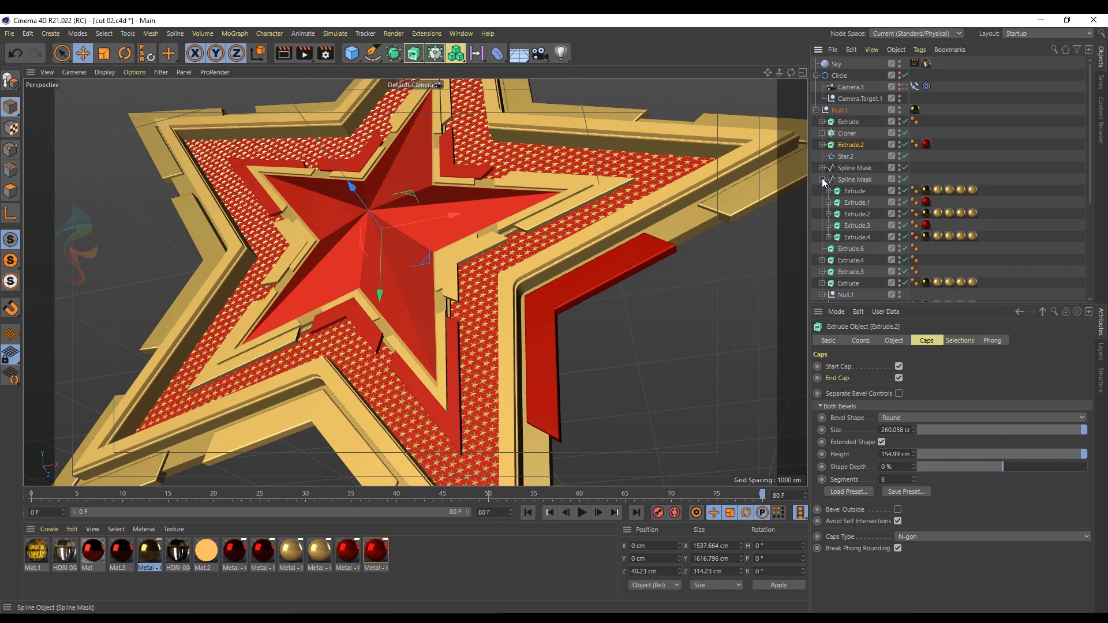
- Collapse the expanded Spline Mask groups, hide the Null.1 group and show only its Extrude.2 star in the viewport
{"action": "left_click", "coordinate": [822, 237]}
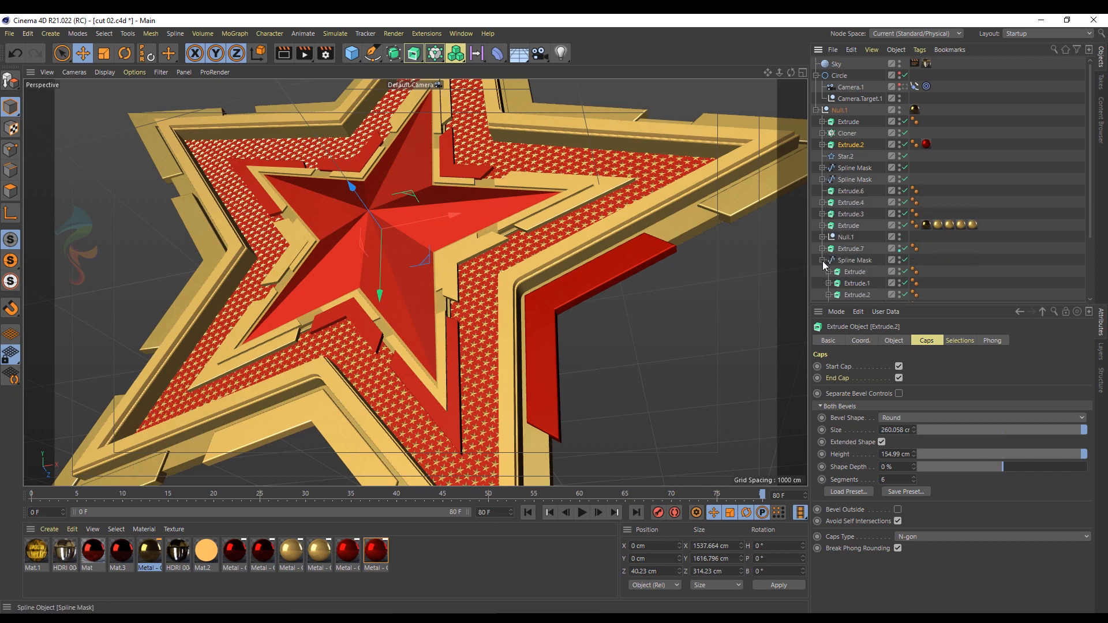
{"action": "left_click", "coordinate": [822, 260]}
{"action": "left_click", "coordinate": [842, 280]}
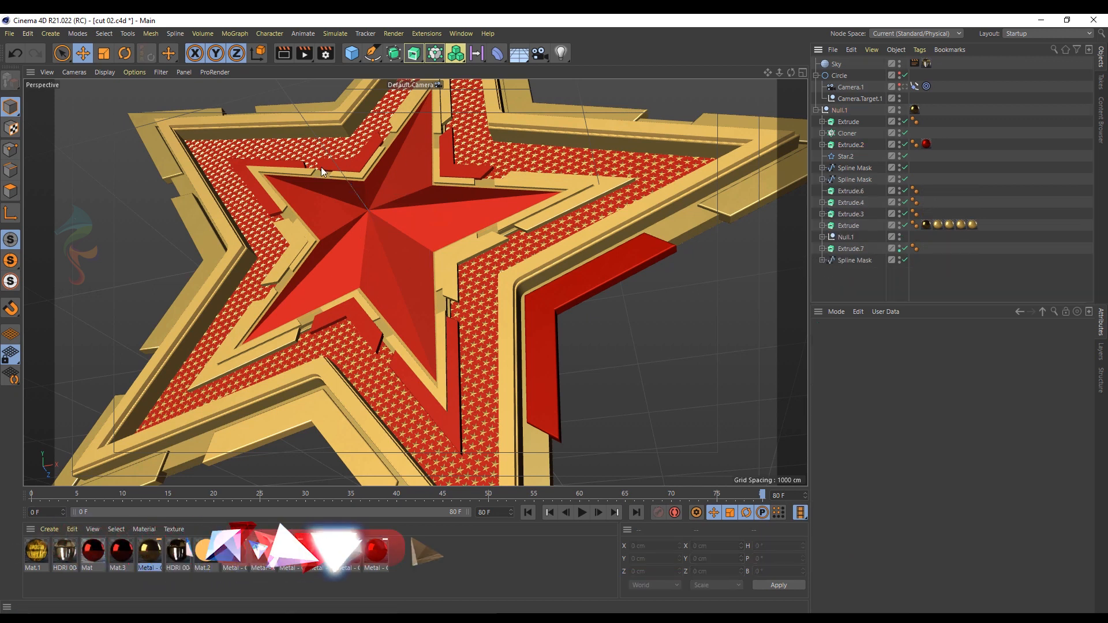
{"action": "left_click", "coordinate": [899, 107]}
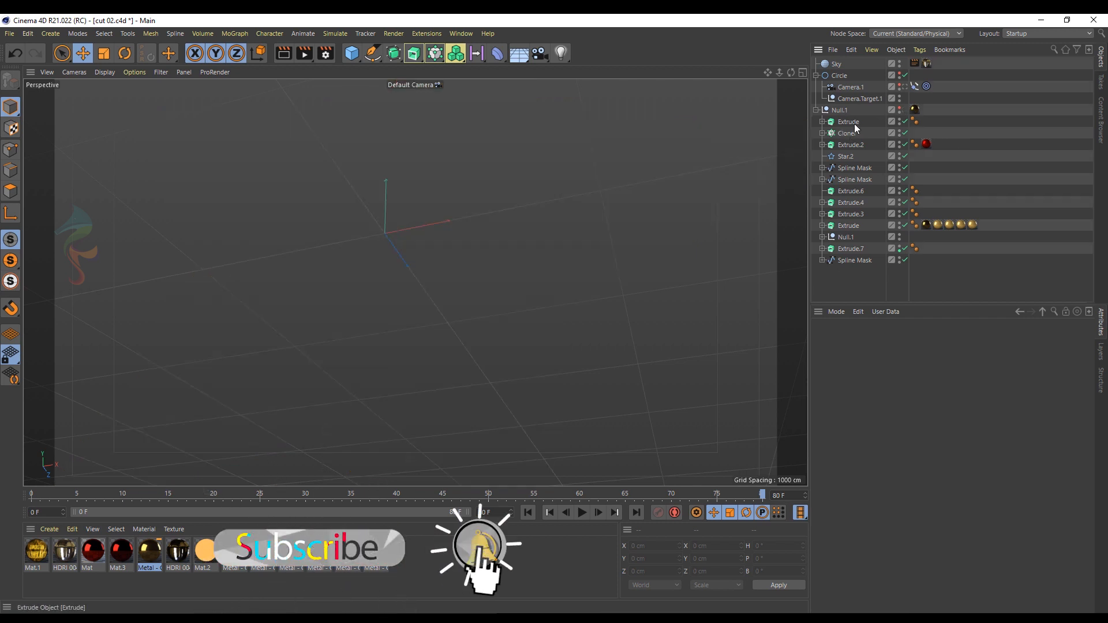
{"action": "left_click", "coordinate": [900, 143]}
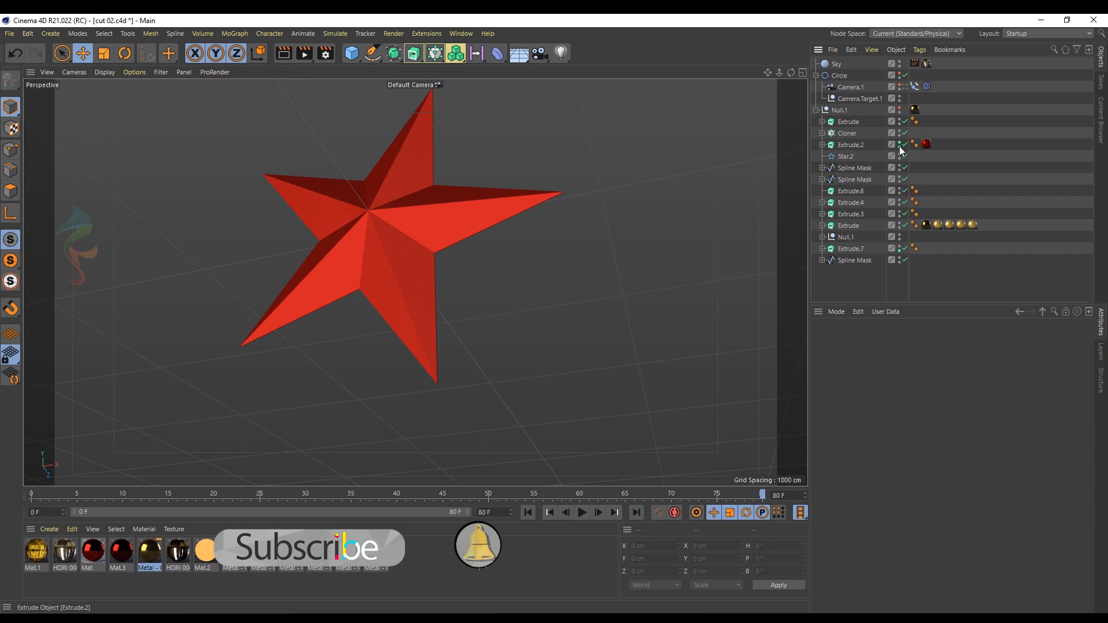
- Examine the red Extrude.2 star and the settings of its child Star spline
{"action": "left_click", "coordinate": [823, 145]}
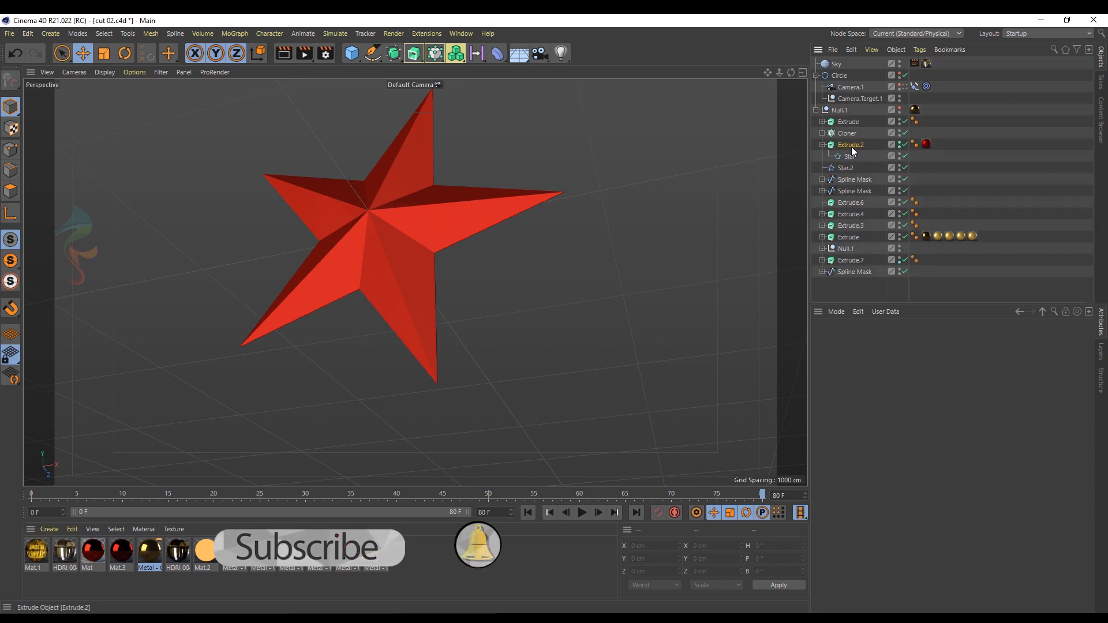
{"action": "left_click", "coordinate": [850, 145]}
{"action": "left_click", "coordinate": [951, 165]}
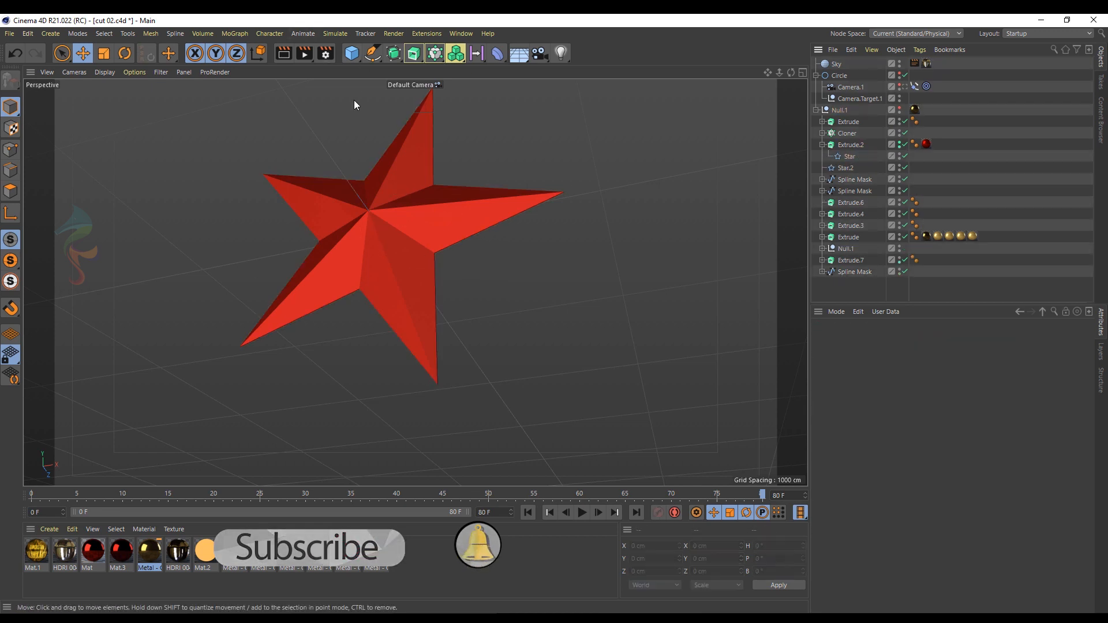
{"action": "left_click", "coordinate": [846, 156]}
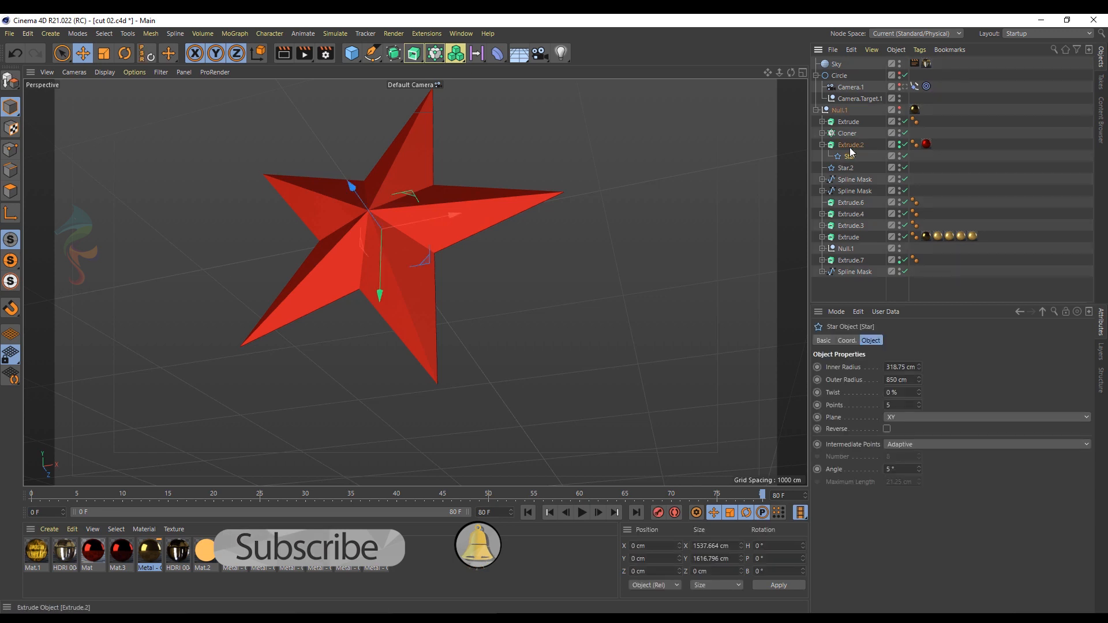
{"action": "left_click_drag", "start_coordinate": [531, 177], "coordinate": [431, 249], "text": "alt"}
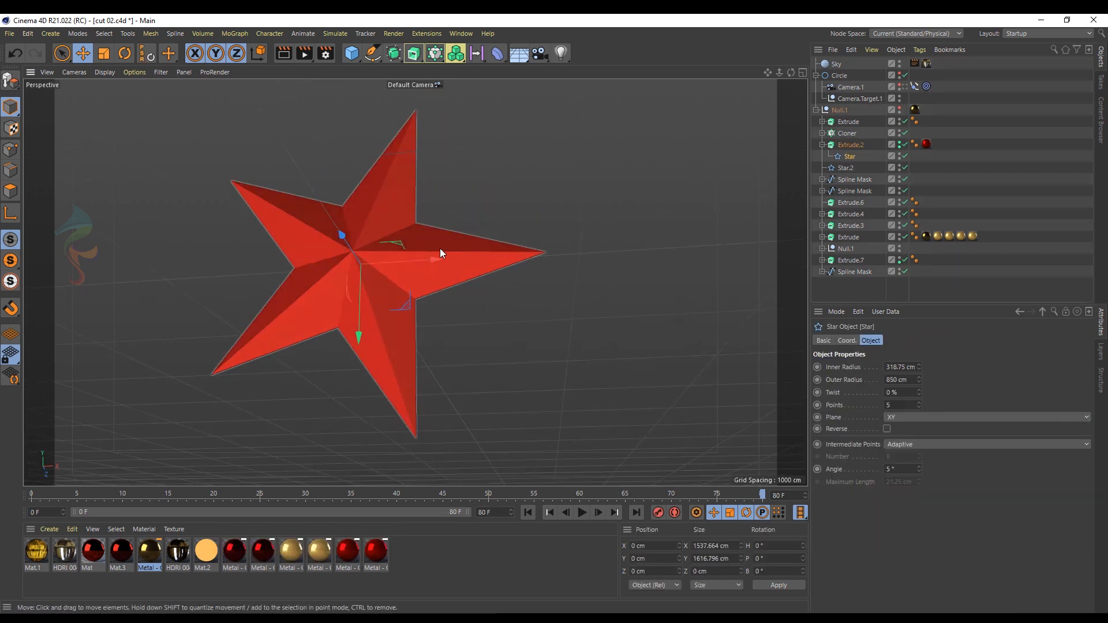
{"action": "left_click", "coordinate": [989, 171]}
- Add a Star spline, move it beside the red star to X about 1217 cm and set its points to 5
{"action": "left_click_drag", "start_coordinate": [549, 212], "coordinate": [410, 151], "text": "alt"}
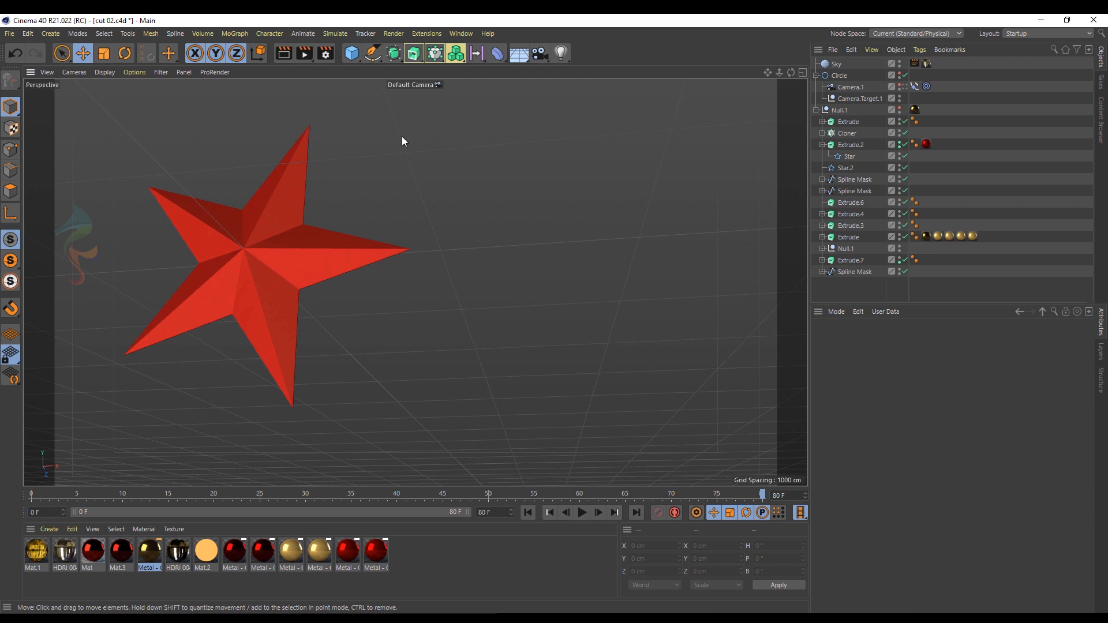
{"action": "left_click_drag", "start_coordinate": [372, 54], "coordinate": [525, 128]}
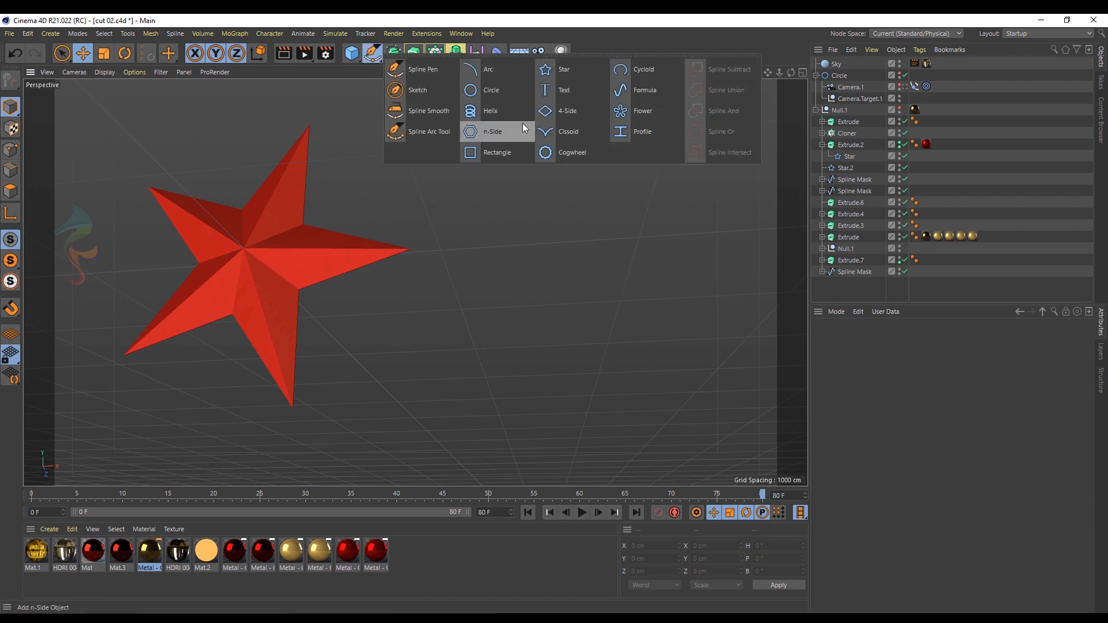
{"action": "left_click", "coordinate": [564, 71]}
{"action": "left_click_drag", "start_coordinate": [318, 263], "coordinate": [553, 254]}
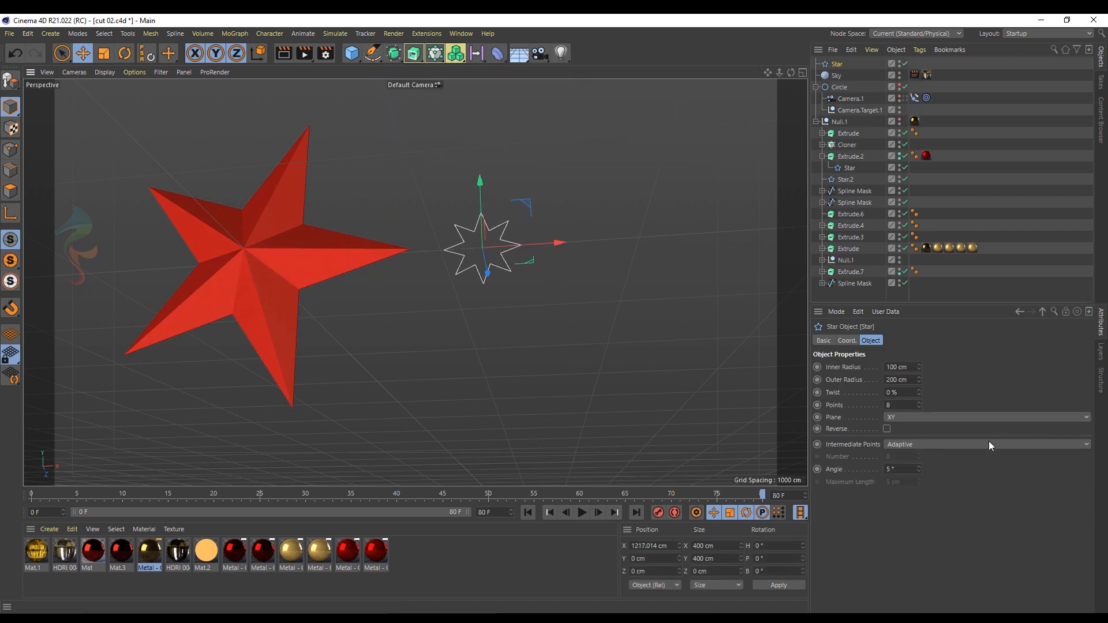
{"action": "left_click", "coordinate": [919, 407]}
{"action": "left_click", "coordinate": [919, 407]}
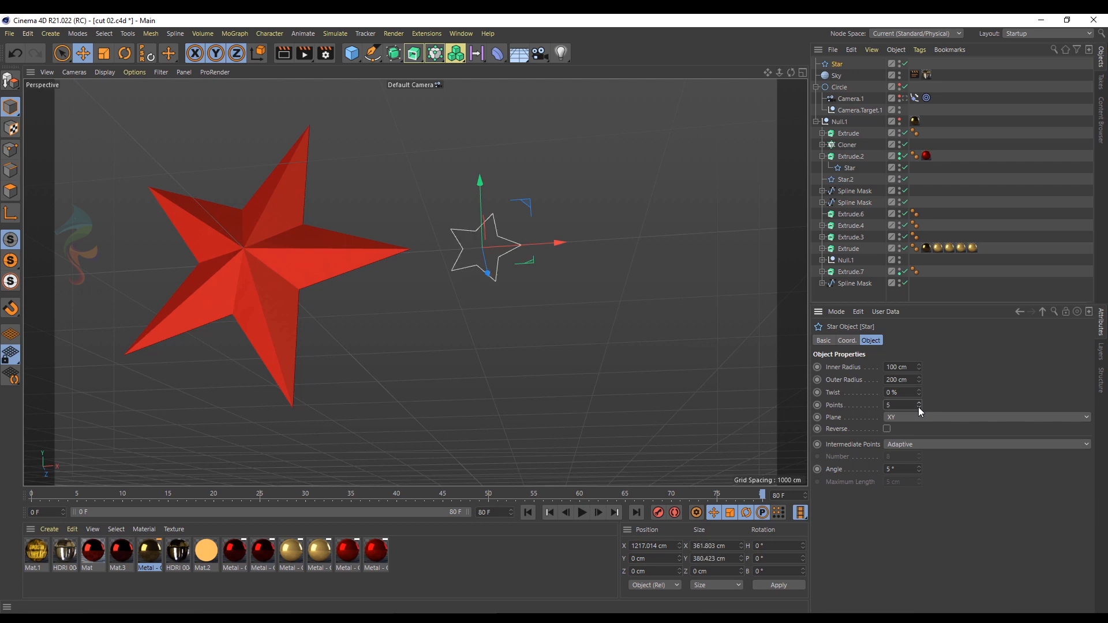
- Set the new star's outer radius to about 669 cm and its inner radius to about 273 cm
{"action": "left_click", "coordinate": [853, 340]}
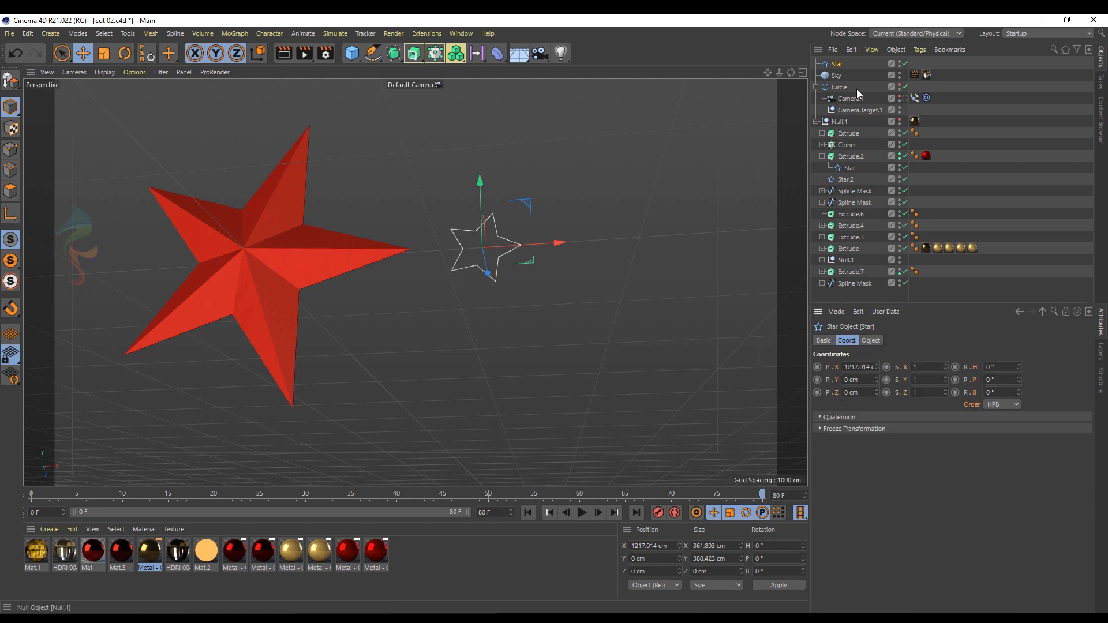
{"action": "left_click", "coordinate": [866, 341]}
{"action": "left_click_drag", "start_coordinate": [918, 380], "coordinate": [918, 306]}
{"action": "left_click_drag", "start_coordinate": [919, 367], "coordinate": [919, 309]}
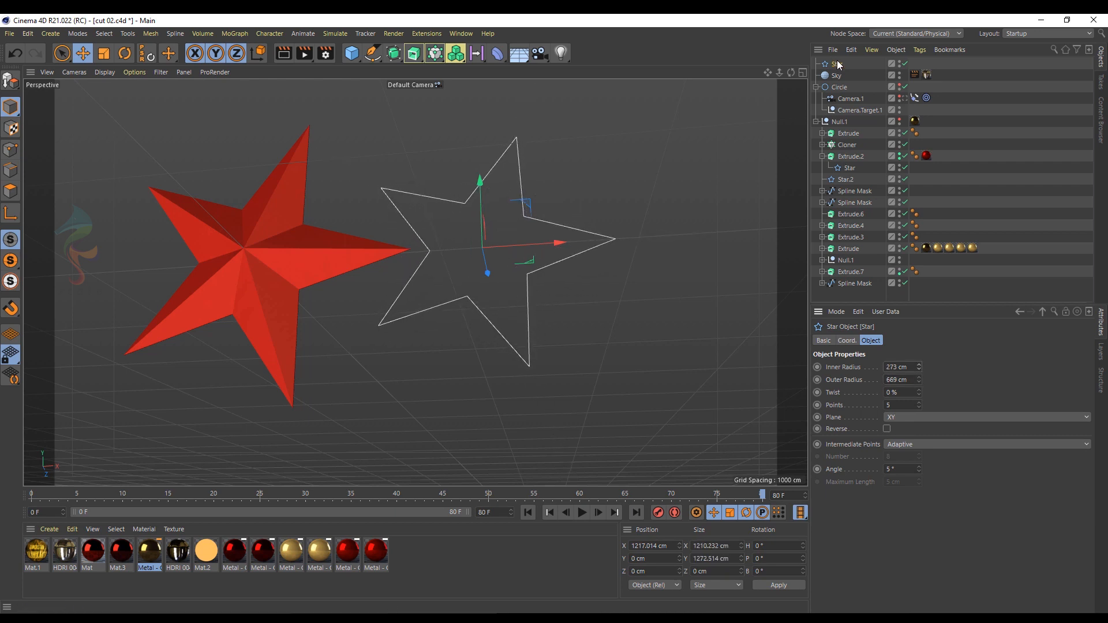
- Put the new star under an Extrude object and give its caps a large Curve bevel that rises to a central peak
{"action": "left_click", "coordinate": [415, 52]}
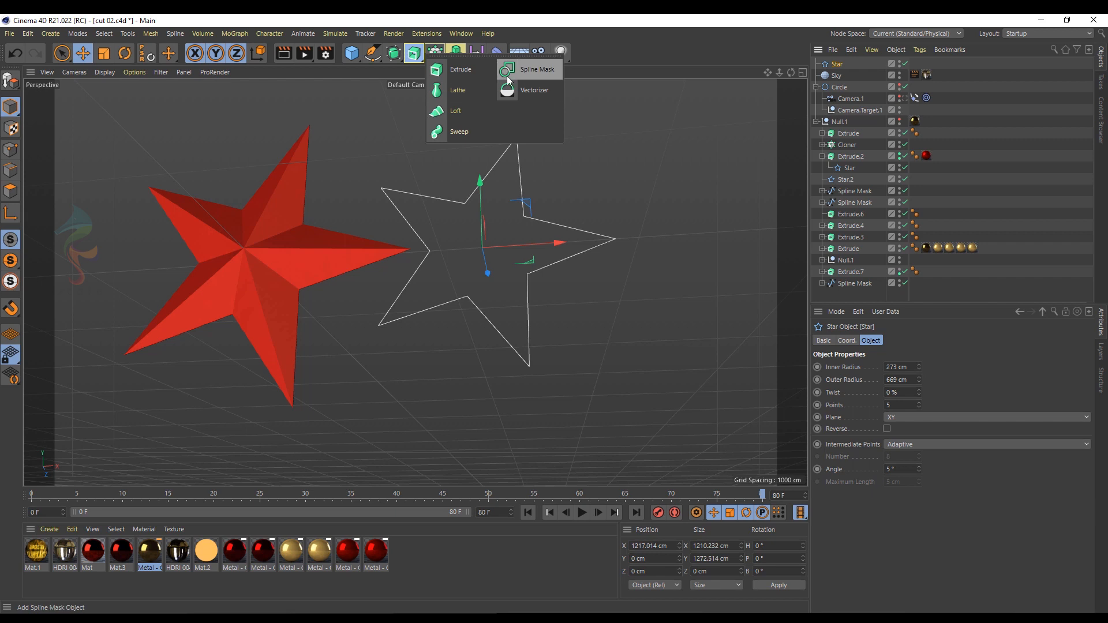
{"action": "left_click", "coordinate": [451, 73], "text": "alt"}
{"action": "left_click", "coordinate": [926, 340]}
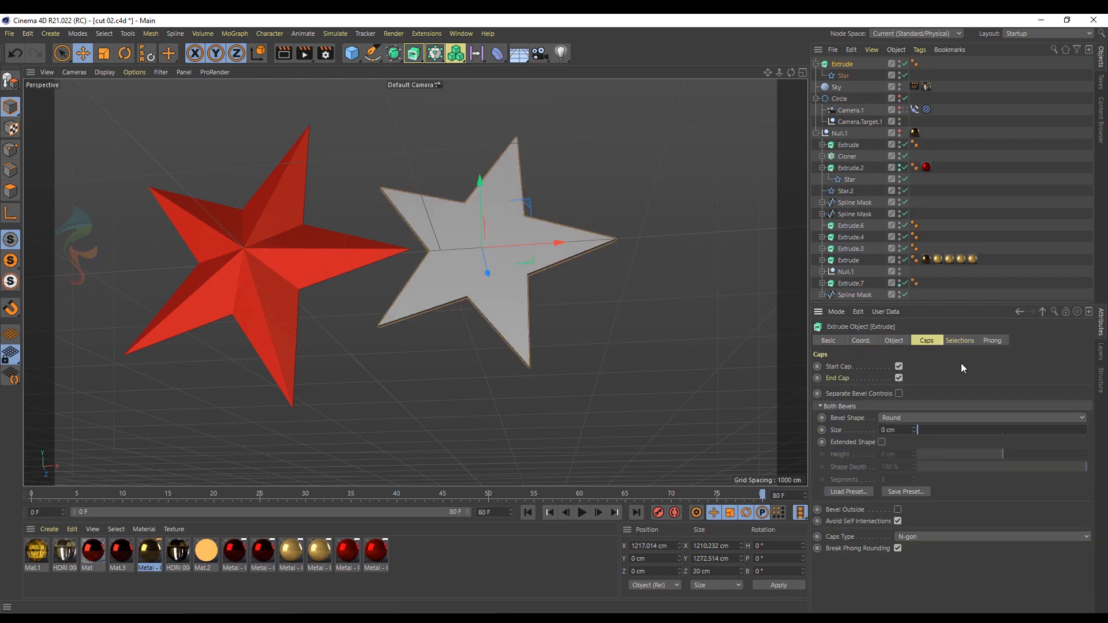
{"action": "left_click", "coordinate": [896, 340]}
{"action": "left_click", "coordinate": [928, 340]}
{"action": "left_click", "coordinate": [896, 418]}
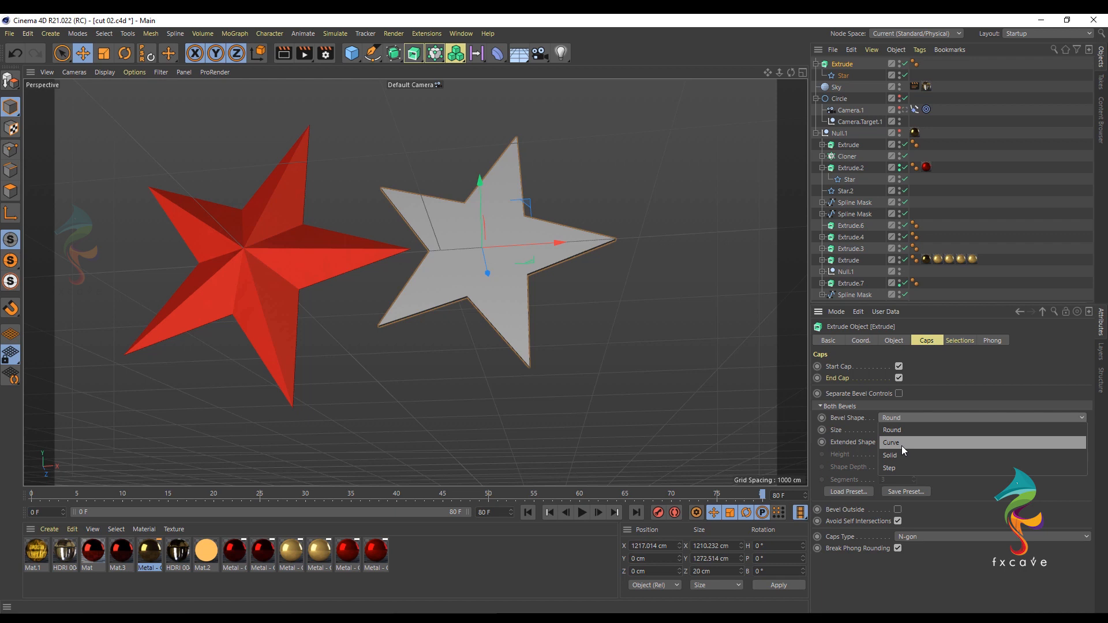
{"action": "left_click", "coordinate": [898, 443]}
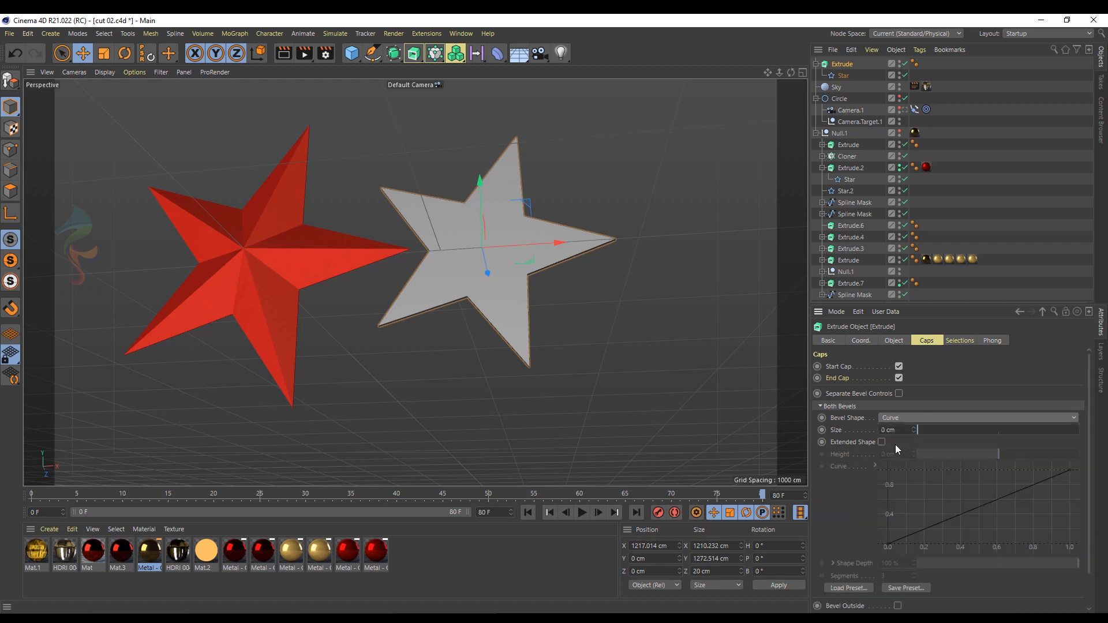
{"action": "left_click_drag", "start_coordinate": [922, 430], "coordinate": [1102, 449]}
{"action": "left_click_drag", "start_coordinate": [913, 430], "coordinate": [913, 414]}
{"action": "left_click_drag", "start_coordinate": [528, 258], "coordinate": [548, 202], "text": "alt"}
- Set the new star extrusion's Z movement to 4 cm
{"action": "left_click", "coordinate": [894, 341]}
{"action": "left_click_drag", "start_coordinate": [1004, 368], "coordinate": [1004, 378]}
{"action": "mouse_move", "coordinate": [612, 254]}
{"action": "left_mouse_down", "text": "alt"}
{"action": "mouse_move", "coordinate": [510, 306]}
{"action": "mouse_move", "coordinate": [626, 245]}
{"action": "left_mouse_up", "text": "alt"}
{"action": "scroll", "coordinate": [569, 277], "scroll_direction": "up", "scroll_amount": 5}
{"action": "double_click", "coordinate": [984, 367]}
{"action": "type", "text": "4"}
{"action": "key", "text": "Return"}
{"action": "left_click_drag", "start_coordinate": [508, 294], "coordinate": [499, 182], "text": "alt"}
{"action": "scroll", "coordinate": [514, 248], "scroll_direction": "down", "scroll_amount": 3}
{"action": "left_click_drag", "start_coordinate": [508, 248], "coordinate": [508, 286], "text": "alt"}
{"action": "scroll", "coordinate": [528, 272], "scroll_direction": "down", "scroll_amount": 4}
- Copy the Star spline out of the Extrude and group the copy with the Extrude in an expanded null
{"action": "left_click", "coordinate": [844, 77]}
{"action": "left_click_drag", "start_coordinate": [844, 76], "coordinate": [836, 61], "text": "ctrl"}
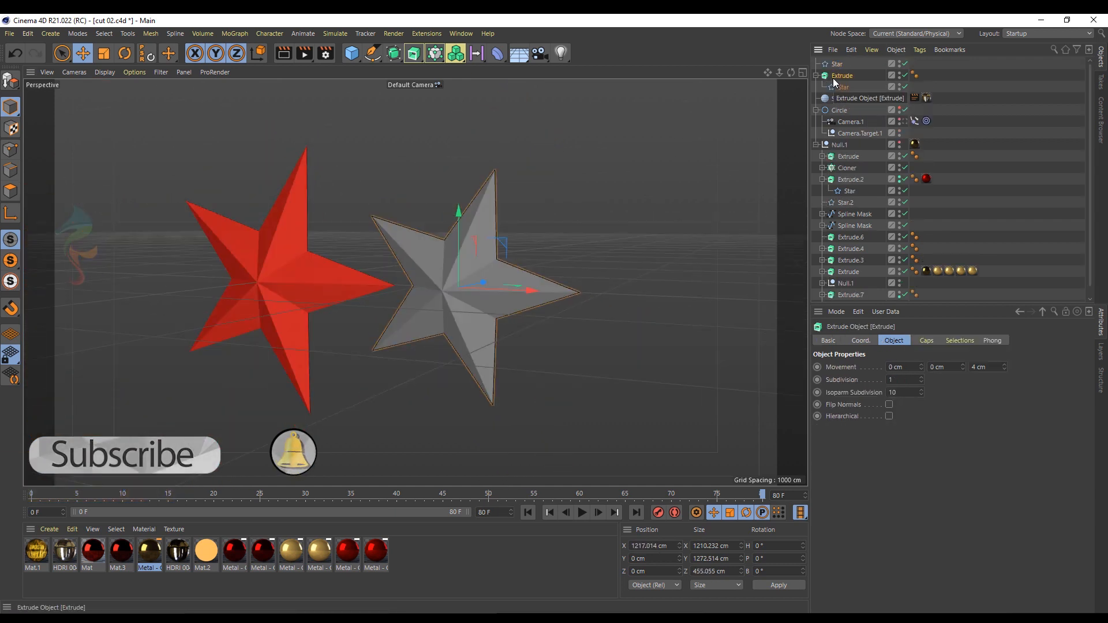
{"action": "left_click", "coordinate": [840, 62]}
{"action": "left_click", "coordinate": [839, 76], "text": "ctrl"}
{"action": "key", "text": "alt+g"}
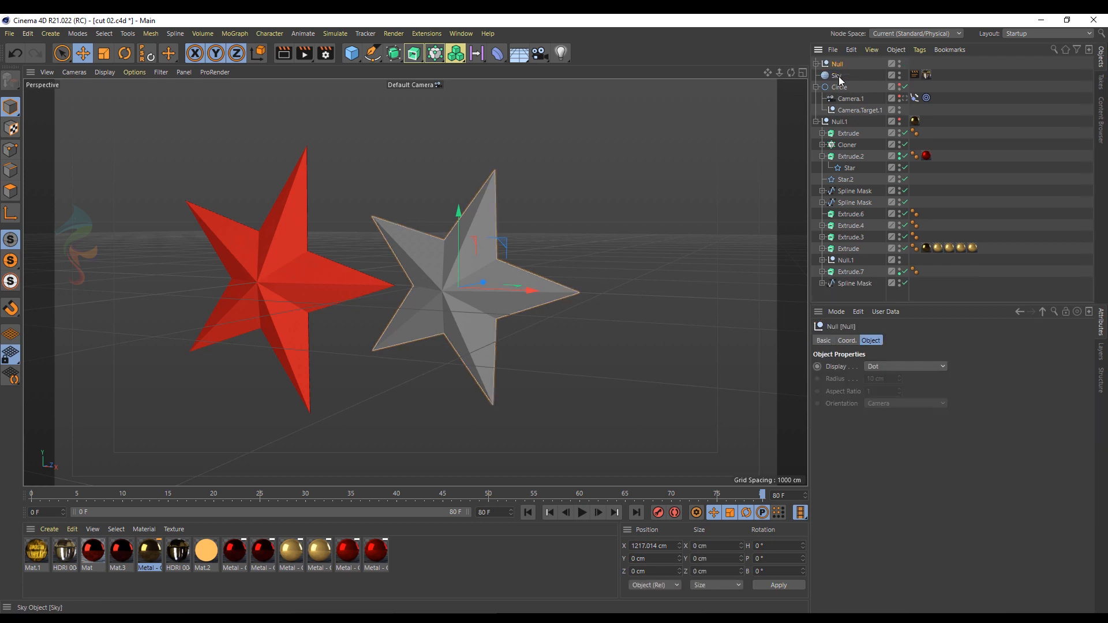
{"action": "left_click", "coordinate": [819, 65]}
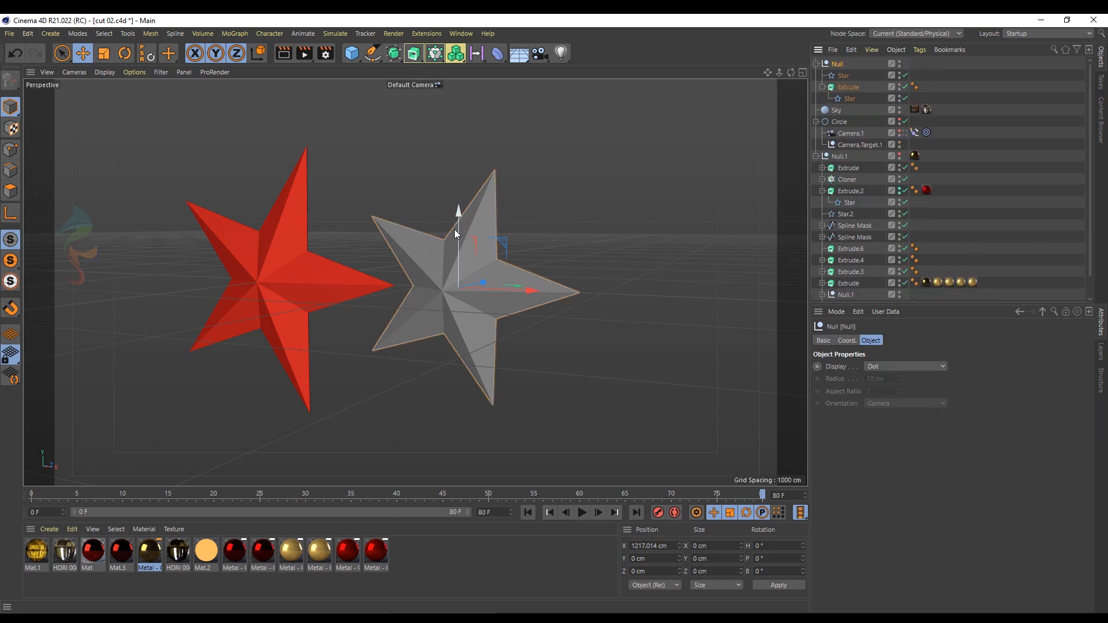
- Move the new star's null along X, farther away from the red reference star
{"action": "middle_click_drag", "start_coordinate": [546, 237], "coordinate": [485, 227], "text": "alt"}
{"action": "left_click_drag", "start_coordinate": [485, 227], "coordinate": [504, 248], "text": "alt"}
{"action": "middle_click_drag", "start_coordinate": [503, 248], "coordinate": [487, 242], "text": "alt"}
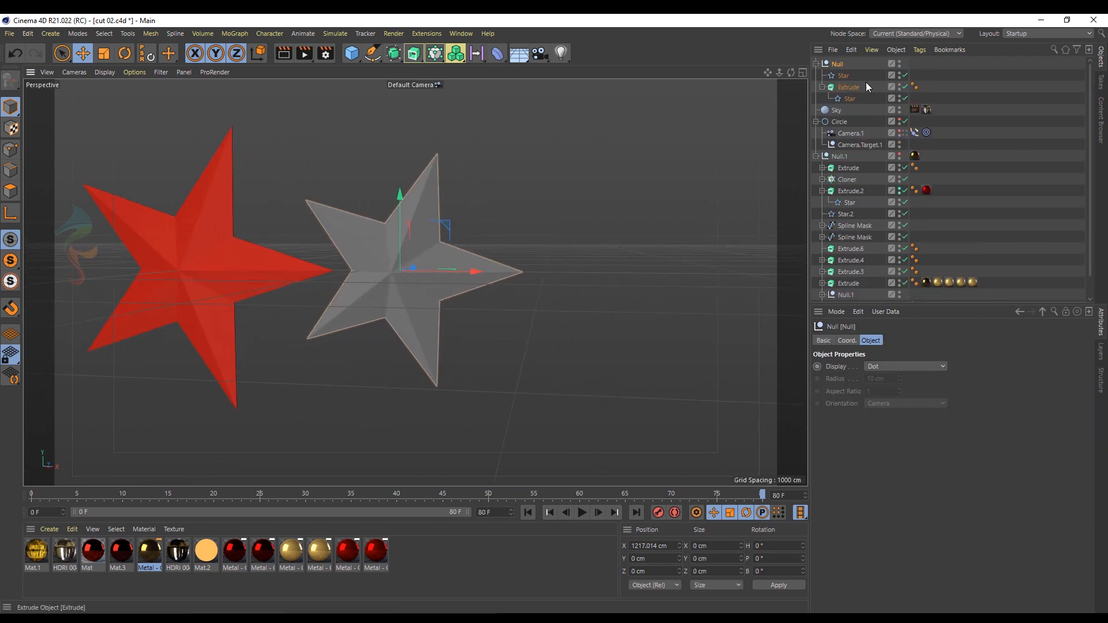
{"action": "left_click_drag", "start_coordinate": [480, 272], "coordinate": [619, 272]}
- Make the copied star spline editable and create an outward outline on it, about 1396 by 1468 cm overall
{"action": "left_click", "coordinate": [844, 76]}
{"action": "key", "text": "c"}
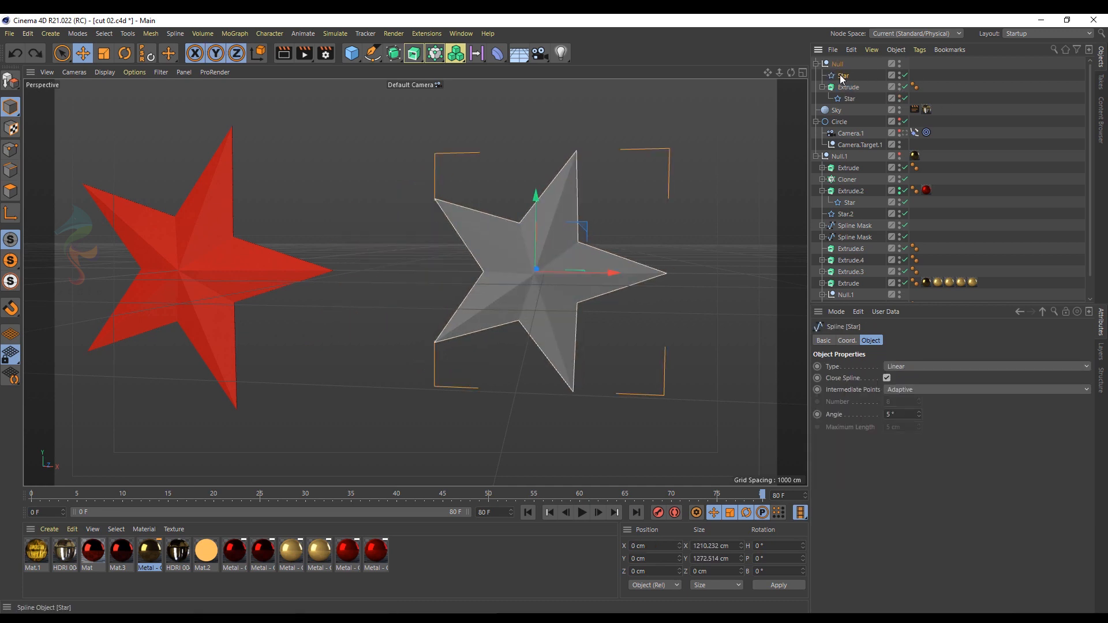
{"action": "key", "text": "ctrl+z"}
{"action": "left_click", "coordinate": [10, 79]}
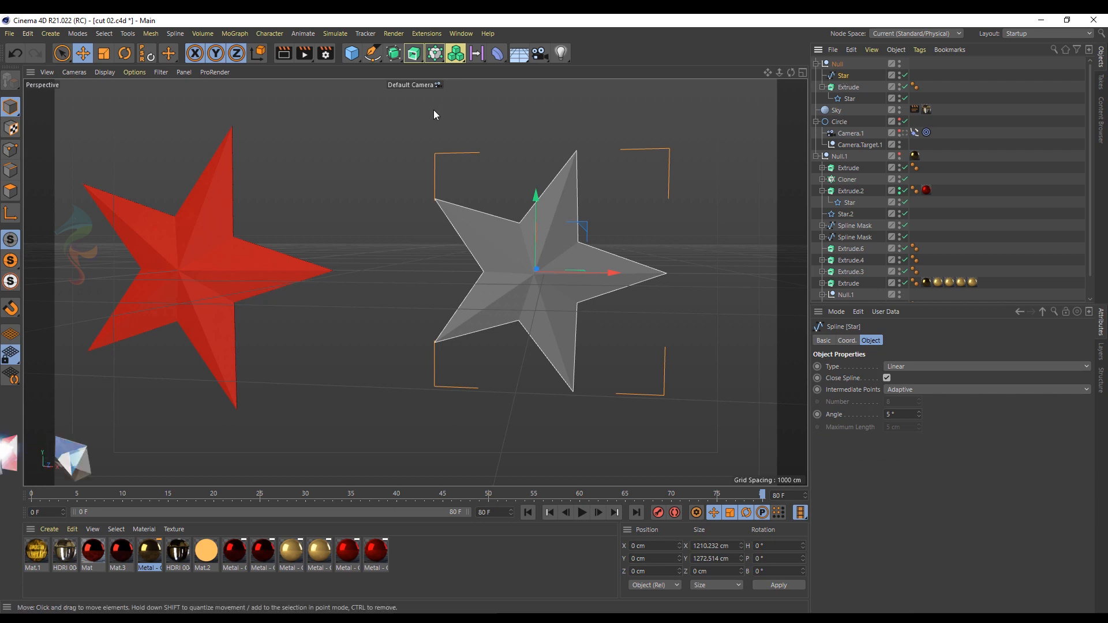
{"action": "right_click", "coordinate": [639, 214]}
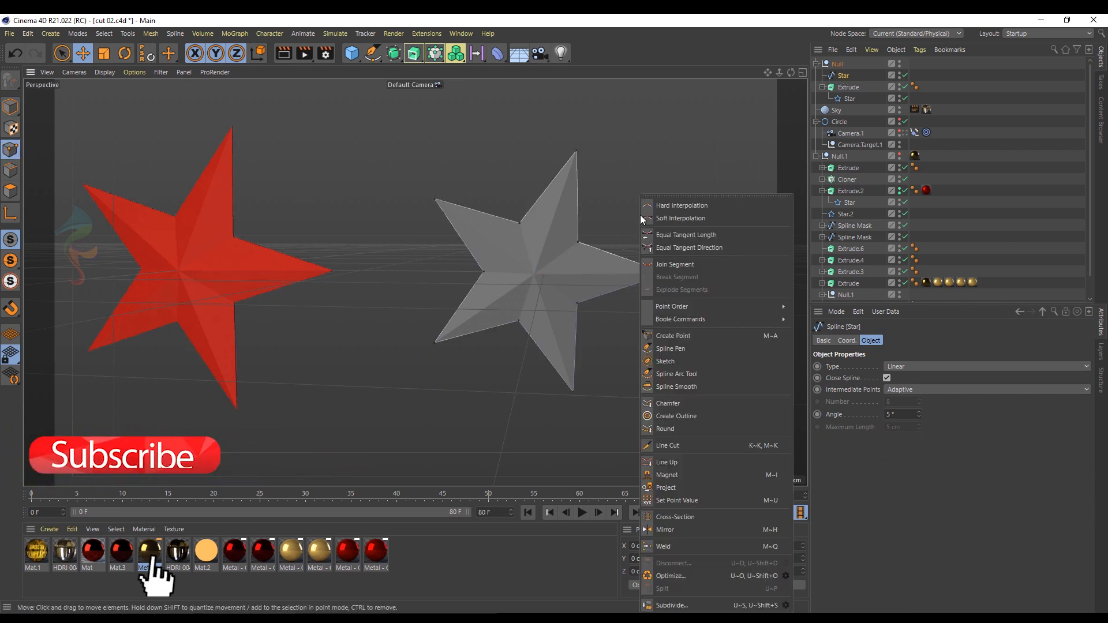
{"action": "left_click", "coordinate": [674, 415]}
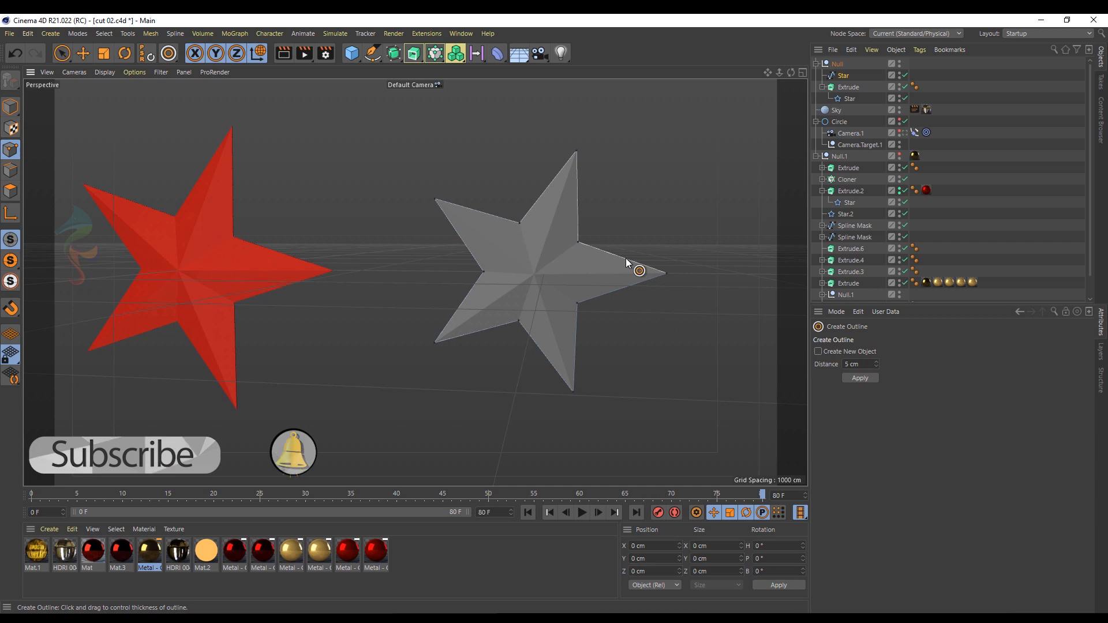
{"action": "left_click_drag", "start_coordinate": [625, 258], "coordinate": [643, 241]}
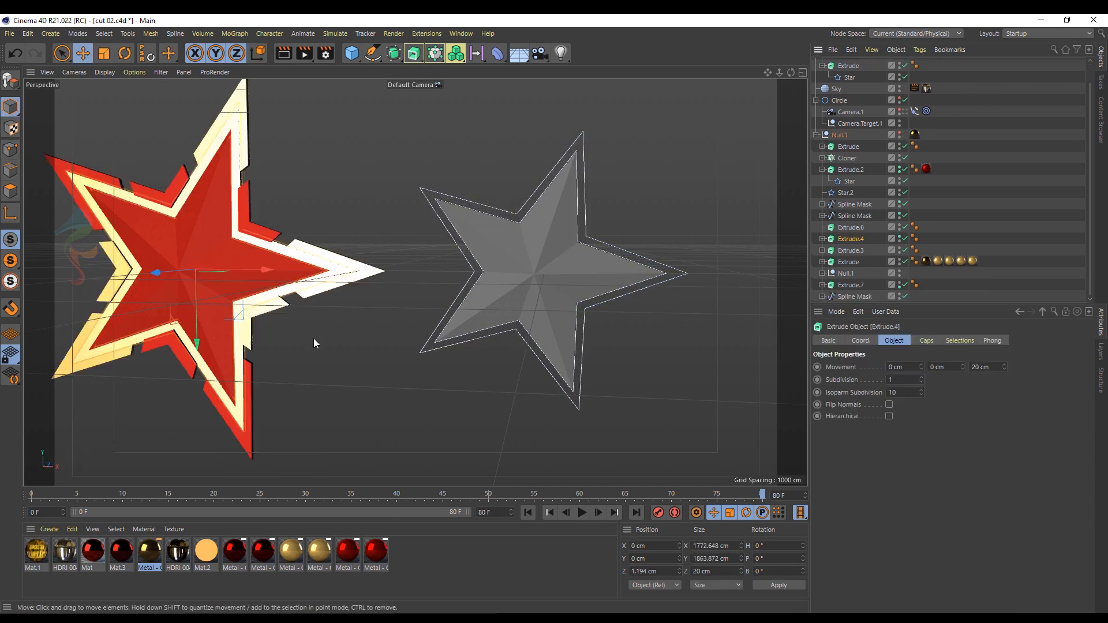
- Compare the reference star with and without its Extrude.4 piece by disabling and re-enabling it
{"action": "left_click_drag", "start_coordinate": [314, 338], "coordinate": [398, 237], "text": "alt"}
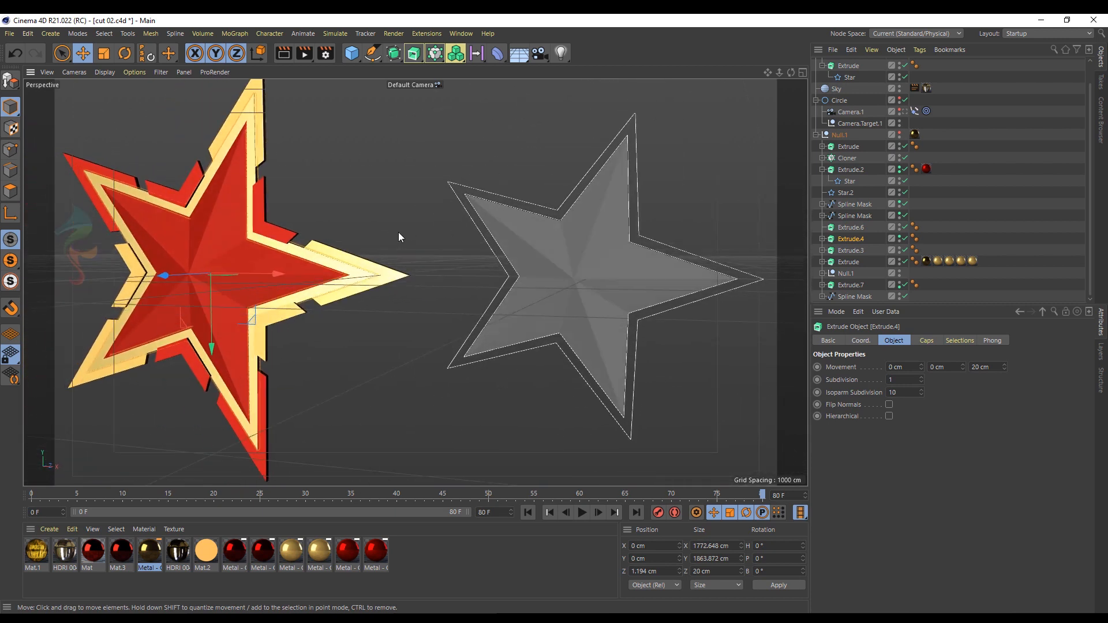
{"action": "left_click", "coordinate": [906, 238]}
{"action": "left_click", "coordinate": [905, 238]}
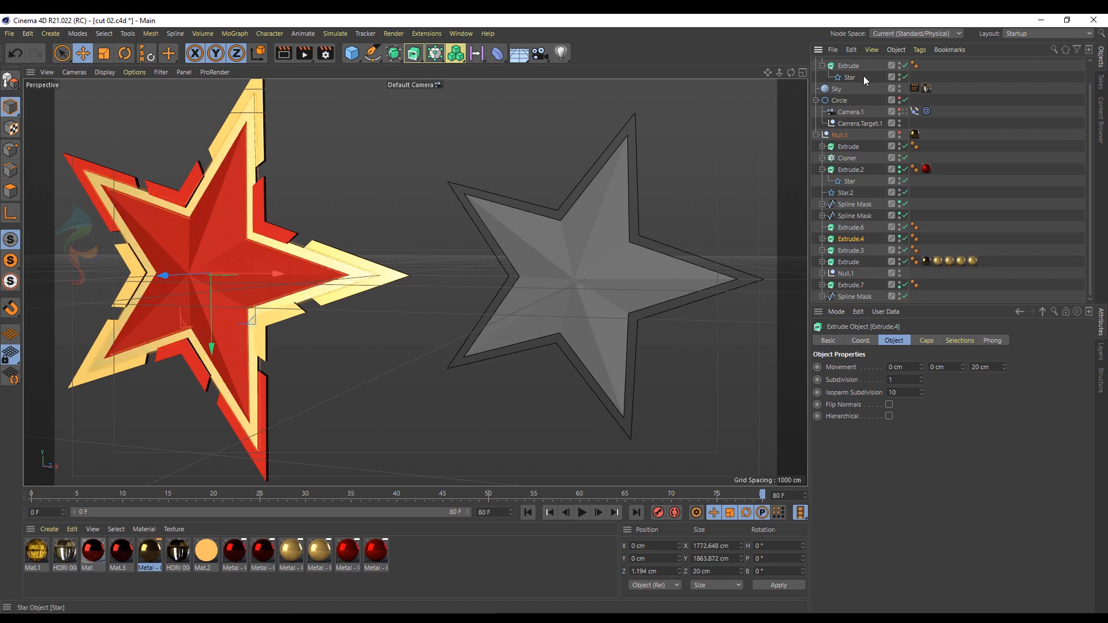
- Extrude the outlined star spline by 33 cm and shift the resulting border along Z to about -23 cm
{"action": "scroll", "coordinate": [863, 75], "scroll_direction": "up", "scroll_amount": 2}
{"action": "left_click", "coordinate": [846, 75]}
{"action": "left_click_drag", "start_coordinate": [414, 53], "coordinate": [456, 90]}
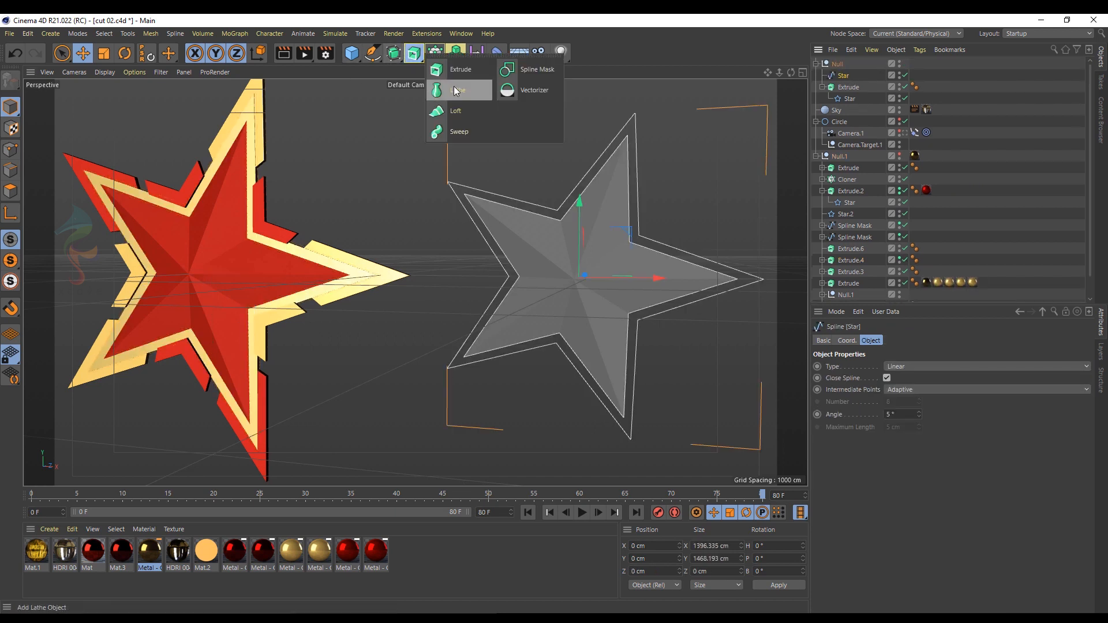
{"action": "left_click", "coordinate": [473, 71], "text": "alt"}
{"action": "left_click_drag", "start_coordinate": [611, 263], "coordinate": [588, 277], "text": "alt"}
{"action": "scroll", "coordinate": [632, 247], "scroll_direction": "up", "scroll_amount": 4}
{"action": "left_click_drag", "start_coordinate": [1006, 364], "coordinate": [1006, 356]}
{"action": "left_click_drag", "start_coordinate": [549, 286], "coordinate": [553, 248]}
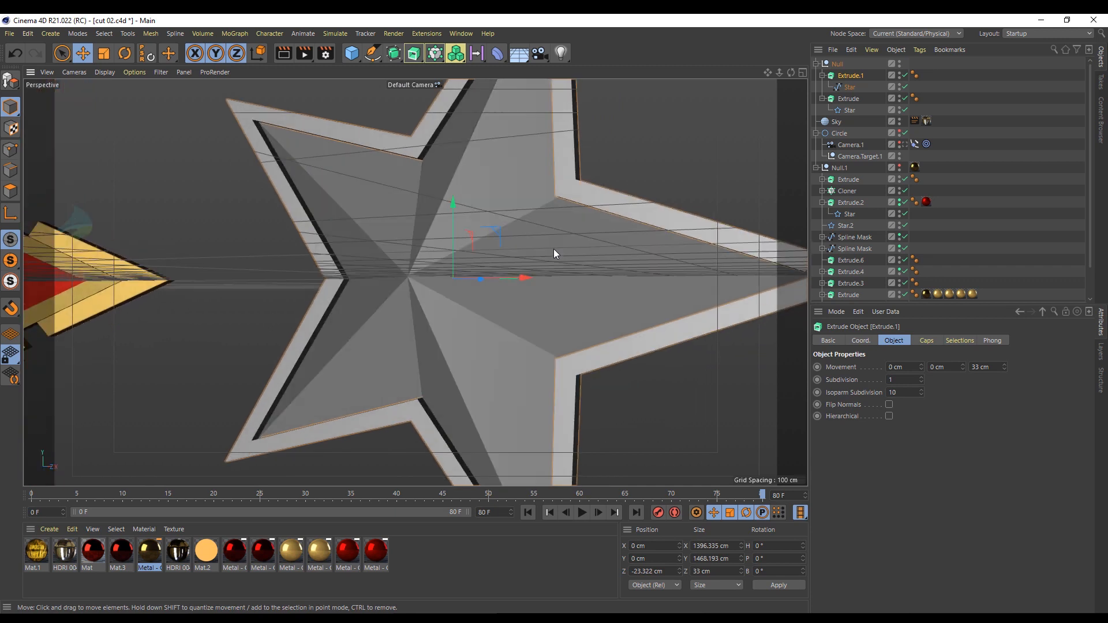
{"action": "scroll", "coordinate": [553, 248], "scroll_direction": "down", "scroll_amount": 2}
- Give the star border's caps a Round bevel with a size of about 4.1 cm
{"action": "left_click", "coordinate": [926, 340]}
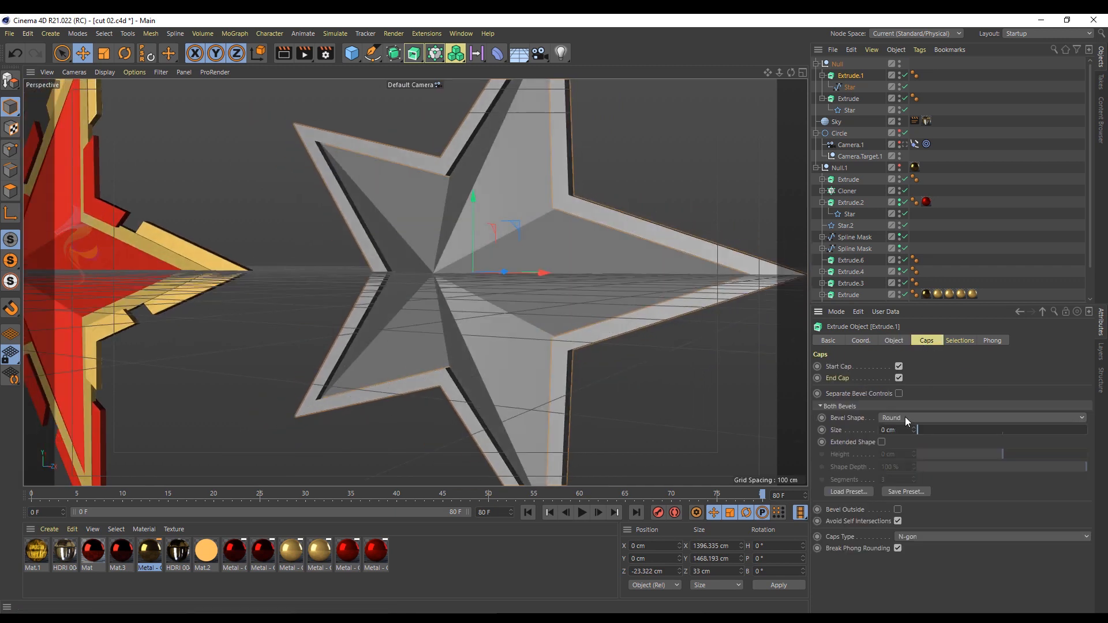
{"action": "scroll", "coordinate": [905, 418], "scroll_direction": "down", "scroll_amount": 1}
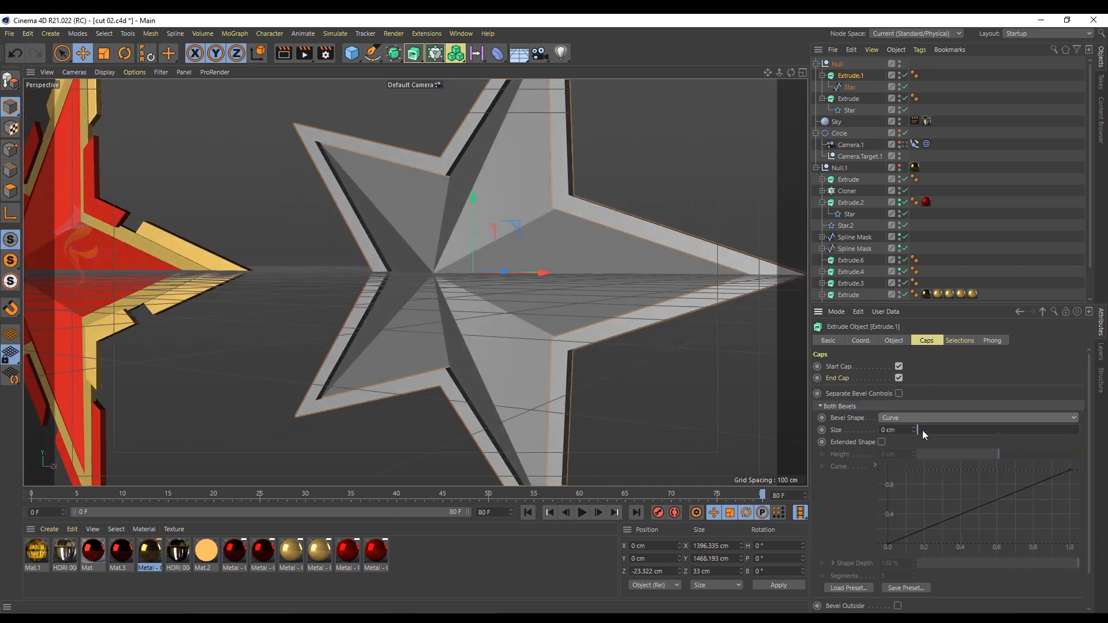
{"action": "left_click_drag", "start_coordinate": [923, 432], "coordinate": [926, 432]}
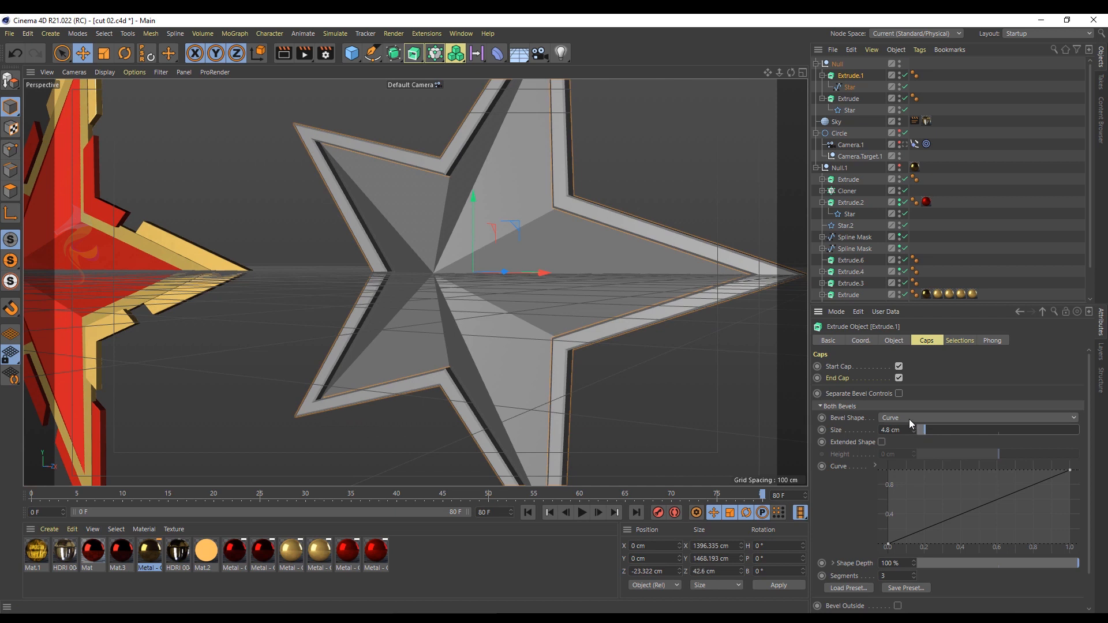
{"action": "scroll", "coordinate": [909, 419], "scroll_direction": "up", "scroll_amount": 1}
{"action": "left_click_drag", "start_coordinate": [915, 433], "coordinate": [914, 438]}
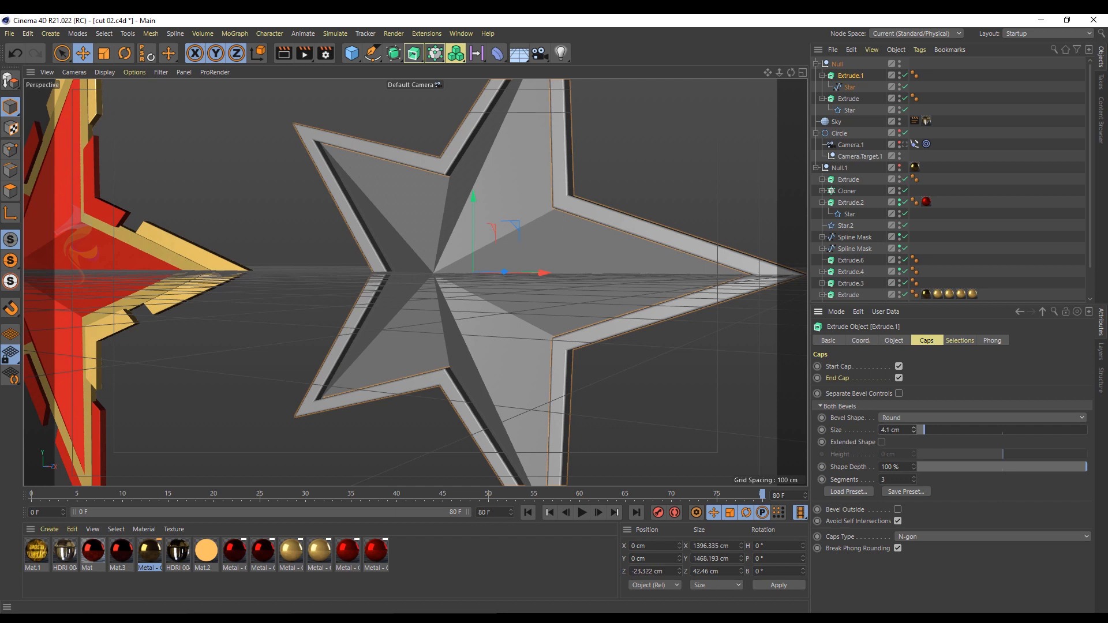
- Examine the reference star's outer border pieces and their layering from several angles
{"action": "scroll", "coordinate": [525, 251], "scroll_direction": "down", "scroll_amount": 2}
{"action": "left_click_drag", "start_coordinate": [515, 235], "coordinate": [497, 245], "text": "alt"}
{"action": "left_click", "coordinate": [158, 207]}
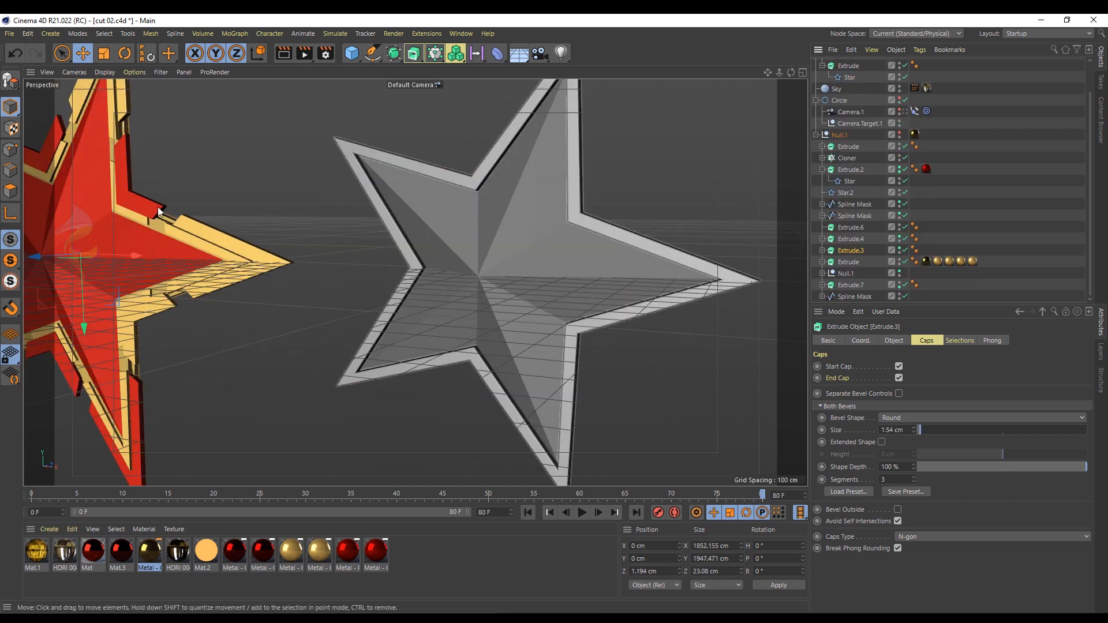
{"action": "middle_click_drag", "start_coordinate": [157, 206], "coordinate": [407, 189], "text": "alt"}
{"action": "left_click_drag", "start_coordinate": [408, 188], "coordinate": [459, 154], "text": "alt"}
{"action": "middle_click_drag", "start_coordinate": [459, 154], "coordinate": [286, 210], "text": "alt"}
{"action": "left_click_drag", "start_coordinate": [286, 211], "coordinate": [515, 237], "text": "alt"}
{"action": "scroll", "coordinate": [287, 262], "scroll_direction": "up", "scroll_amount": 6}
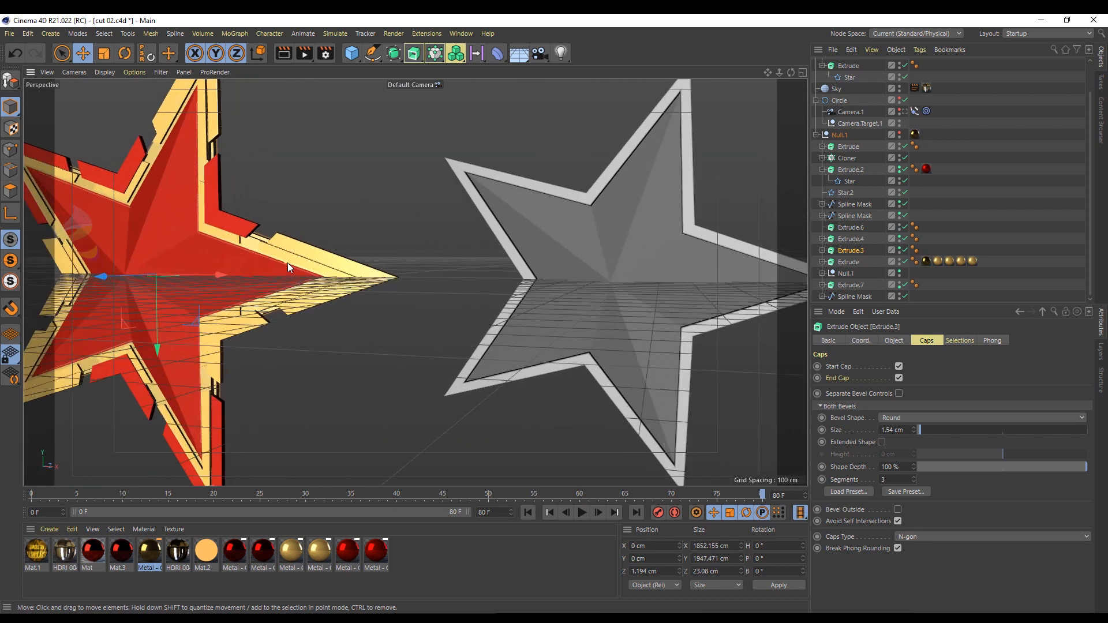
{"action": "left_click_drag", "start_coordinate": [259, 235], "coordinate": [342, 163]}
{"action": "key", "text": "ctrl+z"}
{"action": "left_click_drag", "start_coordinate": [306, 206], "coordinate": [531, 271], "text": "alt"}
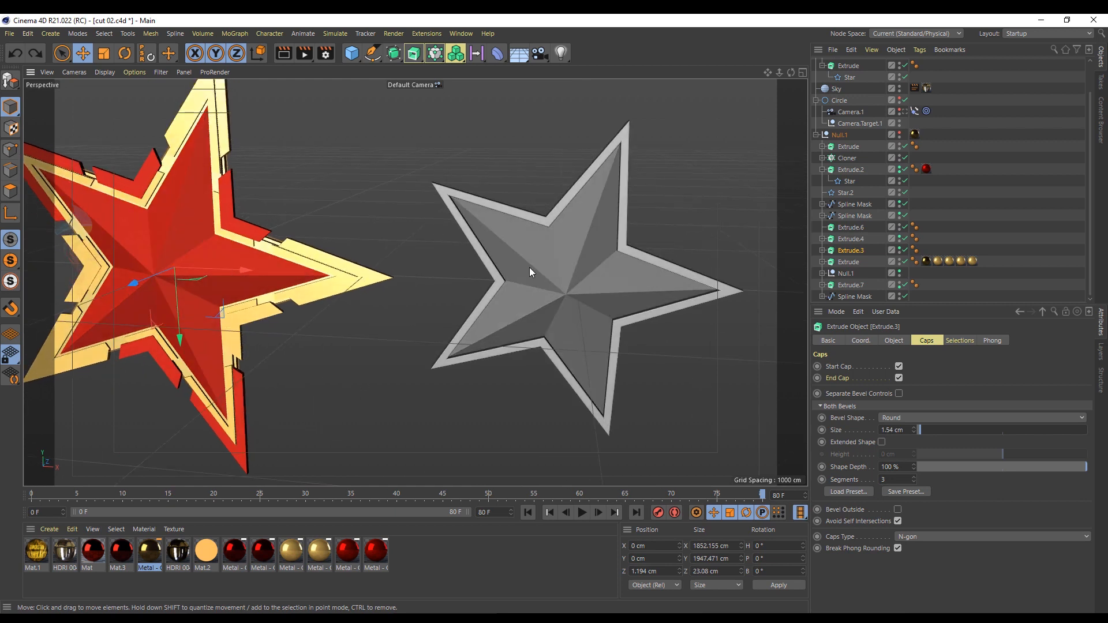
- Duplicate the star border extrude within the Null and disable both border extrudes
{"action": "scroll", "coordinate": [858, 115], "scroll_direction": "up", "scroll_amount": 3}
{"action": "left_click", "coordinate": [849, 76]}
{"action": "left_click_drag", "start_coordinate": [844, 74], "coordinate": [845, 71], "text": "ctrl"}
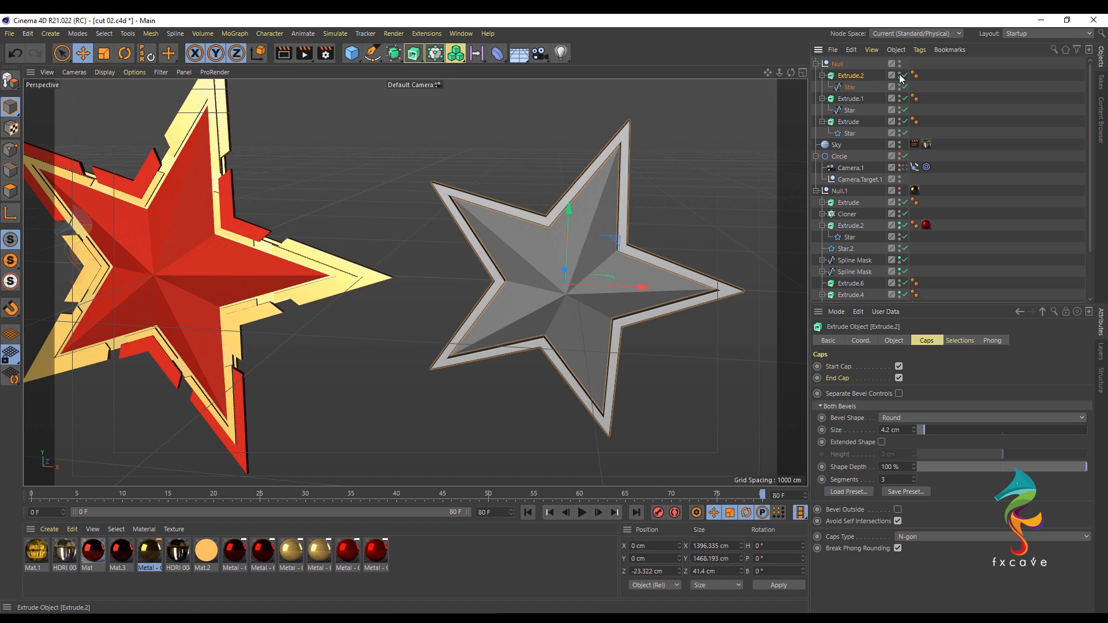
{"action": "middle_click_drag", "start_coordinate": [623, 197], "coordinate": [594, 198], "text": "alt"}
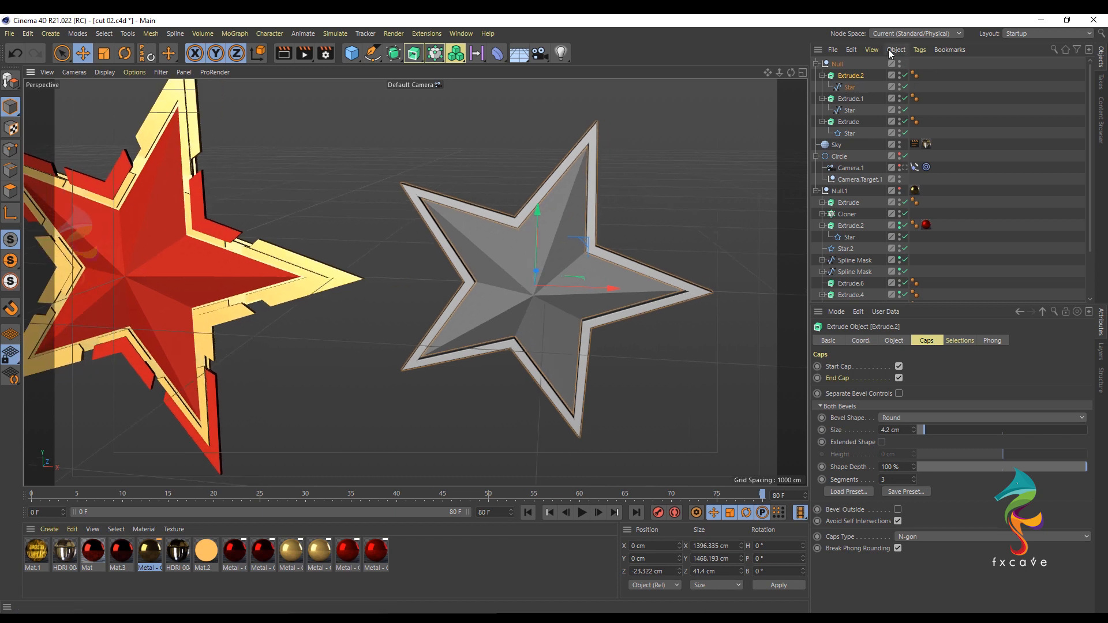
{"action": "left_click", "coordinate": [904, 76]}
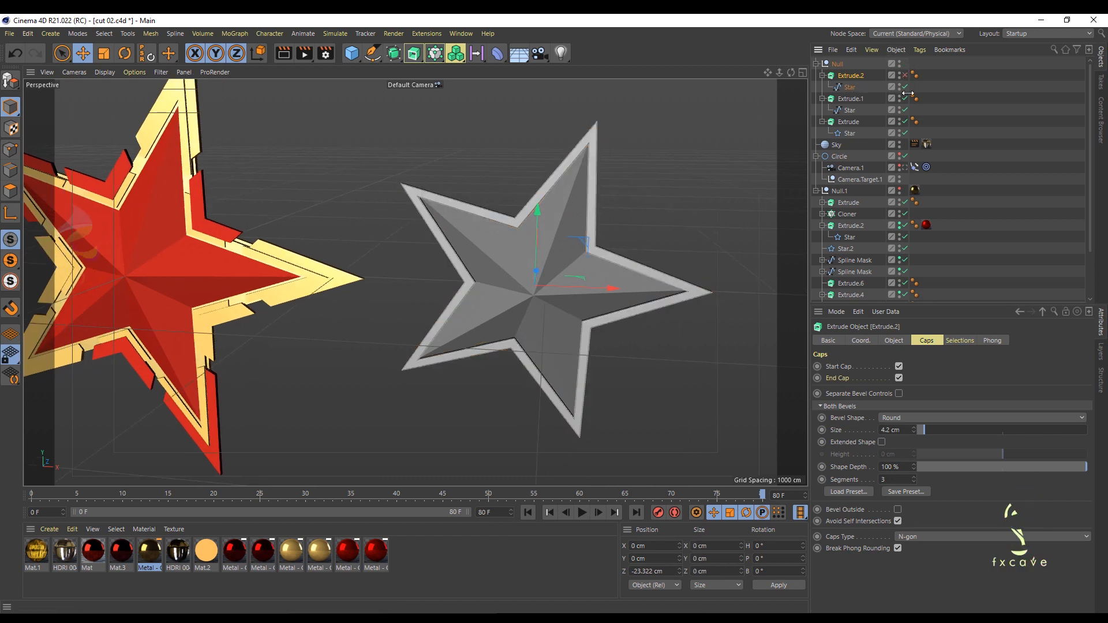
{"action": "left_click", "coordinate": [905, 110]}
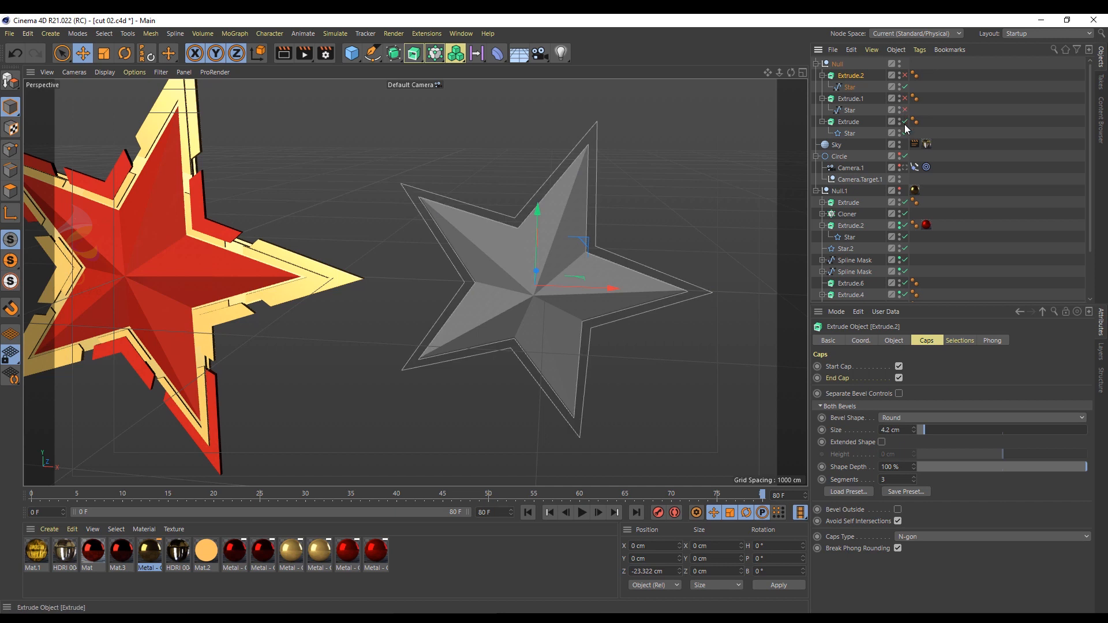
- Delete the outer contour from the copied border's star spline, keeping the inner star contour
{"action": "scroll", "coordinate": [583, 264], "scroll_direction": "up", "scroll_amount": 2}
{"action": "left_click", "coordinate": [847, 87]}
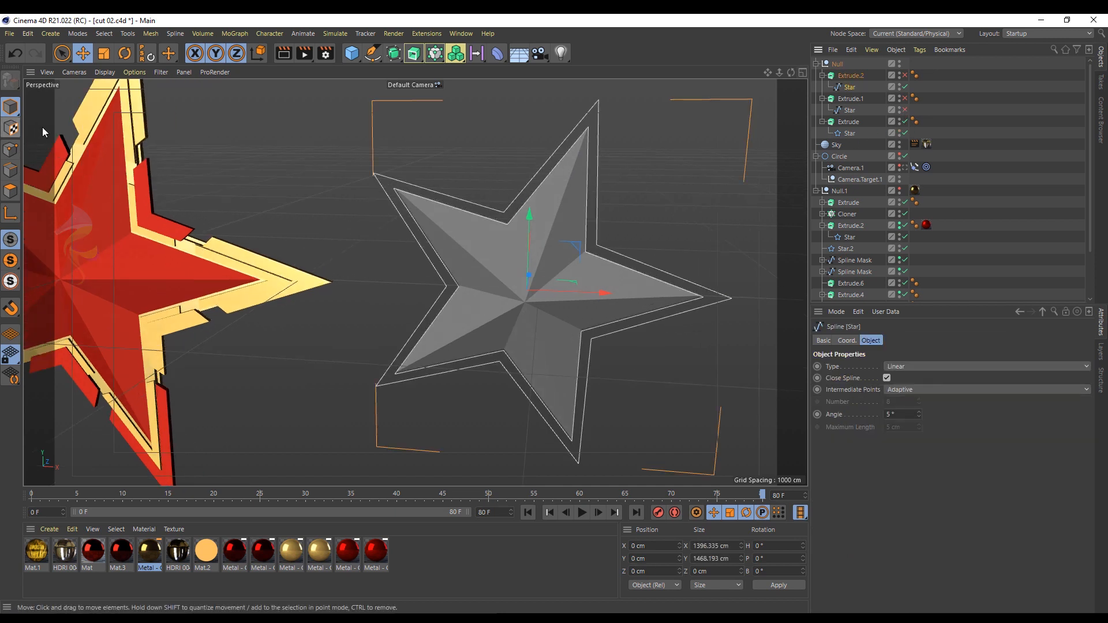
{"action": "left_click", "coordinate": [10, 150]}
{"action": "scroll", "coordinate": [679, 256], "scroll_direction": "up", "scroll_amount": 1}
{"action": "key", "text": "v"}
{"action": "mouse_move", "coordinate": [702, 237]}
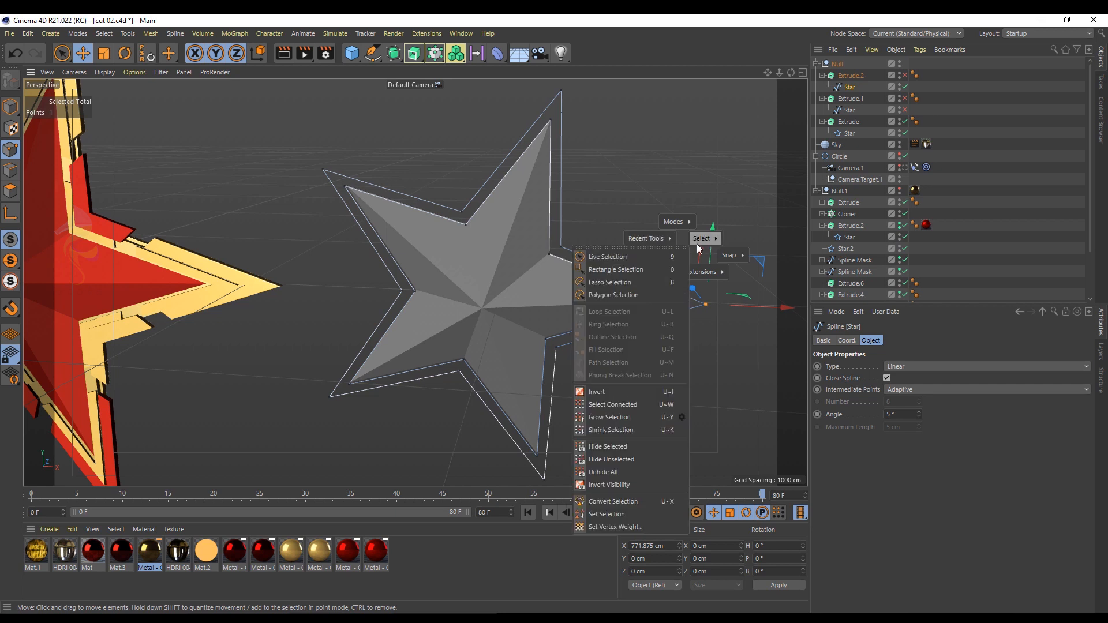
{"action": "left_click", "coordinate": [601, 404]}
{"action": "key", "text": "Delete"}
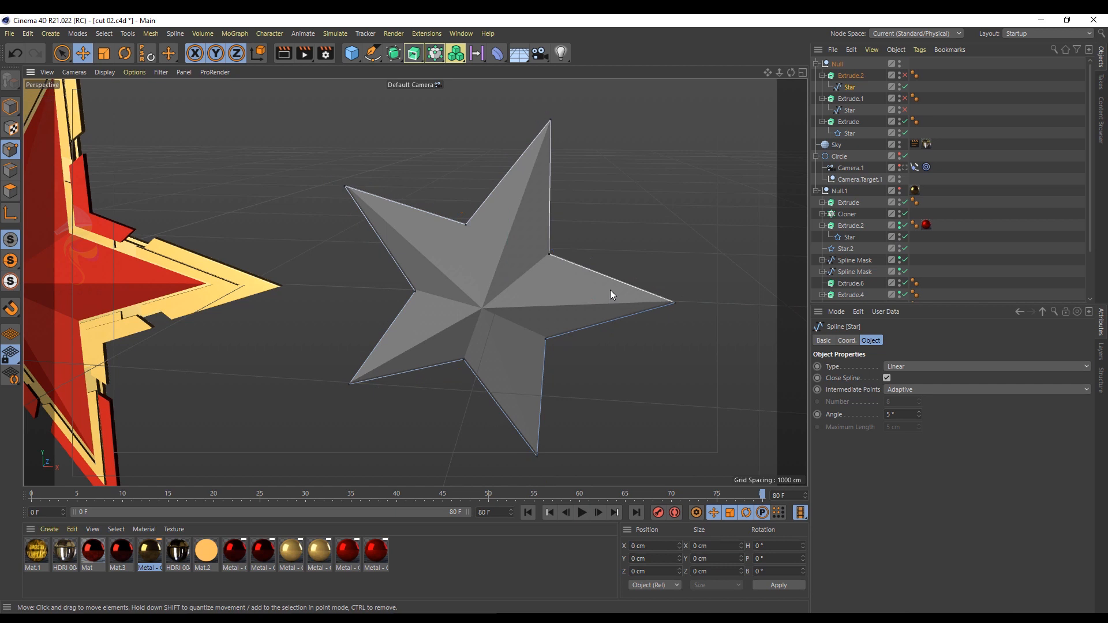
- Create a wider outward outline on the remaining star contour, about 1482 by 1558 cm overall
{"action": "key", "text": "ctrl+z"}
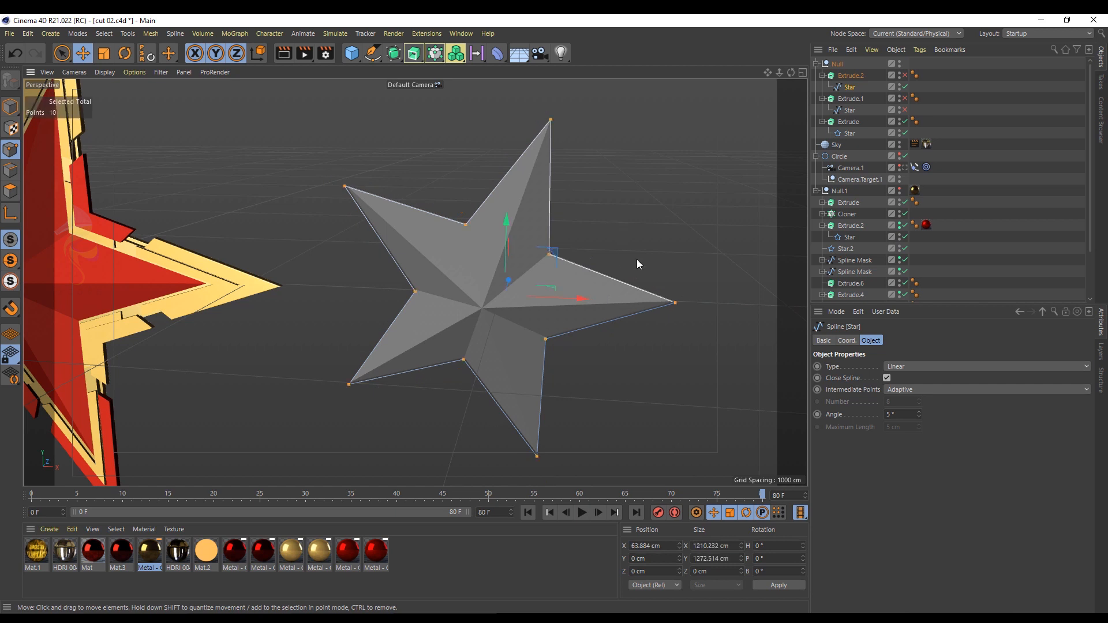
{"action": "right_click", "coordinate": [662, 229]}
{"action": "left_click", "coordinate": [678, 420]}
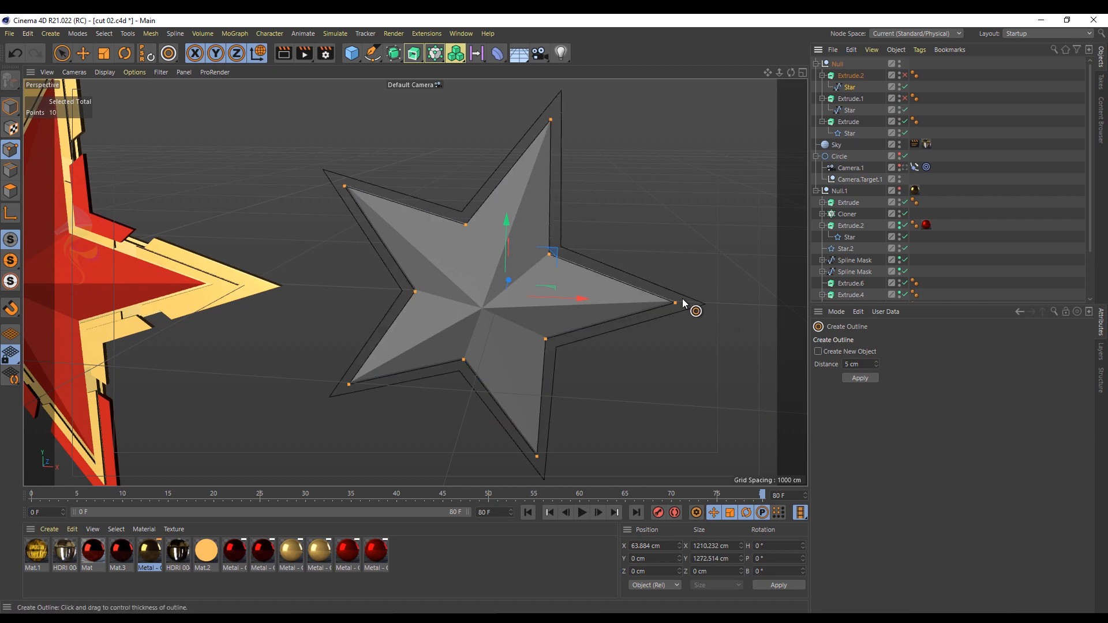
{"action": "left_click_drag", "start_coordinate": [680, 303], "coordinate": [707, 303]}
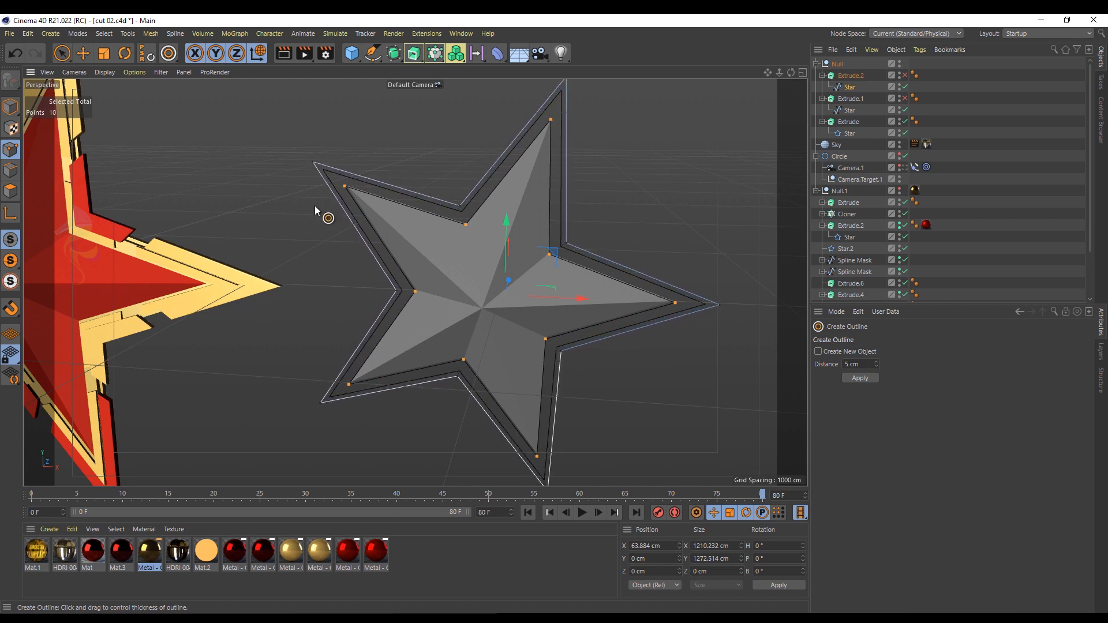
{"action": "left_click", "coordinate": [84, 55]}
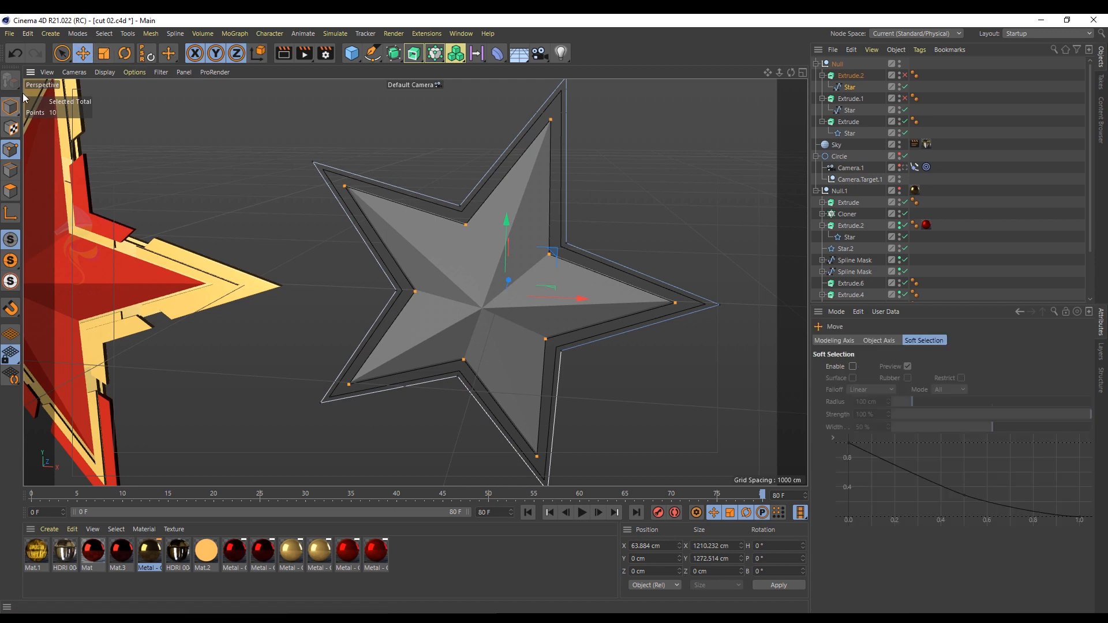
{"action": "left_click", "coordinate": [10, 107]}
- Re-enable both border extrudes and shift the wider border's spline along Z to about 20.8 cm
{"action": "left_click", "coordinate": [905, 76]}
{"action": "left_click", "coordinate": [905, 99]}
{"action": "left_click_drag", "start_coordinate": [624, 173], "coordinate": [552, 199], "text": "alt"}
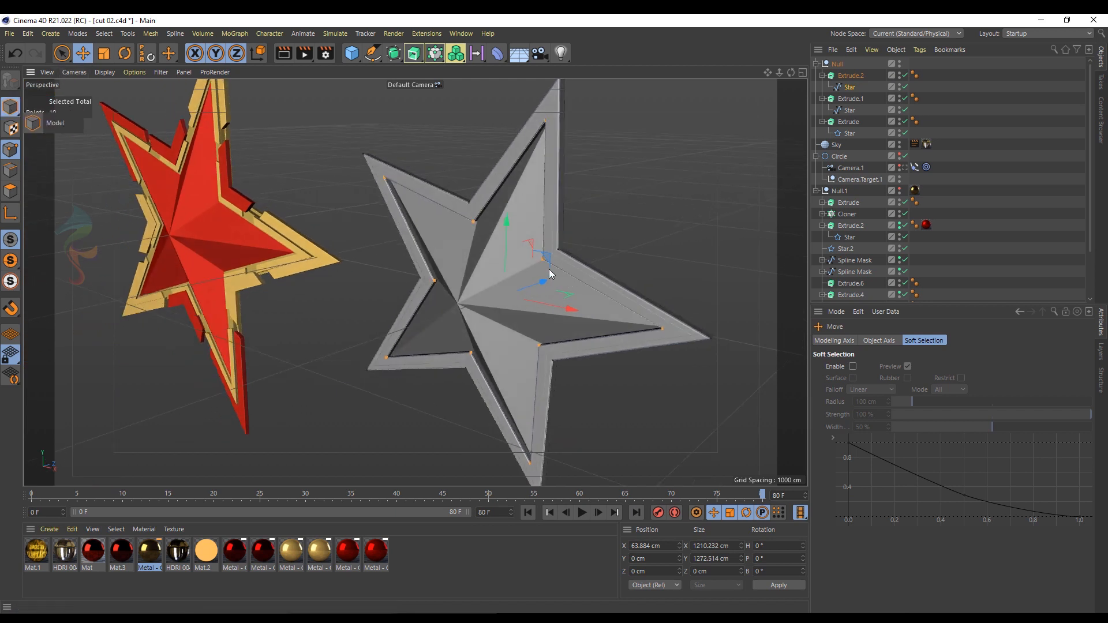
{"action": "middle_click_drag", "start_coordinate": [531, 254], "coordinate": [514, 255], "text": "alt"}
{"action": "left_click", "coordinate": [10, 107]}
{"action": "left_click_drag", "start_coordinate": [499, 283], "coordinate": [539, 223]}
- Examine the reference star's red and gold extruded layers to see how the border pieces are stacked
{"action": "left_click", "coordinate": [156, 218]}
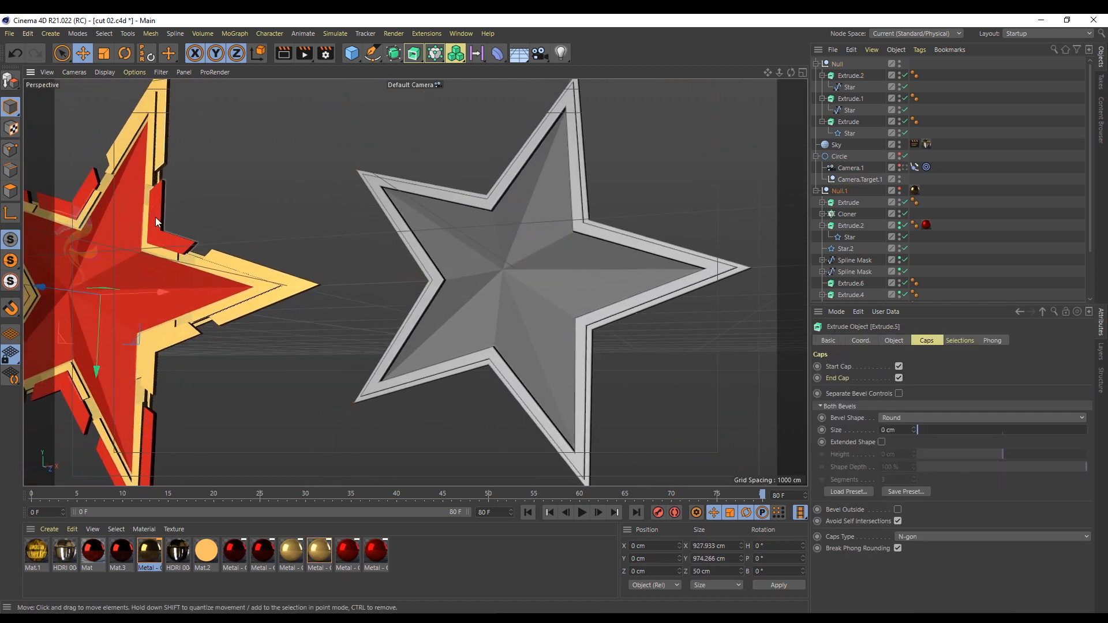
{"action": "left_click_drag", "start_coordinate": [156, 218], "coordinate": [255, 187], "text": "alt"}
{"action": "left_click", "coordinate": [251, 348]}
{"action": "left_click", "coordinate": [273, 267]}
{"action": "left_click_drag", "start_coordinate": [284, 223], "coordinate": [224, 265], "text": "alt"}
{"action": "left_click", "coordinate": [206, 259], "text": "shift"}
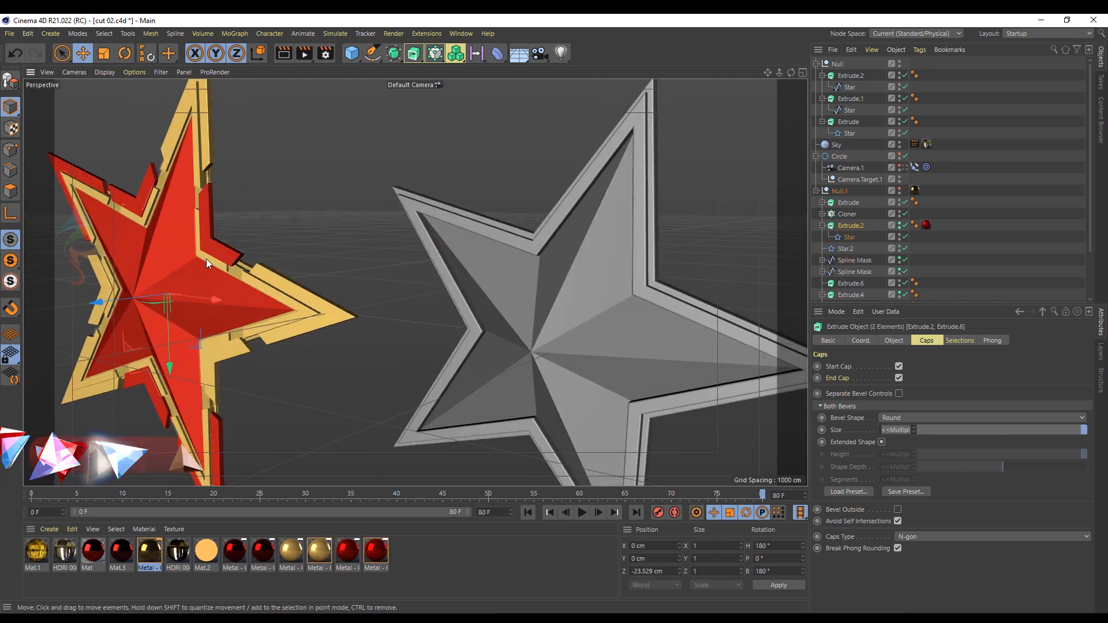
{"action": "left_click", "coordinate": [198, 184]}
{"action": "left_click_drag", "start_coordinate": [399, 211], "coordinate": [463, 202], "text": "alt"}
{"action": "left_click_drag", "start_coordinate": [473, 224], "coordinate": [344, 184], "text": "alt"}
- Duplicate the narrower star border extrude Extrude.1 within the Null and disable all three border extrudes
{"action": "left_click", "coordinate": [848, 88]}
{"action": "left_click", "coordinate": [10, 150]}
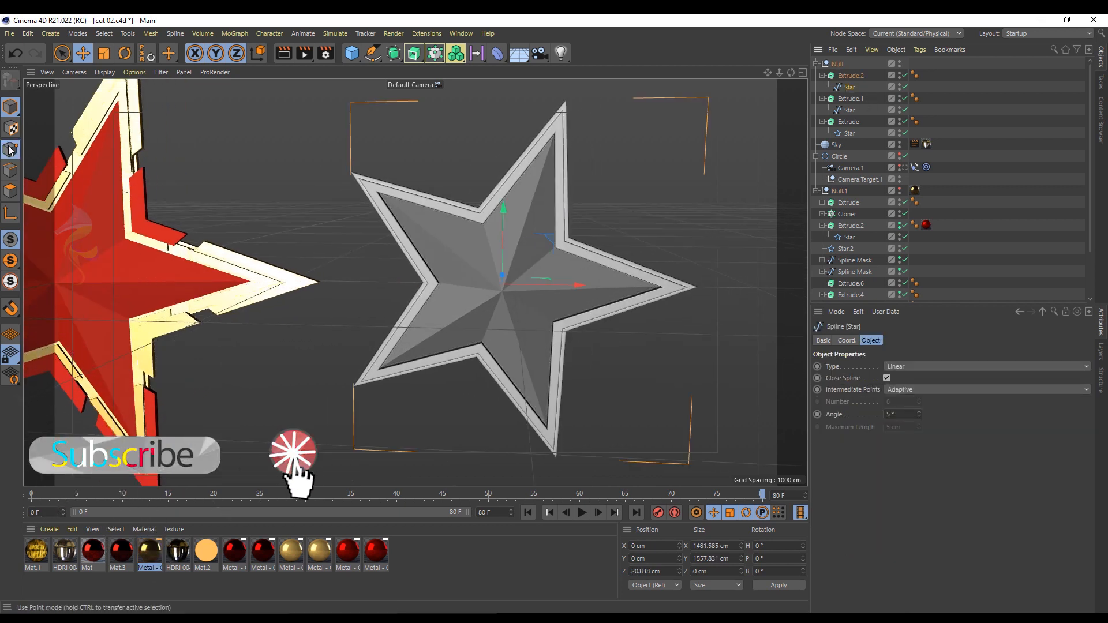
{"action": "left_click_drag", "start_coordinate": [585, 245], "coordinate": [556, 224], "text": "alt"}
{"action": "left_click_drag", "start_coordinate": [850, 99], "coordinate": [837, 65]}
{"action": "left_click", "coordinate": [905, 76]}
{"action": "left_click", "coordinate": [905, 121]}
{"action": "left_click", "coordinate": [905, 99]}
{"action": "left_click", "coordinate": [905, 111]}
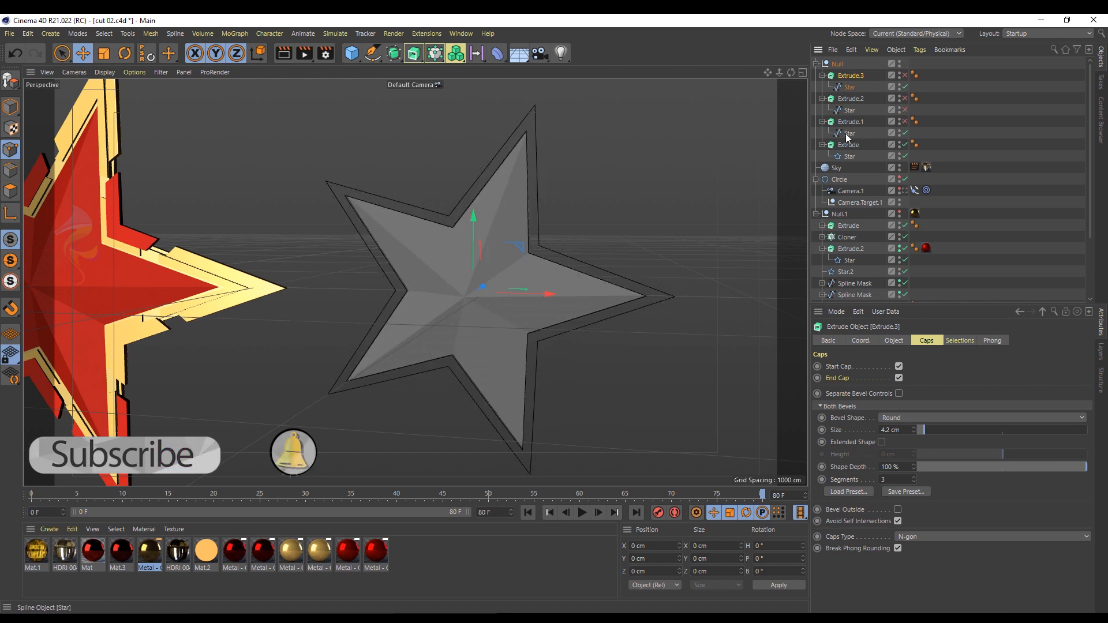
- Scale all points of the newest border copy's spline up to about 1453 by 1528 cm
{"action": "left_click", "coordinate": [850, 88]}
{"action": "scroll", "coordinate": [542, 268], "scroll_direction": "up", "scroll_amount": 2}
{"action": "key", "text": "ctrl+a"}
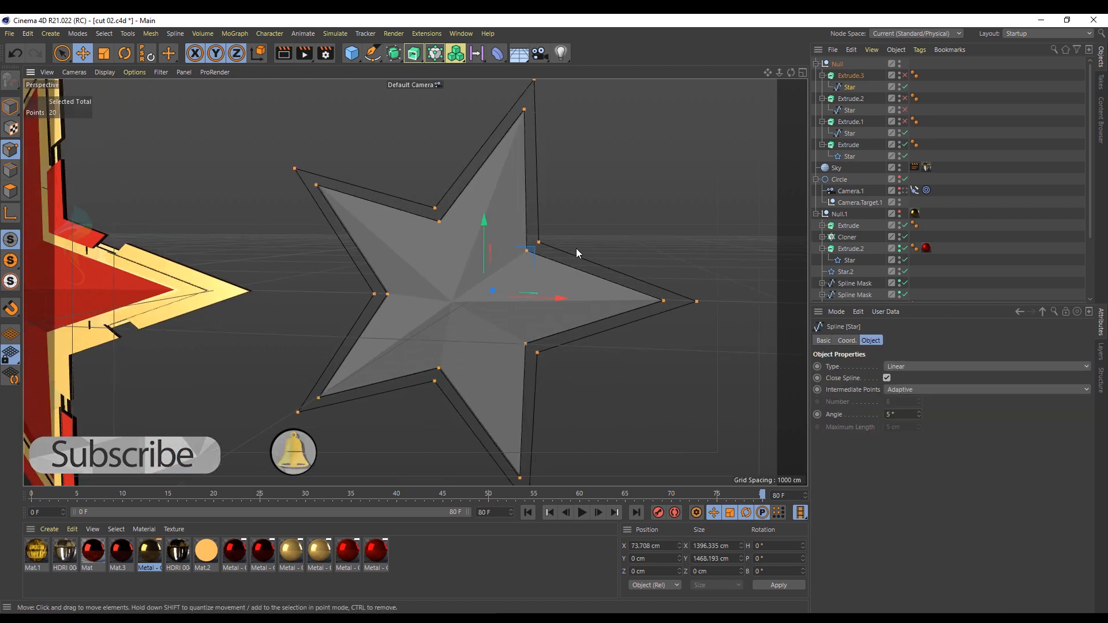
{"action": "left_click", "coordinate": [104, 53]}
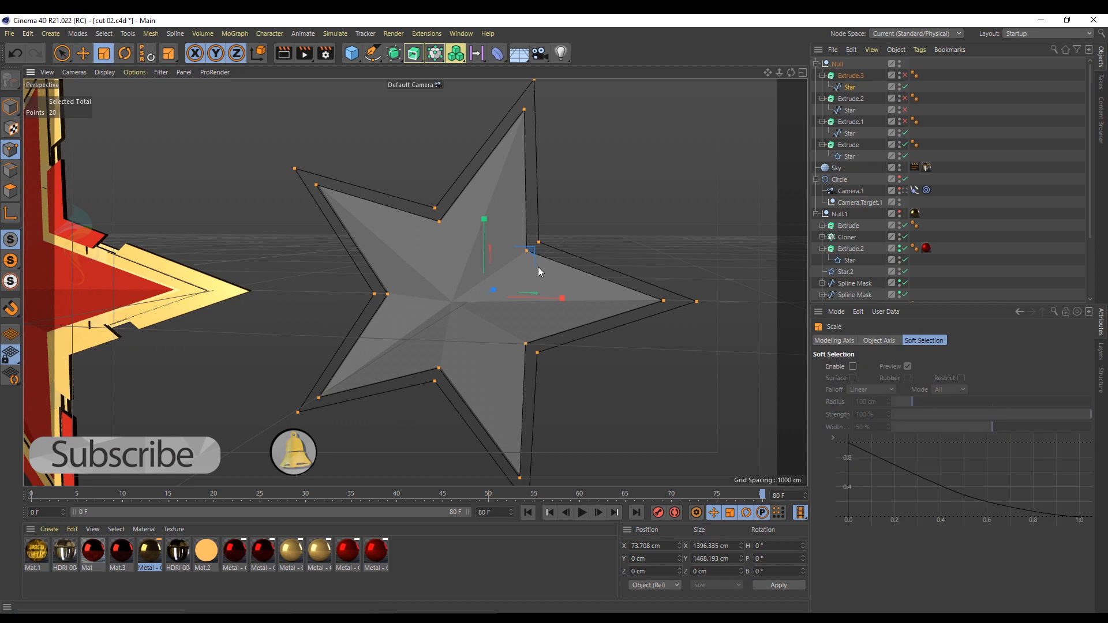
{"action": "left_click_drag", "start_coordinate": [538, 254], "coordinate": [534, 247]}
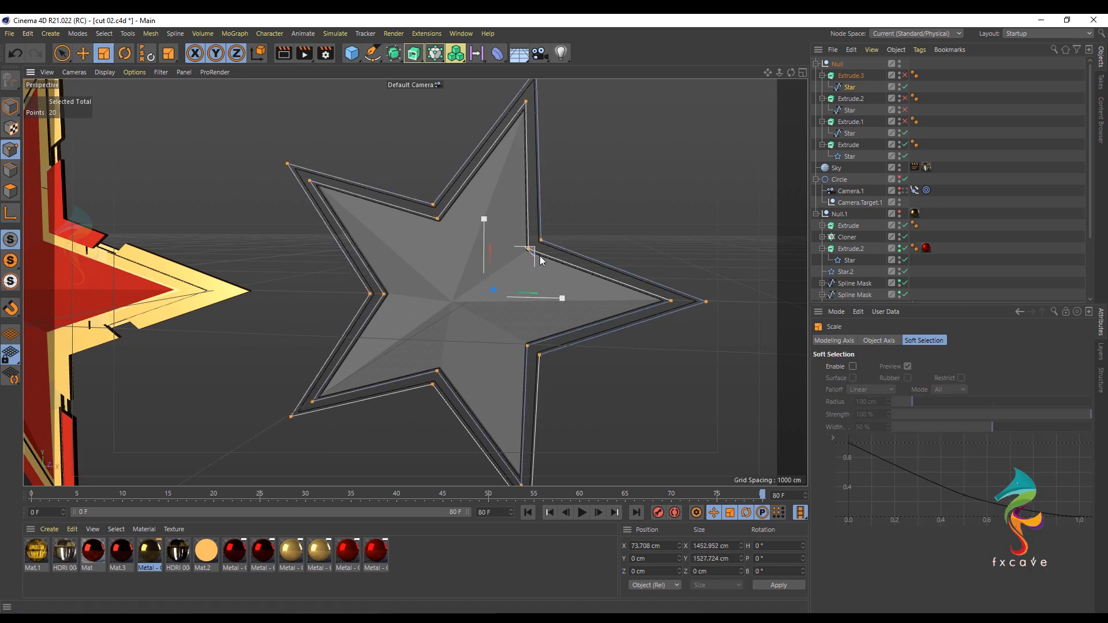
{"action": "scroll", "coordinate": [547, 246], "scroll_direction": "down", "scroll_amount": 2}
{"action": "left_click_drag", "start_coordinate": [402, 241], "coordinate": [427, 334], "text": "alt"}
{"action": "key", "text": "e"}
{"action": "left_click", "coordinate": [12, 107]}
{"action": "left_click_drag", "start_coordinate": [479, 306], "coordinate": [560, 231], "text": "alt"}
{"action": "left_click_drag", "start_coordinate": [373, 54], "coordinate": [456, 118]}
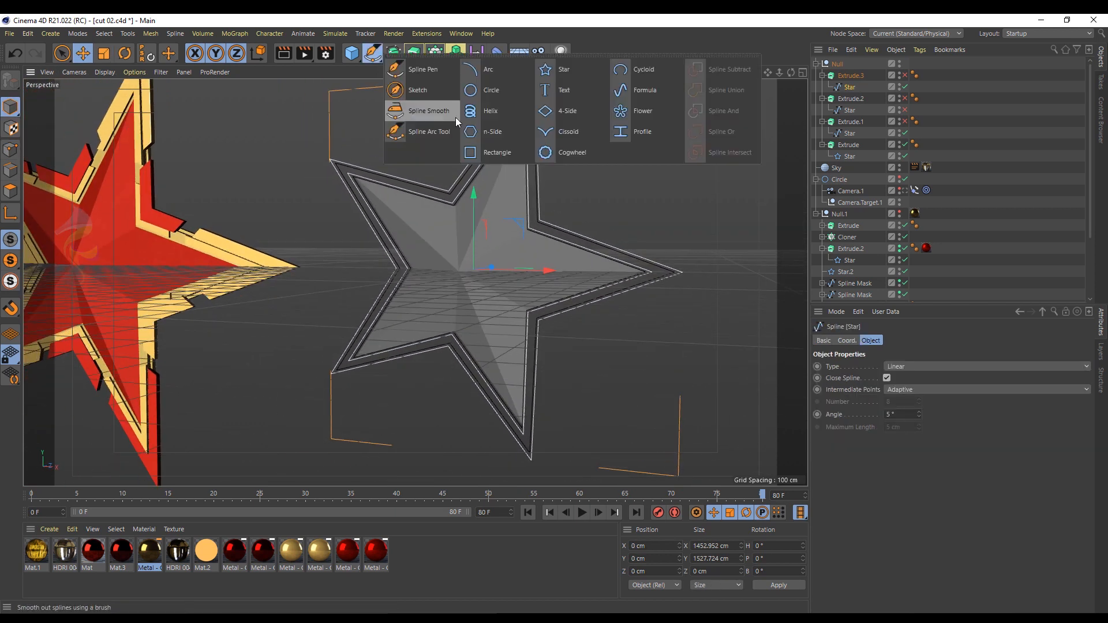
{"action": "left_click", "coordinate": [851, 75]}
{"action": "left_click_drag", "start_coordinate": [373, 53], "coordinate": [558, 70]}
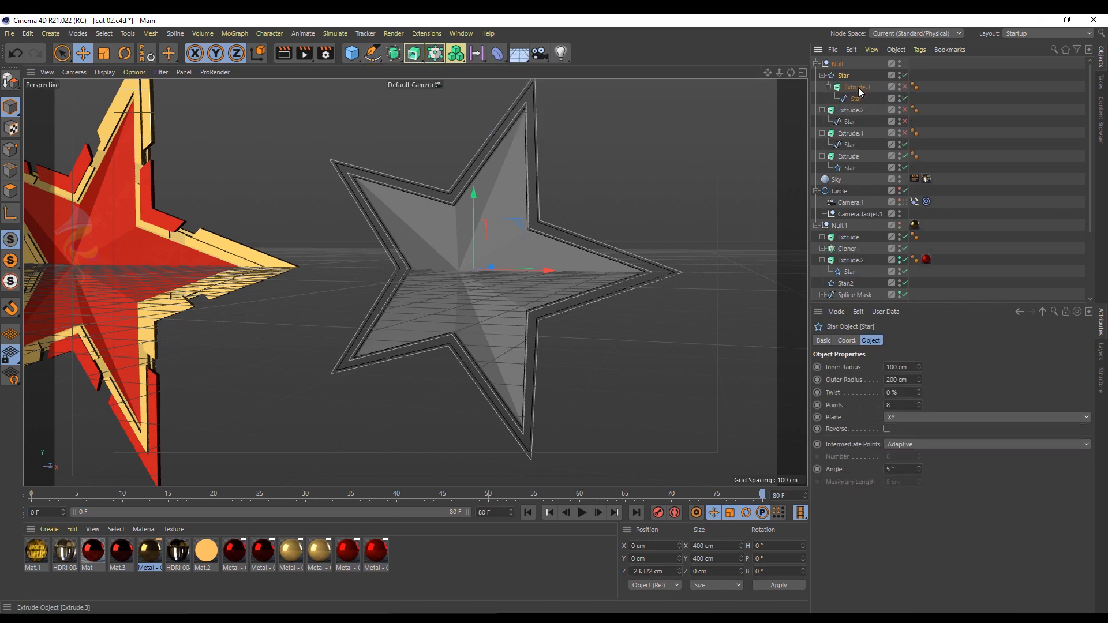
{"action": "key", "text": "ctrl+z"}
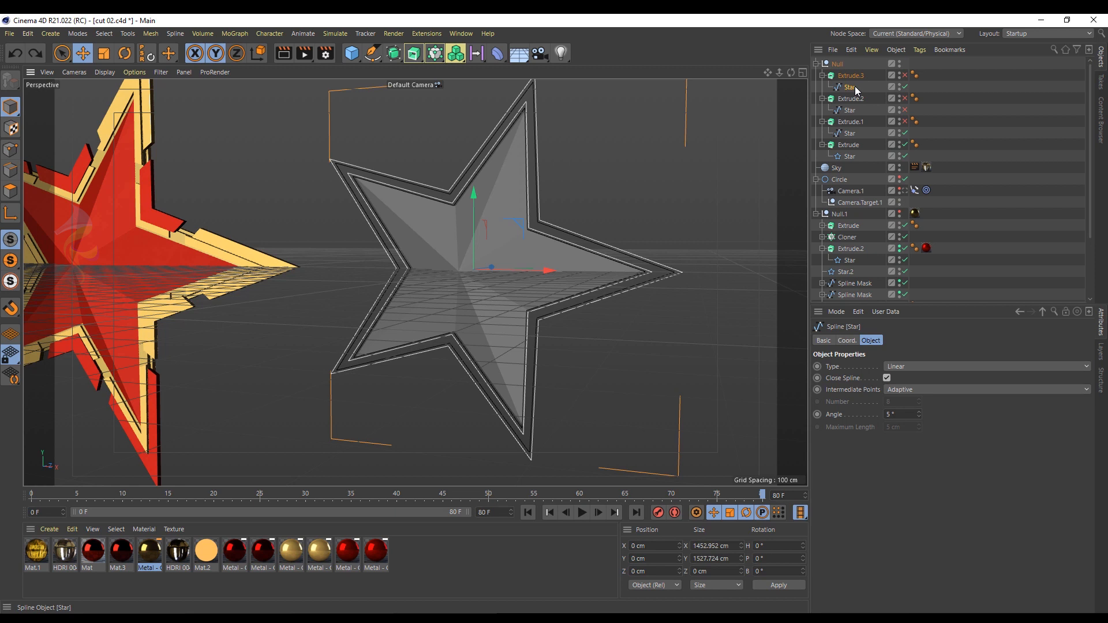
- Add a five-point star spline of about 2084 by 2191 cm inside Extrude.3 and set its bank rotation to -34°
{"action": "left_click_drag", "start_coordinate": [373, 54], "coordinate": [564, 68]}
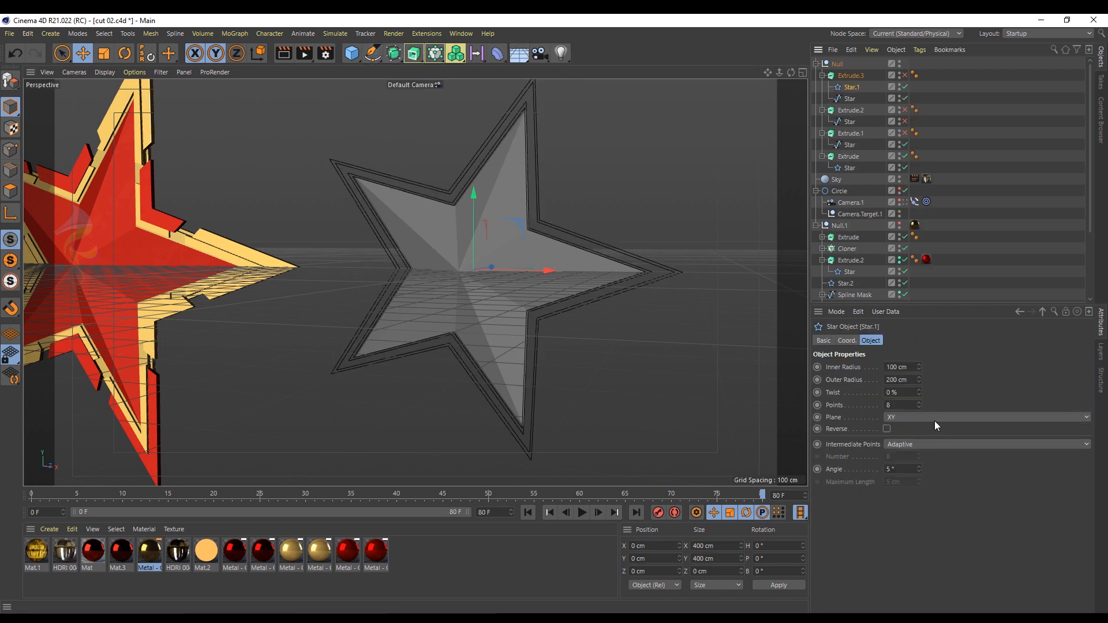
{"action": "left_click", "coordinate": [919, 407]}
{"action": "left_click_drag", "start_coordinate": [919, 379], "coordinate": [919, 324]}
{"action": "left_click_drag", "start_coordinate": [919, 370], "coordinate": [919, 349]}
{"action": "left_click", "coordinate": [847, 341]}
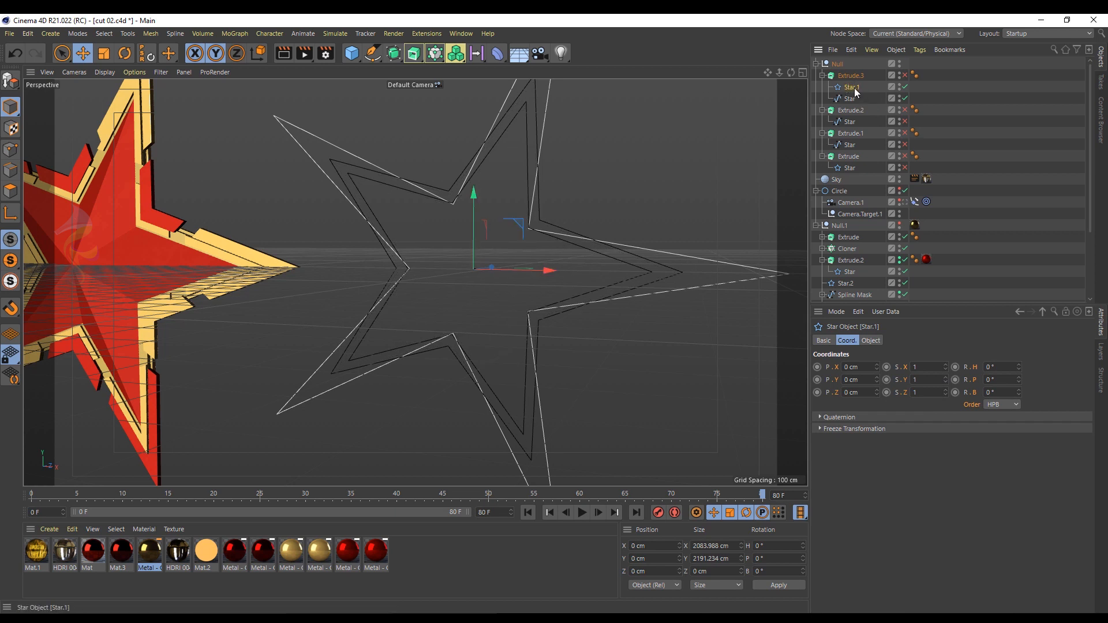
{"action": "left_click_drag", "start_coordinate": [1020, 393], "coordinate": [1002, 416]}
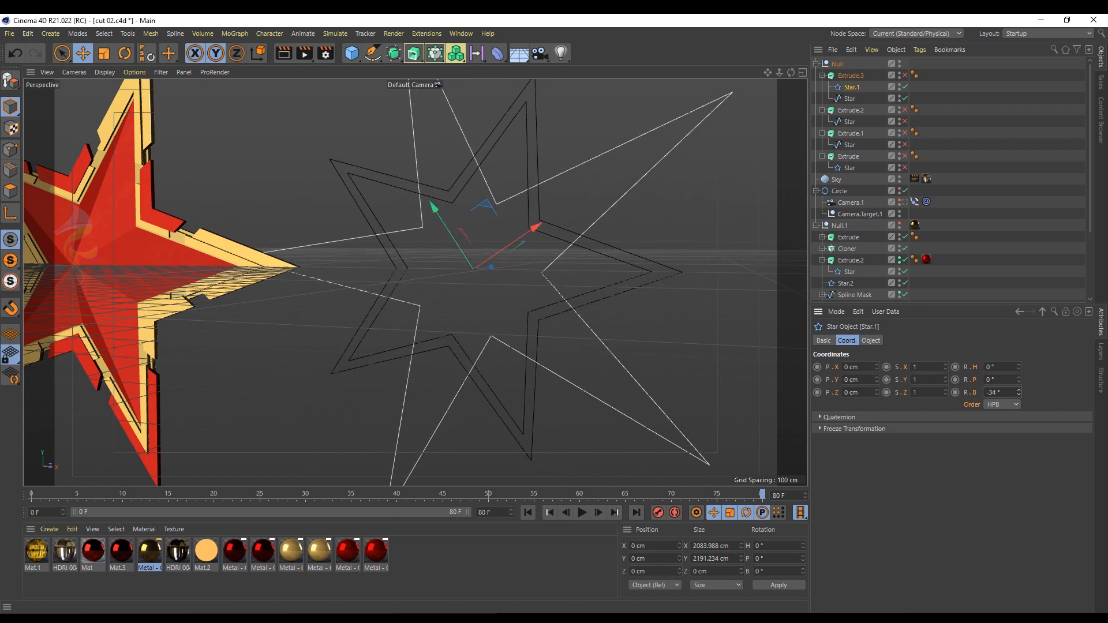
- Set the new star spline's inner radius to 328 cm, outer radius to 19640 cm and twist to 3%
{"action": "left_click", "coordinate": [871, 340]}
{"action": "mouse_move", "coordinate": [919, 368]}
{"action": "left_mouse_down"}
{"action": "mouse_move", "coordinate": [919, 355]}
{"action": "mouse_move", "coordinate": [920, 390]}
{"action": "left_mouse_up"}
{"action": "left_click", "coordinate": [920, 389]}
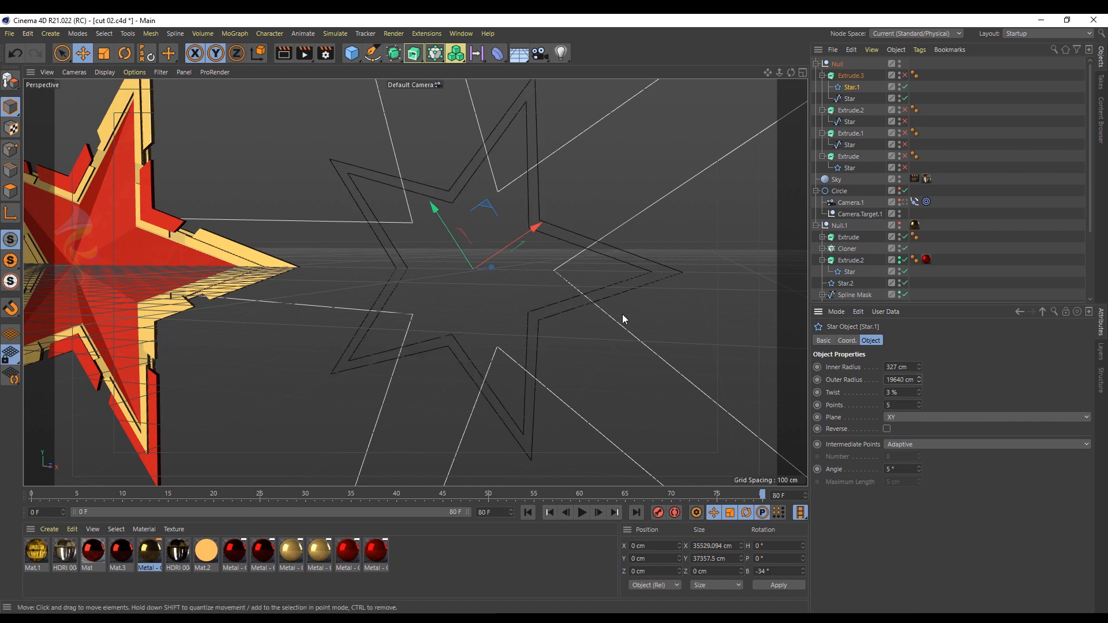
{"action": "left_click", "coordinate": [919, 365]}
{"action": "left_click", "coordinate": [919, 365]}
{"action": "left_click", "coordinate": [919, 369]}
{"action": "scroll", "coordinate": [414, 224], "scroll_direction": "down", "scroll_amount": 10}
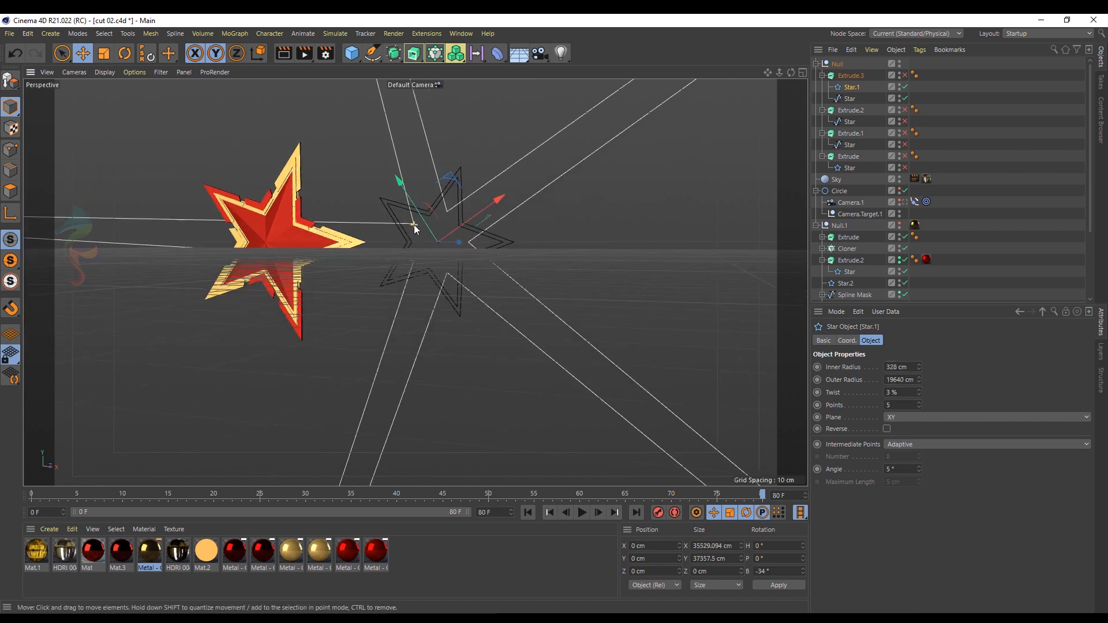
{"action": "scroll", "coordinate": [414, 226], "scroll_direction": "up", "scroll_amount": 10}
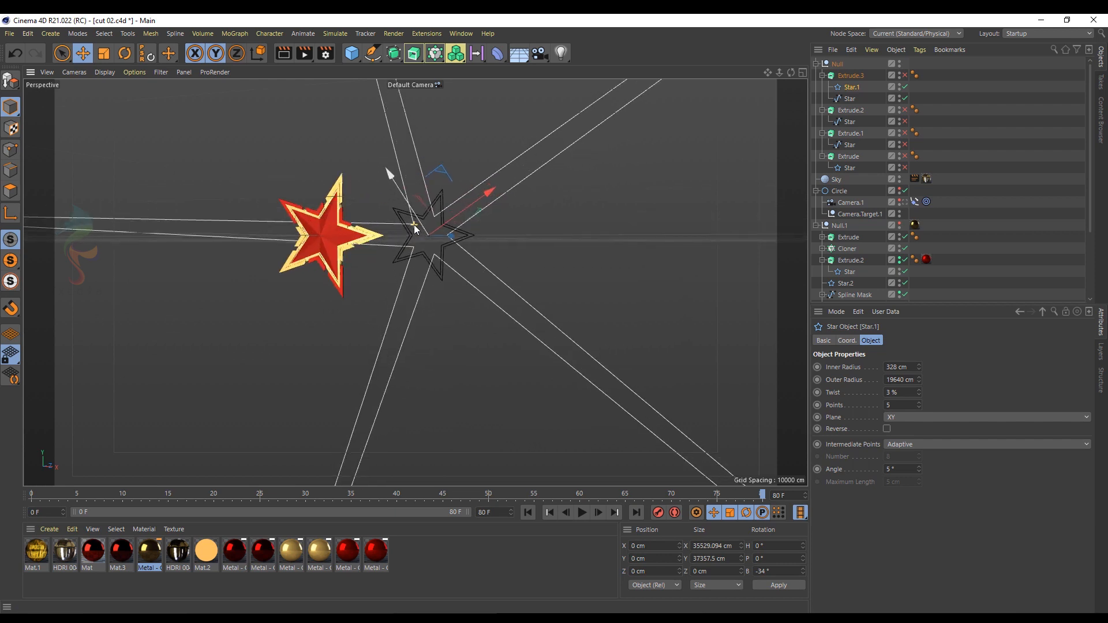
- Group the long-rayed star and the scaled border spline under a Spline Mask with its mode set to And
{"action": "left_click", "coordinate": [847, 98]}
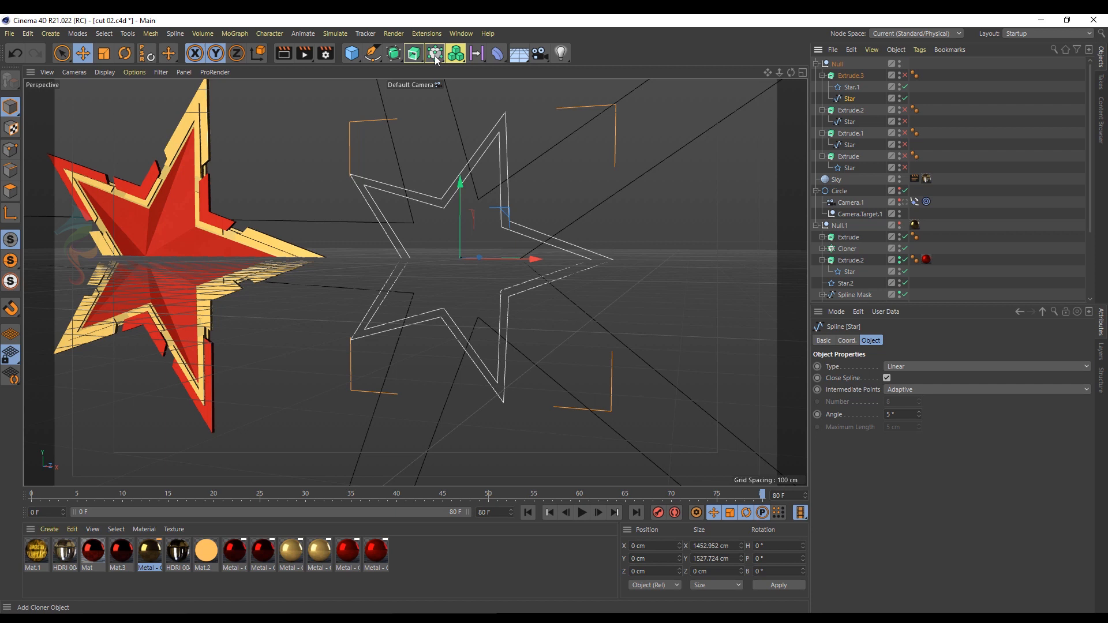
{"action": "left_click", "coordinate": [418, 58]}
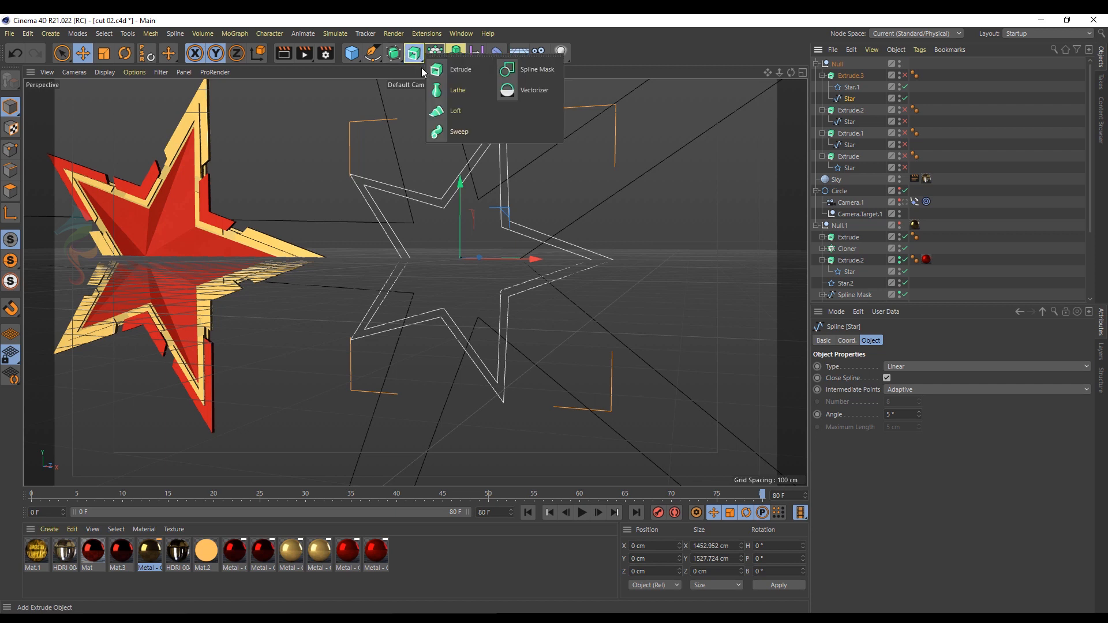
{"action": "left_click", "coordinate": [522, 68], "text": "alt"}
{"action": "left_click_drag", "start_coordinate": [854, 109], "coordinate": [849, 102]}
{"action": "left_click", "coordinate": [851, 87]}
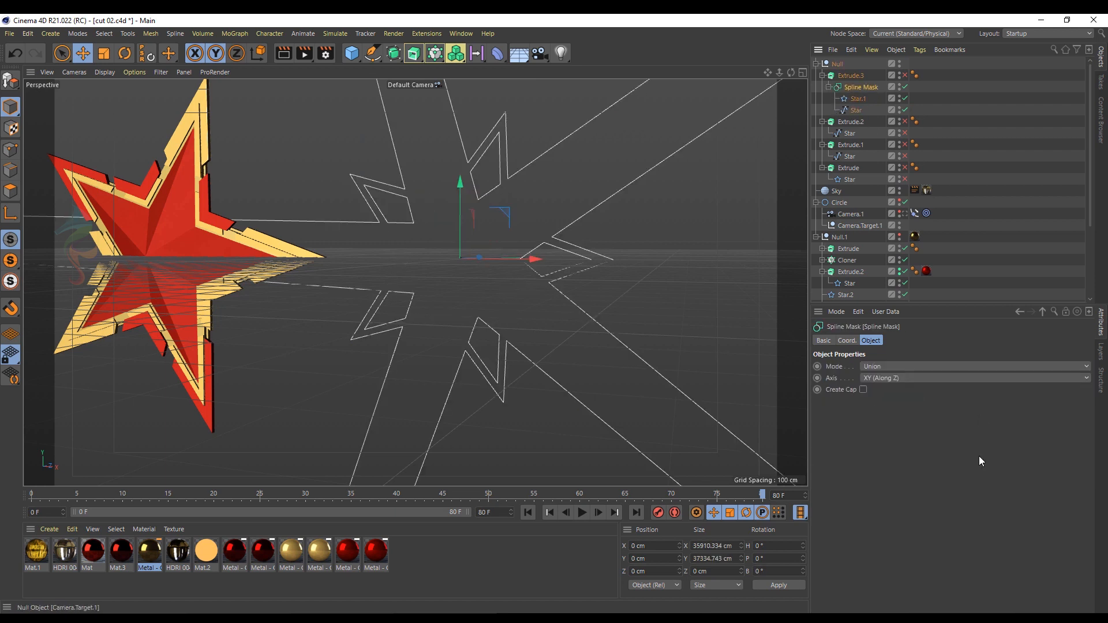
{"action": "scroll", "coordinate": [886, 367], "scroll_direction": "down", "scroll_amount": 1}
{"action": "scroll", "coordinate": [886, 368], "scroll_direction": "down", "scroll_amount": 1}
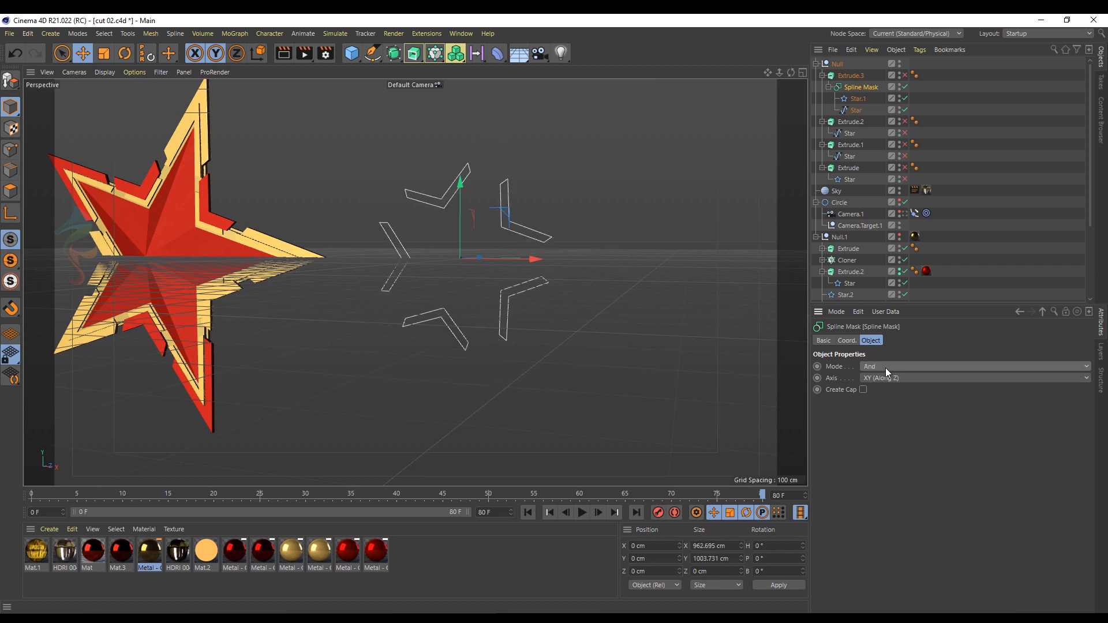
- Try to complete the star border with a duplicate of Extrude.3 whose Spline Mask uses a different mode, and delete the duplicate
{"action": "scroll", "coordinate": [885, 368], "scroll_direction": "up", "scroll_amount": 1}
{"action": "scroll", "coordinate": [886, 369], "scroll_direction": "down", "scroll_amount": 1}
{"action": "left_click", "coordinate": [852, 76]}
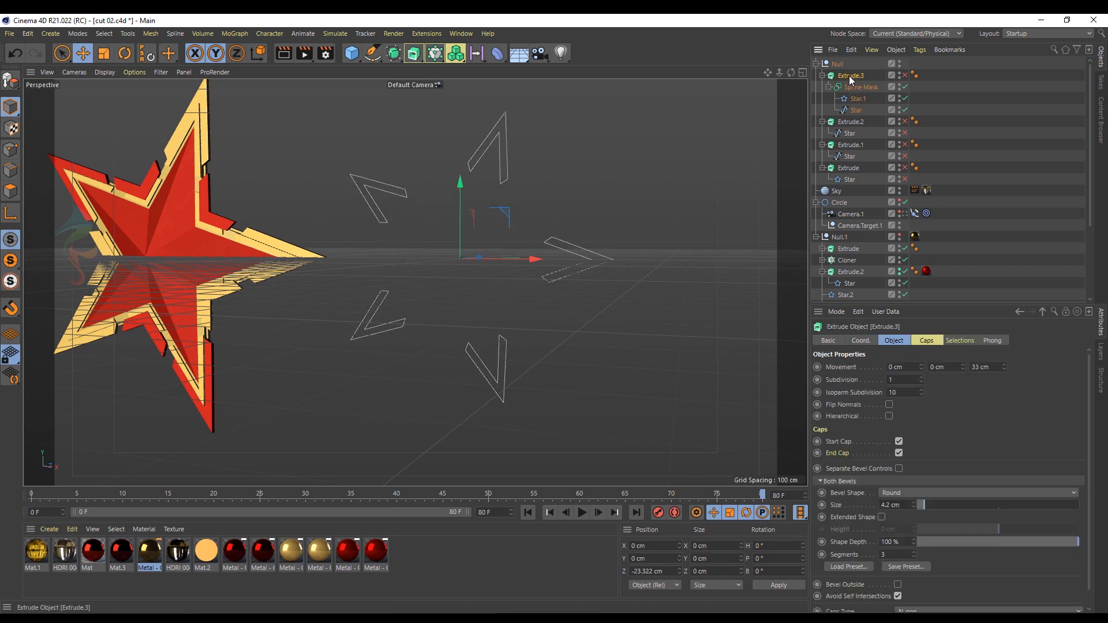
{"action": "left_click_drag", "start_coordinate": [847, 75], "coordinate": [856, 94], "text": "ctrl"}
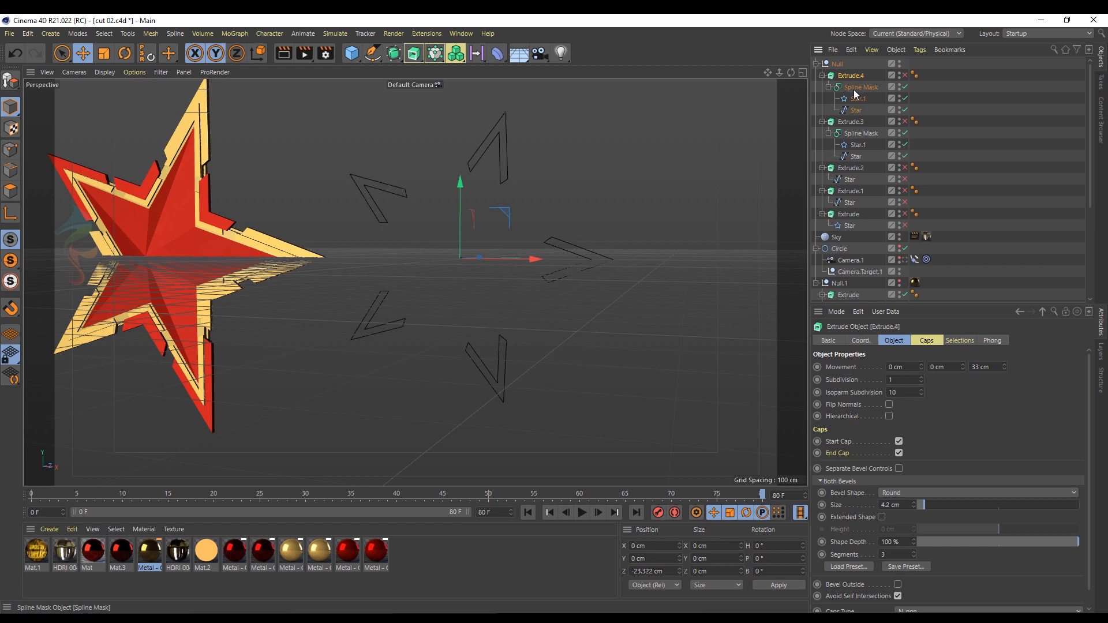
{"action": "left_click", "coordinate": [905, 76]}
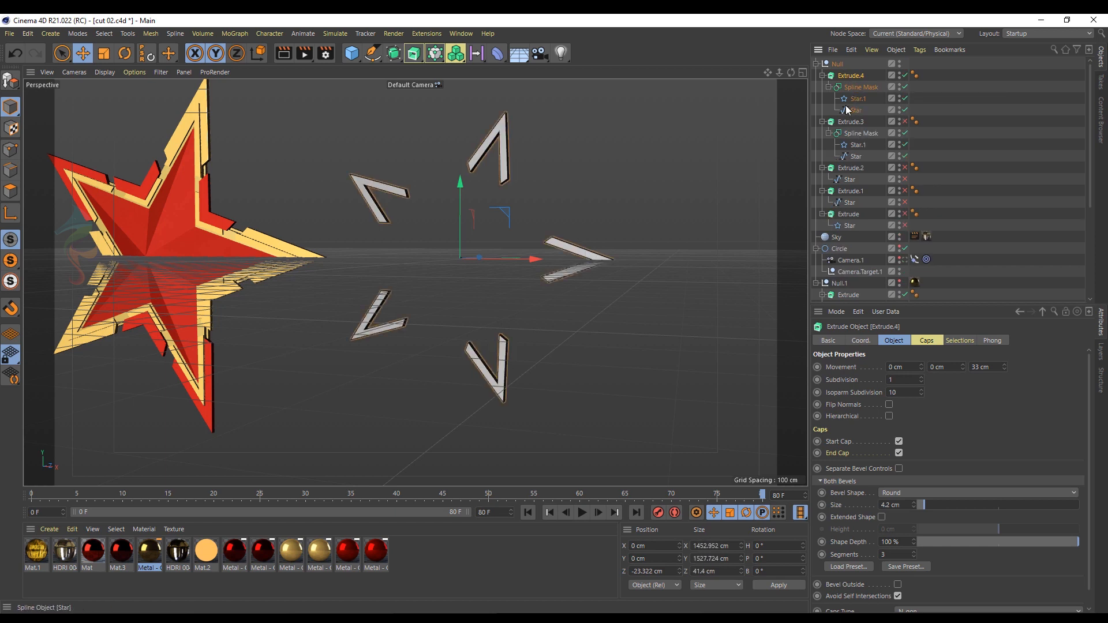
{"action": "left_click", "coordinate": [854, 122]}
{"action": "left_click", "coordinate": [905, 122]}
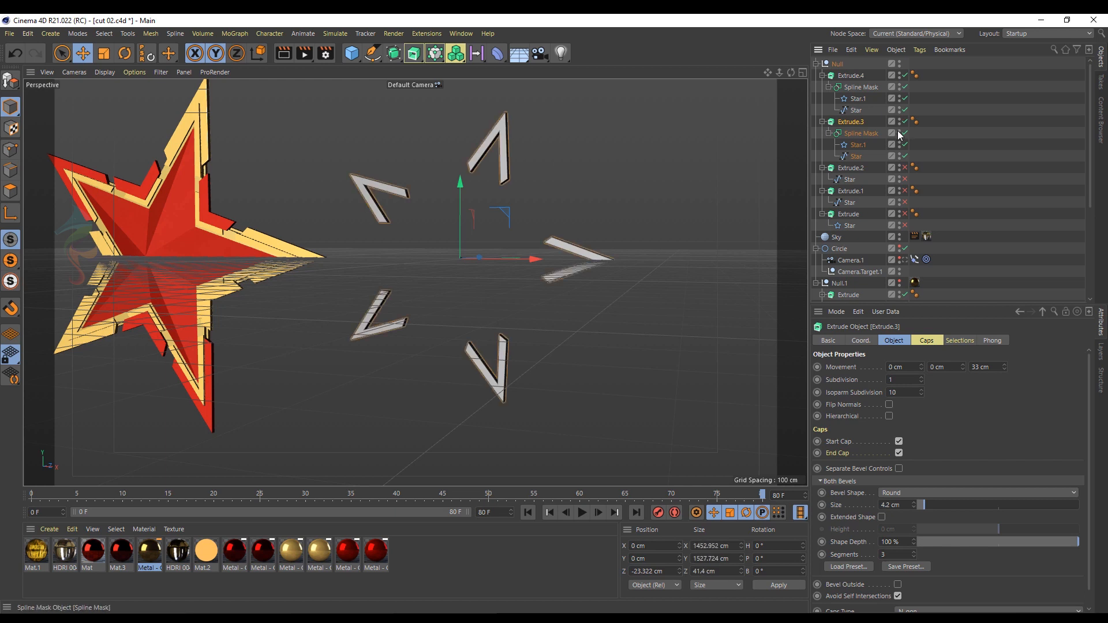
{"action": "left_click", "coordinate": [861, 135]}
{"action": "scroll", "coordinate": [892, 369], "scroll_direction": "down", "scroll_amount": 1}
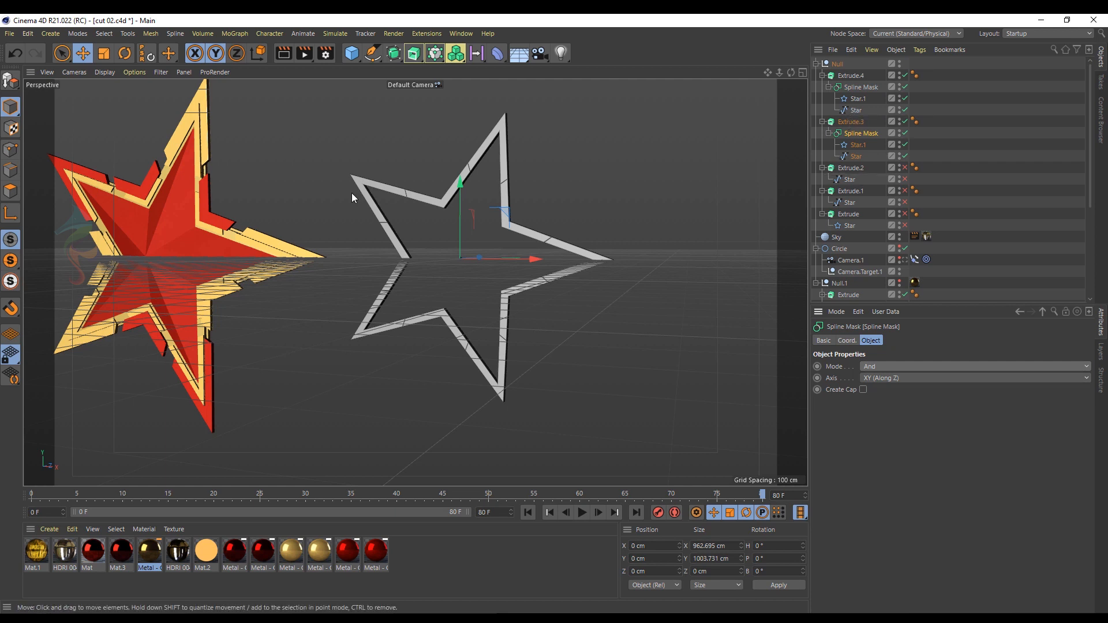
{"action": "left_click", "coordinate": [850, 77]}
{"action": "key", "text": "Delete"}
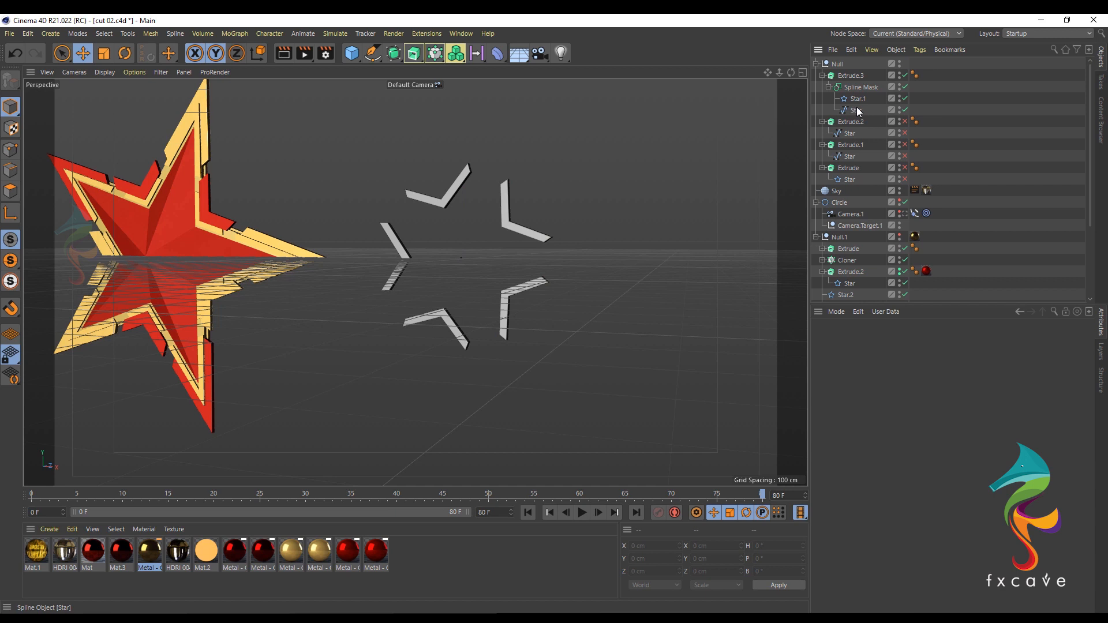
- Disable Extrude.3 and its Spline Mask, and convert the long-rayed Star.1 to an editable spline in point mode
{"action": "left_click", "coordinate": [904, 76]}
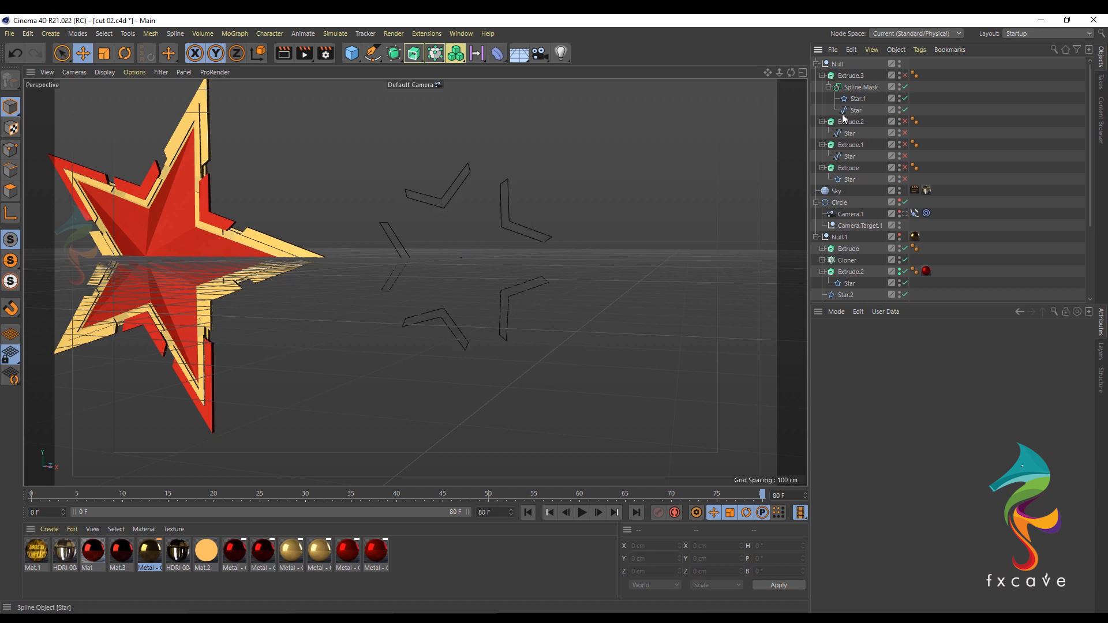
{"action": "left_click", "coordinate": [858, 98]}
{"action": "left_click", "coordinate": [904, 87]}
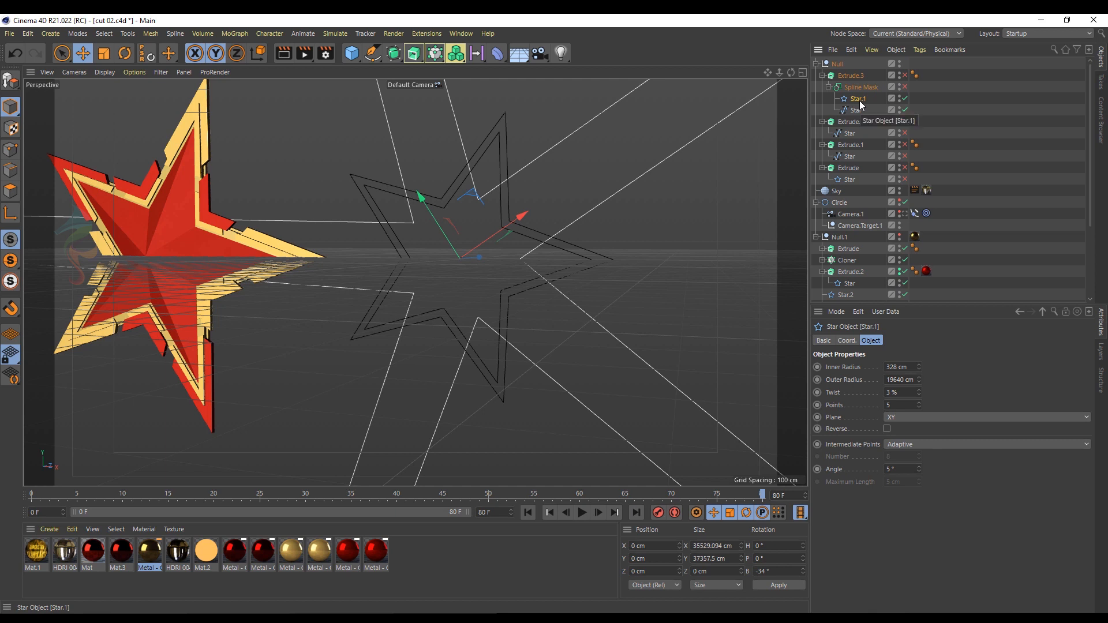
{"action": "left_click", "coordinate": [14, 82]}
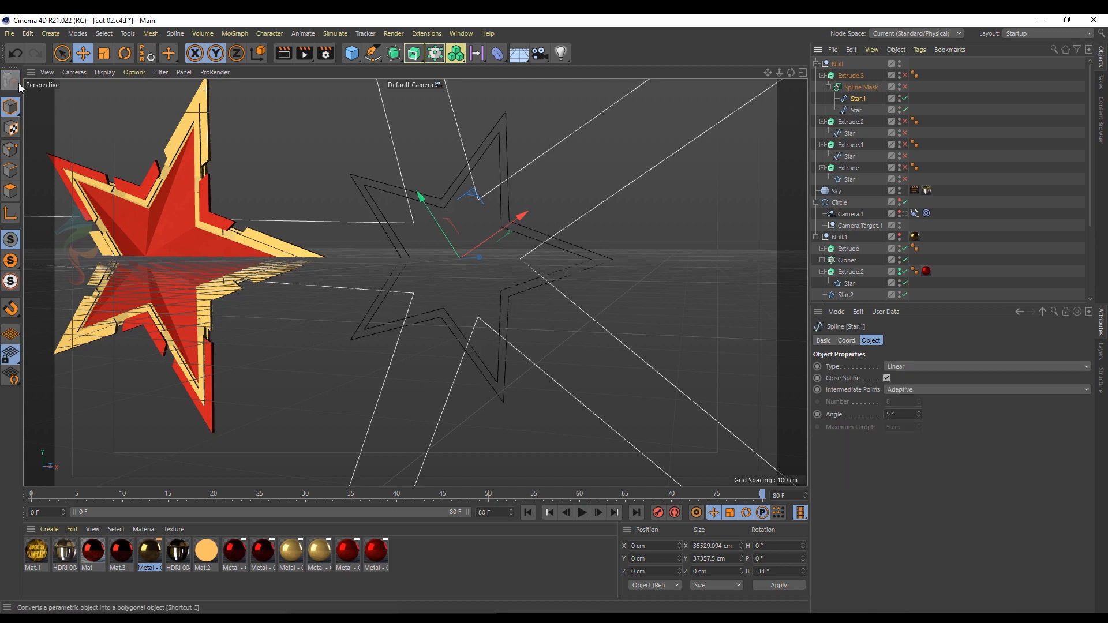
{"action": "left_click", "coordinate": [10, 151]}
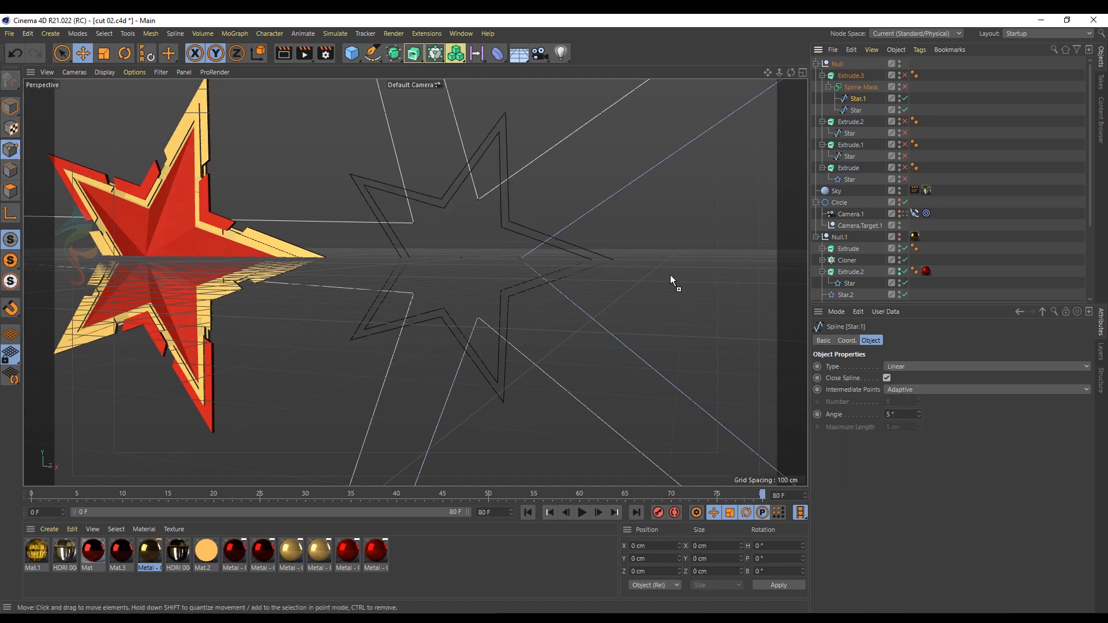
- Create a freehand outline from all points of the long-rayed Star.1 spline, widening its edges into thin parallel bands
{"action": "key", "text": "ctrl+a"}
{"action": "right_click", "coordinate": [671, 275]}
{"action": "left_click", "coordinate": [678, 430]}
{"action": "left_click", "coordinate": [104, 54]}
{"action": "key", "text": "ctrl+z"}
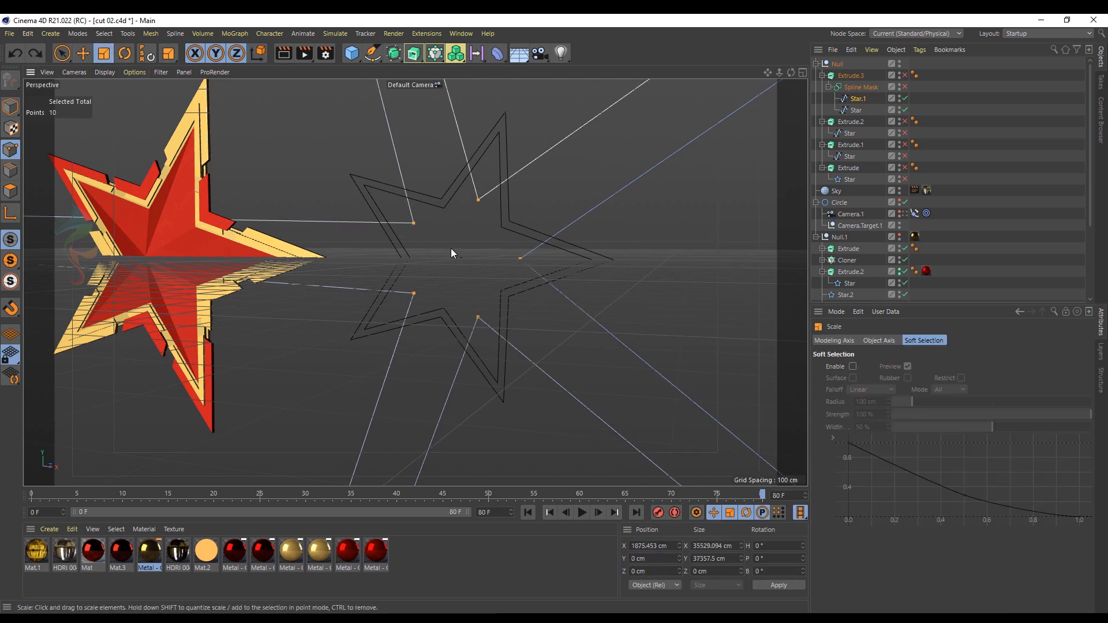
{"action": "left_click", "coordinate": [83, 53]}
{"action": "left_click", "coordinate": [10, 107]}
{"action": "left_click", "coordinate": [10, 151]}
{"action": "right_click", "coordinate": [504, 193]}
{"action": "left_click", "coordinate": [522, 277]}
{"action": "left_click_drag", "start_coordinate": [525, 267], "coordinate": [551, 269]}
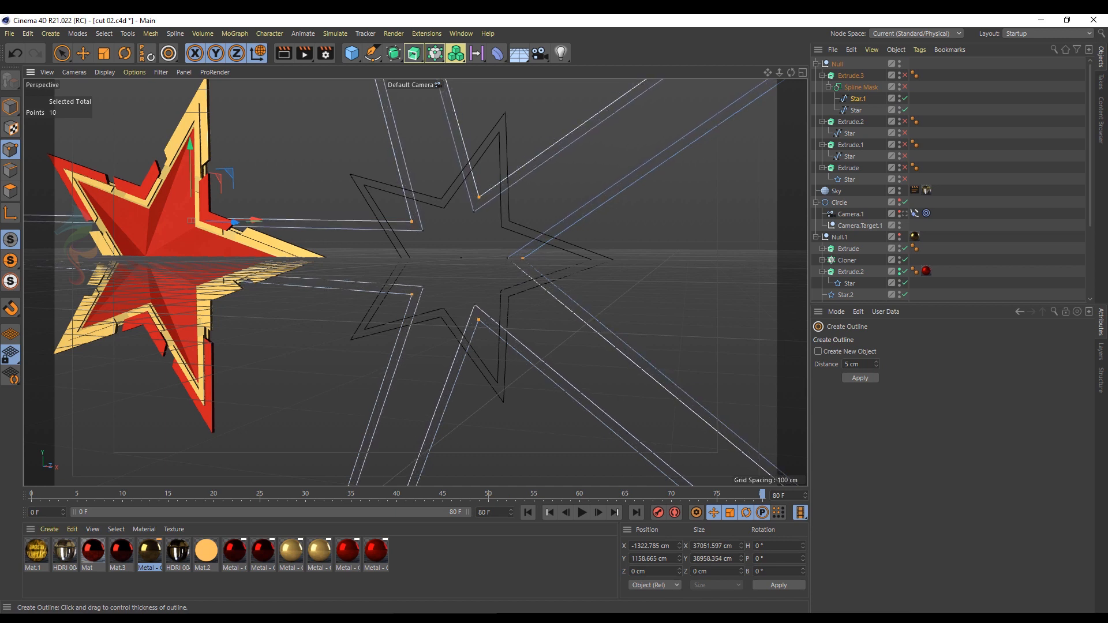
{"action": "left_click", "coordinate": [83, 53]}
{"action": "left_click", "coordinate": [10, 108]}
- Re-enable the Spline Mask and set its mode to B subtract A to cut gaps into the star border
{"action": "left_click", "coordinate": [908, 88]}
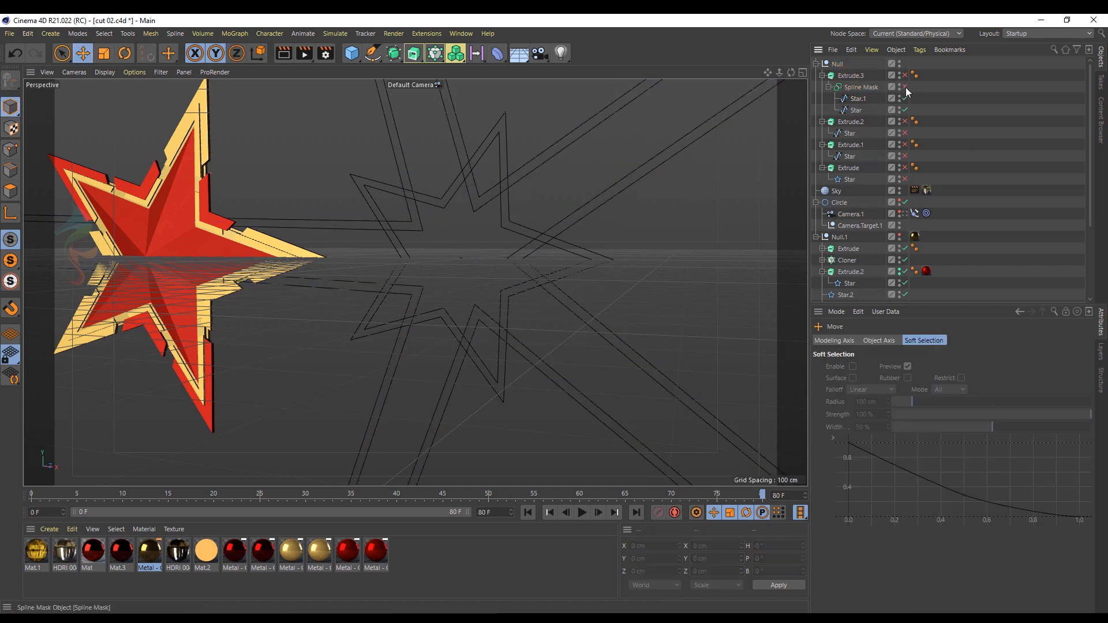
{"action": "left_click", "coordinate": [905, 87]}
{"action": "left_click", "coordinate": [864, 88]}
{"action": "scroll", "coordinate": [887, 367], "scroll_direction": "up", "scroll_amount": 1}
{"action": "scroll", "coordinate": [886, 365], "scroll_direction": "up", "scroll_amount": 1}
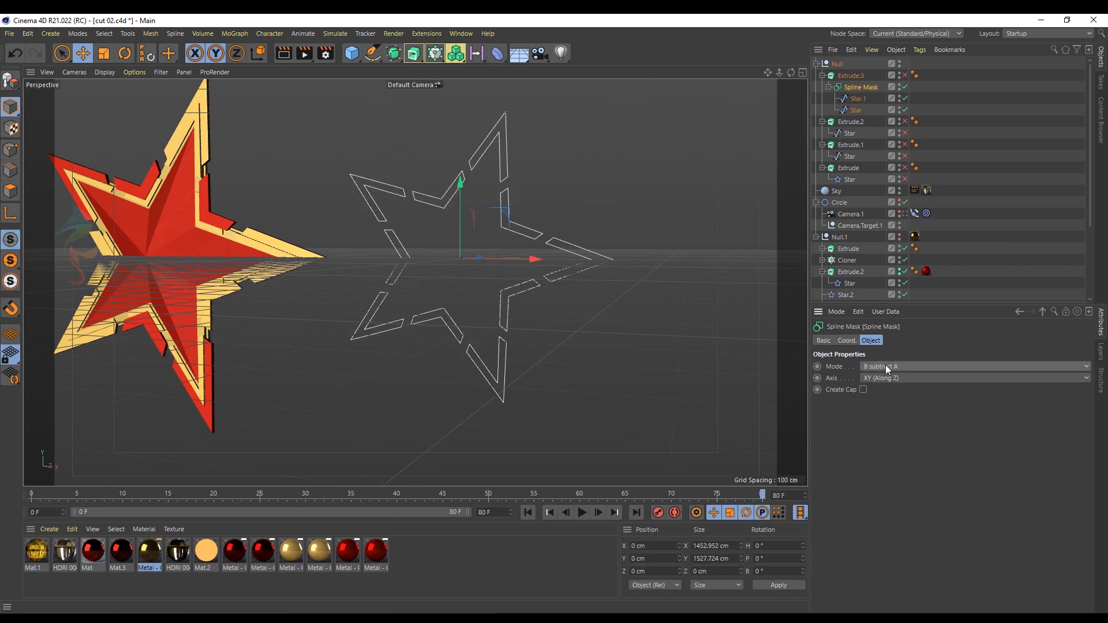
{"action": "scroll", "coordinate": [886, 365], "scroll_direction": "up", "scroll_amount": 2}
{"action": "scroll", "coordinate": [886, 365], "scroll_direction": "down", "scroll_amount": 3}
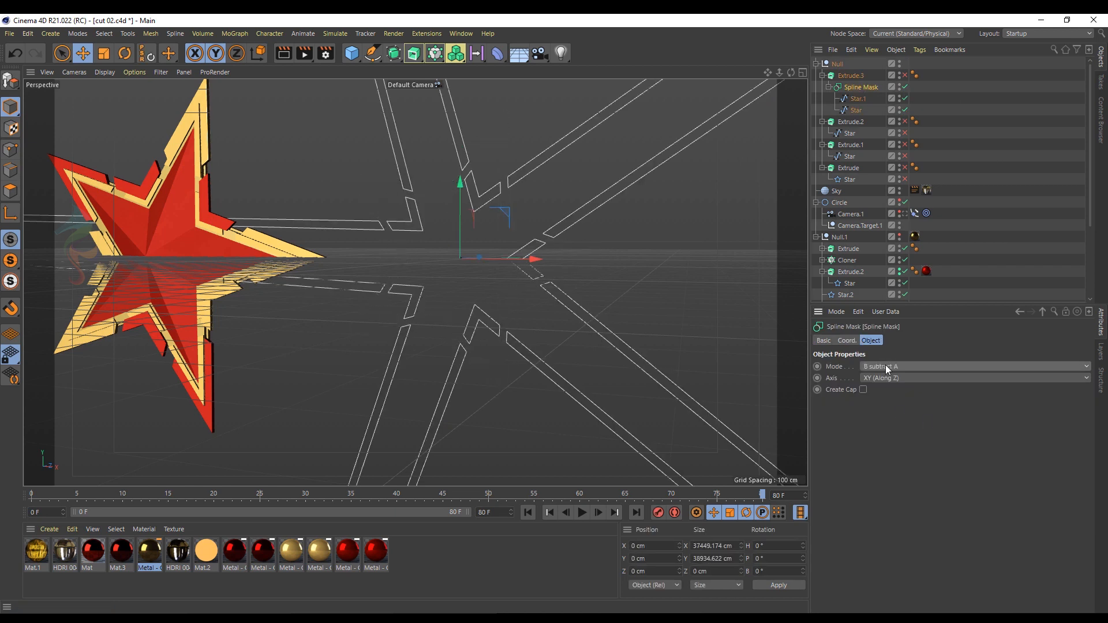
{"action": "scroll", "coordinate": [885, 365], "scroll_direction": "up", "scroll_amount": 1}
{"action": "scroll", "coordinate": [886, 364], "scroll_direction": "down", "scroll_amount": 1}
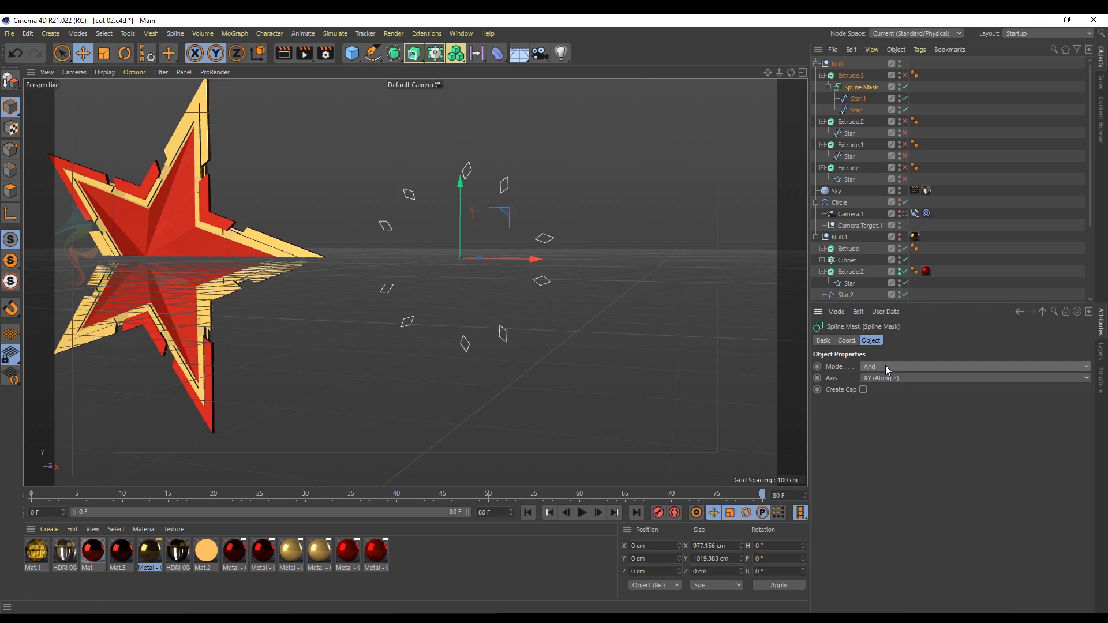
{"action": "scroll", "coordinate": [885, 365], "scroll_direction": "up", "scroll_amount": 1}
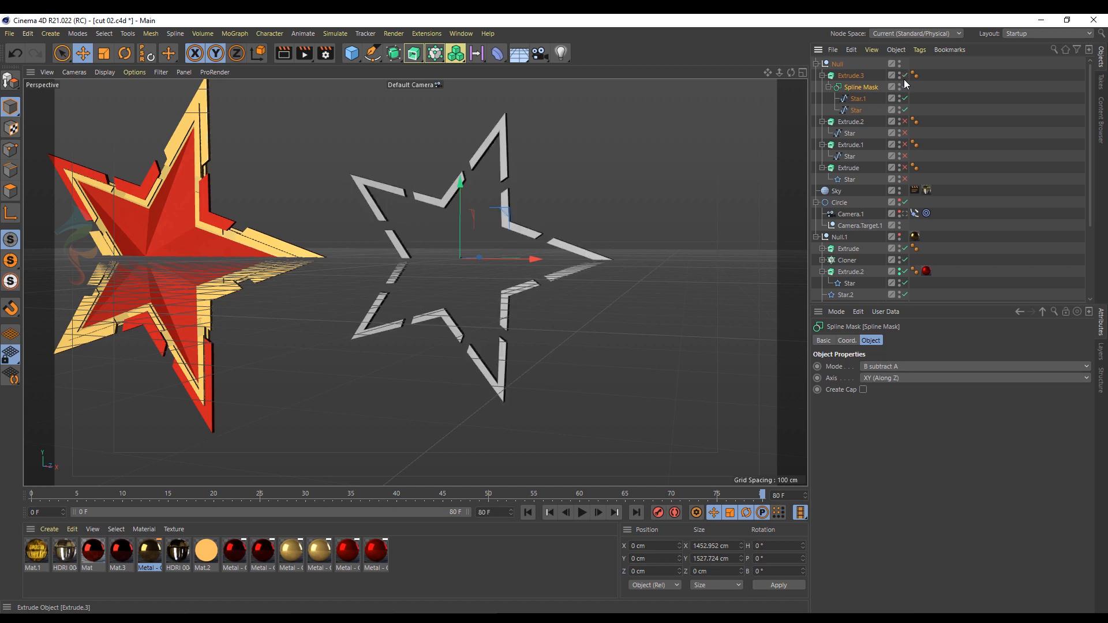
- Enable all the extrusions of the new star and move Extrude.3 forward to a Z position of about -39 cm
{"action": "left_click_drag", "start_coordinate": [904, 79], "coordinate": [905, 181]}
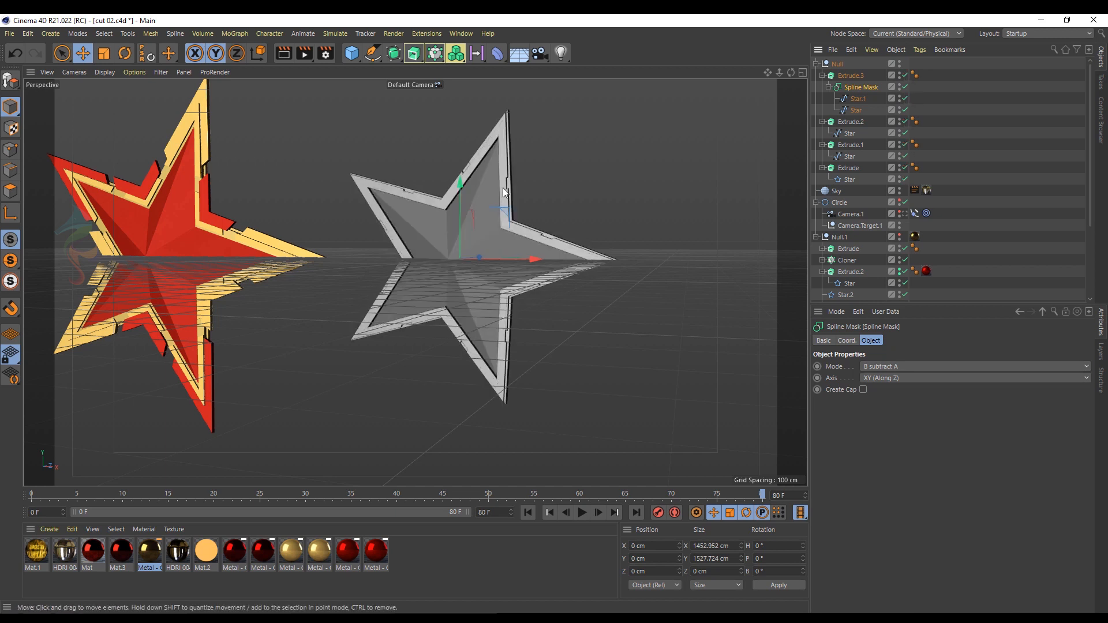
{"action": "scroll", "coordinate": [407, 236], "scroll_direction": "up", "scroll_amount": 3}
{"action": "scroll", "coordinate": [408, 236], "scroll_direction": "up", "scroll_amount": 3}
{"action": "left_click", "coordinate": [485, 282]}
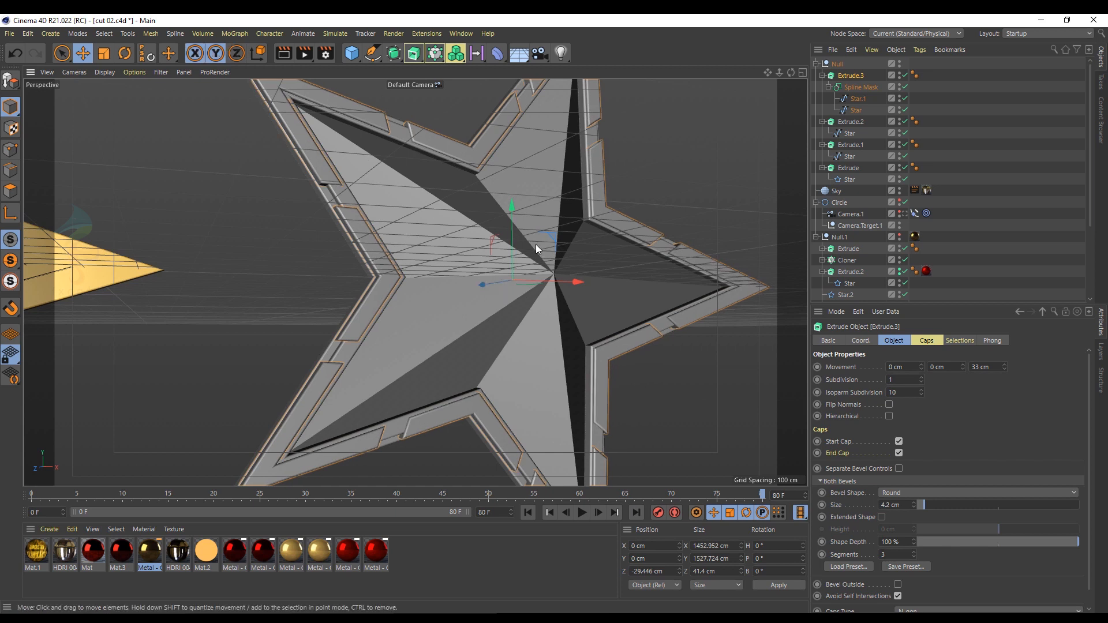
{"action": "scroll", "coordinate": [487, 273], "scroll_direction": "up", "scroll_amount": 3}
{"action": "left_click_drag", "start_coordinate": [487, 276], "coordinate": [491, 276]}
{"action": "left_click_drag", "start_coordinate": [490, 276], "coordinate": [412, 243], "text": "alt"}
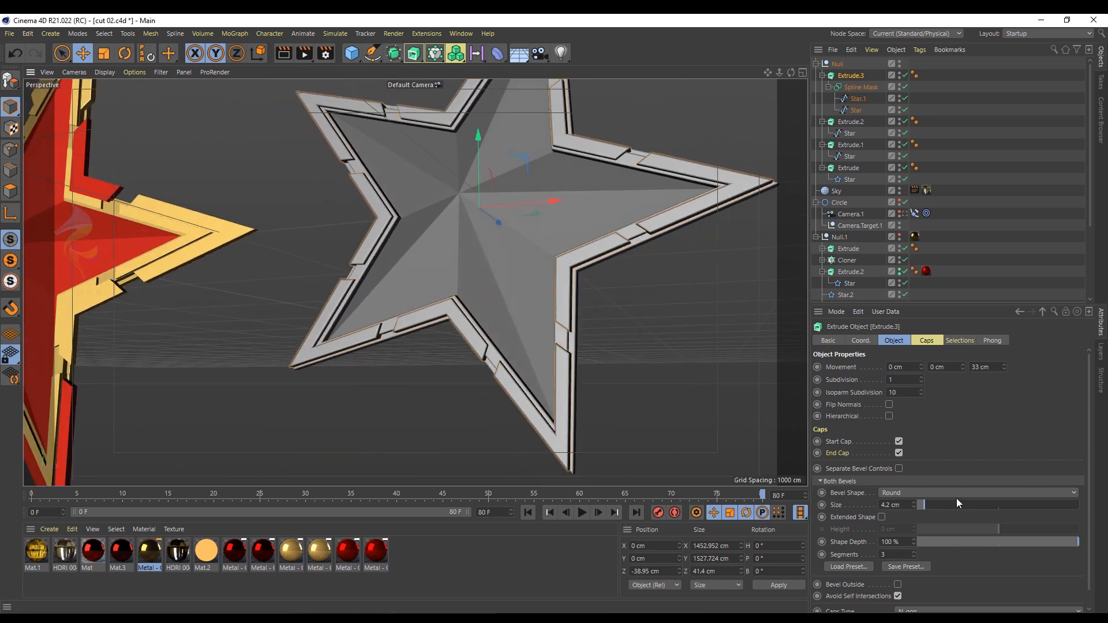
- Set the cap bevel size of Extrude.3 to 3 cm
{"action": "double_click", "coordinate": [893, 506]}
{"action": "type", "text": "3"}
{"action": "key", "text": "Return"}
{"action": "left_click_drag", "start_coordinate": [569, 189], "coordinate": [528, 203], "text": "alt"}
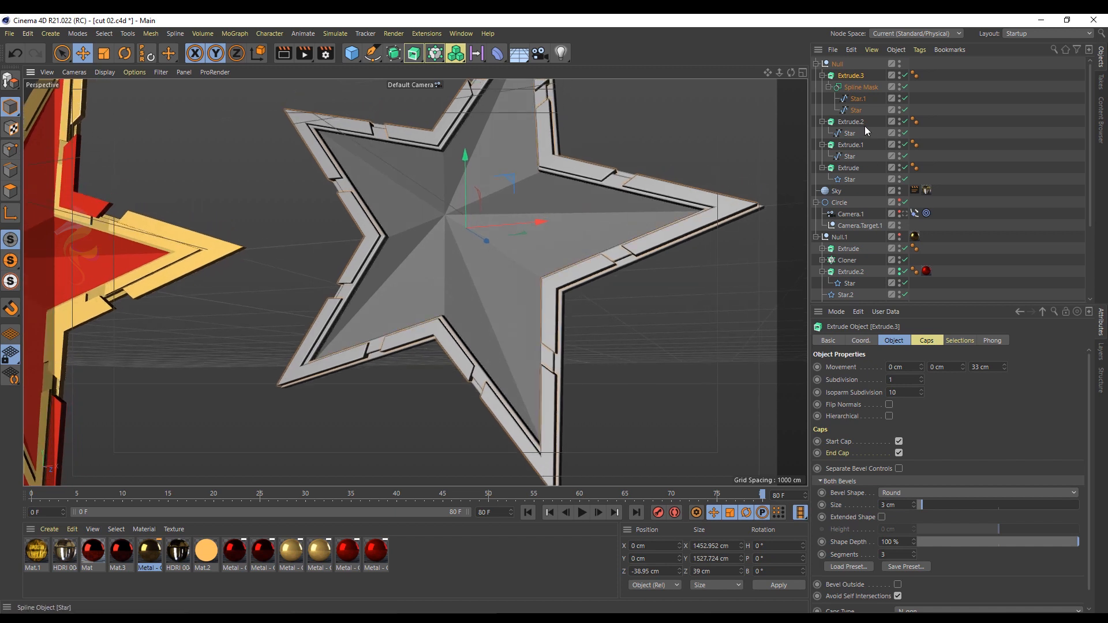
- Convert the Spline Mask to an editable spline and explode all its segments into separate splines
{"action": "left_click", "coordinate": [856, 92]}
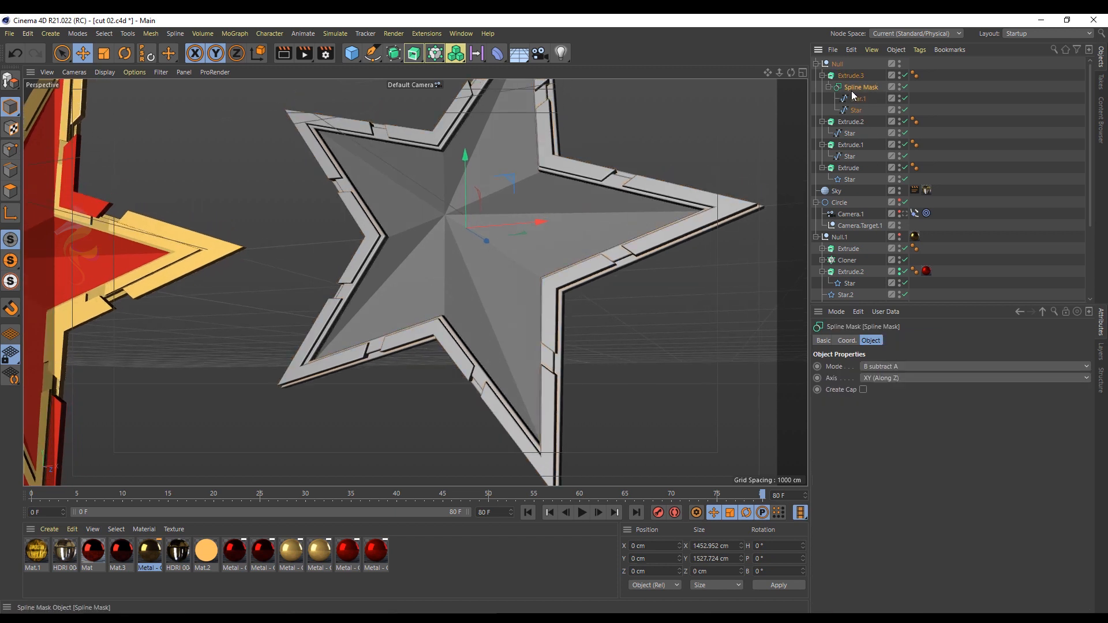
{"action": "left_click", "coordinate": [11, 80]}
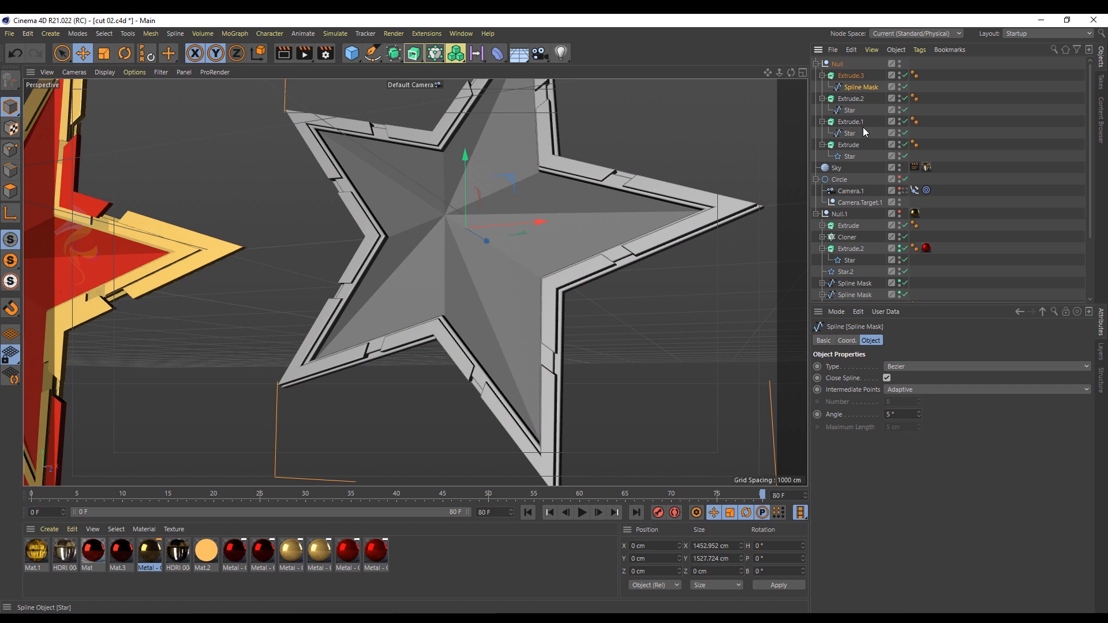
{"action": "left_click", "coordinate": [10, 150]}
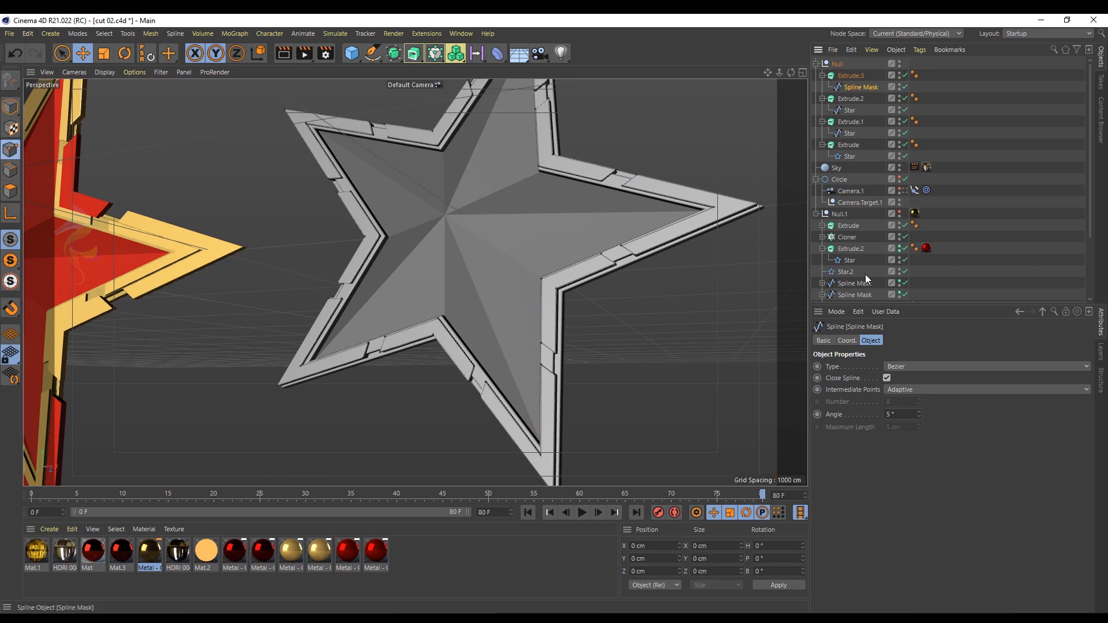
{"action": "key", "text": "ctrl+a"}
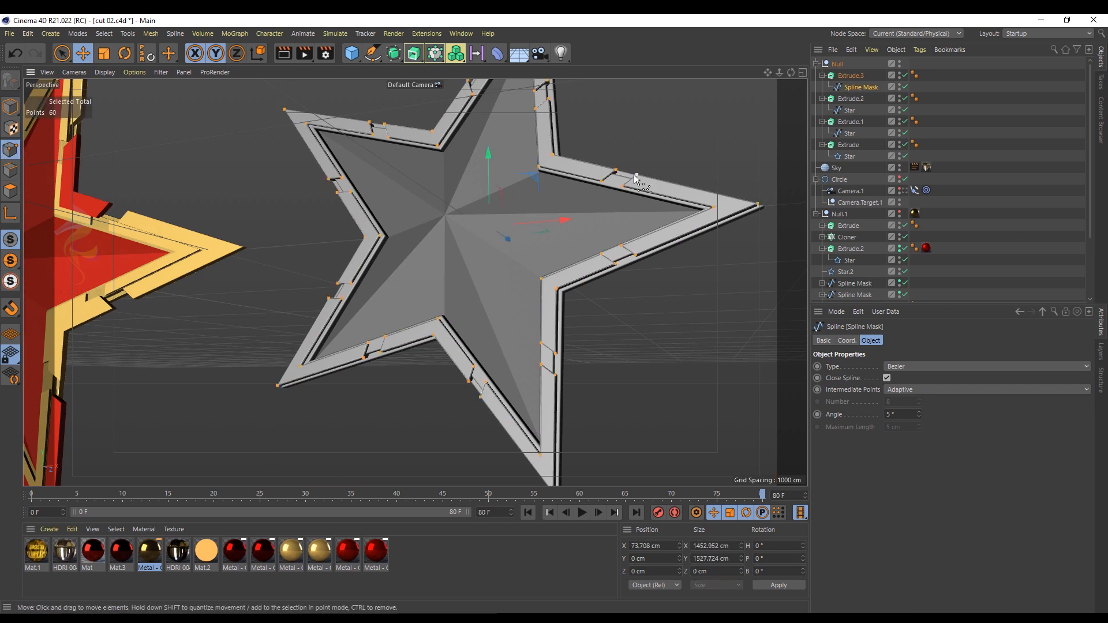
{"action": "right_click", "coordinate": [669, 134]}
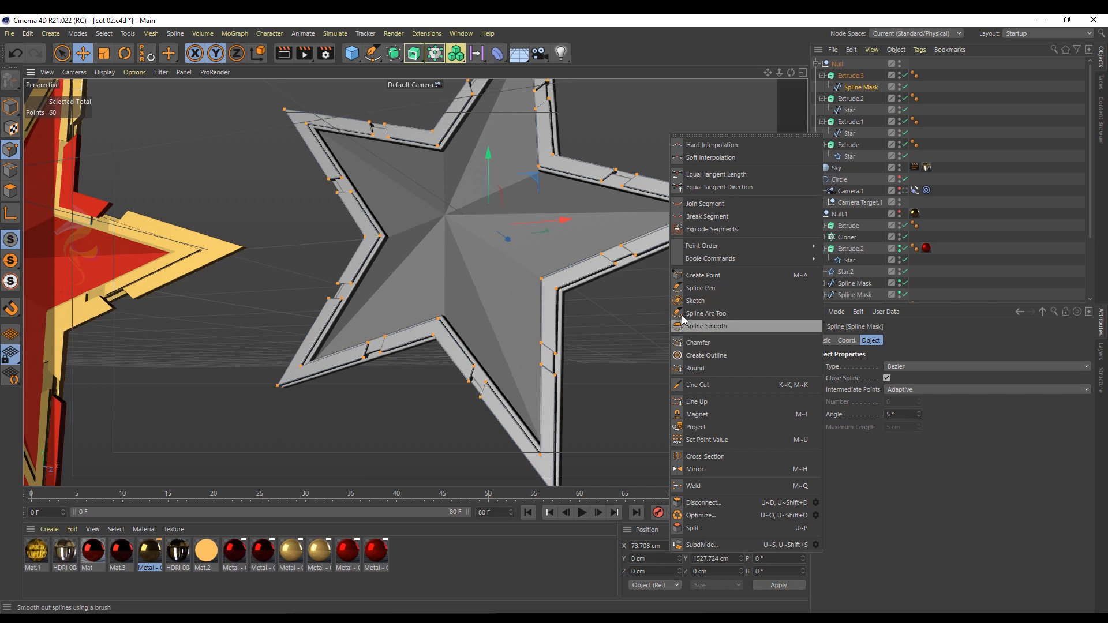
{"action": "left_click", "coordinate": [708, 229]}
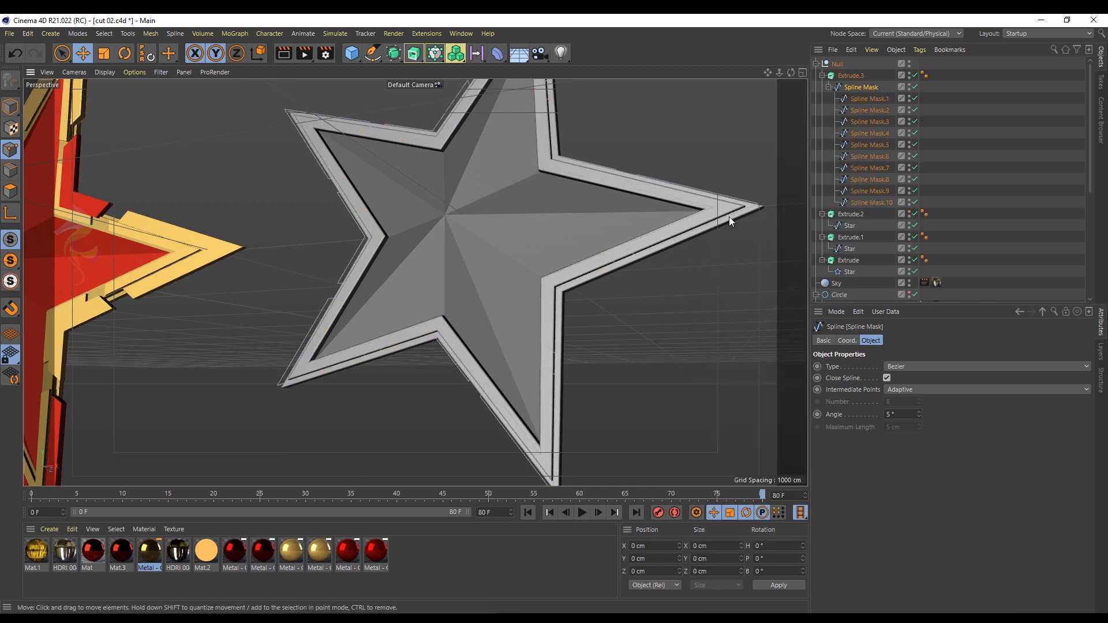
{"action": "left_click", "coordinate": [872, 98]}
{"action": "left_click", "coordinate": [11, 106]}
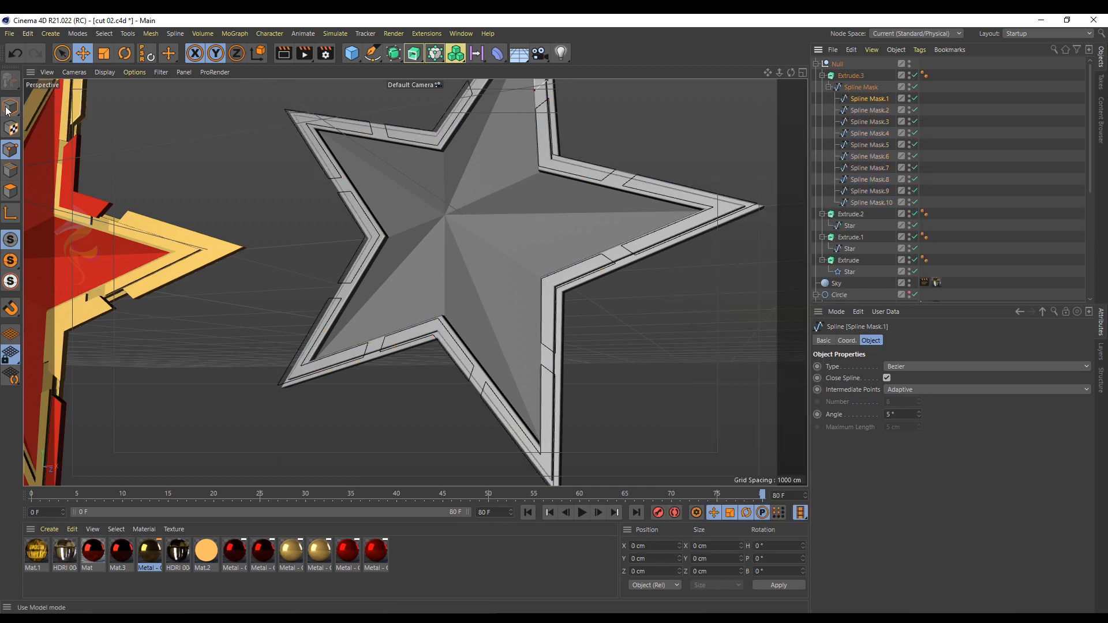
- Try to place the ten exploded splines directly under Extrude.3 without their parent and move one segment aside
{"action": "left_click_drag", "start_coordinate": [383, 173], "coordinate": [740, 181], "text": "alt"}
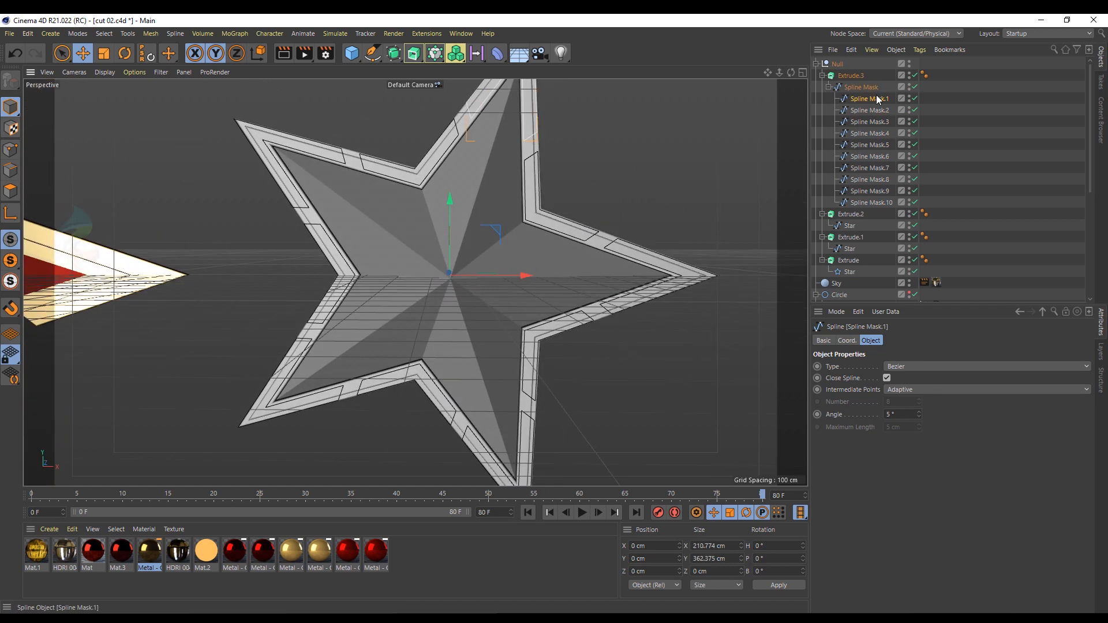
{"action": "left_click", "coordinate": [871, 202], "text": "shift"}
{"action": "left_click_drag", "start_coordinate": [871, 202], "coordinate": [855, 81]}
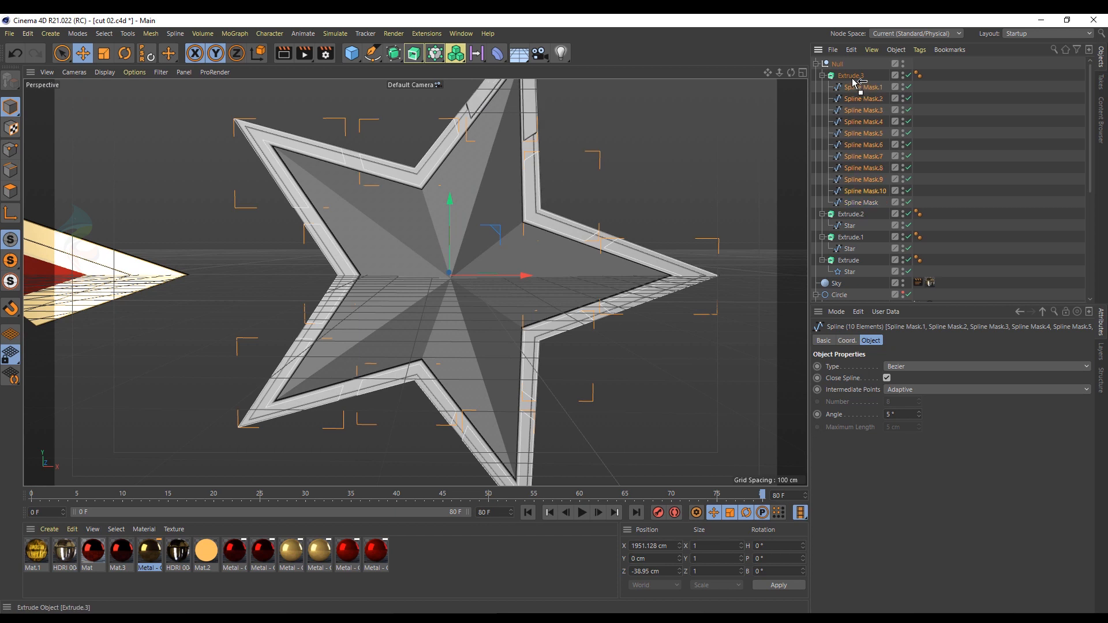
{"action": "left_click_drag", "start_coordinate": [871, 171], "coordinate": [862, 203]}
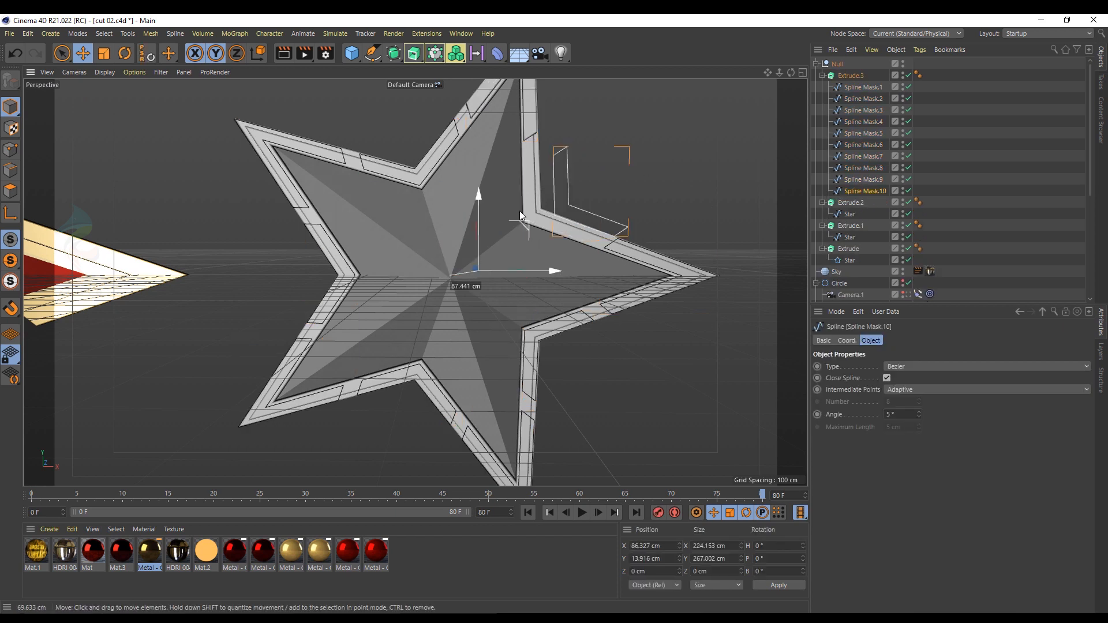
- Add a separate Extrude to each of the ten splines grouped under Spline Mask
{"action": "left_click_drag", "start_coordinate": [861, 88], "coordinate": [848, 72]}
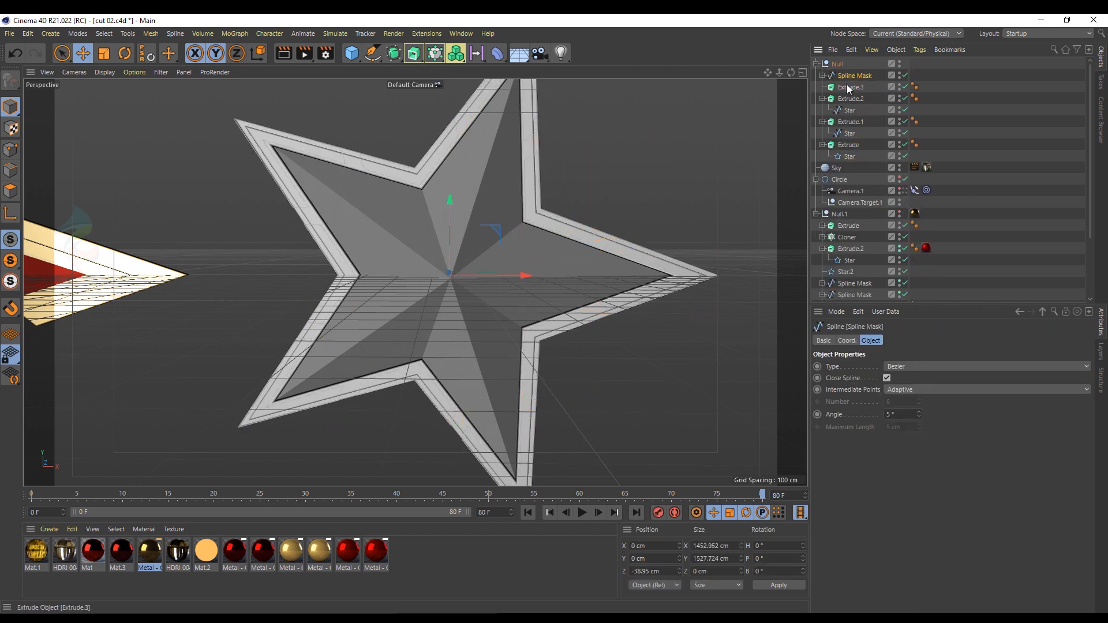
{"action": "left_click", "coordinate": [822, 76]}
{"action": "left_click", "coordinate": [862, 88]}
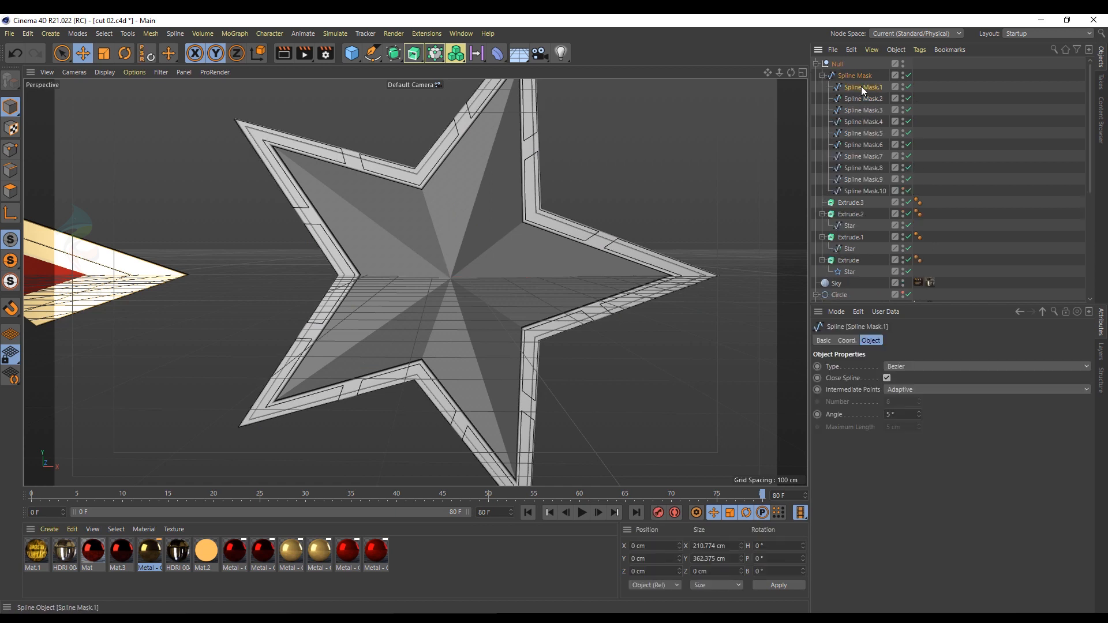
{"action": "left_click", "coordinate": [876, 192], "text": "shift"}
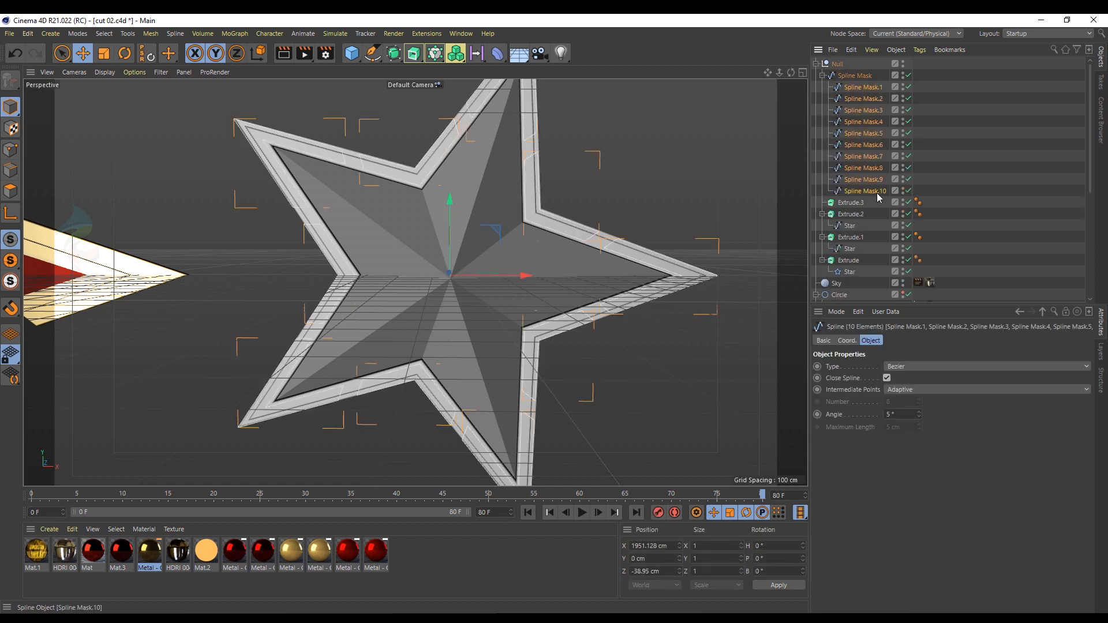
{"action": "left_click", "coordinate": [418, 55]}
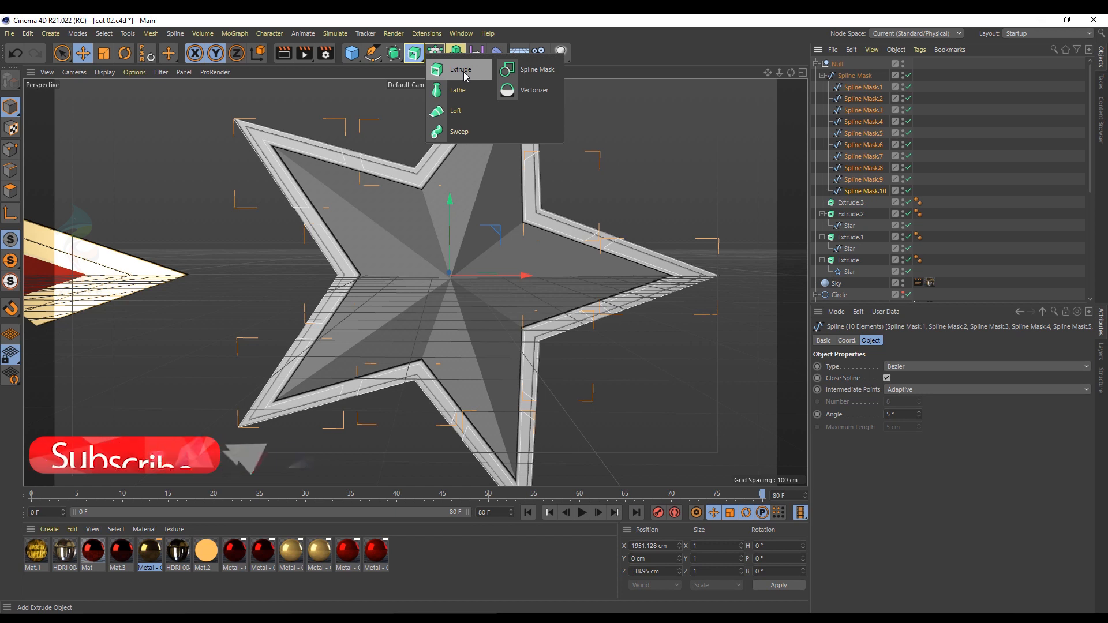
{"action": "left_click", "coordinate": [465, 70], "text": "alt"}
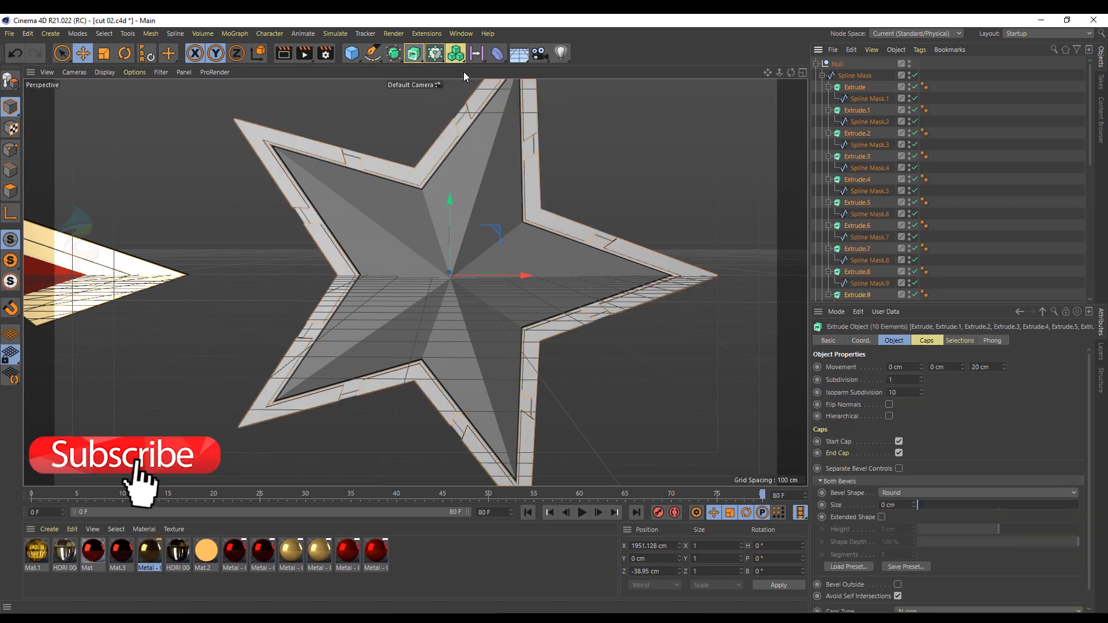
- Fold the ten new extrusions, then set their depth to 33 cm and their cap bevel size to 3 cm
{"action": "right_click", "coordinate": [864, 192]}
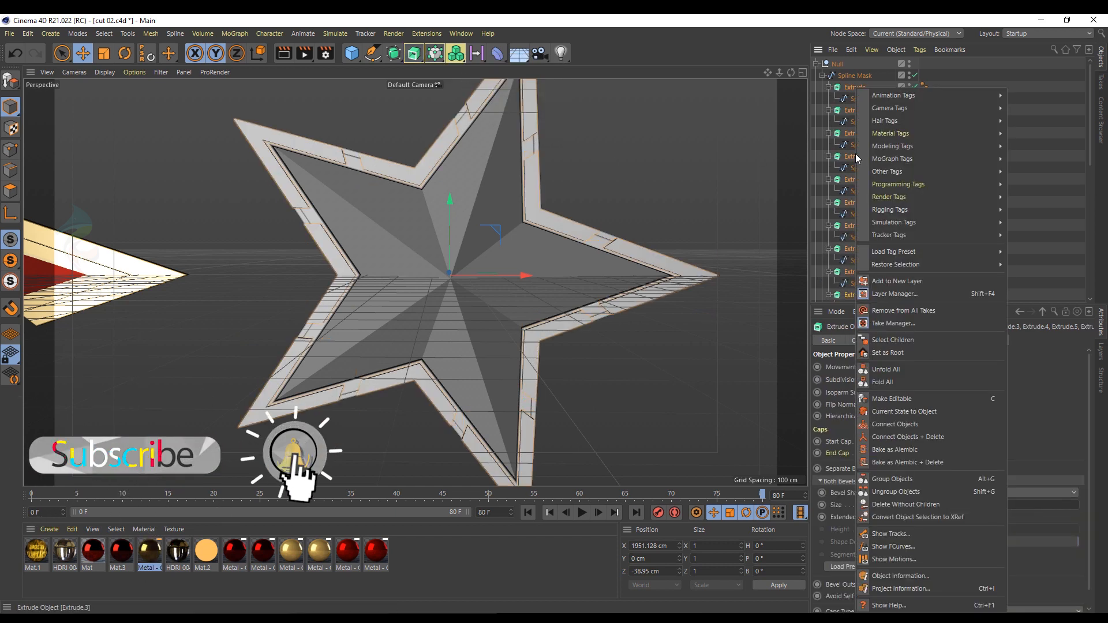
{"action": "left_click", "coordinate": [882, 382]}
{"action": "left_click", "coordinate": [851, 203]}
{"action": "key", "text": "Delete"}
{"action": "key", "text": "ctrl+z"}
{"action": "left_click", "coordinate": [856, 87], "text": "shift"}
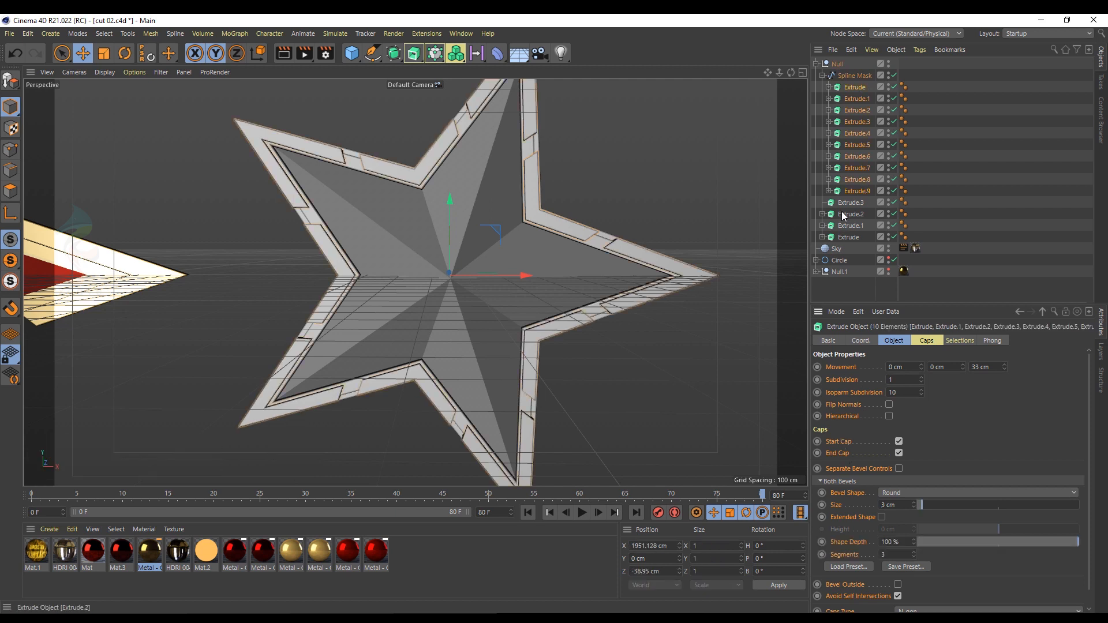
- Delete the leftover empty Extrude.3 and hide the viewport grid
{"action": "left_click", "coordinate": [843, 203]}
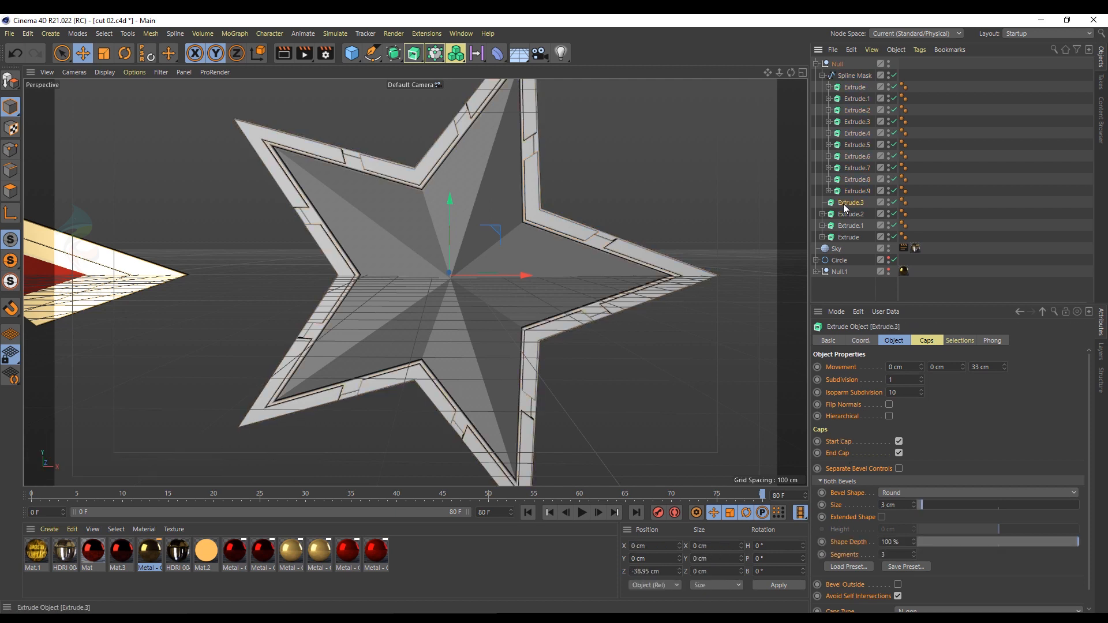
{"action": "key", "text": "Delete"}
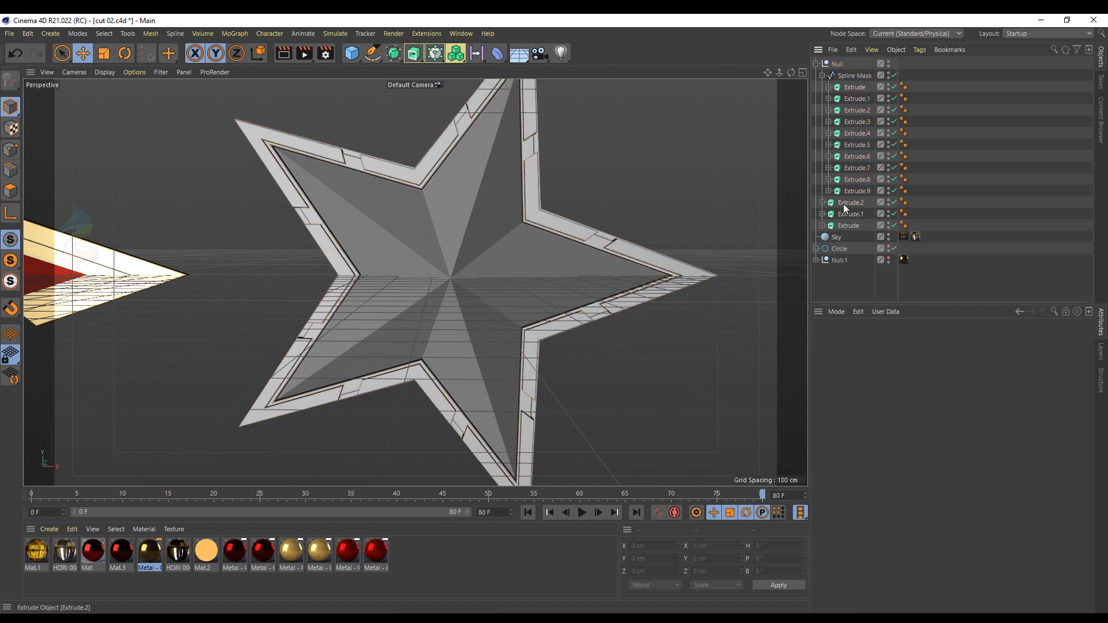
{"action": "left_click", "coordinate": [157, 71]}
{"action": "left_click", "coordinate": [181, 250]}
{"action": "scroll", "coordinate": [504, 273], "scroll_direction": "up", "scroll_amount": 3}
{"action": "scroll", "coordinate": [469, 283], "scroll_direction": "down", "scroll_amount": 5}
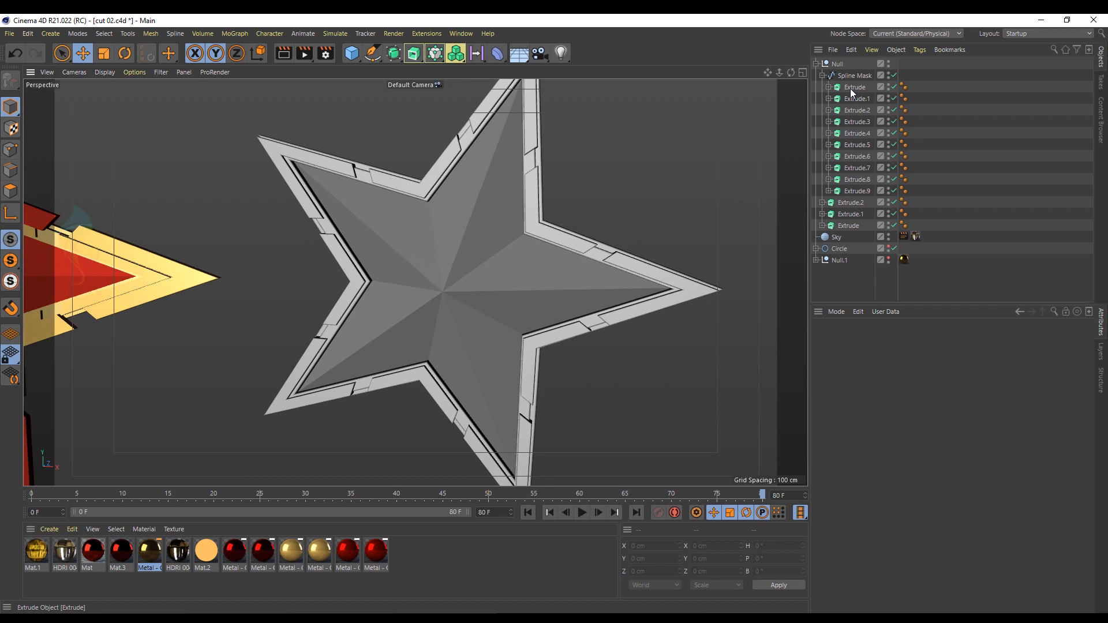
- Try to move individual extruded border segments of the new star out of place
{"action": "left_click", "coordinate": [853, 87]}
{"action": "left_click_drag", "start_coordinate": [494, 249], "coordinate": [502, 193]}
{"action": "key", "text": "ctrl+z"}
{"action": "key", "text": "ctrl+z"}
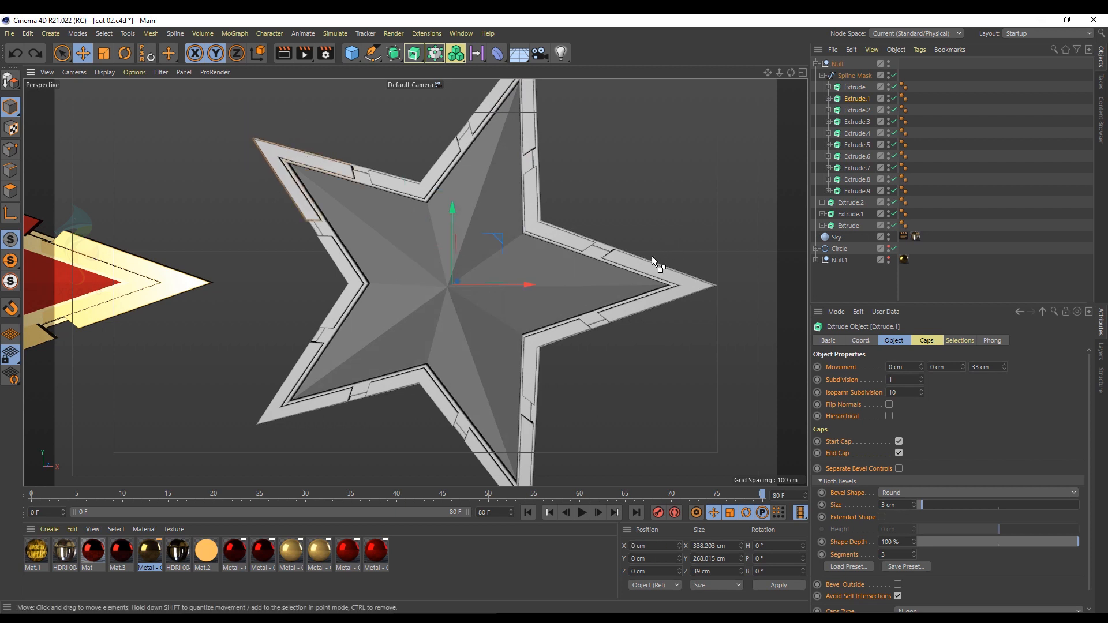
{"action": "left_click_drag", "start_coordinate": [650, 276], "coordinate": [649, 228], "text": "alt"}
{"action": "left_click_drag", "start_coordinate": [500, 244], "coordinate": [386, 254]}
{"action": "key", "text": "ctrl+z"}
{"action": "left_click", "coordinate": [222, 220]}
{"action": "key", "text": "ctrl+z"}
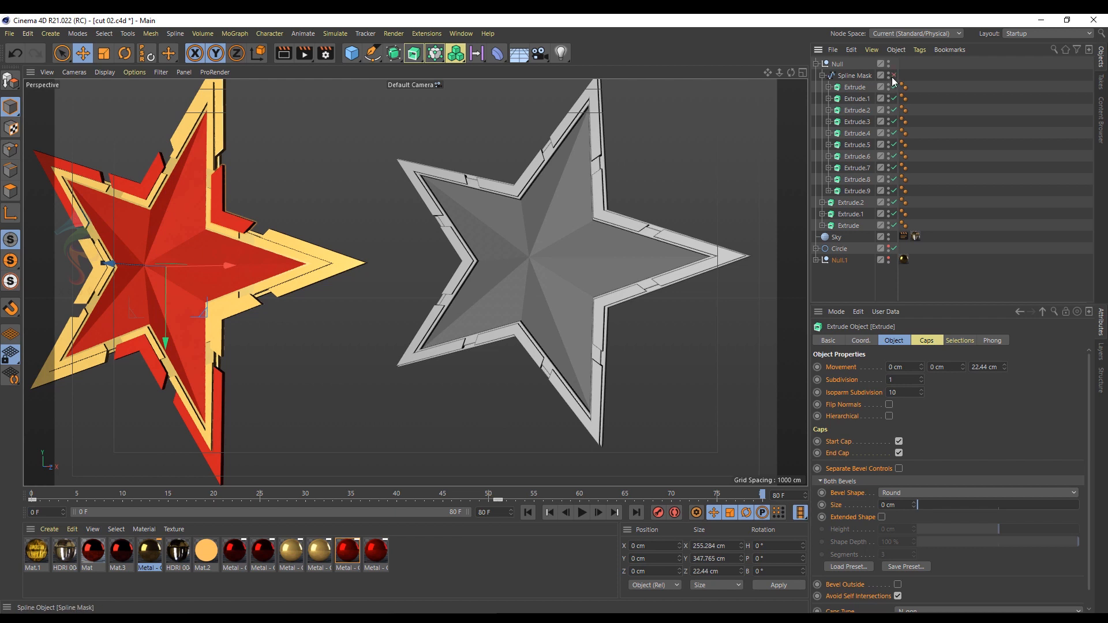
- Fold the Spline Mask group and disable it together with the star's three layered extrusions
{"action": "left_click", "coordinate": [822, 75]}
{"action": "left_click", "coordinate": [822, 87]}
{"action": "left_click", "coordinate": [850, 99]}
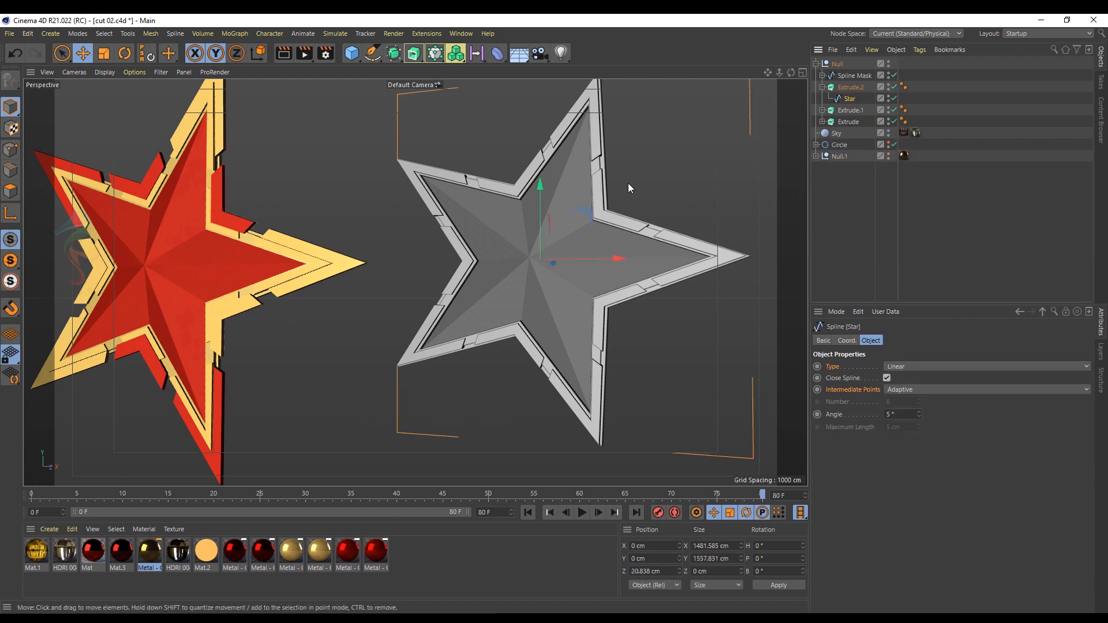
{"action": "key", "text": "o"}
{"action": "left_click_drag", "start_coordinate": [894, 75], "coordinate": [895, 122]}
{"action": "scroll", "coordinate": [640, 192], "scroll_direction": "up", "scroll_amount": 3}
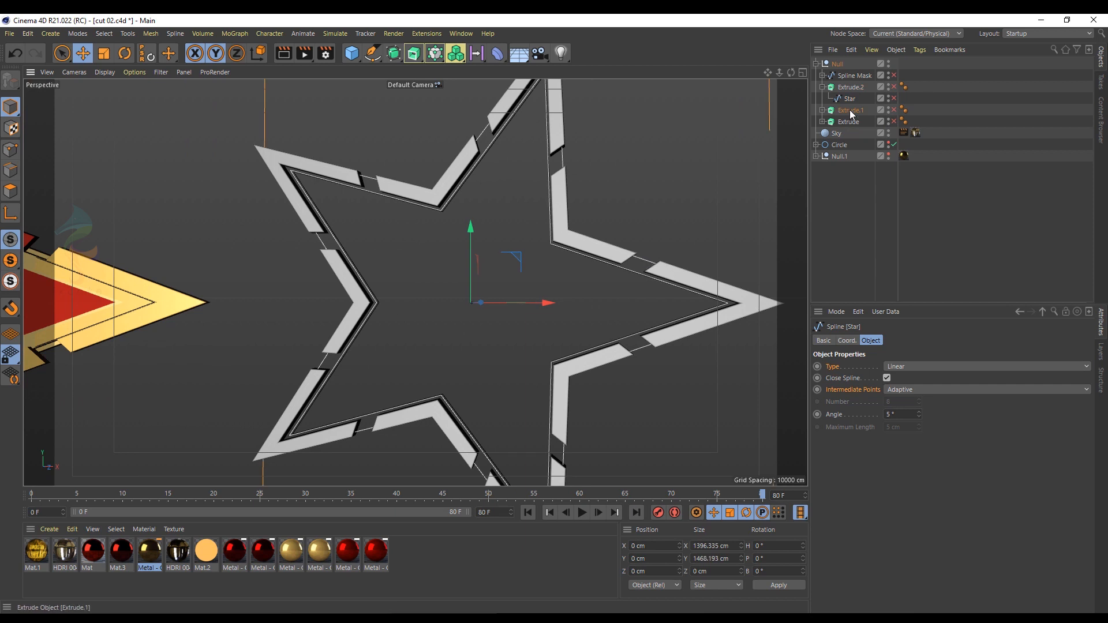
- Copy an outlined star spline directly under the Null and scale its points up to about 1632 by 1716 cm
{"action": "left_click_drag", "start_coordinate": [837, 73], "coordinate": [837, 75]}
{"action": "left_click", "coordinate": [822, 122]}
{"action": "key", "text": "Return"}
{"action": "key", "text": "t"}
{"action": "left_click_drag", "start_coordinate": [560, 252], "coordinate": [557, 257]}
{"action": "scroll", "coordinate": [556, 238], "scroll_direction": "down", "scroll_amount": 4}
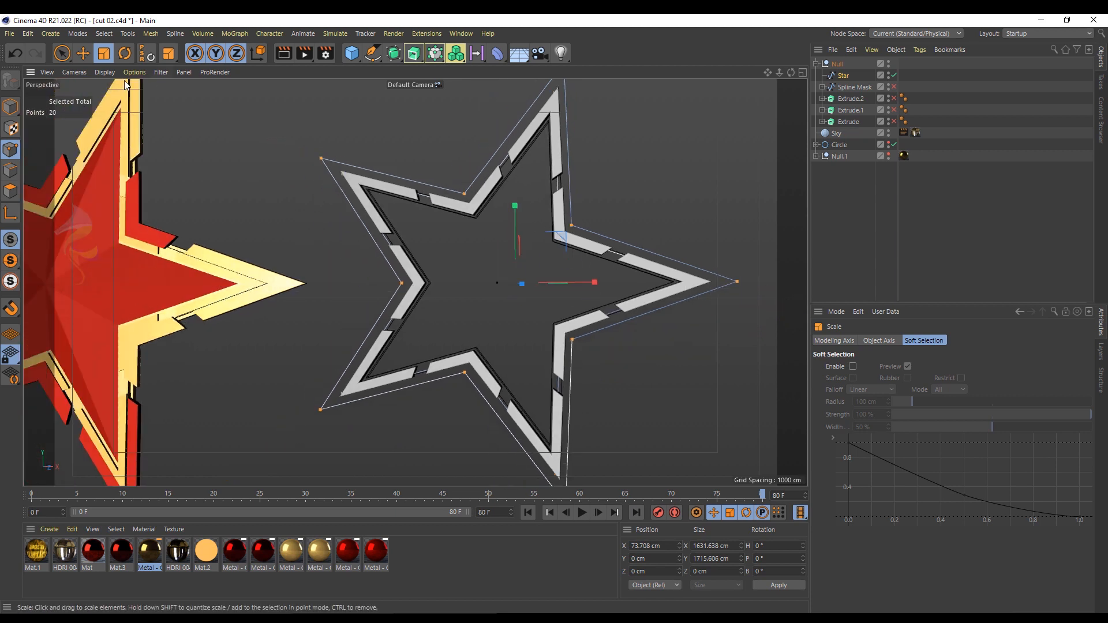
{"action": "key", "text": "e"}
{"action": "left_click", "coordinate": [10, 106]}
{"action": "left_click", "coordinate": [835, 76]}
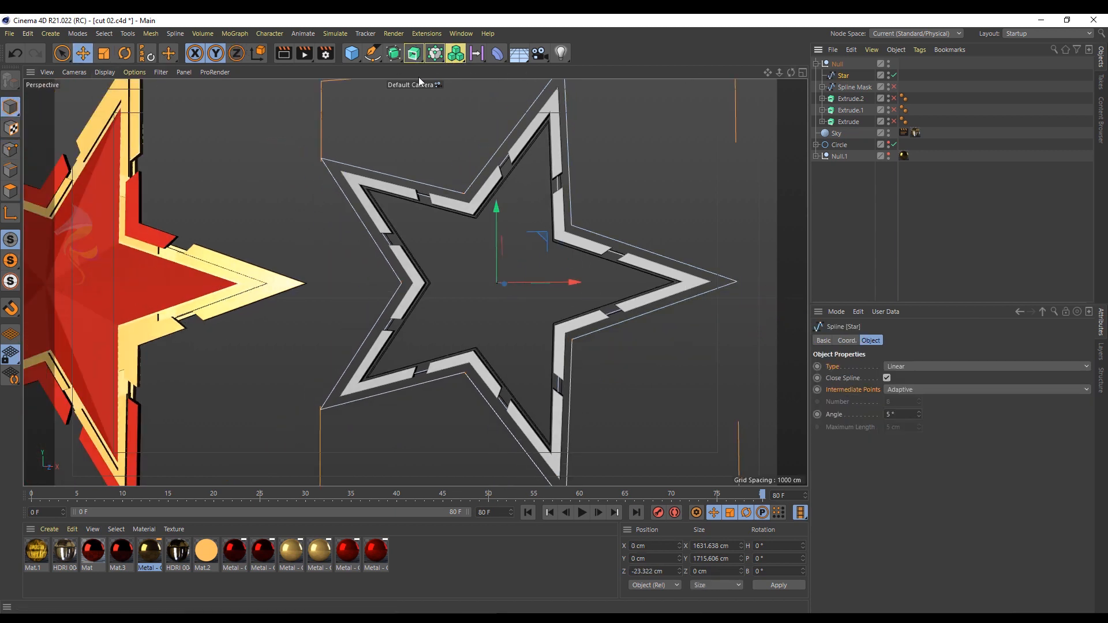
- Add a Star spline at the centre of the Null with 5 points and an inner radius of about 1538 cm
{"action": "left_click_drag", "start_coordinate": [372, 56], "coordinate": [567, 81]}
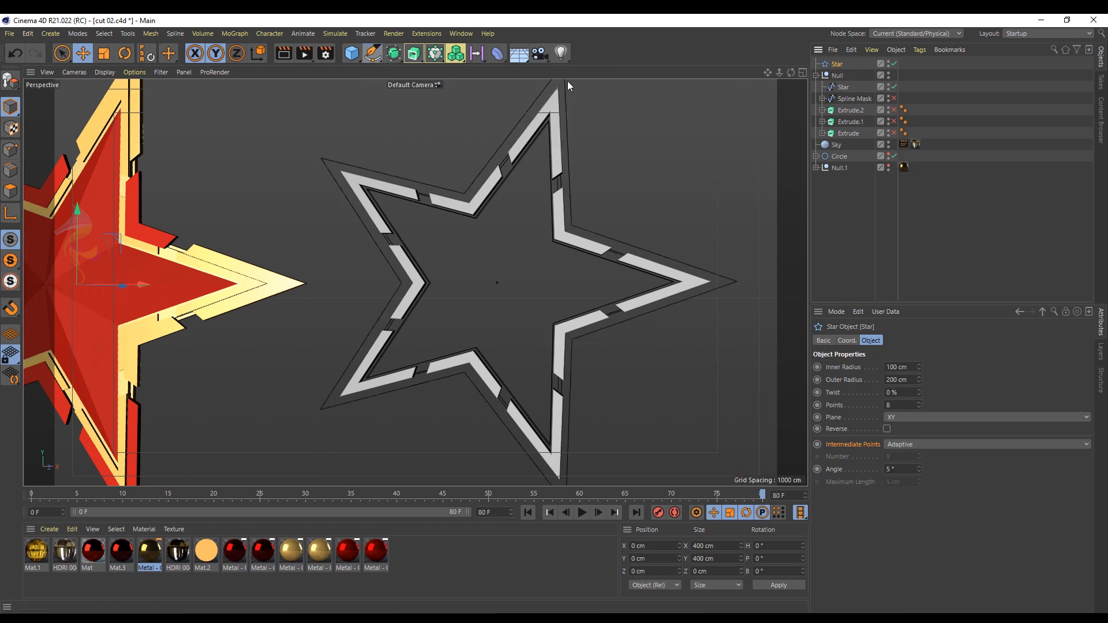
{"action": "left_click", "coordinate": [919, 408]}
{"action": "left_click_drag", "start_coordinate": [918, 367], "coordinate": [919, 277]}
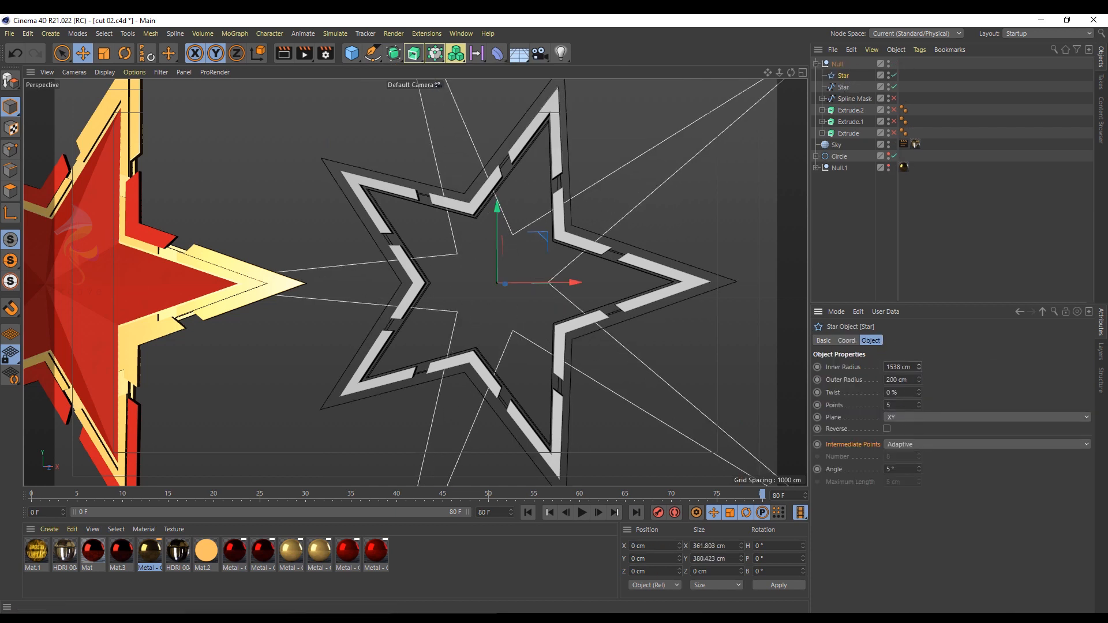
- Hide the extruded Spline Mask segments and disable the source star splines of the three layered extrusions
{"action": "left_click", "coordinate": [888, 97]}
{"action": "left_click", "coordinate": [823, 110]}
{"action": "left_click", "coordinate": [893, 144]}
{"action": "left_click", "coordinate": [822, 156]}
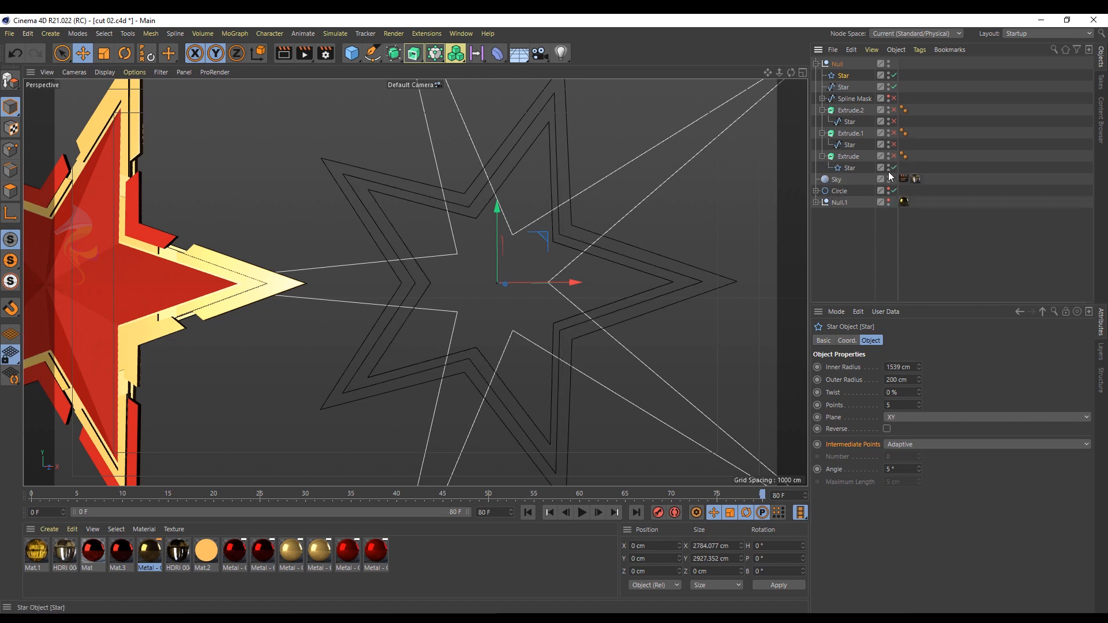
- Set the new Star's inner radius to 2760 cm, outer radius to 386 cm and twist to -4 %
{"action": "left_click_drag", "start_coordinate": [919, 367], "coordinate": [918, 323]}
{"action": "left_click_drag", "start_coordinate": [918, 393], "coordinate": [919, 318]}
{"action": "left_click", "coordinate": [919, 395]}
{"action": "left_click", "coordinate": [919, 390]}
{"action": "right_click", "coordinate": [919, 393]}
{"action": "left_click", "coordinate": [847, 341]}
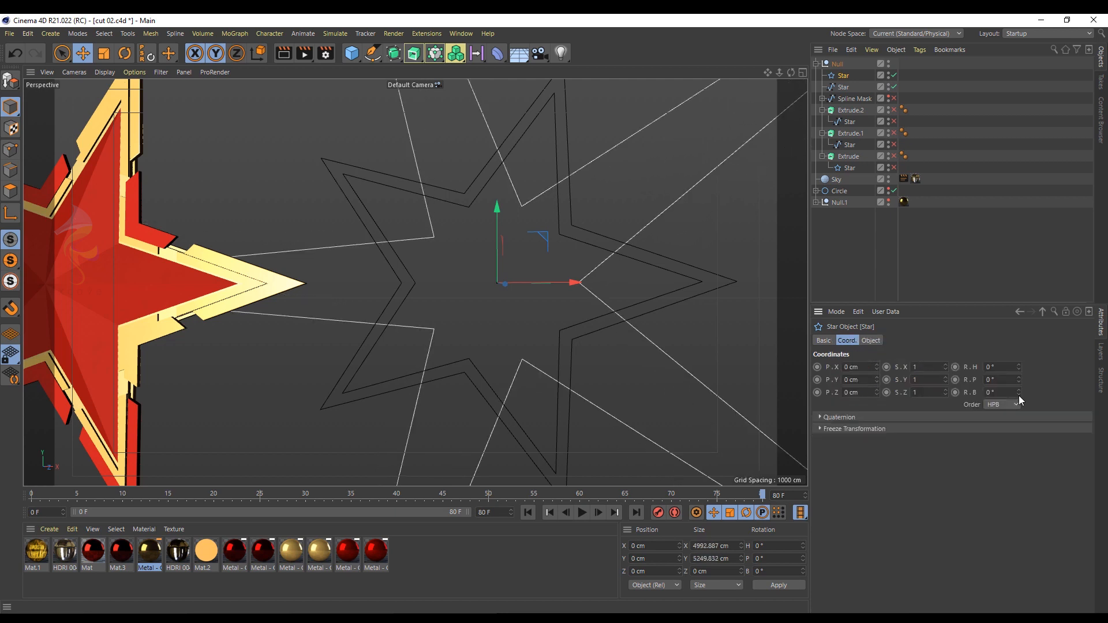
{"action": "left_click", "coordinate": [1019, 395]}
{"action": "left_click", "coordinate": [1019, 390]}
{"action": "left_click", "coordinate": [871, 340]}
{"action": "mouse_move", "coordinate": [919, 380]}
{"action": "left_mouse_down"}
{"action": "mouse_move", "coordinate": [919, 364]}
{"action": "mouse_move", "coordinate": [919, 396]}
{"action": "left_mouse_up"}
{"action": "scroll", "coordinate": [552, 203], "scroll_direction": "down", "scroll_amount": 3}
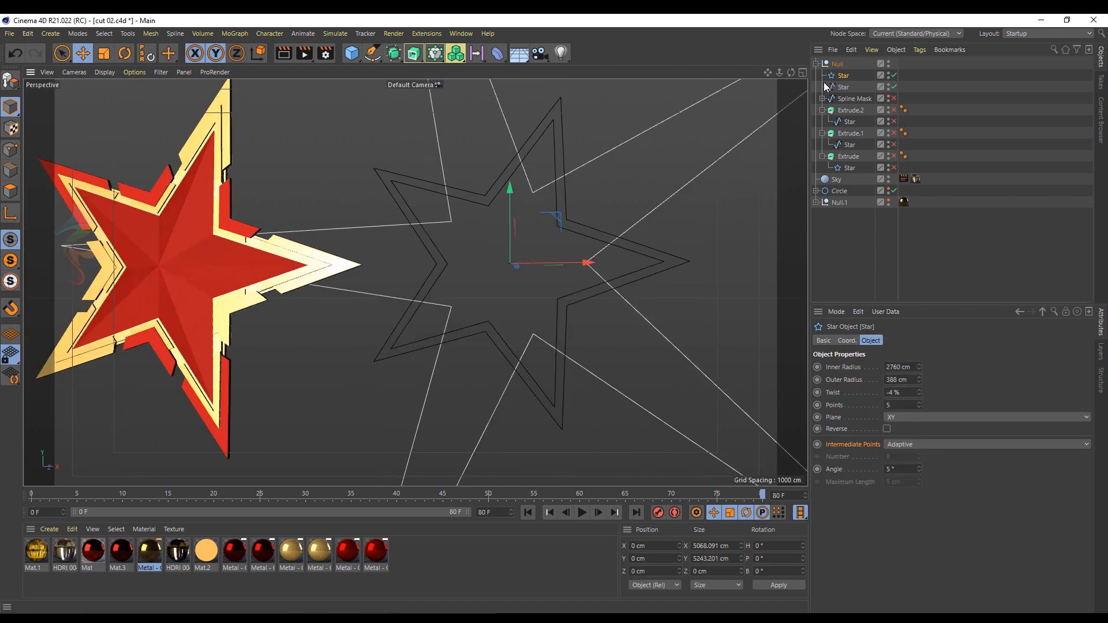
- Make the long-armed star editable and create an outline of it inside the same spline
{"action": "key", "text": "c"}
{"action": "right_click", "coordinate": [642, 193]}
{"action": "left_click", "coordinate": [681, 416]}
{"action": "left_click_drag", "start_coordinate": [590, 264], "coordinate": [584, 264]}
{"action": "key", "text": "ctrl+z"}
{"action": "left_click_drag", "start_coordinate": [592, 269], "coordinate": [595, 270]}
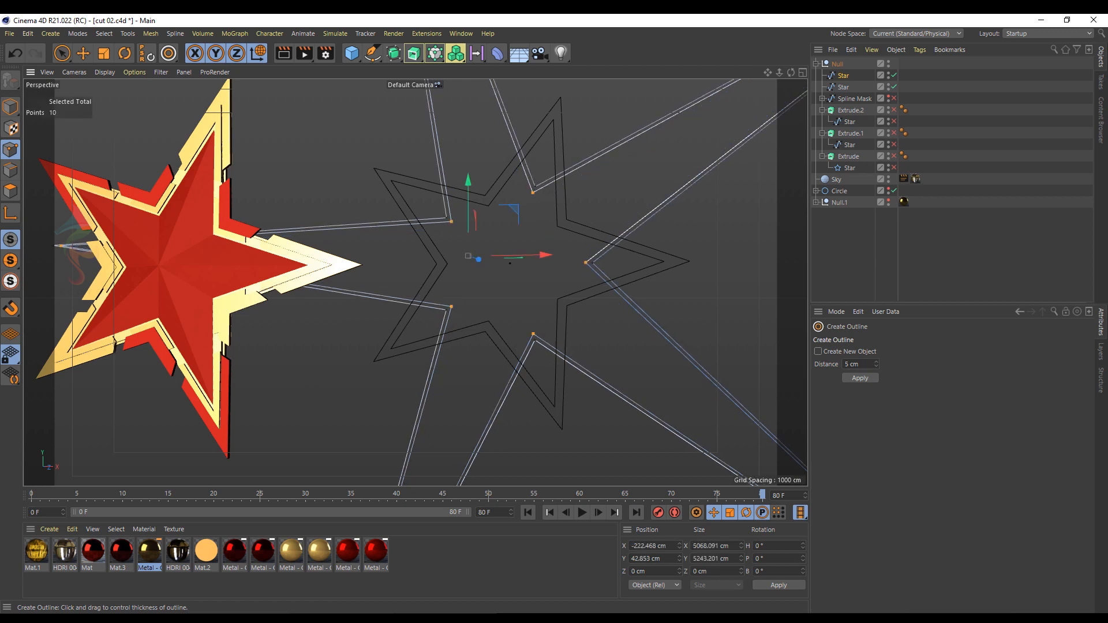
{"action": "key", "text": "ctrl+z"}
{"action": "left_click_drag", "start_coordinate": [592, 268], "coordinate": [573, 264]}
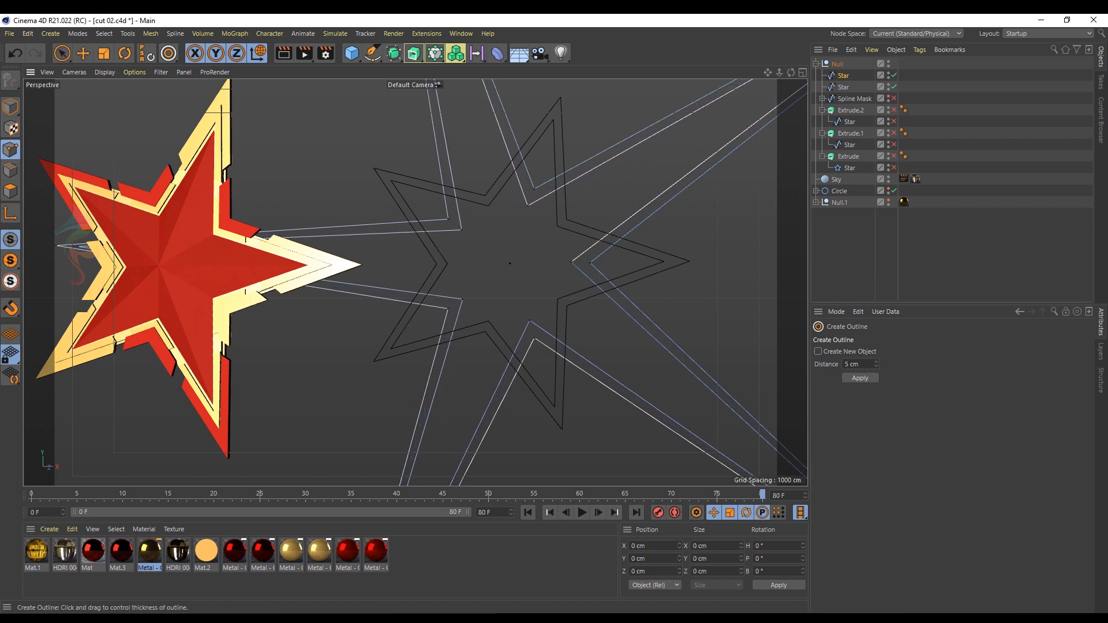
{"action": "key", "text": "e"}
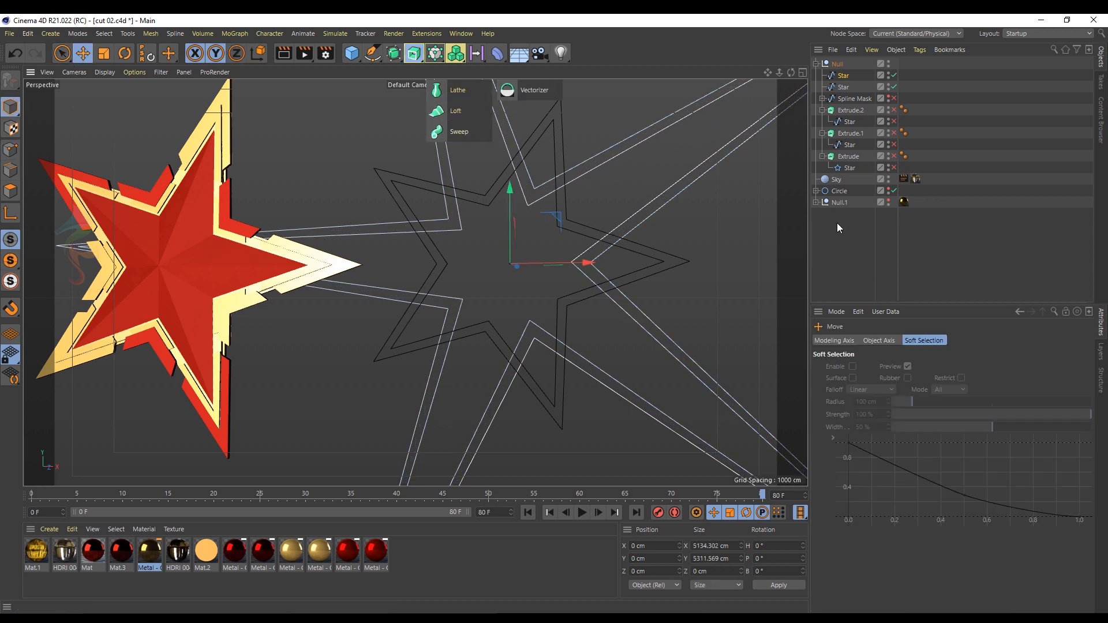
- Combine the enlarged outlined star and the long-armed star in a Spline Mask that cuts gaps into the border
{"action": "left_click", "coordinate": [534, 72], "text": "alt"}
{"action": "left_click", "coordinate": [848, 98]}
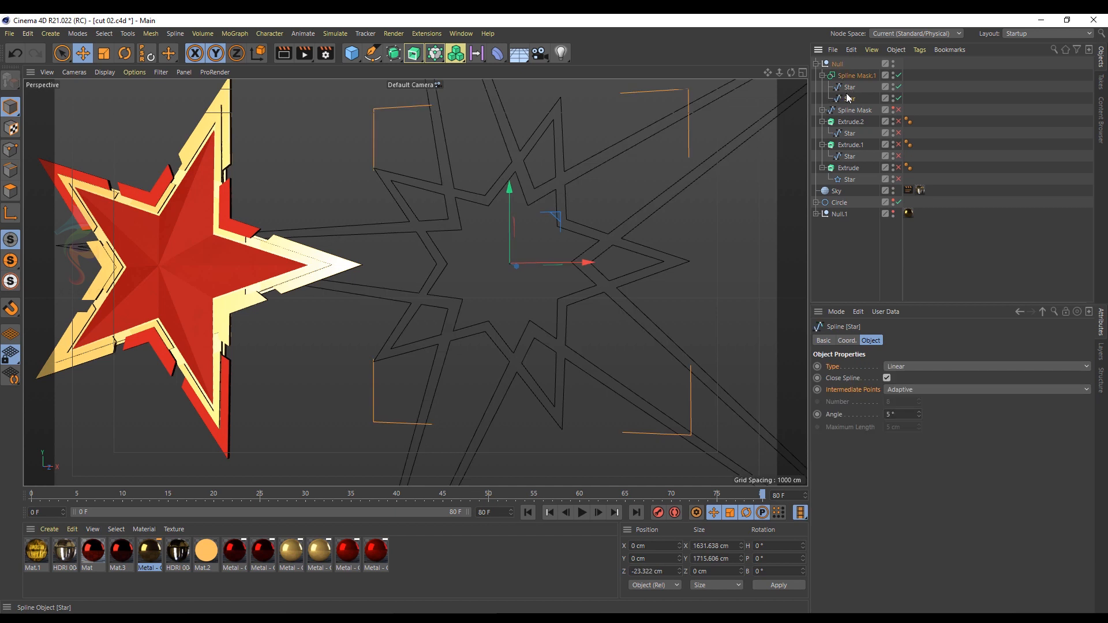
{"action": "left_click", "coordinate": [846, 76]}
- Convert Spline Mask.1 to an editable spline and explode its segments into separate splines
{"action": "key", "text": "c"}
{"action": "key", "text": "Return"}
{"action": "right_click", "coordinate": [599, 169]}
{"action": "right_click", "coordinate": [615, 175]}
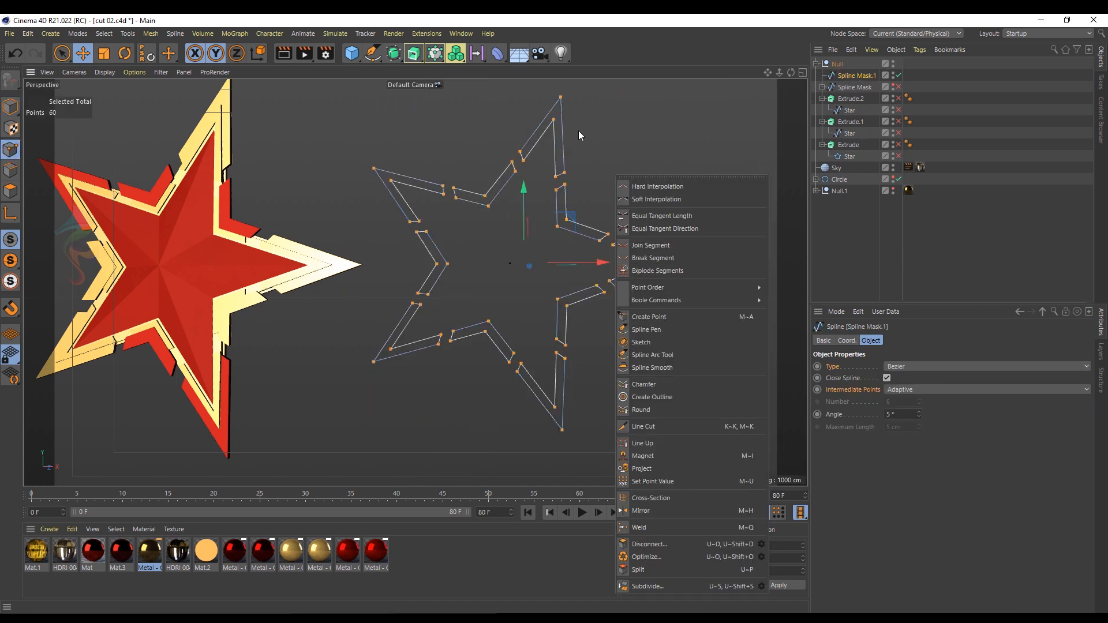
{"action": "left_click", "coordinate": [653, 270]}
- Add a separate Extrude to each of the ten splines under Spline Mask.1 and fold their hierarchies
{"action": "left_click_drag", "start_coordinate": [414, 53], "coordinate": [465, 74]}
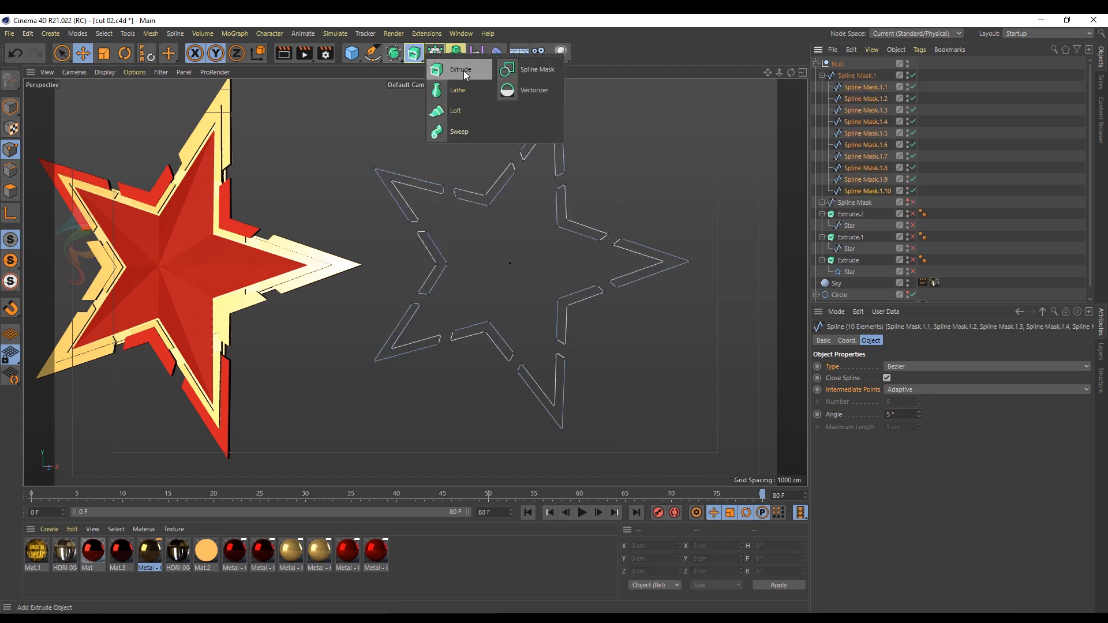
{"action": "left_click", "coordinate": [466, 75], "text": "alt"}
{"action": "left_click", "coordinate": [11, 107]}
{"action": "right_click", "coordinate": [857, 159]}
{"action": "left_click", "coordinate": [883, 371]}
{"action": "left_click", "coordinate": [815, 64]}
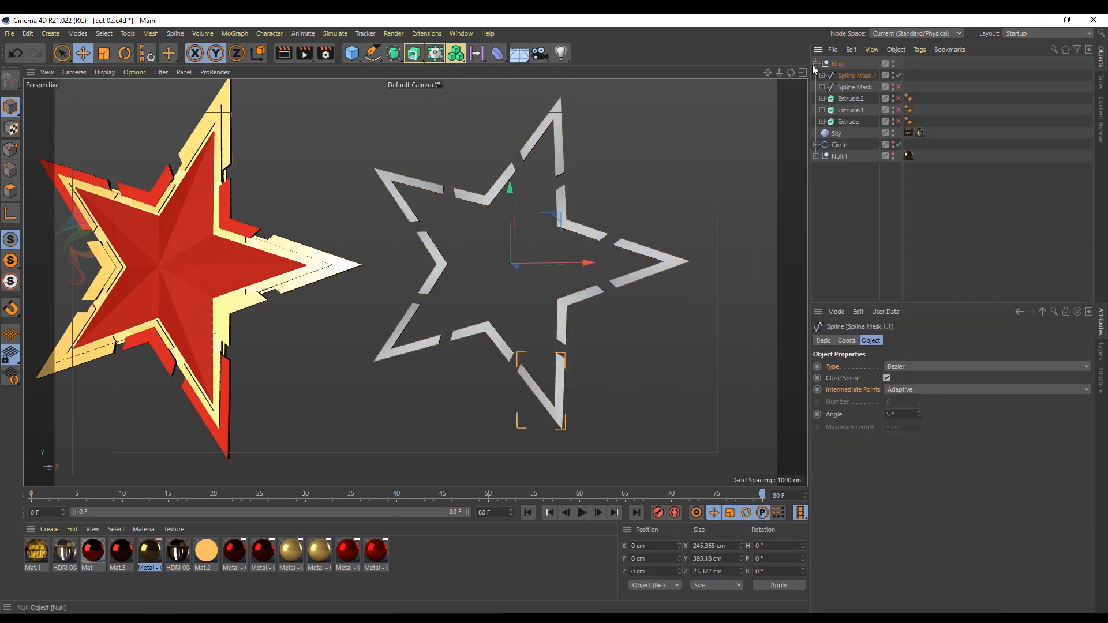
{"action": "left_click", "coordinate": [822, 76]}
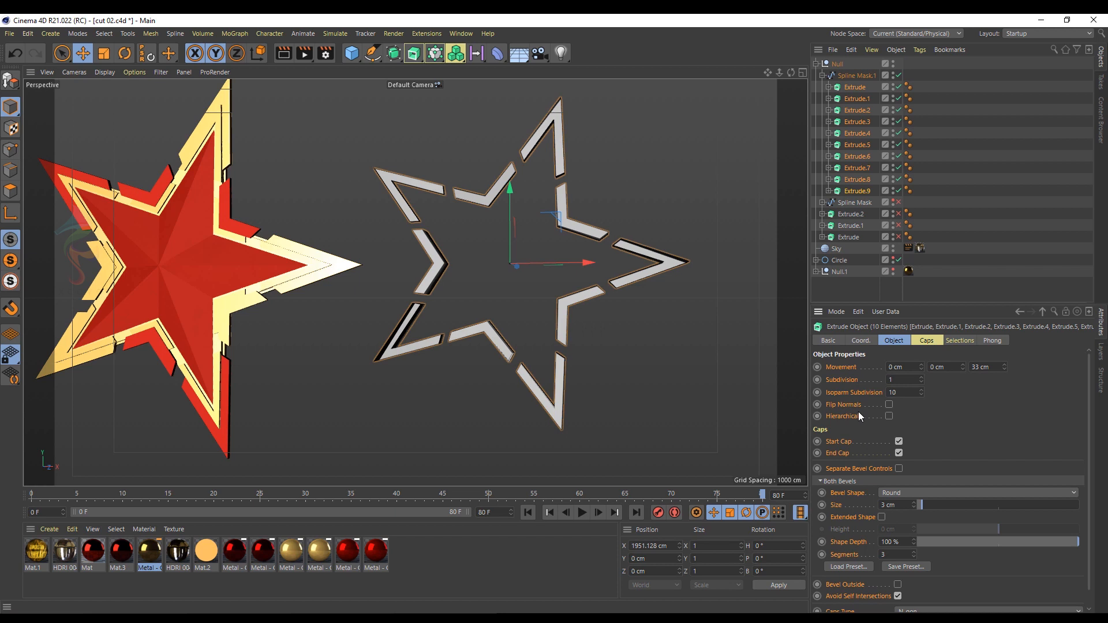
- Undo the depth and bevel changes of the ten Spline Mask.1 extrusions and enable the original Spline Mask group again
{"action": "left_click_drag", "start_coordinate": [603, 202], "coordinate": [274, 358], "text": "alt"}
{"action": "key", "text": "ctrl+z"}
{"action": "key", "text": "ctrl+z"}
{"action": "left_click", "coordinate": [898, 202]}
- Check the depth position of the new border segments in the Top view and in perspective
{"action": "left_click_drag", "start_coordinate": [578, 242], "coordinate": [587, 205], "text": "alt"}
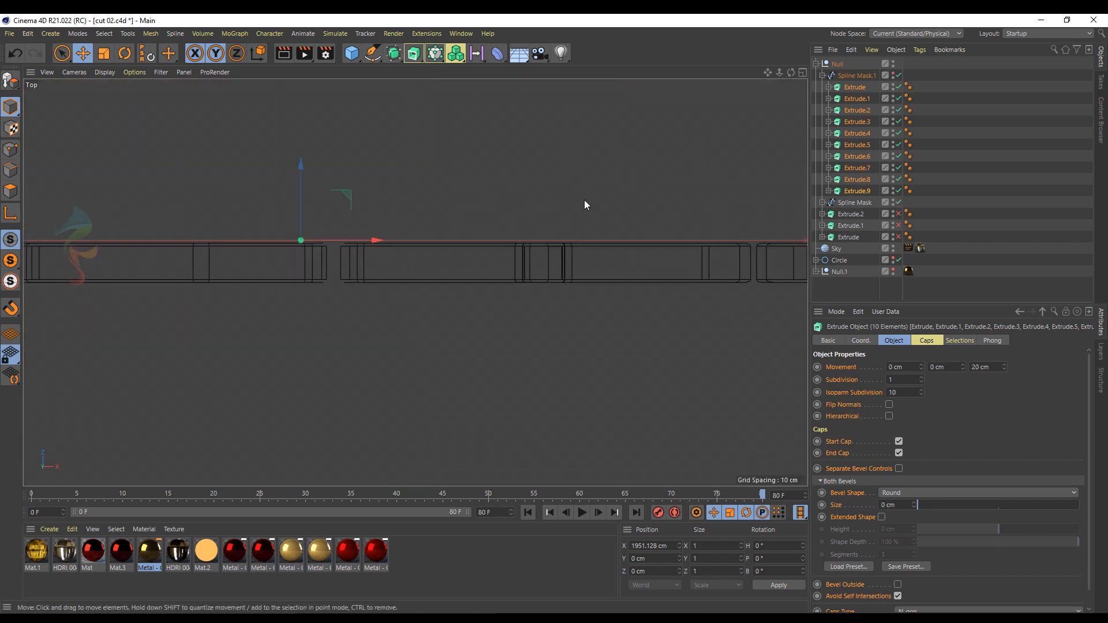
{"action": "middle_click", "coordinate": [586, 205]}
{"action": "middle_click", "coordinate": [679, 131]}
{"action": "key", "text": "F1"}
{"action": "left_click_drag", "start_coordinate": [431, 185], "coordinate": [561, 267], "text": "alt"}
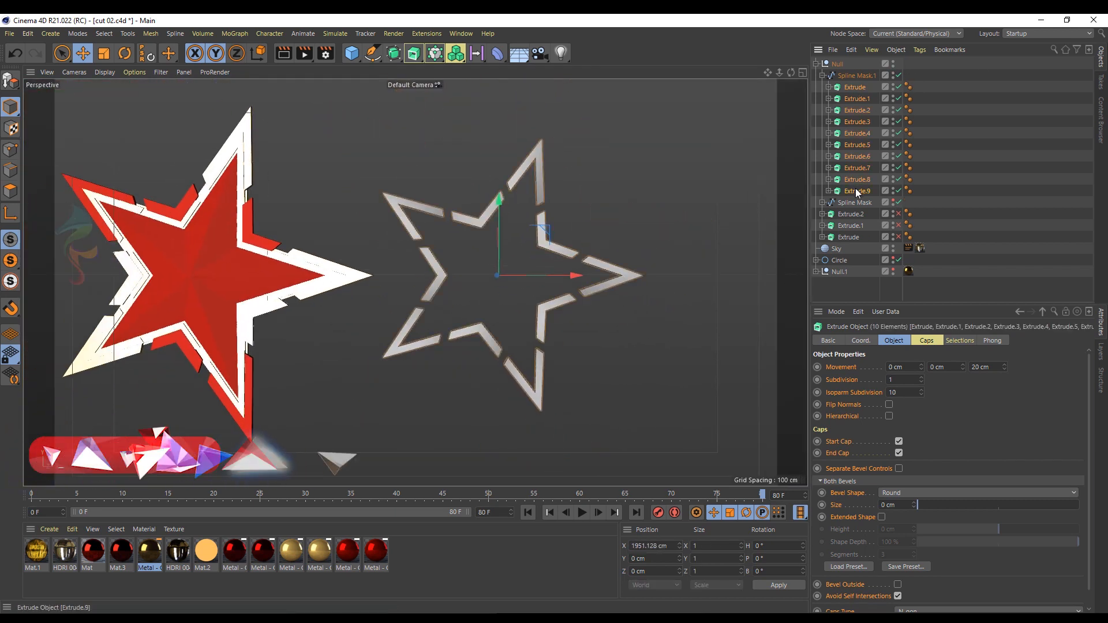
- Try to delete the ten extruded segments under Spline Mask.1
{"action": "key", "text": "Delete"}
{"action": "left_click", "coordinate": [860, 75]}
{"action": "key", "text": "ctrl+z"}
{"action": "key", "text": "ctrl+z"}
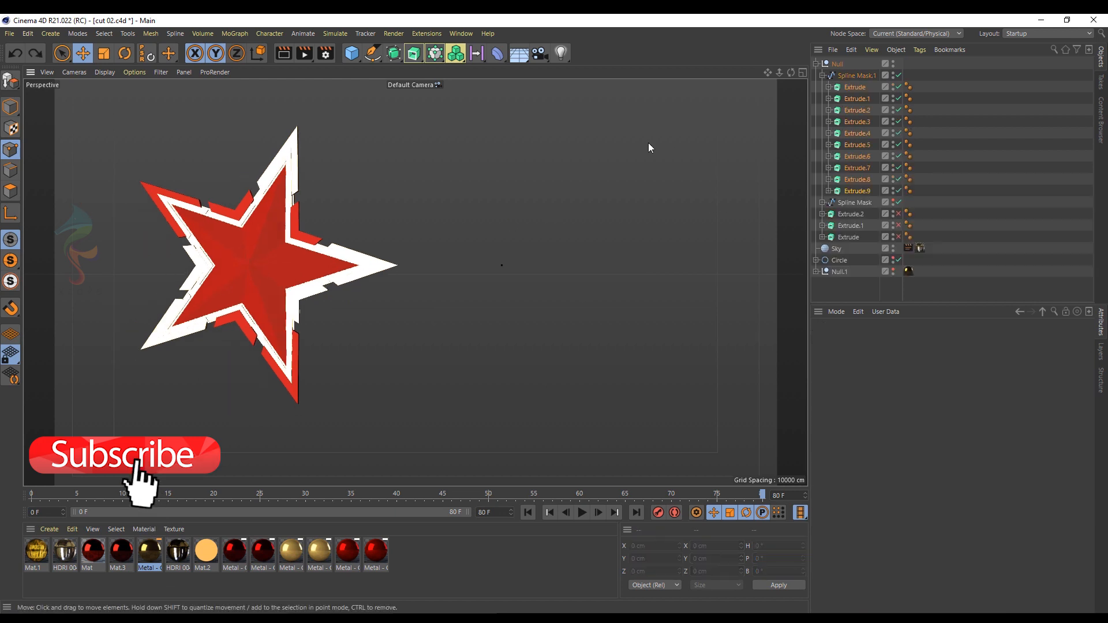
- Unfold the ten extrusions under Spline Mask.1 and select all their splines, from Spline Mask.1.1 to Spline Mask.1.10
{"action": "left_click", "coordinate": [828, 88]}
{"action": "left_click", "coordinate": [829, 110]}
{"action": "left_click", "coordinate": [829, 134]}
{"action": "left_click", "coordinate": [828, 156]}
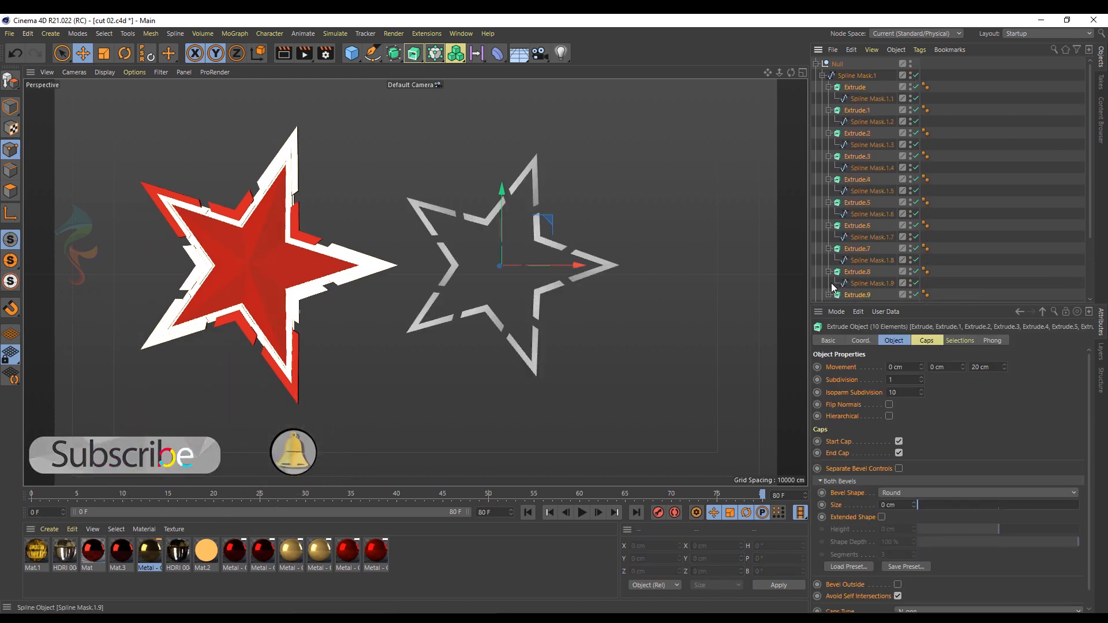
{"action": "left_click", "coordinate": [829, 295]}
{"action": "scroll", "coordinate": [834, 286], "scroll_direction": "down", "scroll_amount": 3}
{"action": "left_click", "coordinate": [864, 216]}
{"action": "left_click", "coordinate": [867, 193], "text": "ctrl"}
{"action": "left_click", "coordinate": [869, 169], "text": "ctrl"}
{"action": "left_click", "coordinate": [873, 100], "text": "ctrl"}
{"action": "left_click", "coordinate": [871, 77], "text": "ctrl"}
{"action": "scroll", "coordinate": [863, 115], "scroll_direction": "up", "scroll_amount": 3}
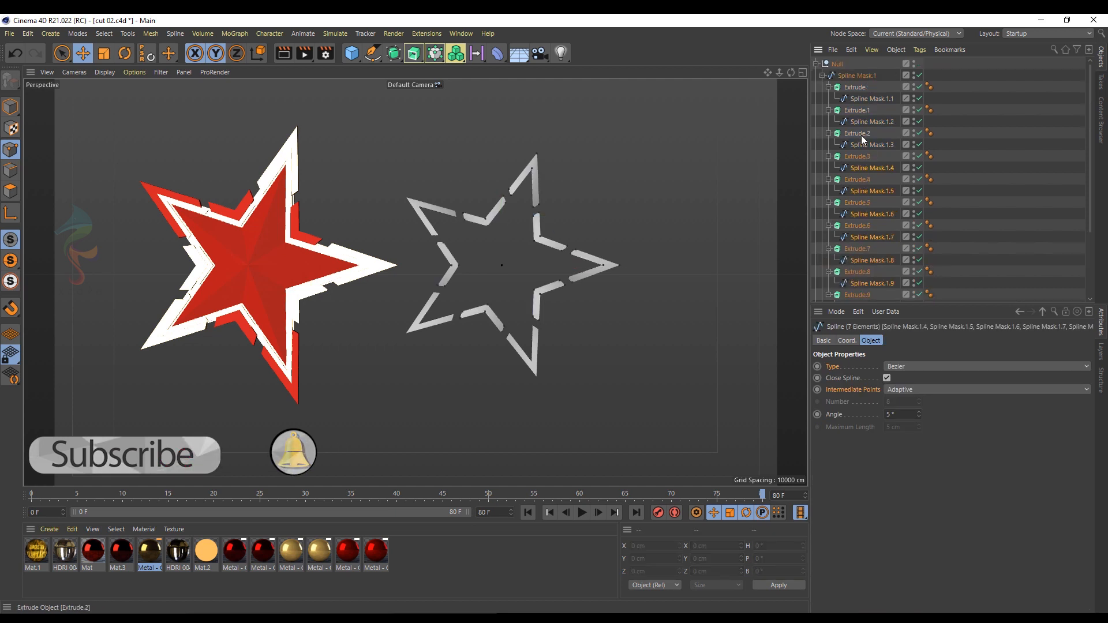
{"action": "left_click", "coordinate": [873, 99], "text": "ctrl"}
- Flatten the points of the ten selected splines by scaling them to 0 % in depth in the Top view
{"action": "left_click", "coordinate": [104, 53]}
{"action": "key", "text": "F2"}
{"action": "left_click_drag", "start_coordinate": [381, 185], "coordinate": [364, 253]}
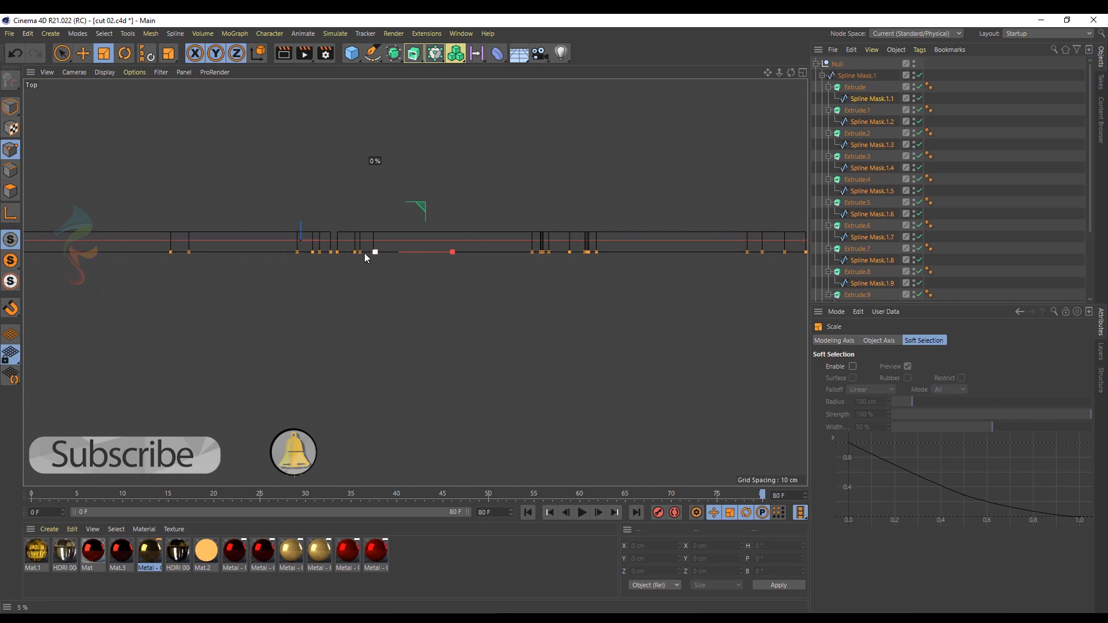
- Return to the perspective view in Model mode with the Move tool and clear the selection
{"action": "key", "text": "F5"}
{"action": "middle_click", "coordinate": [305, 118]}
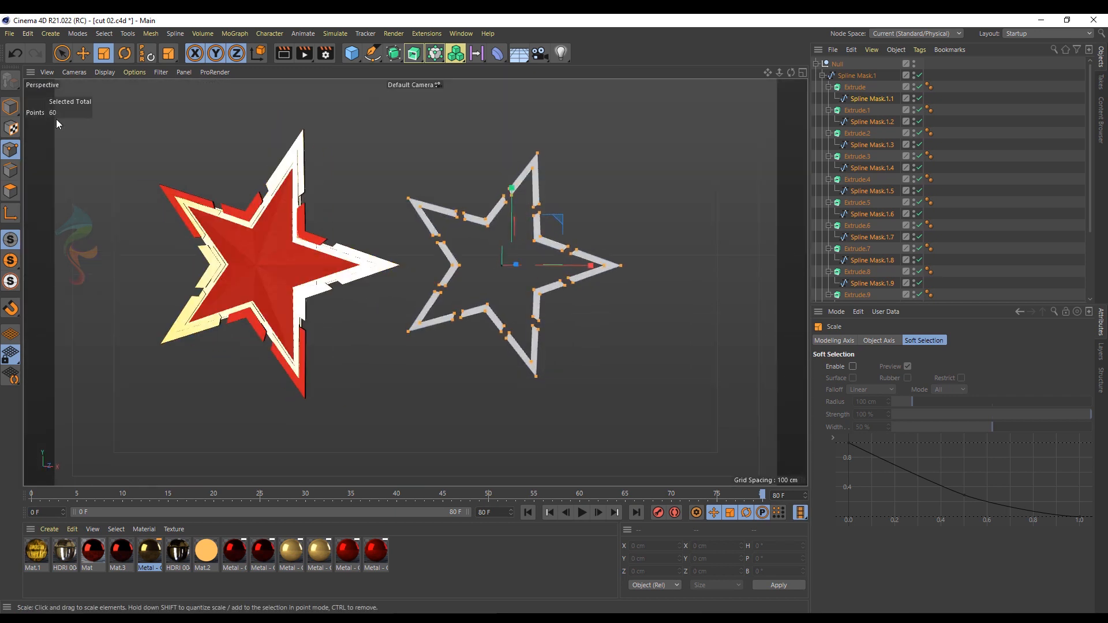
{"action": "left_click", "coordinate": [11, 106]}
{"action": "left_click", "coordinate": [83, 53]}
{"action": "left_click", "coordinate": [664, 127]}
- Fold the extrusions under Spline Mask.1 and re-enable the Star splines of the inner Extrude objects
{"action": "left_click", "coordinate": [829, 88]}
{"action": "left_click", "coordinate": [857, 99]}
{"action": "left_click", "coordinate": [816, 64]}
{"action": "left_click", "coordinate": [816, 64]}
{"action": "left_click", "coordinate": [823, 75]}
{"action": "left_click", "coordinate": [823, 75]}
{"action": "left_click", "coordinate": [892, 86]}
{"action": "left_click", "coordinate": [822, 121]}
{"action": "left_click", "coordinate": [823, 110]}
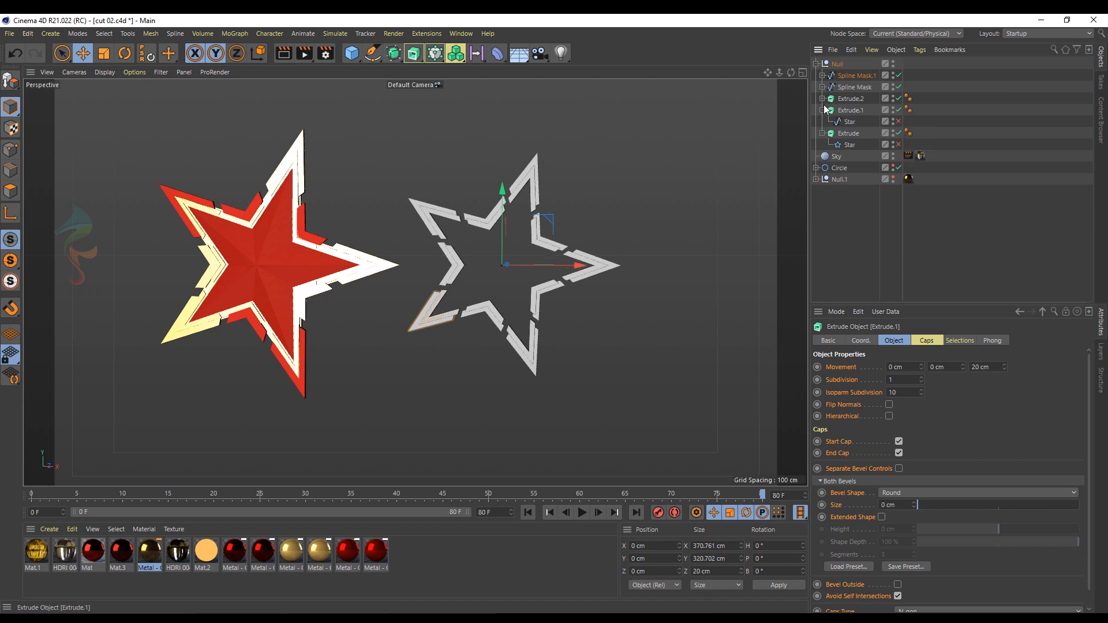
{"action": "left_click", "coordinate": [823, 99]}
{"action": "left_click", "coordinate": [899, 145]}
- Examine how the segmented border sits in depth against the inner star layers
{"action": "scroll", "coordinate": [512, 240], "scroll_direction": "up", "scroll_amount": 6}
{"action": "left_click_drag", "start_coordinate": [512, 240], "coordinate": [519, 206], "text": "alt"}
{"action": "scroll", "coordinate": [521, 206], "scroll_direction": "down", "scroll_amount": 3}
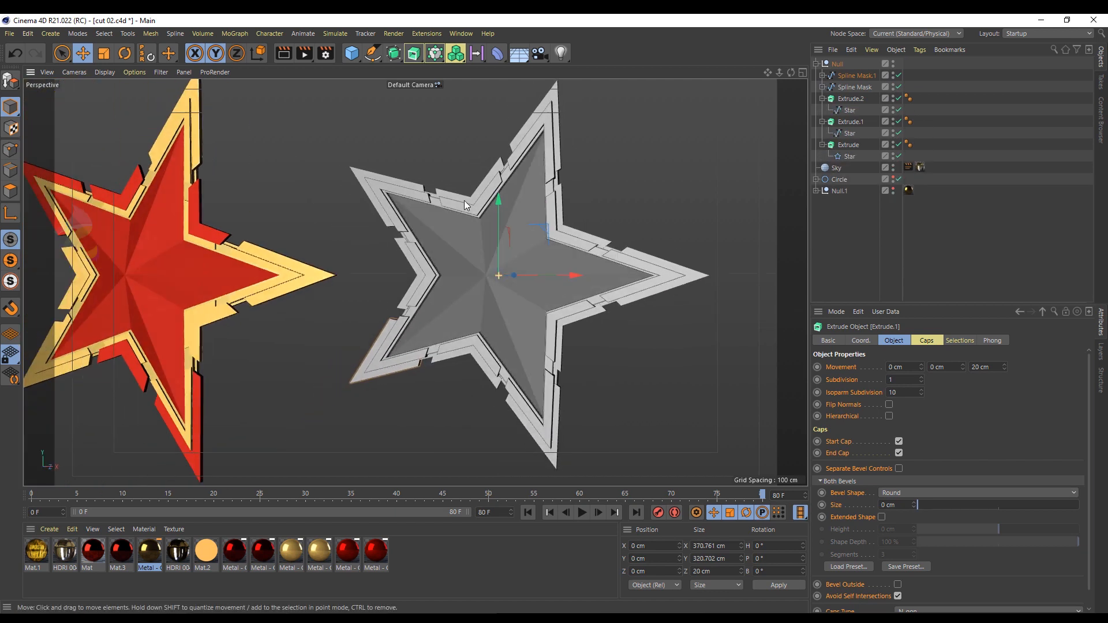
{"action": "left_click", "coordinate": [521, 270]}
{"action": "left_click_drag", "start_coordinate": [521, 270], "coordinate": [608, 258], "text": "alt"}
{"action": "key", "text": "ctrl+z"}
{"action": "scroll", "coordinate": [573, 201], "scroll_direction": "down", "scroll_amount": 1}
{"action": "left_click_drag", "start_coordinate": [497, 252], "coordinate": [589, 288]}
- Set the extrusion depth of the ten segments under Spline Mask.1, Extrude to Extrude.9, to 71 cm
{"action": "left_click", "coordinate": [823, 75]}
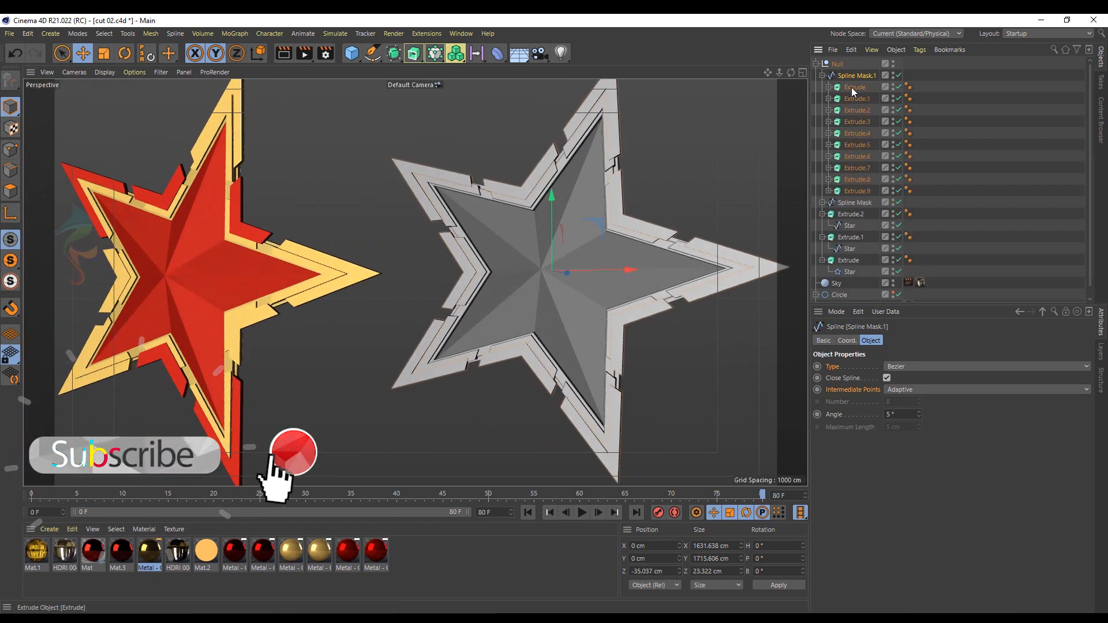
{"action": "left_click", "coordinate": [855, 87]}
{"action": "left_click", "coordinate": [856, 191], "text": "shift"}
{"action": "left_click_drag", "start_coordinate": [1004, 367], "coordinate": [1004, 338]}
{"action": "left_click_drag", "start_coordinate": [778, 253], "coordinate": [606, 181], "text": "alt"}
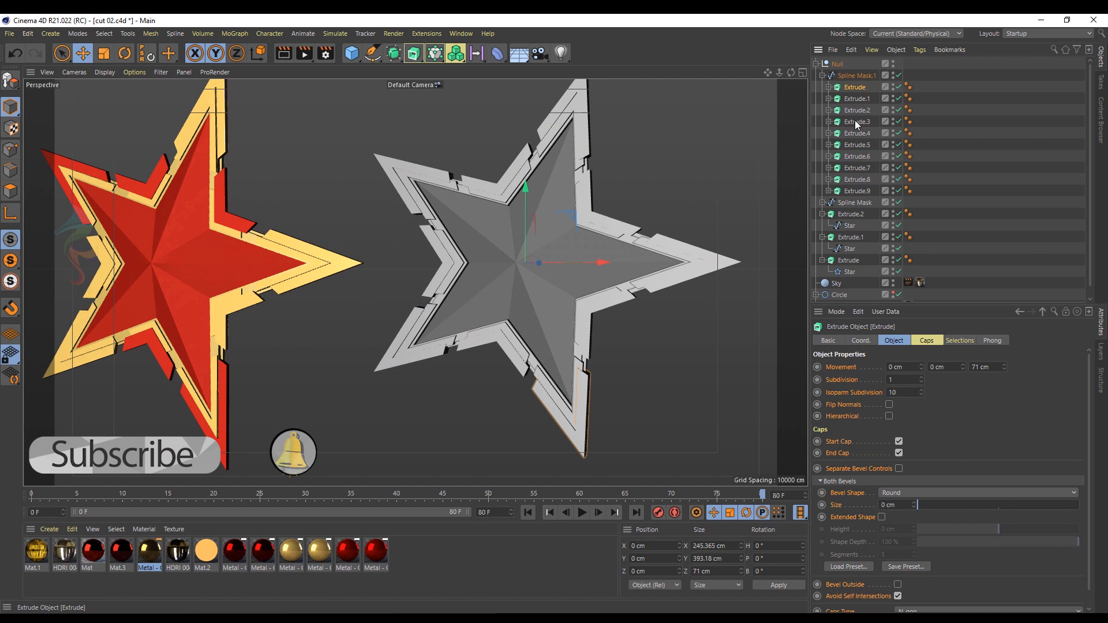
- Clear the selection, check the segmented border from an angle, and fold Spline Mask.1
{"action": "key", "text": "t"}
{"action": "left_click_drag", "start_coordinate": [576, 217], "coordinate": [494, 273]}
{"action": "key", "text": "e"}
{"action": "left_click", "coordinate": [822, 129]}
{"action": "left_click_drag", "start_coordinate": [566, 316], "coordinate": [520, 333], "text": "alt"}
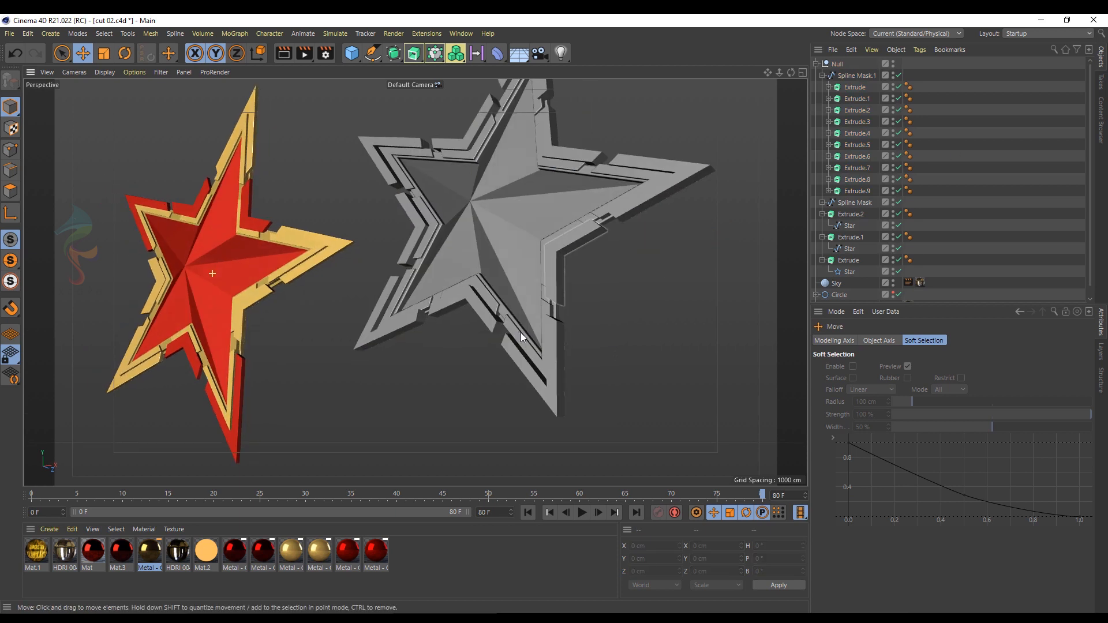
{"action": "left_click", "coordinate": [822, 76]}
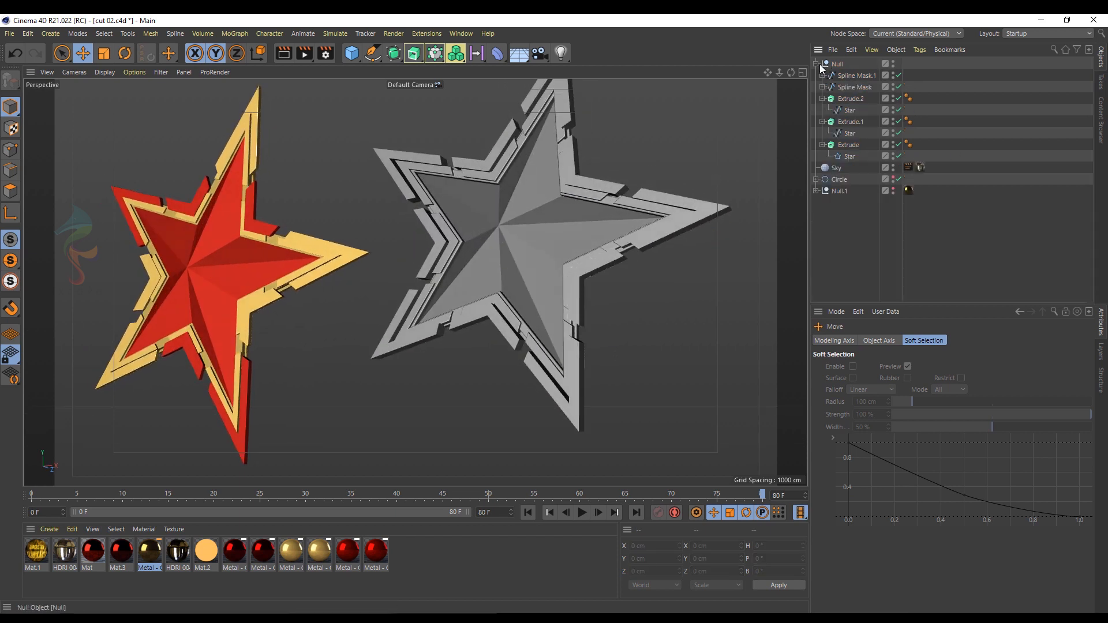
- Show the finished reference star in Null.1 and examine its outer layers with and without the new star
{"action": "left_click", "coordinate": [893, 189]}
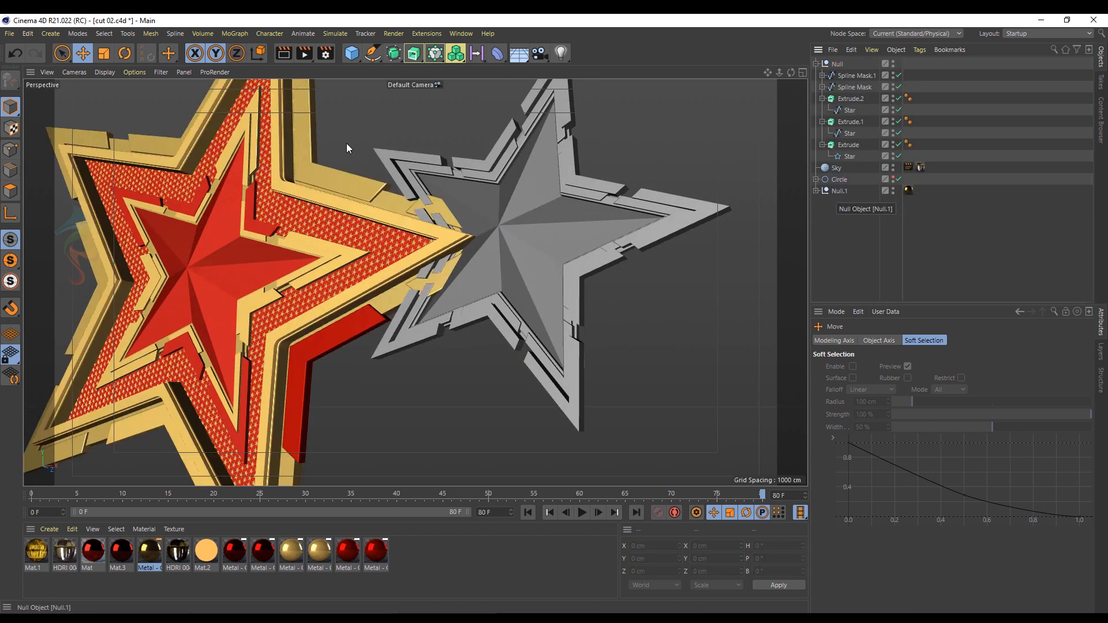
{"action": "left_click", "coordinate": [448, 178]}
{"action": "left_click", "coordinate": [893, 61]}
{"action": "left_click_drag", "start_coordinate": [484, 217], "coordinate": [427, 225], "text": "alt"}
{"action": "left_click", "coordinate": [394, 262]}
{"action": "left_click", "coordinate": [630, 213]}
{"action": "left_click", "coordinate": [817, 190]}
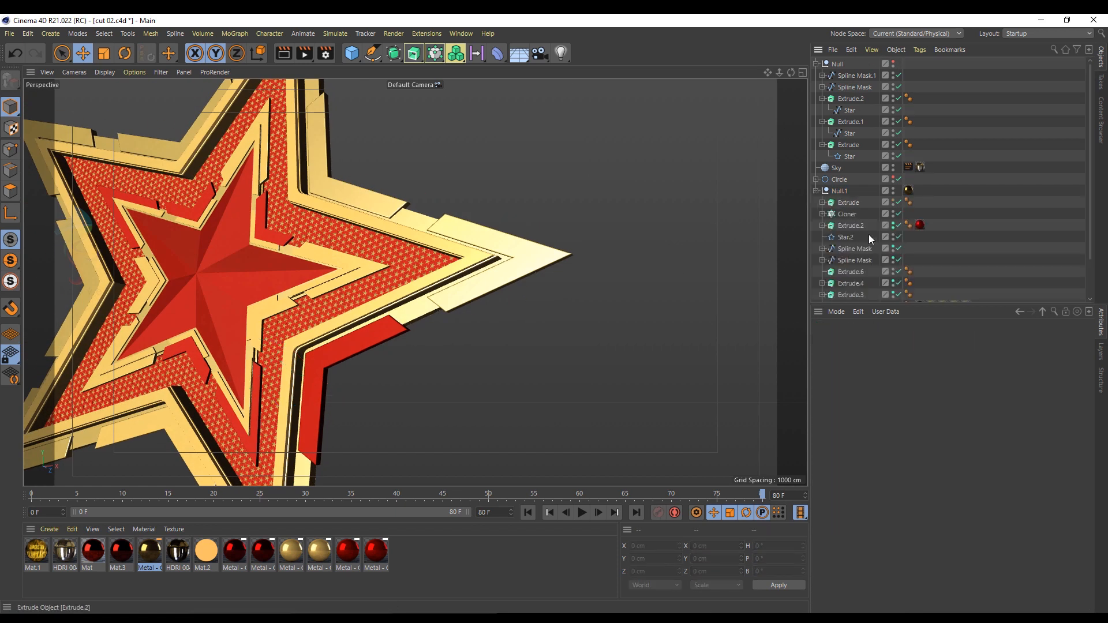
{"action": "left_click", "coordinate": [817, 191]}
{"action": "left_click", "coordinate": [893, 62]}
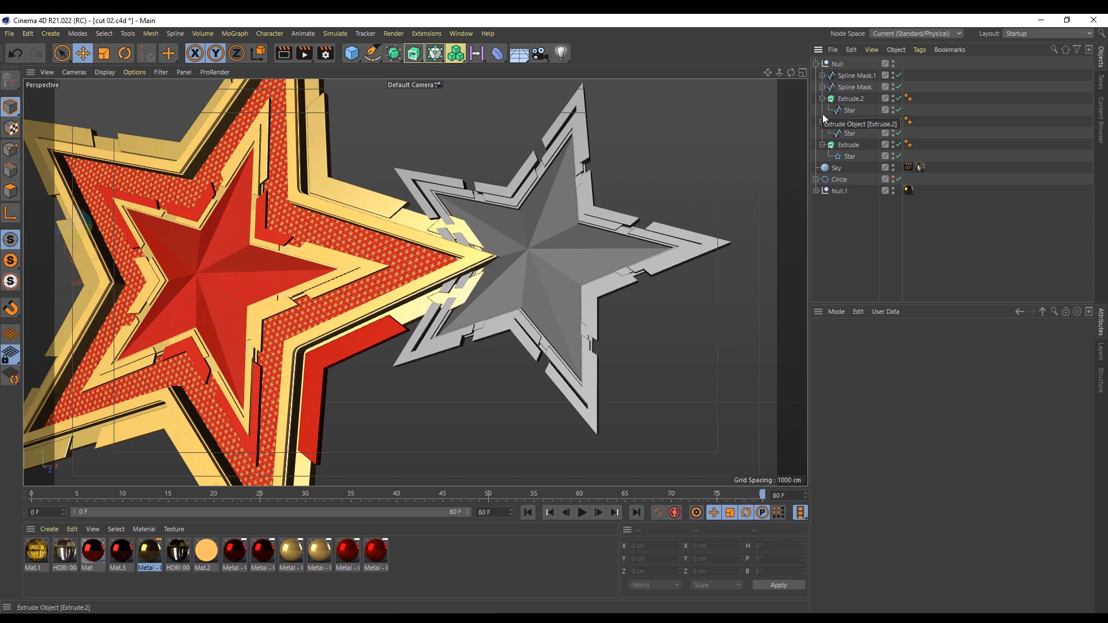
{"action": "left_click", "coordinate": [893, 188]}
- Copy the Star spline of Extrude.2 directly into the Null and isolate the copy by hiding the Null
{"action": "left_click", "coordinate": [851, 110]}
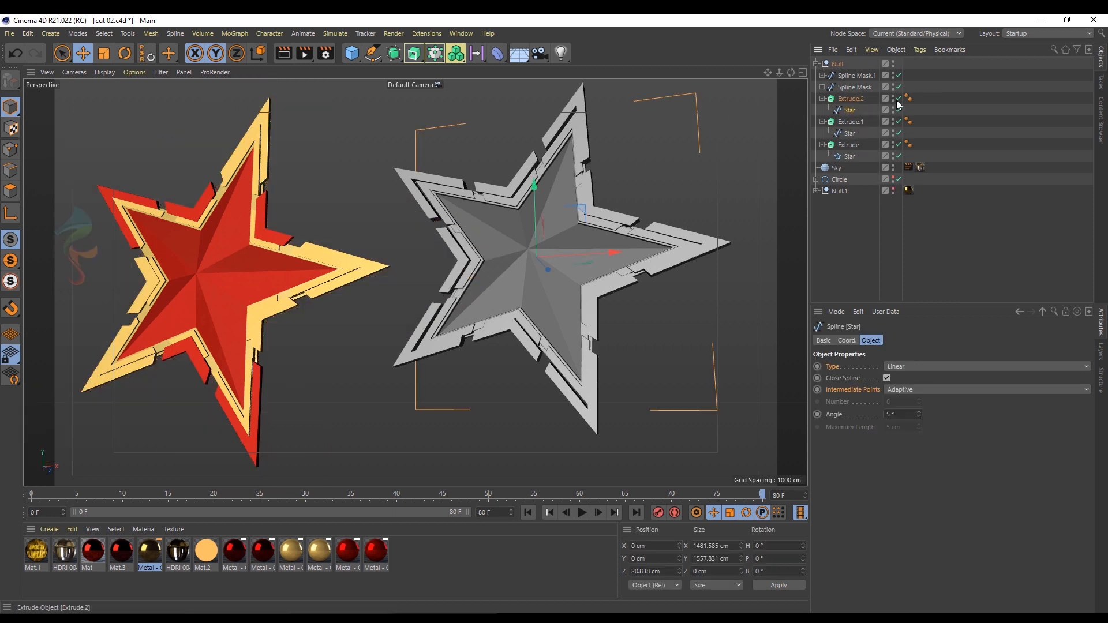
{"action": "left_click_drag", "start_coordinate": [845, 112], "coordinate": [835, 70], "text": "ctrl"}
{"action": "left_click", "coordinate": [893, 62]}
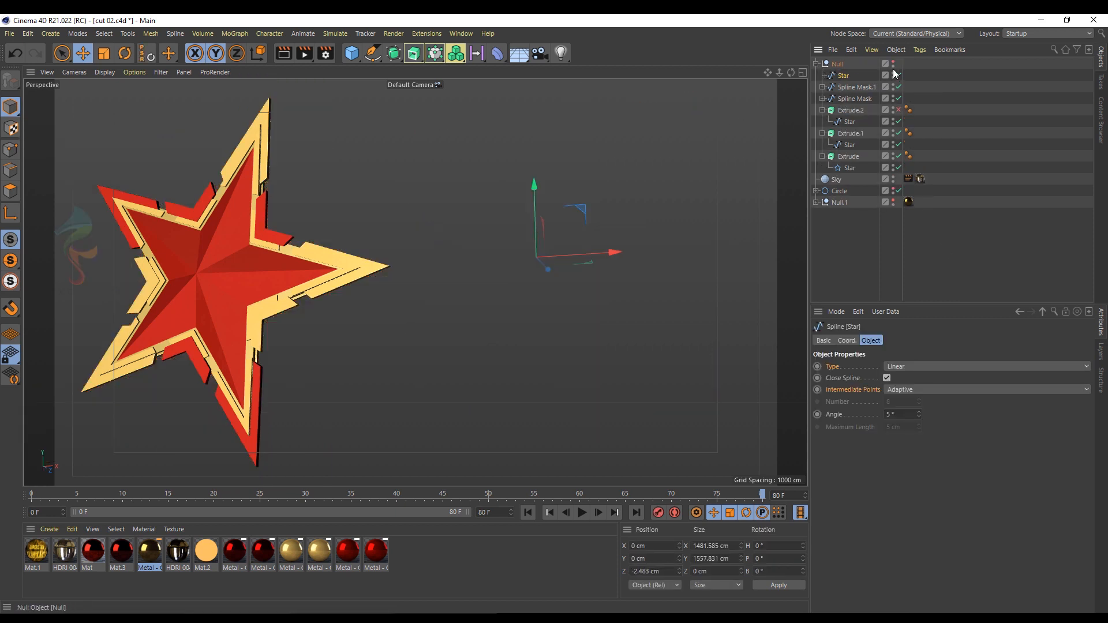
{"action": "left_click", "coordinate": [893, 73]}
{"action": "left_click_drag", "start_coordinate": [623, 217], "coordinate": [566, 224], "text": "alt"}
{"action": "scroll", "coordinate": [566, 224], "scroll_direction": "up", "scroll_amount": 1}
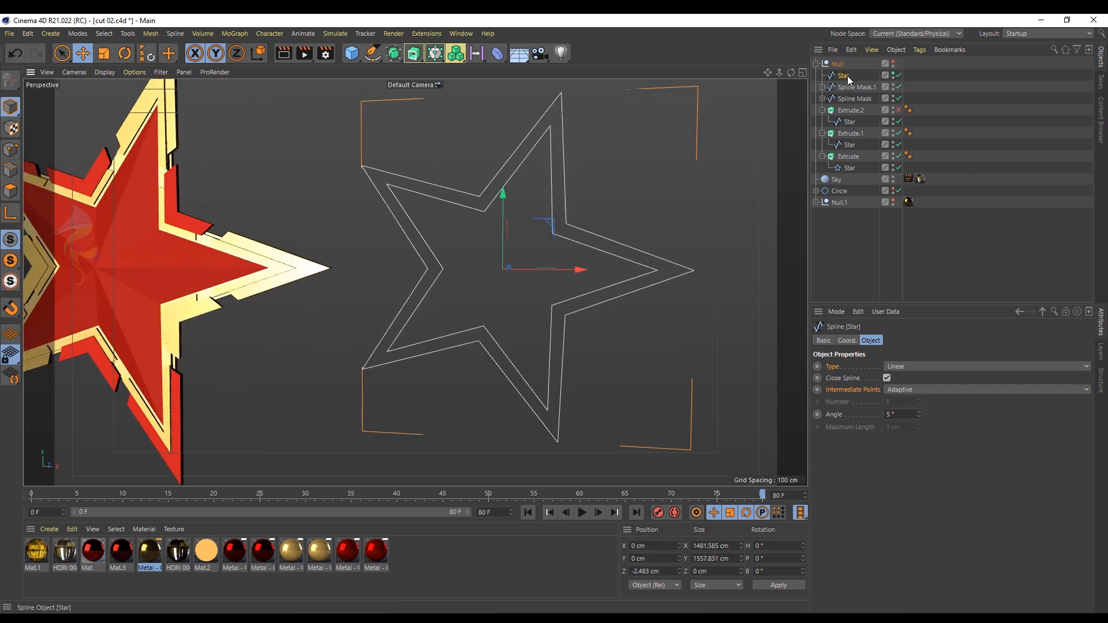
- Show the Null and use Create Outline on the copied Star to form a larger star with a narrow inner offset
{"action": "left_click", "coordinate": [11, 148]}
{"action": "right_click", "coordinate": [651, 182]}
{"action": "left_click", "coordinate": [672, 408]}
{"action": "left_click", "coordinate": [893, 64], "text": "alt"}
{"action": "left_click_drag", "start_coordinate": [639, 184], "coordinate": [701, 185]}
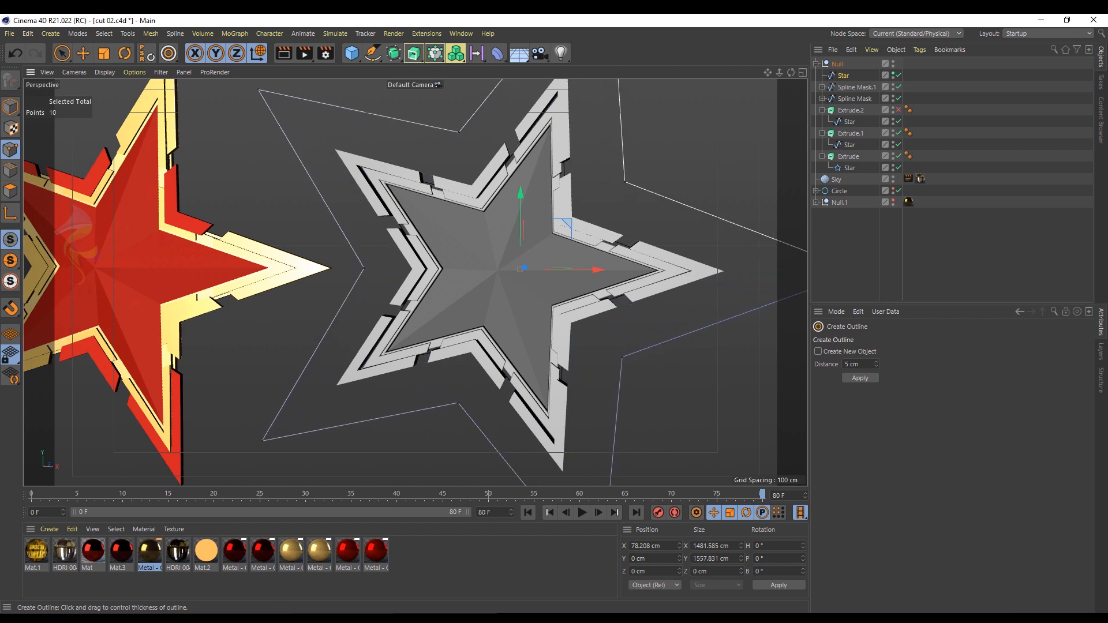
{"action": "middle_click_drag", "start_coordinate": [615, 264], "coordinate": [521, 260], "text": "alt"}
{"action": "scroll", "coordinate": [521, 260], "scroll_direction": "down", "scroll_amount": 1}
{"action": "key", "text": "ctrl+z"}
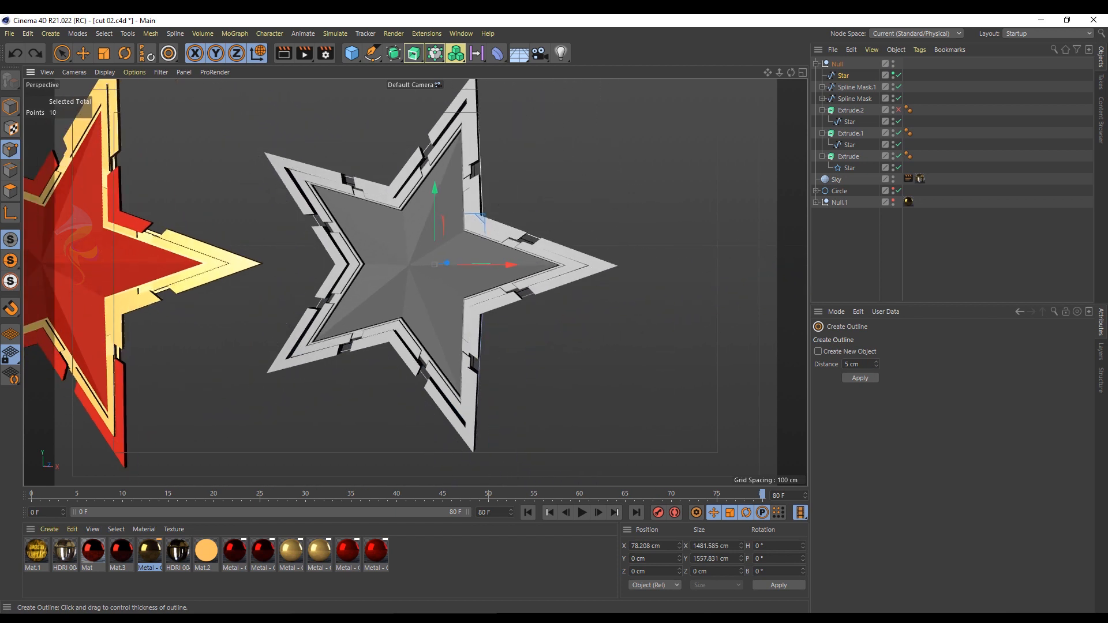
{"action": "left_click_drag", "start_coordinate": [639, 230], "coordinate": [686, 230]}
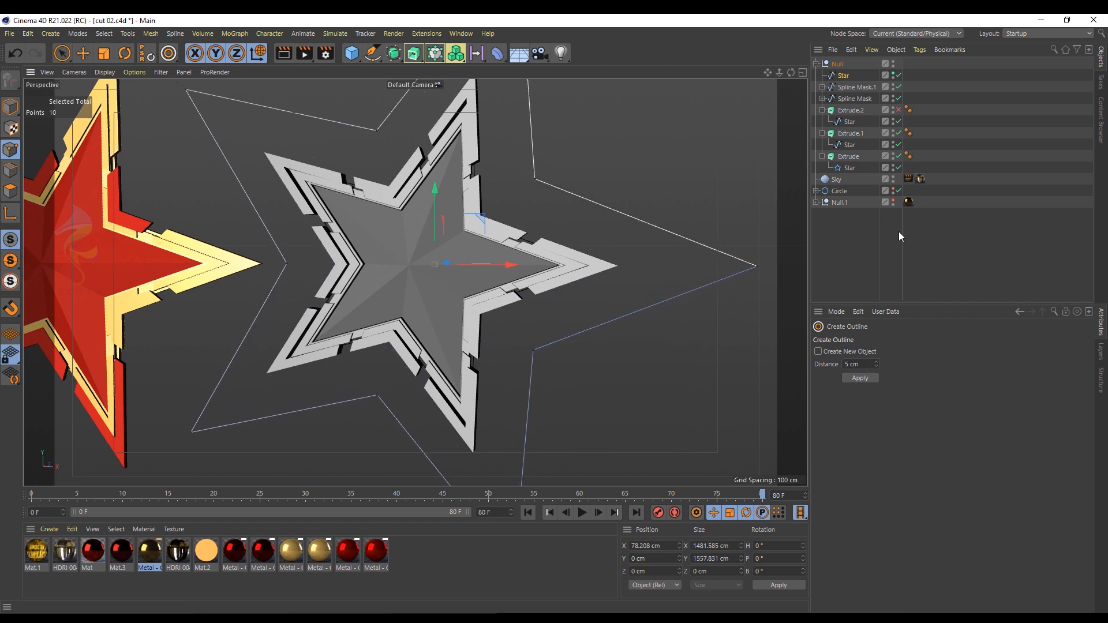
{"action": "left_click_drag", "start_coordinate": [757, 271], "coordinate": [726, 262]}
- Extrude the double star outline and copy its Star spline out of the new Extrude.3
{"action": "left_click", "coordinate": [84, 53]}
{"action": "left_click_drag", "start_coordinate": [414, 54], "coordinate": [469, 70]}
{"action": "left_click", "coordinate": [469, 70], "text": "alt"}
{"action": "left_click_drag", "start_coordinate": [850, 88], "coordinate": [898, 110], "text": "ctrl"}
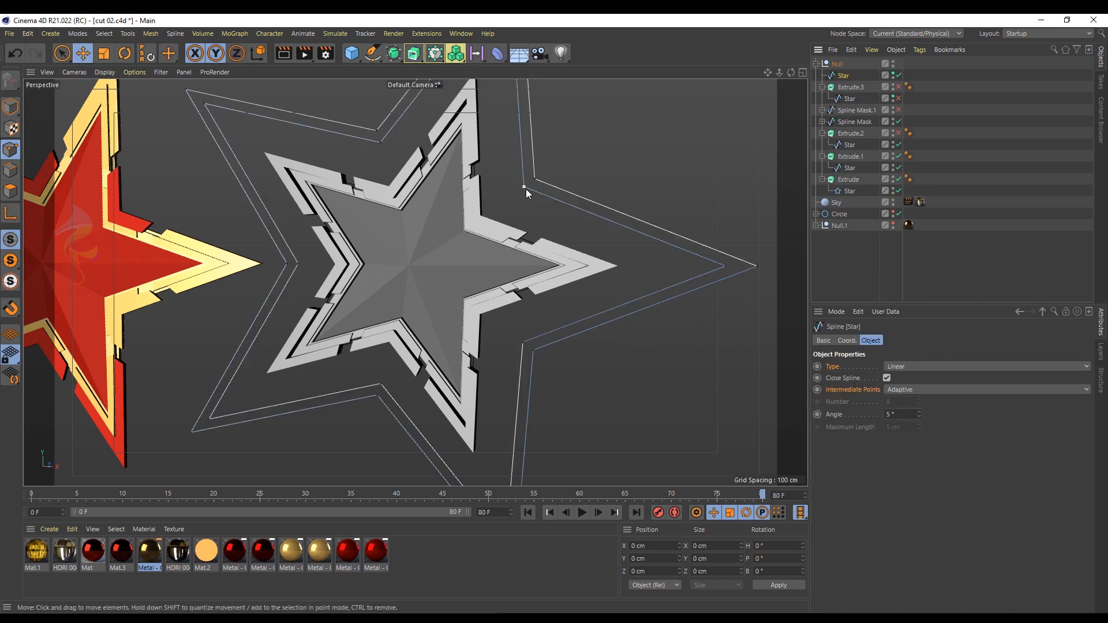
- Delete the outer outline's points from the copied Star spline, keeping only the inner star contour
{"action": "left_click", "coordinate": [525, 186]}
{"action": "right_click", "coordinate": [533, 214]}
{"action": "mouse_move", "coordinate": [554, 197]}
{"action": "left_click", "coordinate": [465, 362]}
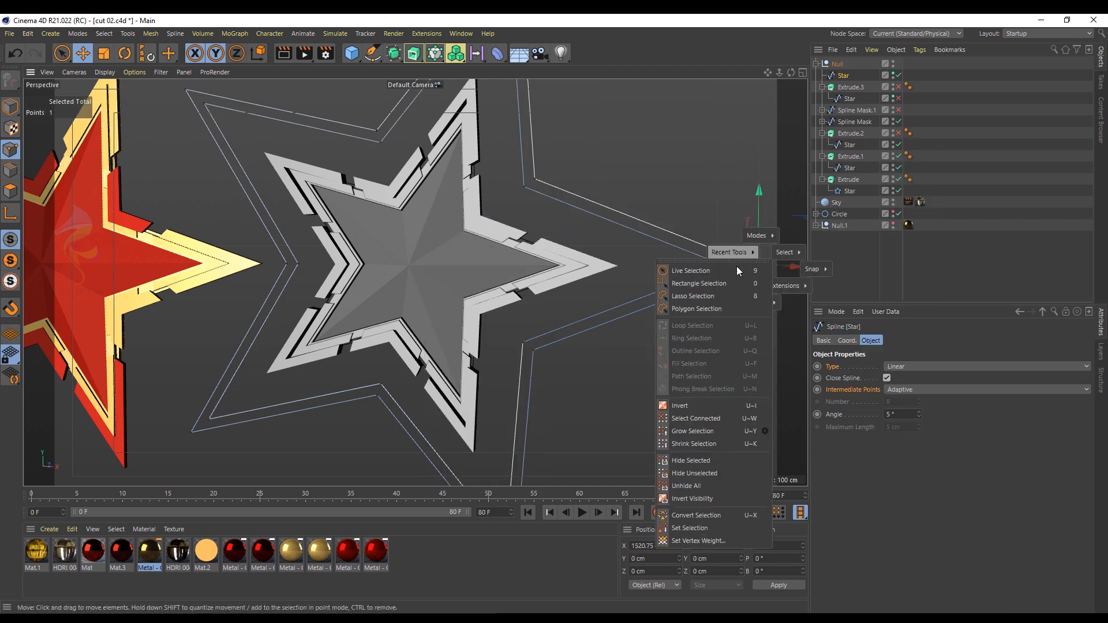
{"action": "left_click", "coordinate": [725, 406]}
{"action": "key", "text": "Delete"}
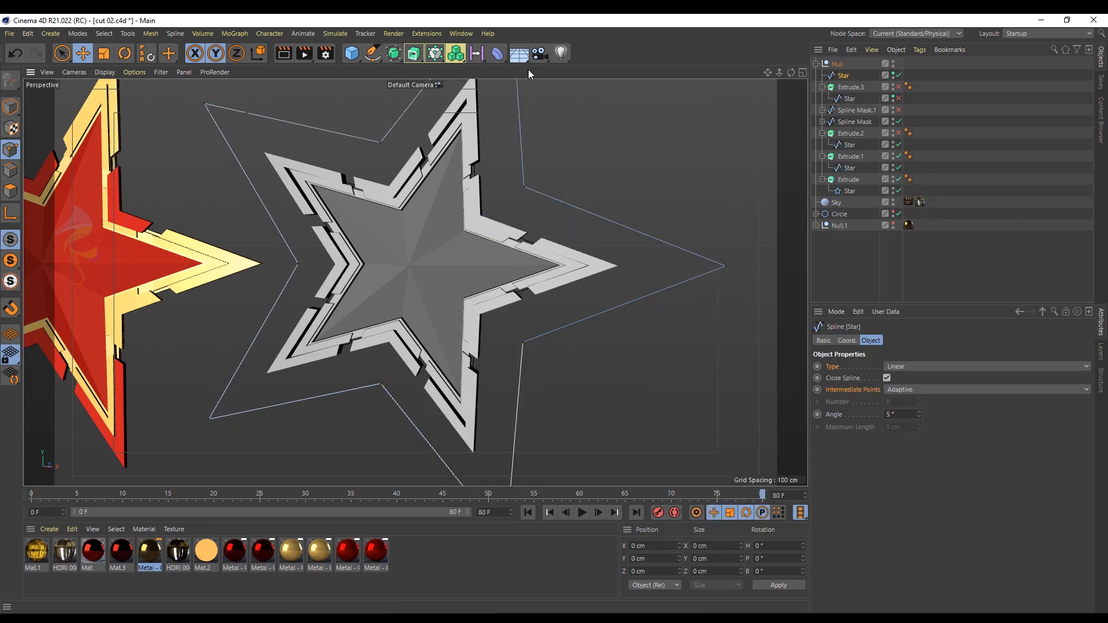
- Extrude the remaining star contour and re-enable Extrude.3
{"action": "left_click", "coordinate": [416, 54], "text": "alt"}
{"action": "left_click", "coordinate": [898, 110]}
{"action": "left_click_drag", "start_coordinate": [653, 193], "coordinate": [514, 167], "text": "alt"}
- Set the extrusion depth of Extrude.3 to 100 cm and move it in depth to Z about -39 cm
{"action": "left_click", "coordinate": [852, 99]}
{"action": "left_click_drag", "start_coordinate": [1004, 367], "coordinate": [1004, 304]}
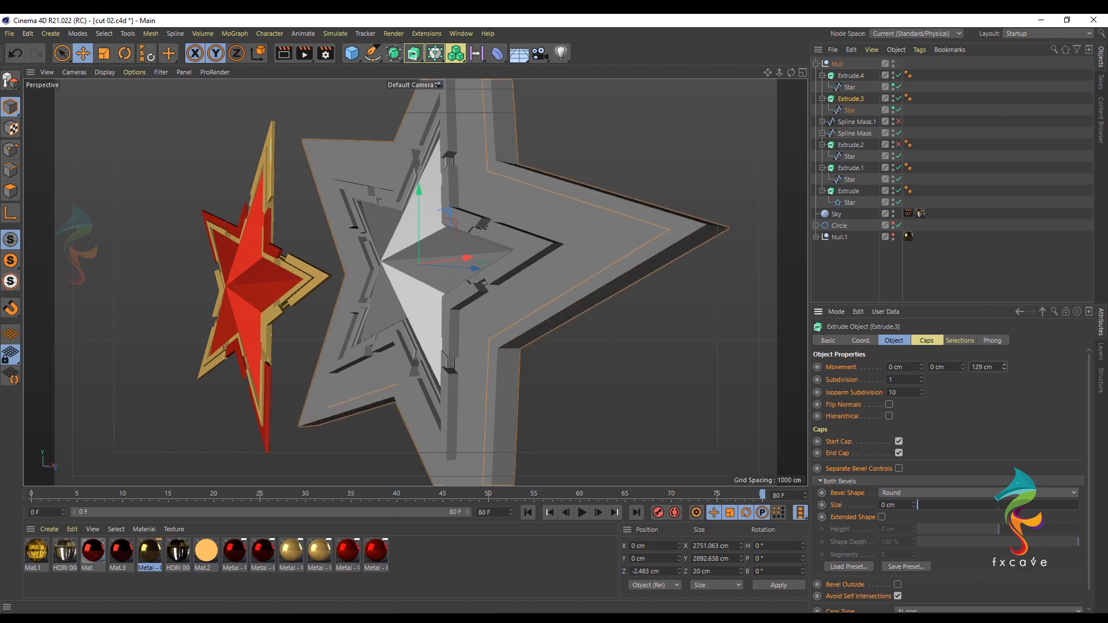
{"action": "mouse_move", "coordinate": [474, 258]}
{"action": "left_mouse_down"}
{"action": "mouse_move", "coordinate": [463, 259]}
{"action": "mouse_move", "coordinate": [470, 270]}
{"action": "left_mouse_up"}
{"action": "left_click_drag", "start_coordinate": [470, 271], "coordinate": [542, 257], "text": "alt"}
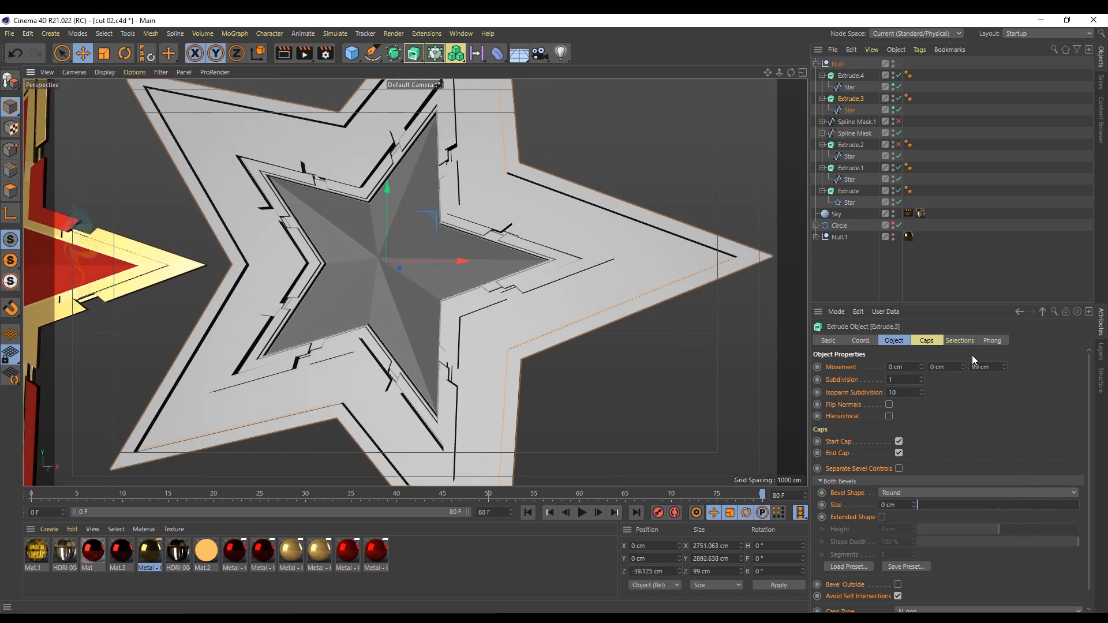
{"action": "type", "text": "100"}
{"action": "key", "text": "Return"}
- Give Extrude.3 a Curve-shaped bevel with a size of 3.38 cm
{"action": "left_click", "coordinate": [918, 493]}
{"action": "left_click", "coordinate": [913, 538]}
{"action": "left_click_drag", "start_coordinate": [914, 504], "coordinate": [923, 504]}
{"action": "mouse_move", "coordinate": [542, 248]}
{"action": "left_mouse_down", "text": "alt"}
{"action": "mouse_move", "coordinate": [618, 144]}
{"action": "mouse_move", "coordinate": [465, 198]}
{"action": "mouse_move", "coordinate": [540, 226]}
{"action": "left_mouse_up", "text": "alt"}
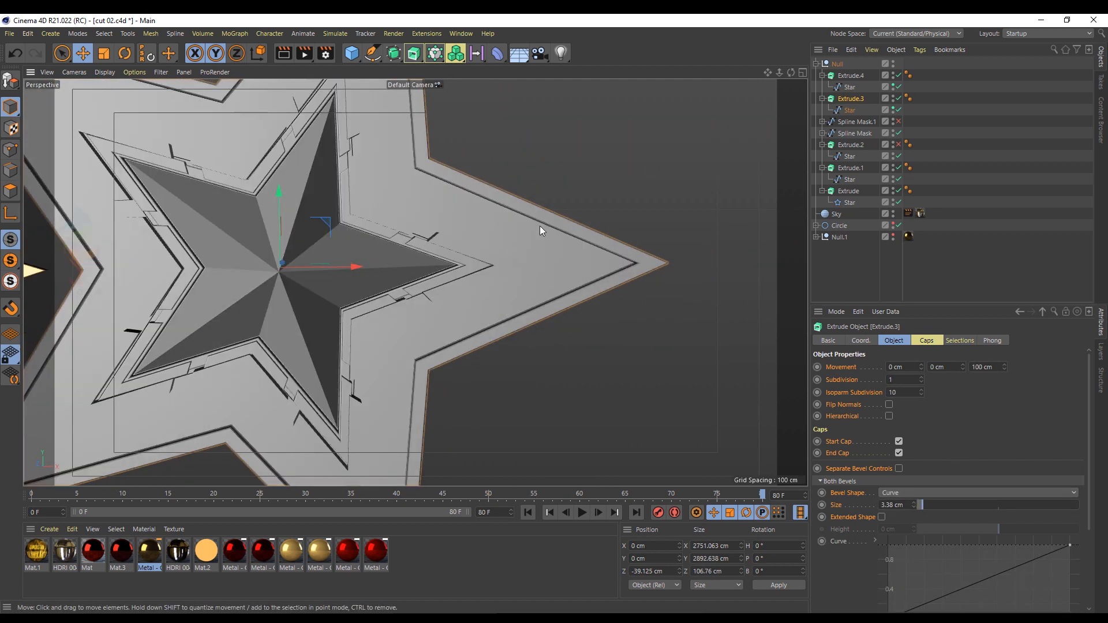
- Clear the selection and re-enable Spline Mask.1 and Extrude.2
{"action": "left_click", "coordinate": [994, 135]}
{"action": "left_click_drag", "start_coordinate": [903, 138], "coordinate": [898, 156]}
{"action": "key", "text": "ctrl+z"}
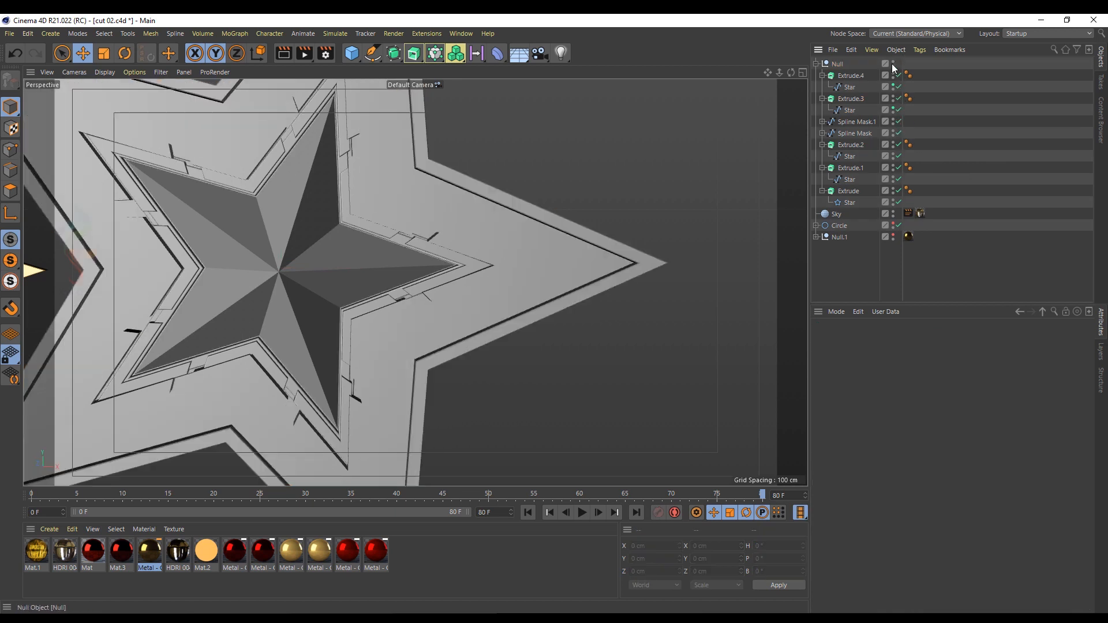
- Isolate the star splines of Extrude.4 and Extrude.2, and outline the Extrude.4 Star inward to the smaller star's edge
{"action": "left_click", "coordinate": [893, 63]}
{"action": "left_click", "coordinate": [897, 86]}
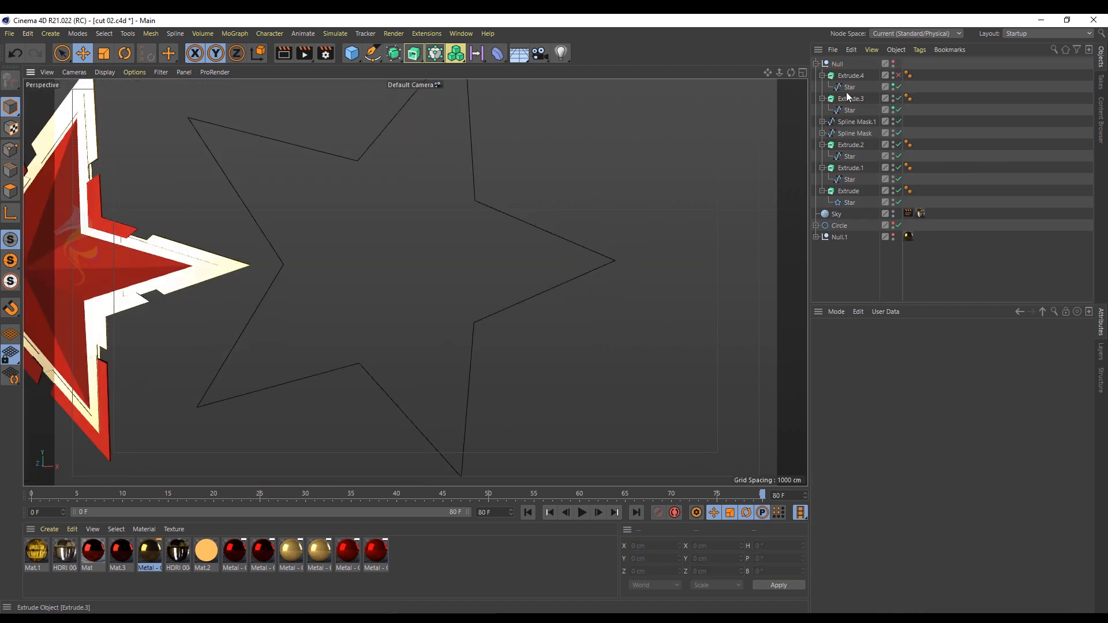
{"action": "left_click", "coordinate": [897, 145]}
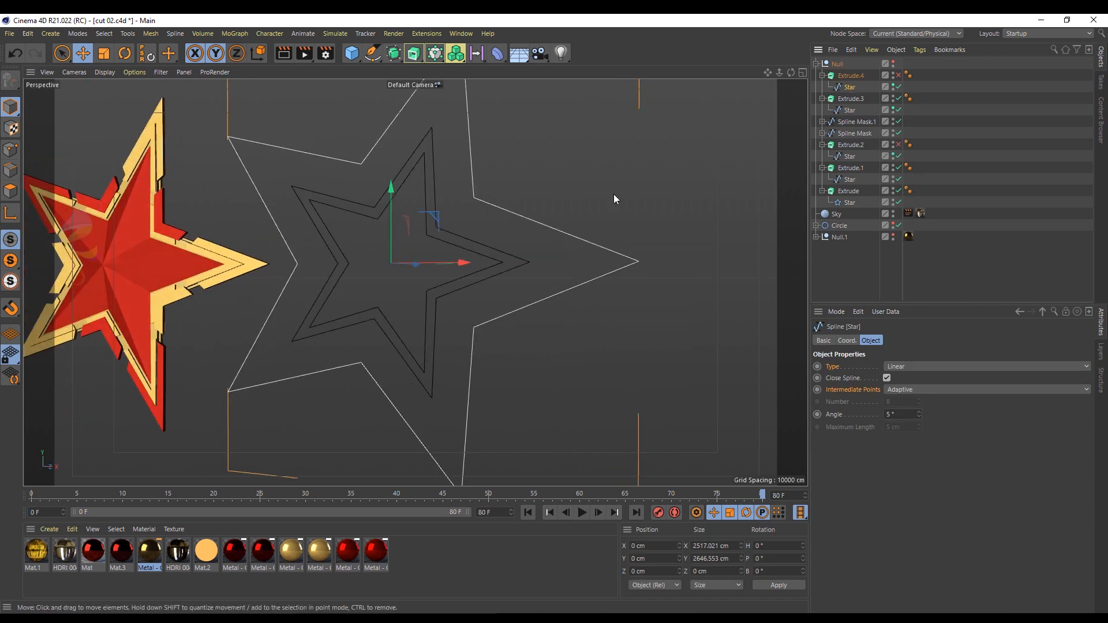
{"action": "key", "text": "Return"}
{"action": "right_click", "coordinate": [666, 202]}
{"action": "left_click", "coordinate": [687, 407]}
{"action": "left_click_drag", "start_coordinate": [606, 302], "coordinate": [531, 302]}
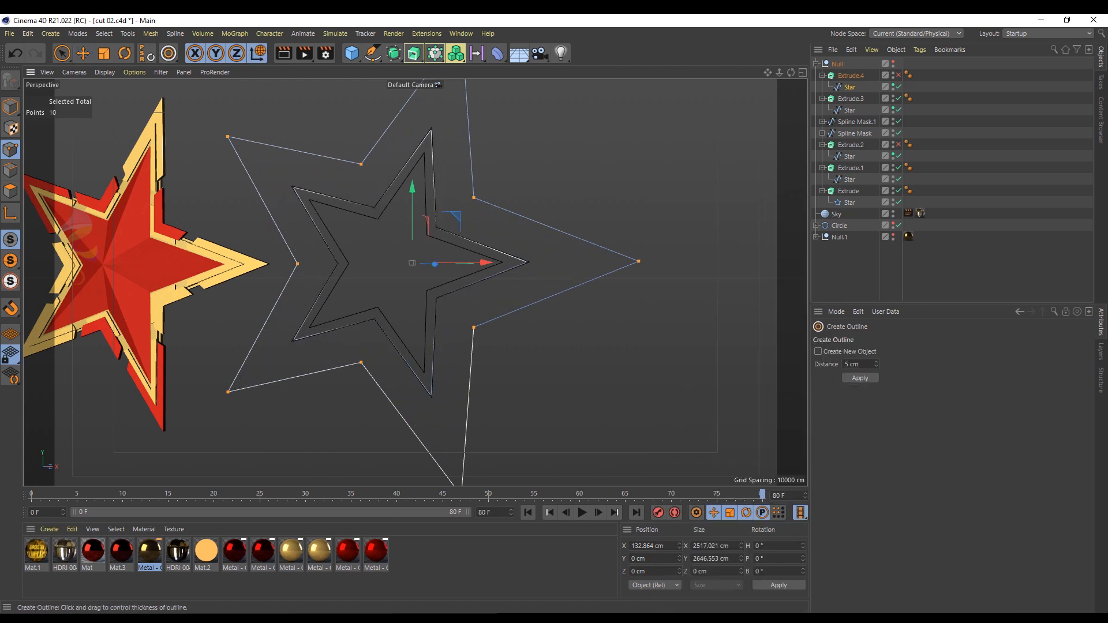
{"action": "key", "text": "e"}
- Place the outlined Star spline outside the Null at the top of the object hierarchy and clear the selection
{"action": "left_click", "coordinate": [11, 107]}
{"action": "left_click", "coordinate": [849, 87]}
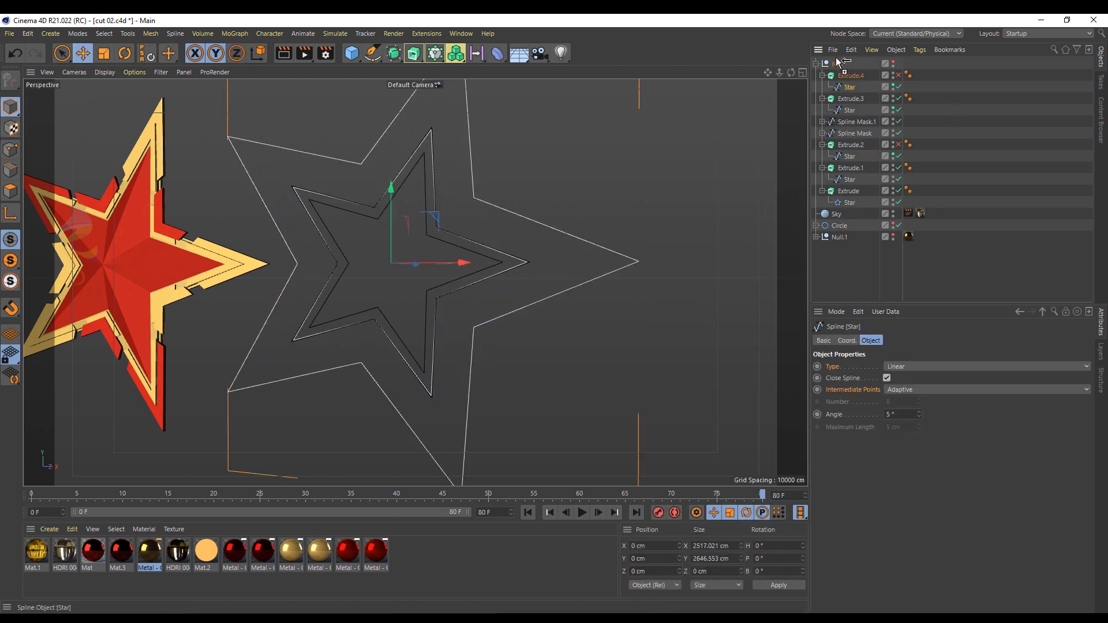
{"action": "left_click_drag", "start_coordinate": [840, 62], "coordinate": [837, 60]}
{"action": "left_click", "coordinate": [902, 145]}
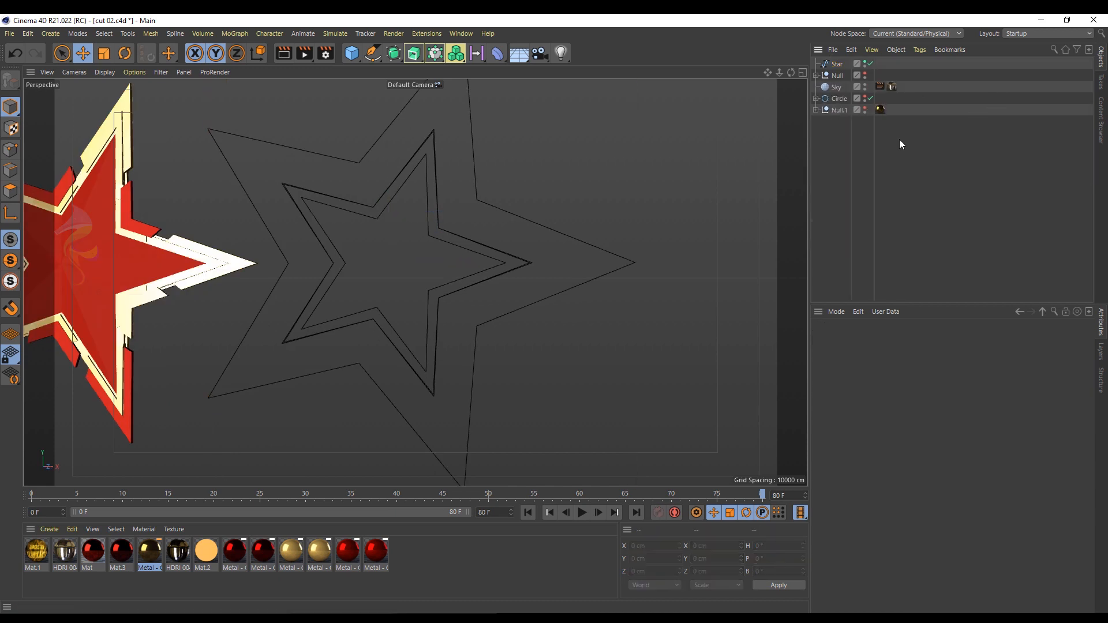
- Add a six-sided n-Side spline, move it to X about 2040 cm, and extrude it
{"action": "left_click_drag", "start_coordinate": [372, 53], "coordinate": [545, 149]}
{"action": "left_click", "coordinate": [491, 131]}
{"action": "left_click_drag", "start_coordinate": [149, 268], "coordinate": [473, 267]}
{"action": "scroll", "coordinate": [449, 248], "scroll_direction": "up", "scroll_amount": 1}
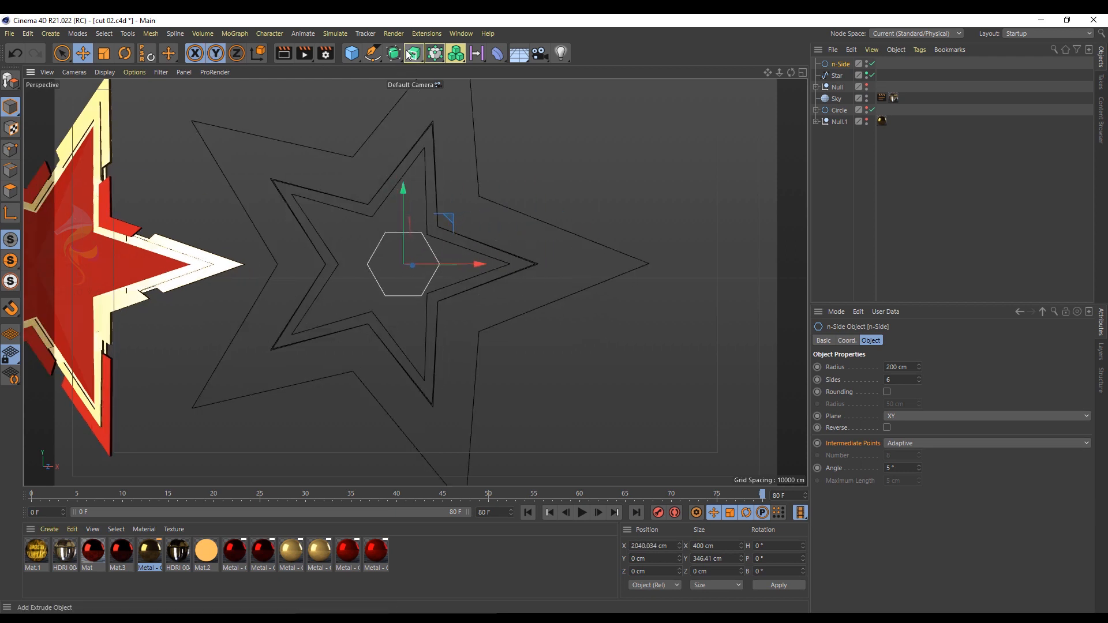
{"action": "left_click_drag", "start_coordinate": [406, 57], "coordinate": [425, 72]}
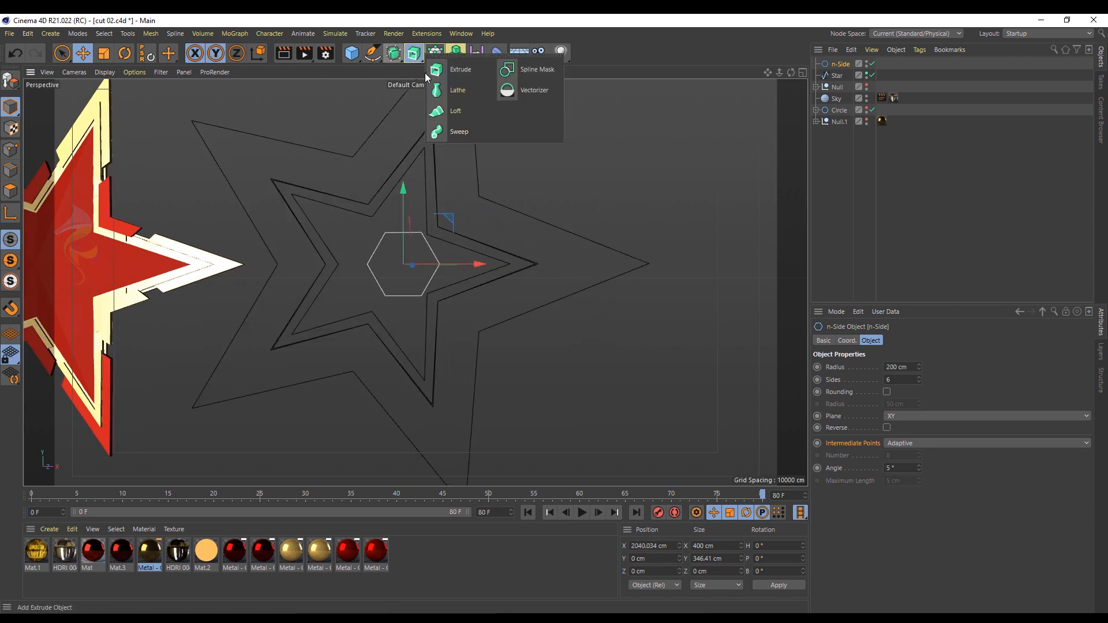
{"action": "left_click", "coordinate": [462, 68]}
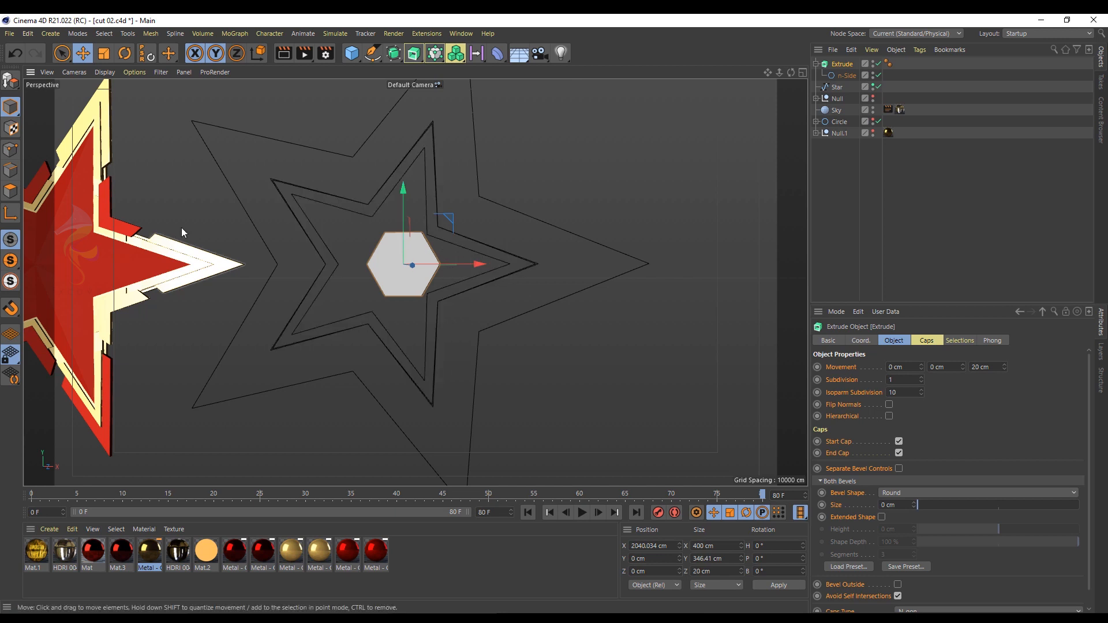
- Unfold the reference star's Null.1 and examine its honeycomb Cloner's settings and clones in isolation
{"action": "left_click", "coordinate": [873, 132], "text": "alt"}
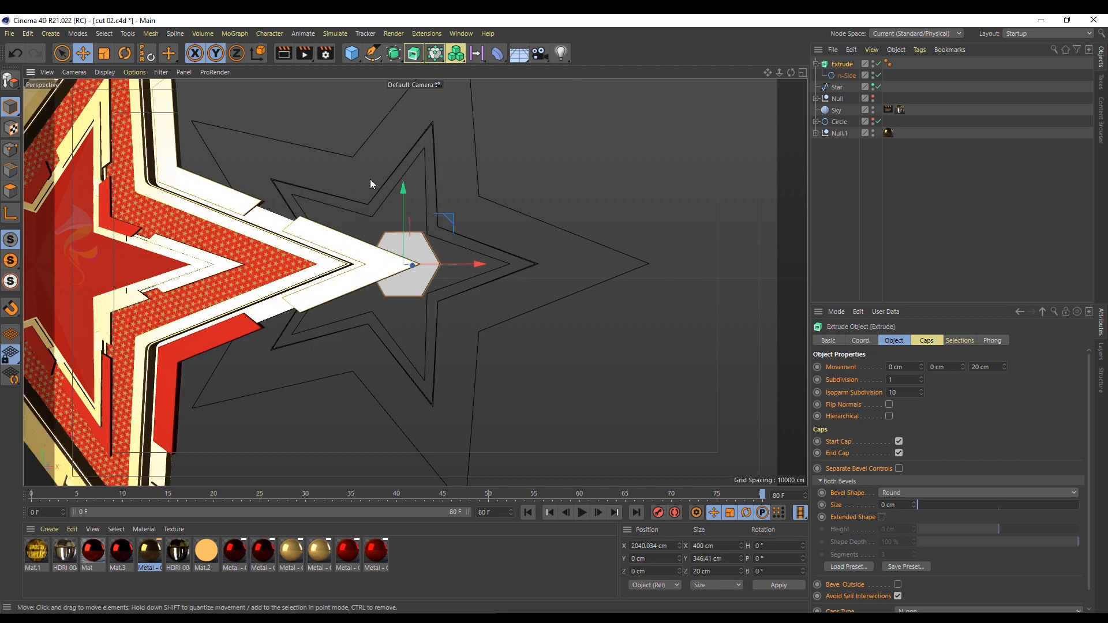
{"action": "scroll", "coordinate": [240, 272], "scroll_direction": "up", "scroll_amount": 6}
{"action": "left_click", "coordinate": [815, 133]}
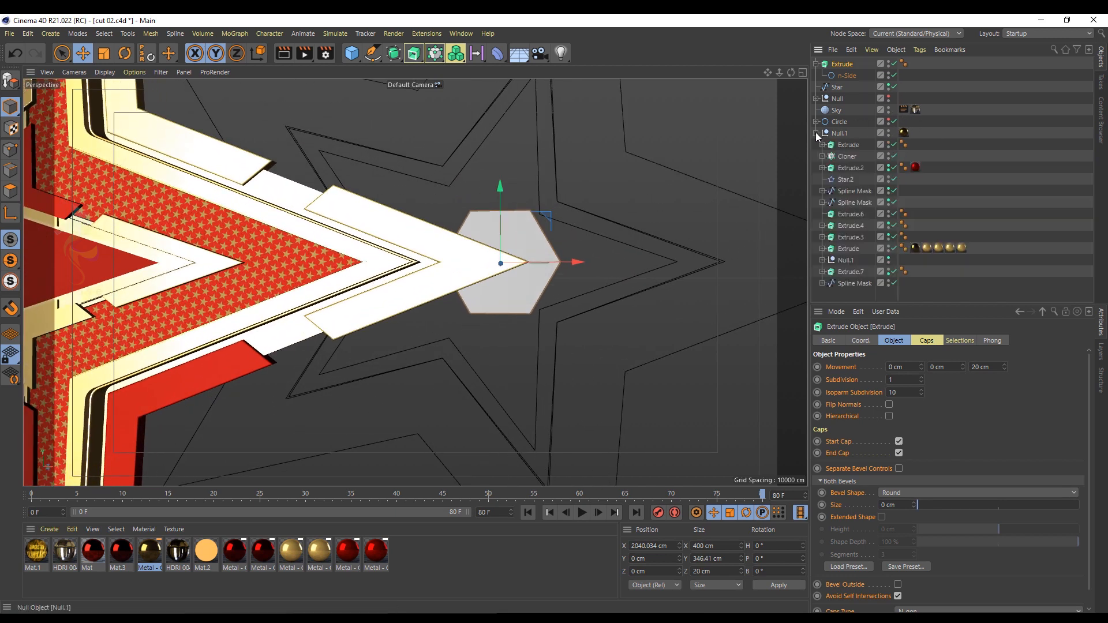
{"action": "left_click", "coordinate": [847, 156]}
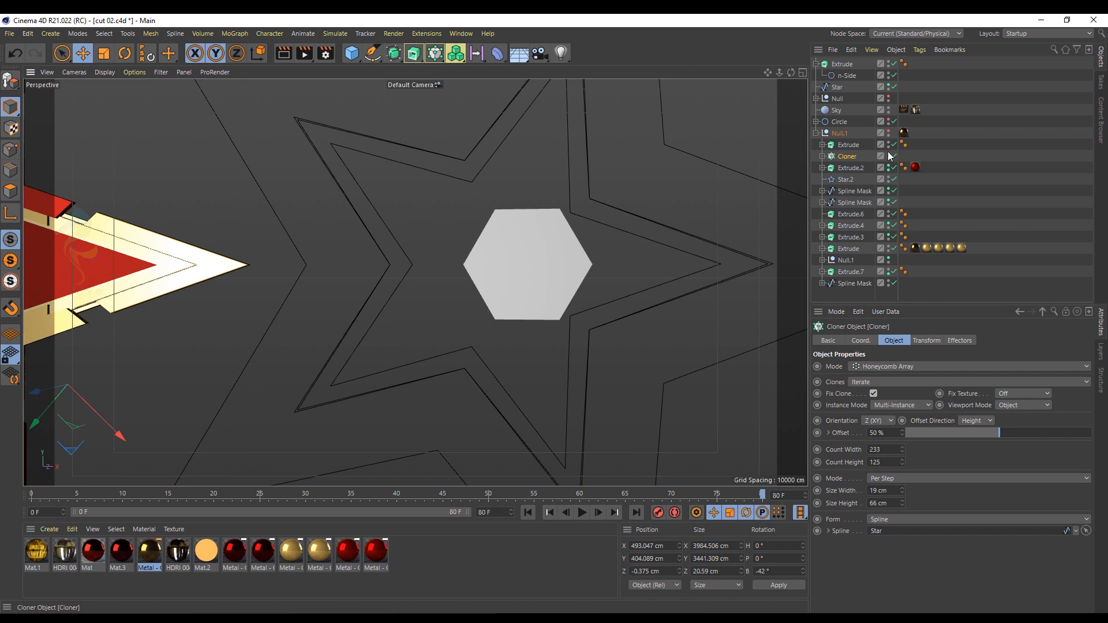
{"action": "left_click", "coordinate": [891, 156]}
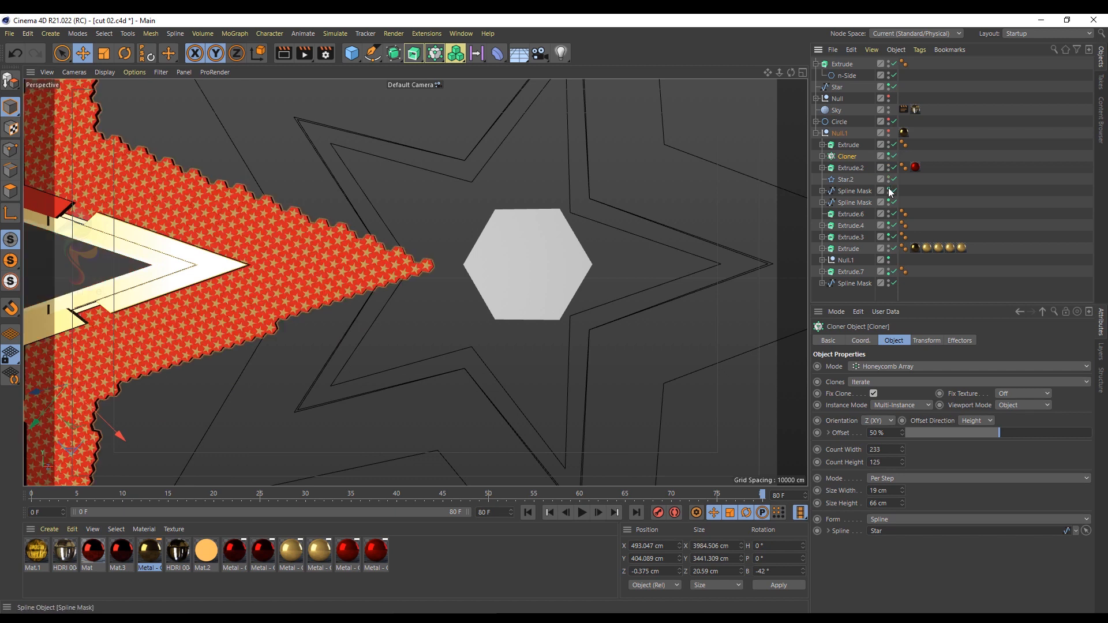
- Hide the inner star parts in the reference group and examine its honeycomb clones up close
{"action": "left_click", "coordinate": [892, 283]}
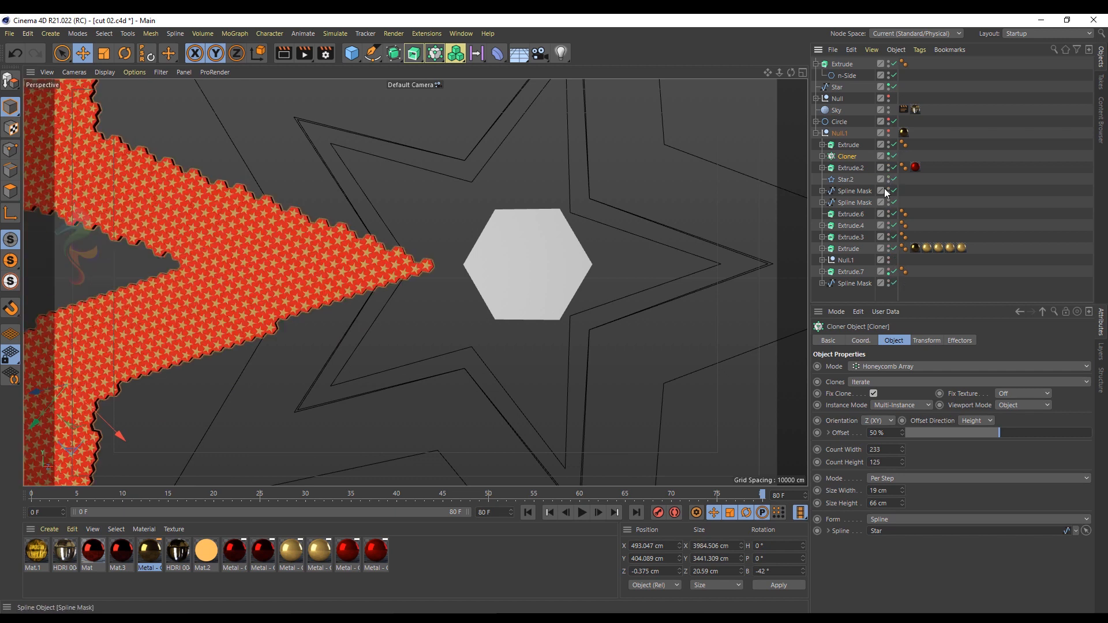
{"action": "left_click_drag", "start_coordinate": [424, 280], "coordinate": [279, 220], "text": "alt"}
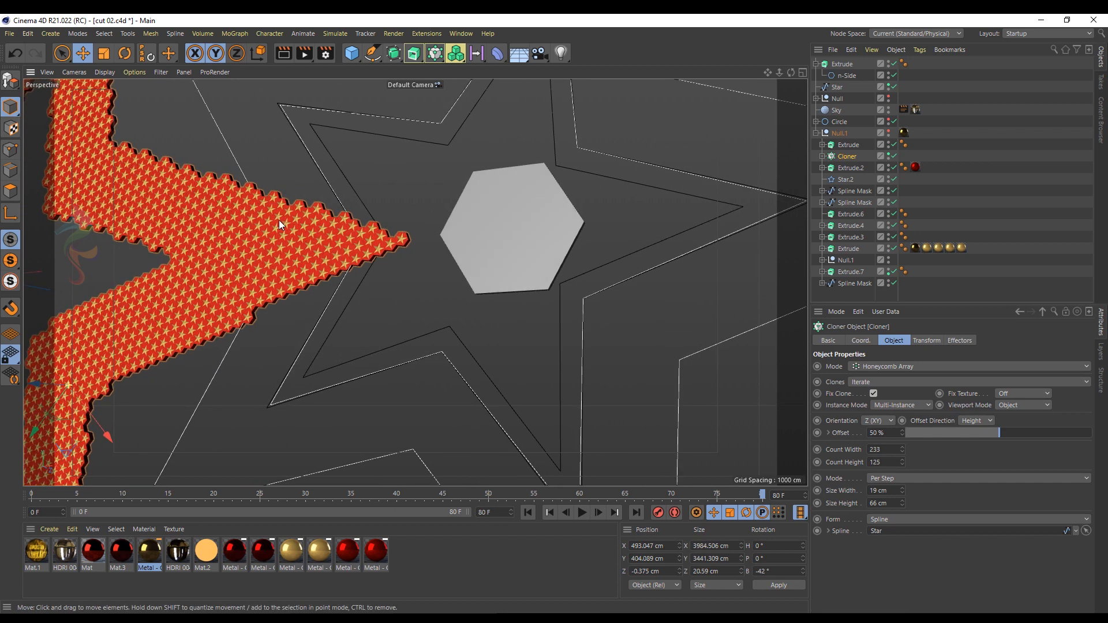
{"action": "scroll", "coordinate": [410, 262], "scroll_direction": "up", "scroll_amount": 10}
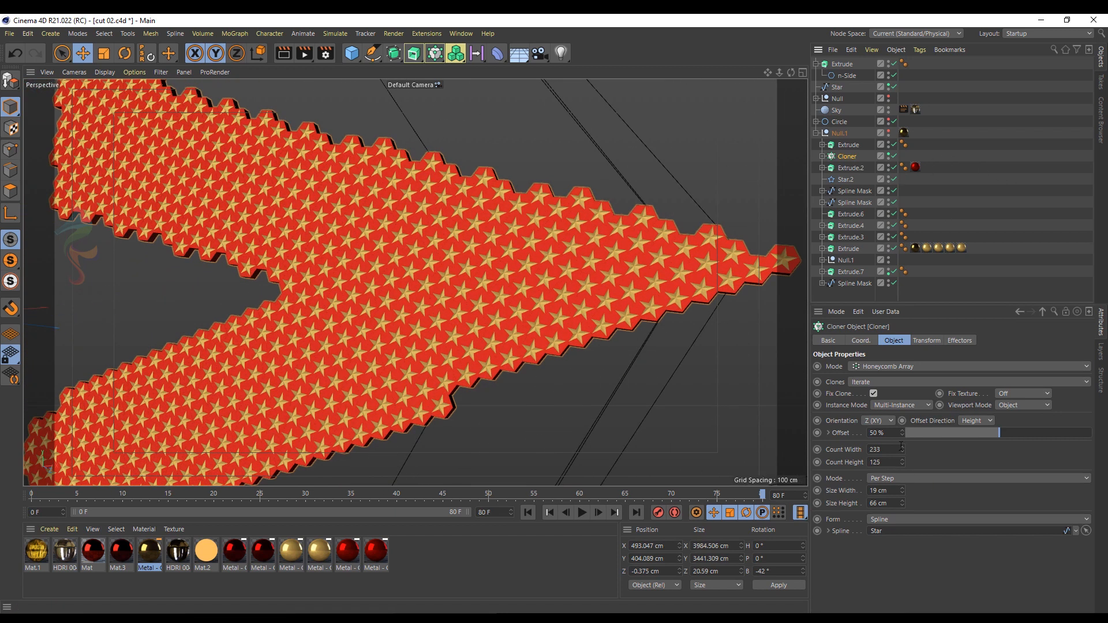
- Disable the reference Cloner and examine its source Null, a bevelled star on an extruded hexagon
{"action": "left_click", "coordinate": [894, 156]}
{"action": "left_click", "coordinate": [822, 156]}
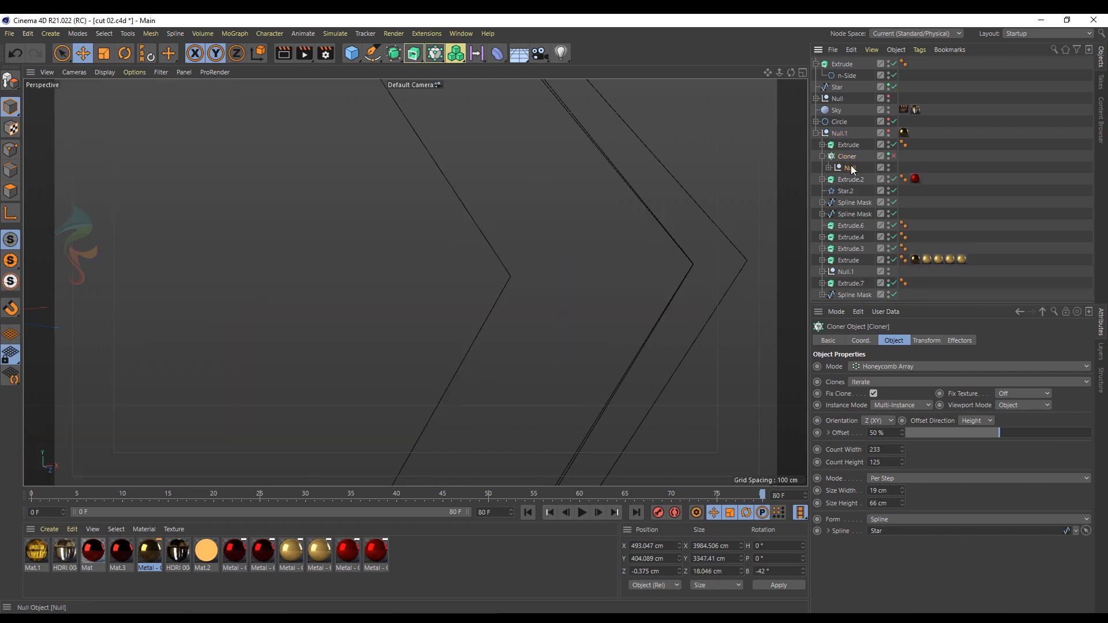
{"action": "left_click", "coordinate": [850, 167]}
{"action": "key", "text": "s"}
{"action": "left_click_drag", "start_coordinate": [521, 305], "coordinate": [480, 260], "text": "alt"}
{"action": "left_click", "coordinate": [829, 167]}
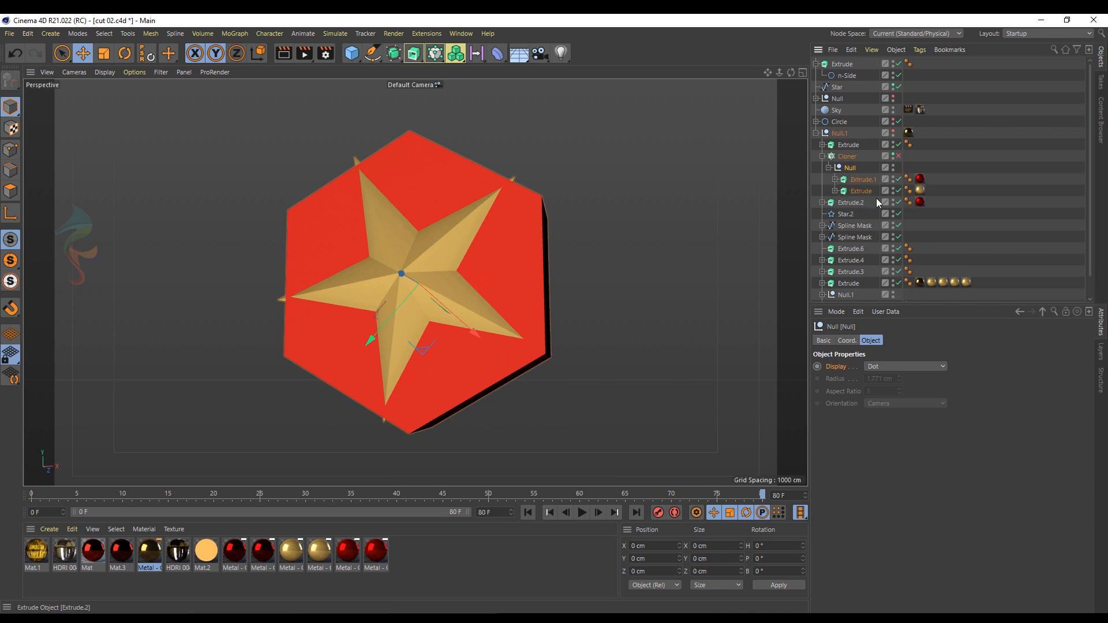
- Add a Star spline at the new hexagon's position and place it in its own Extrude
{"action": "left_click", "coordinate": [843, 64]}
{"action": "key", "text": "o"}
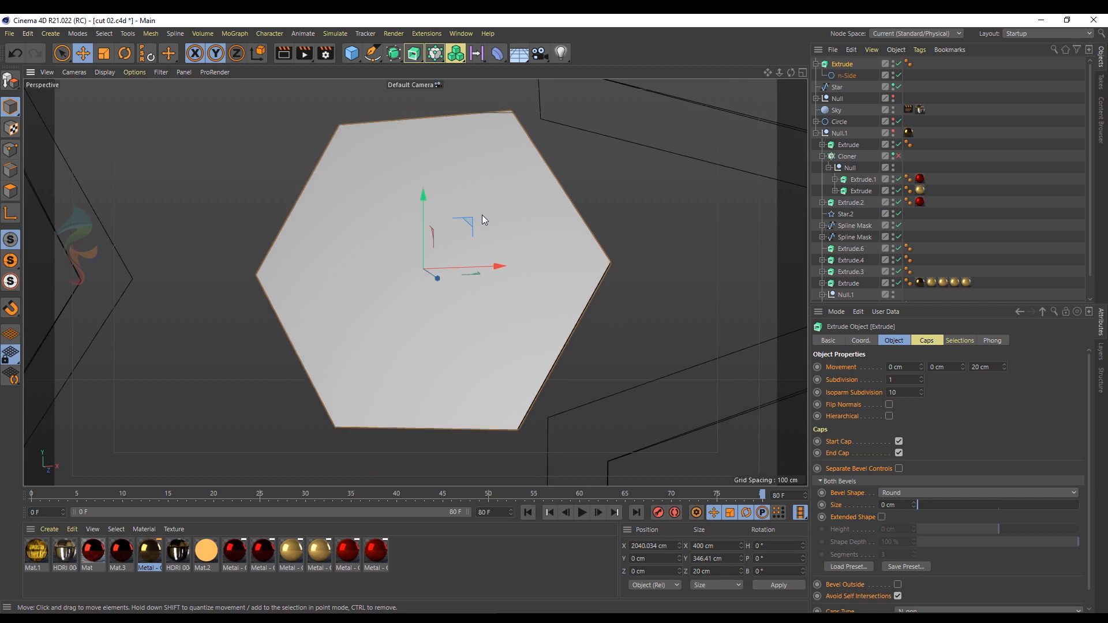
{"action": "left_click", "coordinate": [847, 77]}
{"action": "left_click_drag", "start_coordinate": [373, 54], "coordinate": [571, 72], "text": "alt"}
{"action": "left_click_drag", "start_coordinate": [853, 87], "coordinate": [838, 61]}
{"action": "left_click_drag", "start_coordinate": [414, 54], "coordinate": [483, 70], "text": "alt"}
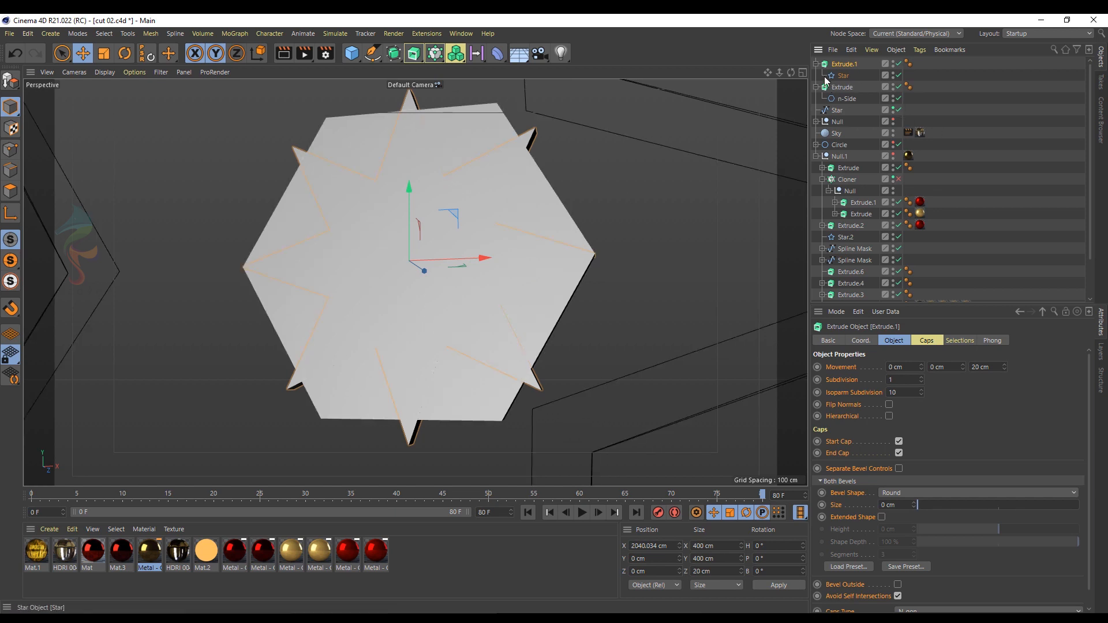
- Give the Star spline 5 points and an outer radius of 165 cm, and move its Extrude forward to Z about -24.7 cm
{"action": "left_click", "coordinate": [843, 76]}
{"action": "type", "text": "5"}
{"action": "key", "text": "Return"}
{"action": "left_click", "coordinate": [844, 64]}
{"action": "mouse_move", "coordinate": [364, 233]}
{"action": "left_mouse_down", "text": "alt"}
{"action": "mouse_move", "coordinate": [399, 245]}
{"action": "mouse_move", "coordinate": [381, 244]}
{"action": "left_mouse_up", "text": "alt"}
{"action": "left_click", "coordinate": [841, 77]}
{"action": "mouse_move", "coordinate": [919, 381]}
{"action": "left_mouse_down"}
{"action": "mouse_move", "coordinate": [919, 401]}
{"action": "mouse_move", "coordinate": [919, 379]}
{"action": "left_mouse_up"}
{"action": "left_click_drag", "start_coordinate": [531, 263], "coordinate": [556, 268], "text": "alt"}
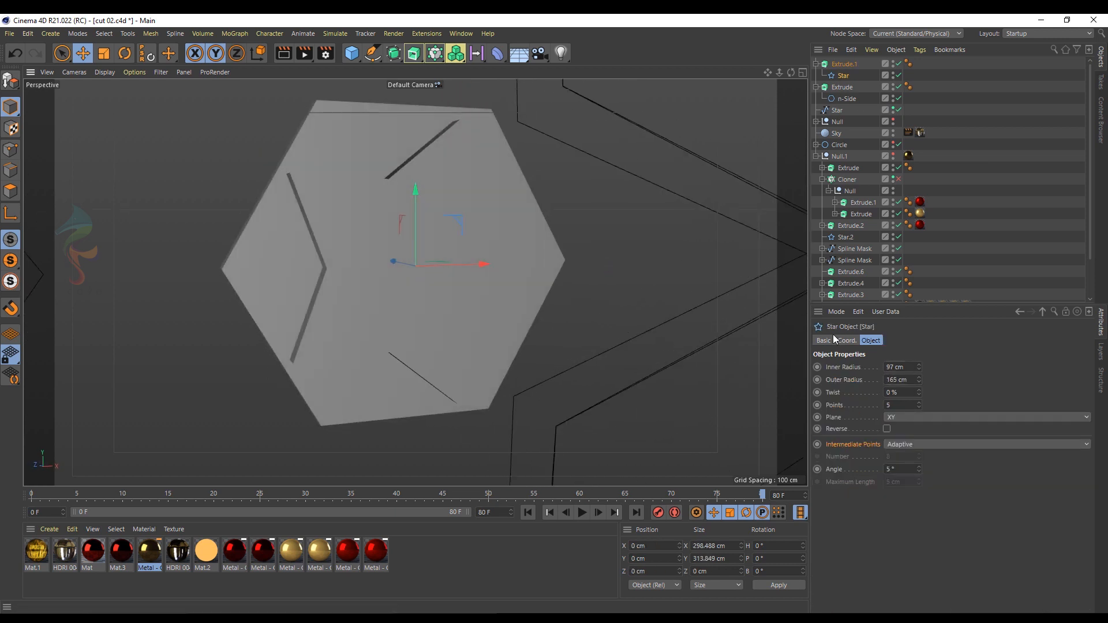
- Give the star's Extrude a Curve-shaped bevel with a size of 100 cm so it rises to a point
{"action": "left_click", "coordinate": [845, 64]}
{"action": "left_click", "coordinate": [926, 340]}
{"action": "left_click", "coordinate": [900, 419]}
{"action": "left_click", "coordinate": [899, 442]}
{"action": "left_click_drag", "start_coordinate": [919, 430], "coordinate": [1099, 434]}
{"action": "left_click_drag", "start_coordinate": [537, 260], "coordinate": [501, 256], "text": "alt"}
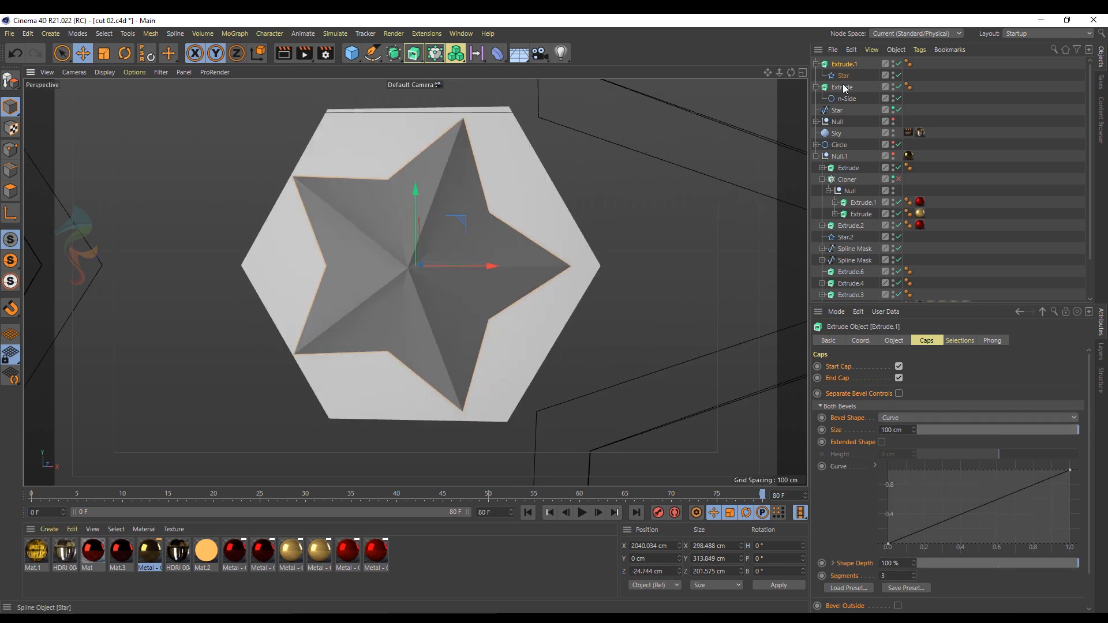
- Reduce the Star spline's outer radius to 146 cm and shrink its inner radius to slim the arms
{"action": "left_click", "coordinate": [844, 76]}
{"action": "left_click_drag", "start_coordinate": [919, 380], "coordinate": [918, 379]}
{"action": "mouse_move", "coordinate": [918, 368]}
{"action": "left_mouse_down"}
{"action": "mouse_move", "coordinate": [919, 403]}
{"action": "mouse_move", "coordinate": [919, 373]}
{"action": "left_mouse_up"}
{"action": "left_click_drag", "start_coordinate": [522, 254], "coordinate": [564, 256], "text": "alt"}
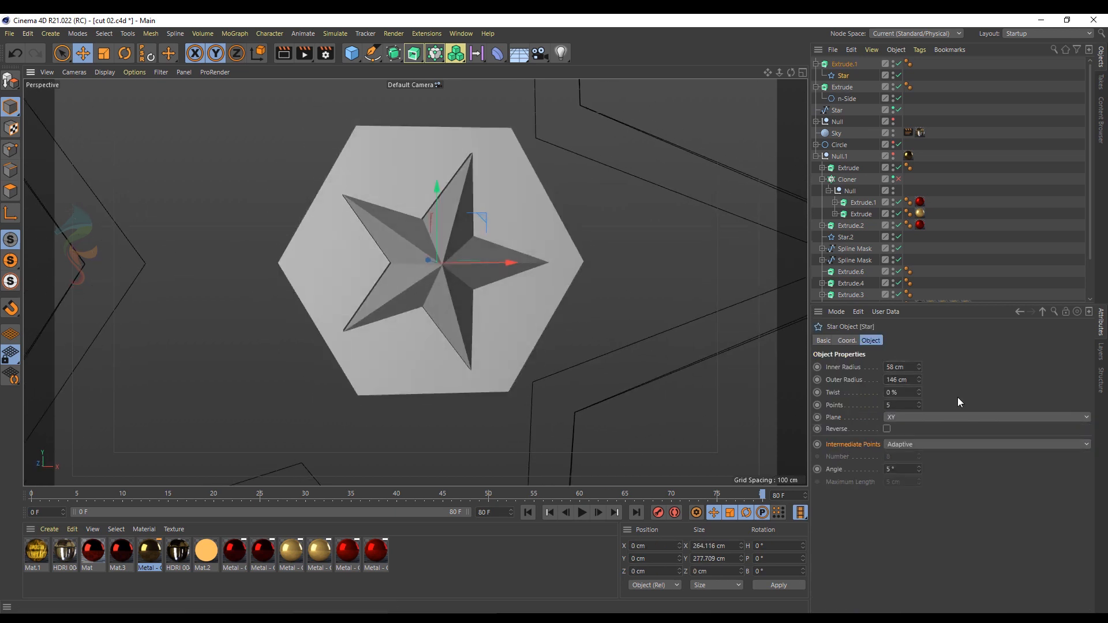
{"action": "left_click_drag", "start_coordinate": [919, 368], "coordinate": [918, 371]}
{"action": "scroll", "coordinate": [507, 265], "scroll_direction": "down", "scroll_amount": 3}
{"action": "mouse_move", "coordinate": [507, 266]}
{"action": "left_mouse_down", "text": "alt"}
{"action": "mouse_move", "coordinate": [504, 253]}
{"action": "mouse_move", "coordinate": [517, 252]}
{"action": "left_mouse_up", "text": "alt"}
- Group the star and hexagon Extrudes into one Null
{"action": "left_click", "coordinate": [816, 64]}
{"action": "left_click", "coordinate": [816, 75]}
{"action": "left_click", "coordinate": [836, 76]}
{"action": "left_click", "coordinate": [837, 65], "text": "shift"}
{"action": "key", "text": "alt+g"}
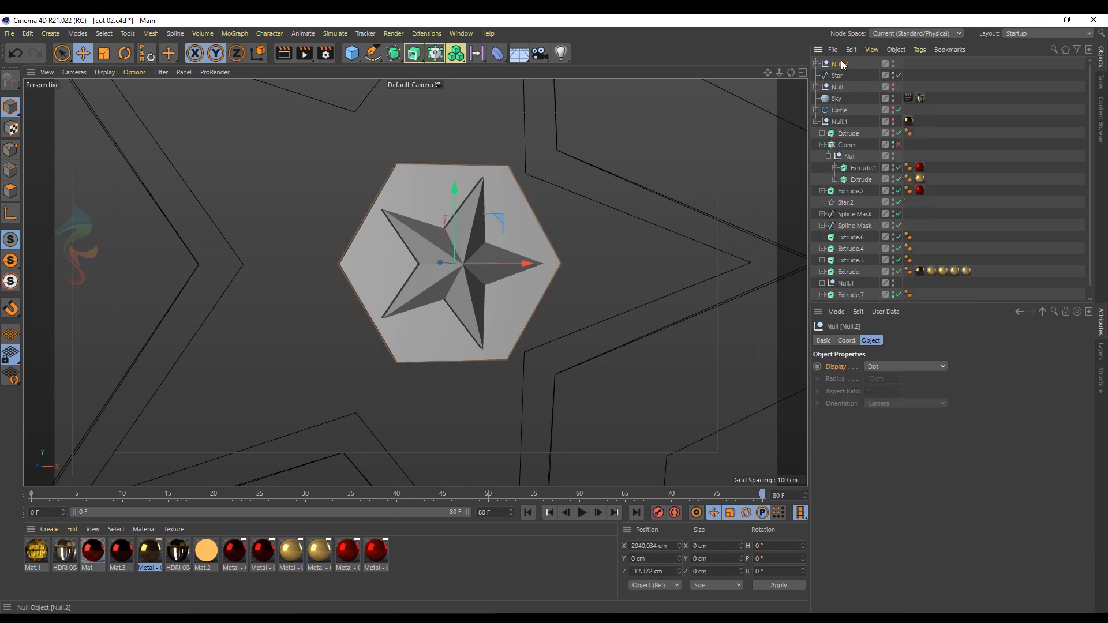
- Scale the star-and-hexagon Null down to a small tile inside the star outlines
{"action": "scroll", "coordinate": [490, 200], "scroll_direction": "down", "scroll_amount": 8}
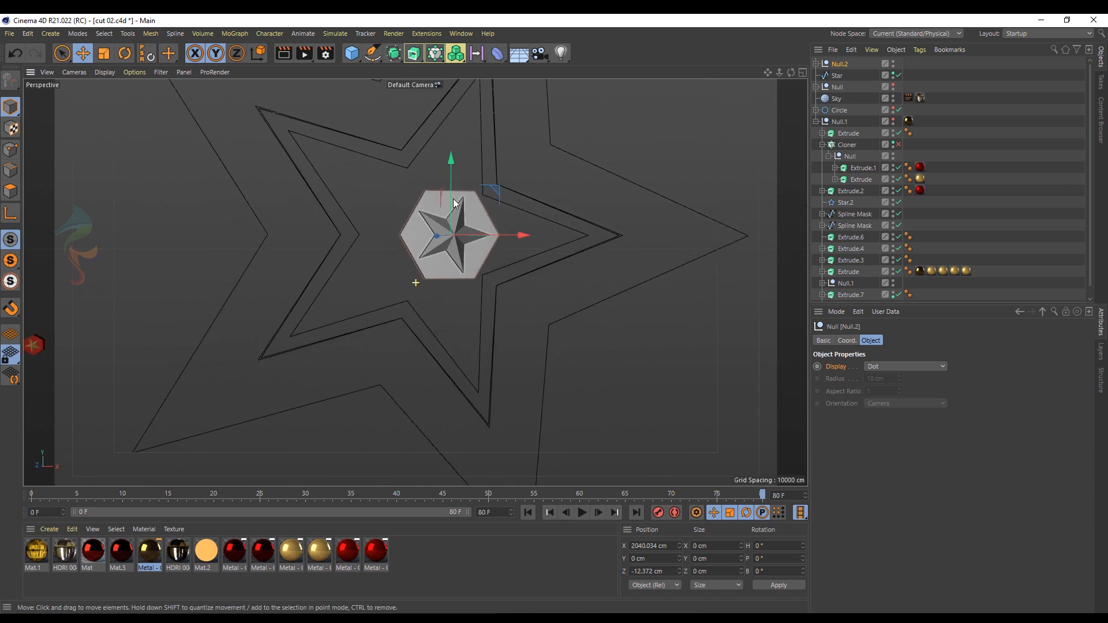
{"action": "key", "text": "t"}
{"action": "left_click_drag", "start_coordinate": [361, 321], "coordinate": [25, 290]}
{"action": "key", "text": "e"}
{"action": "scroll", "coordinate": [420, 257], "scroll_direction": "up", "scroll_amount": 6}
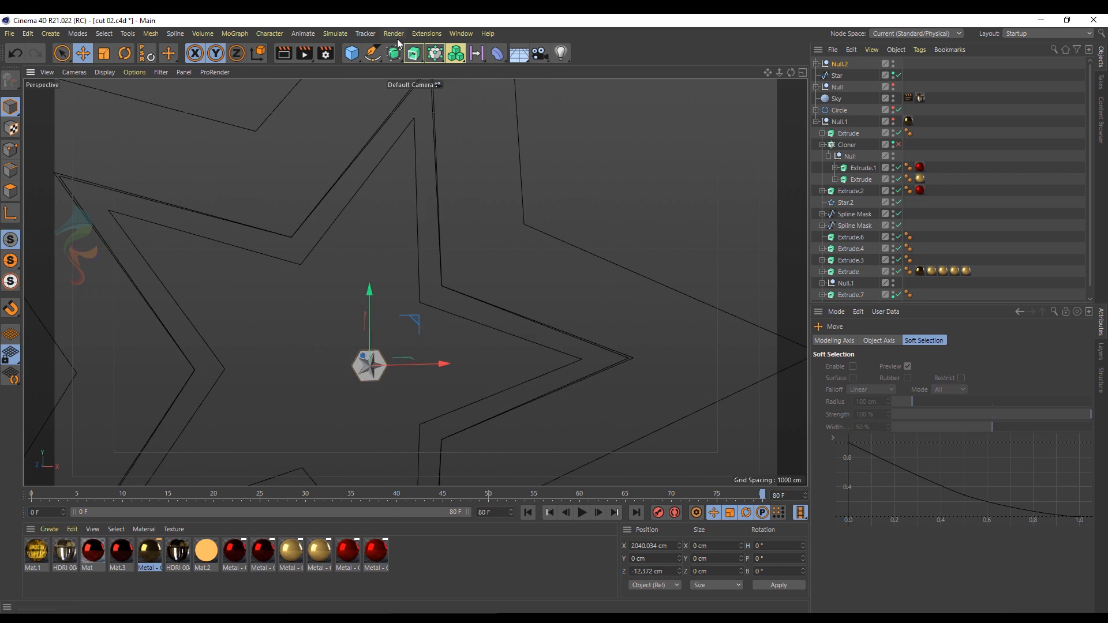
- Put the tile's Null into a new Cloner and set the Cloner's mode to Honeycomb Array
{"action": "left_click_drag", "start_coordinate": [435, 53], "coordinate": [472, 75]}
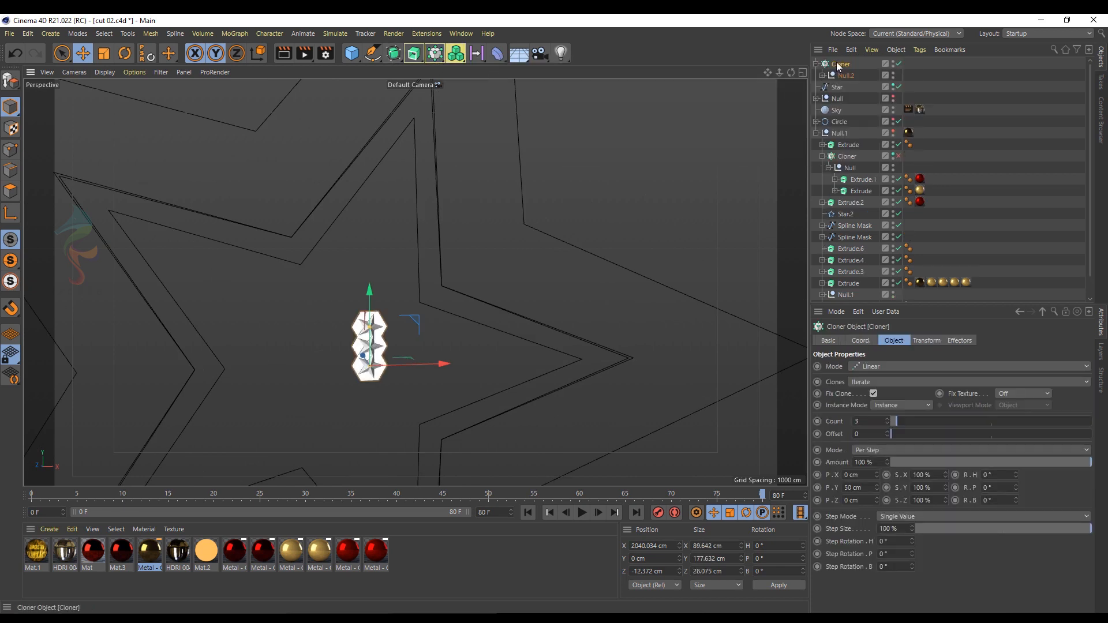
{"action": "left_click", "coordinate": [874, 366]}
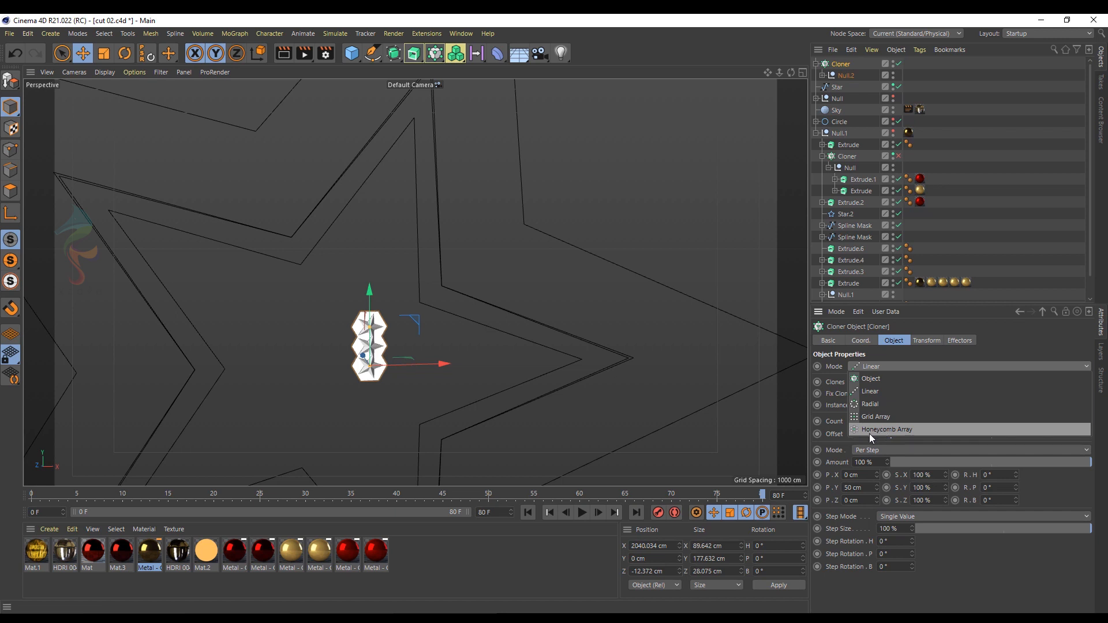
{"action": "left_click", "coordinate": [869, 434]}
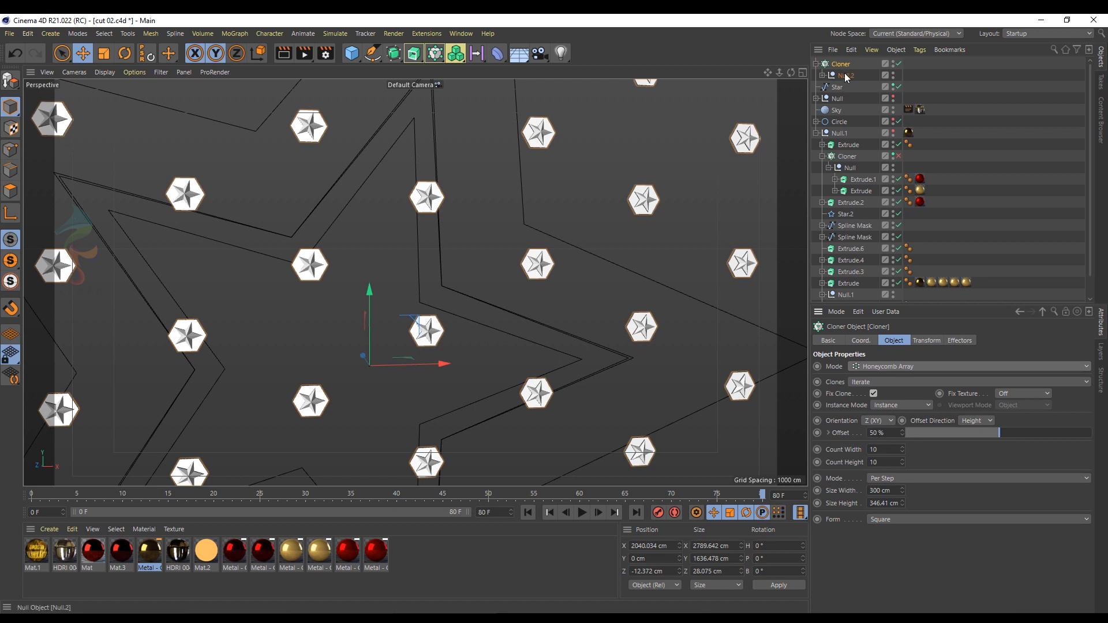
- Set the Cloner's form to Spline and assign the outlined Star spline as its boundary
{"action": "left_click", "coordinate": [890, 520]}
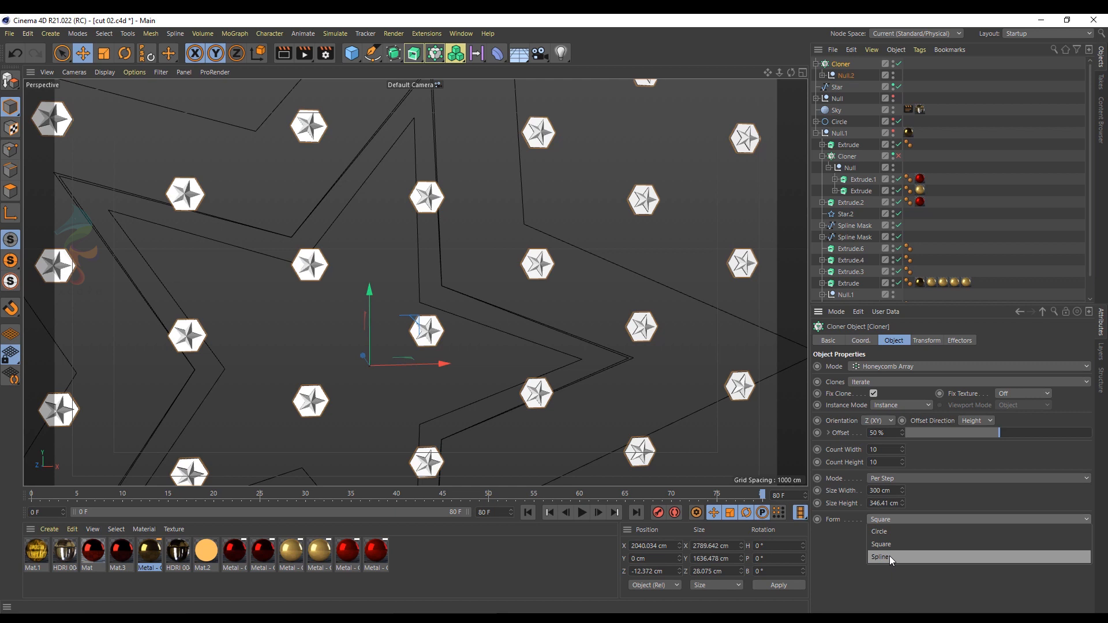
{"action": "left_click", "coordinate": [889, 556]}
{"action": "left_click_drag", "start_coordinate": [837, 87], "coordinate": [916, 529]}
{"action": "scroll", "coordinate": [515, 230], "scroll_direction": "down", "scroll_amount": 5}
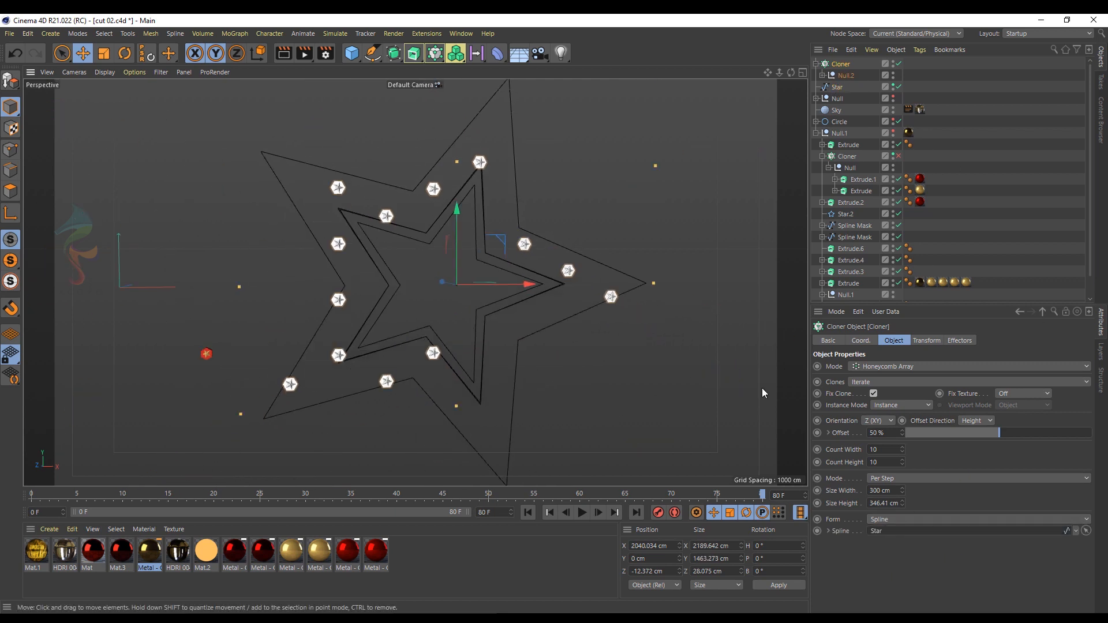
- Copy the reference Cloner's counts to the new Cloner: Count Width 233 and Count Height 125
{"action": "left_click_drag", "start_coordinate": [902, 451], "coordinate": [902, 378]}
{"action": "key", "text": "ctrl+z"}
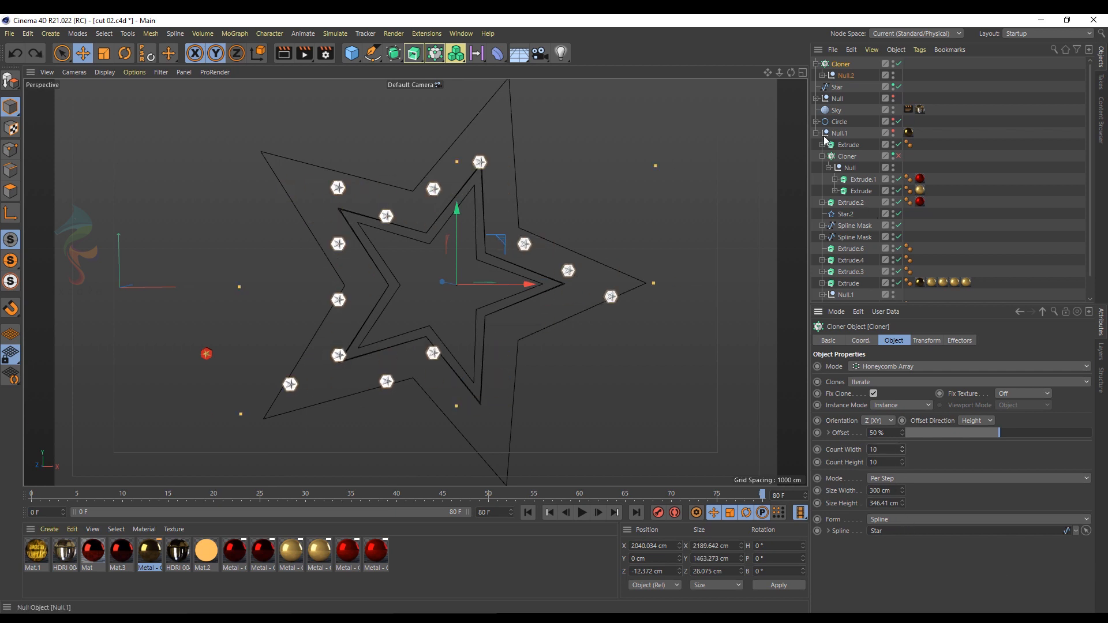
{"action": "left_click", "coordinate": [830, 168]}
{"action": "left_click", "coordinate": [847, 156]}
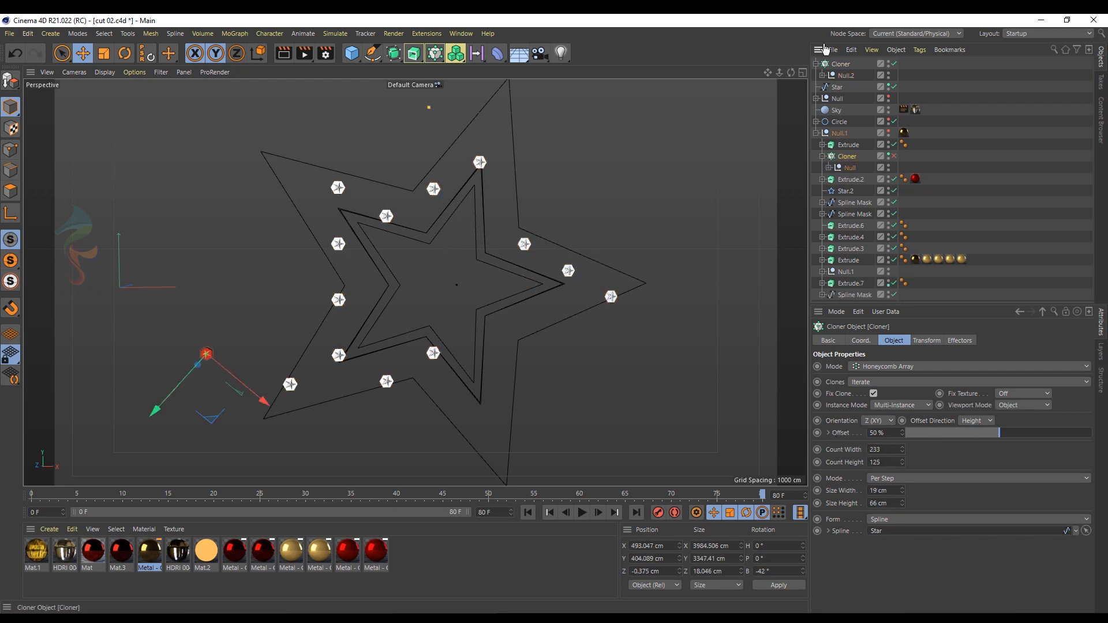
{"action": "left_click", "coordinate": [840, 65]}
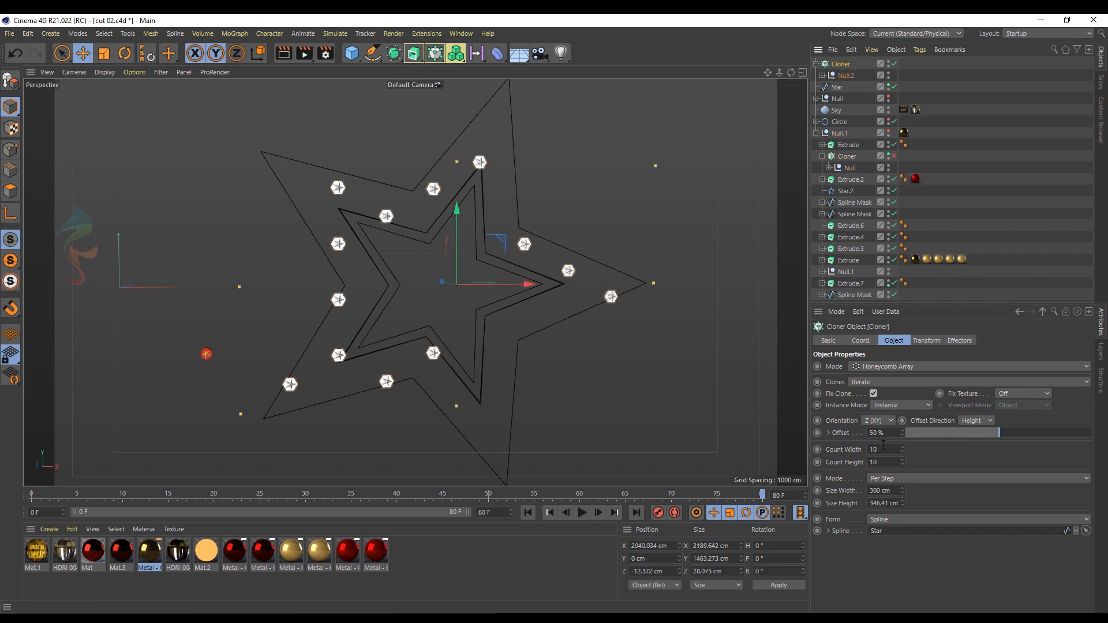
{"action": "left_click", "coordinate": [845, 158]}
{"action": "left_click", "coordinate": [841, 64]}
{"action": "left_click", "coordinate": [882, 449]}
{"action": "type", "text": "233"}
{"action": "key", "text": "Return"}
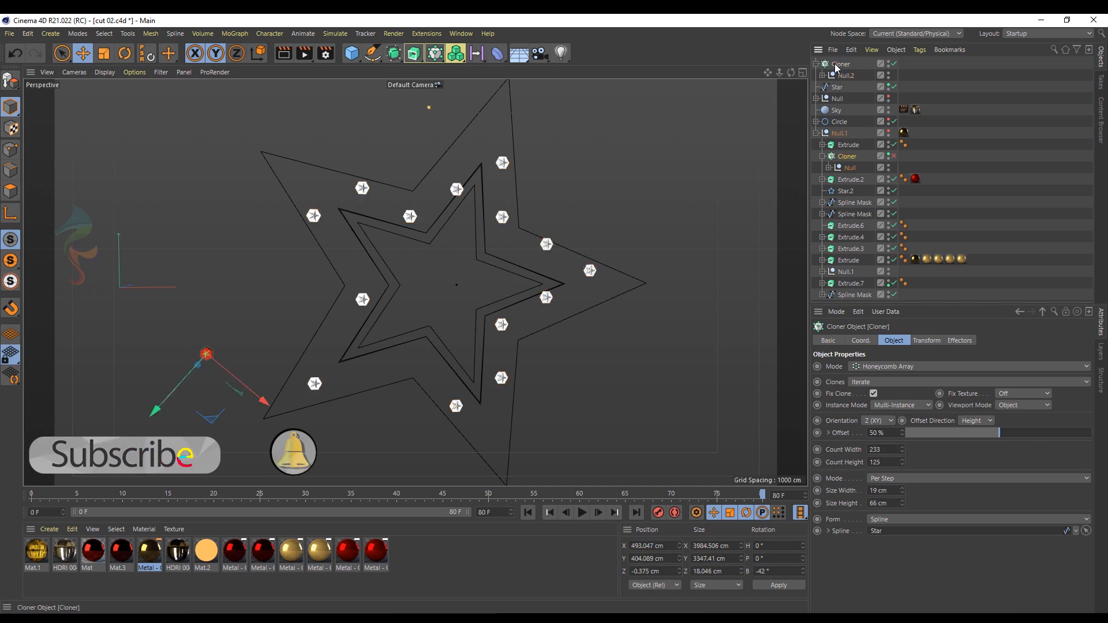
{"action": "double_click", "coordinate": [893, 461]}
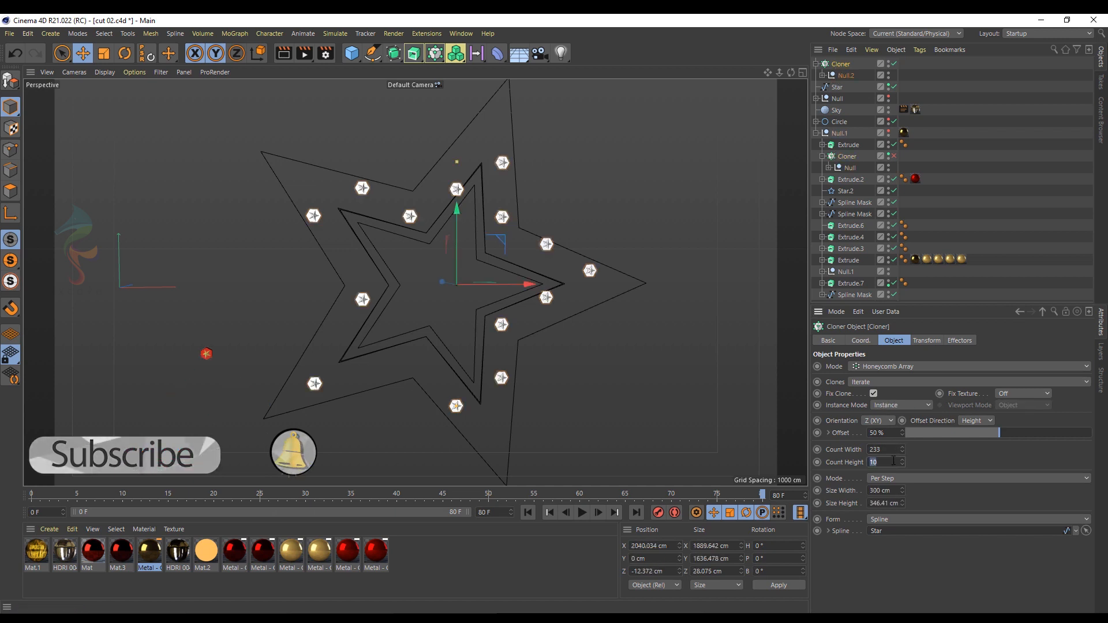
{"action": "type", "text": "125"}
{"action": "key", "text": "Return"}
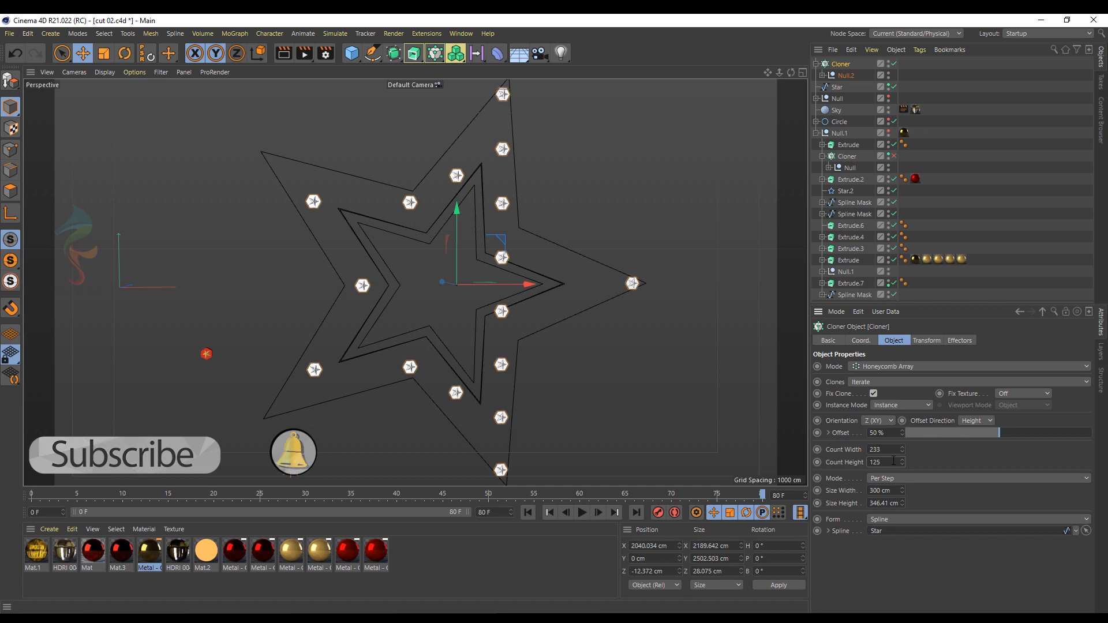
- Match the new Cloner's spacing to the reference with Size Width 19 cm and Size Height 66 cm
{"action": "left_click", "coordinate": [848, 158]}
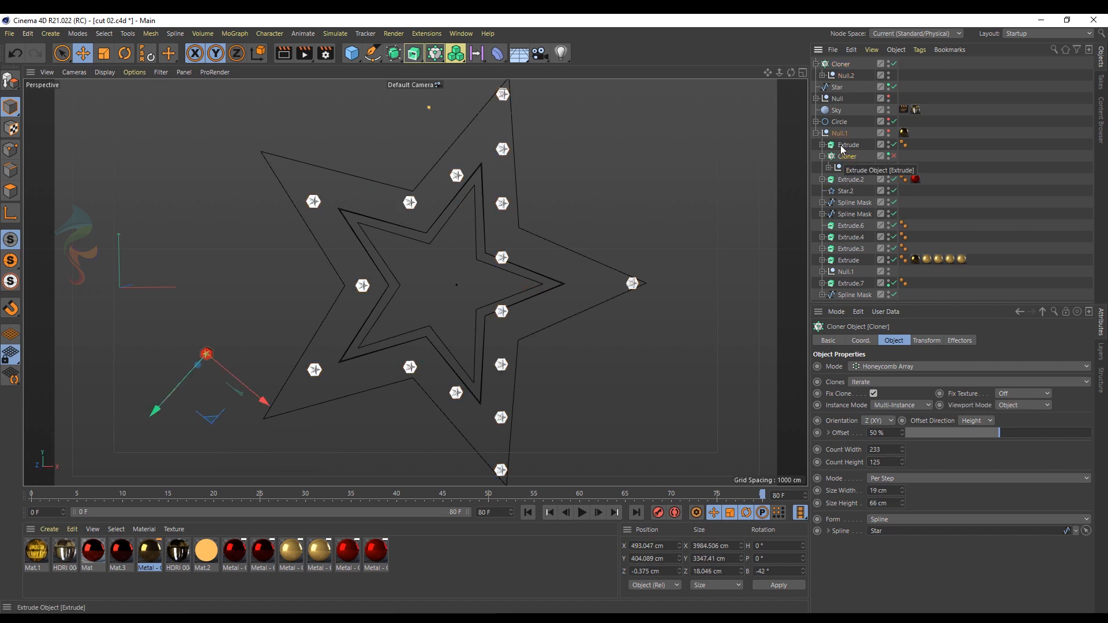
{"action": "left_click", "coordinate": [840, 65]}
{"action": "left_click", "coordinate": [887, 490]}
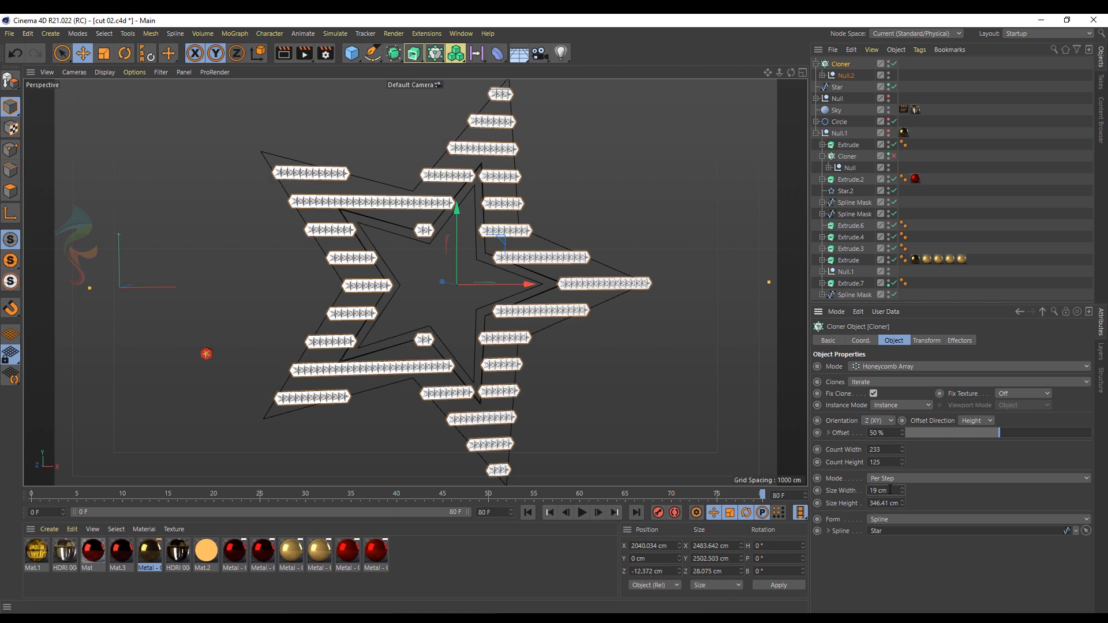
{"action": "left_click", "coordinate": [886, 503]}
{"action": "type", "text": "66"}
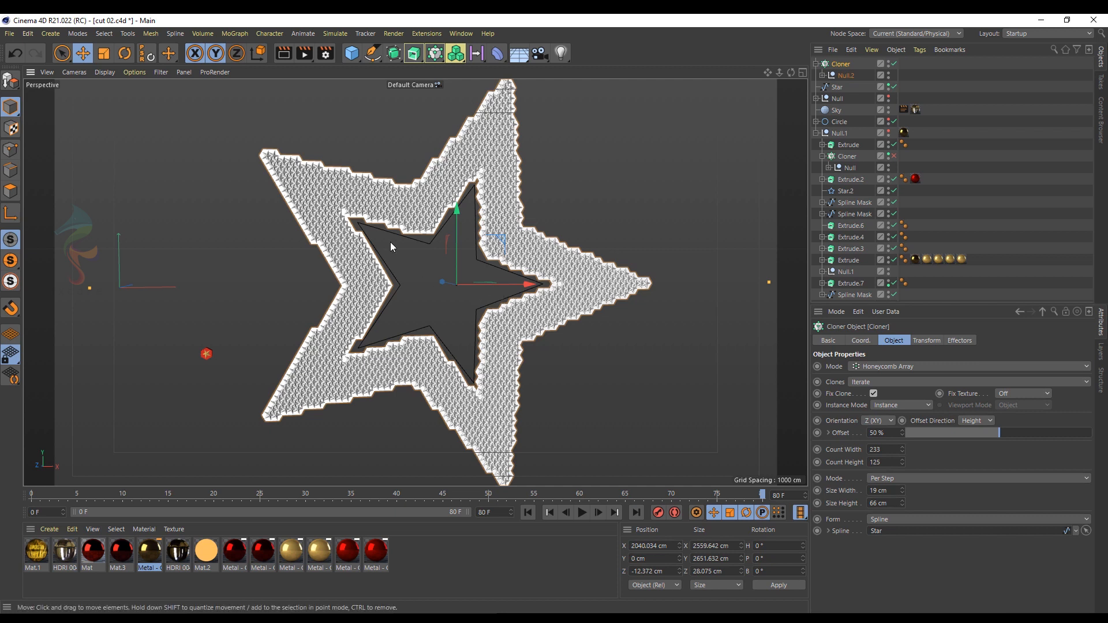
- Scale the Cloner's clones to 0.5 in X, Y and Z
{"action": "scroll", "coordinate": [397, 244], "scroll_direction": "up", "scroll_amount": 5}
{"action": "left_click_drag", "start_coordinate": [421, 275], "coordinate": [546, 227], "text": "alt"}
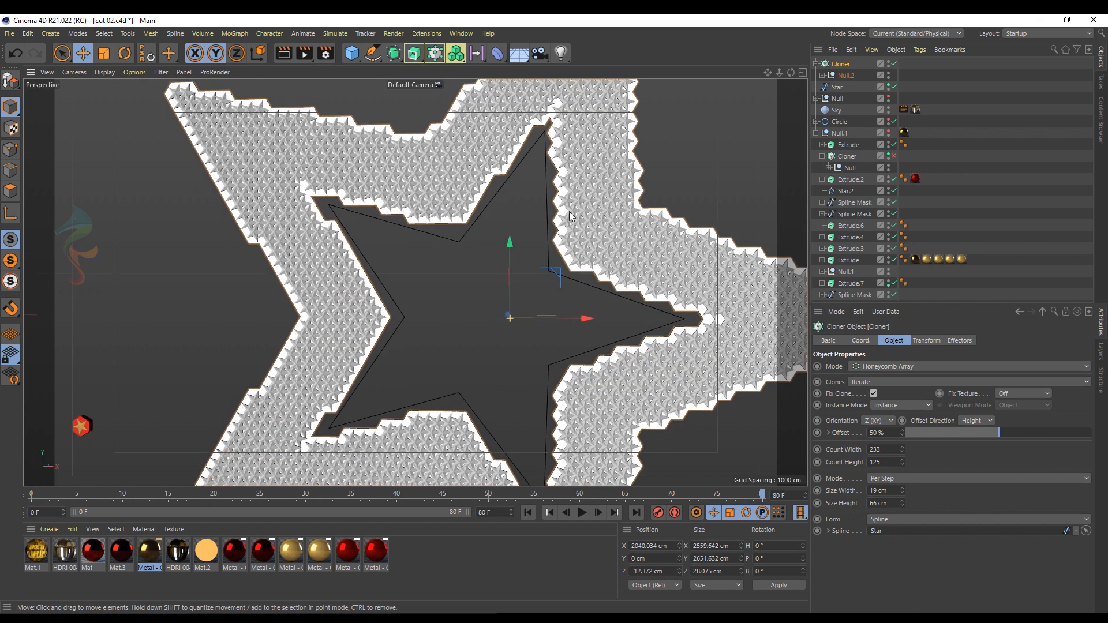
{"action": "left_click", "coordinate": [927, 340]}
{"action": "type", "text": ".5"}
{"action": "key", "text": "Tab"}
{"action": "type", "text": ".5"}
{"action": "key", "text": "Tab"}
{"action": "type", "text": ".5"}
{"action": "key", "text": "Return"}
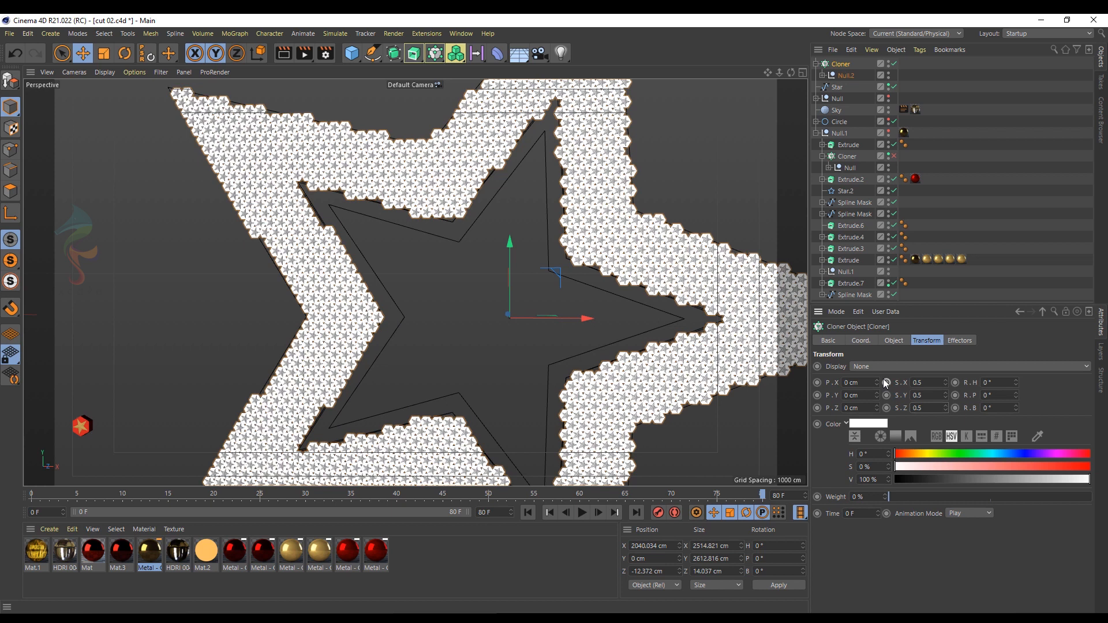
- Apply the gold metal material to the tile's star Extrude and the red Metal - Gold.4 material to its hexagon Extrude
{"action": "left_click_drag", "start_coordinate": [261, 250], "coordinate": [274, 253], "text": "alt"}
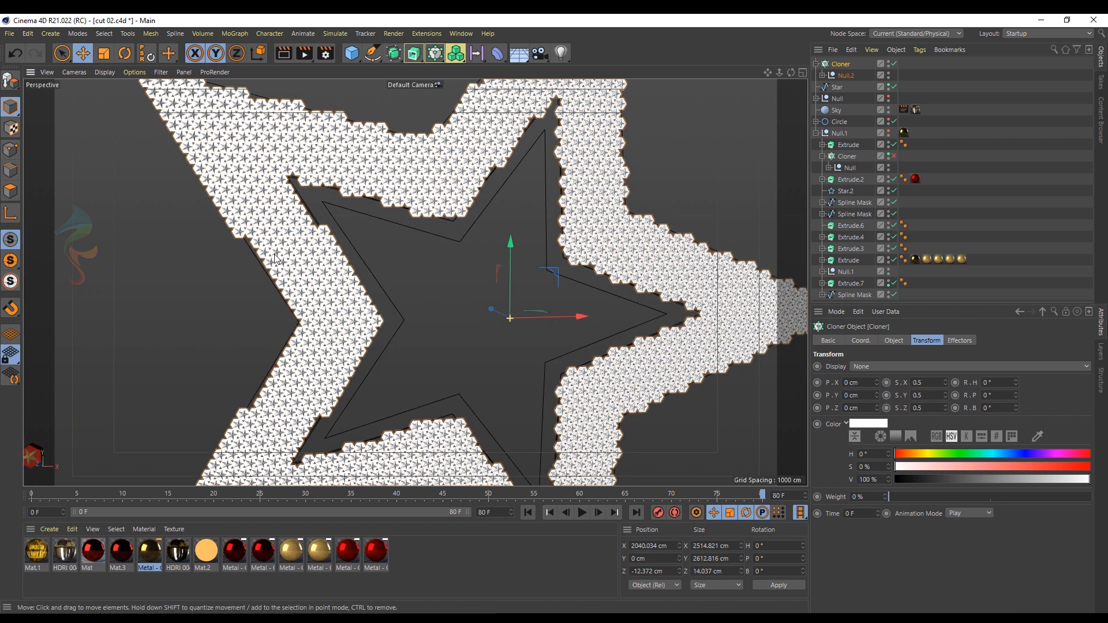
{"action": "left_click", "coordinate": [823, 75]}
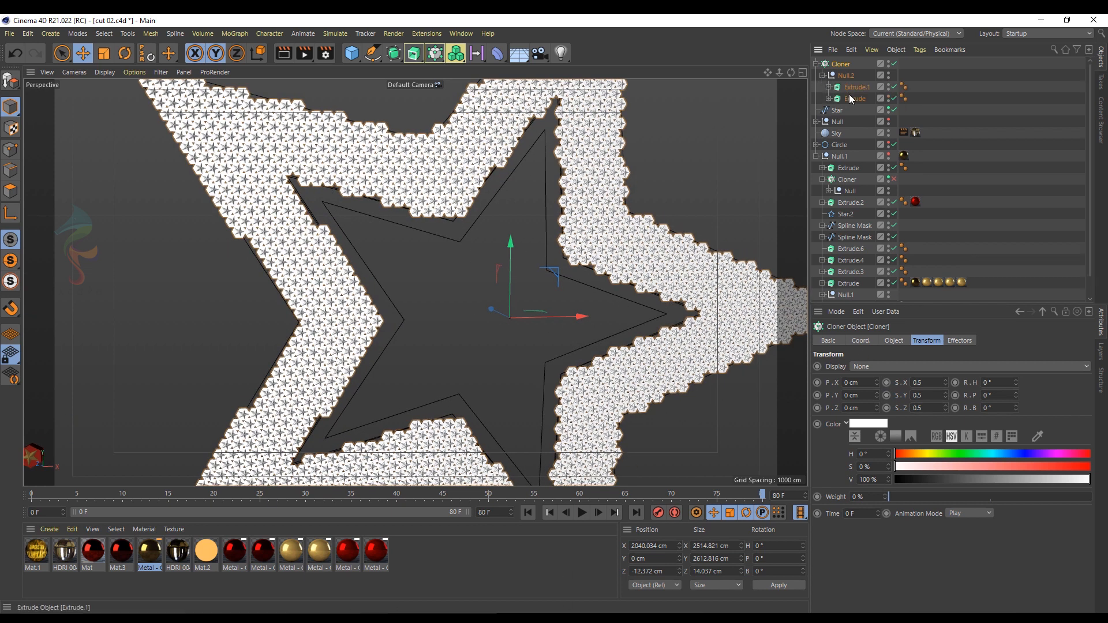
{"action": "left_click_drag", "start_coordinate": [619, 328], "coordinate": [854, 101]}
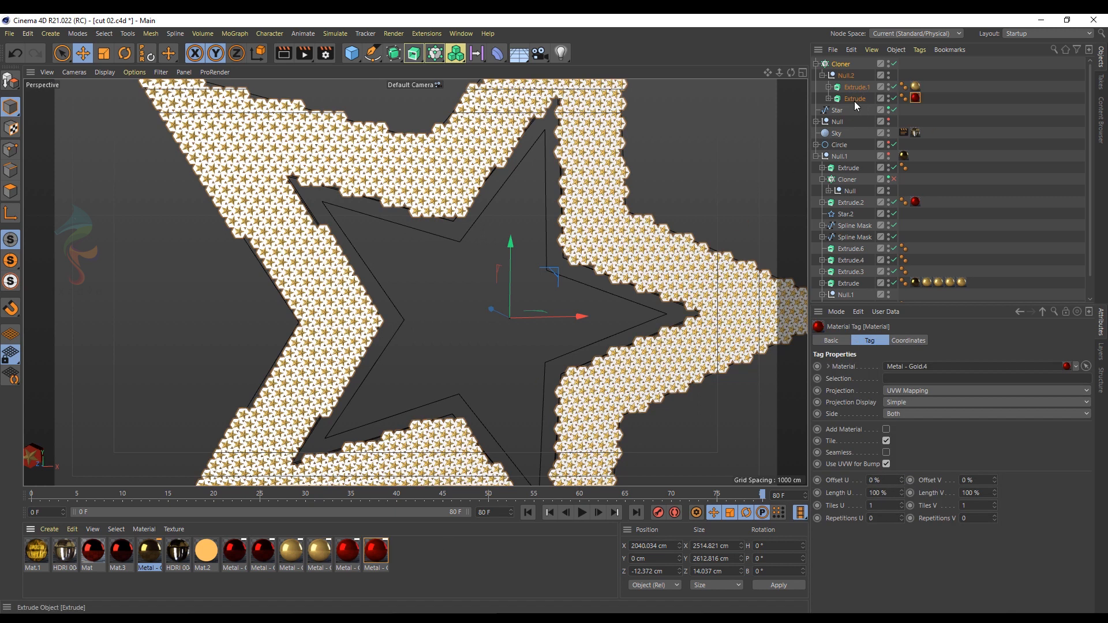
{"action": "left_click", "coordinate": [440, 235]}
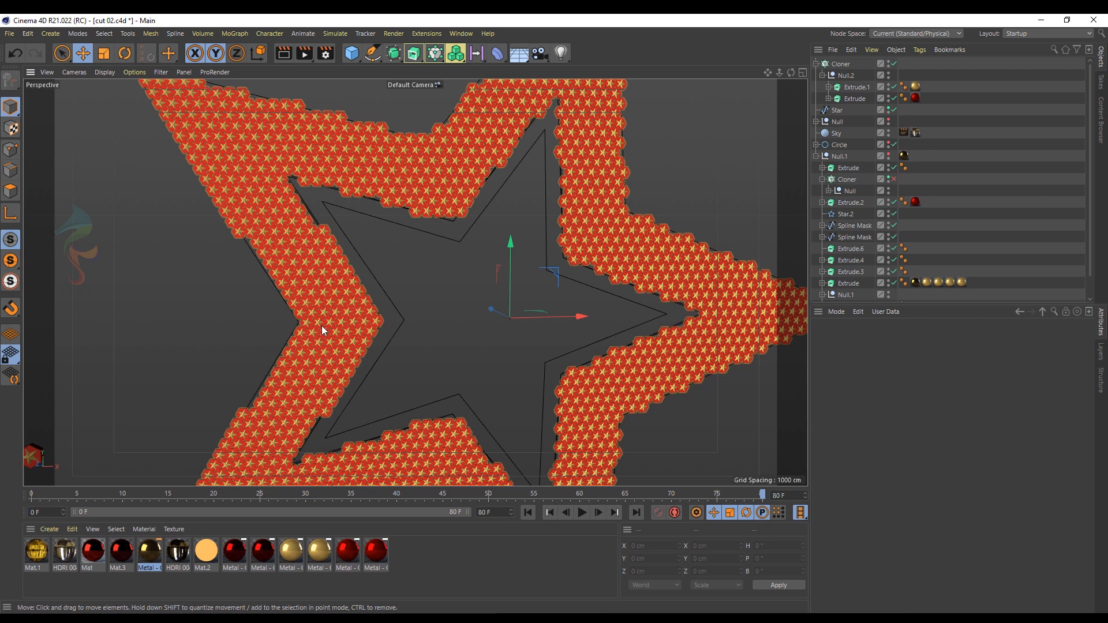
- Move the honeycomb Cloner to about X 2023 cm and Y 61 cm, and dismiss the USB notification
{"action": "scroll", "coordinate": [321, 325], "scroll_direction": "up", "scroll_amount": 5}
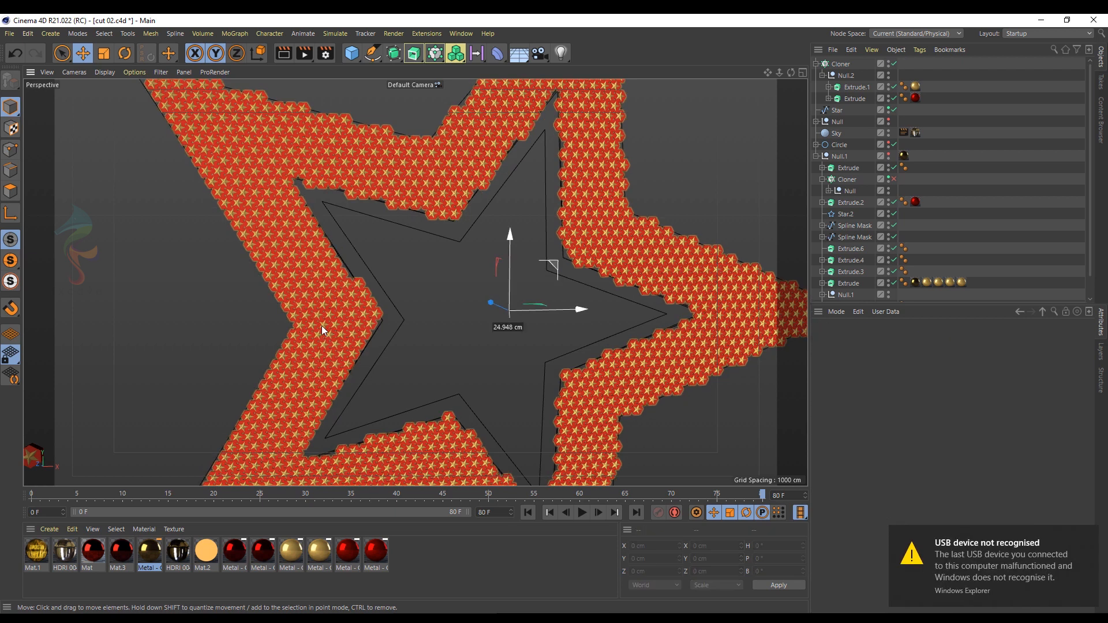
{"action": "left_click", "coordinate": [1088, 537]}
{"action": "left_click_drag", "start_coordinate": [431, 271], "coordinate": [425, 245]}
{"action": "left_click", "coordinate": [456, 236]}
{"action": "scroll", "coordinate": [379, 269], "scroll_direction": "up", "scroll_amount": 3}
{"action": "left_click", "coordinate": [841, 64]}
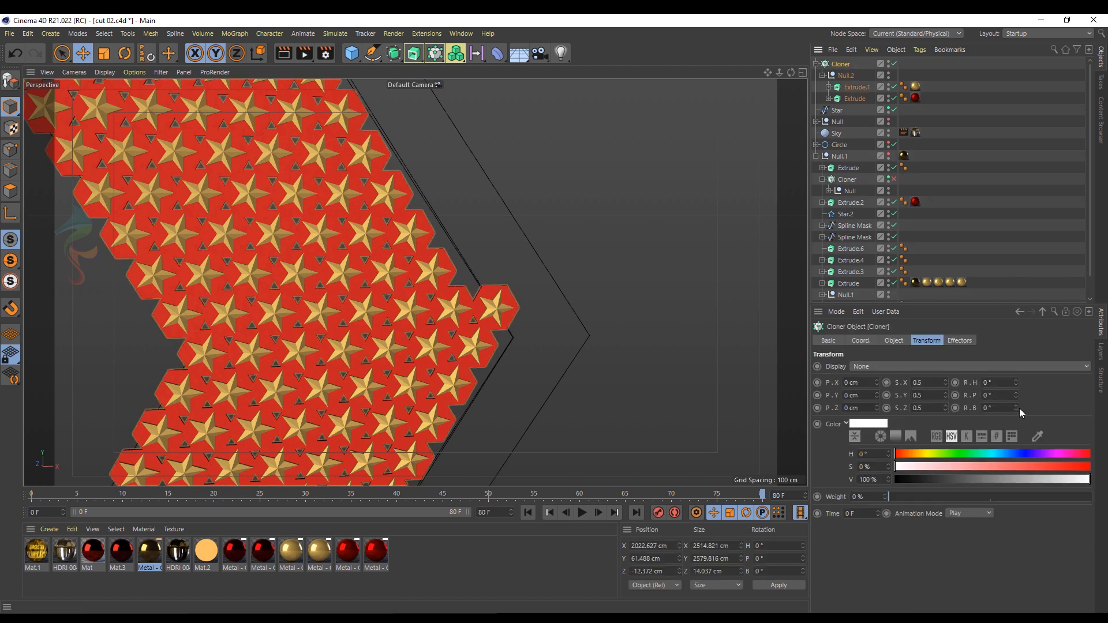
- Rotate the honeycomb Cloner's clones to a bank of -27° and set their X, Y and Z scale to 0.5
{"action": "left_click_drag", "start_coordinate": [1016, 410], "coordinate": [1016, 388]}
{"action": "left_click", "coordinate": [846, 180]}
{"action": "left_click", "coordinate": [840, 64]}
{"action": "left_click_drag", "start_coordinate": [945, 397], "coordinate": [946, 411]}
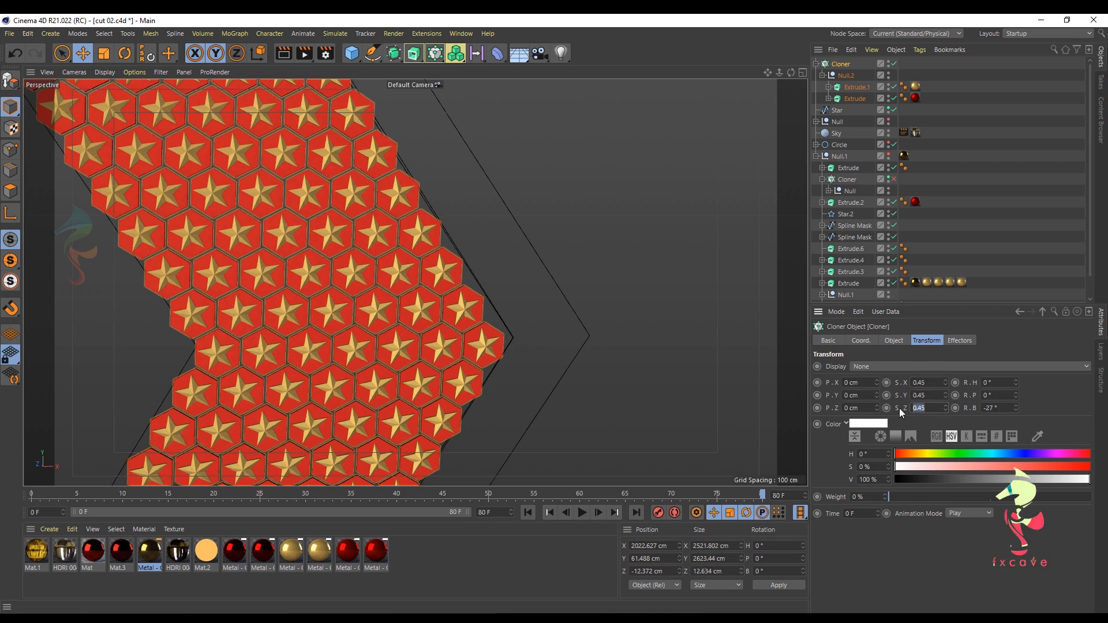
{"action": "type", "text": "0.5"}
{"action": "key", "text": "Return"}
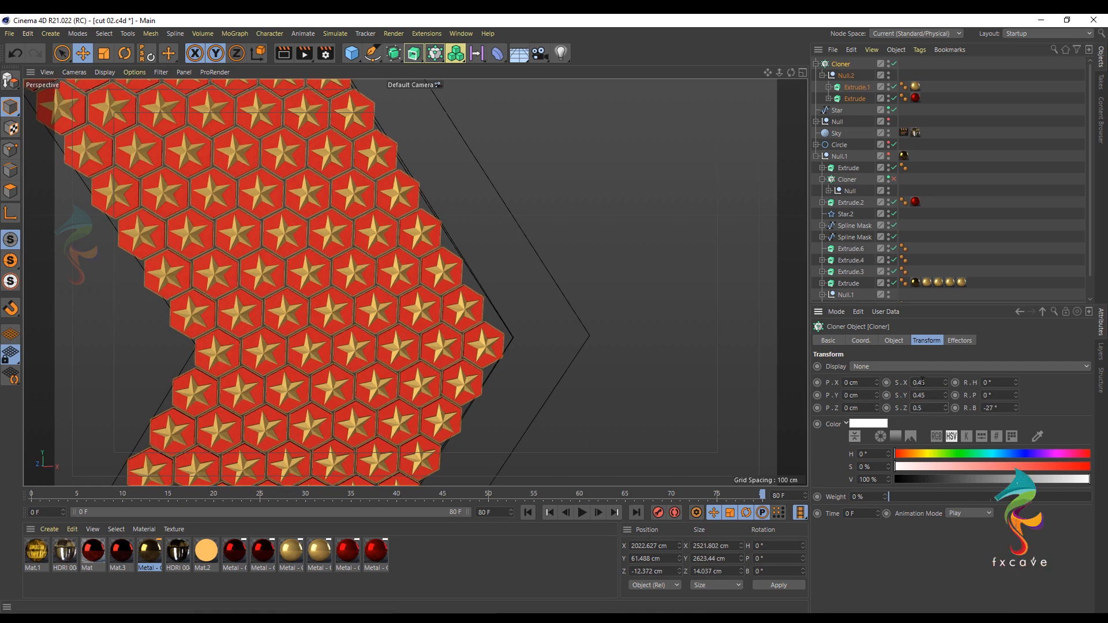
{"action": "key", "text": "Return"}
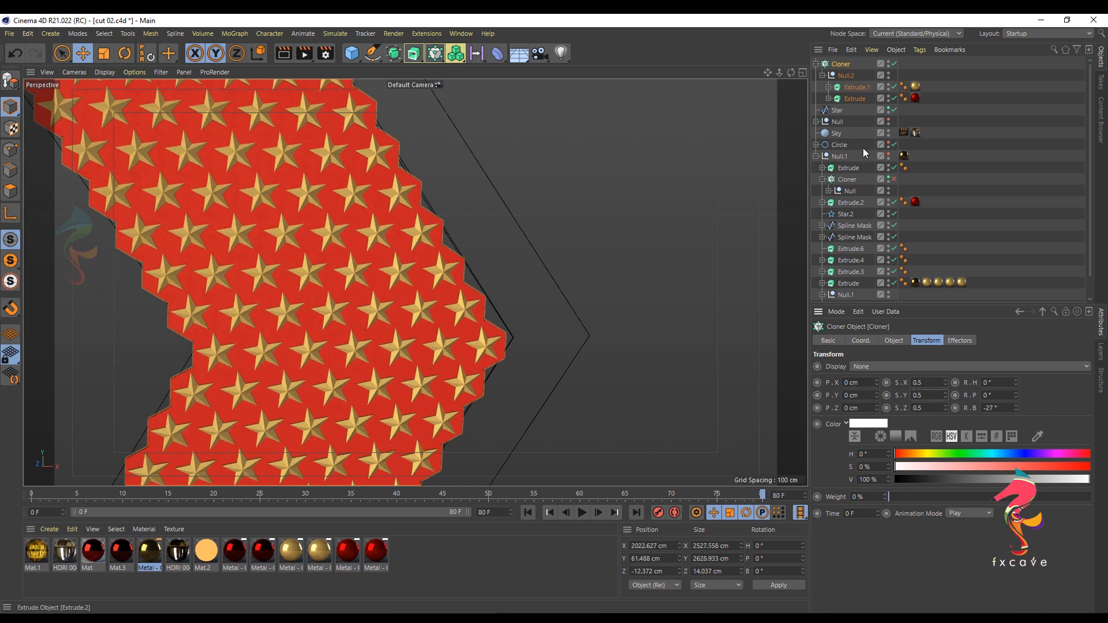
- Place the honeycomb Cloner and the Star spline inside the star's Null, make the Null visible, and enable Extrude.4
{"action": "left_click", "coordinate": [816, 64]}
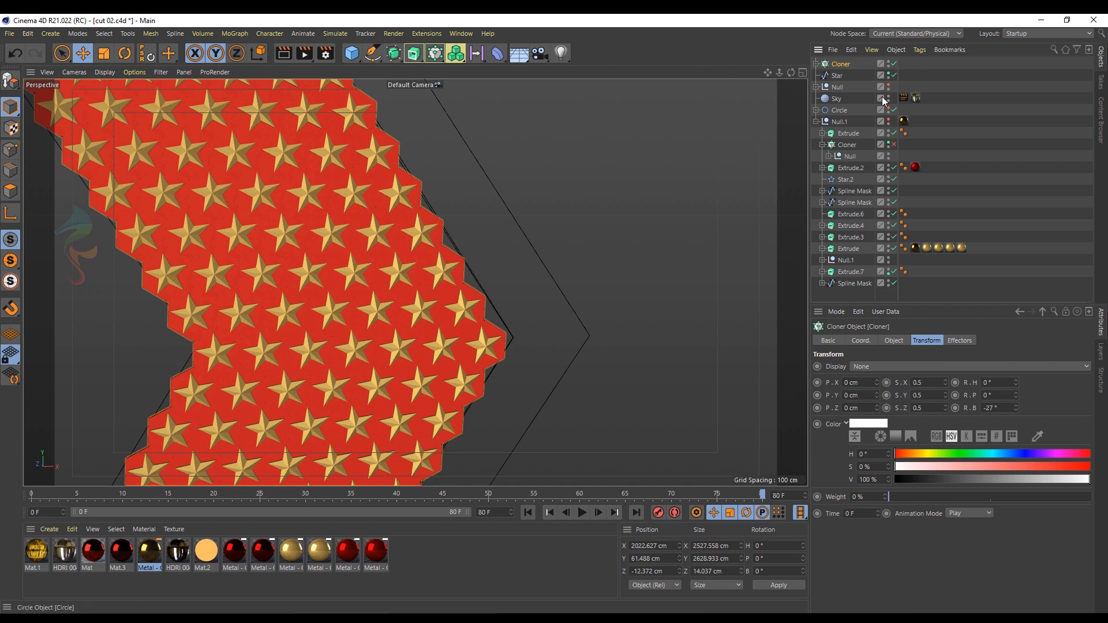
{"action": "left_click_drag", "start_coordinate": [839, 89], "coordinate": [840, 80]}
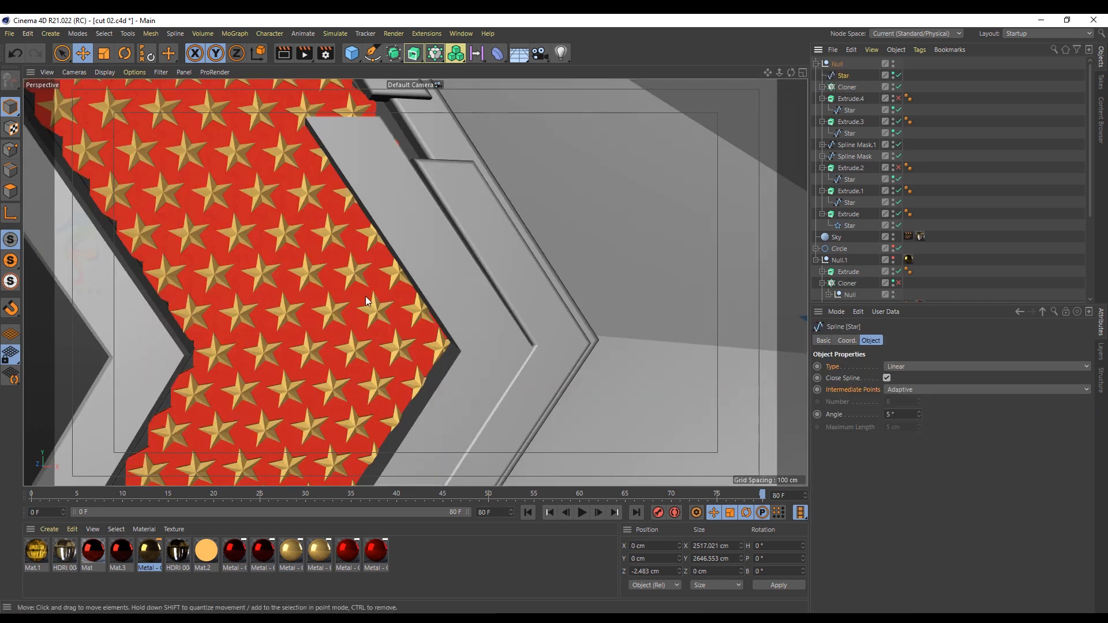
{"action": "scroll", "coordinate": [354, 302], "scroll_direction": "down", "scroll_amount": 5}
{"action": "scroll", "coordinate": [353, 304], "scroll_direction": "down", "scroll_amount": 8}
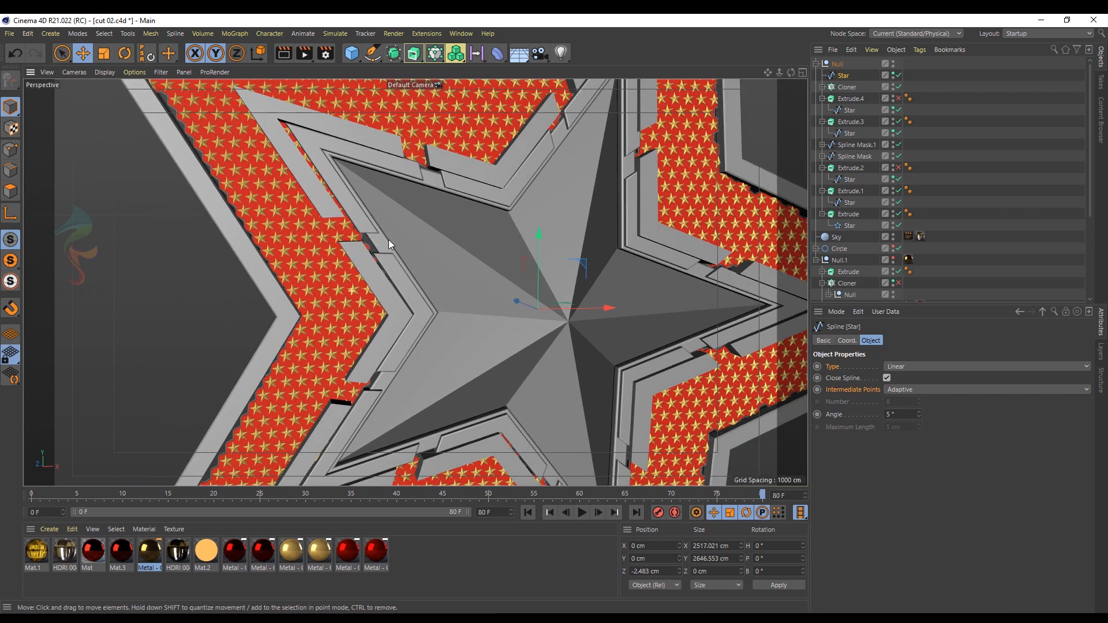
{"action": "scroll", "coordinate": [389, 240], "scroll_direction": "down", "scroll_amount": 1}
{"action": "middle_click_drag", "start_coordinate": [389, 240], "coordinate": [293, 208], "text": "alt"}
{"action": "left_click_drag", "start_coordinate": [534, 240], "coordinate": [479, 214], "text": "alt"}
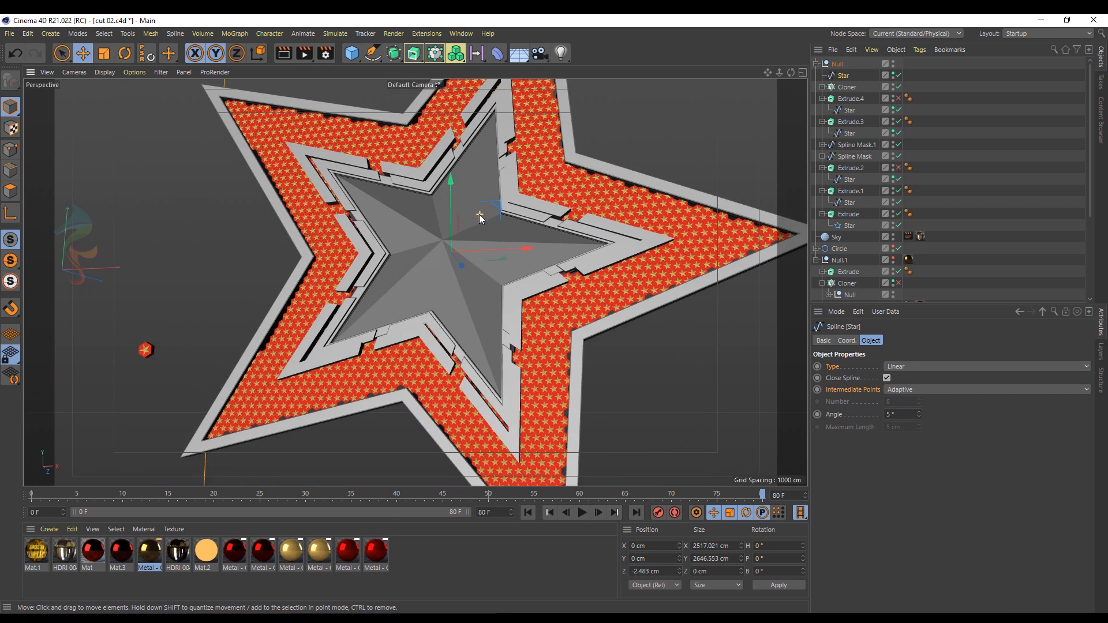
{"action": "left_click_drag", "start_coordinate": [560, 227], "coordinate": [522, 196], "text": "alt"}
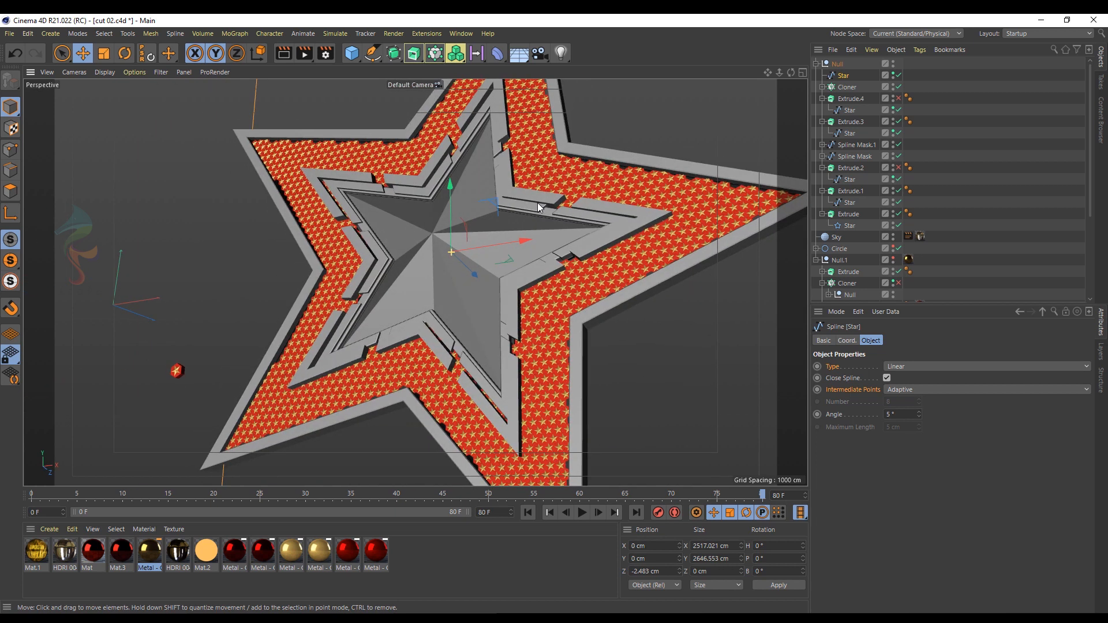
{"action": "left_click", "coordinate": [845, 110]}
{"action": "left_click", "coordinate": [898, 98]}
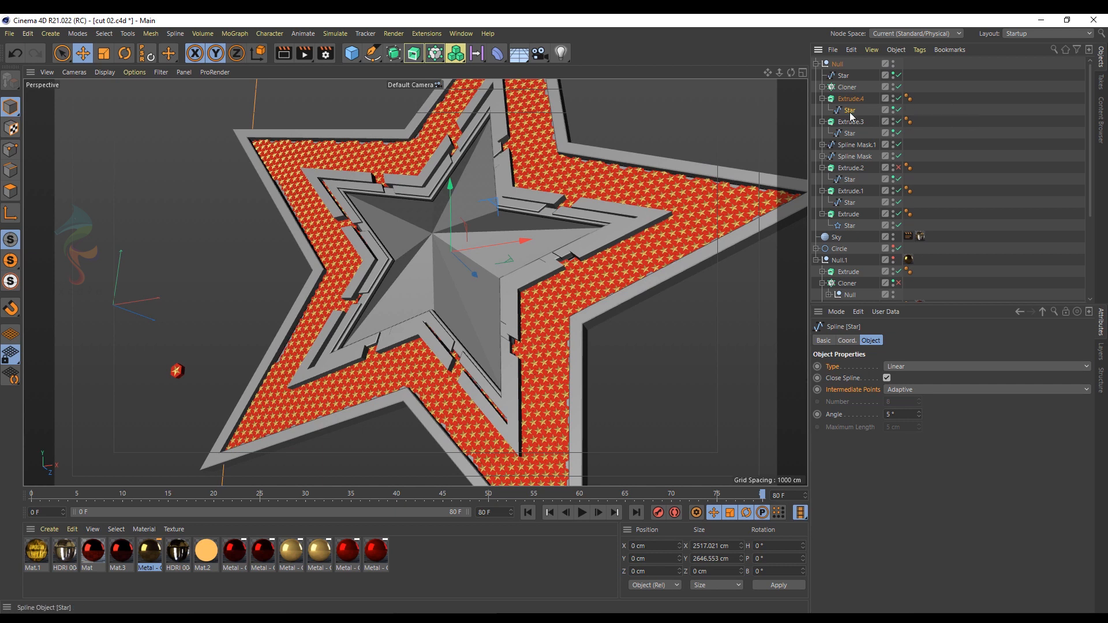
- Select all points of the Star spline inside Extrude.3 and scale them slightly
{"action": "left_click", "coordinate": [850, 133]}
{"action": "left_click", "coordinate": [11, 150]}
{"action": "key", "text": "ctrl+a"}
{"action": "right_click", "coordinate": [722, 163]}
{"action": "left_click", "coordinate": [90, 75]}
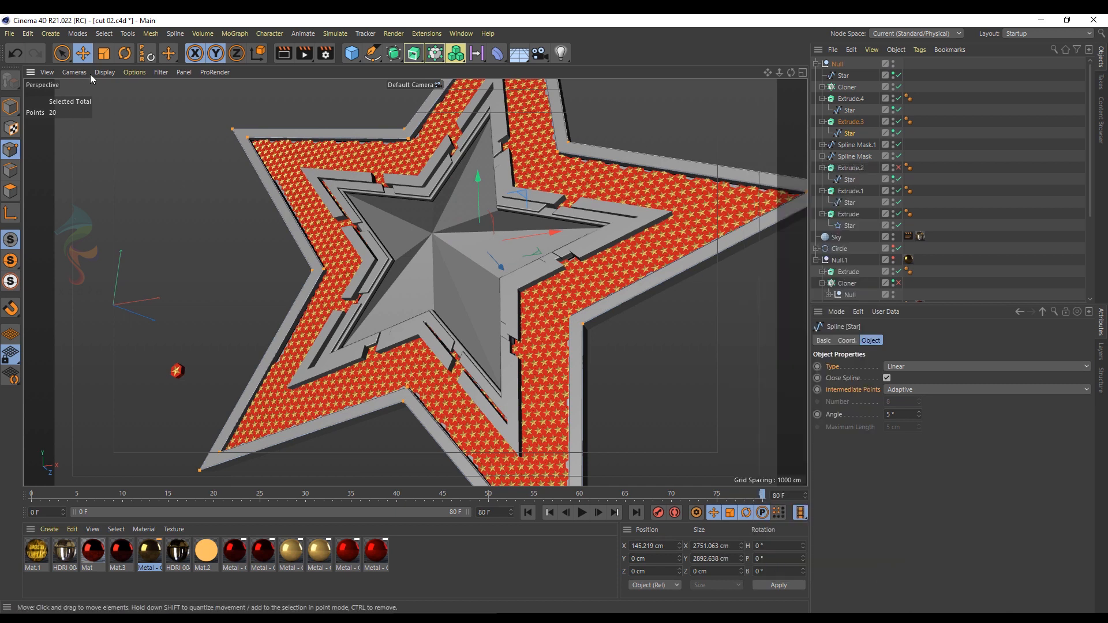
{"action": "key", "text": "t"}
{"action": "left_click_drag", "start_coordinate": [525, 171], "coordinate": [514, 171]}
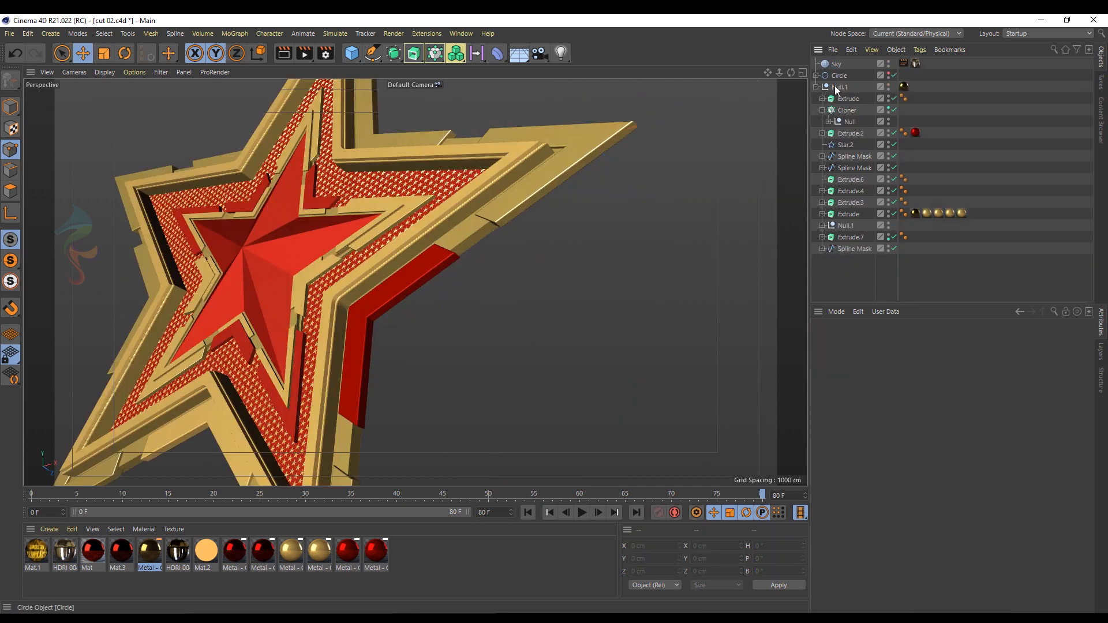
- Add a new Circle spline to the finished gold and red star scene
{"action": "left_click", "coordinate": [840, 75]}
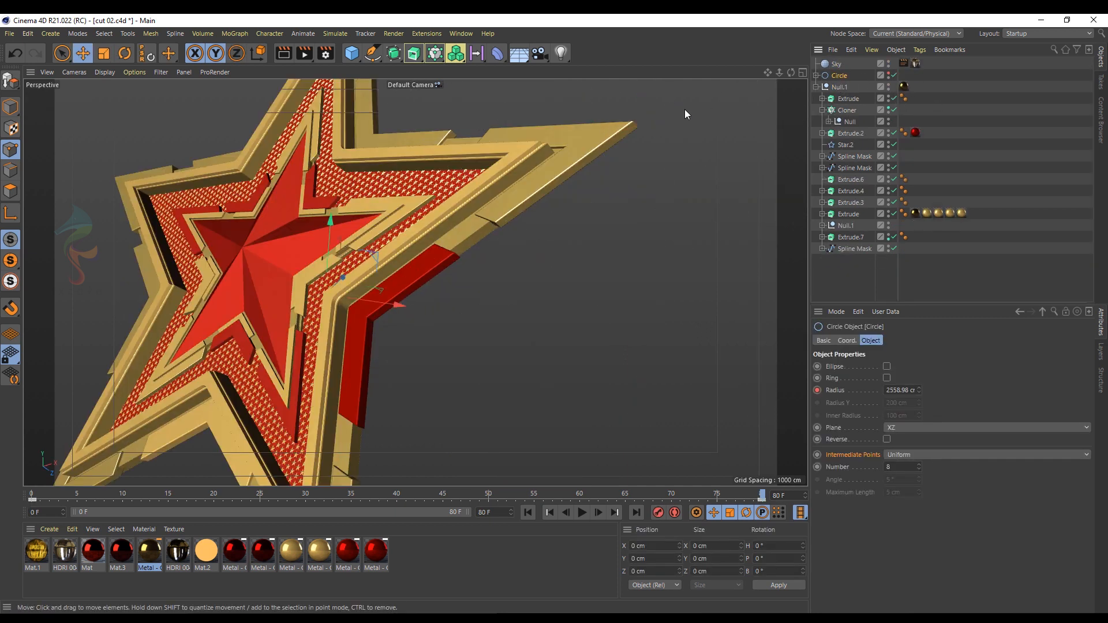
{"action": "left_click", "coordinate": [684, 113]}
{"action": "left_click", "coordinate": [373, 53]}
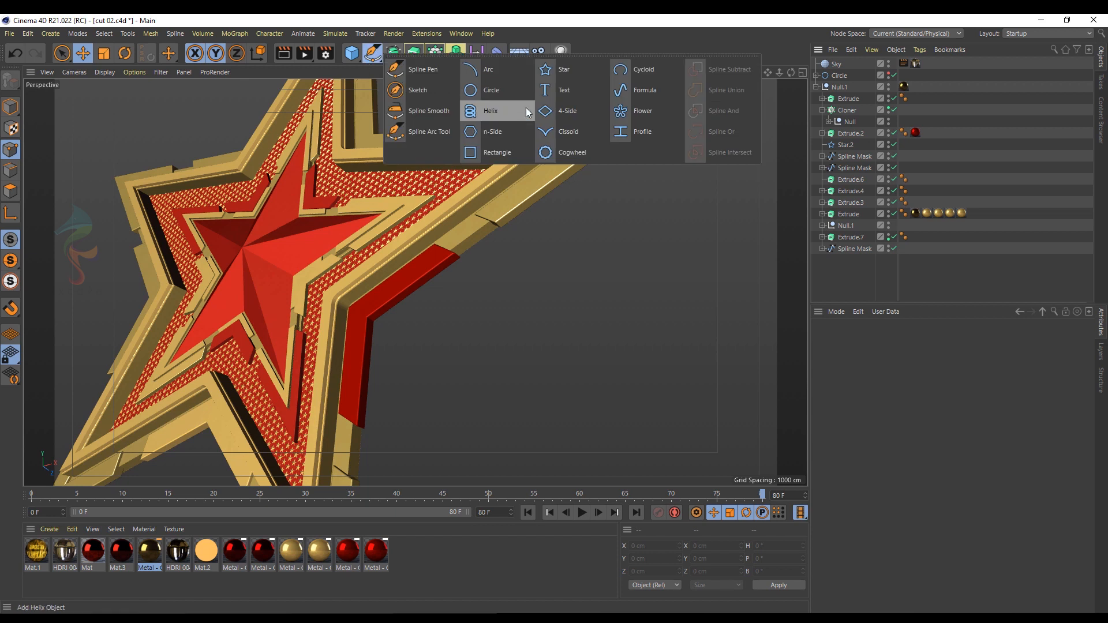
{"action": "left_click", "coordinate": [491, 90]}
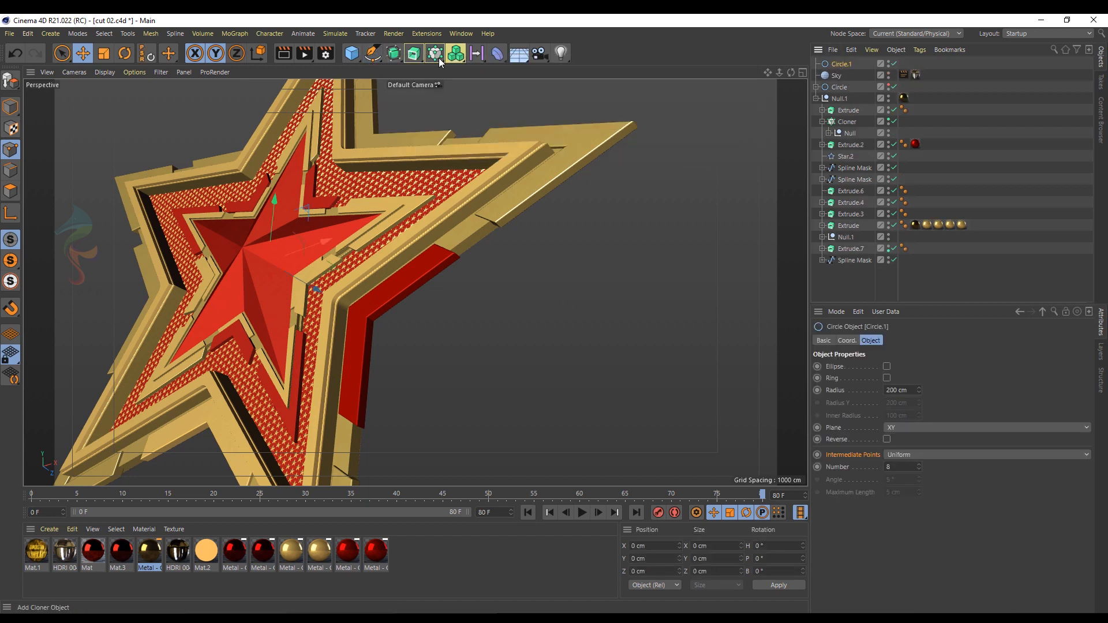
- Add a target camera and nest both the Camera and its target null under the new circle
{"action": "left_click", "coordinate": [539, 53]}
{"action": "left_click", "coordinate": [596, 92]}
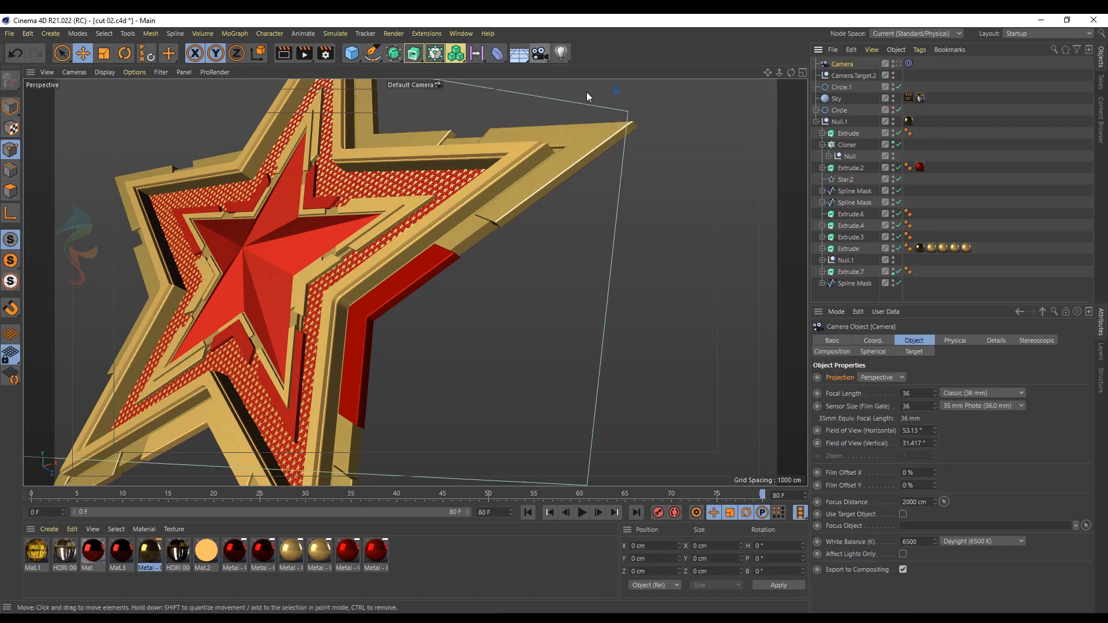
{"action": "left_click", "coordinate": [846, 76], "text": "shift"}
{"action": "left_click", "coordinate": [844, 66]}
{"action": "left_click", "coordinate": [859, 78], "text": "shift"}
{"action": "left_click_drag", "start_coordinate": [844, 92], "coordinate": [840, 85]}
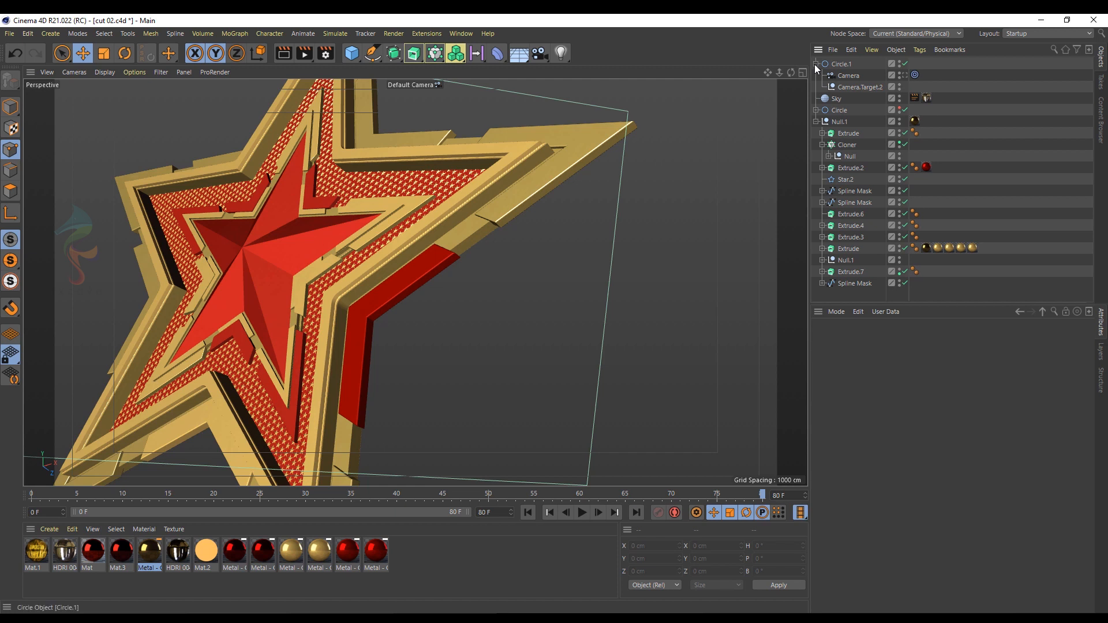
- Add an Align to Spline tag to the Camera
{"action": "left_click", "coordinate": [849, 76]}
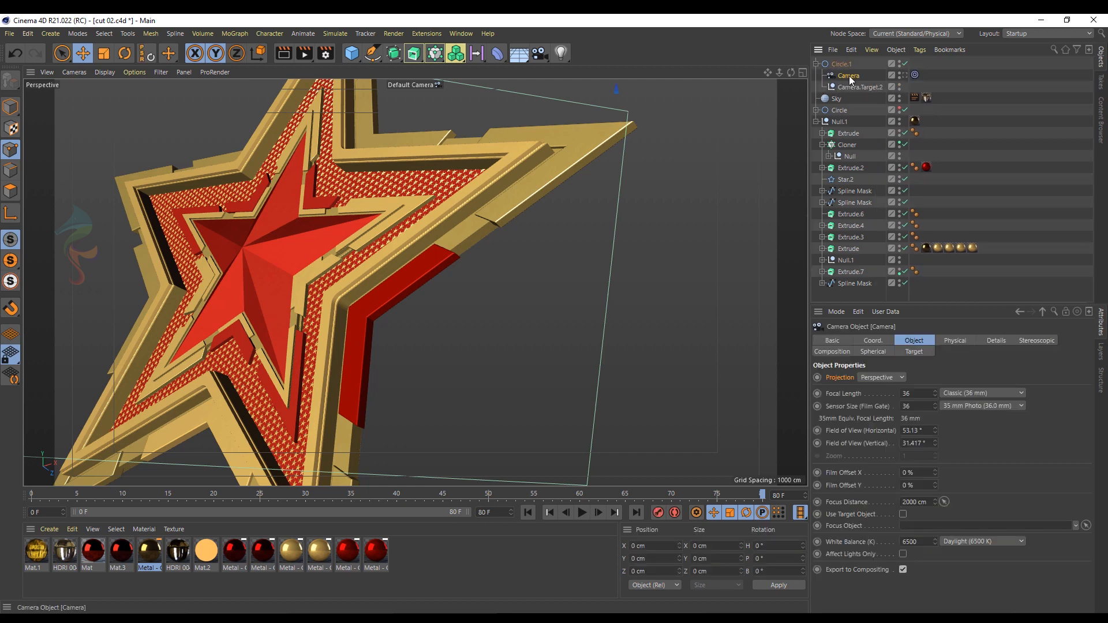
{"action": "right_click", "coordinate": [850, 80]}
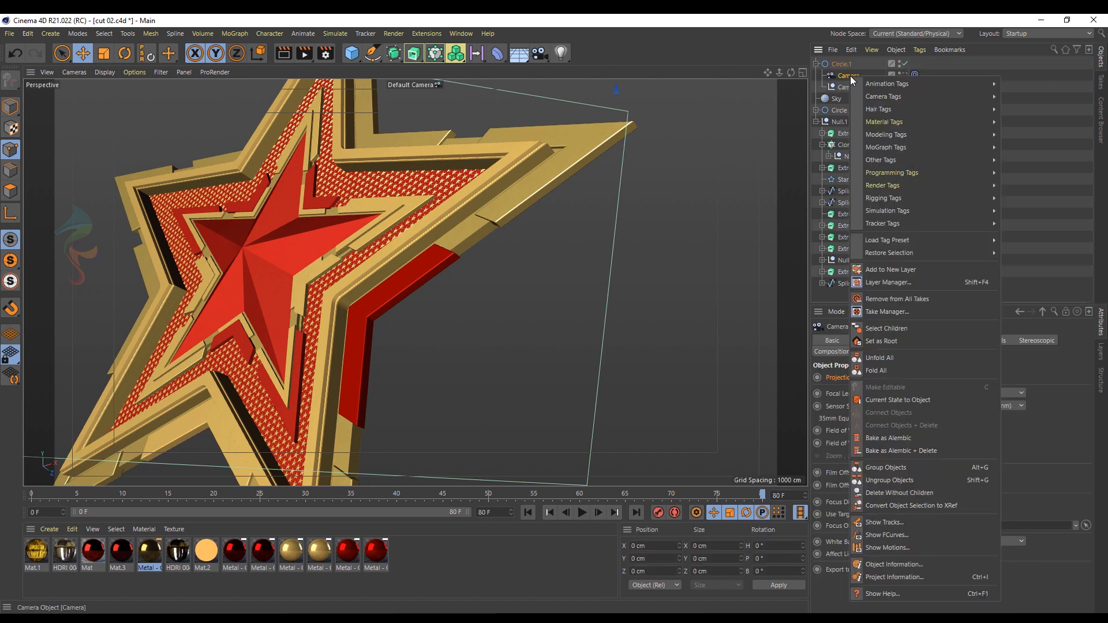
{"action": "mouse_move", "coordinate": [923, 84]}
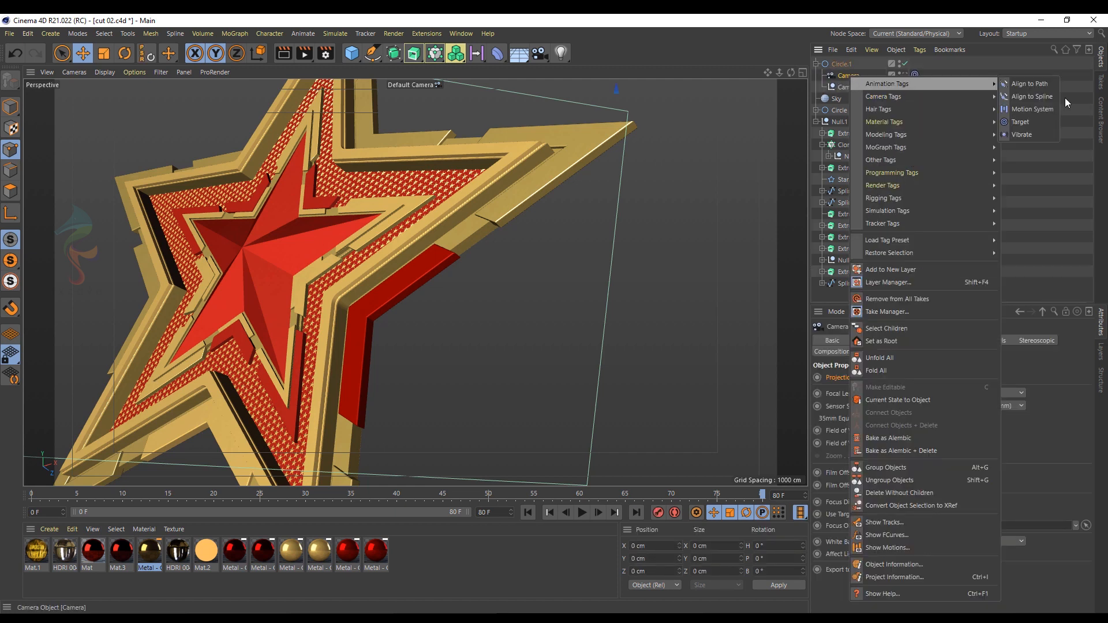
{"action": "left_click", "coordinate": [1029, 97]}
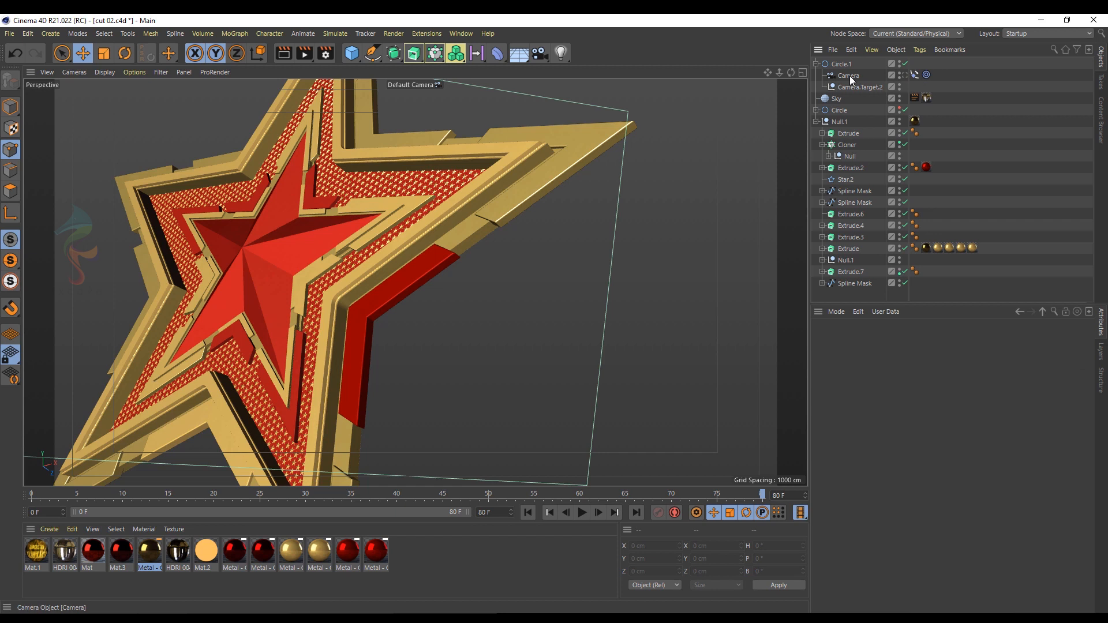
- Assign Circle.1 as the Spline Path of the Camera's Align to Spline tag
{"action": "left_click", "coordinate": [912, 75]}
{"action": "left_click", "coordinate": [913, 74]}
{"action": "left_click", "coordinate": [878, 75]}
{"action": "left_click", "coordinate": [850, 76]}
{"action": "left_click", "coordinate": [913, 75]}
{"action": "left_click", "coordinate": [909, 75]}
{"action": "left_click", "coordinate": [916, 74]}
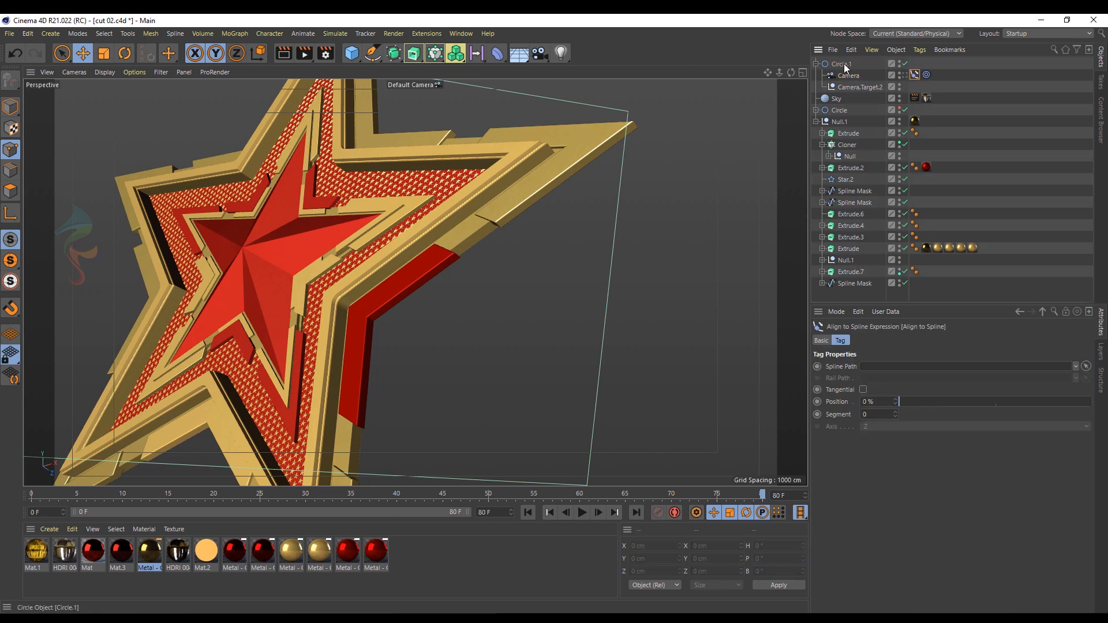
{"action": "left_click_drag", "start_coordinate": [884, 369], "coordinate": [882, 367]}
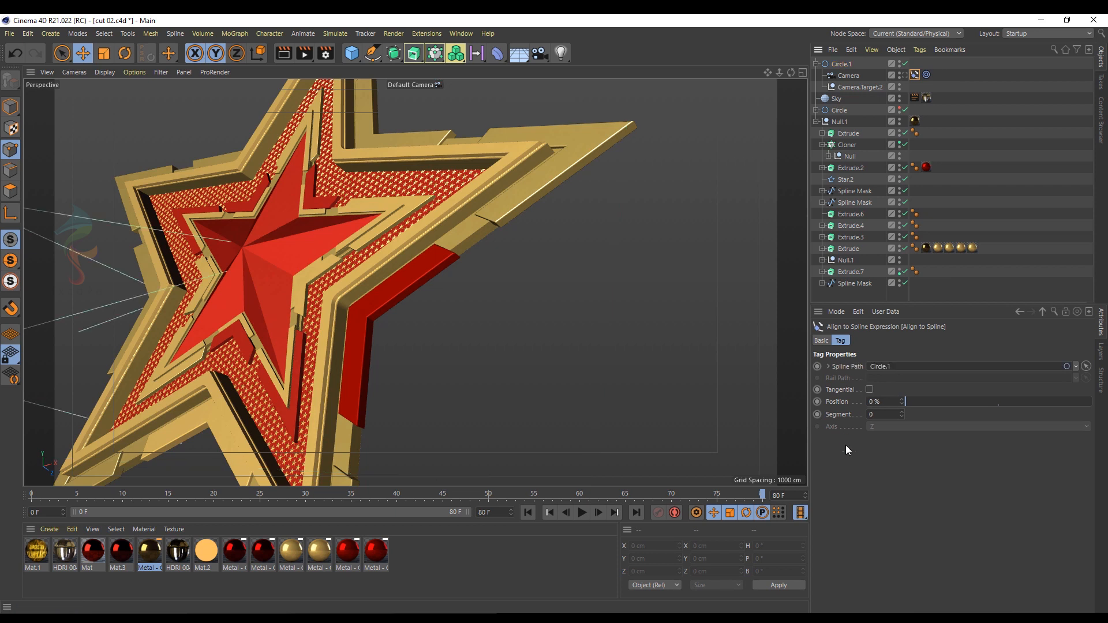
- Enlarge the camera circle around the star to a radius of 1799 cm
{"action": "middle_click", "coordinate": [617, 162]}
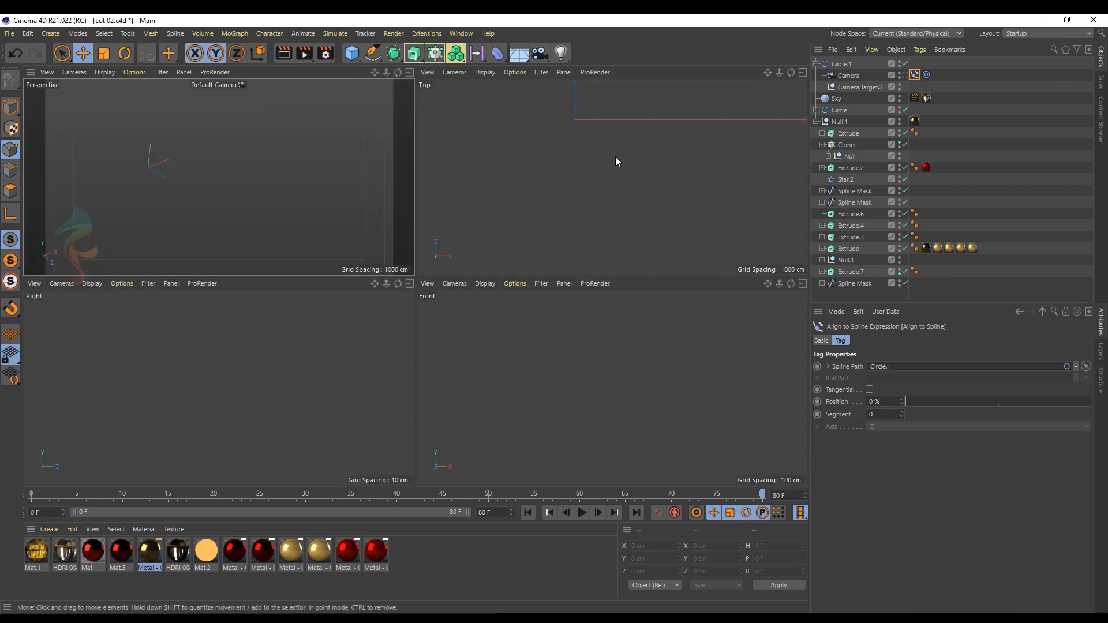
{"action": "middle_click", "coordinate": [657, 116]}
{"action": "left_click", "coordinate": [842, 63]}
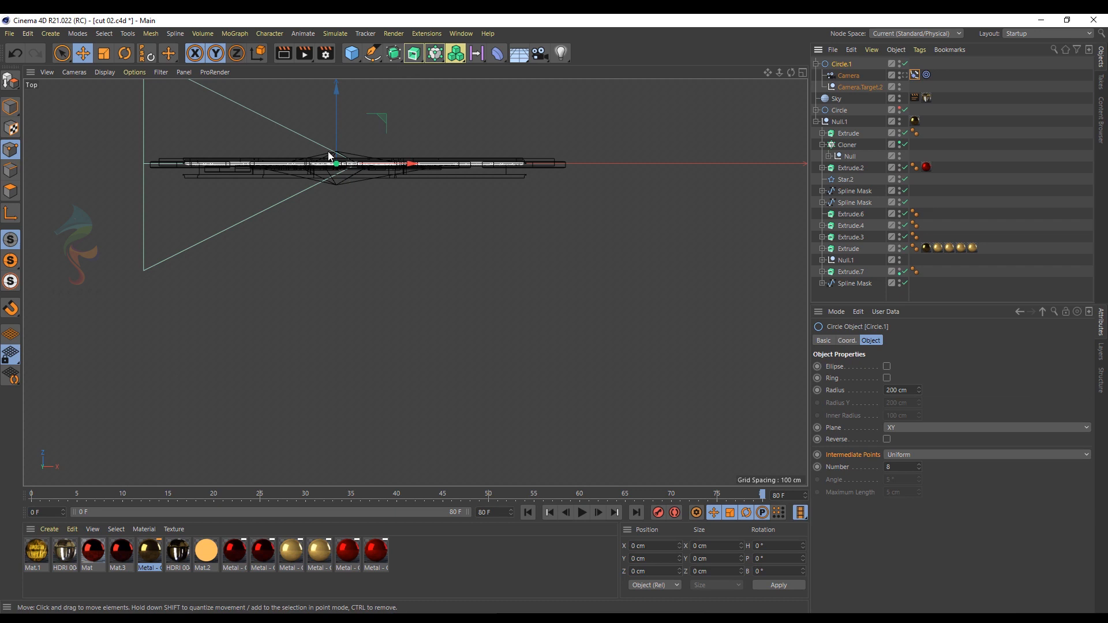
{"action": "middle_click", "coordinate": [624, 335]}
{"action": "middle_click", "coordinate": [611, 356]}
{"action": "scroll", "coordinate": [574, 317], "scroll_direction": "down", "scroll_amount": 4}
{"action": "scroll", "coordinate": [574, 317], "scroll_direction": "down", "scroll_amount": 3}
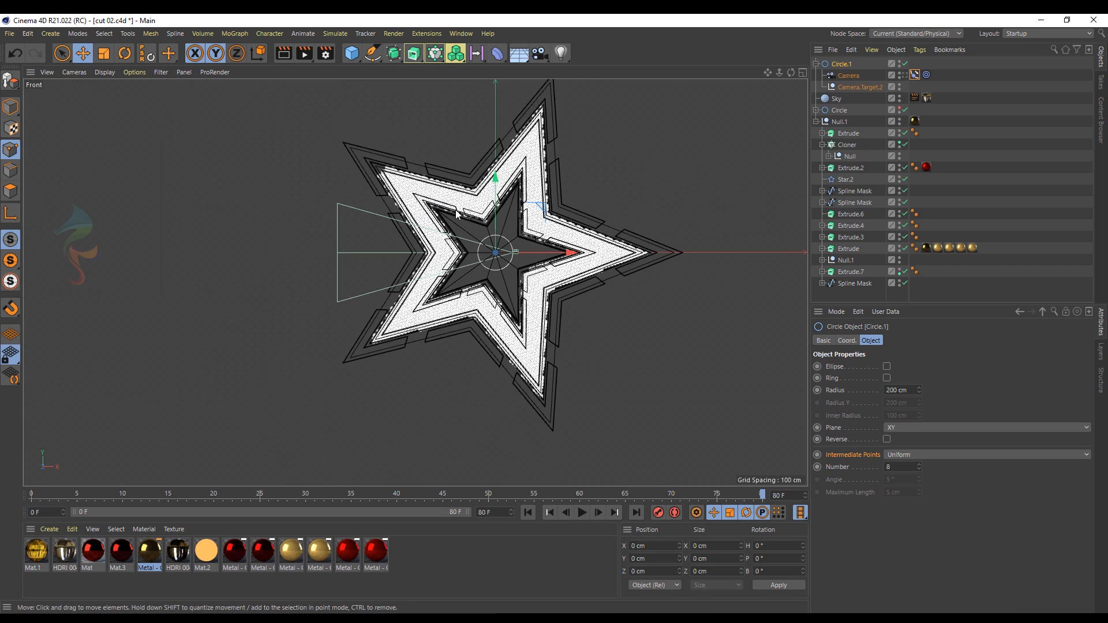
{"action": "left_click_drag", "start_coordinate": [919, 390], "coordinate": [920, 312]}
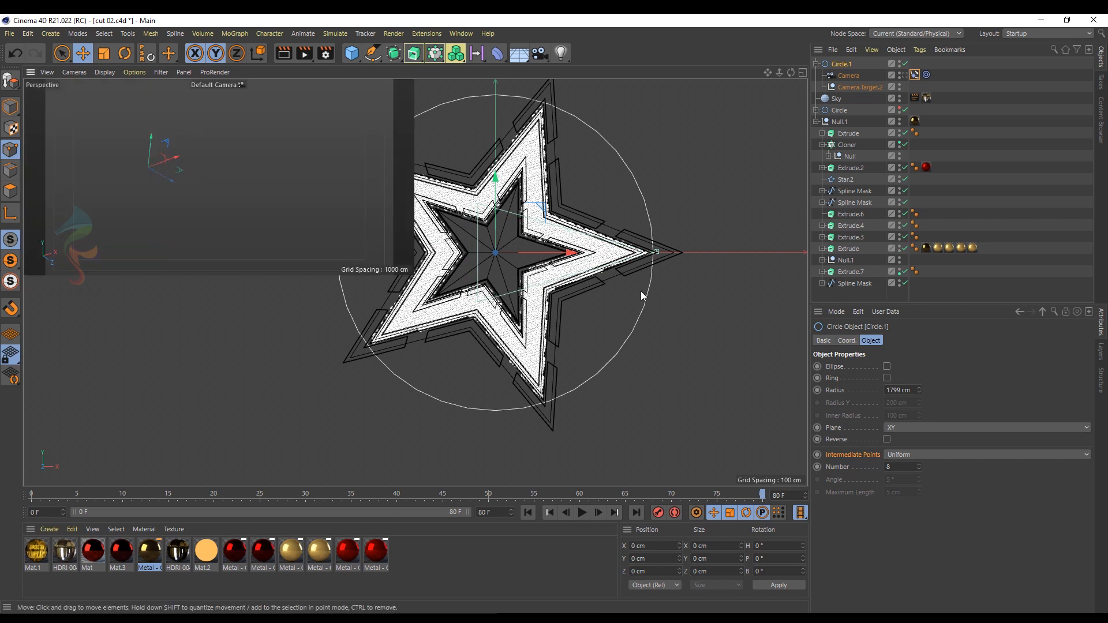
- Change the camera circle's plane to XZ so that it runs horizontally around the star
{"action": "middle_click", "coordinate": [640, 291]}
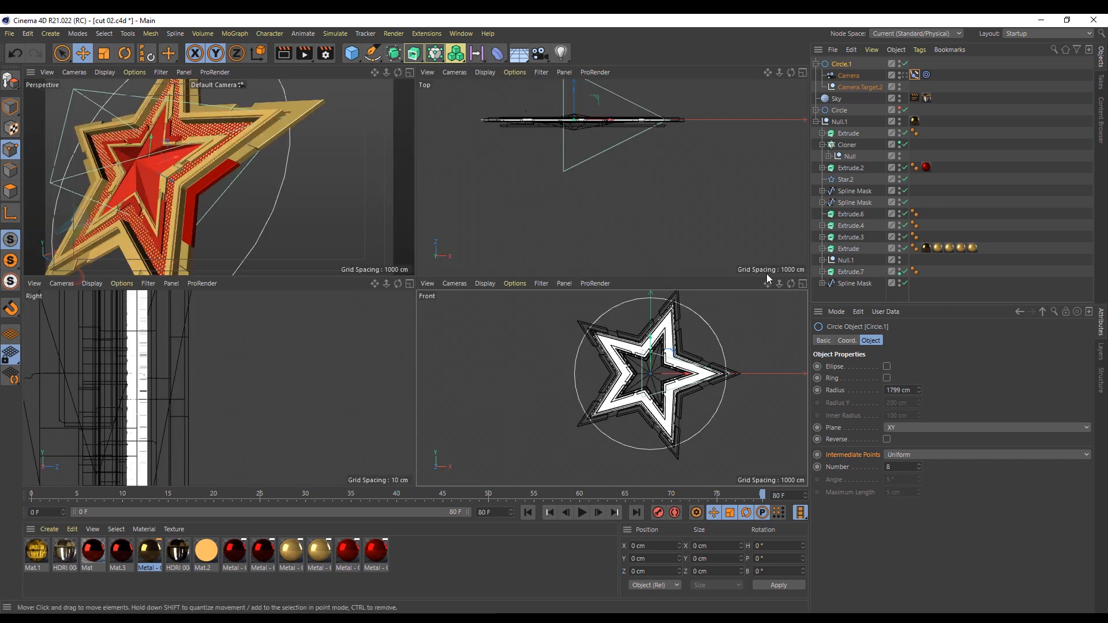
{"action": "scroll", "coordinate": [269, 207], "scroll_direction": "down", "scroll_amount": 3}
{"action": "middle_click", "coordinate": [278, 191]}
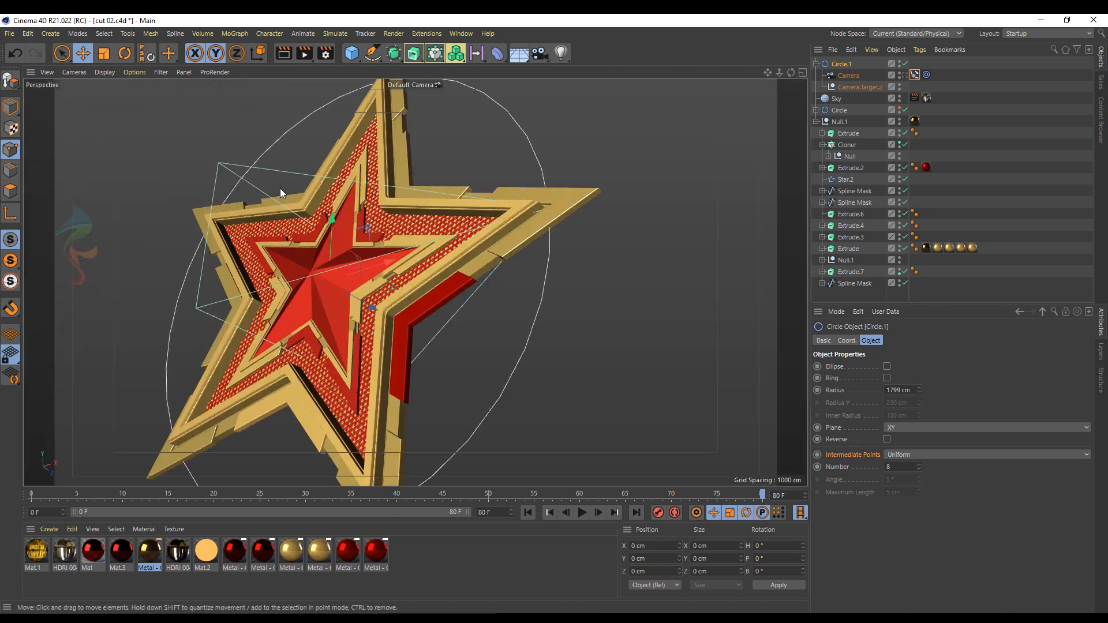
{"action": "left_click_drag", "start_coordinate": [399, 238], "coordinate": [345, 271], "text": "alt"}
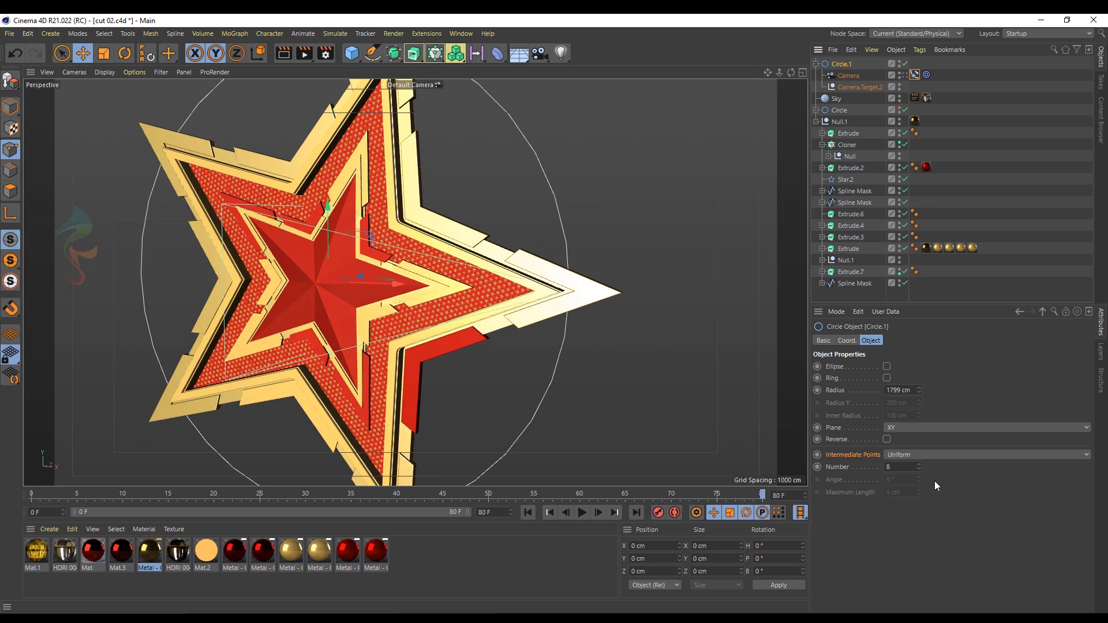
{"action": "key", "text": "F2"}
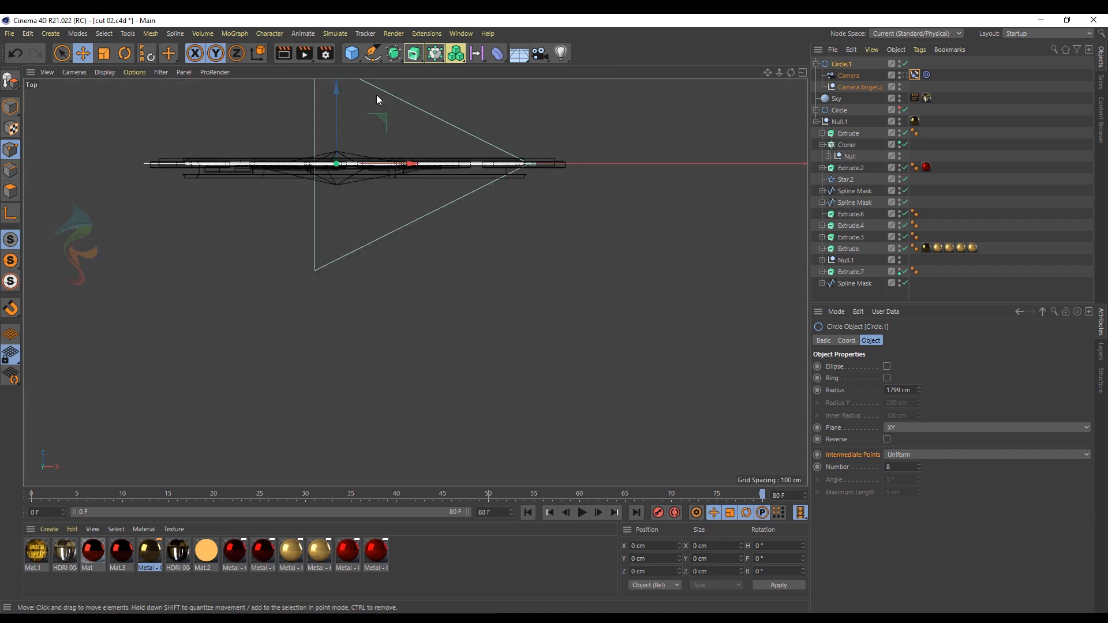
{"action": "scroll", "coordinate": [905, 429], "scroll_direction": "down", "scroll_amount": 2}
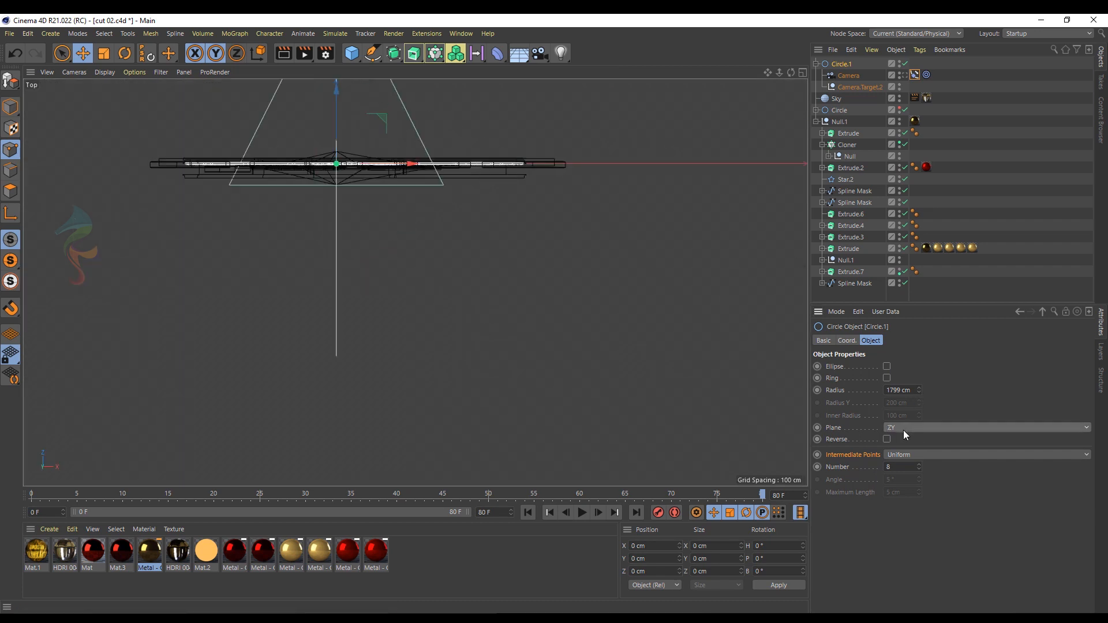
{"action": "middle_click_drag", "start_coordinate": [516, 303], "coordinate": [549, 412], "text": "alt"}
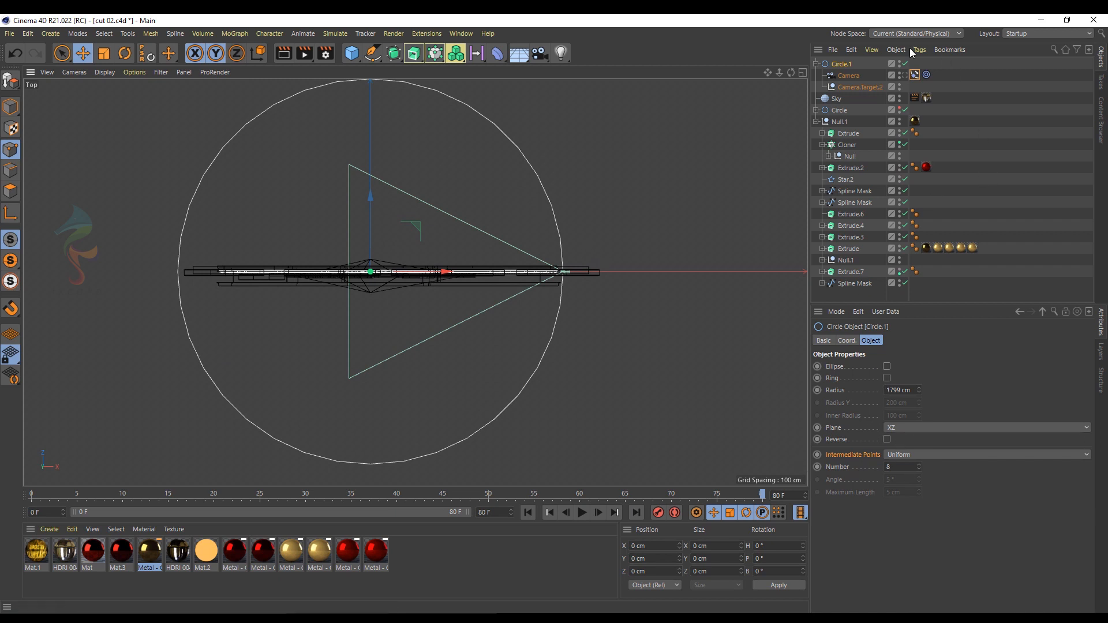
- Try rotating the camera circle's bank and its heading to -70°, and undo the rotations
{"action": "left_click", "coordinate": [847, 341]}
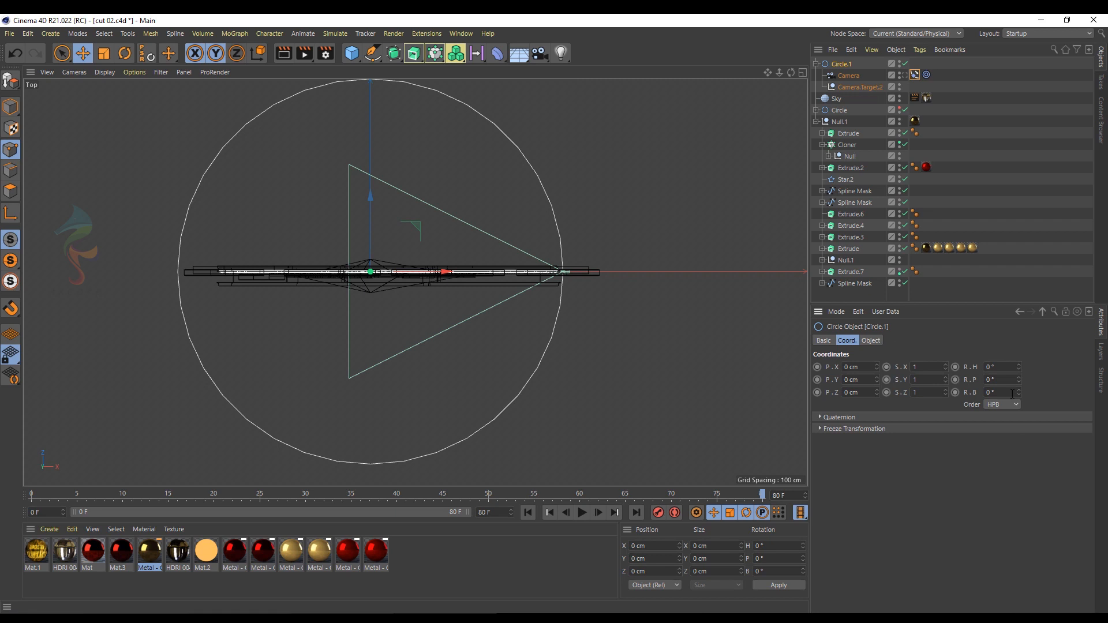
{"action": "mouse_move", "coordinate": [1019, 395]}
{"action": "left_mouse_down"}
{"action": "mouse_move", "coordinate": [1019, 383]}
{"action": "mouse_move", "coordinate": [1020, 437]}
{"action": "mouse_move", "coordinate": [1019, 407]}
{"action": "left_mouse_up"}
{"action": "key", "text": "ctrl+z"}
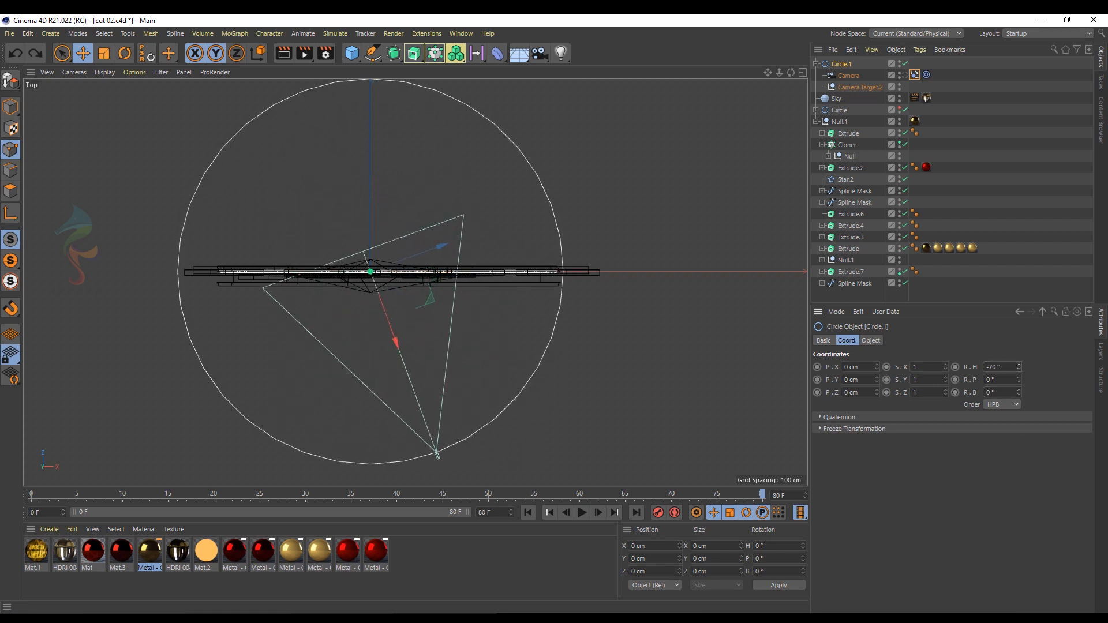
{"action": "key", "text": "ctrl+z"}
- Set the Position of the Camera's Align to Spline tag to 75%
{"action": "left_click", "coordinate": [939, 98]}
{"action": "left_click", "coordinate": [916, 75]}
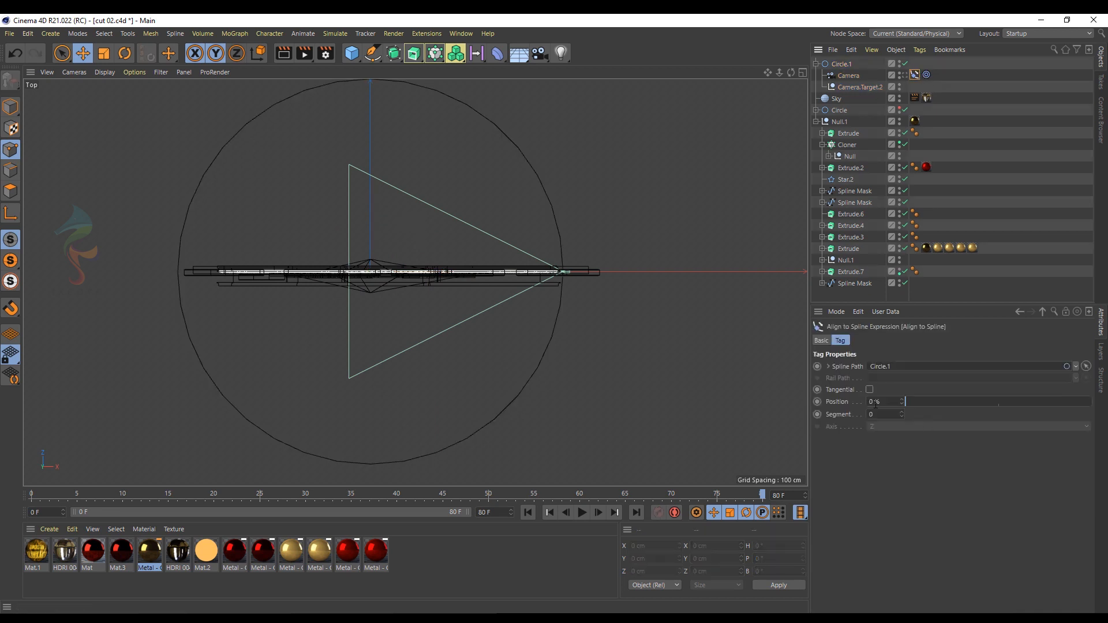
{"action": "left_click", "coordinate": [875, 402]}
{"action": "type", "text": "75"}
{"action": "key", "text": "Return"}
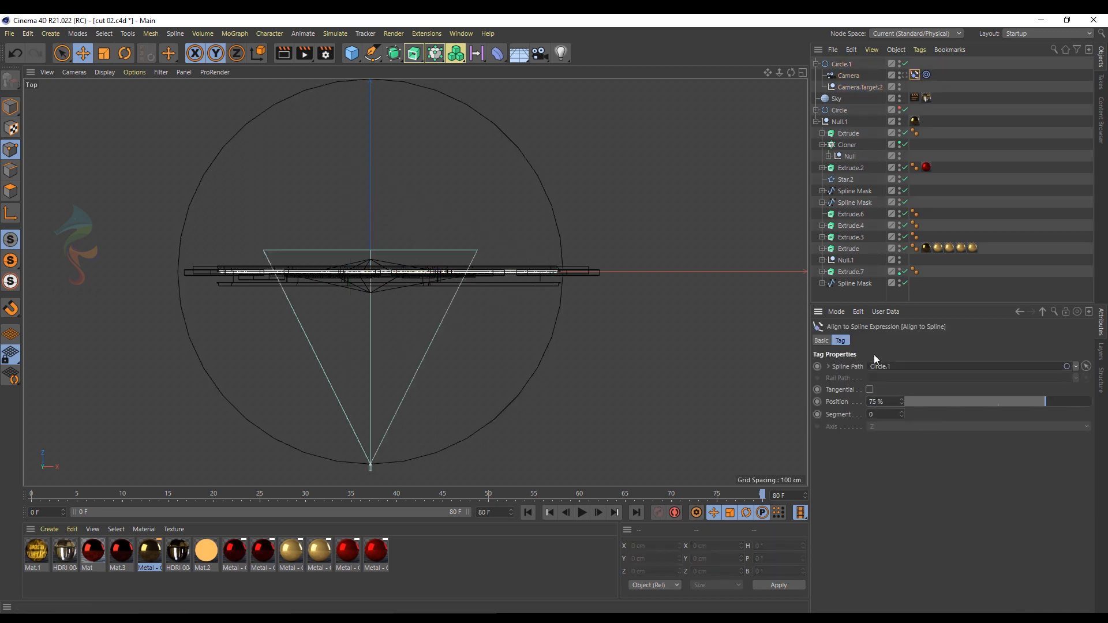
- Look through the Camera in the perspective view and enlarge Circle.1's radius
{"action": "middle_click", "coordinate": [427, 260]}
{"action": "middle_click", "coordinate": [346, 196]}
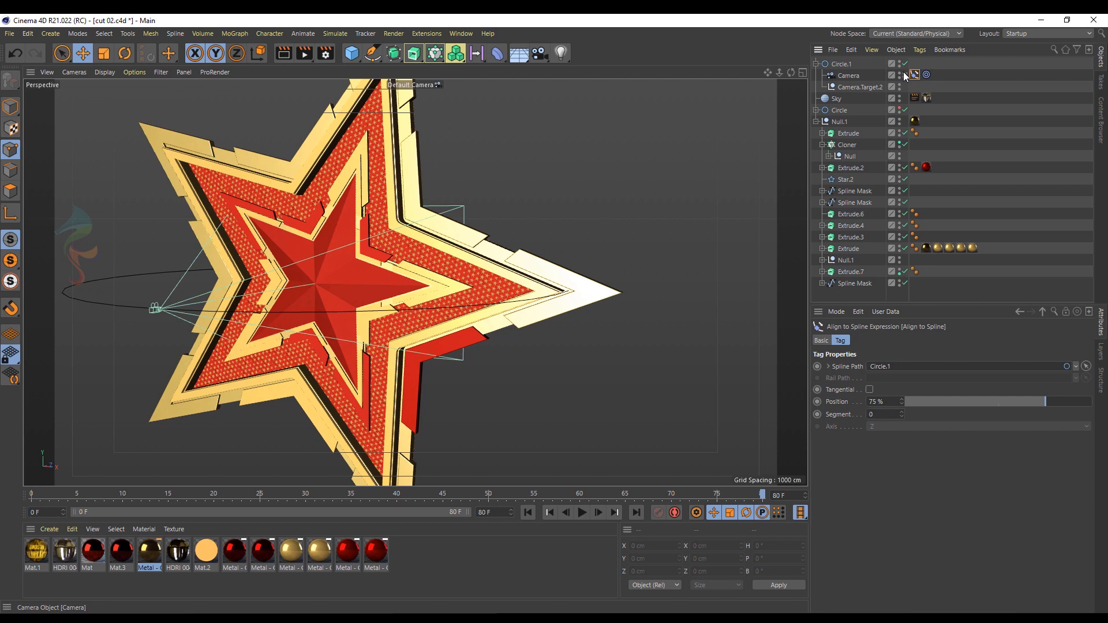
{"action": "left_click", "coordinate": [904, 75]}
{"action": "left_click", "coordinate": [841, 64]}
{"action": "left_click_drag", "start_coordinate": [919, 392], "coordinate": [919, 358]}
- Widen the Camera to a 110° horizontal field of view and refine its focal length to 12 mm
{"action": "left_click", "coordinate": [848, 76]}
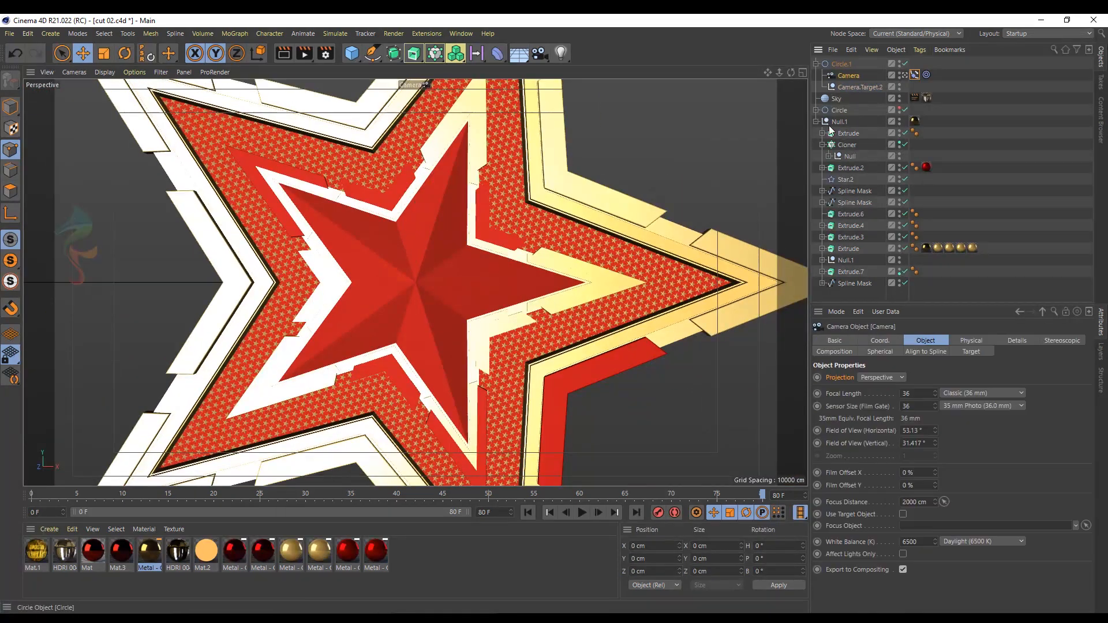
{"action": "left_click", "coordinate": [908, 431]}
{"action": "type", "text": "110"}
{"action": "key", "text": "Return"}
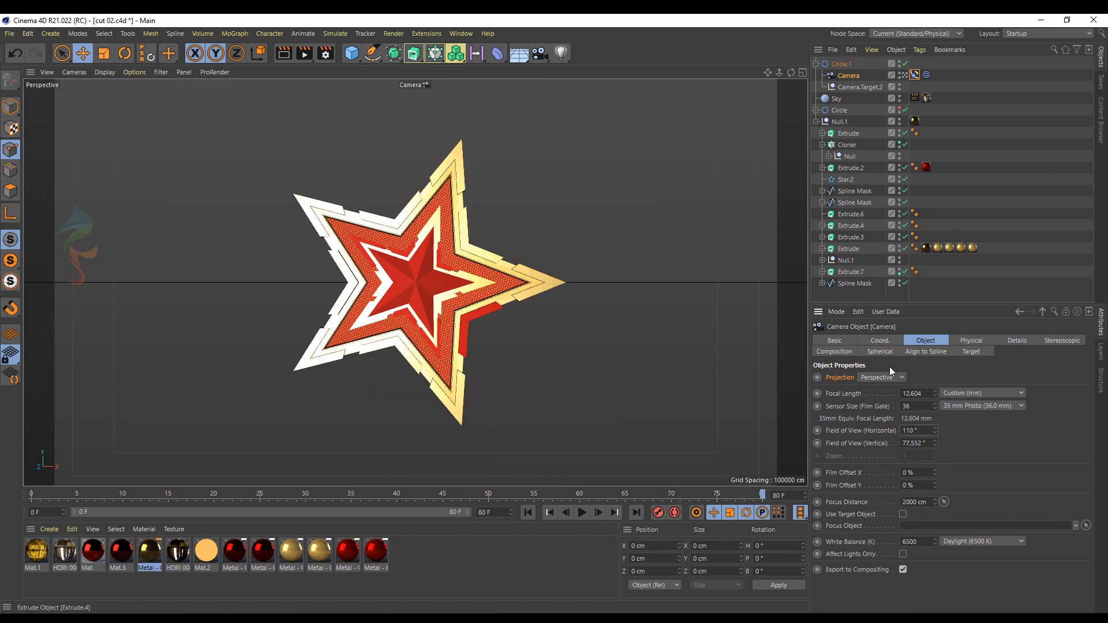
{"action": "left_click", "coordinate": [913, 390]}
{"action": "type", "text": "12"}
{"action": "key", "text": "Return"}
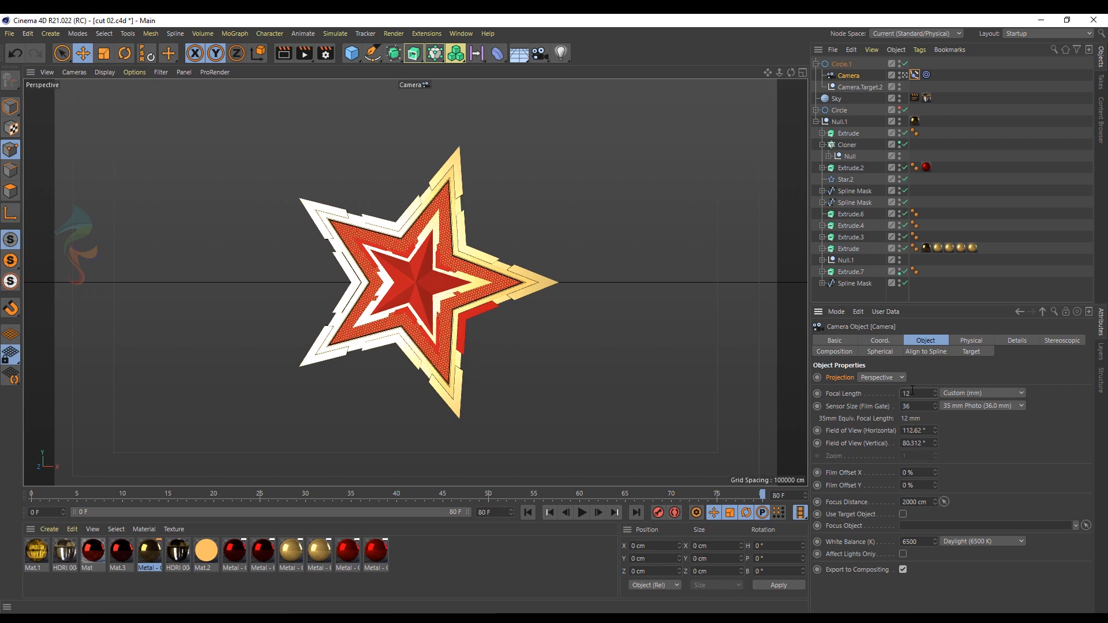
- Shrink Circle.1's radius to 1298 cm and reposition it around the star with a 30° pitch and a 46° bank
{"action": "left_click", "coordinate": [844, 63]}
{"action": "mouse_move", "coordinate": [918, 392]}
{"action": "left_mouse_down"}
{"action": "mouse_move", "coordinate": [917, 430]}
{"action": "mouse_move", "coordinate": [918, 412]}
{"action": "left_mouse_up"}
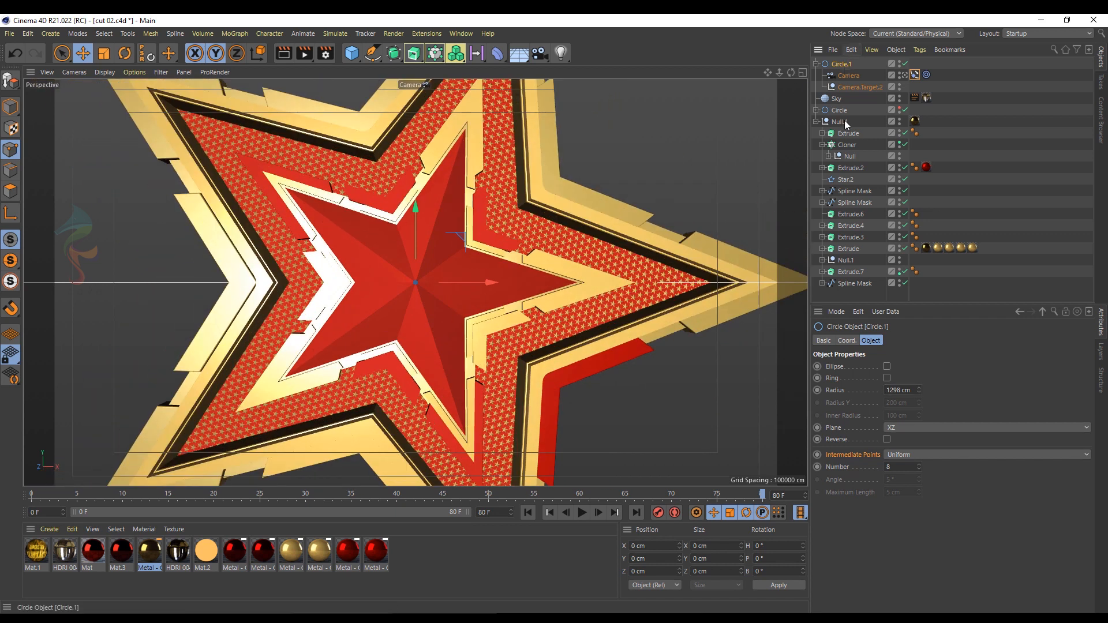
{"action": "left_click", "coordinate": [848, 341]}
{"action": "left_click_drag", "start_coordinate": [1019, 392], "coordinate": [1019, 369]}
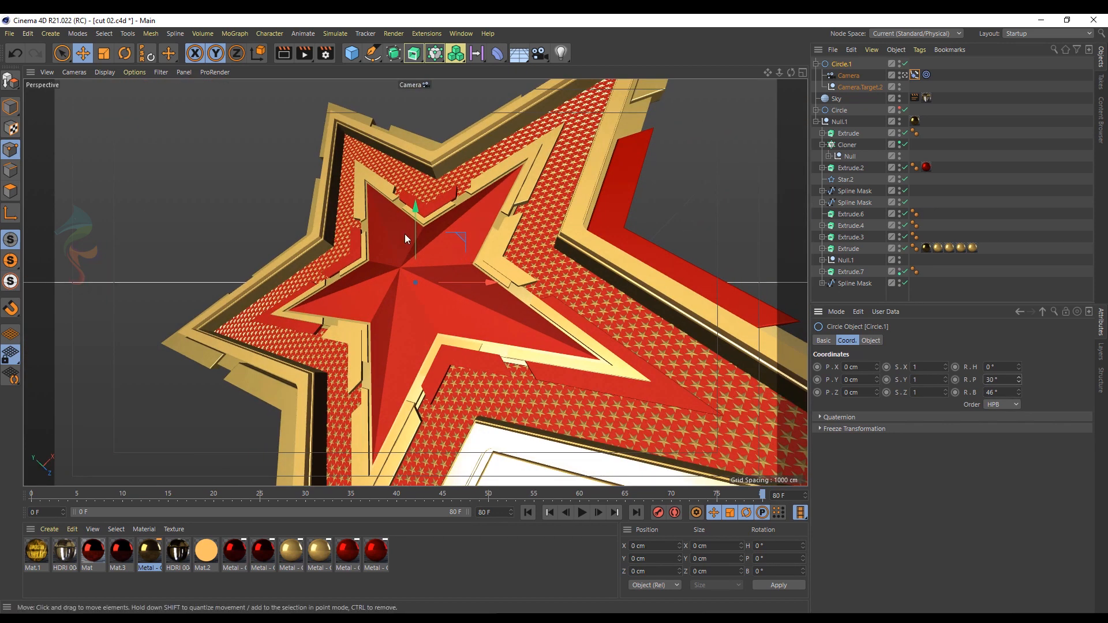
{"action": "left_click_drag", "start_coordinate": [467, 234], "coordinate": [624, 446]}
- Try Camera focal lengths of 10 mm and 13 mm, and settle on 15 mm
{"action": "left_click", "coordinate": [849, 76]}
{"action": "left_click", "coordinate": [926, 341]}
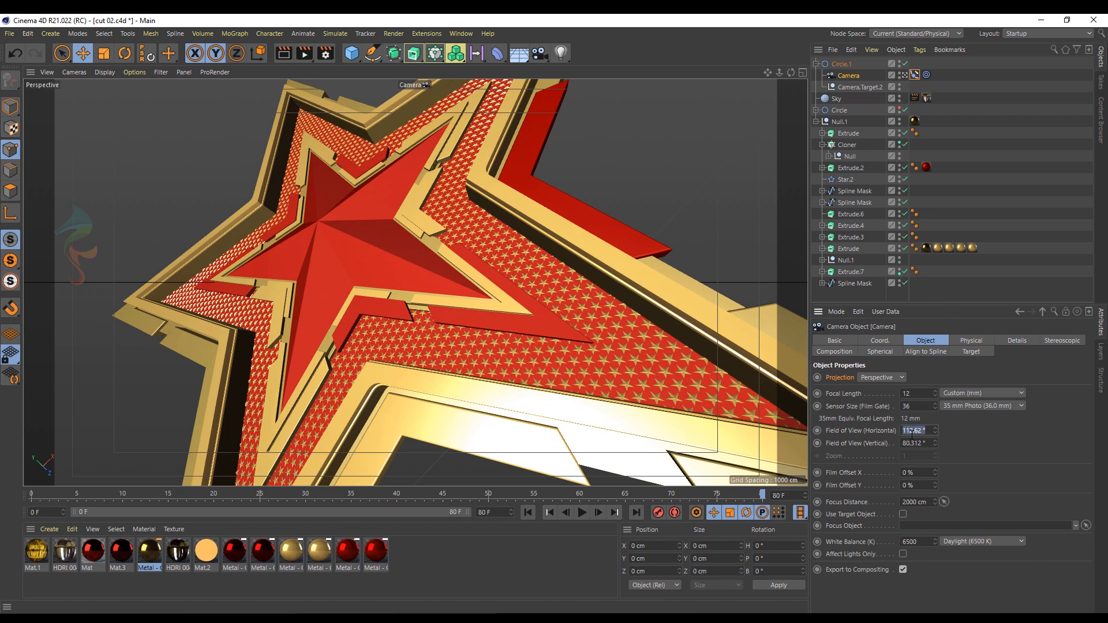
{"action": "key", "text": "Return"}
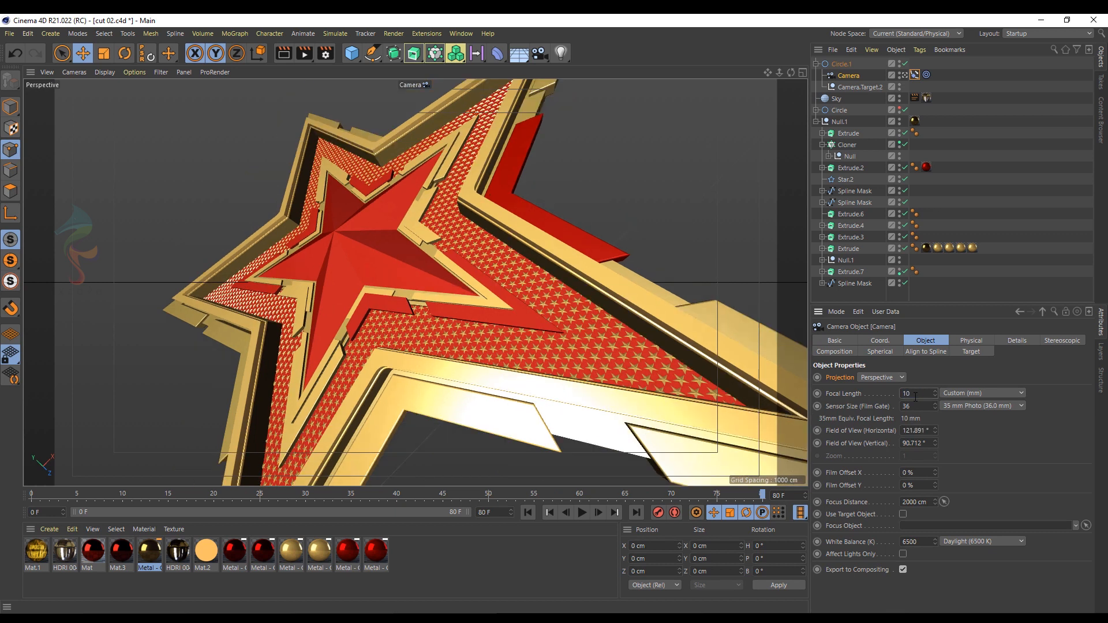
{"action": "type", "text": "13"}
{"action": "key", "text": "Return"}
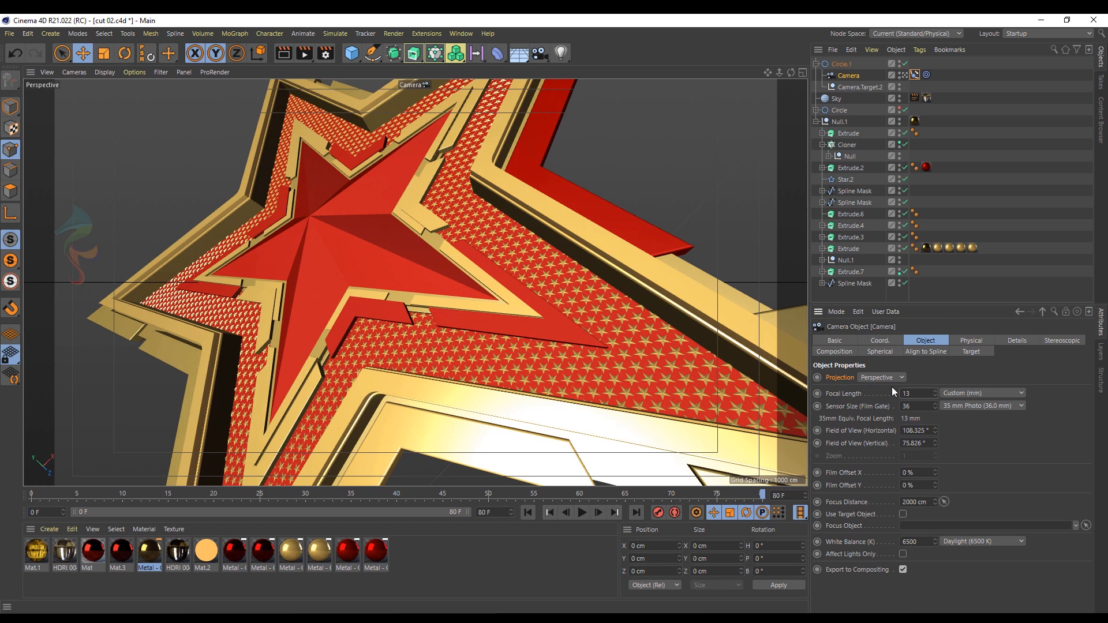
{"action": "type", "text": "15"}
{"action": "key", "text": "Return"}
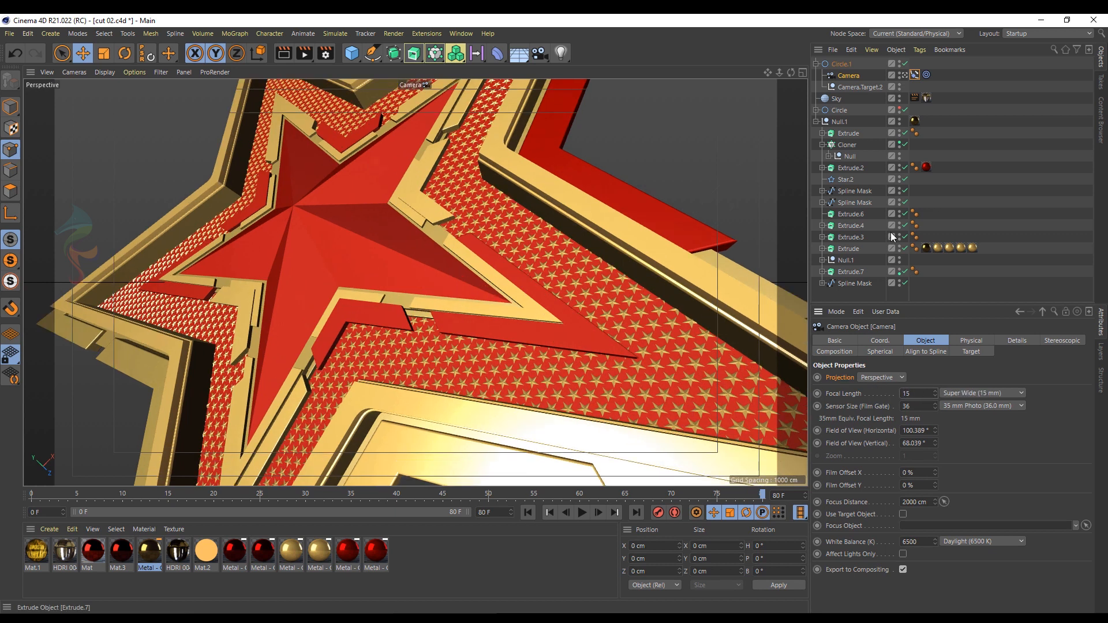
- Animate Circle.1 with autokeying, ending at frame 80 with a Z position of 199.114 cm, a 22° pitch and a 43° bank
{"action": "left_click", "coordinate": [841, 64]}
{"action": "left_click", "coordinate": [852, 343]}
{"action": "left_click_drag", "start_coordinate": [1020, 392], "coordinate": [879, 82]}
{"action": "left_click", "coordinate": [877, 343]}
{"action": "left_click", "coordinate": [847, 340]}
{"action": "mouse_move", "coordinate": [1019, 381]}
{"action": "left_mouse_down"}
{"action": "mouse_move", "coordinate": [957, 393]}
{"action": "mouse_move", "coordinate": [916, 381]}
{"action": "mouse_move", "coordinate": [877, 438]}
{"action": "mouse_move", "coordinate": [876, 497]}
{"action": "mouse_move", "coordinate": [1019, 388]}
{"action": "mouse_move", "coordinate": [1023, 398]}
{"action": "left_mouse_up"}
{"action": "left_click", "coordinate": [673, 512]}
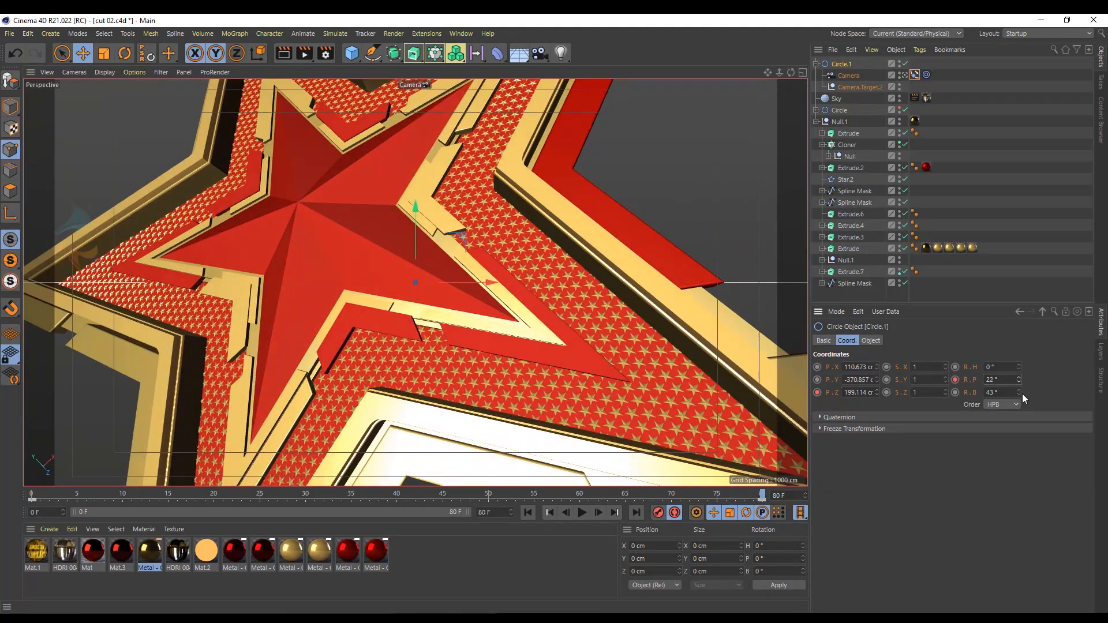
- Play back the camera animation and delete Circle.1 together with its camera and target
{"action": "left_click", "coordinate": [588, 512]}
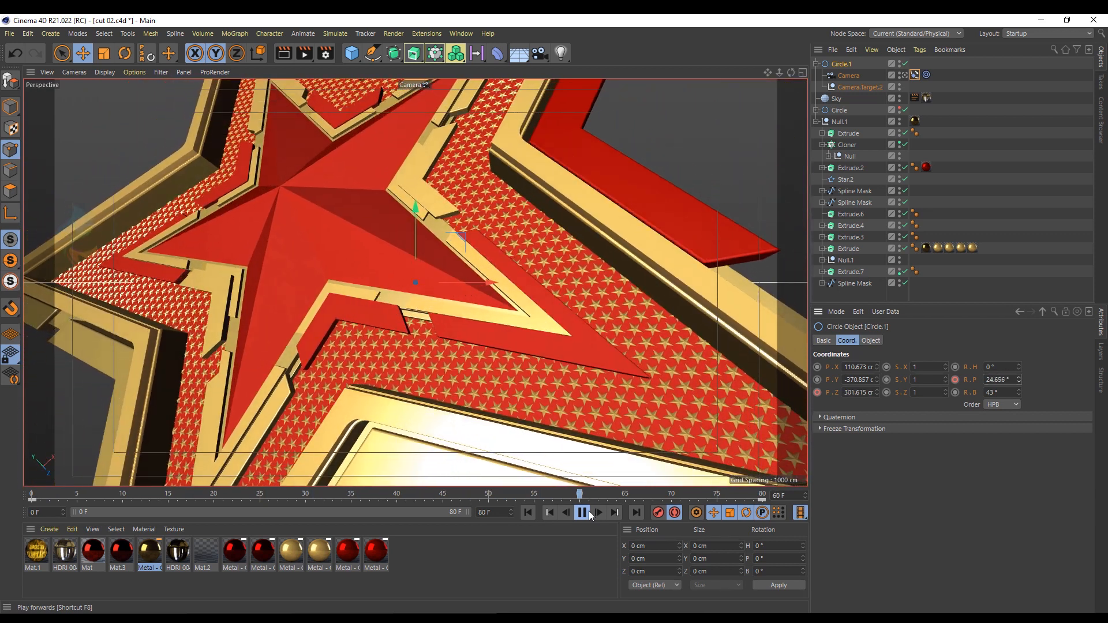
{"action": "left_click", "coordinate": [587, 512]}
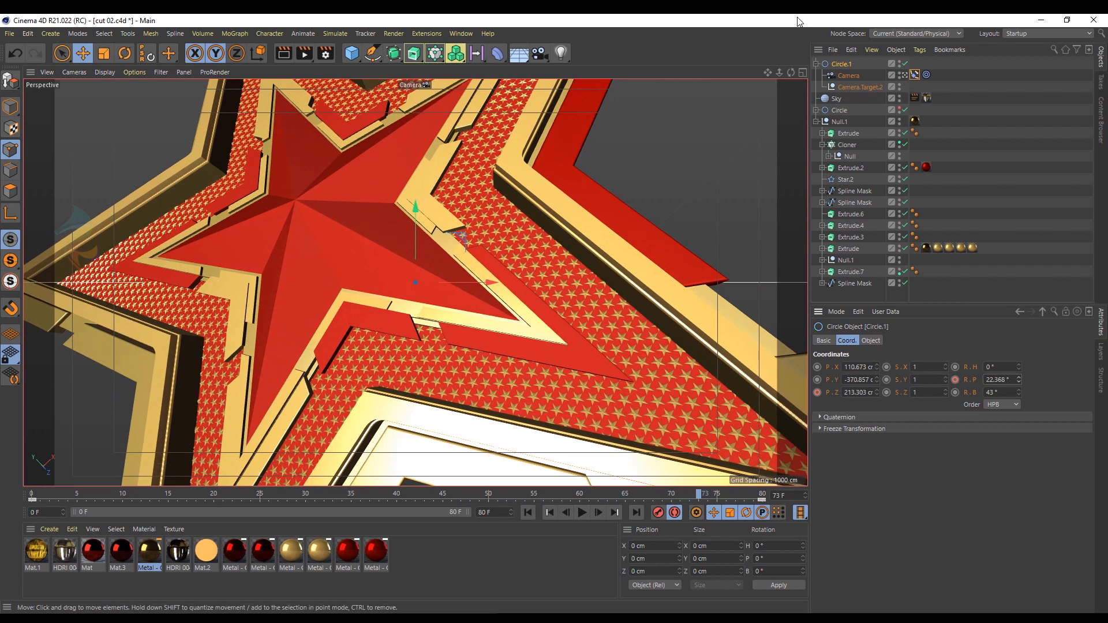
{"action": "key", "text": "Delete"}
- Expand the remaining Circle to show Camera.1 and its target, and switch to Model mode
{"action": "left_click", "coordinate": [842, 77]}
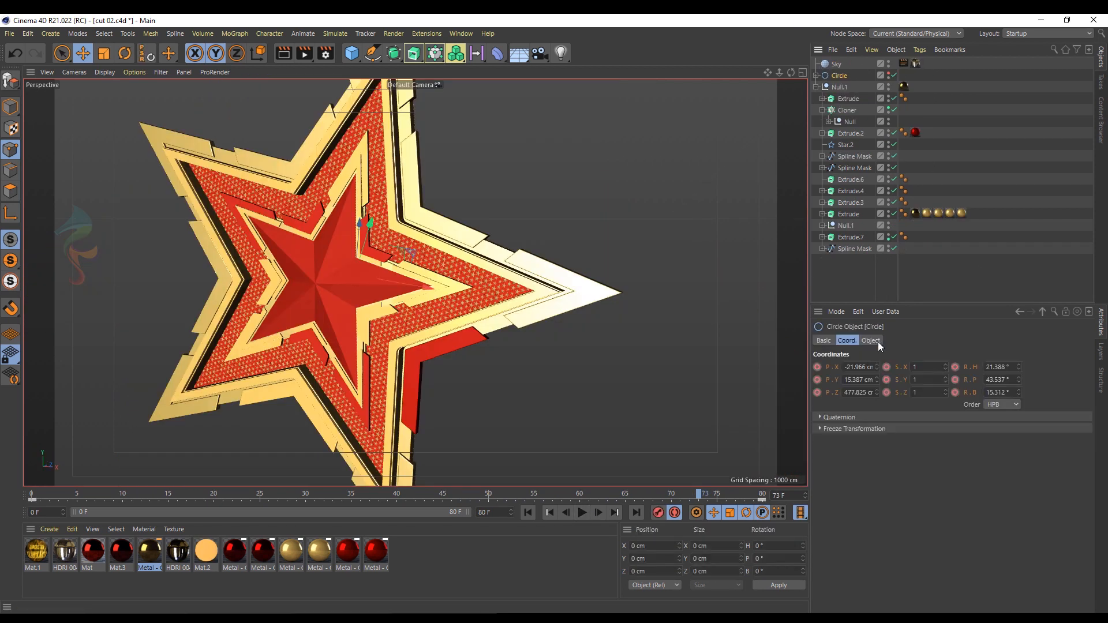
{"action": "left_click", "coordinate": [817, 76]}
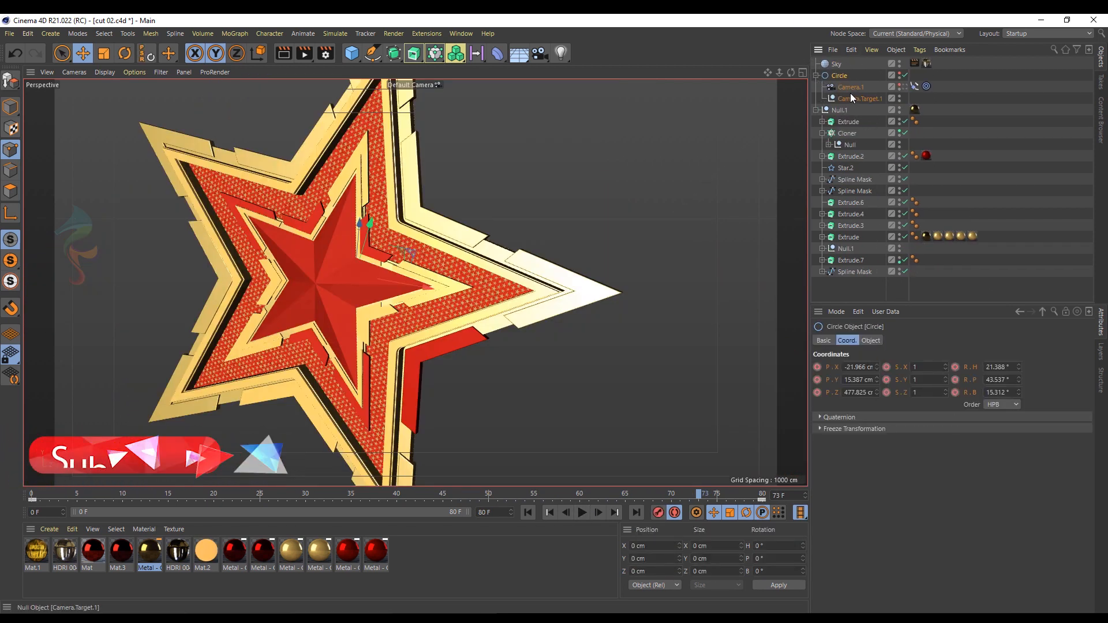
{"action": "left_click", "coordinate": [74, 72]}
{"action": "mouse_move", "coordinate": [86, 106]}
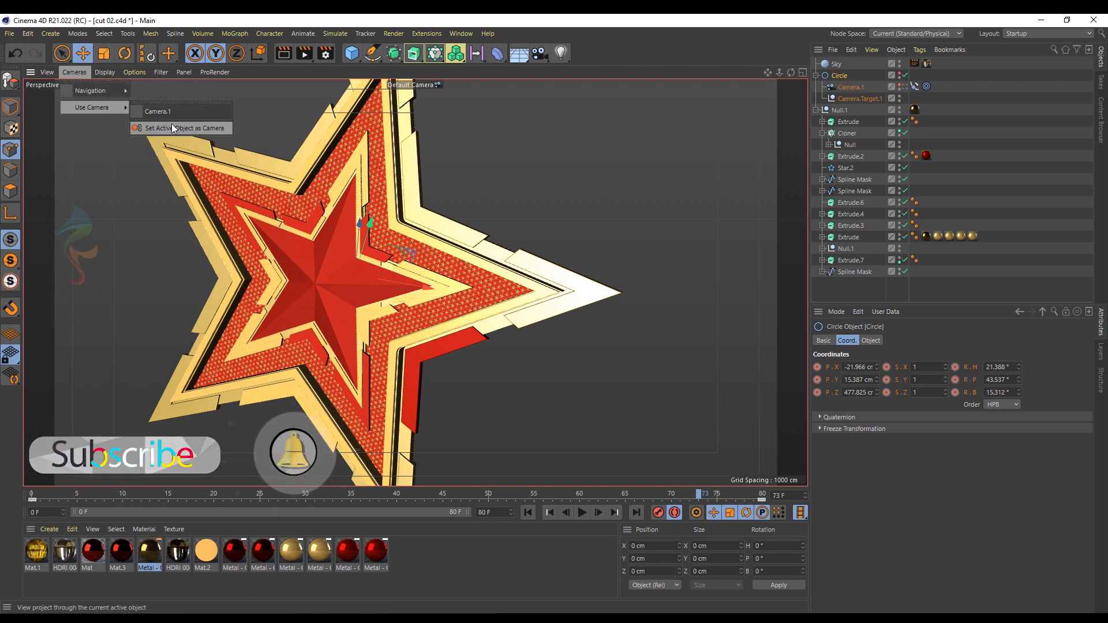
{"action": "left_click", "coordinate": [86, 124]}
{"action": "left_click", "coordinate": [11, 107]}
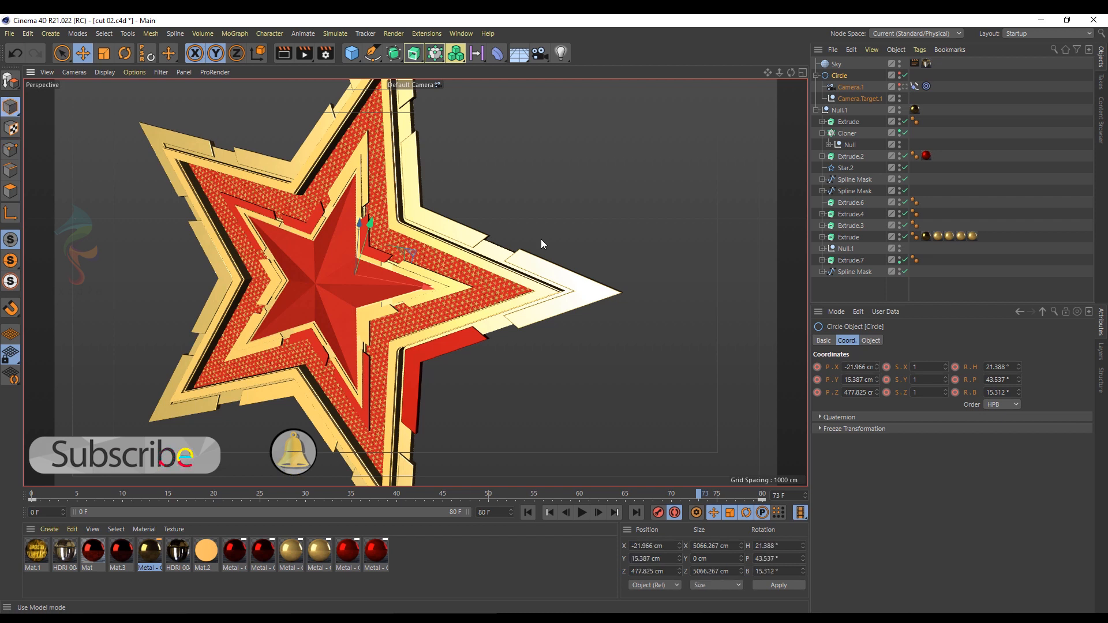
- Rewind the timeline to frame 0 and select the red Extrude.7 segment inside the last Spline Mask
{"action": "mouse_move", "coordinate": [347, 163]}
{"action": "left_mouse_down", "text": "alt"}
{"action": "mouse_move", "coordinate": [343, 152]}
{"action": "mouse_move", "coordinate": [339, 173]}
{"action": "left_mouse_up", "text": "alt"}
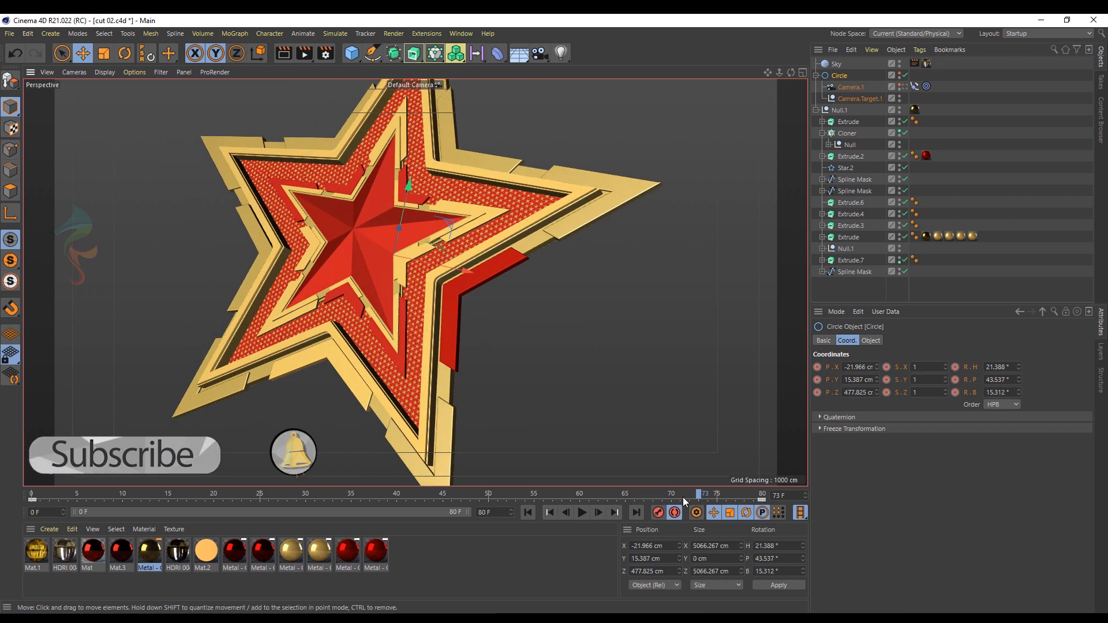
{"action": "left_click_drag", "start_coordinate": [673, 494], "coordinate": [31, 495]}
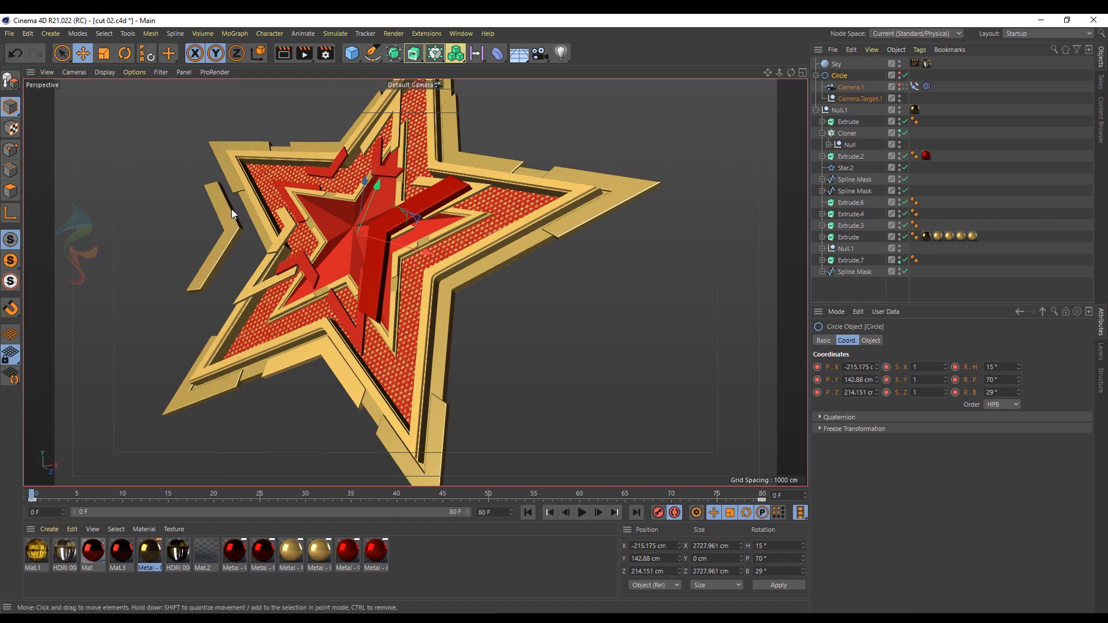
{"action": "left_click", "coordinate": [384, 262]}
{"action": "left_click_drag", "start_coordinate": [372, 210], "coordinate": [370, 139], "text": "alt"}
{"action": "left_click", "coordinate": [823, 271]}
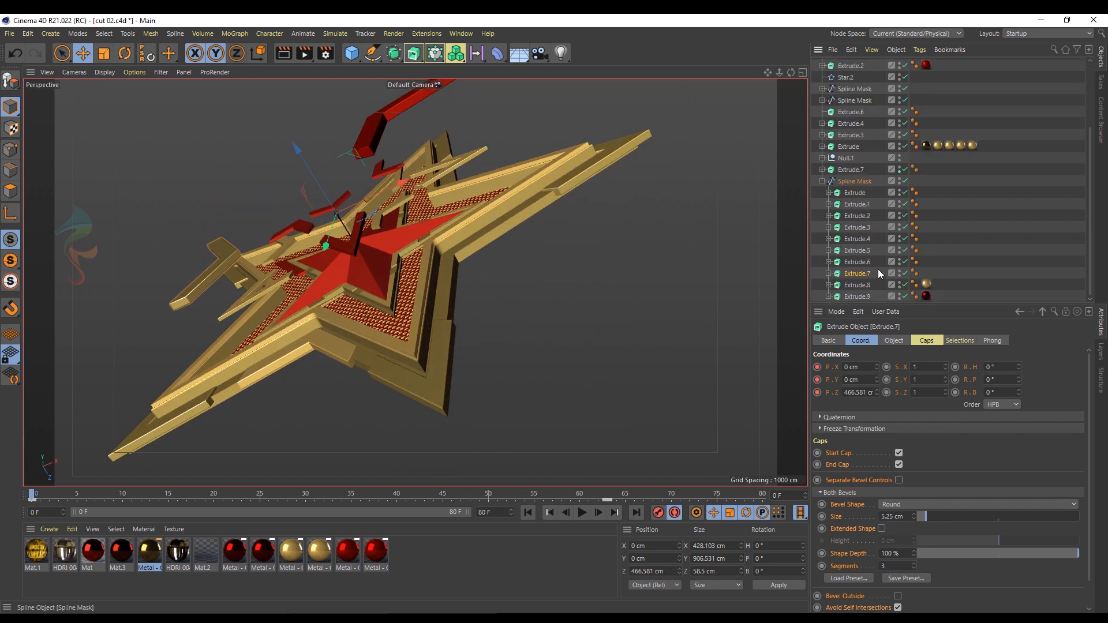
- Examine Extrude.7's position keyframes at frames 63 and 0, and open the command list for its X position parameter
{"action": "left_click_drag", "start_coordinate": [584, 490], "coordinate": [611, 502]}
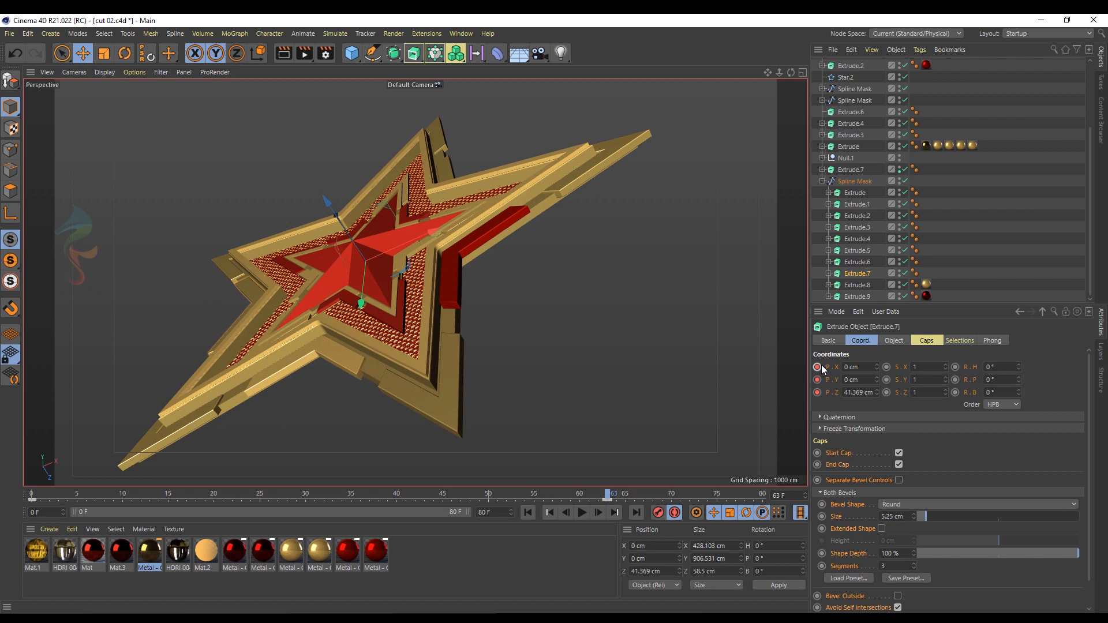
{"action": "left_click_drag", "start_coordinate": [816, 366], "coordinate": [816, 393]}
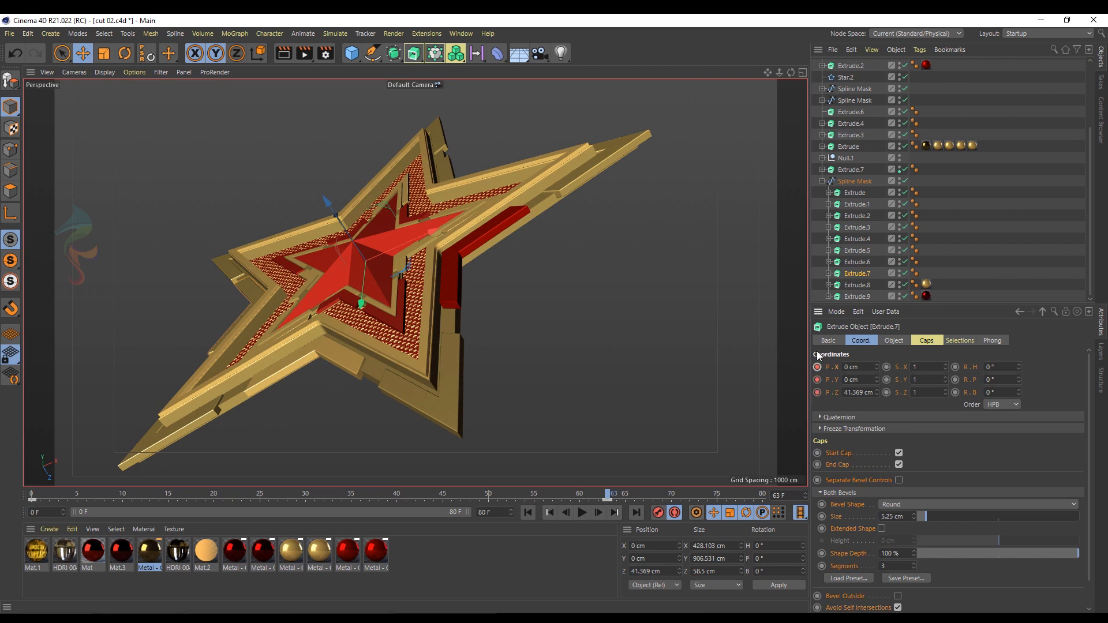
{"action": "left_click", "coordinate": [527, 513]}
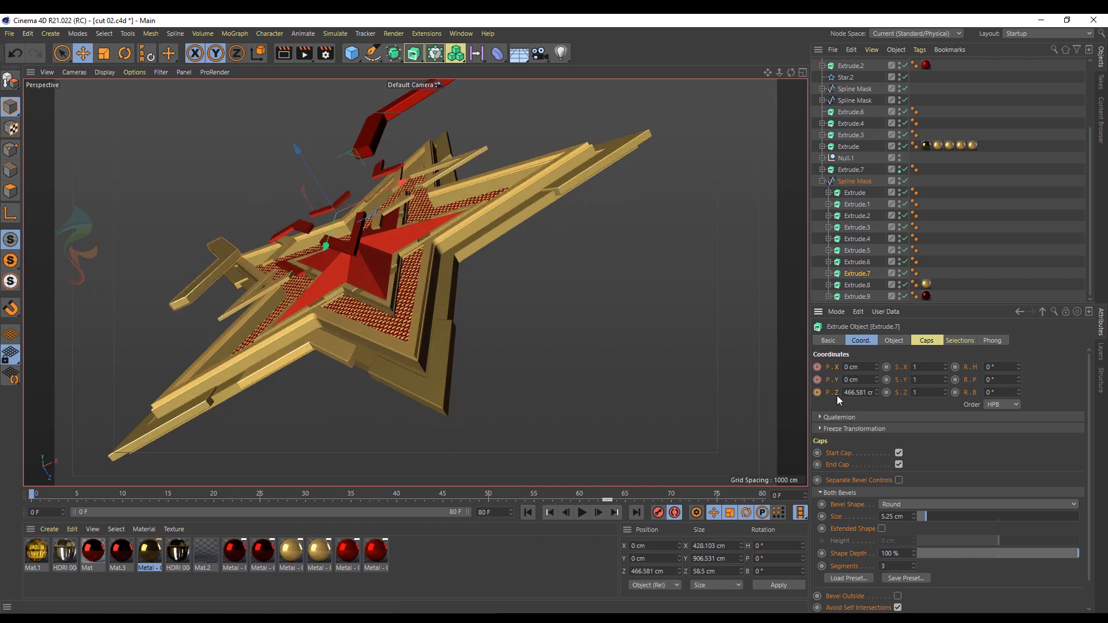
{"action": "right_click", "coordinate": [837, 369]}
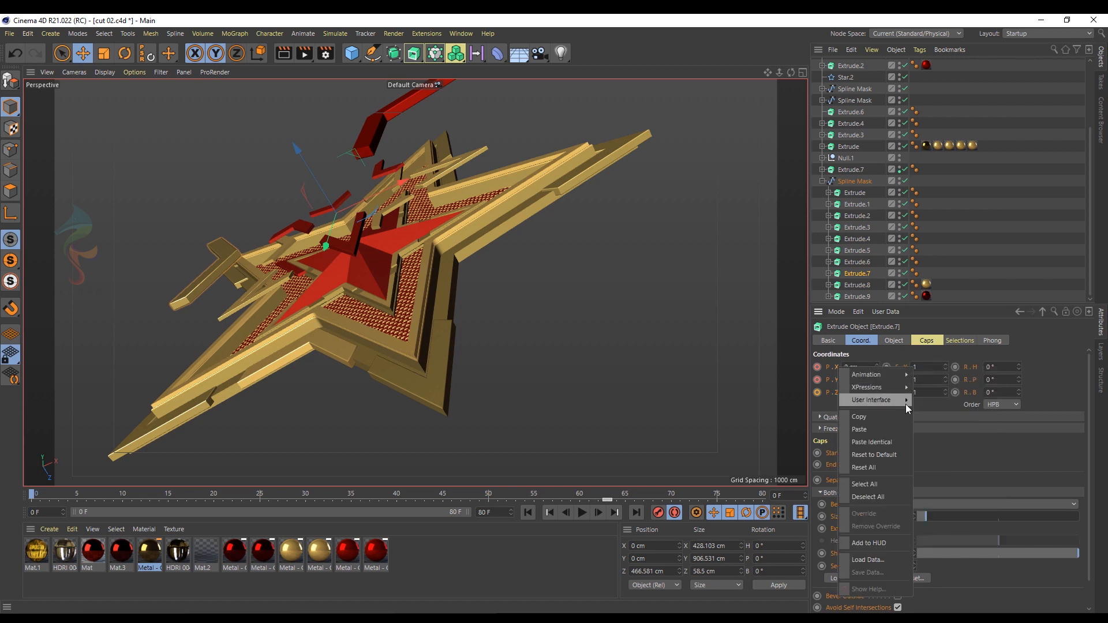
- Keyframe the position of Extrude.7 at frame 0 and play the animation
{"action": "mouse_move", "coordinate": [877, 374]}
{"action": "left_click", "coordinate": [948, 371]}
{"action": "left_click", "coordinate": [583, 513]}
{"action": "left_click", "coordinate": [583, 512]}
- Adjust the extrude's offset along its Z axis, move its end keyframe to about frame 65, and replay the animation
{"action": "left_click_drag", "start_coordinate": [325, 198], "coordinate": [309, 171]}
{"action": "left_click", "coordinate": [583, 513]}
{"action": "left_click_drag", "start_coordinate": [608, 500], "coordinate": [622, 501]}
{"action": "left_click", "coordinate": [850, 135]}
{"action": "left_click", "coordinate": [583, 513]}
{"action": "scroll", "coordinate": [853, 118], "scroll_direction": "up", "scroll_amount": 3}
- Select Null.1 with all its children, scrub the animation to frame 80, and clear the selection
{"action": "right_click", "coordinate": [841, 111]}
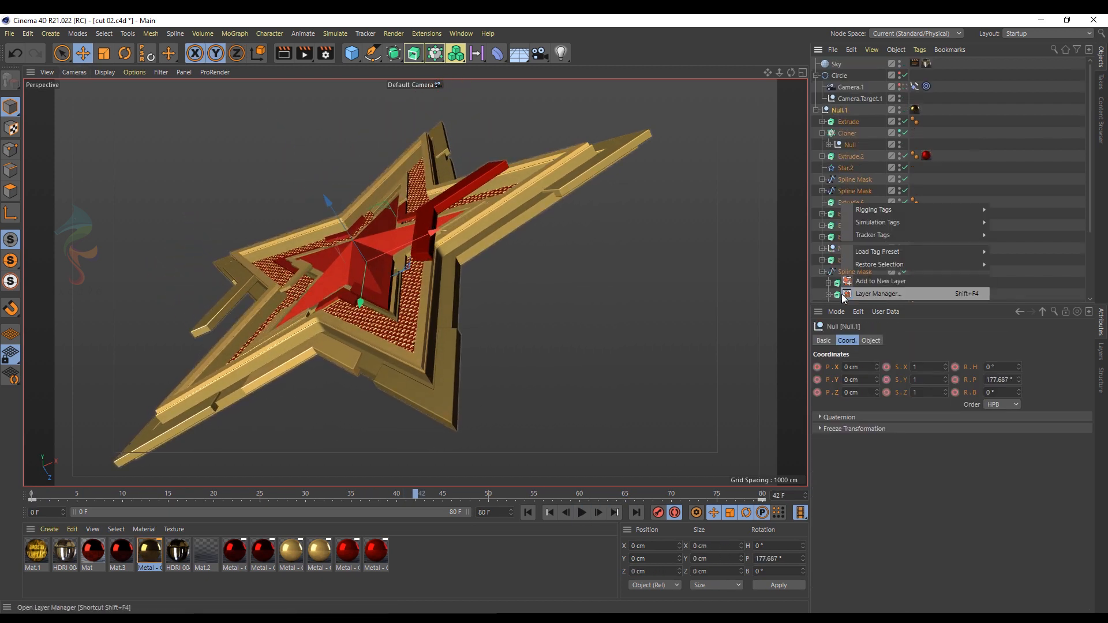
{"action": "left_click", "coordinate": [892, 341]}
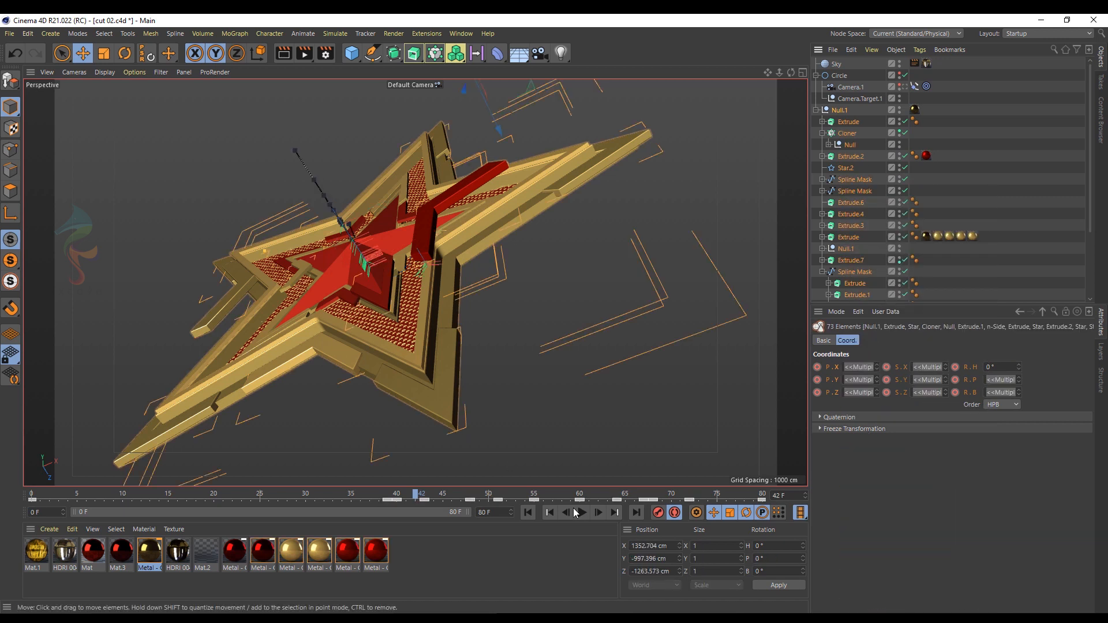
{"action": "left_click_drag", "start_coordinate": [426, 498], "coordinate": [767, 500]}
{"action": "left_click", "coordinate": [1067, 193]}
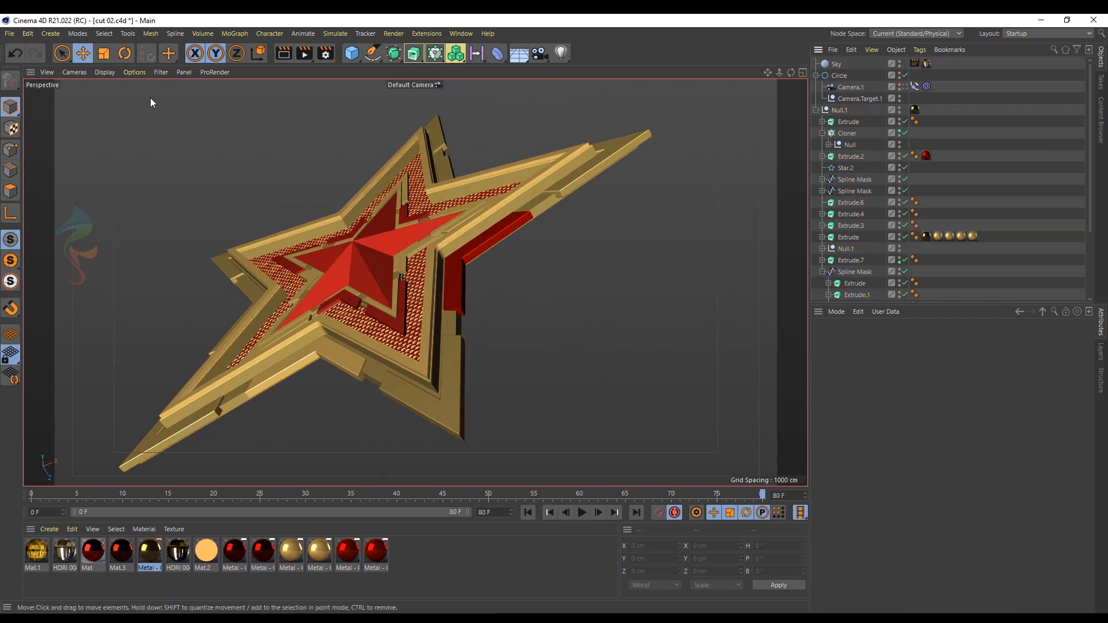
- View the scene through Camera.1 and play the star assembly animation from the first frame
{"action": "left_click", "coordinate": [82, 71]}
{"action": "mouse_move", "coordinate": [85, 107]}
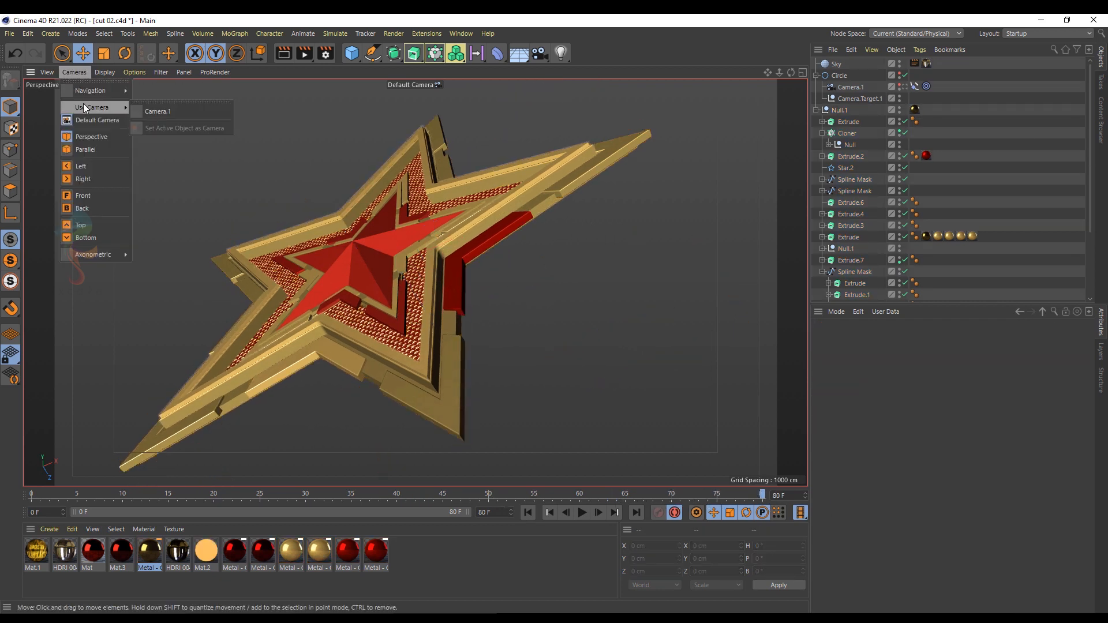
{"action": "left_click", "coordinate": [147, 112]}
{"action": "left_click", "coordinate": [530, 517]}
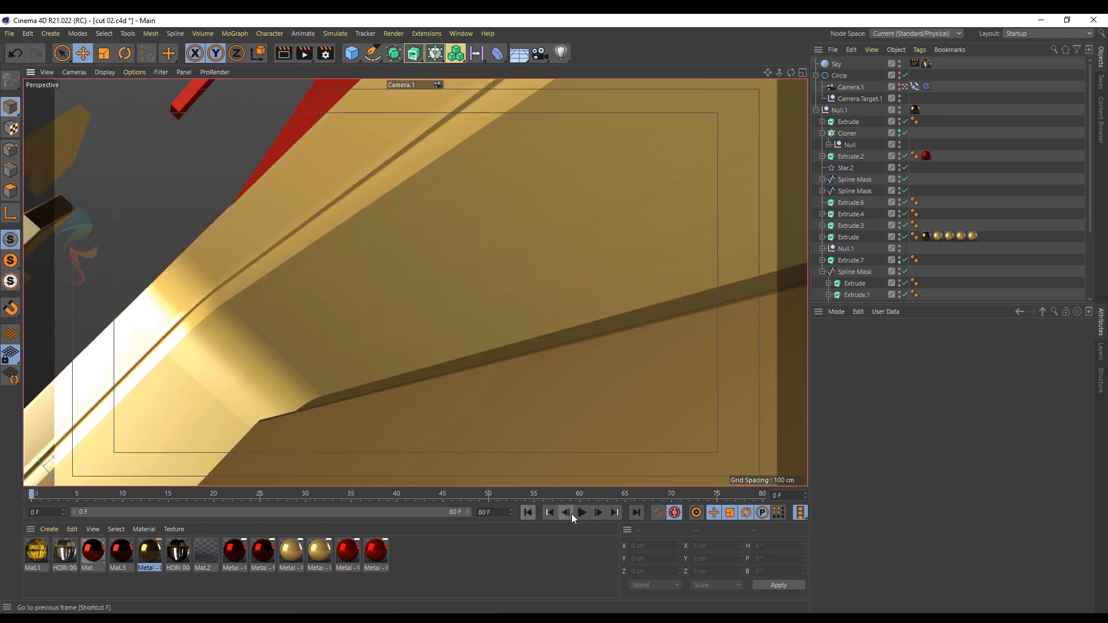
{"action": "left_click", "coordinate": [582, 514]}
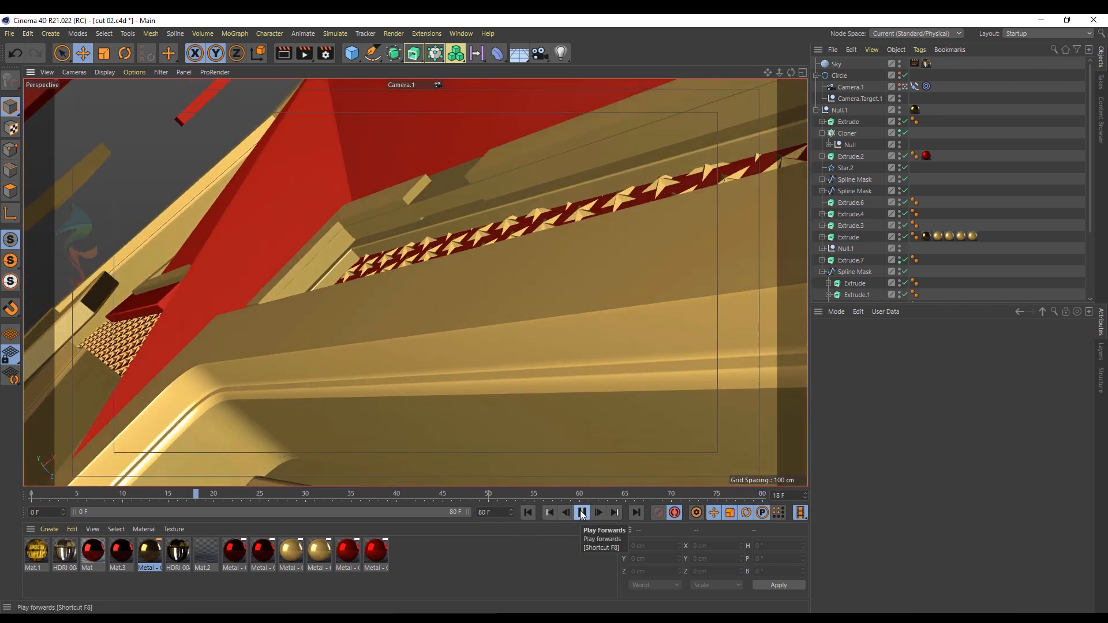
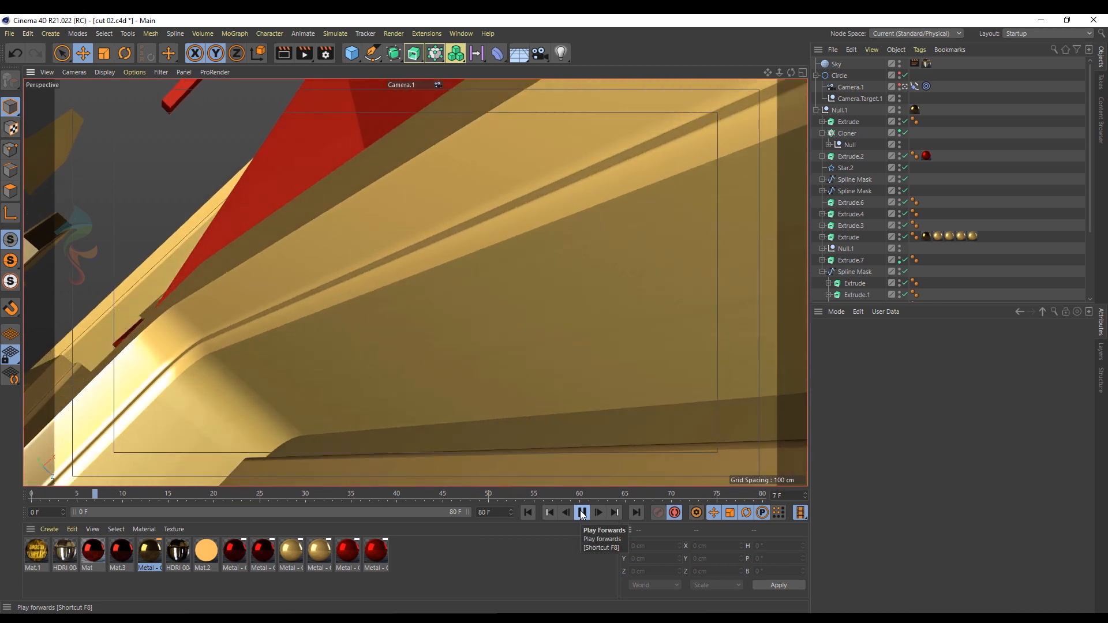
{"action": "left_click", "coordinate": [582, 512]}
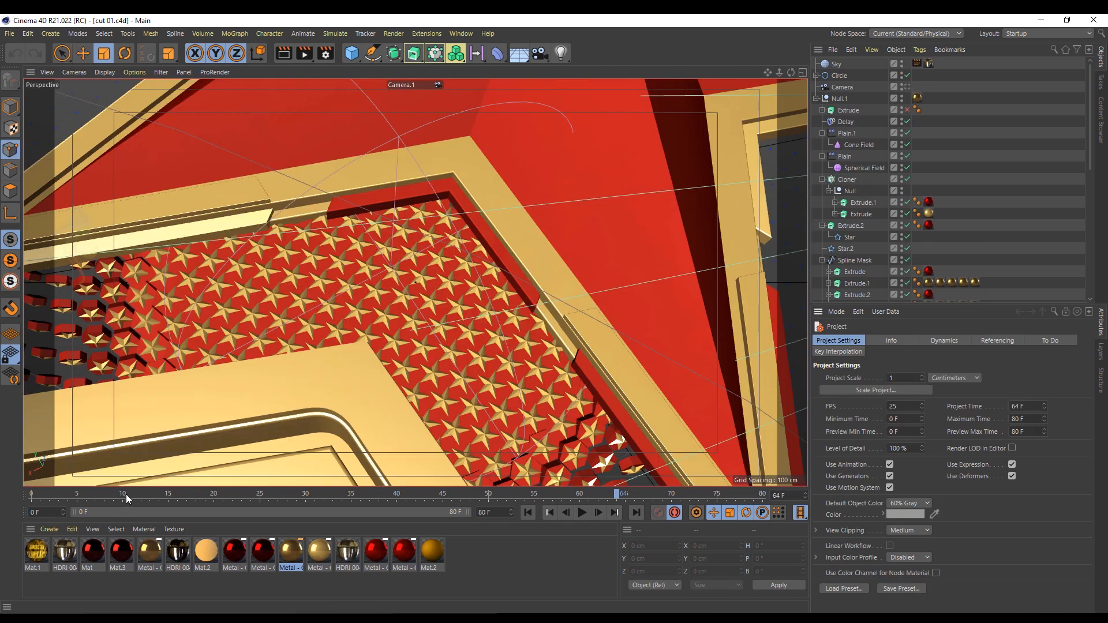
- Scrub and play the cut 01.c4d animation to review the small star tiles growing in, and return to the start
{"action": "left_click_drag", "start_coordinate": [64, 494], "coordinate": [251, 521]}
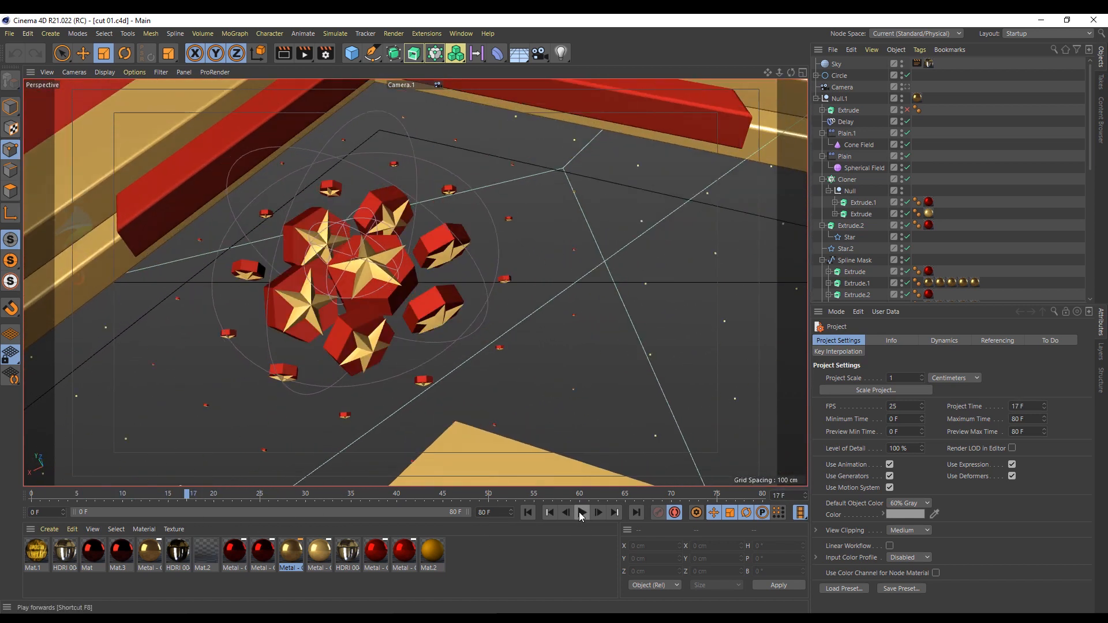
{"action": "left_click", "coordinate": [581, 513]}
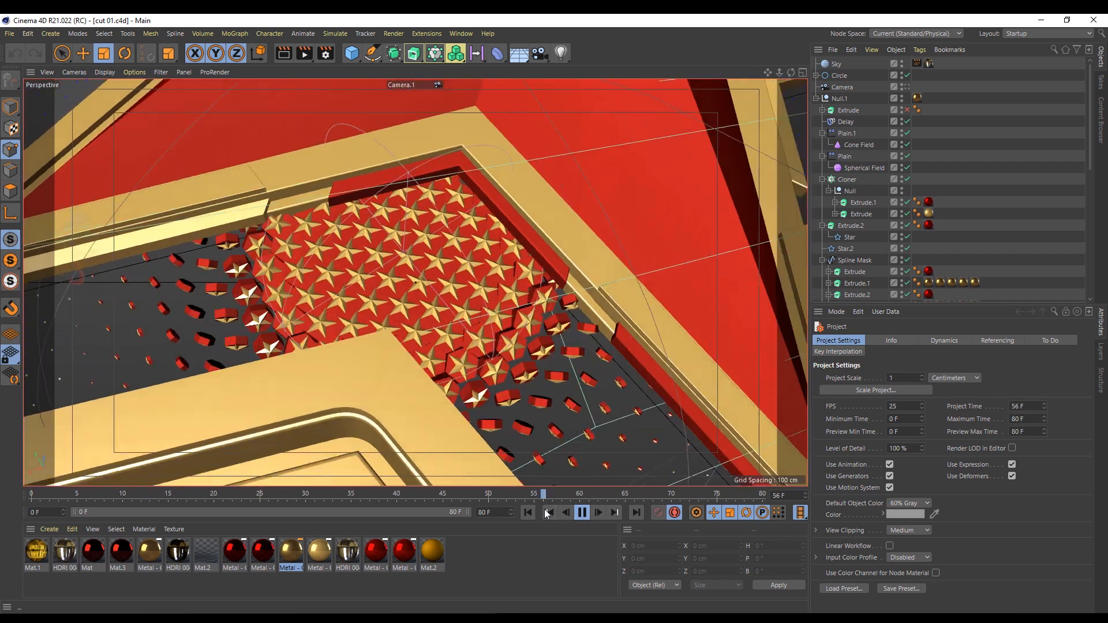
{"action": "left_click", "coordinate": [528, 513]}
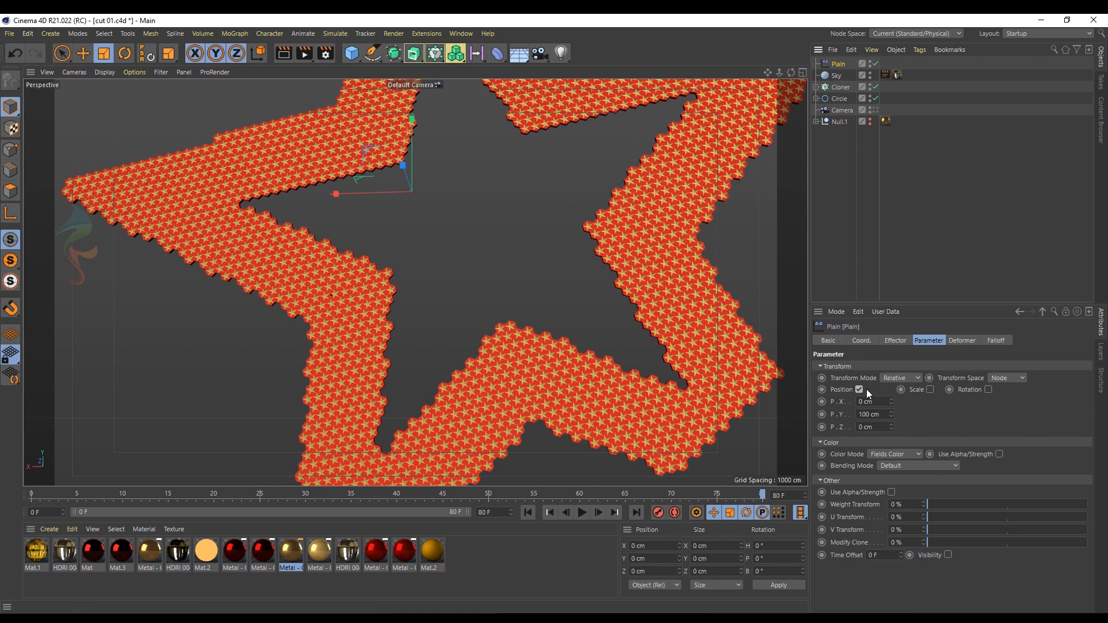
- Switch the Plain effector from position to a uniform, absolute scale of -1 and scrub back to frame 0
{"action": "left_click", "coordinate": [860, 389]}
{"action": "left_click", "coordinate": [908, 390]}
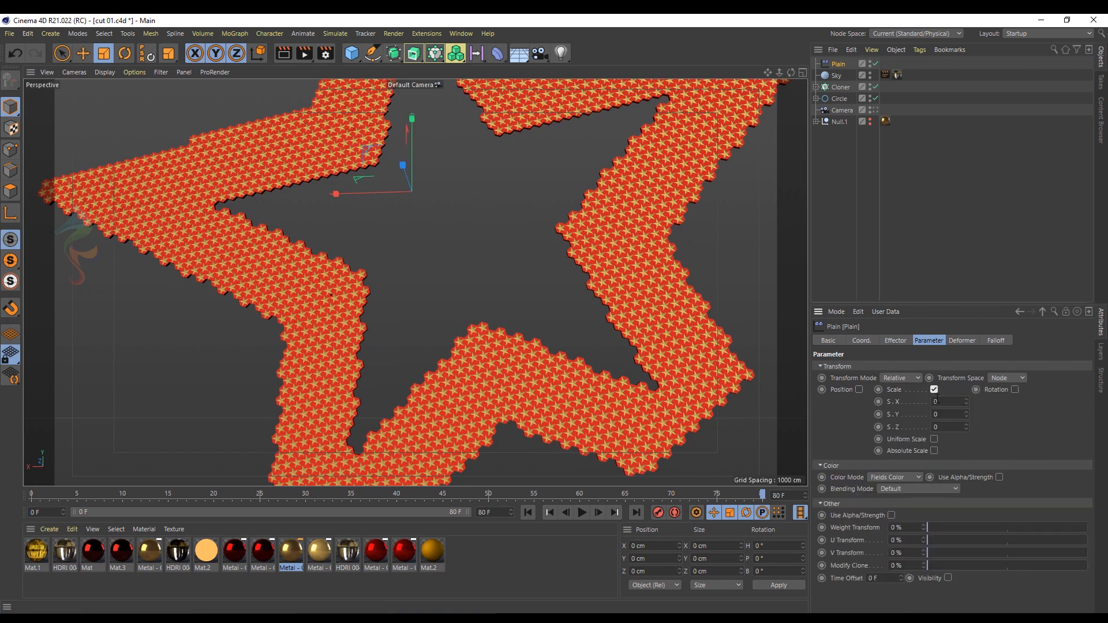
{"action": "left_click", "coordinate": [934, 439]}
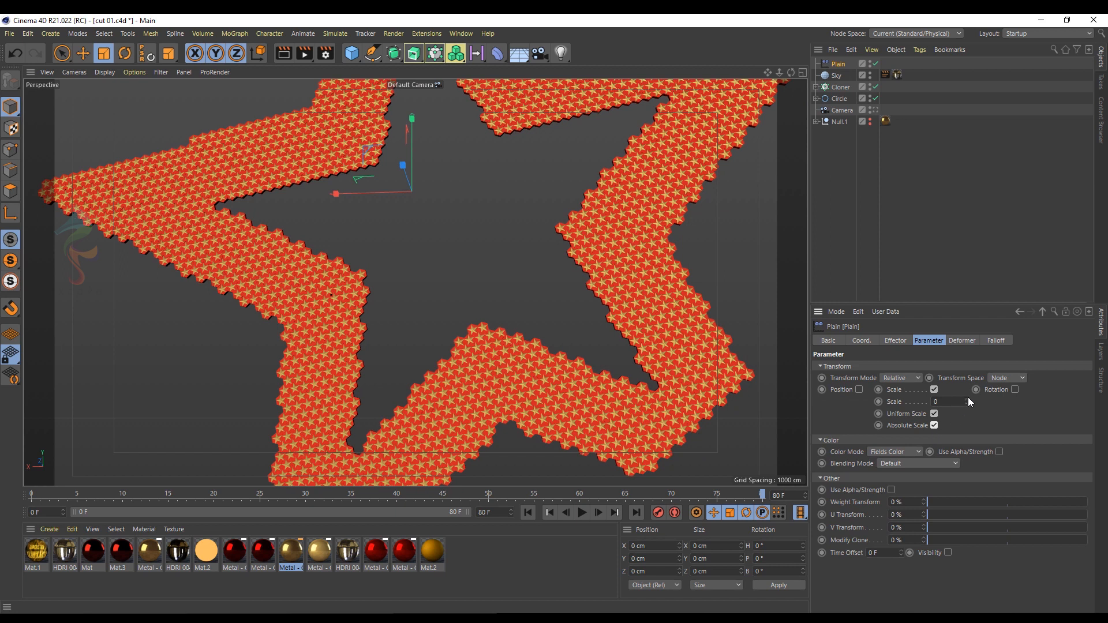
{"action": "type", "text": "-1"}
{"action": "key", "text": "Return"}
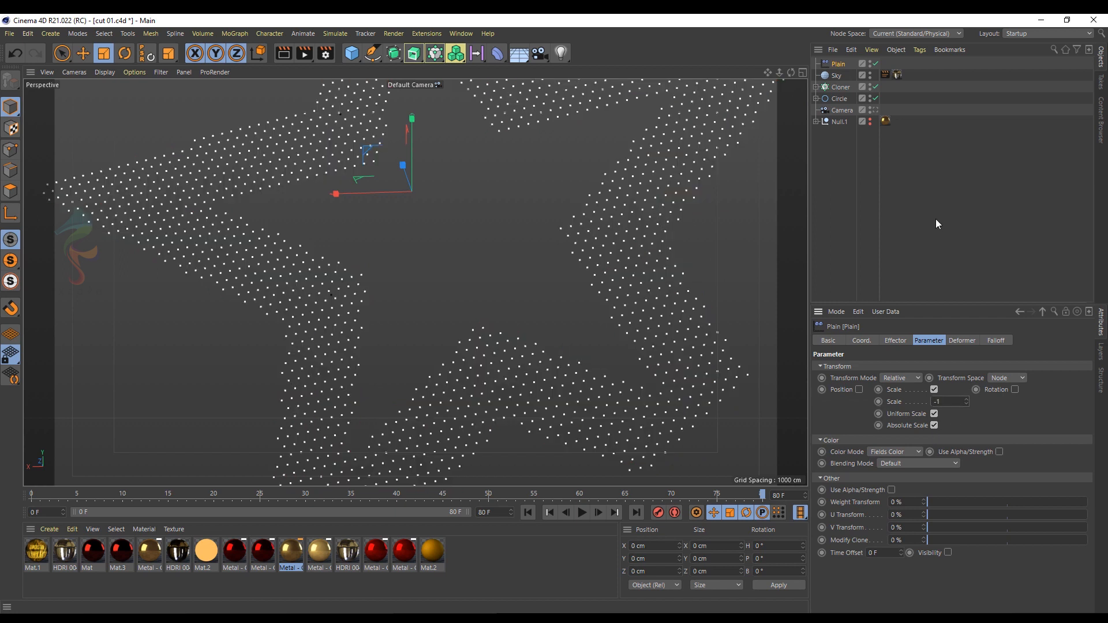
{"action": "left_click_drag", "start_coordinate": [34, 493], "coordinate": [428, 498]}
{"action": "left_click_drag", "start_coordinate": [186, 495], "coordinate": [31, 495]}
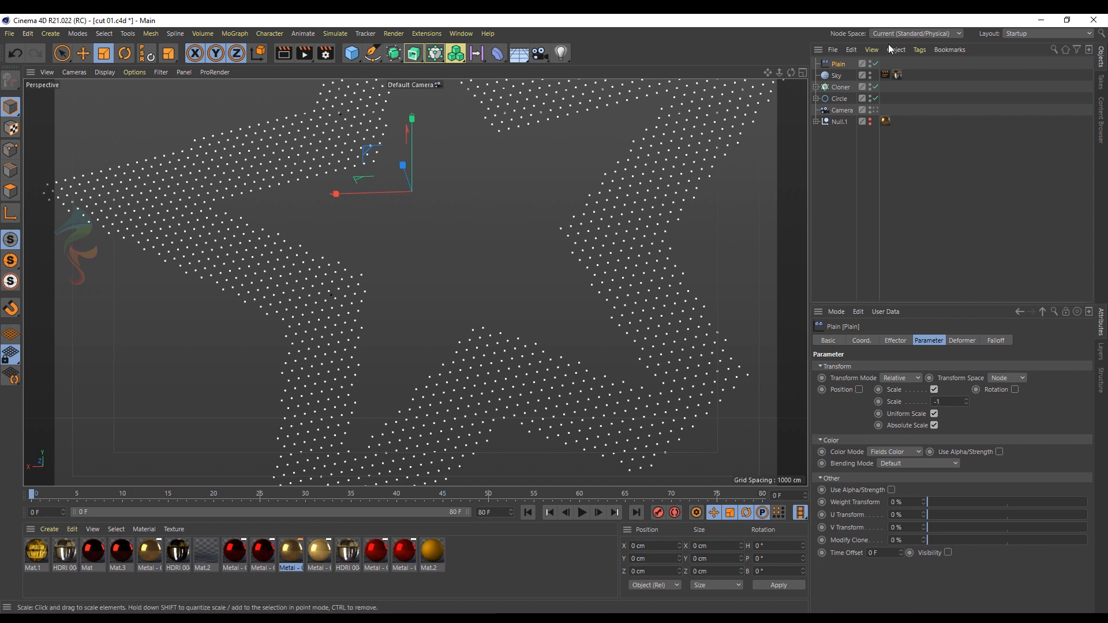
- Add a Spherical Field to the Plain effector's falloff
{"action": "left_click", "coordinate": [997, 341]}
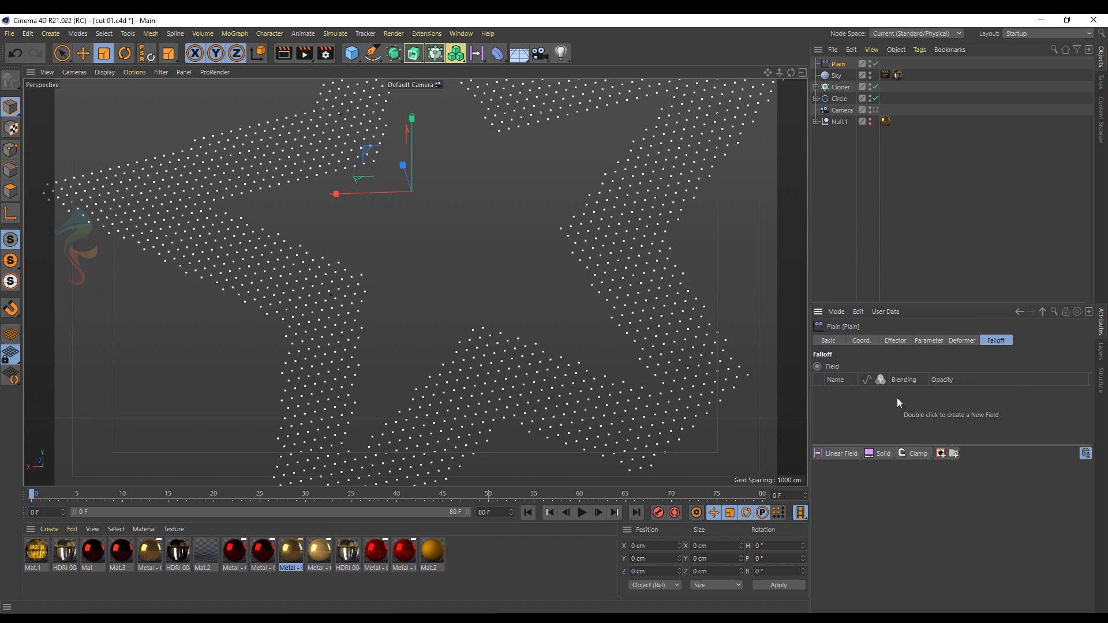
{"action": "left_click", "coordinate": [847, 455]}
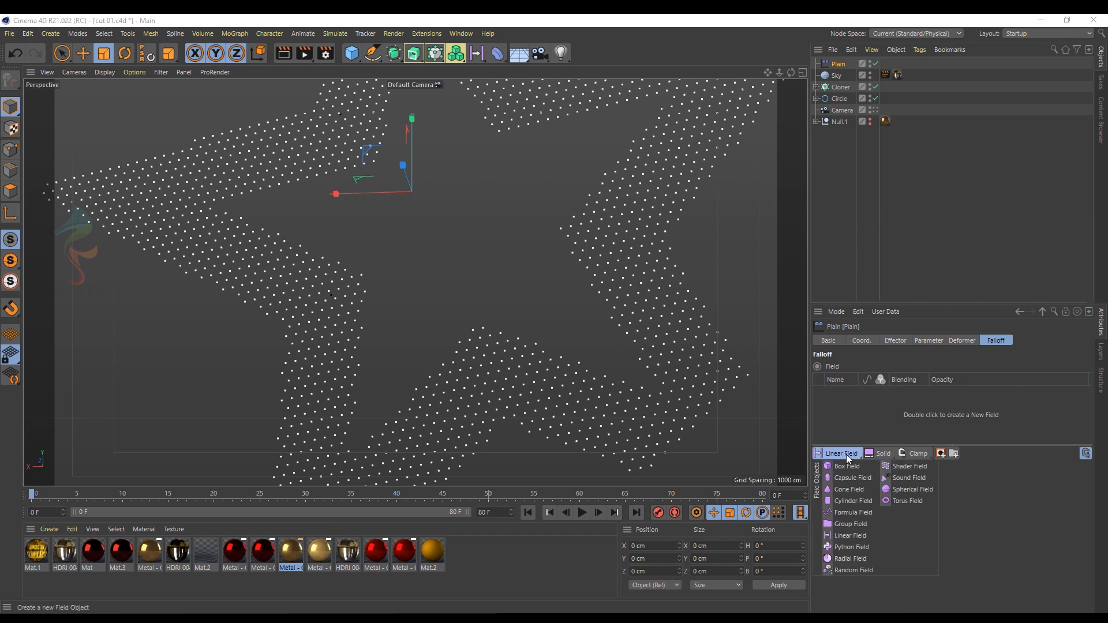
{"action": "left_click", "coordinate": [922, 489]}
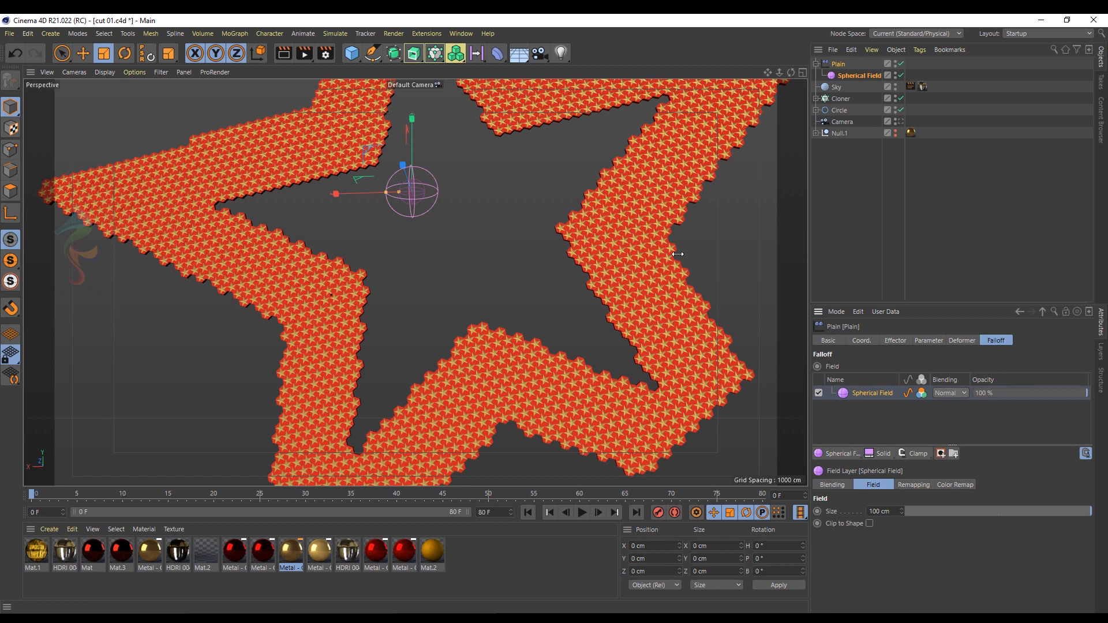
- Move the Spherical Field onto the star's inner corner at about X 333 cm, Y -414 cm
{"action": "middle_click", "coordinate": [628, 294]}
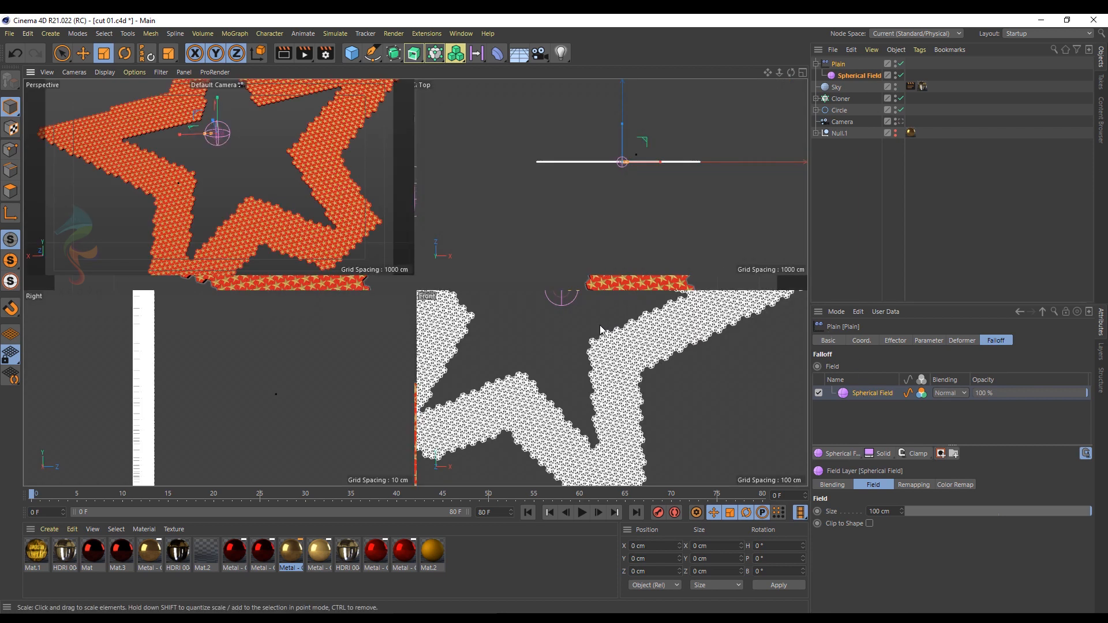
{"action": "middle_click", "coordinate": [600, 331]}
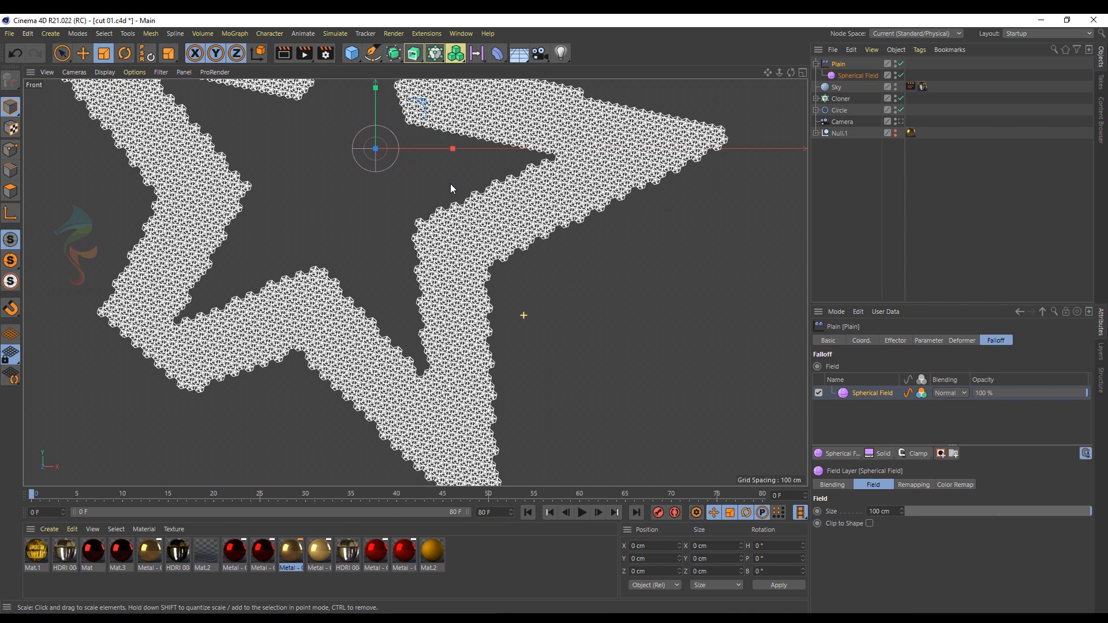
{"action": "middle_click", "coordinate": [212, 146]}
{"action": "middle_click", "coordinate": [212, 146]}
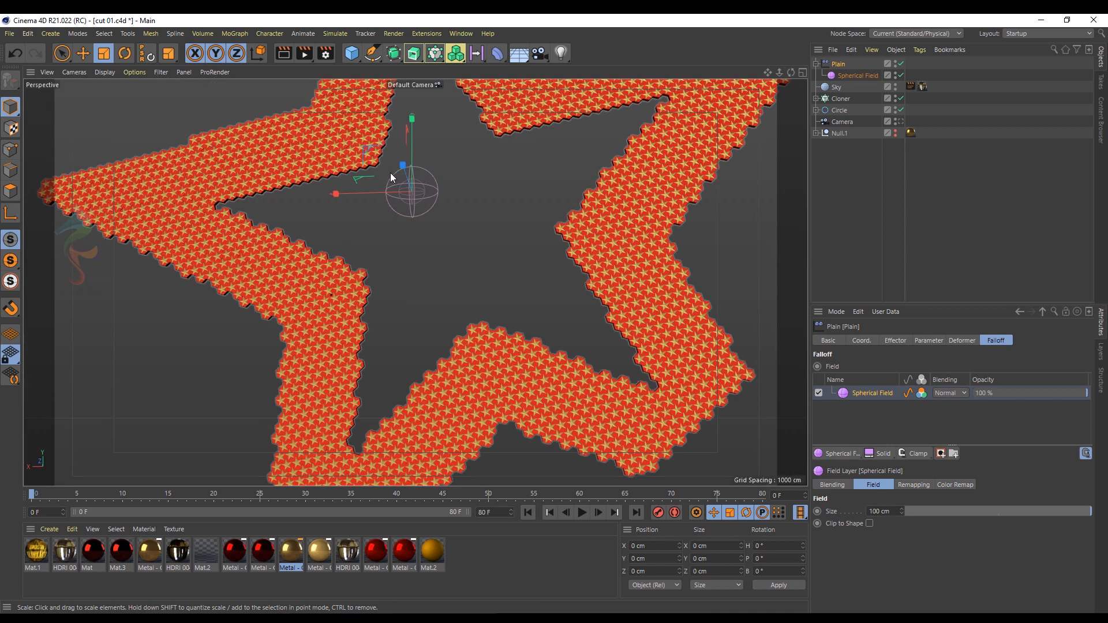
{"action": "key", "text": "e"}
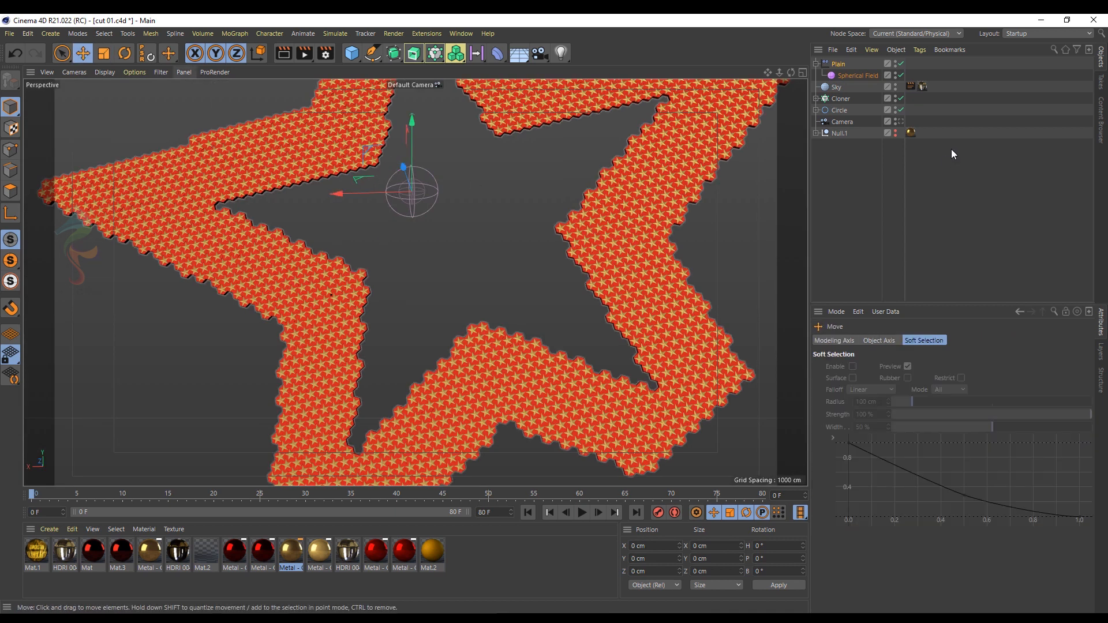
{"action": "left_click", "coordinate": [858, 75]}
{"action": "left_click", "coordinate": [873, 341]}
{"action": "left_click_drag", "start_coordinate": [487, 228], "coordinate": [492, 253], "text": "alt"}
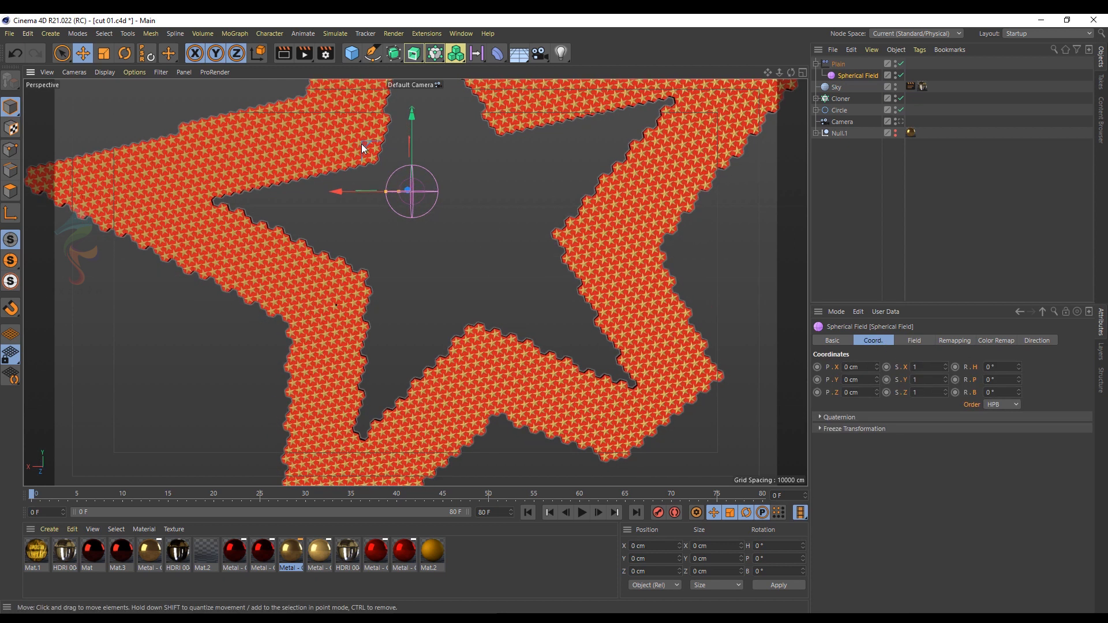
{"action": "left_click_drag", "start_coordinate": [296, 238], "coordinate": [295, 275]}
{"action": "scroll", "coordinate": [310, 300], "scroll_direction": "up", "scroll_amount": 8}
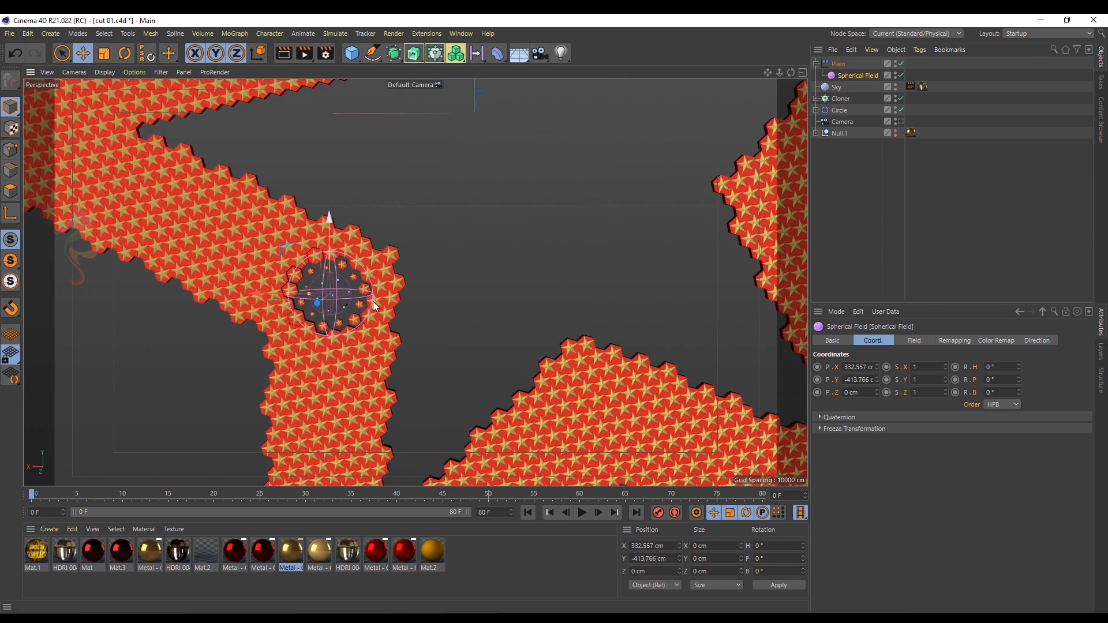
{"action": "left_click_drag", "start_coordinate": [372, 245], "coordinate": [388, 189], "text": "alt"}
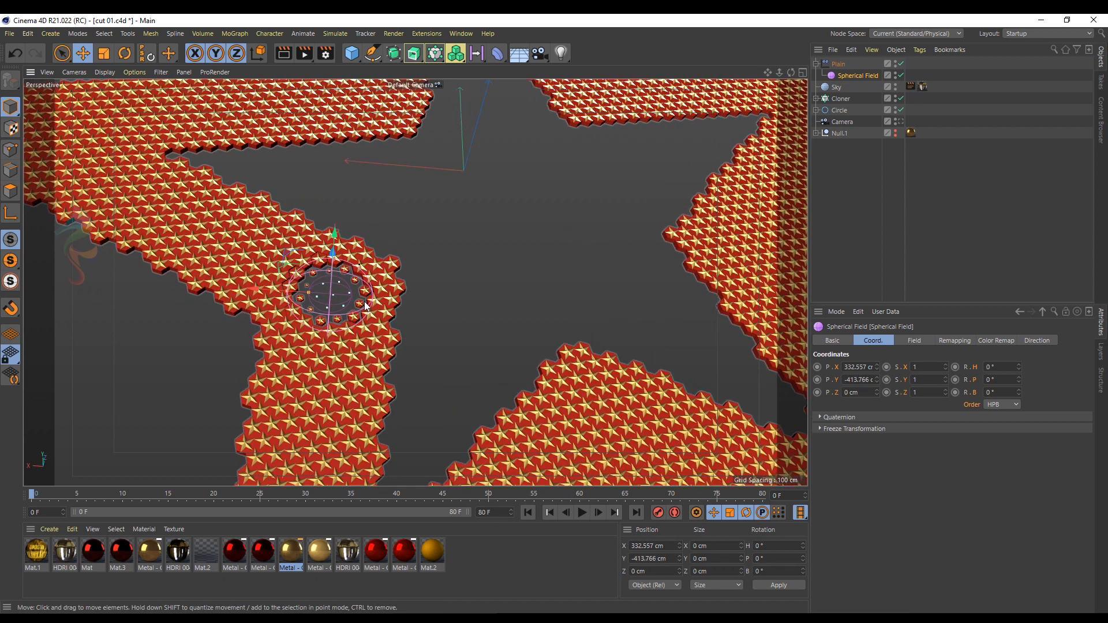
{"action": "left_click_drag", "start_coordinate": [349, 283], "coordinate": [317, 302], "text": "alt"}
{"action": "left_click_drag", "start_coordinate": [327, 344], "coordinate": [328, 336]}
{"action": "key", "text": "ctrl+z"}
{"action": "left_click_drag", "start_coordinate": [289, 296], "coordinate": [379, 306]}
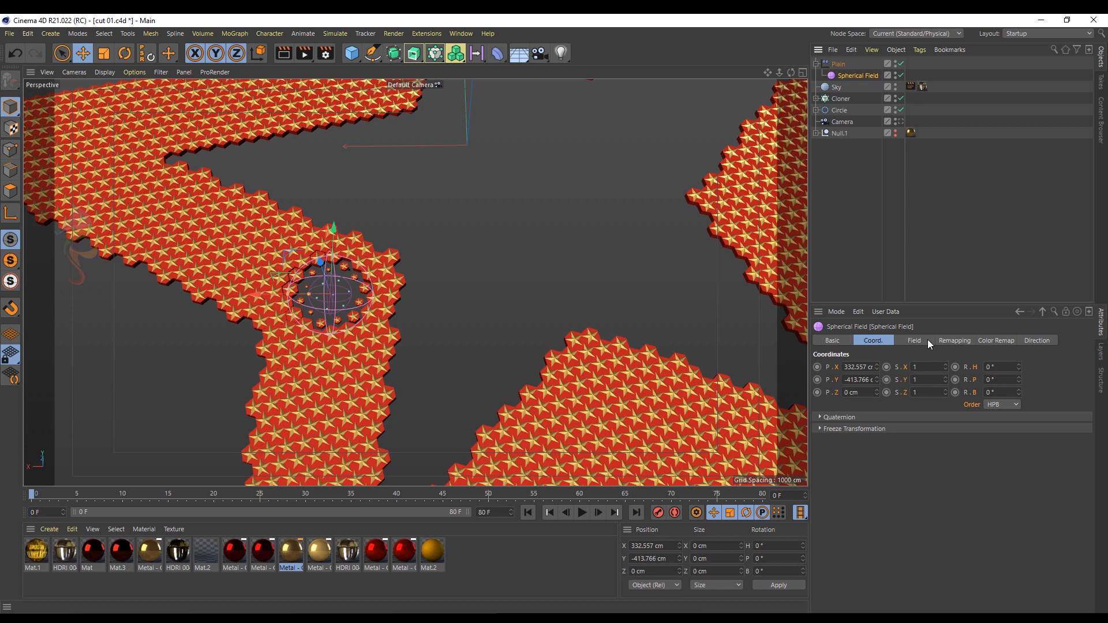
- Invert the Spherical Field's remapping and set its inner offset to 21%
{"action": "left_click", "coordinate": [1010, 340]}
{"action": "left_click", "coordinate": [956, 340]}
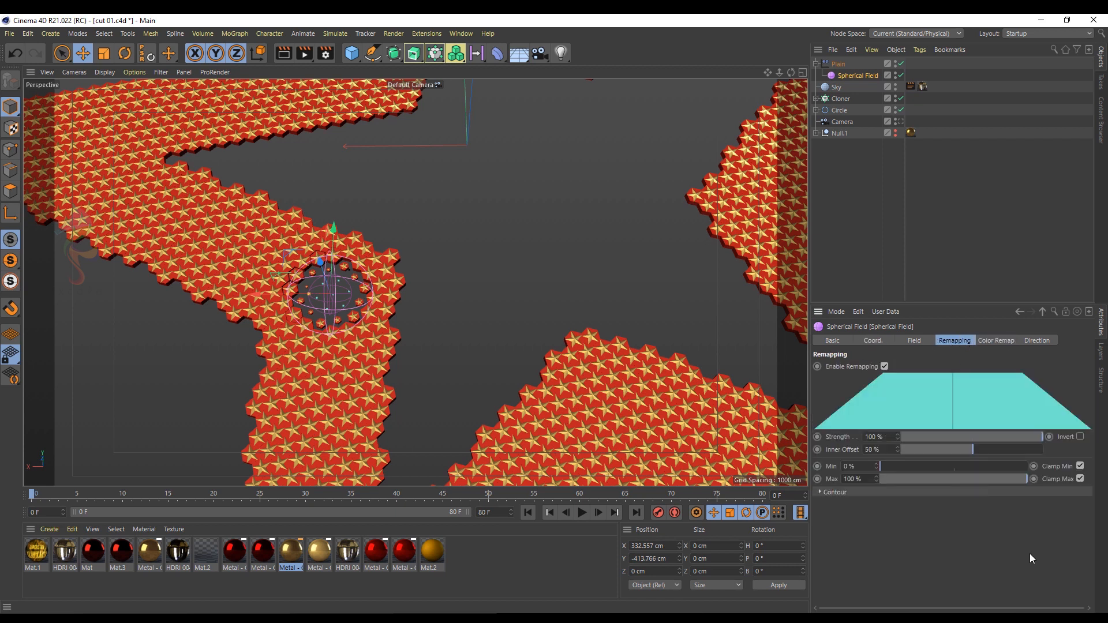
{"action": "left_click", "coordinate": [1080, 437]}
{"action": "scroll", "coordinate": [335, 324], "scroll_direction": "up", "scroll_amount": 2}
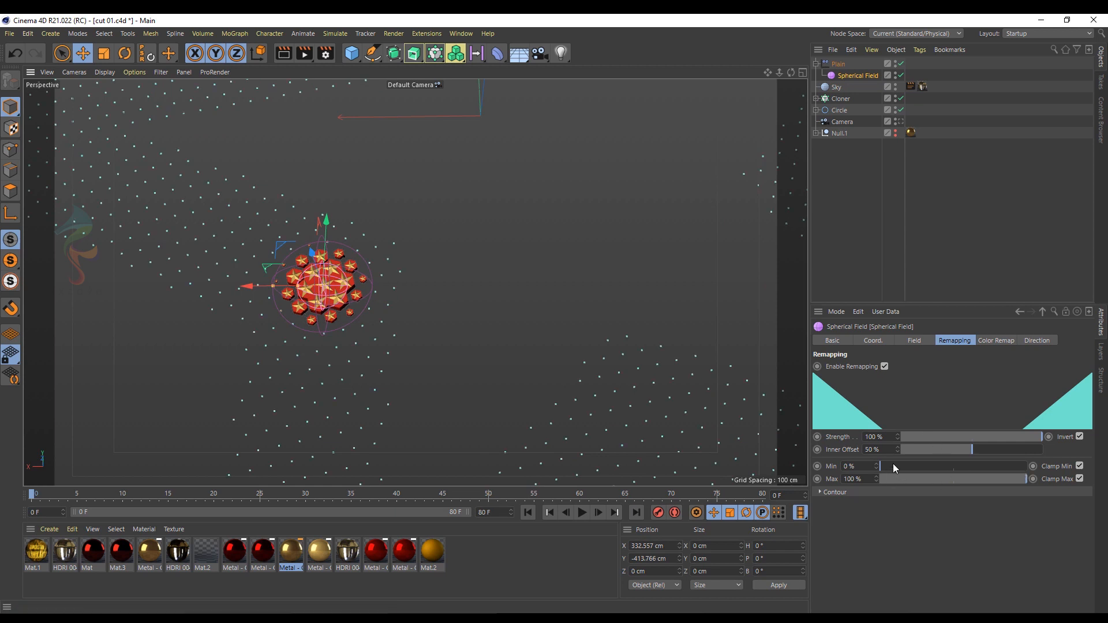
{"action": "mouse_move", "coordinate": [893, 465]}
{"action": "left_mouse_down"}
{"action": "mouse_move", "coordinate": [908, 464]}
{"action": "mouse_move", "coordinate": [878, 474]}
{"action": "left_mouse_up"}
{"action": "left_click_drag", "start_coordinate": [995, 451], "coordinate": [930, 455]}
- Enlarge the Spherical Field at frame 70 to about 2578 cm so that it spreads over the whole star
{"action": "left_click_drag", "start_coordinate": [273, 286], "coordinate": [51, 310]}
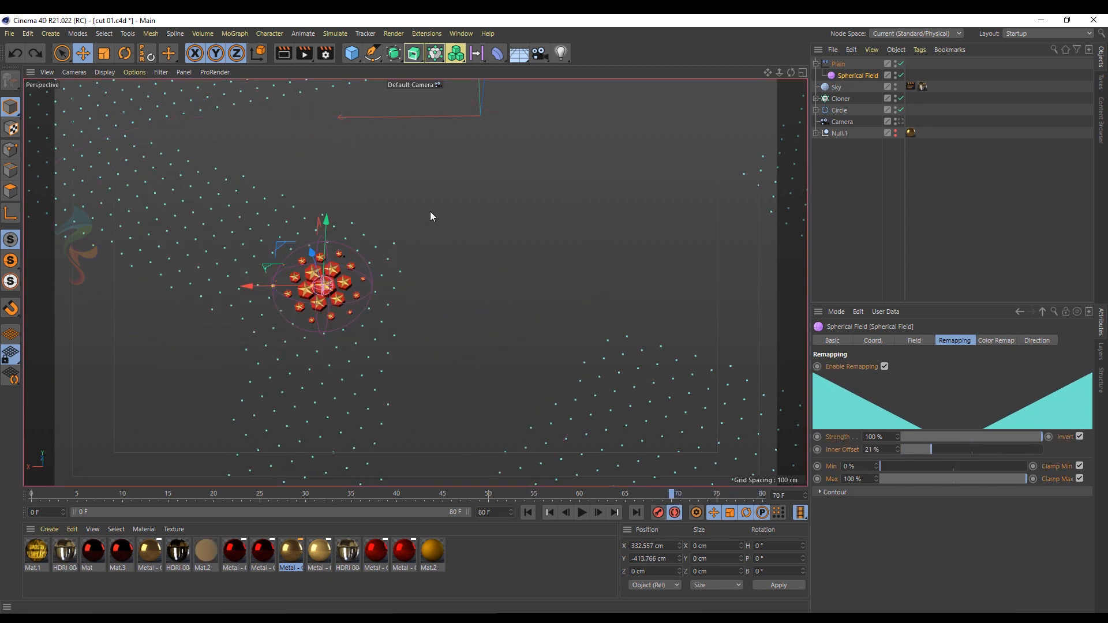
{"action": "left_click_drag", "start_coordinate": [274, 286], "coordinate": [52, 283]}
{"action": "scroll", "coordinate": [370, 208], "scroll_direction": "down", "scroll_amount": 4}
{"action": "left_click_drag", "start_coordinate": [164, 255], "coordinate": [56, 269]}
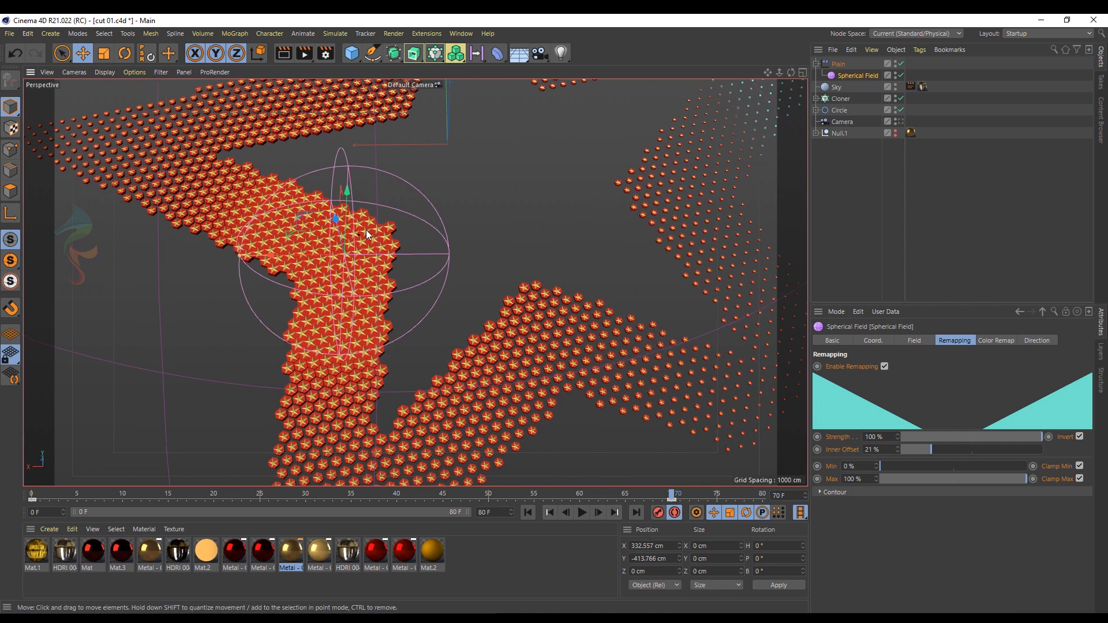
{"action": "scroll", "coordinate": [366, 229], "scroll_direction": "down", "scroll_amount": 3}
{"action": "left_click_drag", "start_coordinate": [248, 254], "coordinate": [216, 253]}
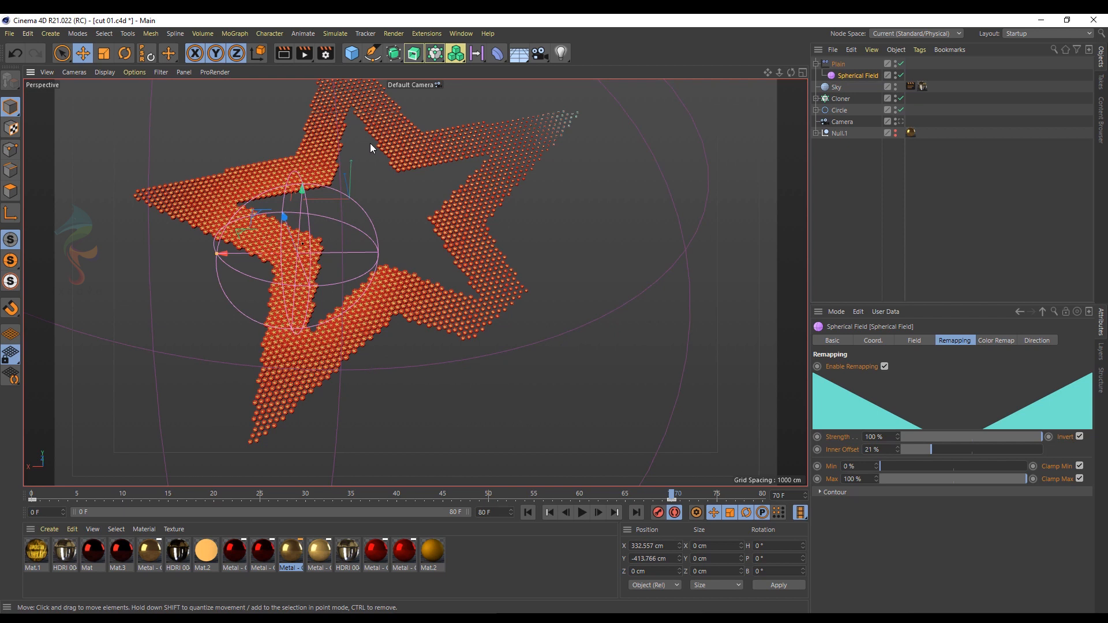
- Set the Spherical Field's size at frame 70 to 250 cm
{"action": "scroll", "coordinate": [364, 200], "scroll_direction": "up", "scroll_amount": 1}
{"action": "left_click", "coordinate": [915, 340]}
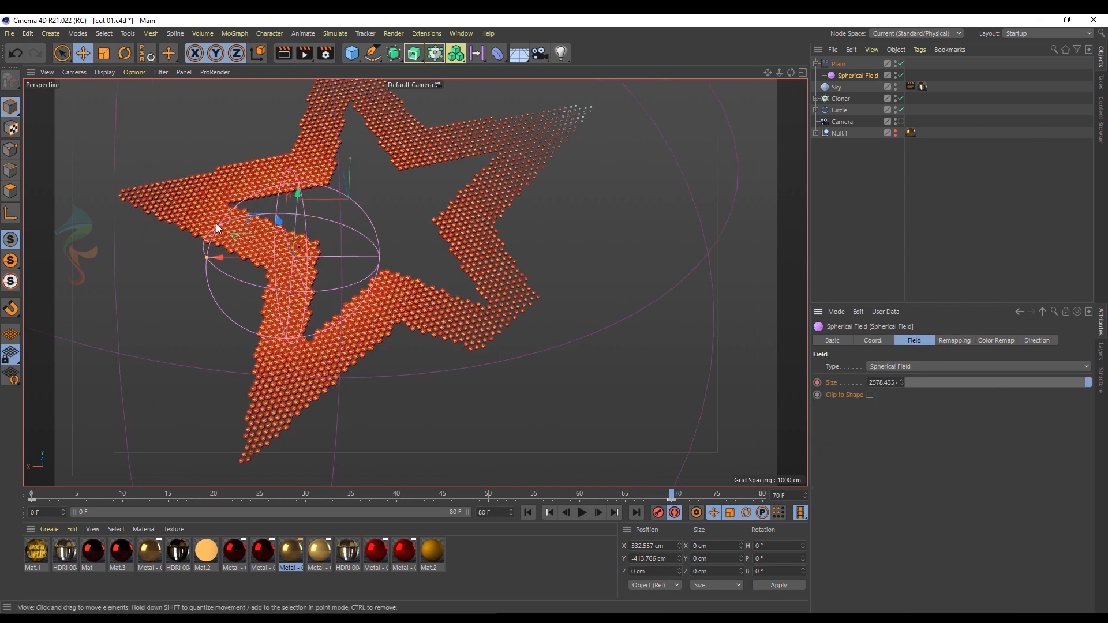
{"action": "scroll", "coordinate": [333, 291], "scroll_direction": "up", "scroll_amount": 2}
{"action": "scroll", "coordinate": [281, 261], "scroll_direction": "down", "scroll_amount": 1}
{"action": "mouse_move", "coordinate": [1072, 382]}
{"action": "left_mouse_down"}
{"action": "mouse_move", "coordinate": [945, 393]}
{"action": "mouse_move", "coordinate": [1091, 384]}
{"action": "left_mouse_up"}
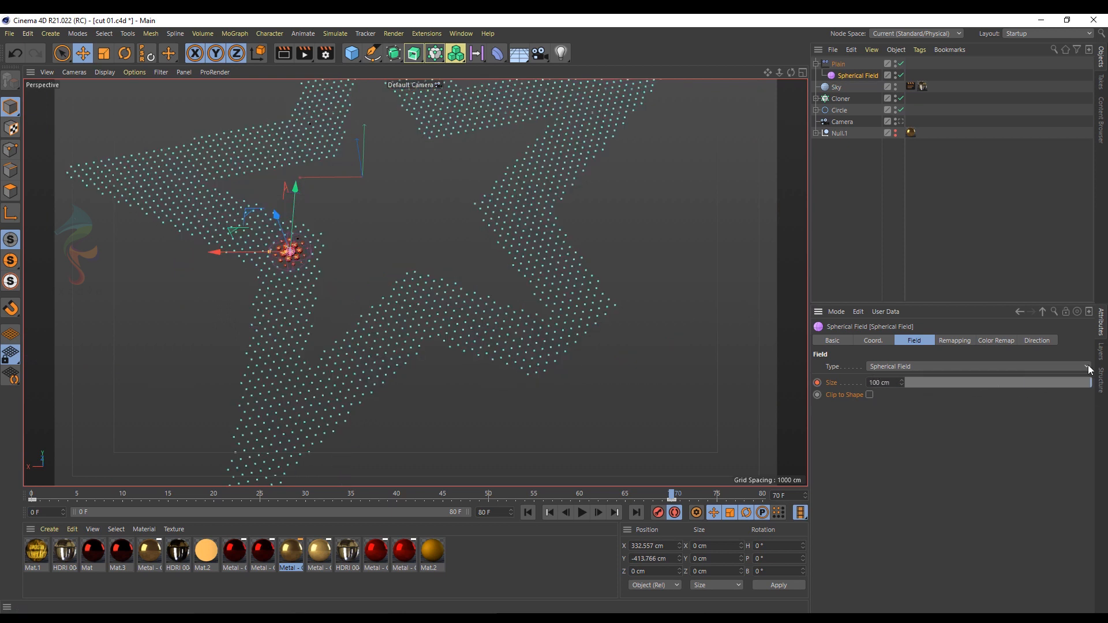
{"action": "double_click", "coordinate": [889, 385]}
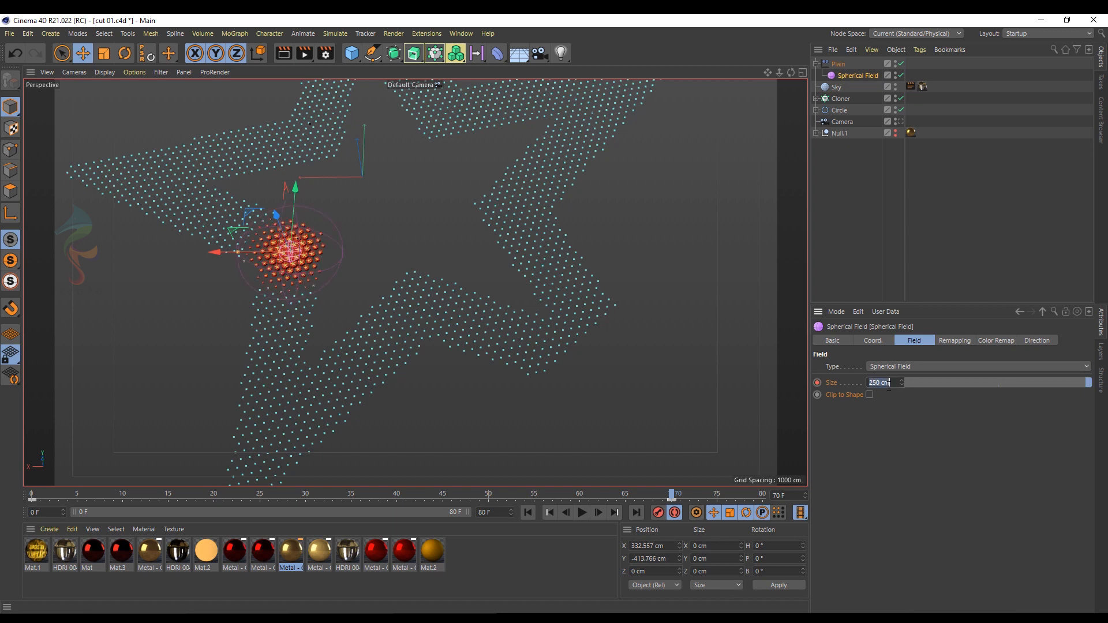
{"action": "key", "text": "Return"}
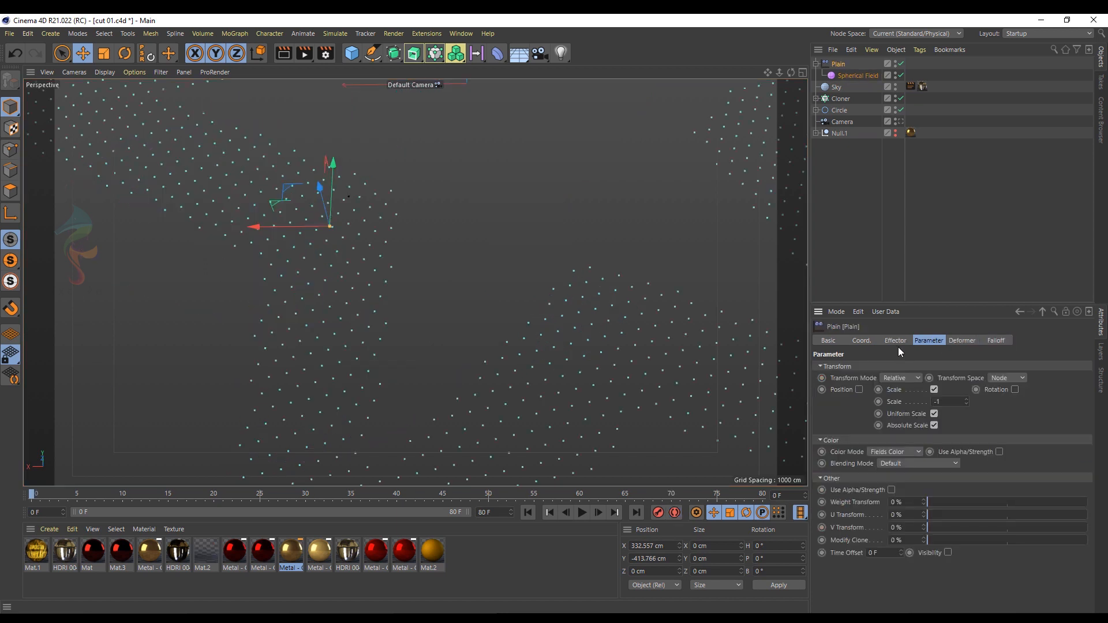
- Enable rotation on the Plain effector and set its pitch rotation to 341°
{"action": "left_click", "coordinate": [1014, 390]}
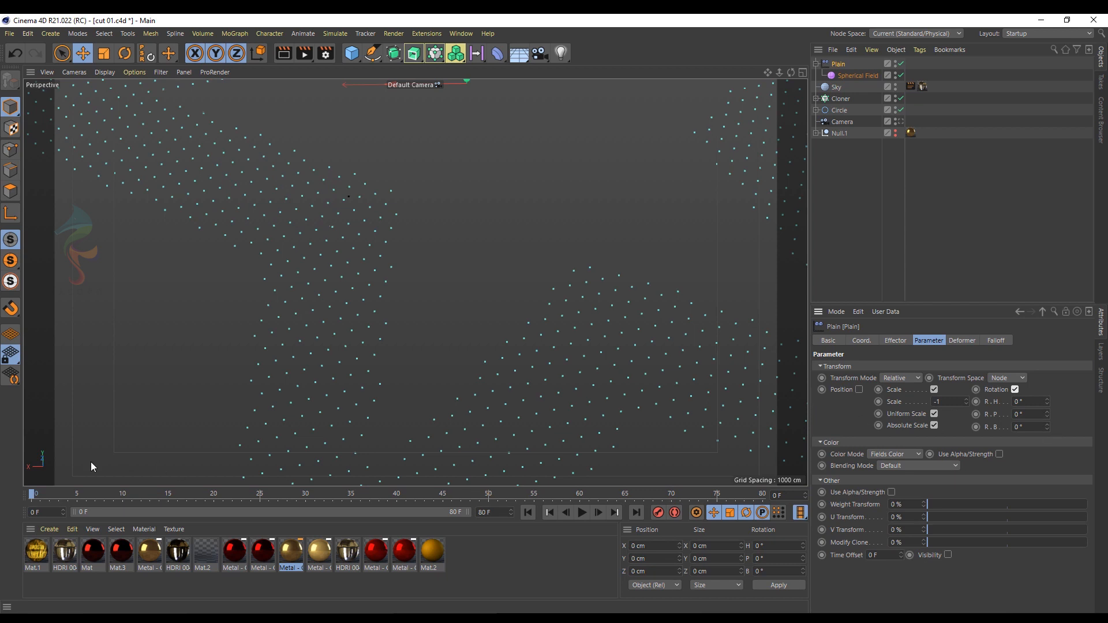
{"action": "left_click_drag", "start_coordinate": [65, 494], "coordinate": [67, 494]}
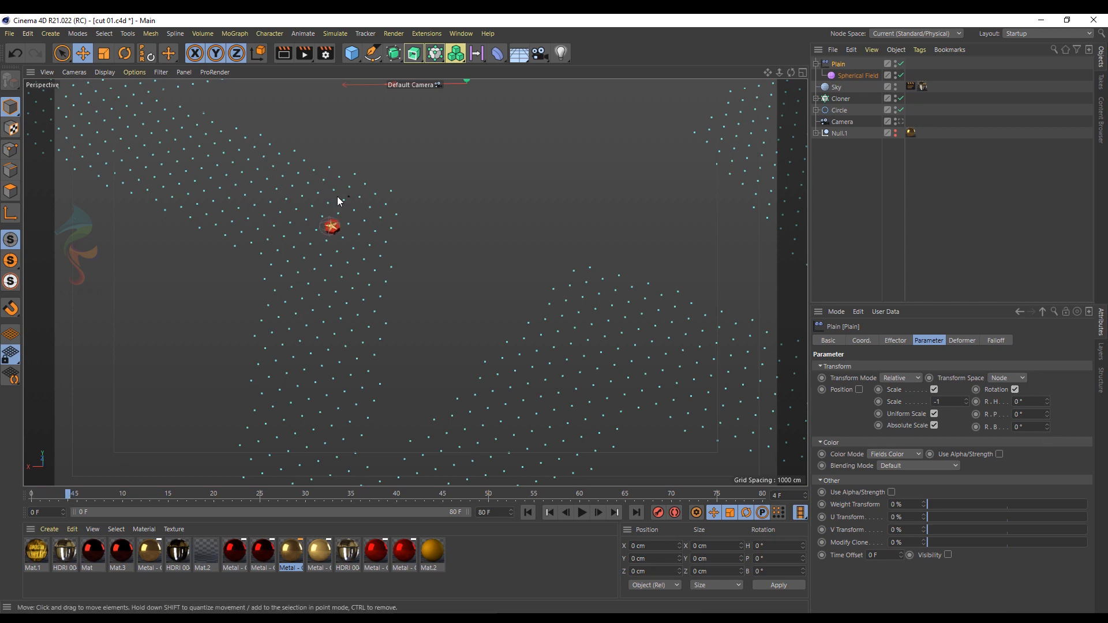
{"action": "scroll", "coordinate": [331, 203], "scroll_direction": "up", "scroll_amount": 5}
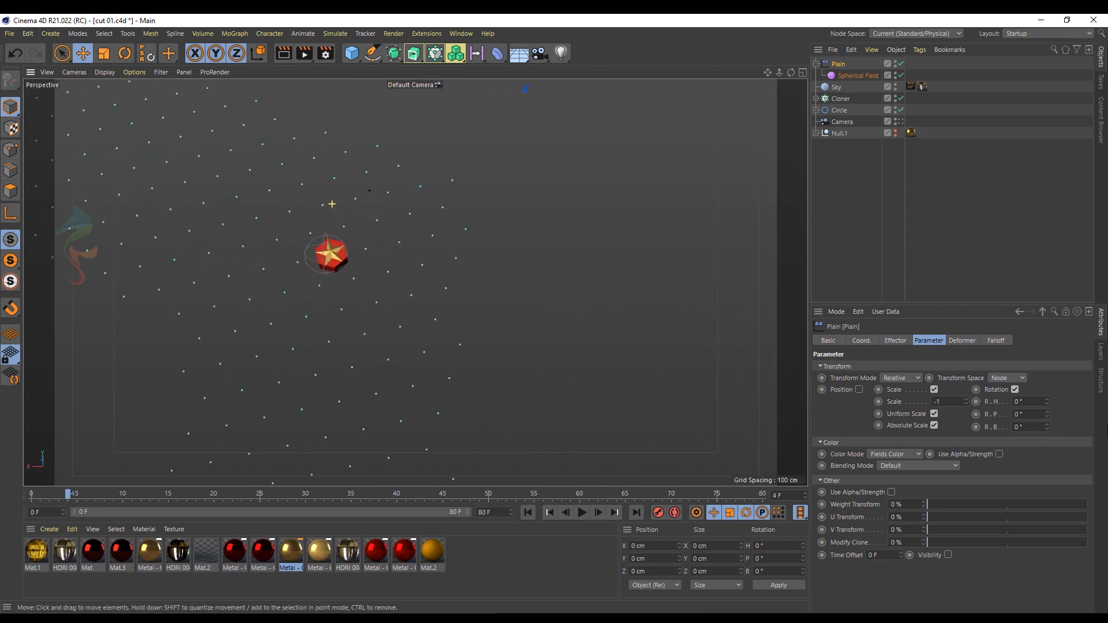
{"action": "left_click_drag", "start_coordinate": [1047, 415], "coordinate": [1047, 220]}
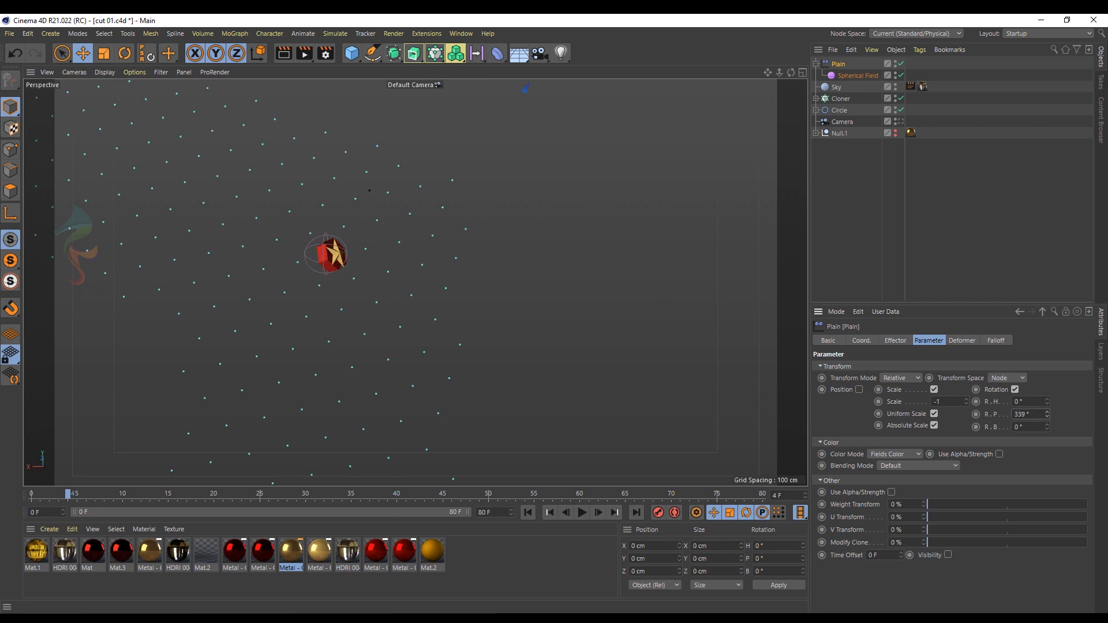
{"action": "left_click_drag", "start_coordinate": [1047, 402], "coordinate": [1047, 457]}
- Look through Camera.1, play the star assembly and scrub the early frames up to frame 17
{"action": "left_click", "coordinate": [817, 110]}
{"action": "left_click", "coordinate": [904, 122]}
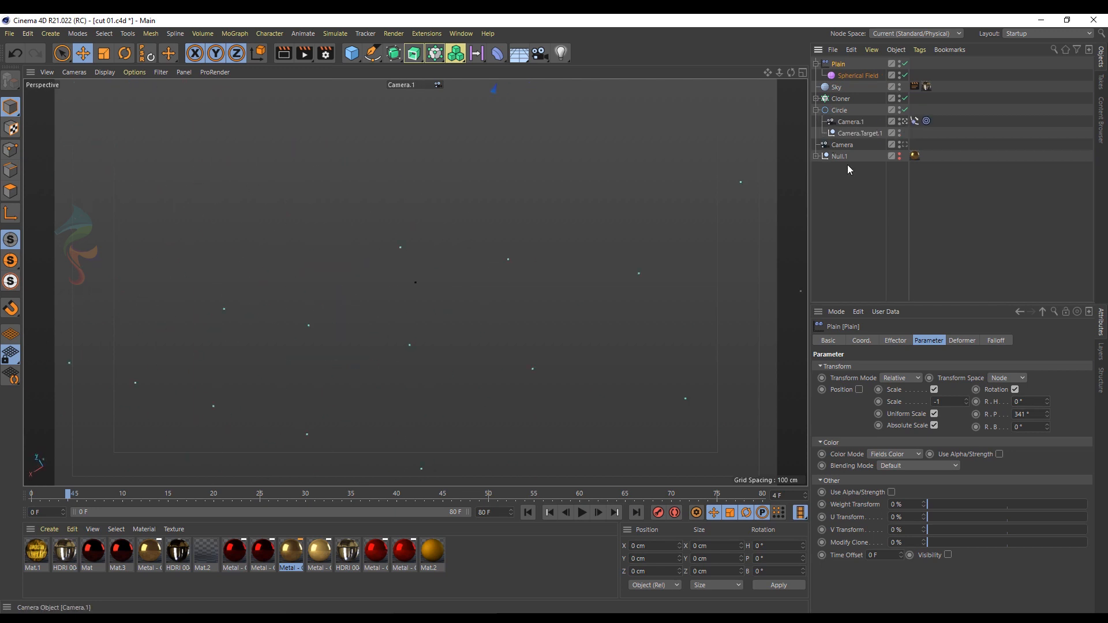
{"action": "left_click", "coordinate": [582, 513]}
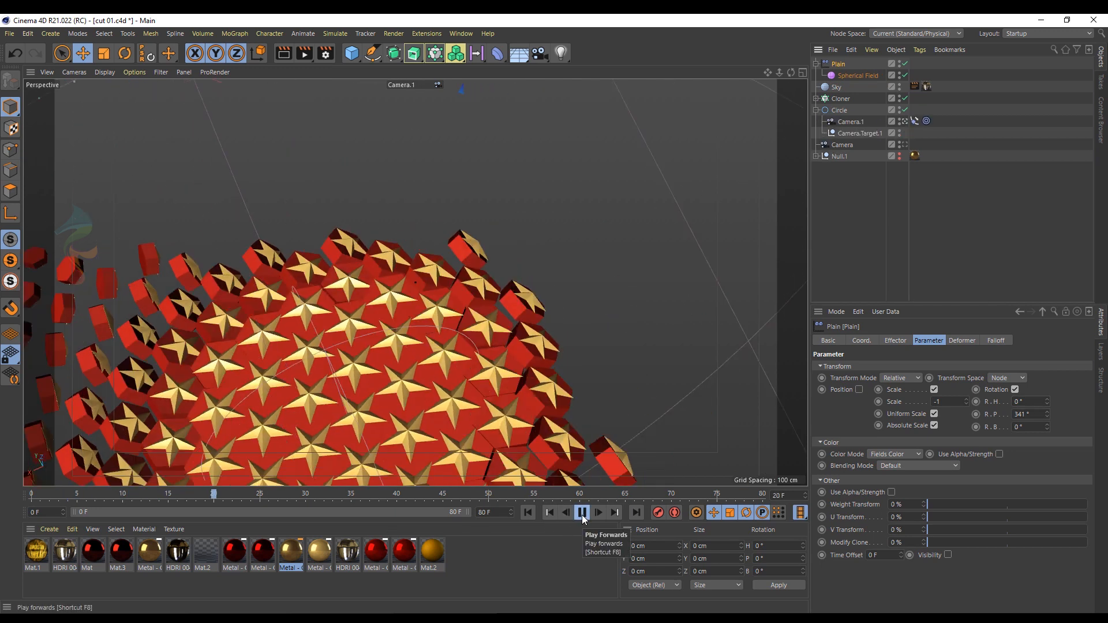
{"action": "left_click", "coordinate": [582, 514]}
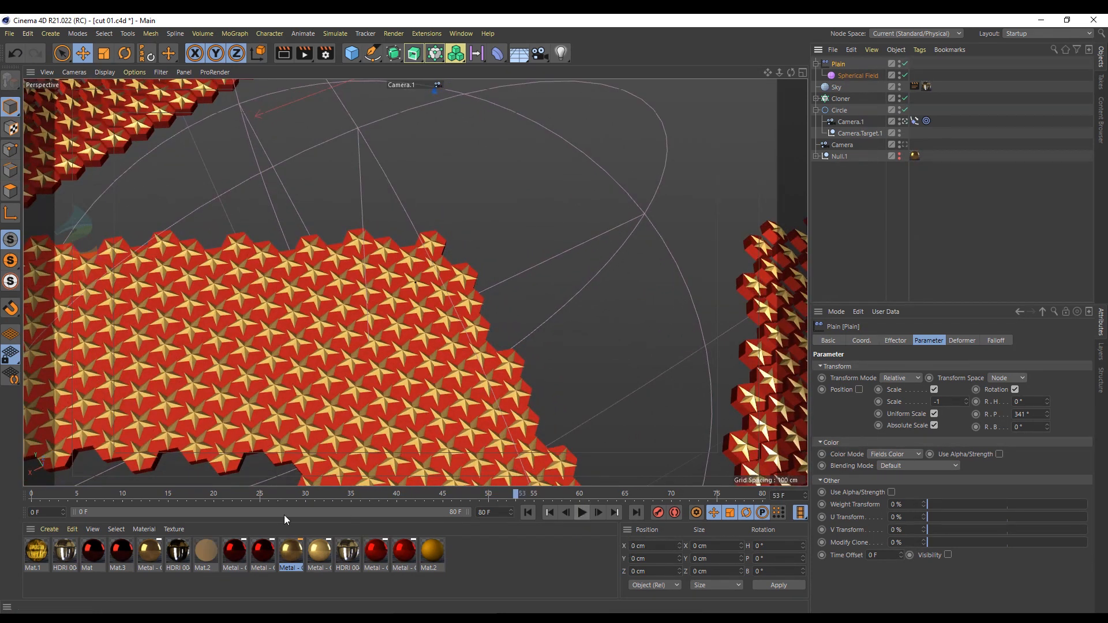
{"action": "left_click", "coordinate": [70, 493]}
{"action": "left_click_drag", "start_coordinate": [118, 494], "coordinate": [185, 496]}
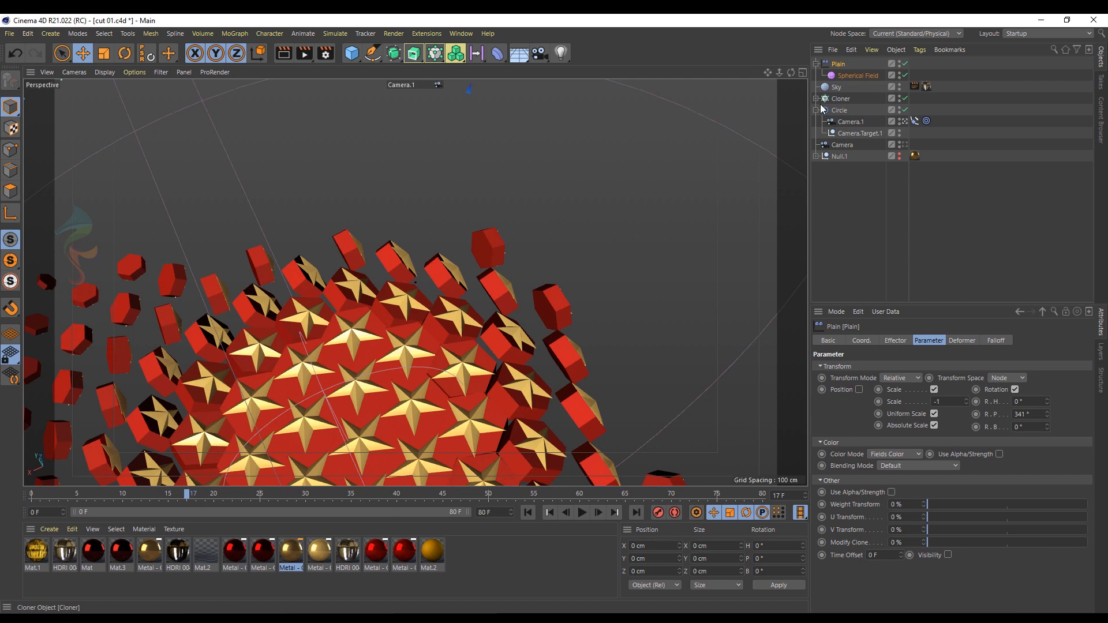
- Check the coordinates and keyframes of the Null.1 object
{"action": "left_click", "coordinate": [840, 156]}
{"action": "left_click", "coordinate": [847, 341]}
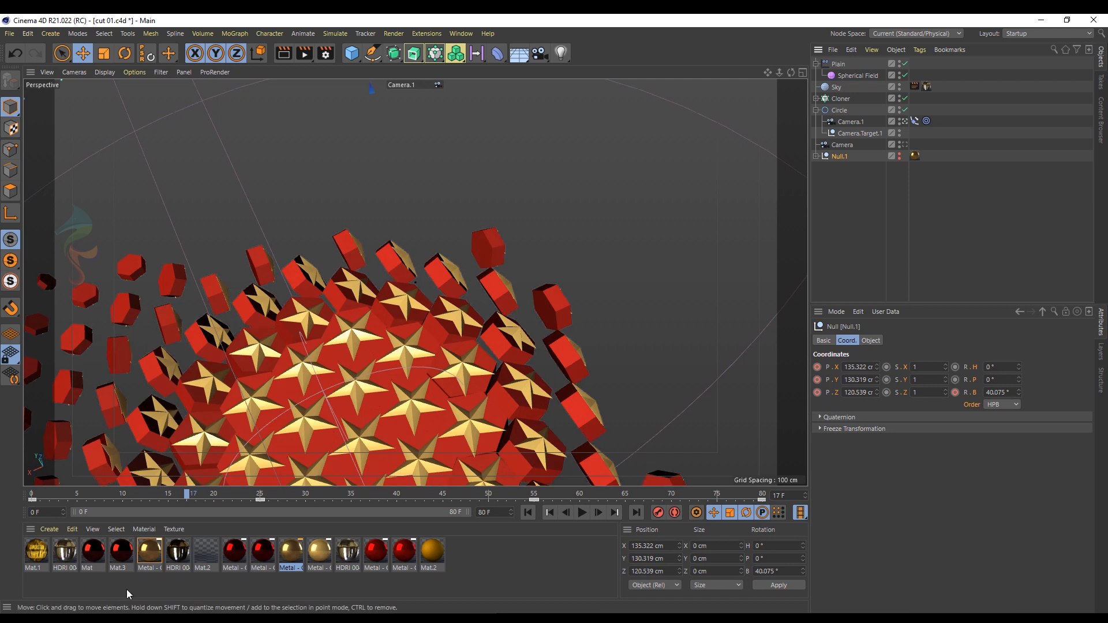
{"action": "left_click", "coordinate": [816, 64]}
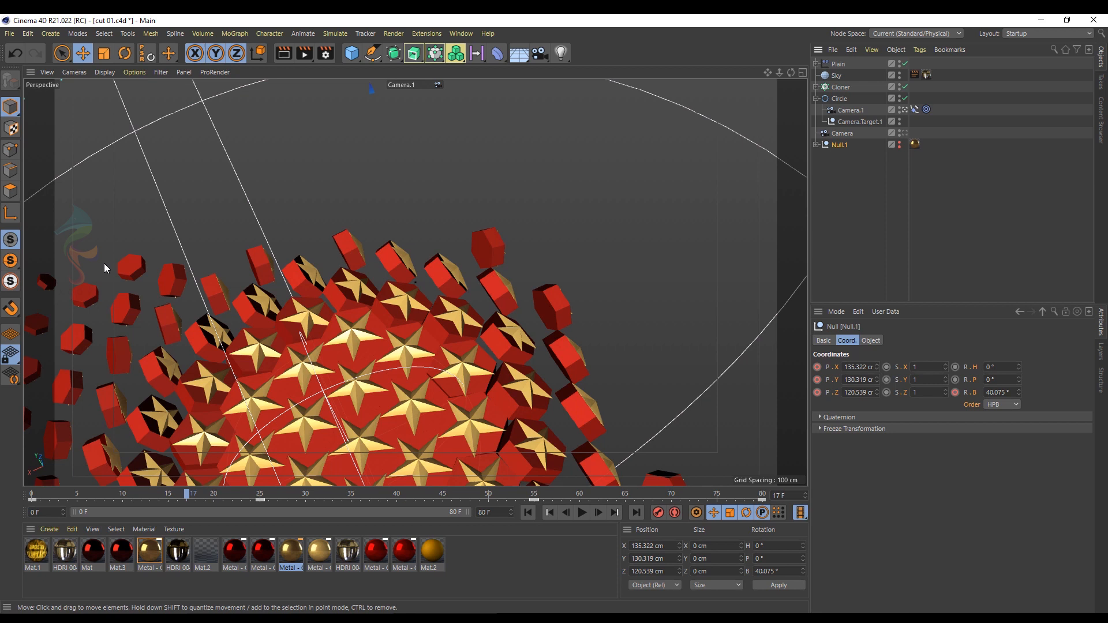
{"action": "left_click_drag", "start_coordinate": [202, 487], "coordinate": [203, 490]}
- Return the viewport to the default camera and review the tile growth from frame 32 onward
{"action": "left_click", "coordinate": [72, 72]}
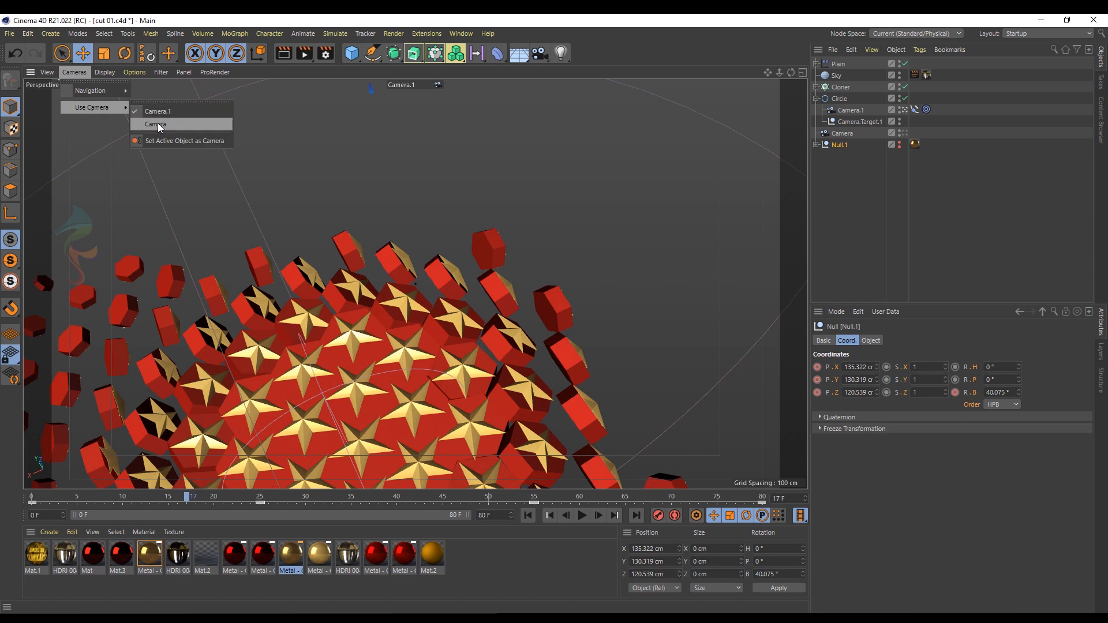
{"action": "left_click", "coordinate": [83, 119]}
{"action": "left_click_drag", "start_coordinate": [154, 498], "coordinate": [326, 514]}
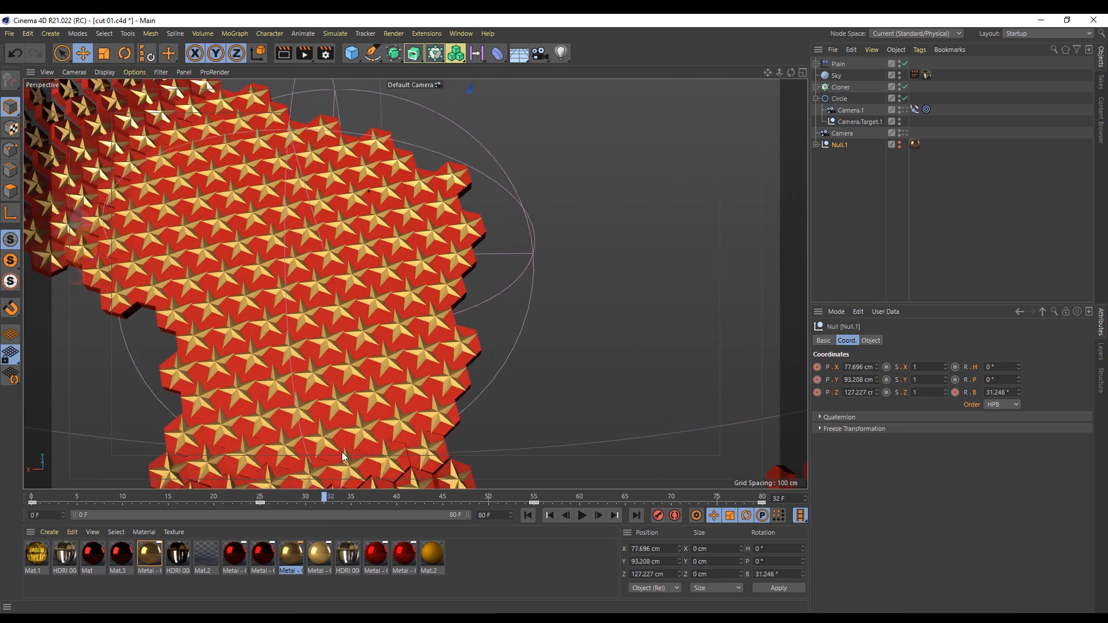
{"action": "scroll", "coordinate": [411, 214], "scroll_direction": "down", "scroll_amount": 6}
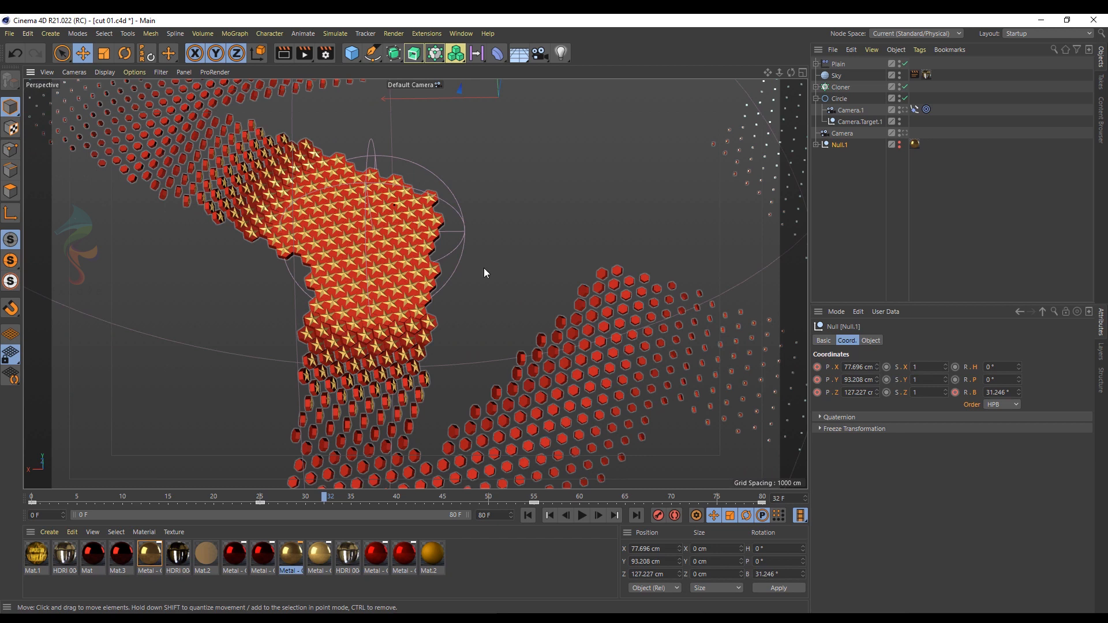
{"action": "scroll", "coordinate": [483, 268], "scroll_direction": "down", "scroll_amount": 1}
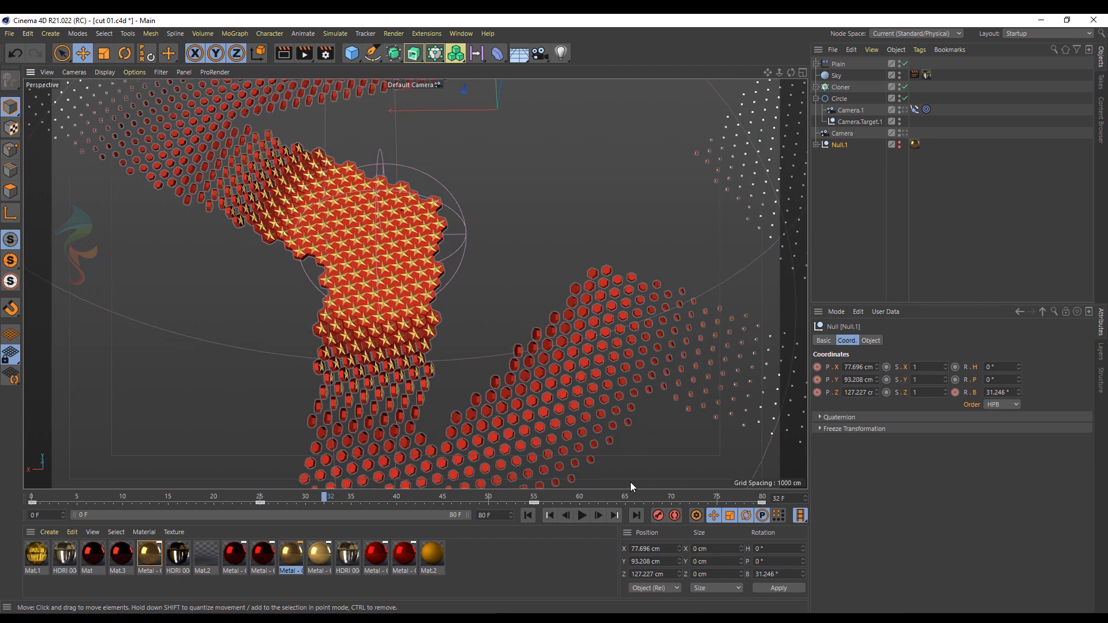
{"action": "left_click", "coordinate": [582, 517]}
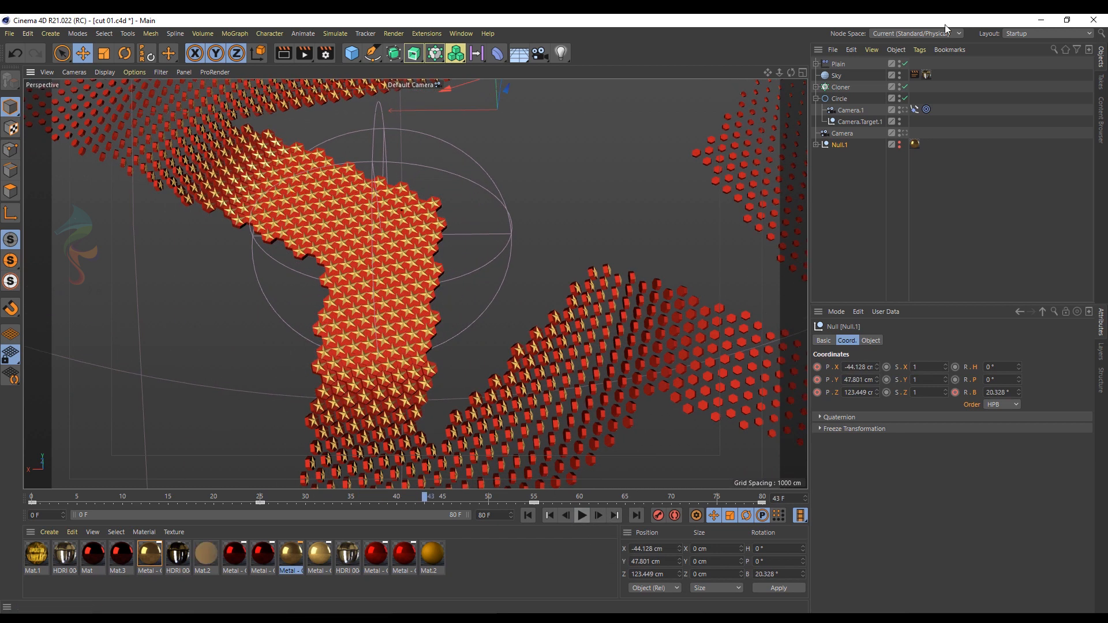
- Try other inner offset, minimum and maximum values in the Spherical Field's remapping, undoing each change
{"action": "left_click", "coordinate": [836, 65]}
{"action": "left_click", "coordinate": [984, 342]}
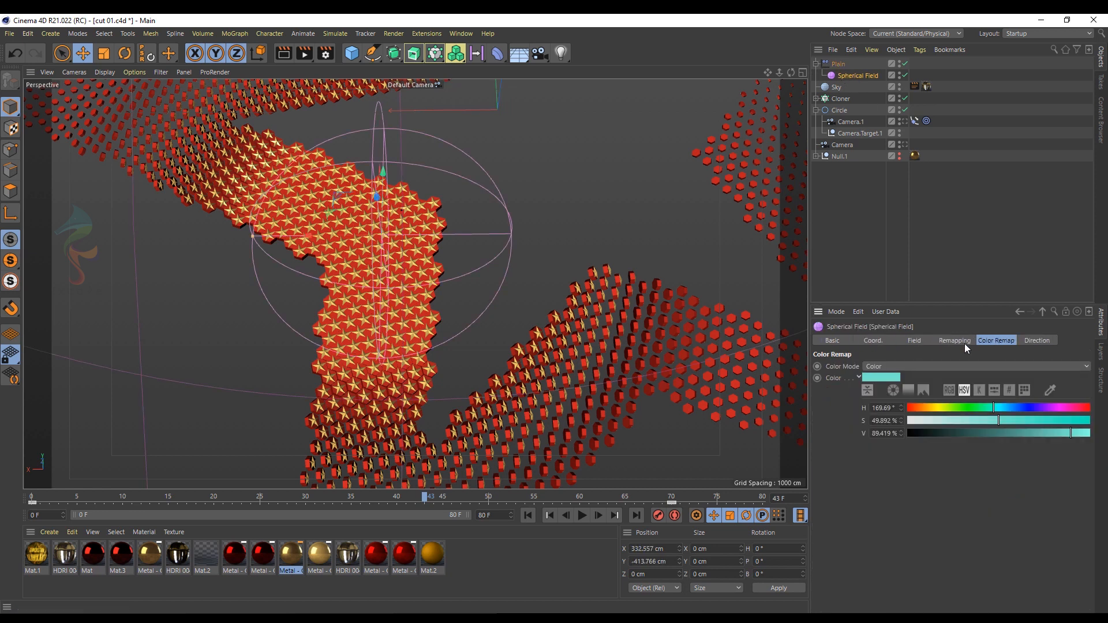
{"action": "left_click", "coordinate": [965, 344]}
{"action": "left_click_drag", "start_coordinate": [932, 449], "coordinate": [919, 449]}
{"action": "key", "text": "ctrl+z"}
{"action": "left_click_drag", "start_coordinate": [914, 467], "coordinate": [910, 467]}
{"action": "key", "text": "ctrl+z"}
{"action": "left_click_drag", "start_coordinate": [1004, 480], "coordinate": [930, 452]}
{"action": "key", "text": "ctrl+z"}
- Play the animation to review how the tiles spread from the Spherical Field
{"action": "left_click", "coordinate": [582, 517]}
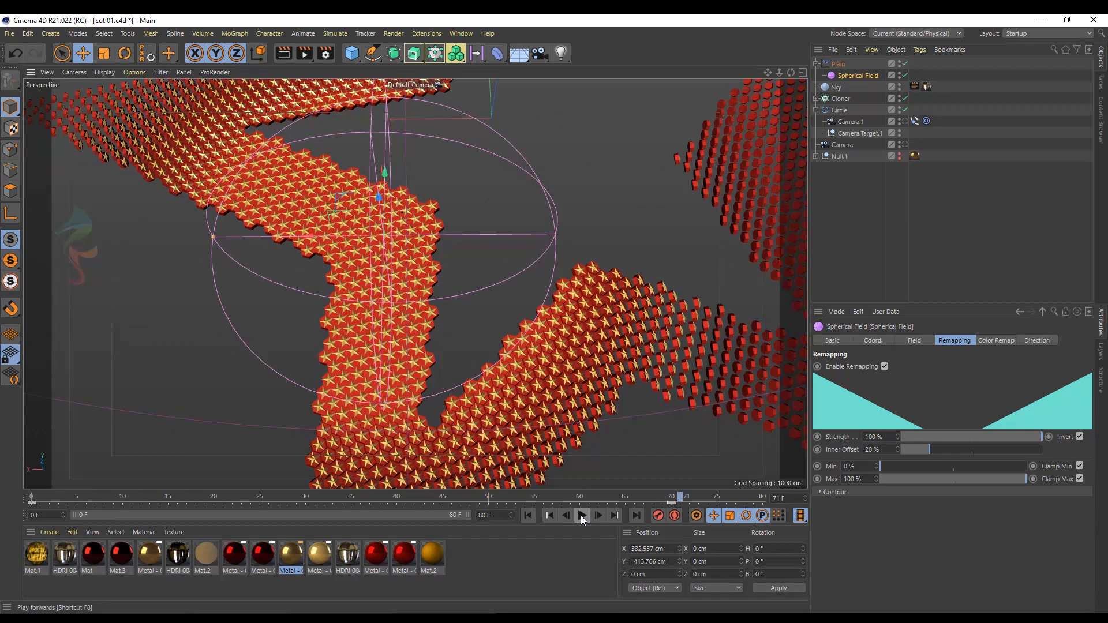
{"action": "left_click", "coordinate": [581, 515]}
{"action": "left_click", "coordinate": [582, 515]}
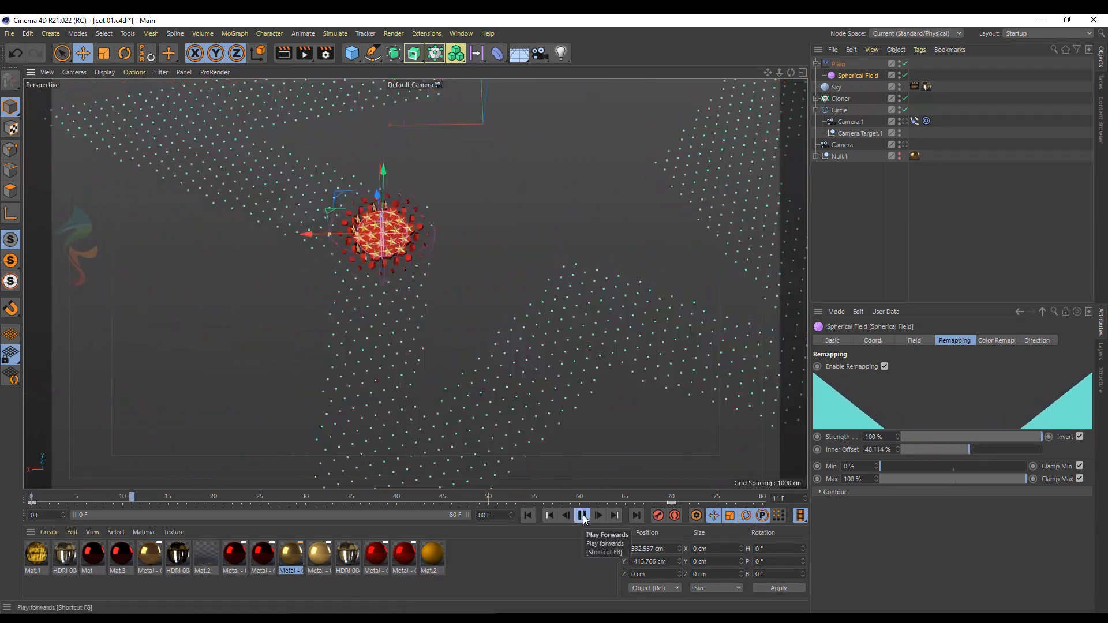
{"action": "left_click", "coordinate": [582, 515]}
- Add another Plain effector to the Cloner
{"action": "left_click", "coordinate": [841, 99]}
{"action": "left_click", "coordinate": [271, 34]}
{"action": "mouse_move", "coordinate": [235, 34]}
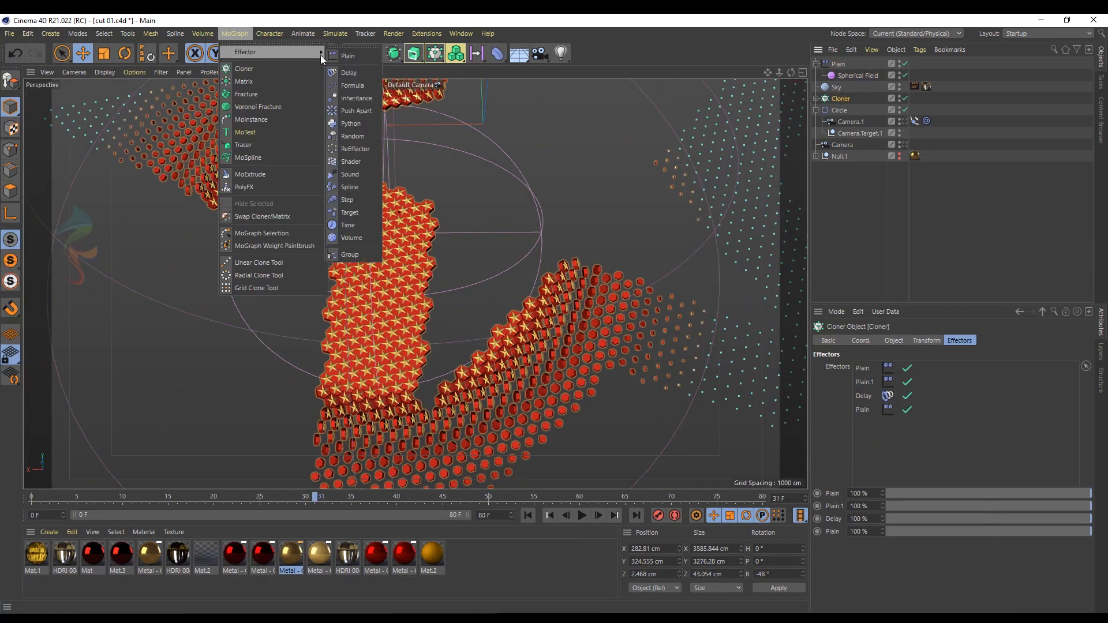
{"action": "left_click", "coordinate": [347, 55]}
- Turn off position on the new Plain effector and give it a uniform, absolute scale of -1
{"action": "mouse_move", "coordinate": [570, 325]}
{"action": "left_mouse_down", "text": "alt"}
{"action": "mouse_move", "coordinate": [532, 324]}
{"action": "mouse_move", "coordinate": [553, 330]}
{"action": "left_mouse_up", "text": "alt"}
{"action": "left_click", "coordinate": [859, 389]}
{"action": "left_click", "coordinate": [934, 390]}
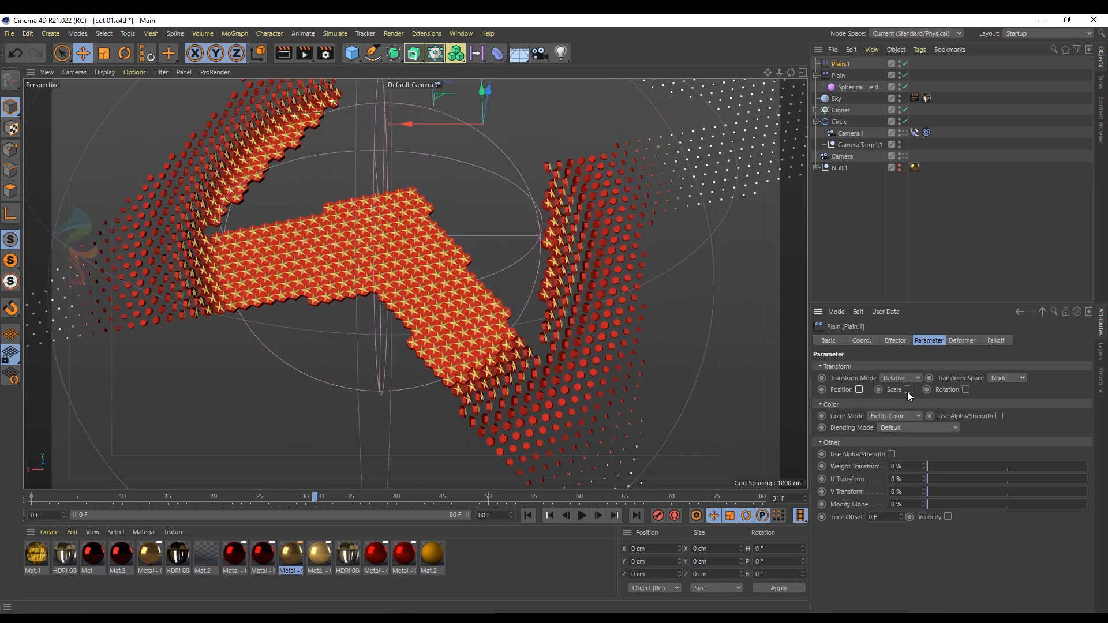
{"action": "left_click", "coordinate": [934, 439]}
{"action": "left_click", "coordinate": [934, 426]}
{"action": "double_click", "coordinate": [943, 402]}
{"action": "type", "text": "-1"}
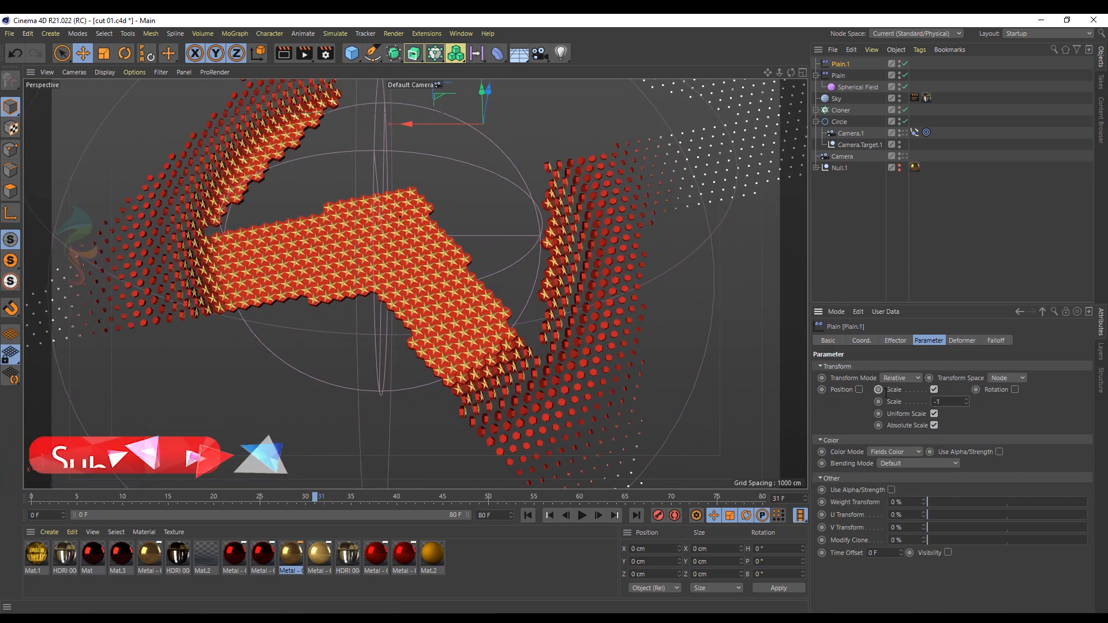
{"action": "key", "text": "Return"}
- Add a Cone Field to the new Plain effector's falloff and select the field
{"action": "left_click", "coordinate": [997, 340]}
{"action": "left_click", "coordinate": [838, 454]}
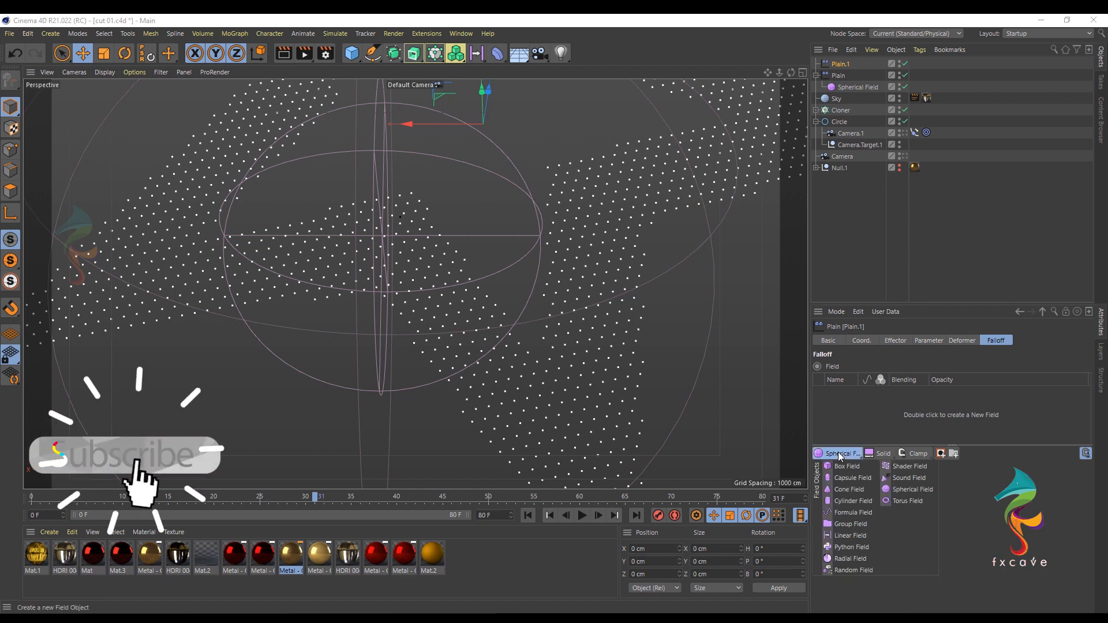
{"action": "left_click", "coordinate": [853, 491]}
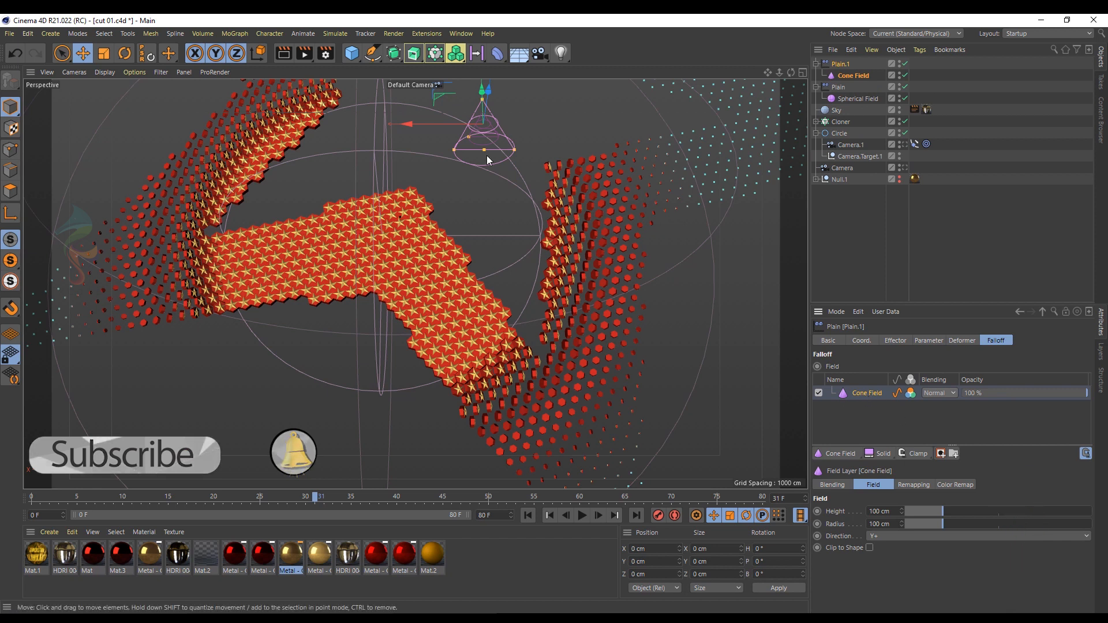
{"action": "left_click", "coordinate": [845, 75]}
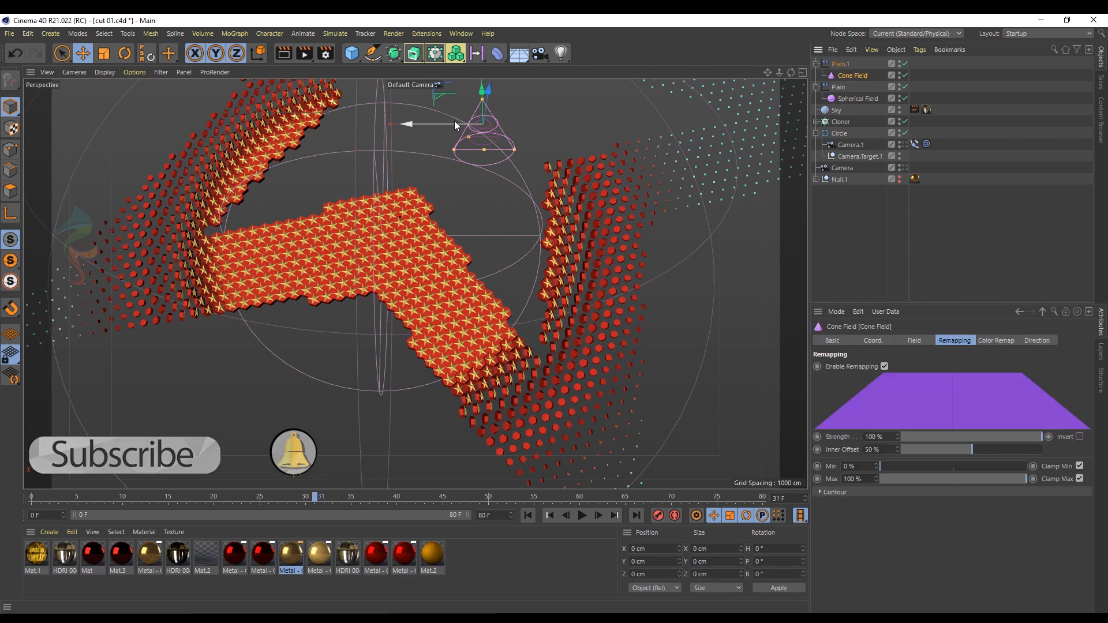
- Try the Cloner's Instance mode in place of Multi-Instance while working in the front view
{"action": "middle_click", "coordinate": [614, 284]}
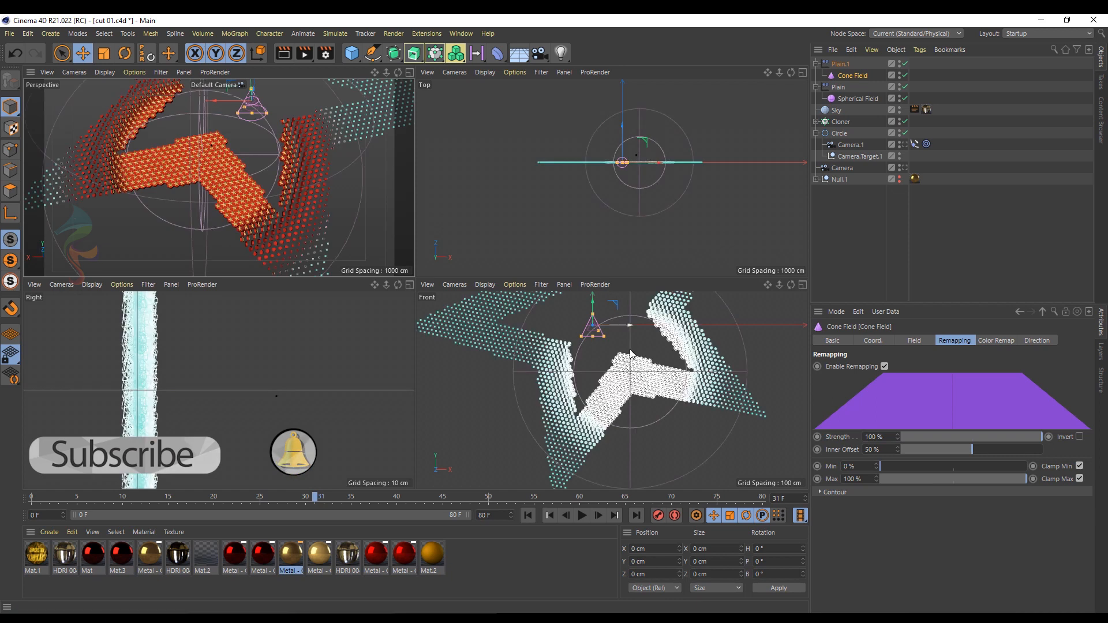
{"action": "middle_click", "coordinate": [583, 384]}
{"action": "left_click", "coordinate": [132, 72]}
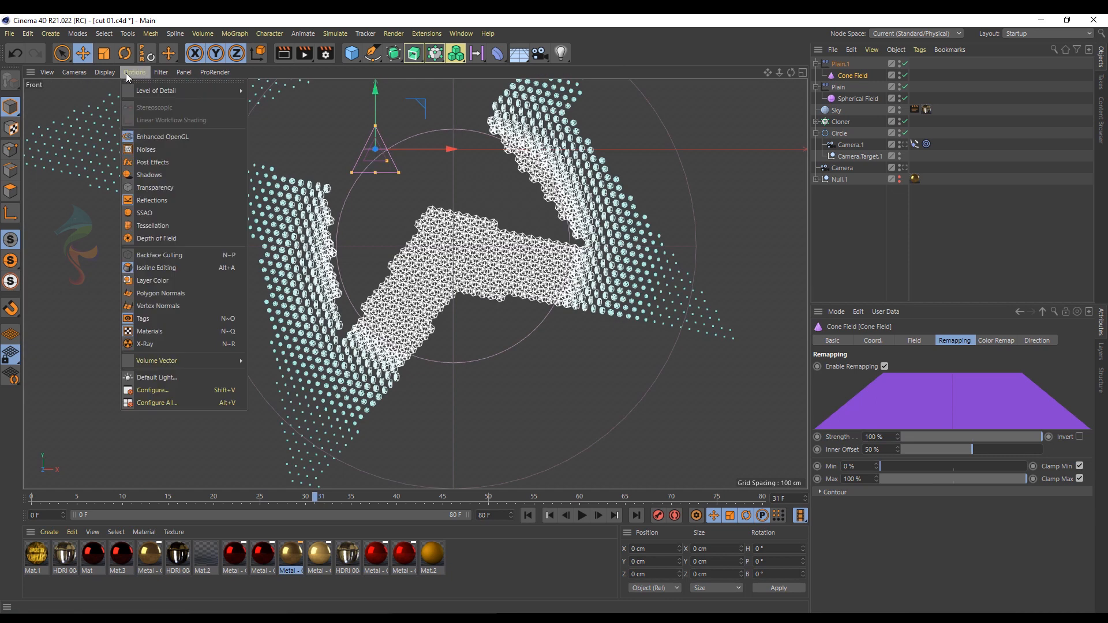
{"action": "left_click", "coordinate": [831, 122]}
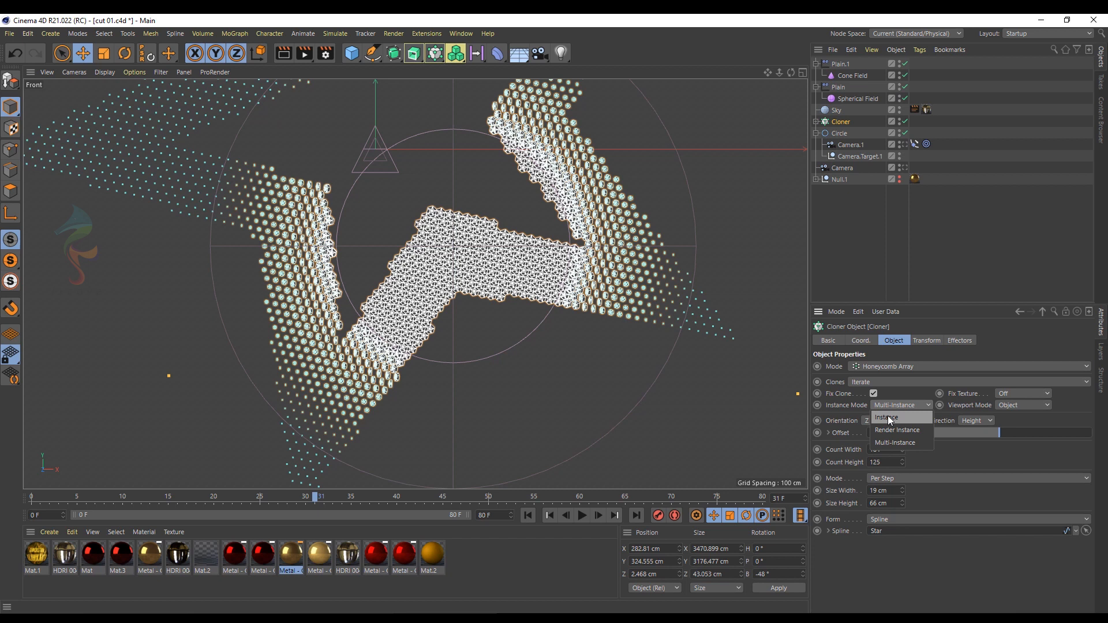
{"action": "left_click", "coordinate": [400, 239]}
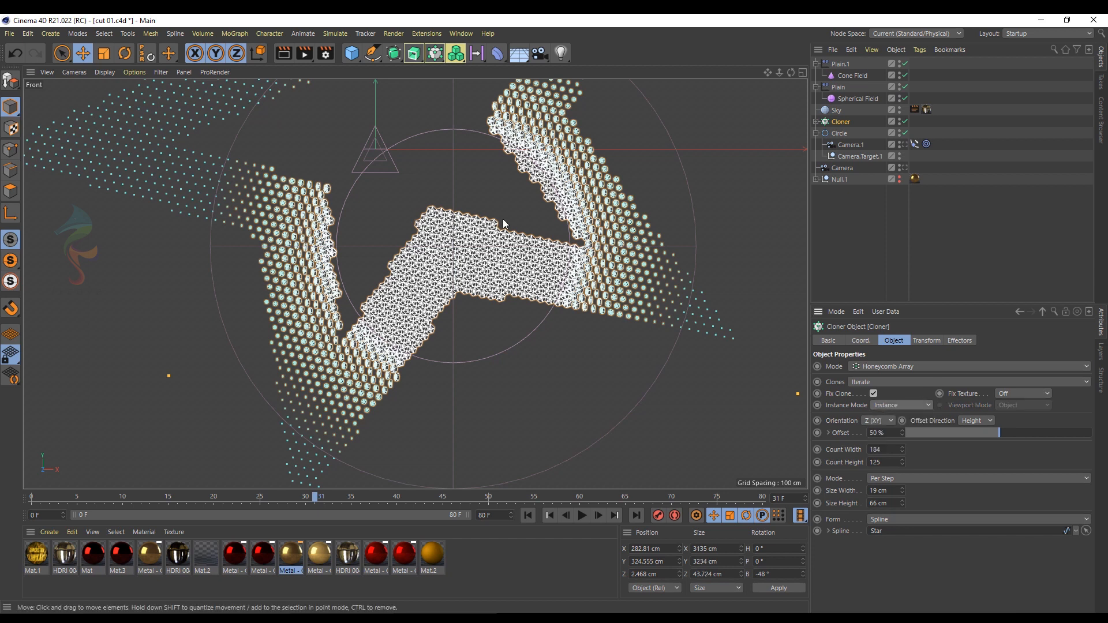
- Change the viewport level of detail for the front view and the perspective view
{"action": "left_click", "coordinate": [134, 72]}
{"action": "mouse_move", "coordinate": [159, 91]}
{"action": "left_click", "coordinate": [274, 96]}
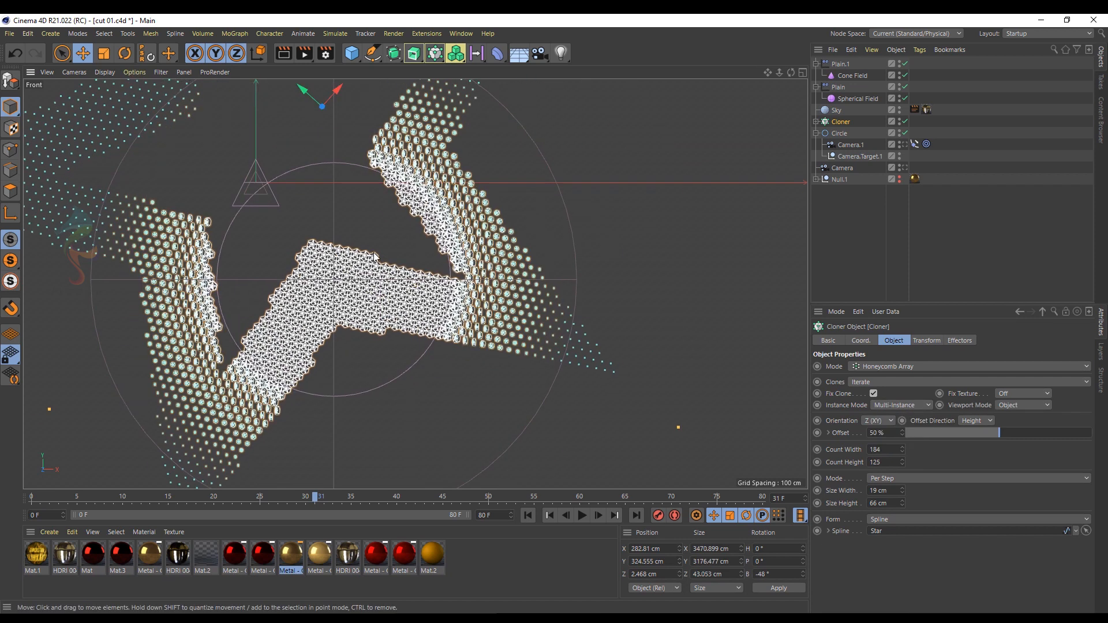
{"action": "middle_click", "coordinate": [372, 252]}
{"action": "middle_click", "coordinate": [316, 217]}
{"action": "left_click", "coordinate": [134, 73]}
{"action": "left_click", "coordinate": [274, 96]}
- Disable the original Plain effector with its Spherical Field, and move the Cone Field to the star's inner corner at about X 333 cm, Y -383 cm
{"action": "left_click_drag", "start_coordinate": [905, 87], "coordinate": [905, 99]}
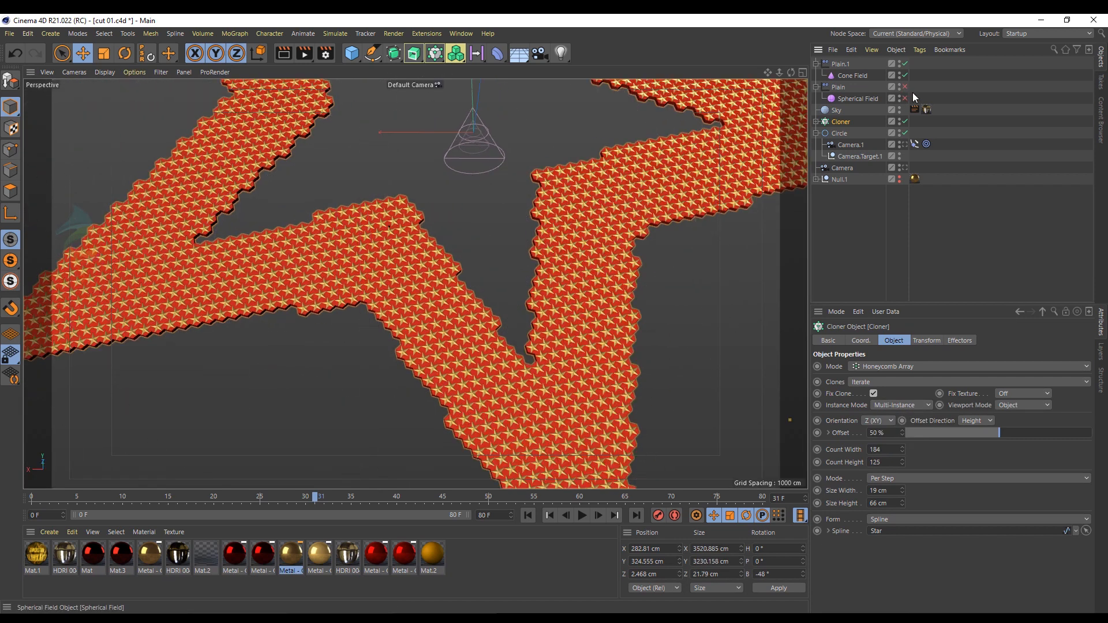
{"action": "scroll", "coordinate": [369, 282], "scroll_direction": "down", "scroll_amount": 2}
{"action": "left_click", "coordinate": [849, 76]}
{"action": "middle_click", "coordinate": [520, 288]}
{"action": "middle_click", "coordinate": [508, 352]}
{"action": "middle_click_drag", "start_coordinate": [369, 236], "coordinate": [502, 277], "text": "alt"}
{"action": "scroll", "coordinate": [502, 277], "scroll_direction": "down", "scroll_amount": 5}
{"action": "left_click_drag", "start_coordinate": [462, 207], "coordinate": [398, 236]}
{"action": "left_click_drag", "start_coordinate": [905, 87], "coordinate": [905, 98]}
{"action": "left_click_drag", "start_coordinate": [397, 232], "coordinate": [515, 265]}
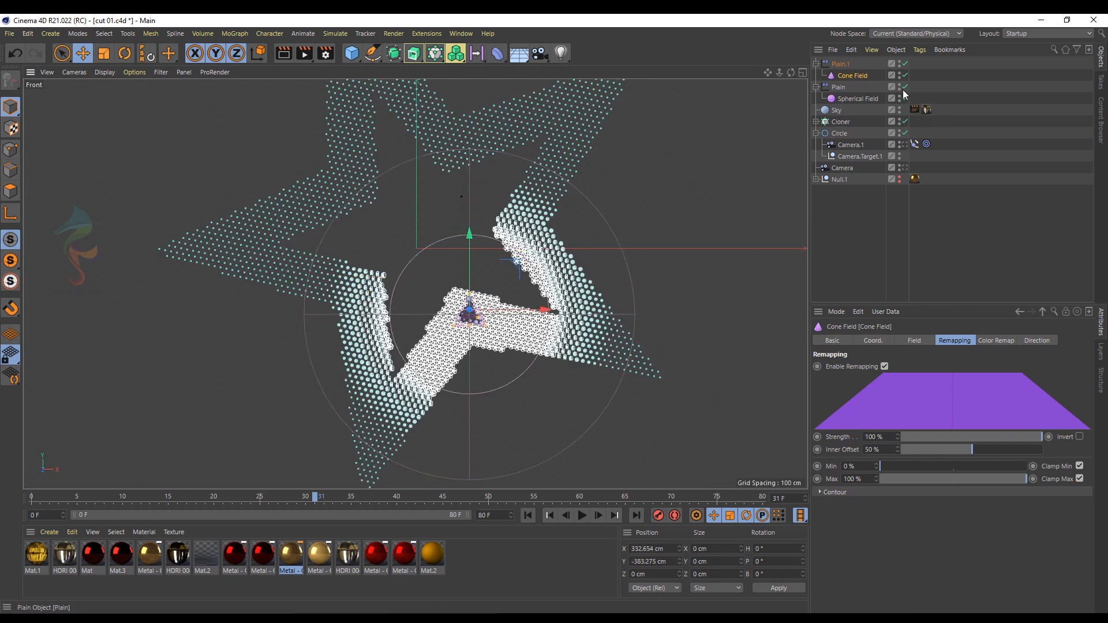
- Rotate the Cone Field to a bank angle of -13° to follow the star's tilt
{"action": "scroll", "coordinate": [463, 358], "scroll_direction": "up", "scroll_amount": 5}
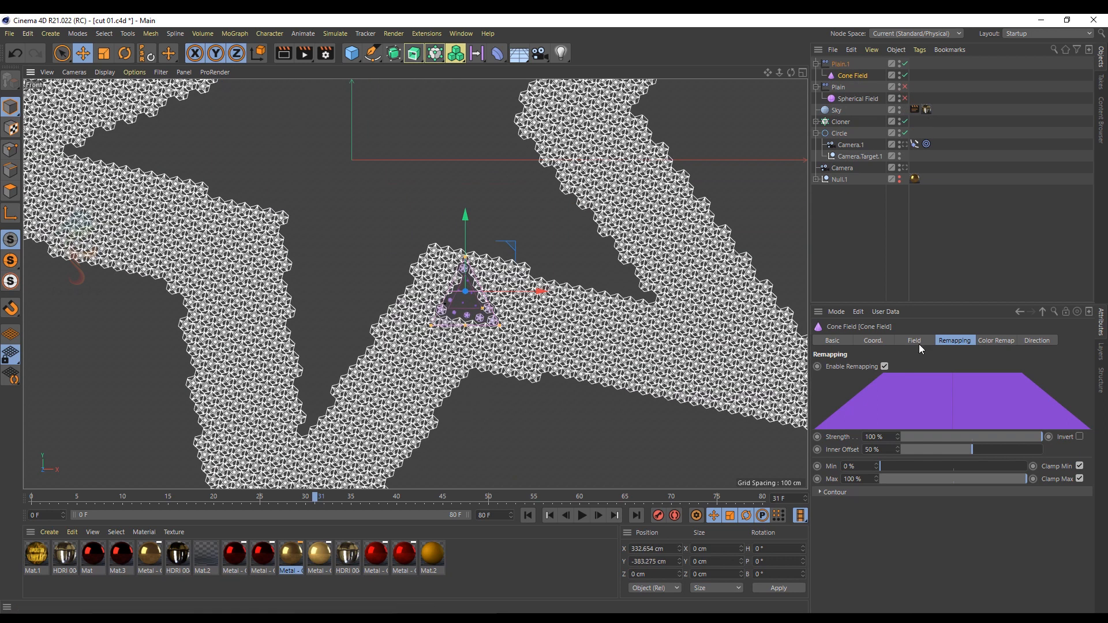
{"action": "left_click", "coordinate": [880, 344]}
{"action": "left_click_drag", "start_coordinate": [1019, 392], "coordinate": [1019, 415]}
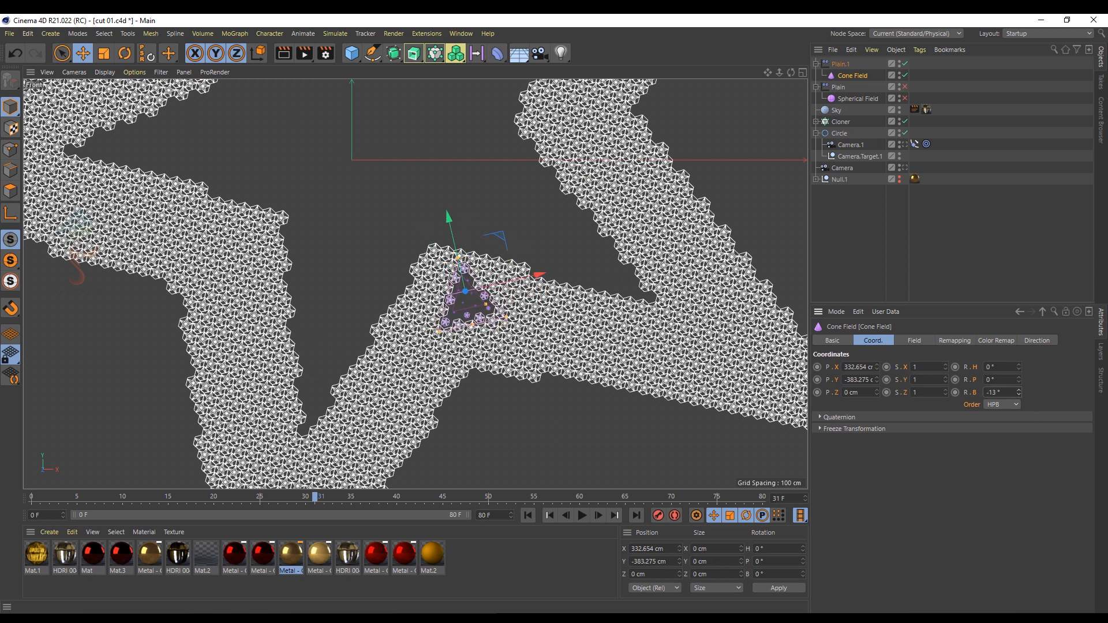
{"action": "middle_click_drag", "start_coordinate": [625, 260], "coordinate": [625, 195], "text": "alt"}
- Enlarge the Cone Field's height and radius so that it spreads over the star's two adjoining lower arms
{"action": "left_click_drag", "start_coordinate": [476, 171], "coordinate": [457, 175]}
{"action": "left_click_drag", "start_coordinate": [486, 257], "coordinate": [399, 102]}
{"action": "left_click_drag", "start_coordinate": [624, 328], "coordinate": [752, 299]}
{"action": "scroll", "coordinate": [499, 263], "scroll_direction": "down", "scroll_amount": 6}
{"action": "left_click_drag", "start_coordinate": [507, 266], "coordinate": [628, 307], "text": "alt"}
{"action": "left_click_drag", "start_coordinate": [478, 285], "coordinate": [471, 366]}
{"action": "left_click_drag", "start_coordinate": [618, 381], "coordinate": [648, 386]}
- Set the Cone Field's bank to -21° and fit it over the chevron between the lower points, at about X 381 cm, Y -747 cm
{"action": "mouse_move", "coordinate": [1019, 393]}
{"action": "left_mouse_down"}
{"action": "mouse_move", "coordinate": [1018, 418]}
{"action": "mouse_move", "coordinate": [1018, 397]}
{"action": "left_mouse_up"}
{"action": "left_click_drag", "start_coordinate": [574, 301], "coordinate": [619, 328]}
{"action": "left_click_drag", "start_coordinate": [486, 365], "coordinate": [485, 339]}
{"action": "left_click_drag", "start_coordinate": [500, 185], "coordinate": [479, 206]}
{"action": "left_click_drag", "start_coordinate": [664, 364], "coordinate": [657, 363]}
{"action": "left_click_drag", "start_coordinate": [479, 199], "coordinate": [480, 224]}
{"action": "left_click_drag", "start_coordinate": [484, 345], "coordinate": [483, 364]}
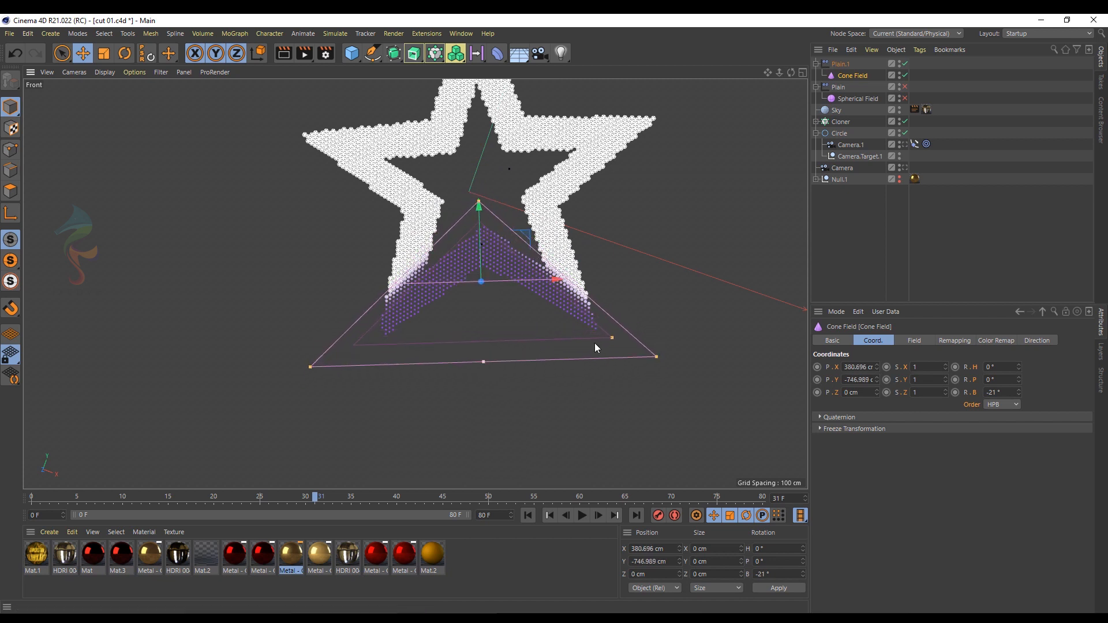
- Re-enable the original Plain effector with its Spherical Field and show all four views
{"action": "left_click", "coordinate": [967, 196]}
{"action": "left_click_drag", "start_coordinate": [905, 87], "coordinate": [906, 98]}
{"action": "middle_click", "coordinate": [114, 144]}
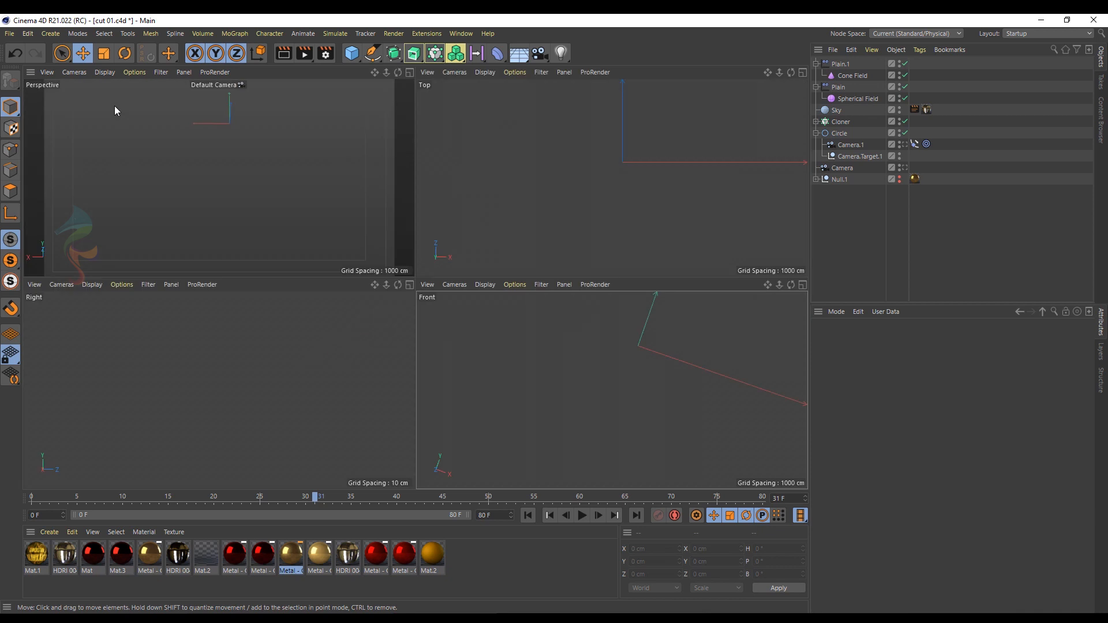
- Return to the single Perspective view, inspect the Cone Field's remapping, and play the tile animation from the first frame
{"action": "middle_click", "coordinate": [115, 106]}
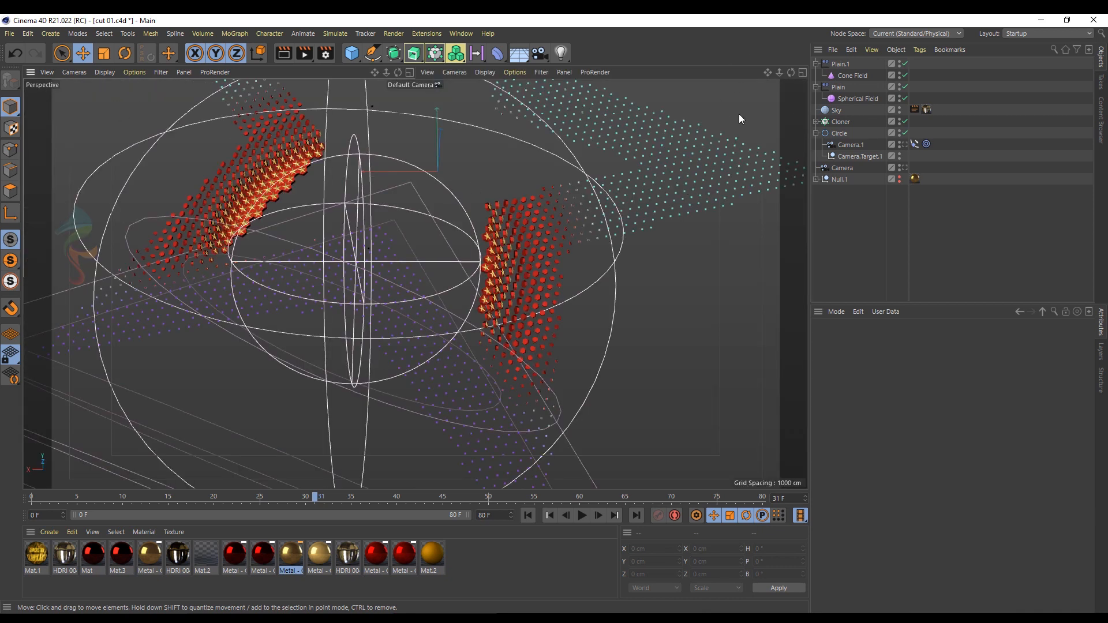
{"action": "left_click", "coordinate": [852, 76]}
{"action": "left_click", "coordinate": [955, 341]}
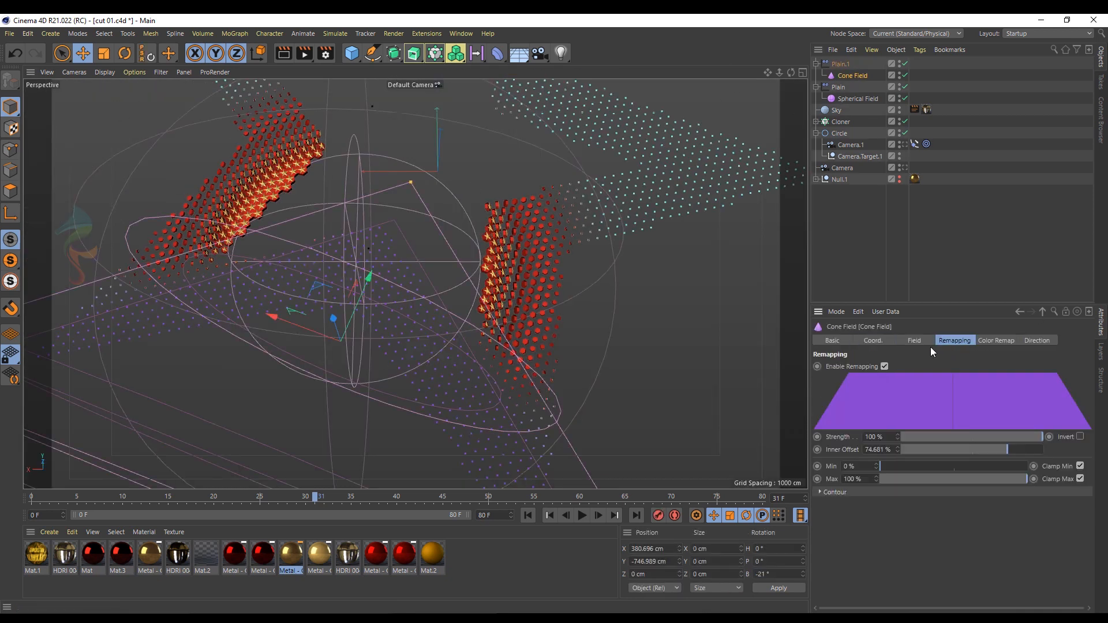
{"action": "left_click", "coordinate": [900, 254]}
{"action": "left_click", "coordinate": [527, 515]}
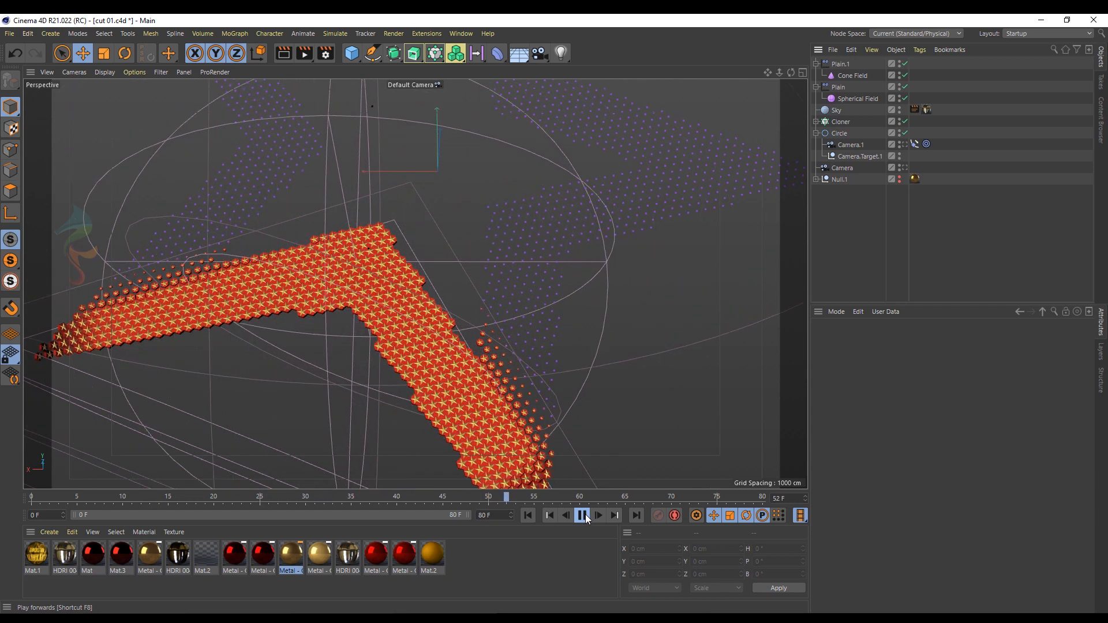
{"action": "left_click", "coordinate": [532, 514]}
{"action": "left_click", "coordinate": [582, 515]}
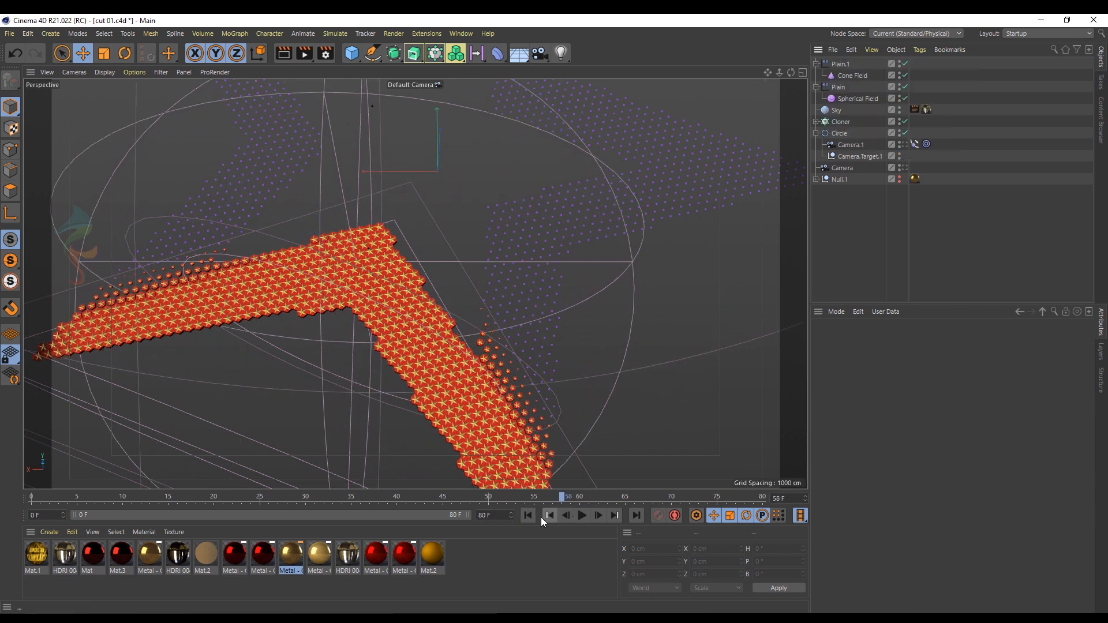
{"action": "left_click", "coordinate": [529, 515]}
- Add a Delay effector to the Cloner
{"action": "left_click", "coordinate": [841, 122]}
{"action": "left_click", "coordinate": [235, 34]}
{"action": "mouse_move", "coordinate": [243, 52]}
{"action": "left_click", "coordinate": [347, 78]}
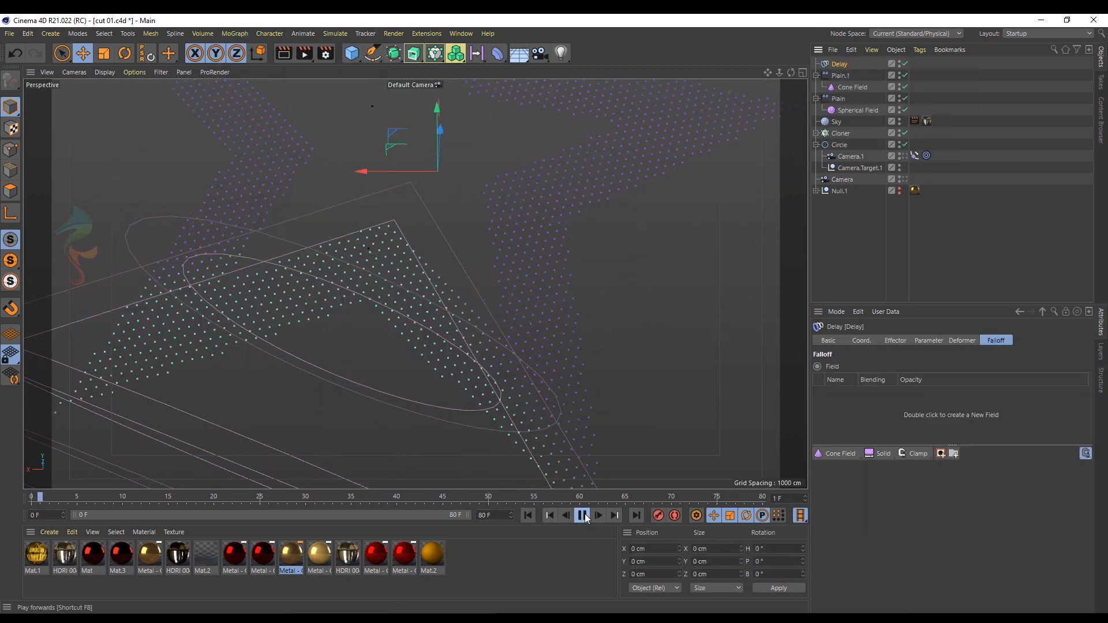
- Set the Delay effector's mode to Even and its strength to 76% while the animation plays
{"action": "left_click", "coordinate": [895, 340]}
{"action": "left_click", "coordinate": [888, 396]}
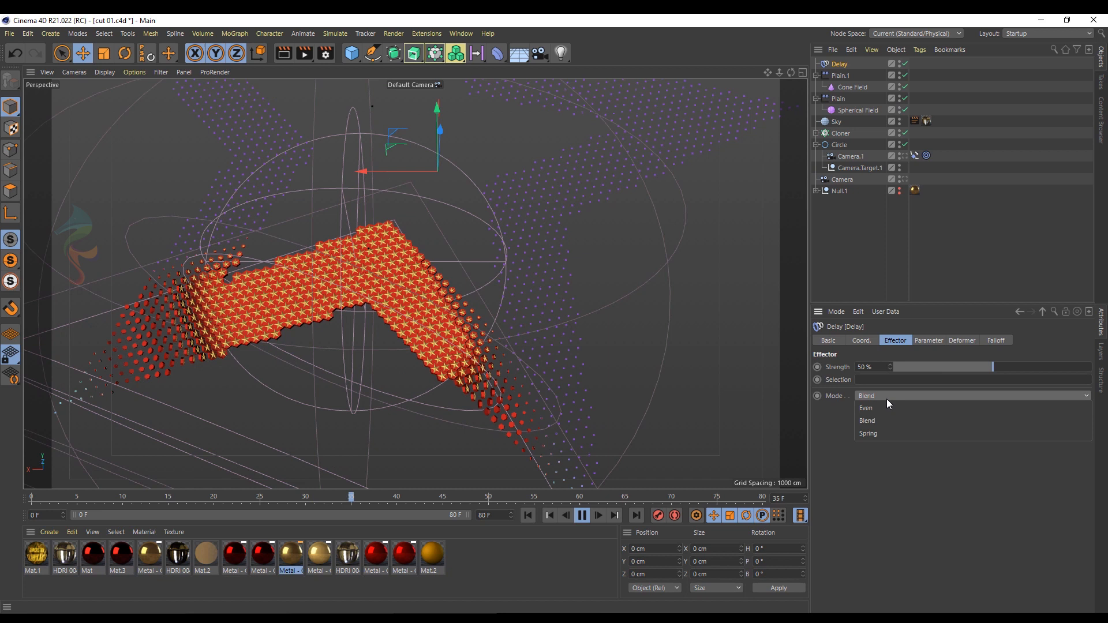
{"action": "scroll", "coordinate": [912, 397], "scroll_direction": "down", "scroll_amount": 1}
{"action": "left_click_drag", "start_coordinate": [993, 367], "coordinate": [1045, 367]}
{"action": "scroll", "coordinate": [917, 398], "scroll_direction": "up", "scroll_amount": 1}
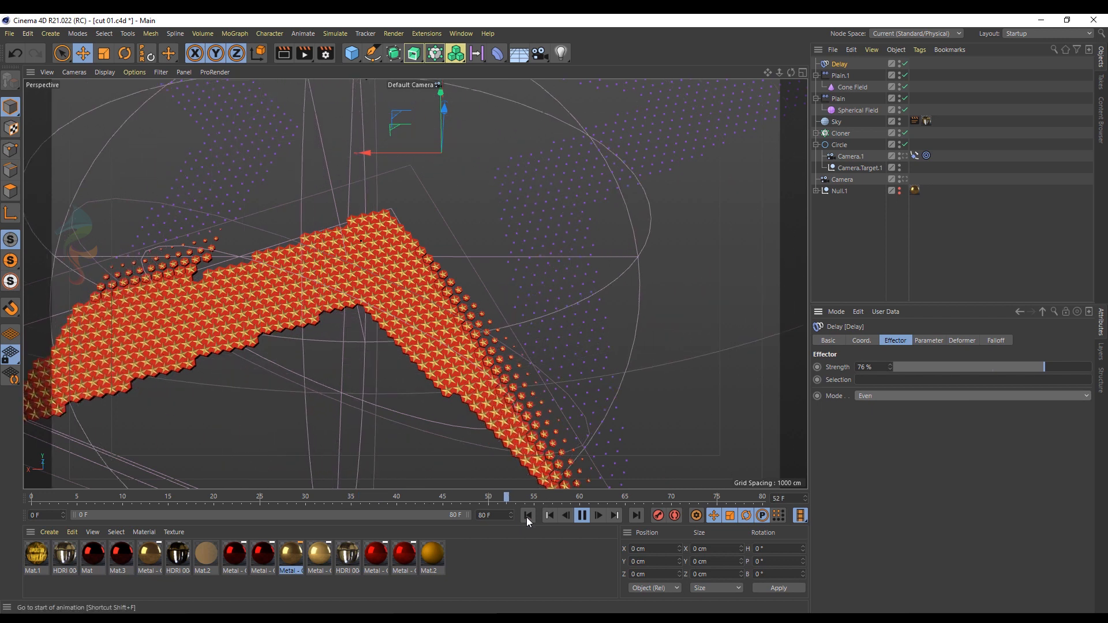
{"action": "scroll", "coordinate": [925, 396], "scroll_direction": "down", "scroll_amount": 1}
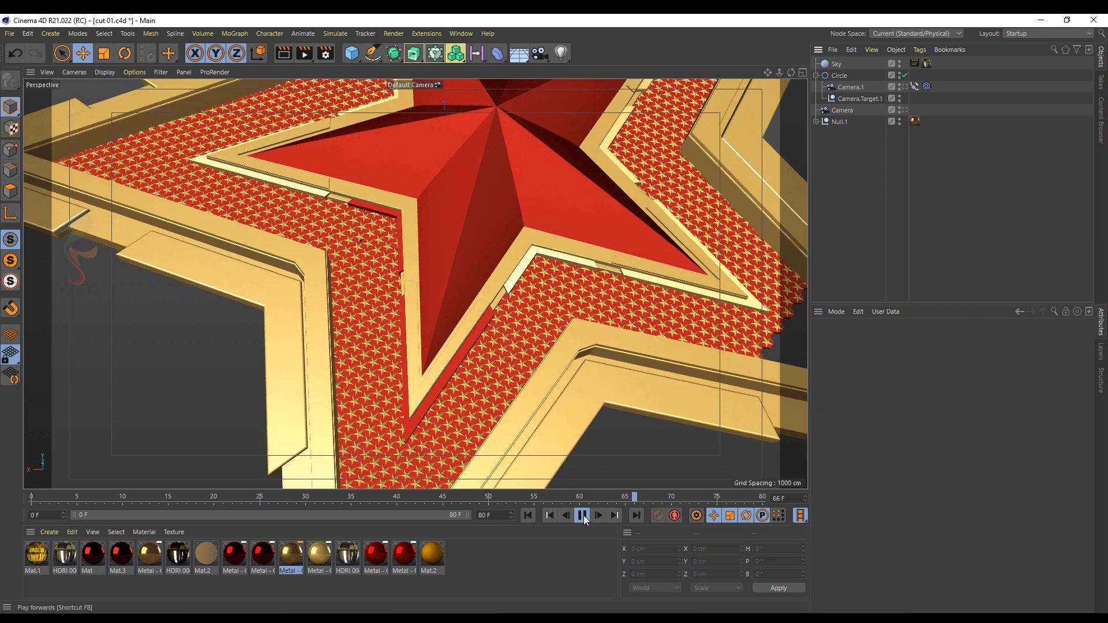
- Scrub Null.1's animation through to frame 80, check its coordinates, and look through Camera.1 under Circle
{"action": "left_click", "coordinate": [582, 515]}
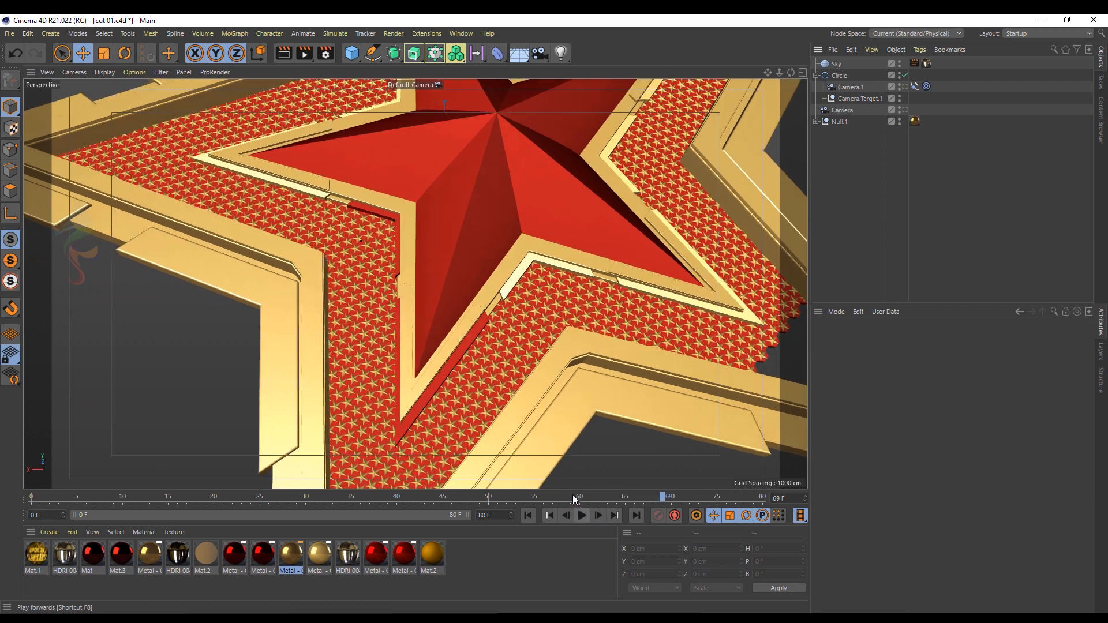
{"action": "left_click", "coordinate": [840, 121]}
{"action": "left_click_drag", "start_coordinate": [46, 497], "coordinate": [762, 495]}
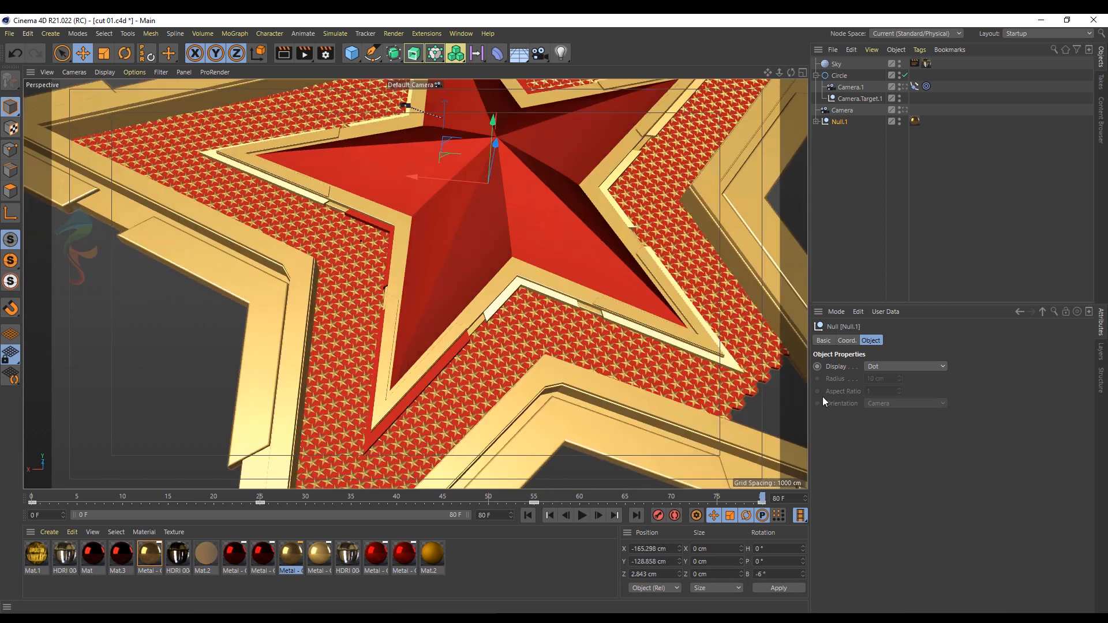
{"action": "left_click", "coordinate": [852, 341]}
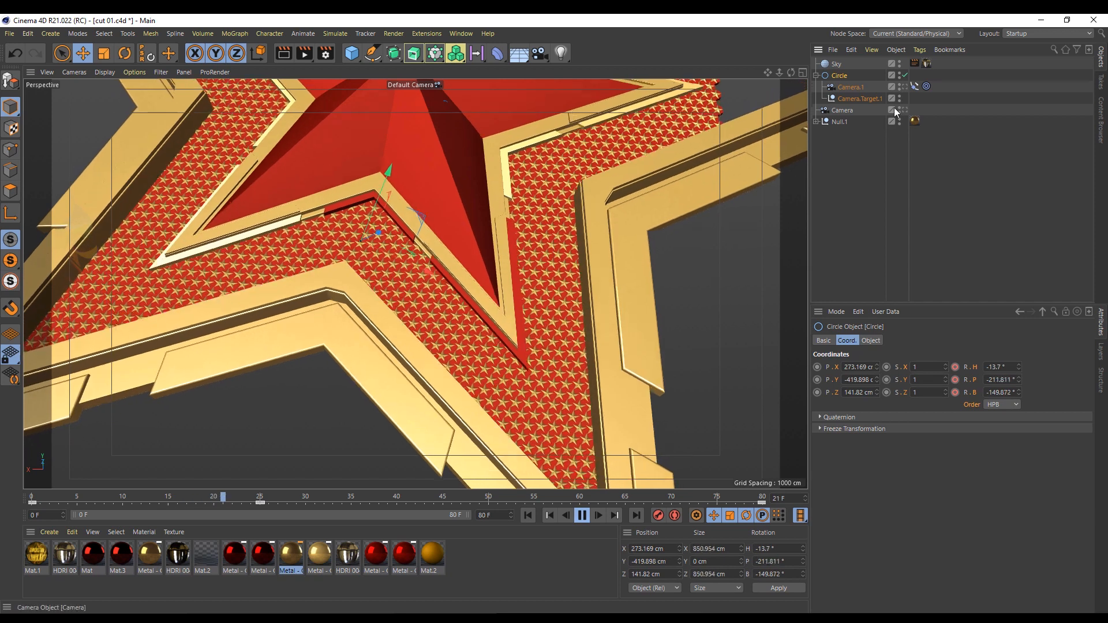
{"action": "left_click", "coordinate": [904, 88]}
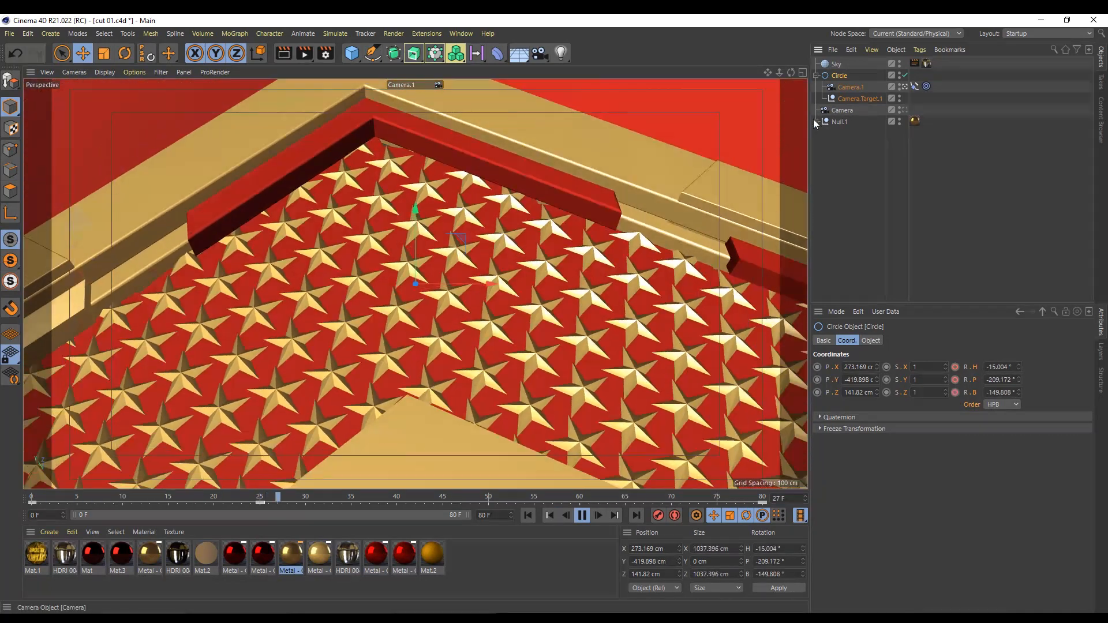
- Remove the first Extrude inside Null.1, the gold plate behind the star tiles
{"action": "left_click", "coordinate": [815, 122]}
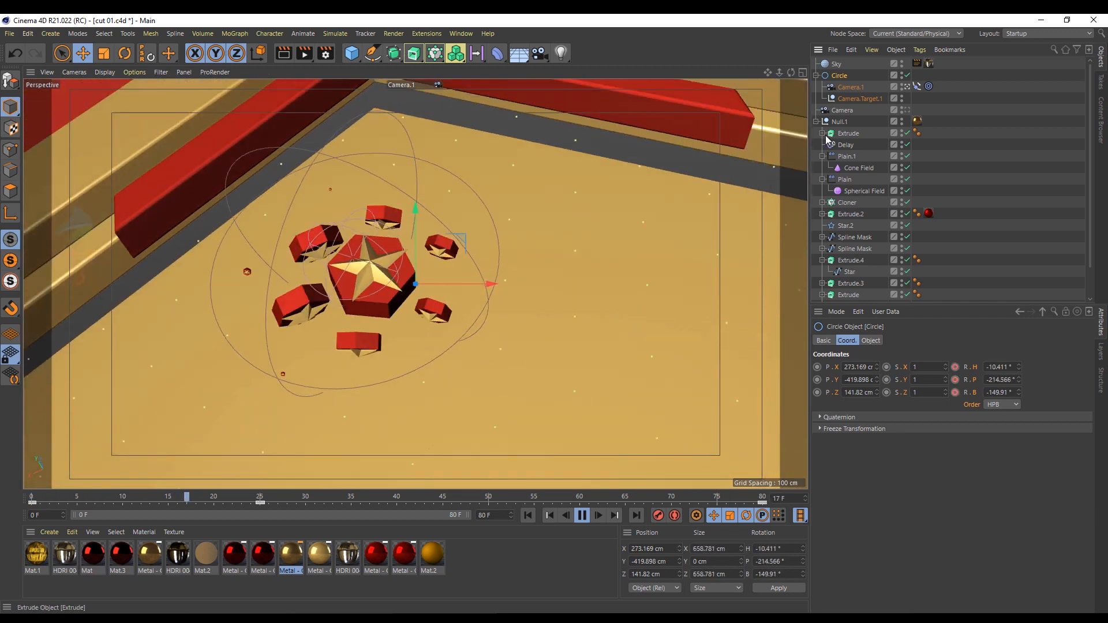
{"action": "left_click", "coordinate": [821, 134]}
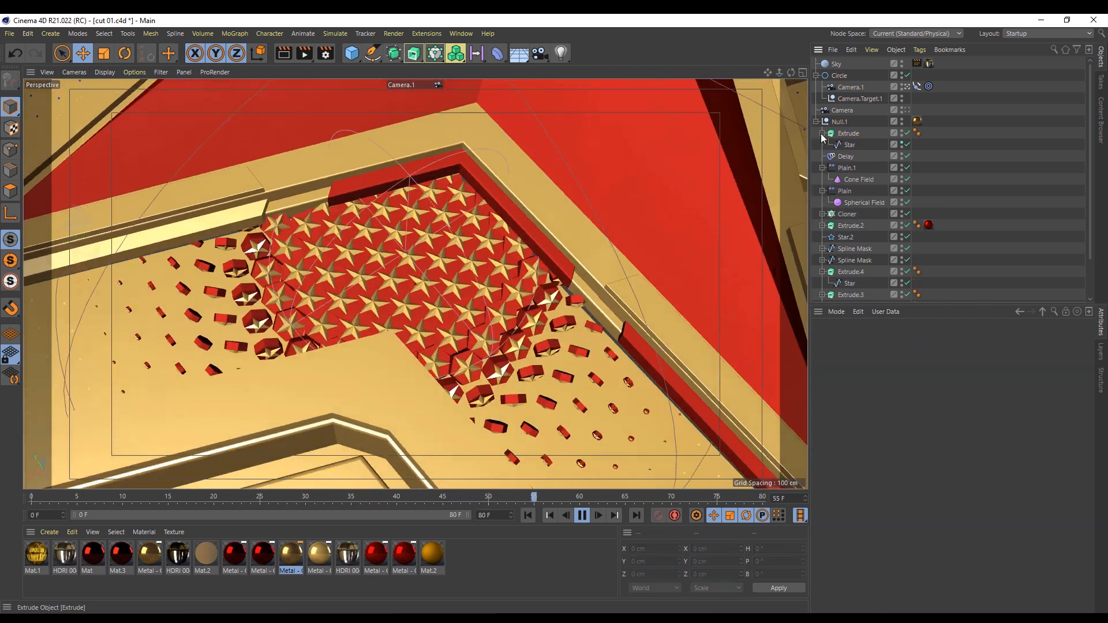
{"action": "left_click", "coordinate": [822, 134]}
{"action": "left_click", "coordinate": [846, 134]}
{"action": "key", "text": "Delete"}
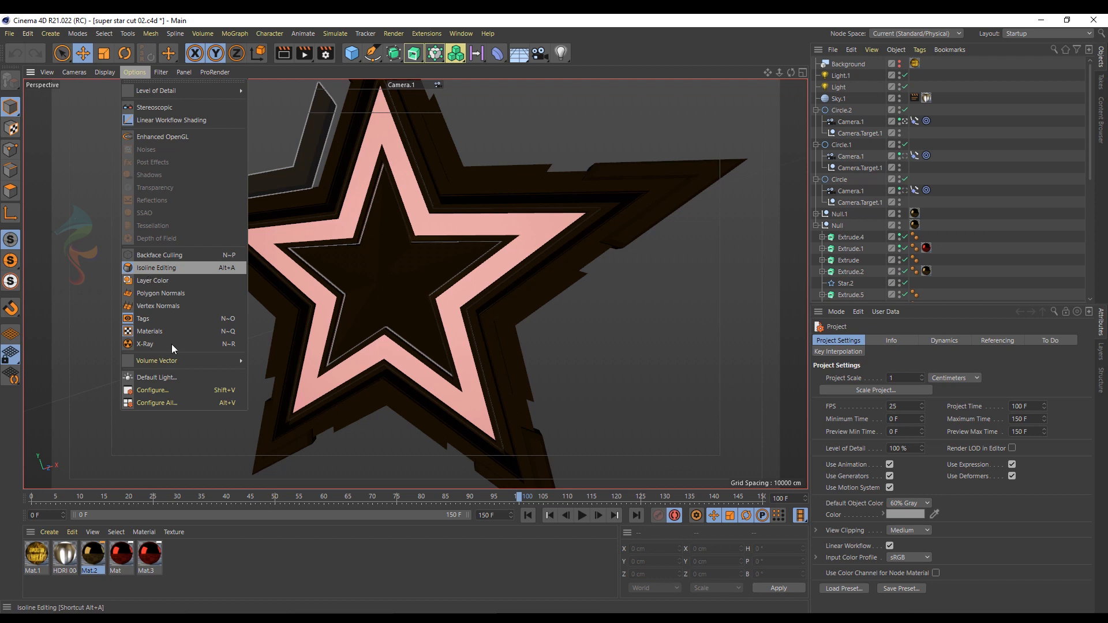
- Turn off material display in the super star cut 02 viewport and orbit the star through the Default Camera
{"action": "left_click", "coordinate": [151, 332]}
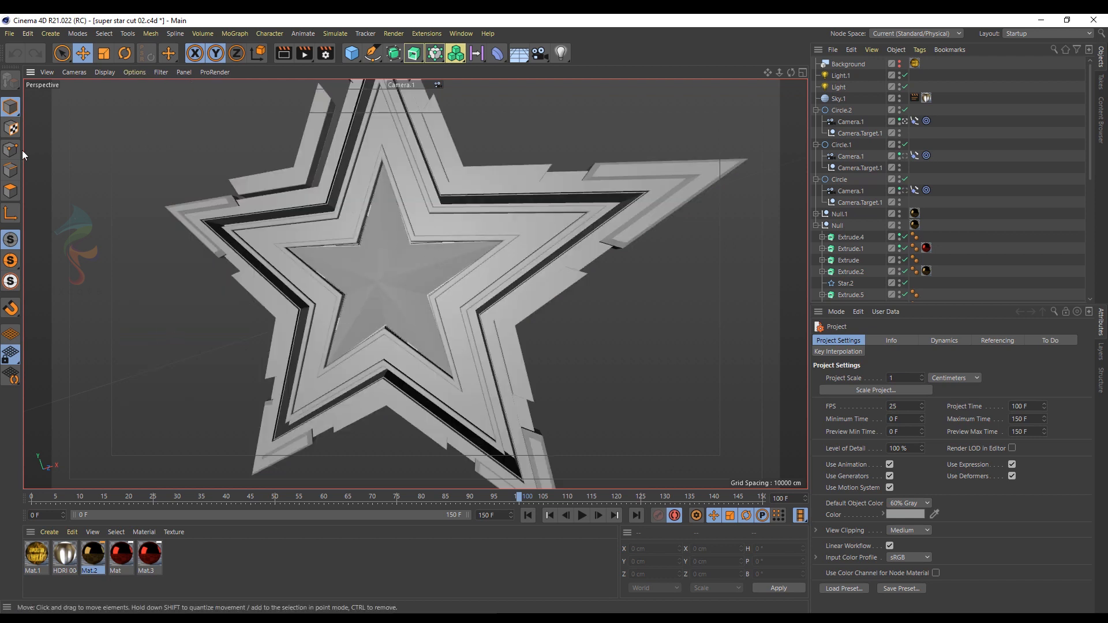
{"action": "left_click", "coordinate": [76, 71]}
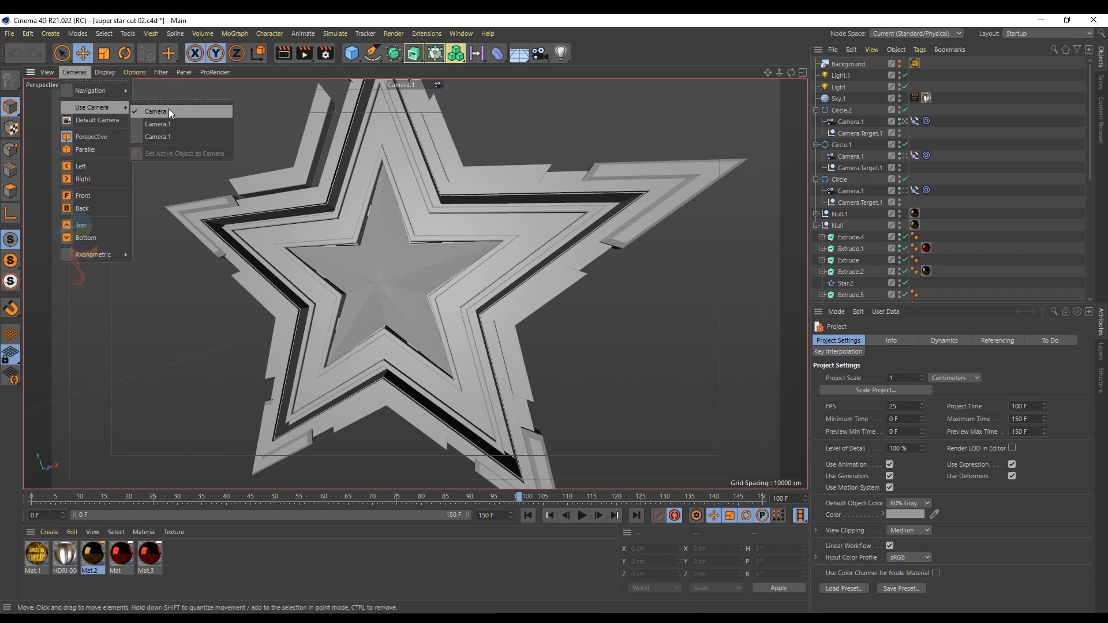
{"action": "left_click", "coordinate": [84, 120]}
{"action": "left_click_drag", "start_coordinate": [514, 290], "coordinate": [781, 296], "text": "alt"}
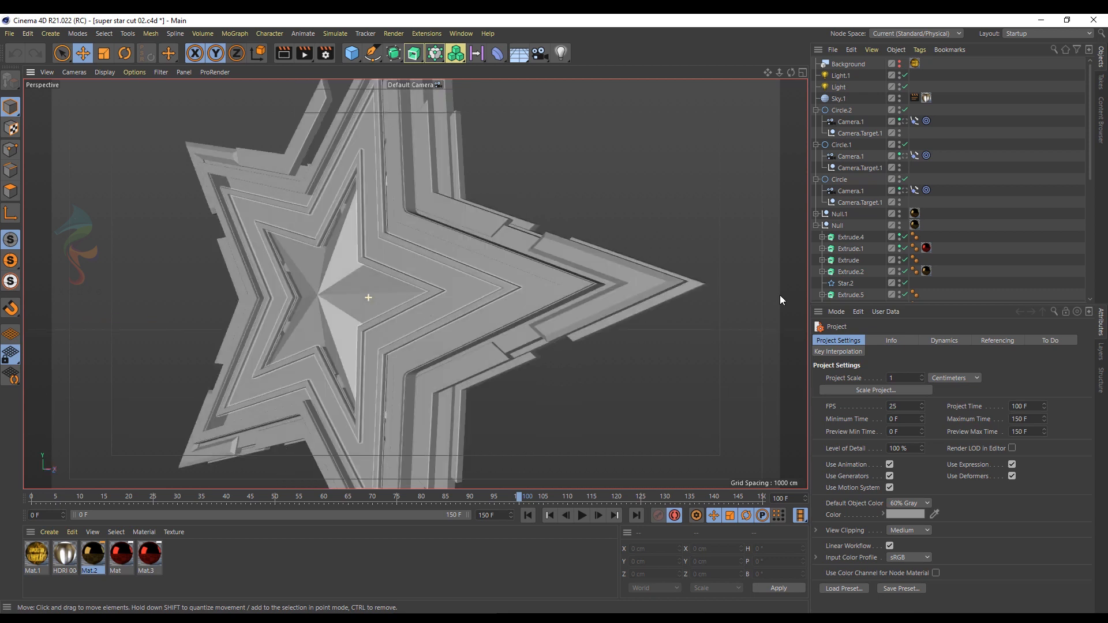
- Collapse the Null group and hide Null.1, the star's additional outer pieces, in the viewport
{"action": "left_click", "coordinate": [816, 225]}
{"action": "left_click", "coordinate": [899, 211]}
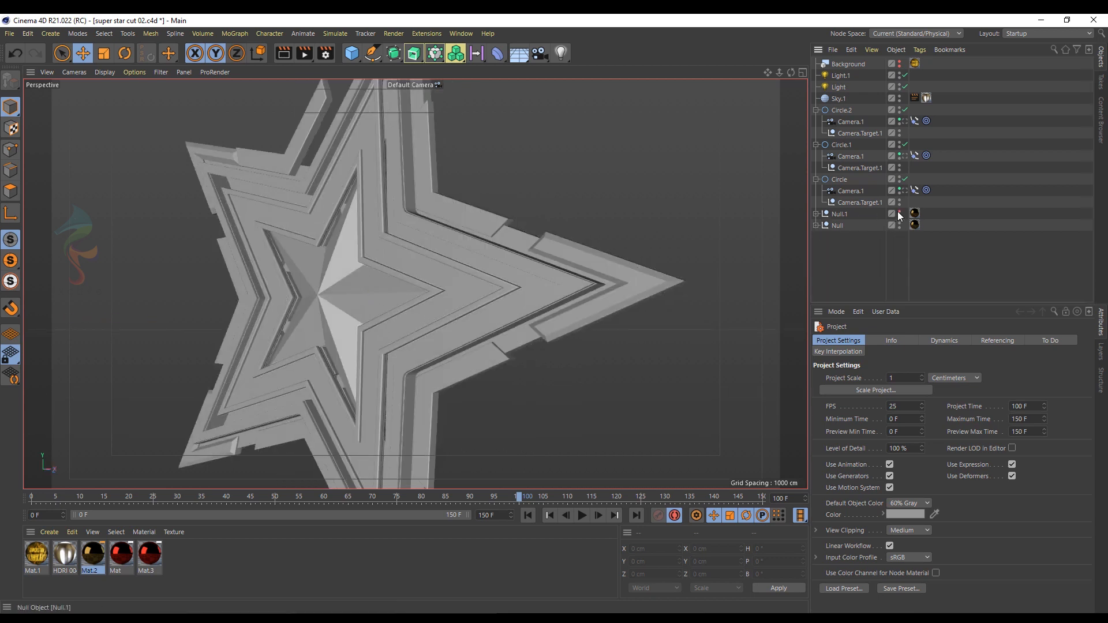
{"action": "left_click_drag", "start_coordinate": [447, 262], "coordinate": [493, 275], "text": "alt"}
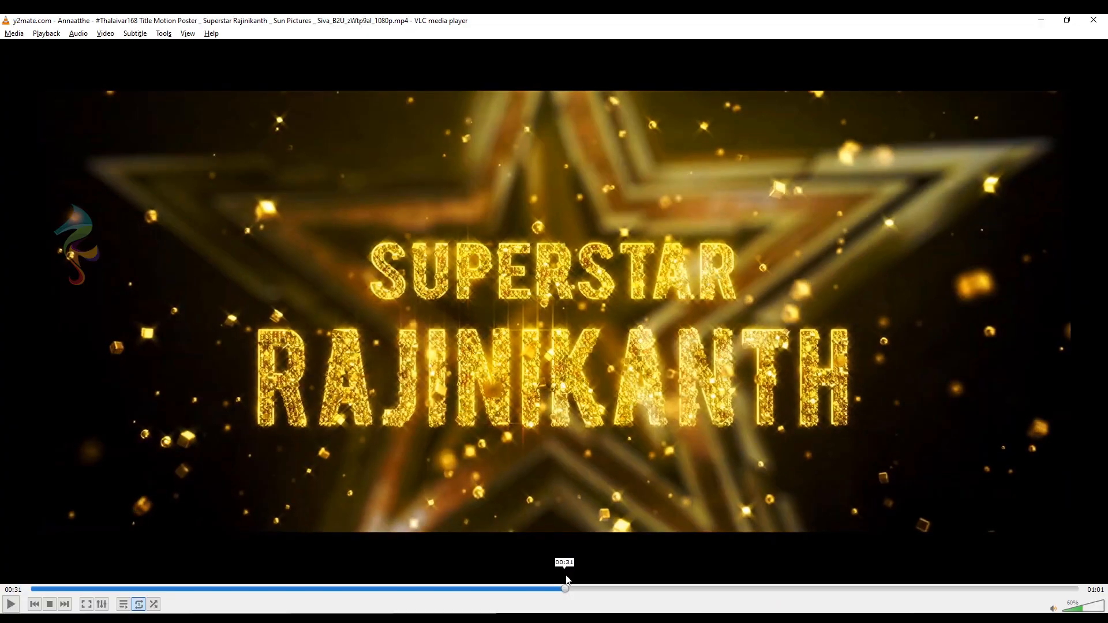
- Switch to VLC and scrub the reference title video to 00:31
{"action": "left_click_drag", "start_coordinate": [523, 574], "coordinate": [564, 574]}
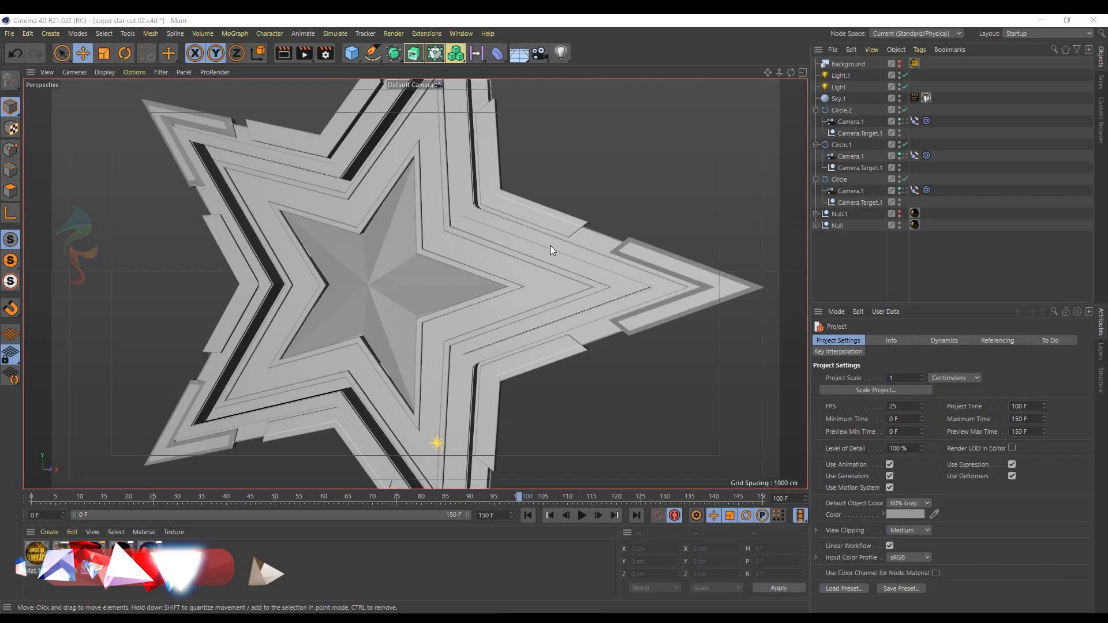
- In Cinema 4D, show materials in the viewport again, try Gouraud Shading, and return to Quick Shading
{"action": "left_click", "coordinate": [161, 72]}
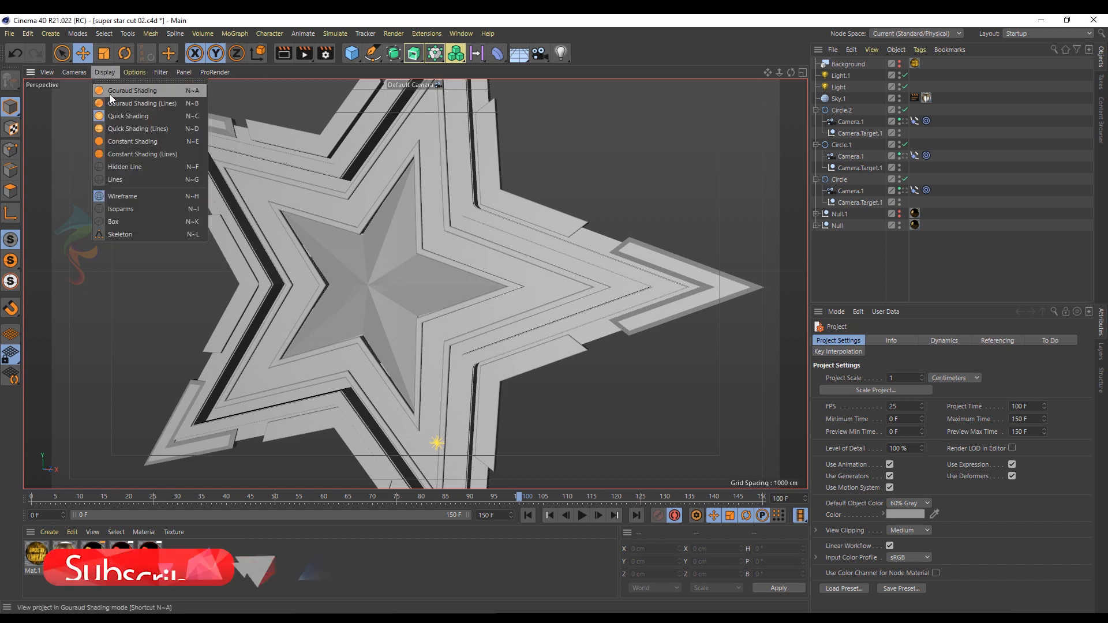
{"action": "left_click", "coordinate": [134, 72]}
{"action": "left_click", "coordinate": [162, 342]}
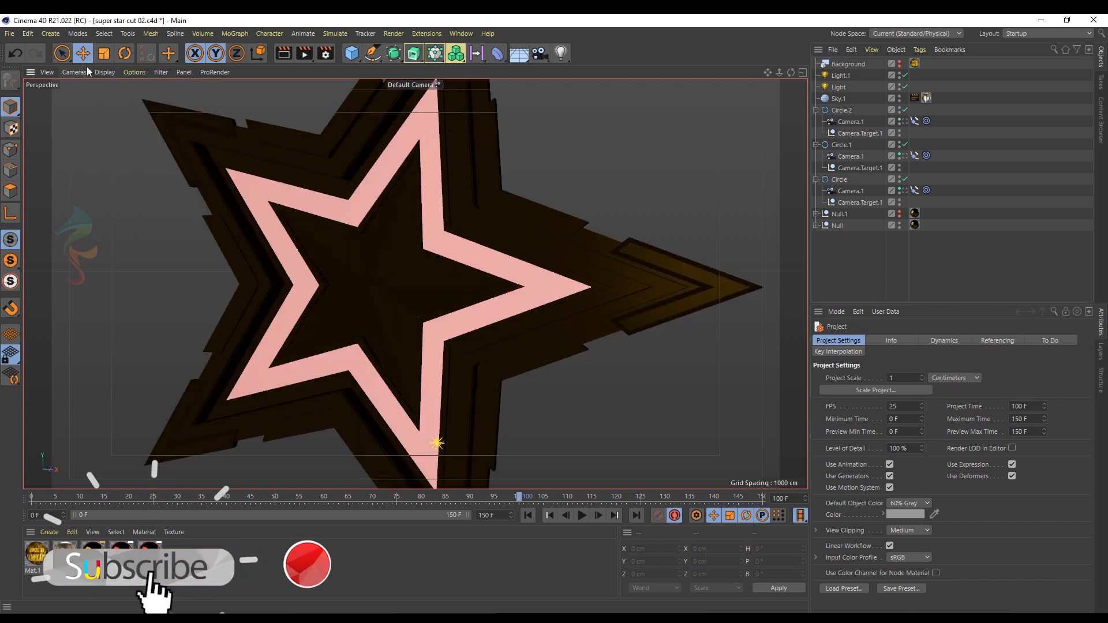
{"action": "left_click", "coordinate": [104, 71]}
{"action": "left_click", "coordinate": [112, 137]}
{"action": "left_click", "coordinate": [104, 72]}
{"action": "left_click", "coordinate": [113, 91]}
{"action": "left_click", "coordinate": [104, 72]}
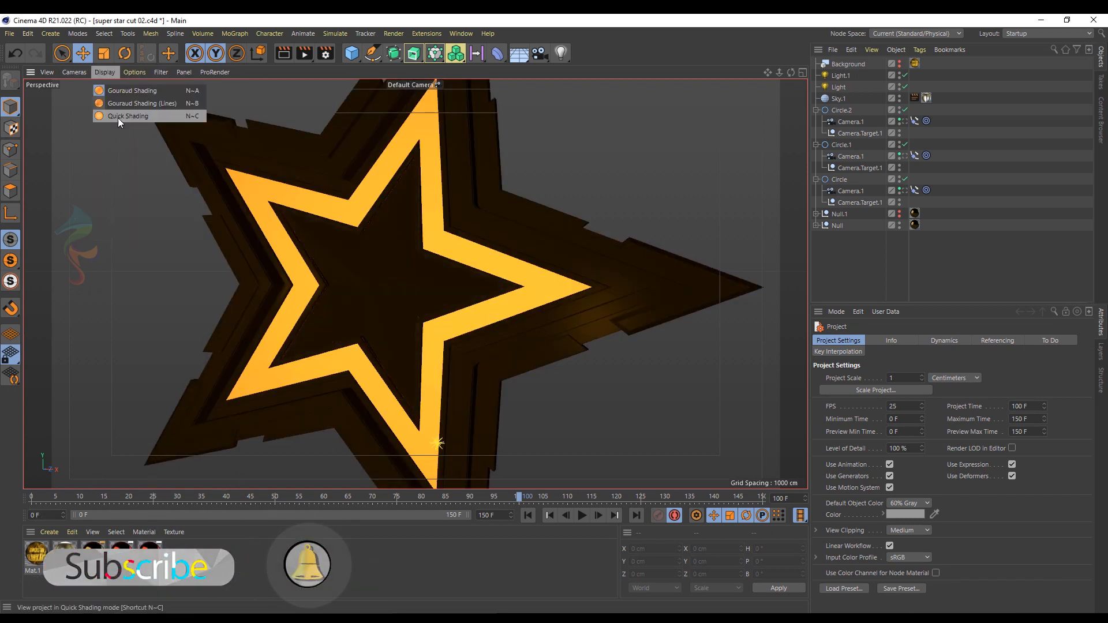
{"action": "left_click", "coordinate": [117, 117]}
- Preview-render the star in the viewport from several angles through the Default Camera
{"action": "mouse_move", "coordinate": [394, 284]}
{"action": "left_mouse_down", "text": "alt"}
{"action": "mouse_move", "coordinate": [414, 166]}
{"action": "mouse_move", "coordinate": [463, 187]}
{"action": "mouse_move", "coordinate": [465, 177]}
{"action": "mouse_move", "coordinate": [465, 226]}
{"action": "mouse_move", "coordinate": [479, 243]}
{"action": "left_mouse_up", "text": "alt"}
{"action": "key", "text": "ctrl+r"}
{"action": "left_click", "coordinate": [454, 179]}
{"action": "key", "text": "ctrl+r"}
{"action": "mouse_move", "coordinate": [446, 285]}
{"action": "left_mouse_down", "text": "alt"}
{"action": "mouse_move", "coordinate": [215, 217]}
{"action": "mouse_move", "coordinate": [294, 248]}
{"action": "mouse_move", "coordinate": [329, 245]}
{"action": "left_mouse_up", "text": "alt"}
{"action": "key", "text": "ctrl+r"}
{"action": "left_click", "coordinate": [328, 245]}
- Look through the cameras under Circle, Circle.1 and Circle.2 in turn, scrubbing the timeline to frame 150 for each
{"action": "left_click", "coordinate": [903, 191]}
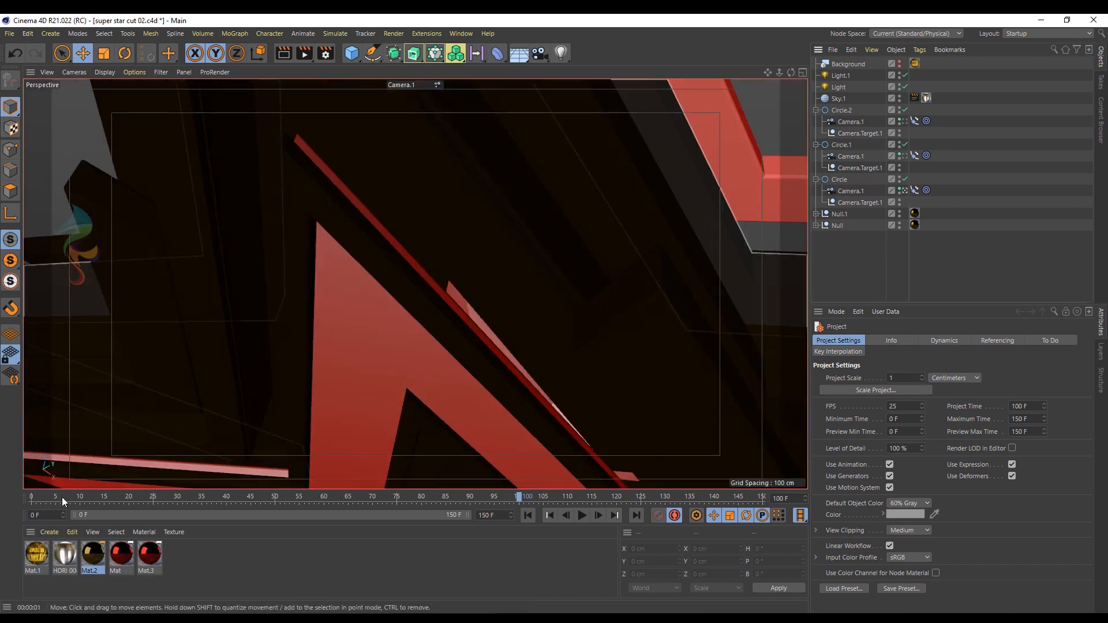
{"action": "left_click_drag", "start_coordinate": [64, 495], "coordinate": [847, 452]}
{"action": "left_click", "coordinate": [904, 156]}
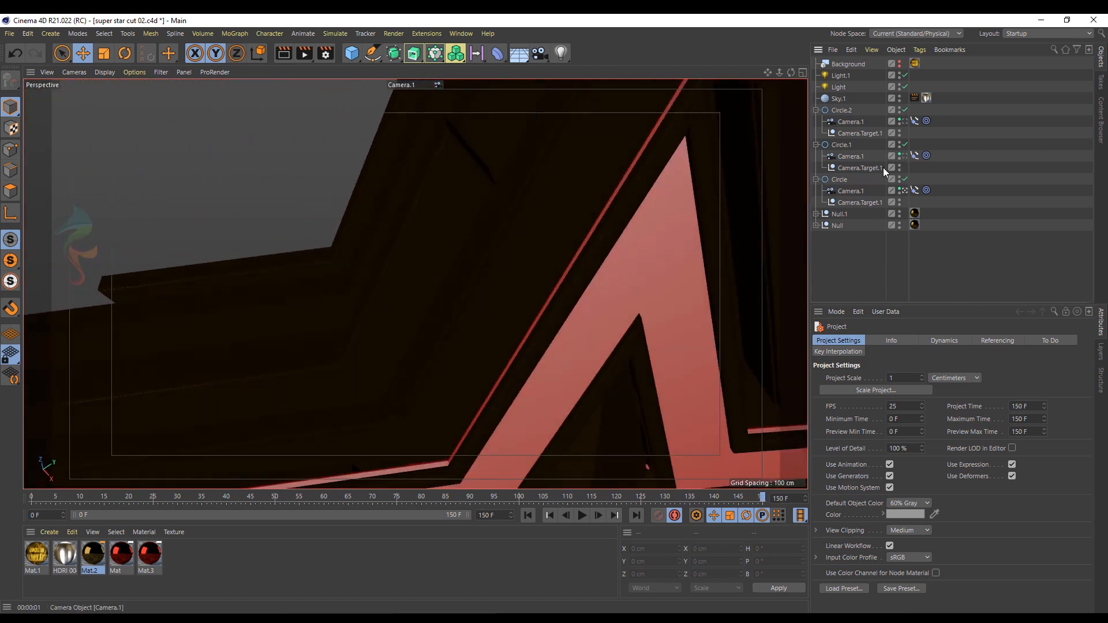
{"action": "left_click_drag", "start_coordinate": [32, 496], "coordinate": [236, 497]}
{"action": "left_click_drag", "start_coordinate": [326, 504], "coordinate": [851, 473]}
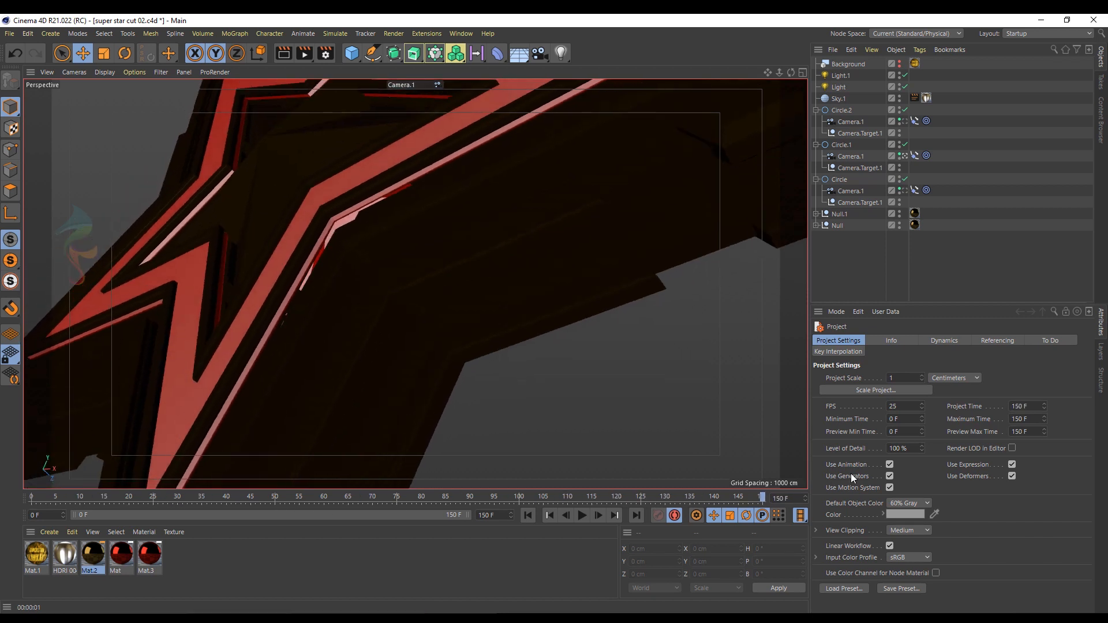
{"action": "left_click", "coordinate": [901, 122]}
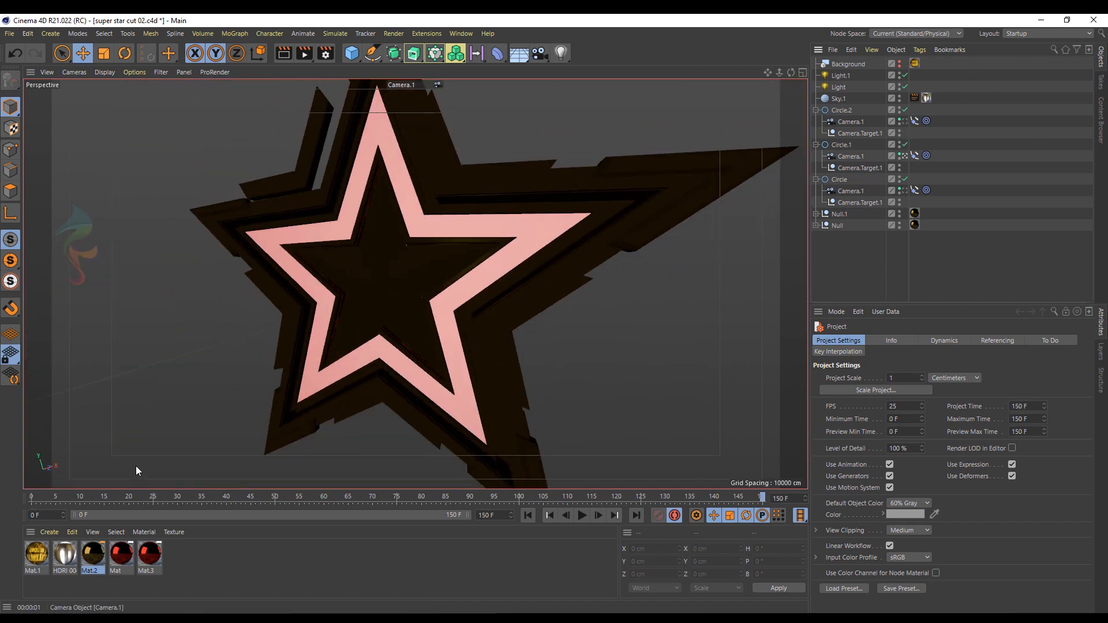
{"action": "left_click", "coordinate": [40, 496]}
{"action": "left_click_drag", "start_coordinate": [38, 496], "coordinate": [771, 410]}
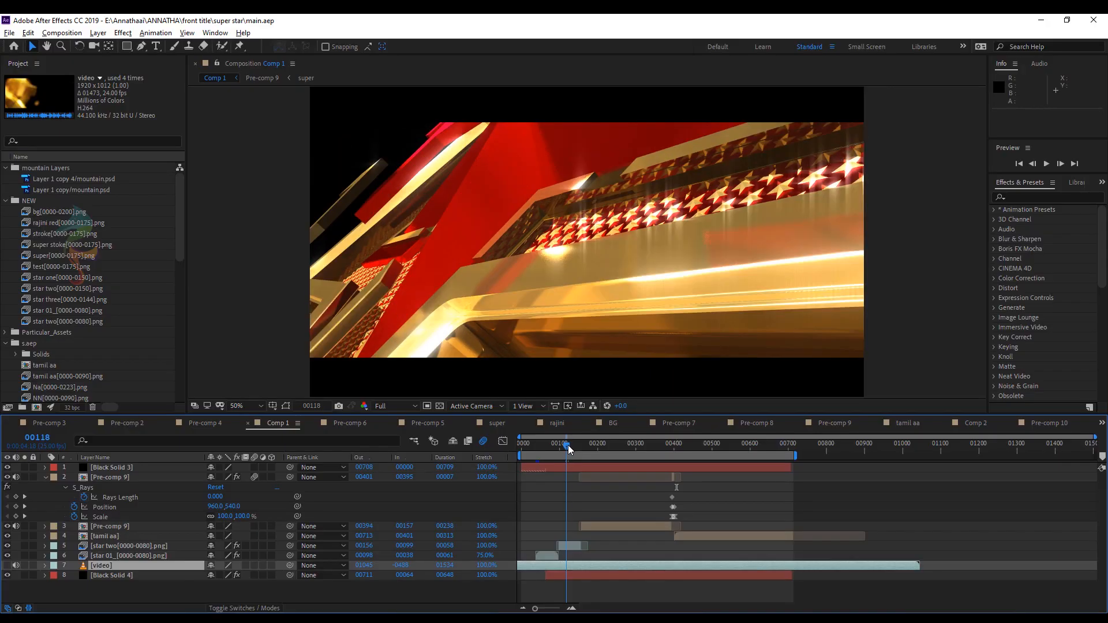
- Scrub the star shot in After Effects' Comp 1 and the matching reference shot in VLC around 00:23
{"action": "left_click_drag", "start_coordinate": [569, 449], "coordinate": [578, 451]}
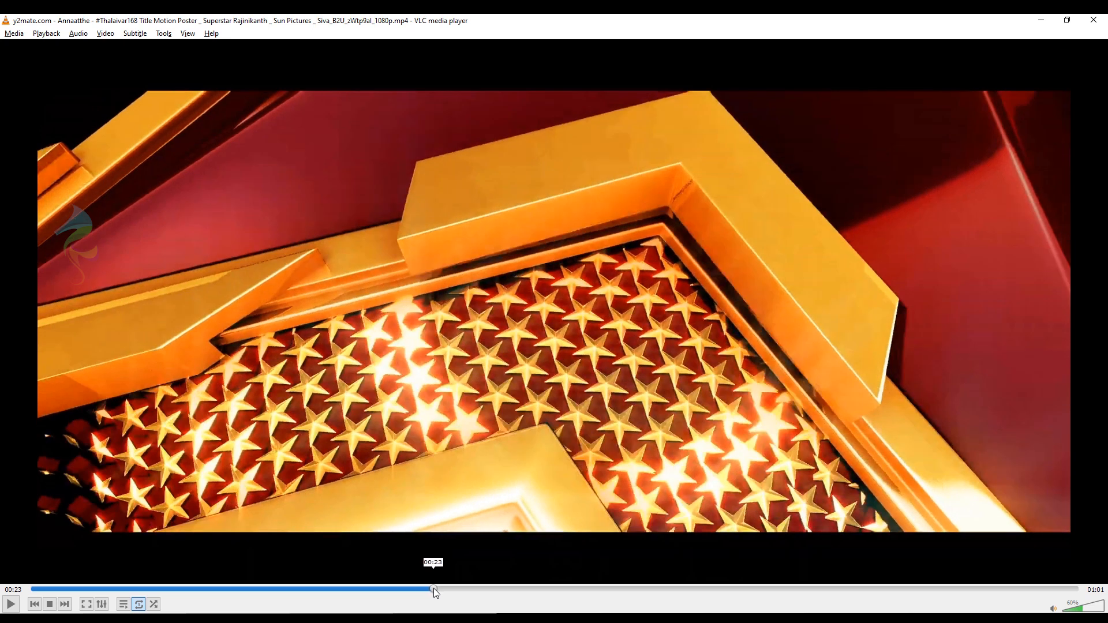
{"action": "mouse_move", "coordinate": [434, 589]}
{"action": "left_mouse_down"}
{"action": "mouse_move", "coordinate": [424, 588]}
{"action": "mouse_move", "coordinate": [436, 592]}
{"action": "left_mouse_up"}
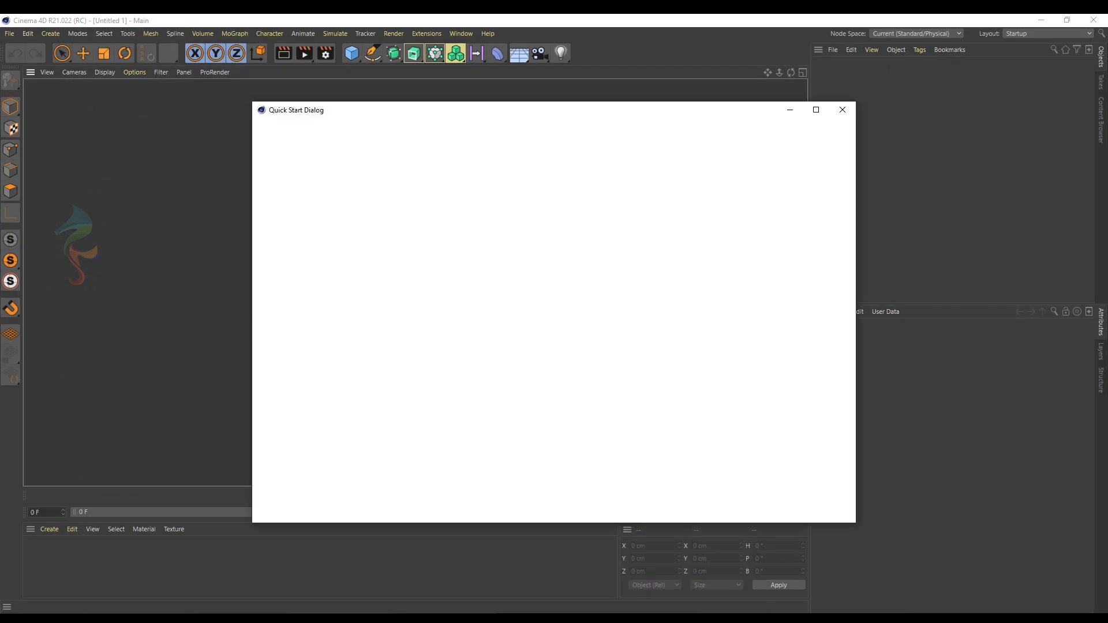
- Dismiss Cinema 4D's Quick Start Dialog and open the recent project cut 01.c4d
{"action": "left_click", "coordinate": [842, 110]}
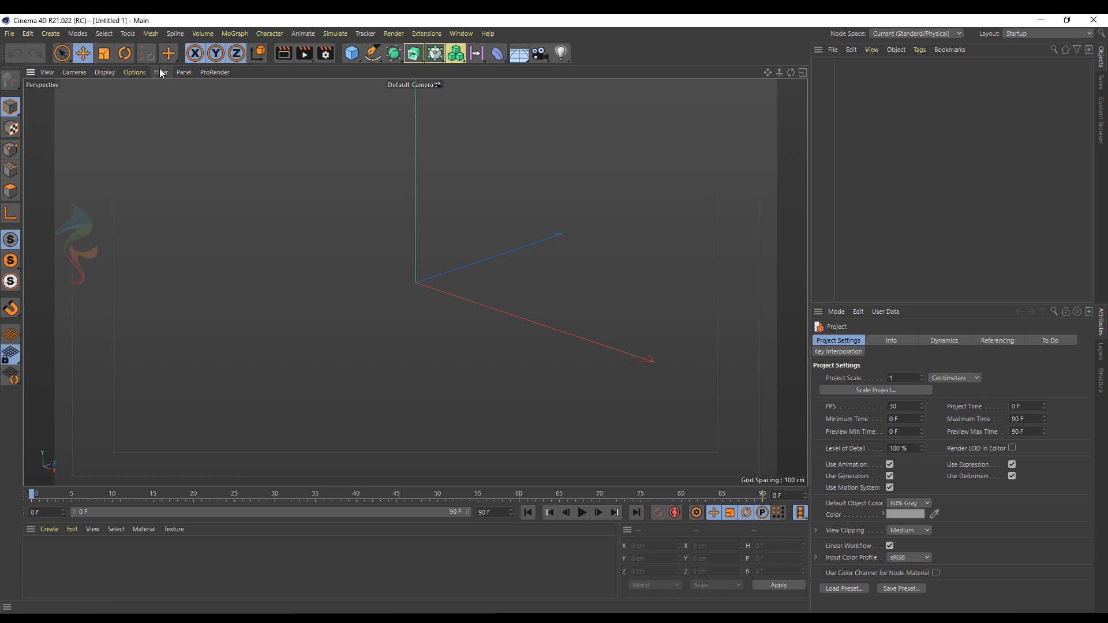
{"action": "left_click", "coordinate": [12, 35]}
{"action": "mouse_move", "coordinate": [79, 276]}
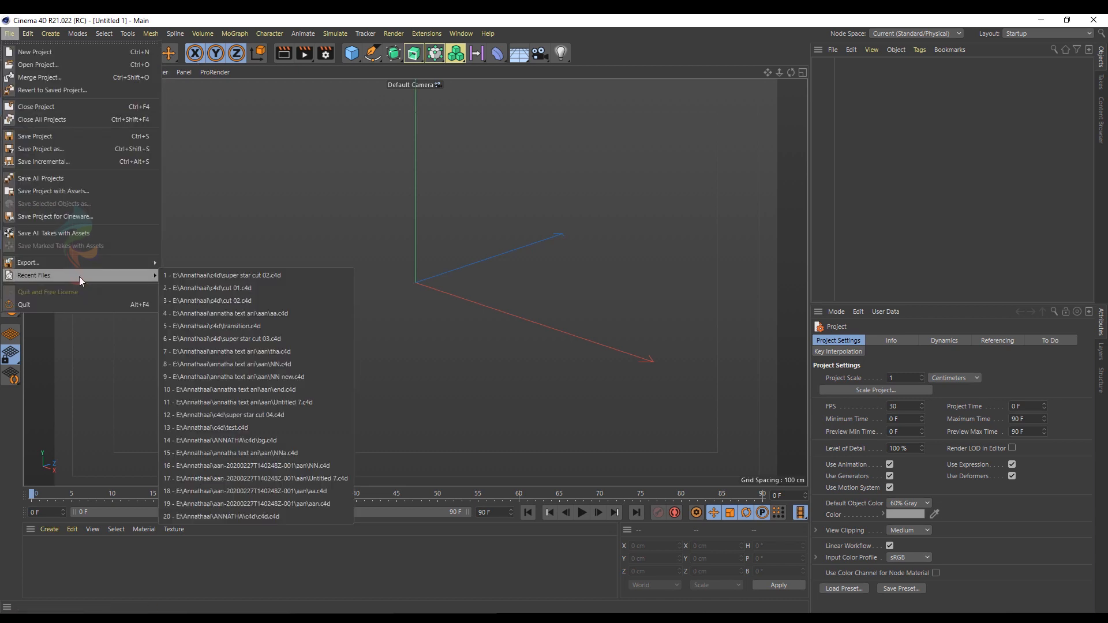
{"action": "left_click", "coordinate": [237, 285]}
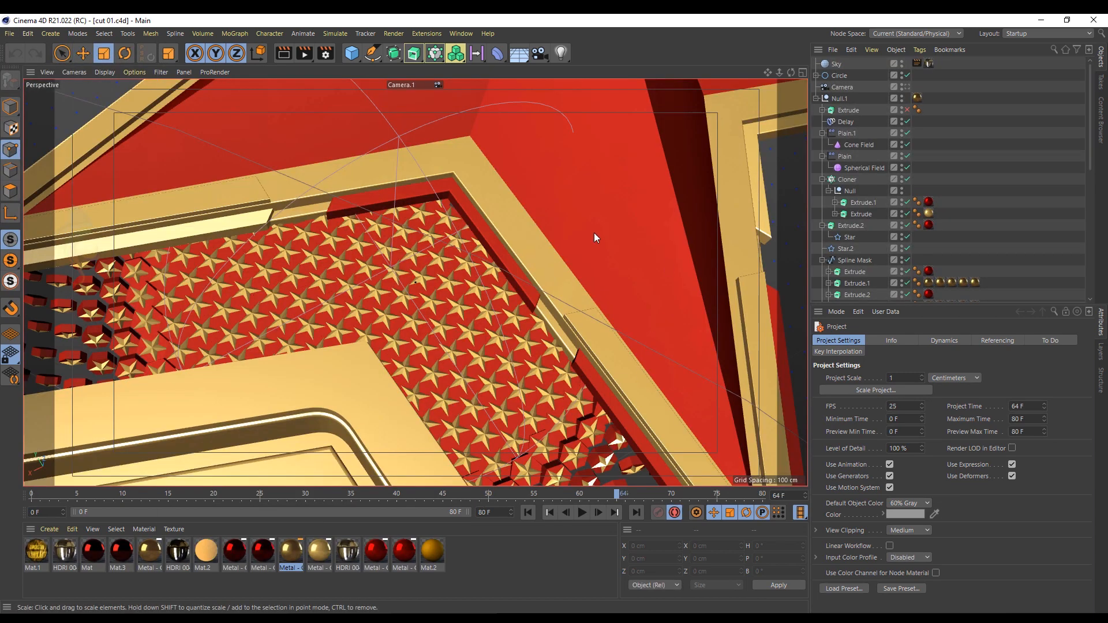
- Switch the viewport from Camera.1 to the Default Camera
{"action": "left_click", "coordinate": [74, 72]}
{"action": "mouse_move", "coordinate": [90, 108]}
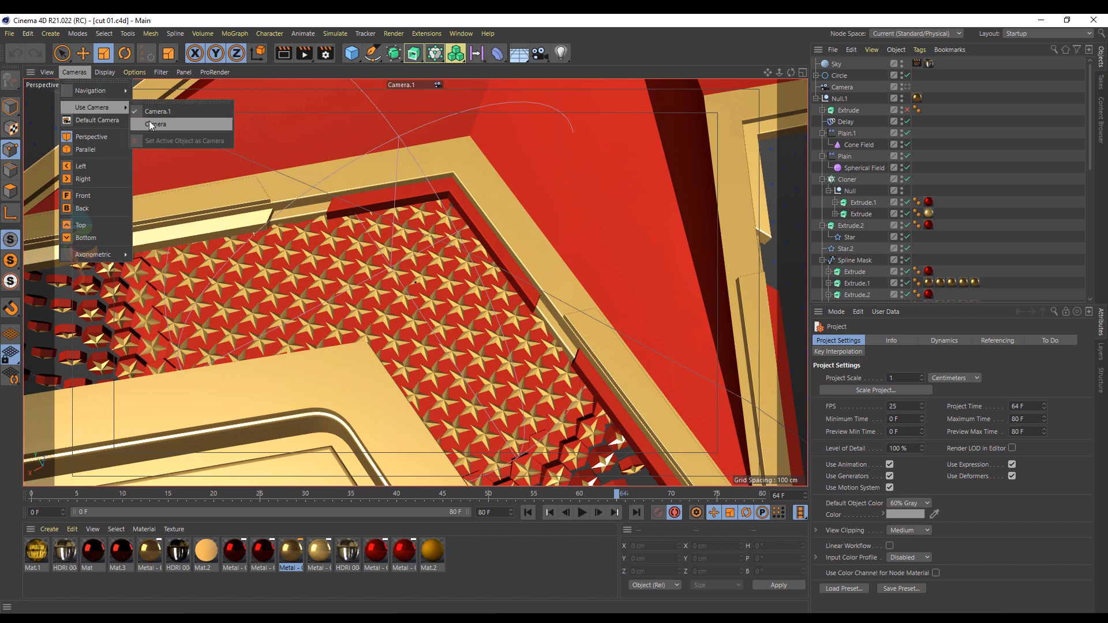
{"action": "left_click", "coordinate": [556, 266]}
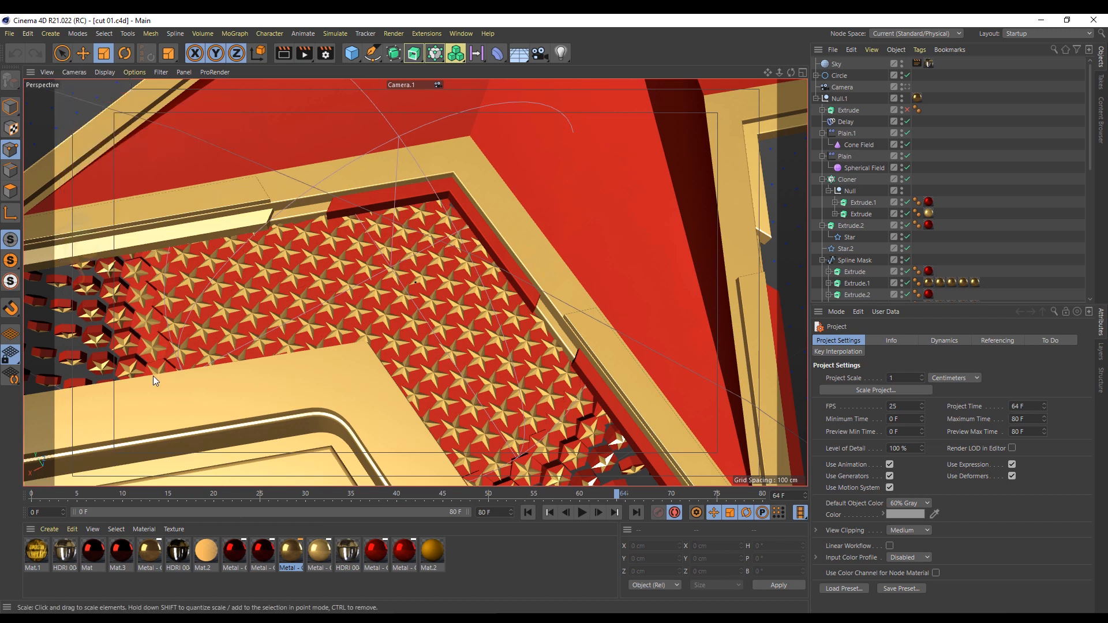
{"action": "left_click", "coordinate": [72, 72]}
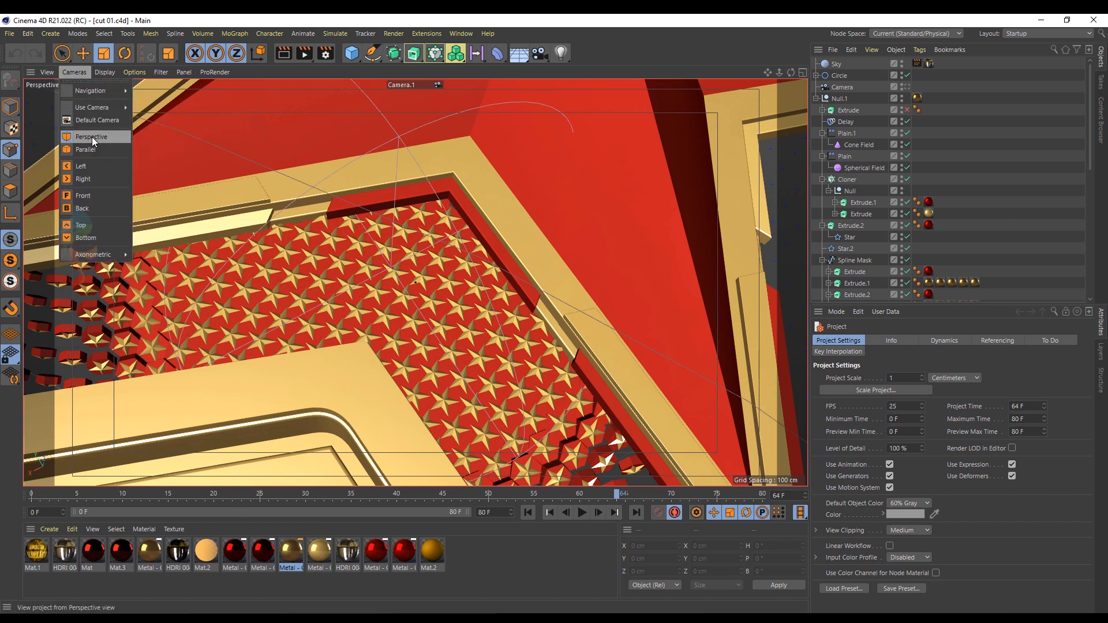
{"action": "left_click", "coordinate": [99, 120]}
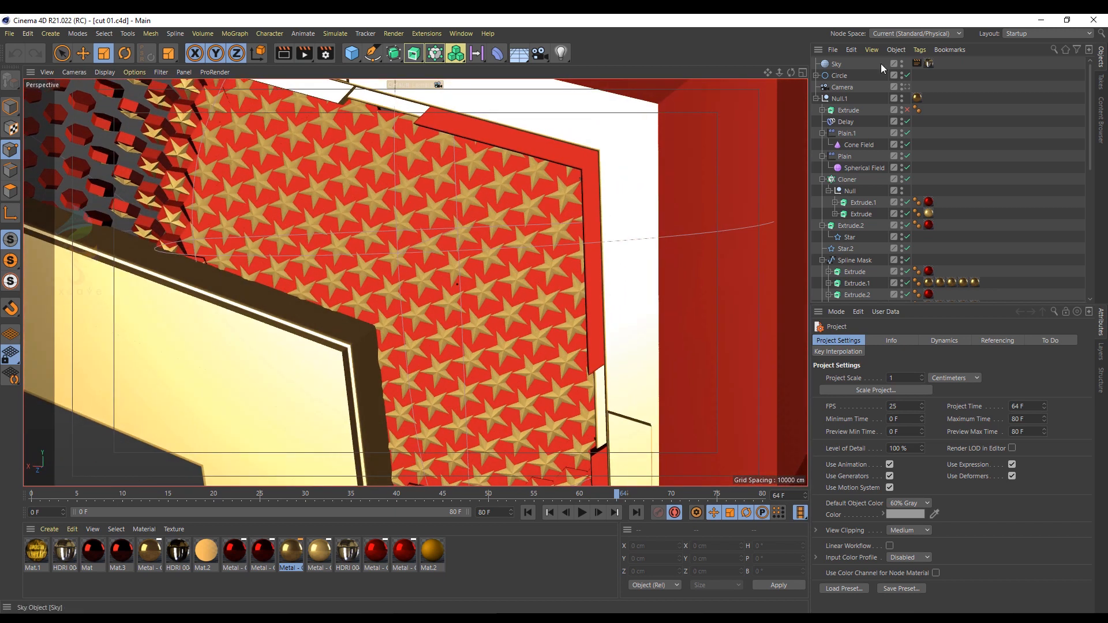
- Hide the Null.1 group in the viewport and show it again
{"action": "left_click", "coordinate": [903, 97]}
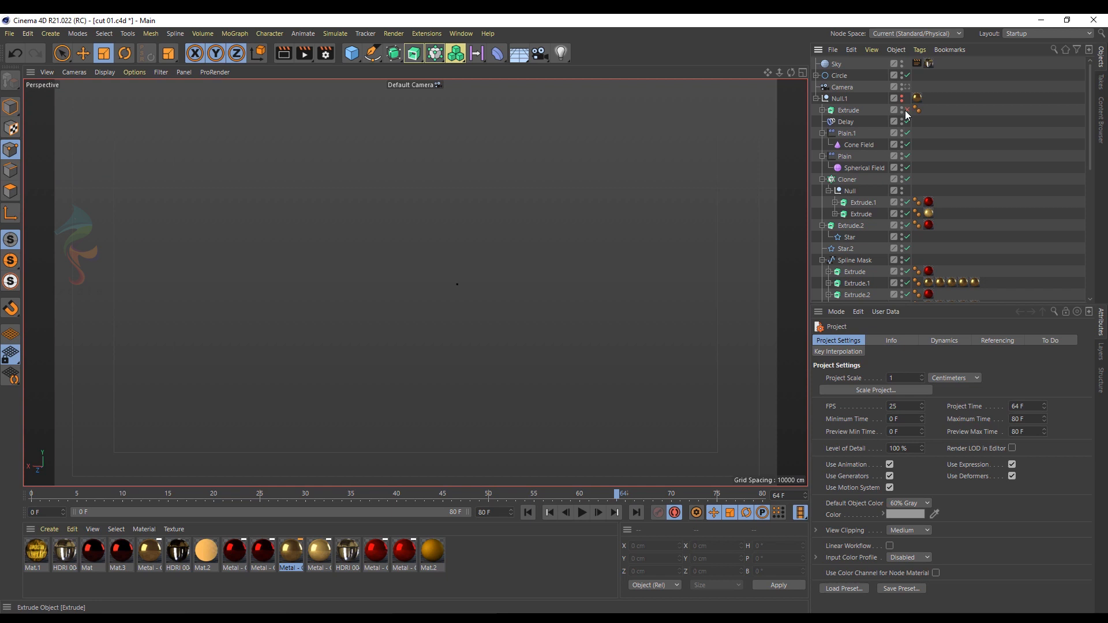
{"action": "left_click", "coordinate": [903, 96]}
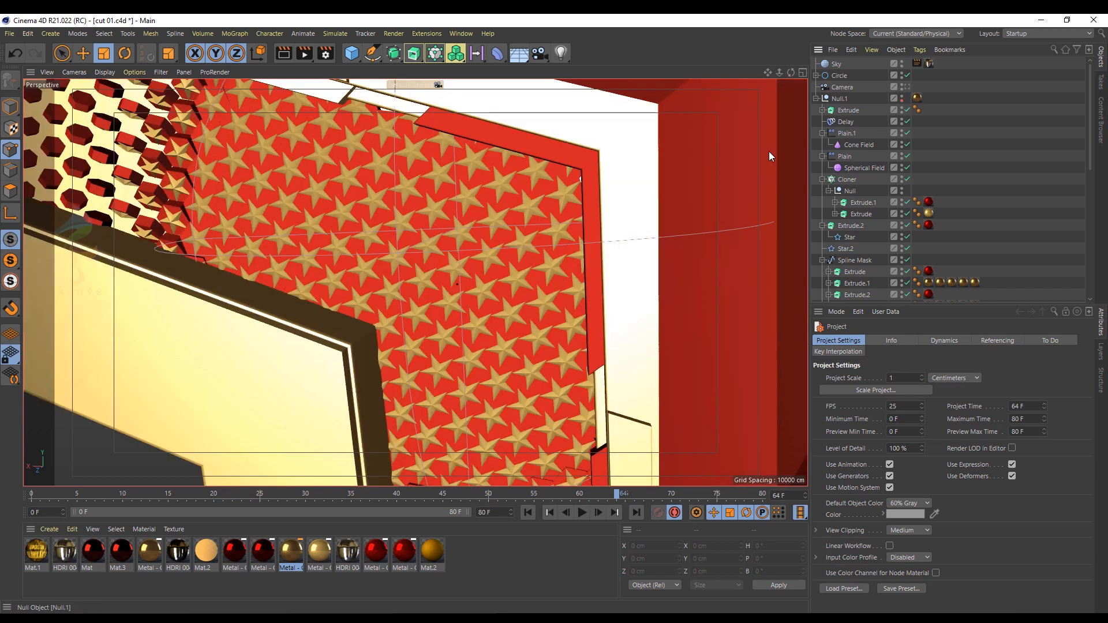
{"action": "left_click", "coordinate": [75, 72]}
{"action": "mouse_move", "coordinate": [109, 94]}
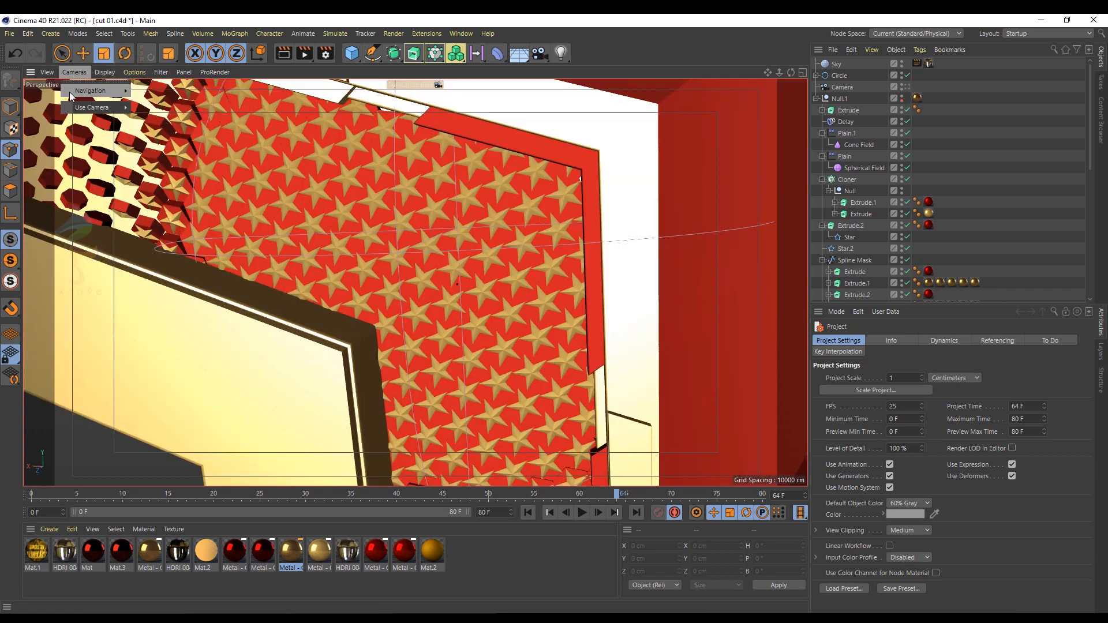
- Switch to Model mode and orbit out to the whole star with the Extrude directly under Null.1 disabled
{"action": "left_click", "coordinate": [17, 106]}
{"action": "left_click_drag", "start_coordinate": [783, 70], "coordinate": [710, 74]}
{"action": "left_click_drag", "start_coordinate": [693, 166], "coordinate": [745, 142], "text": "alt"}
{"action": "left_click", "coordinate": [907, 110]}
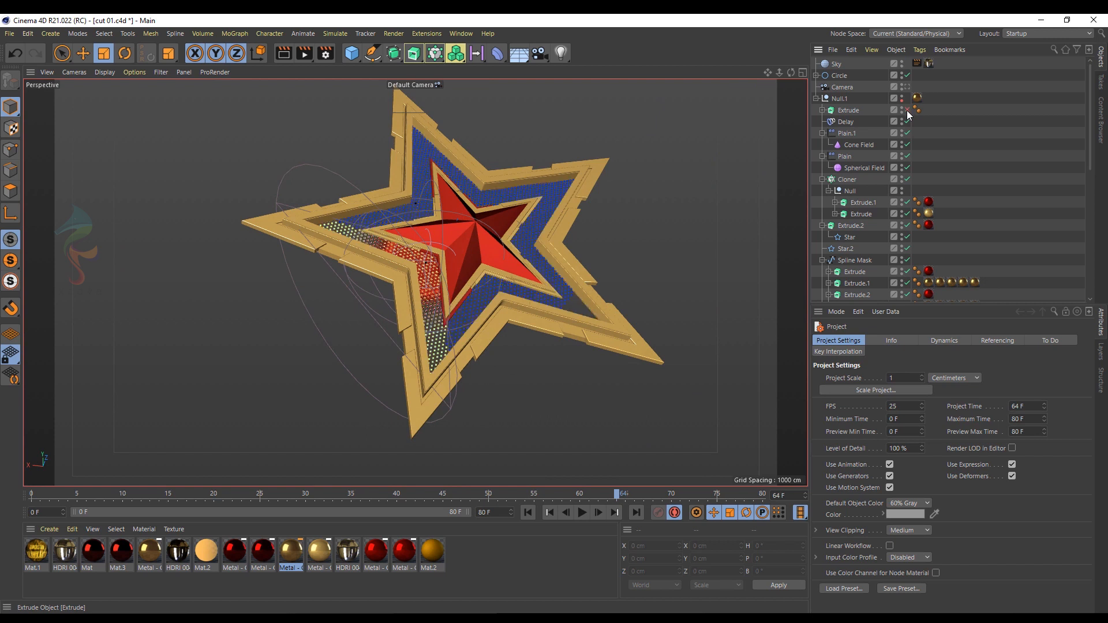
{"action": "left_click", "coordinate": [906, 109]}
{"action": "scroll", "coordinate": [444, 270], "scroll_direction": "up", "scroll_amount": 5}
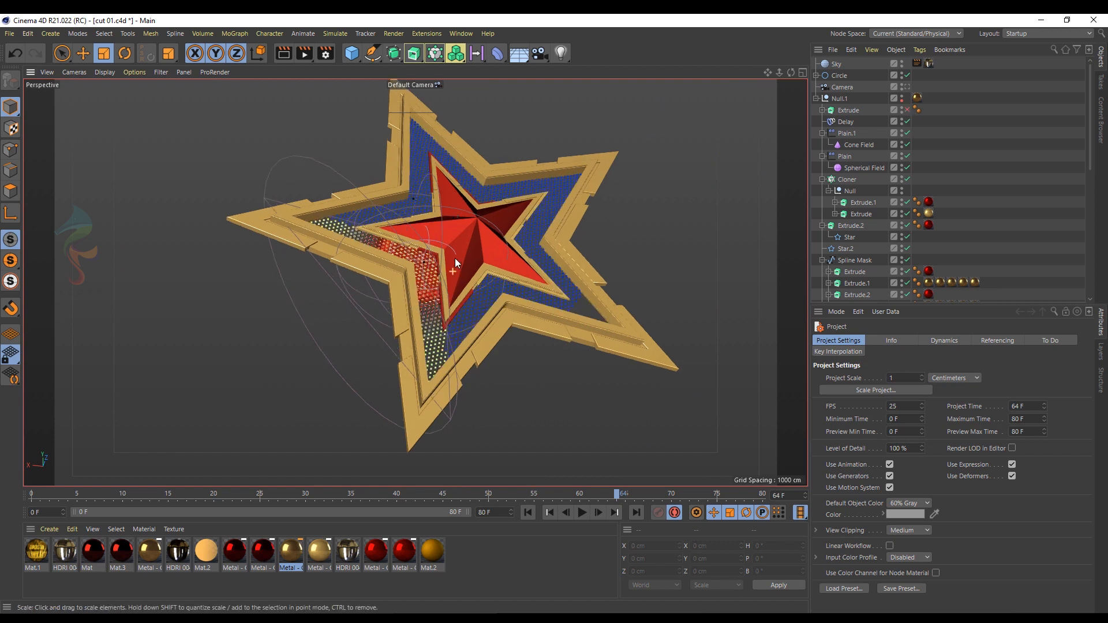
{"action": "scroll", "coordinate": [413, 273], "scroll_direction": "up", "scroll_amount": 1}
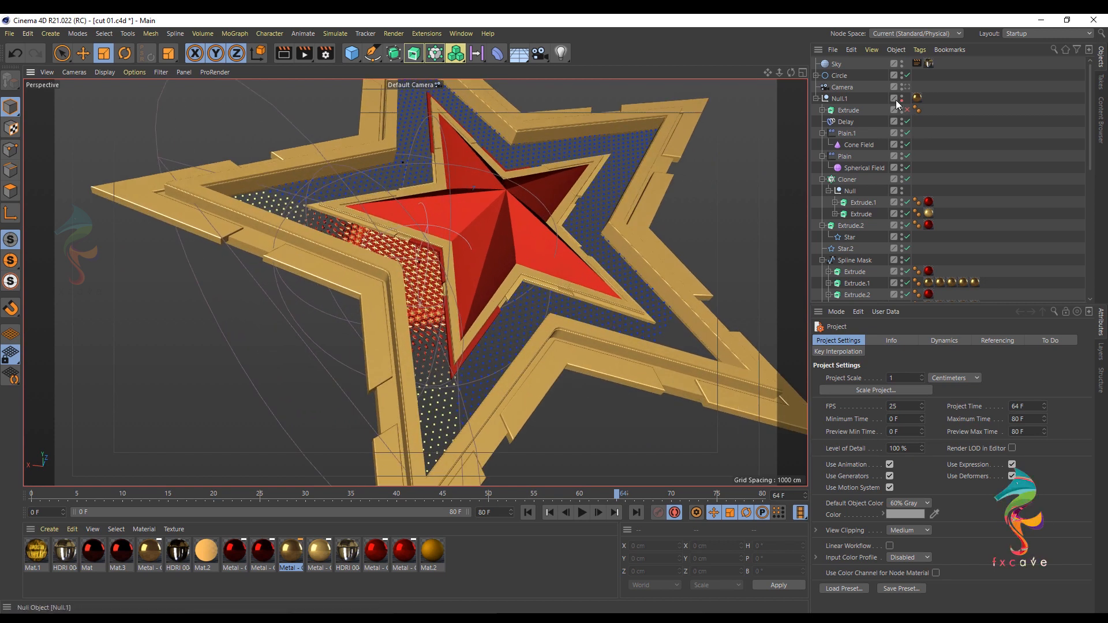
- Isolate the star tiles by hiding Null.1 and forcing the Cloner visible, then duplicate the Cloner and hide and disable the original
{"action": "left_click", "coordinate": [903, 97]}
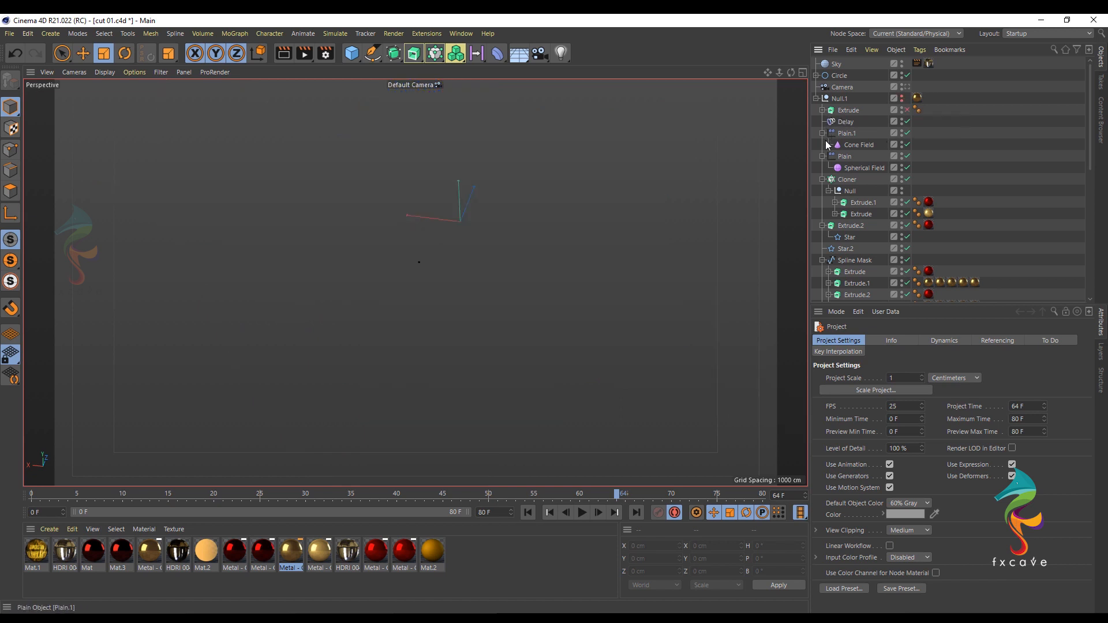
{"action": "left_click", "coordinate": [822, 179]}
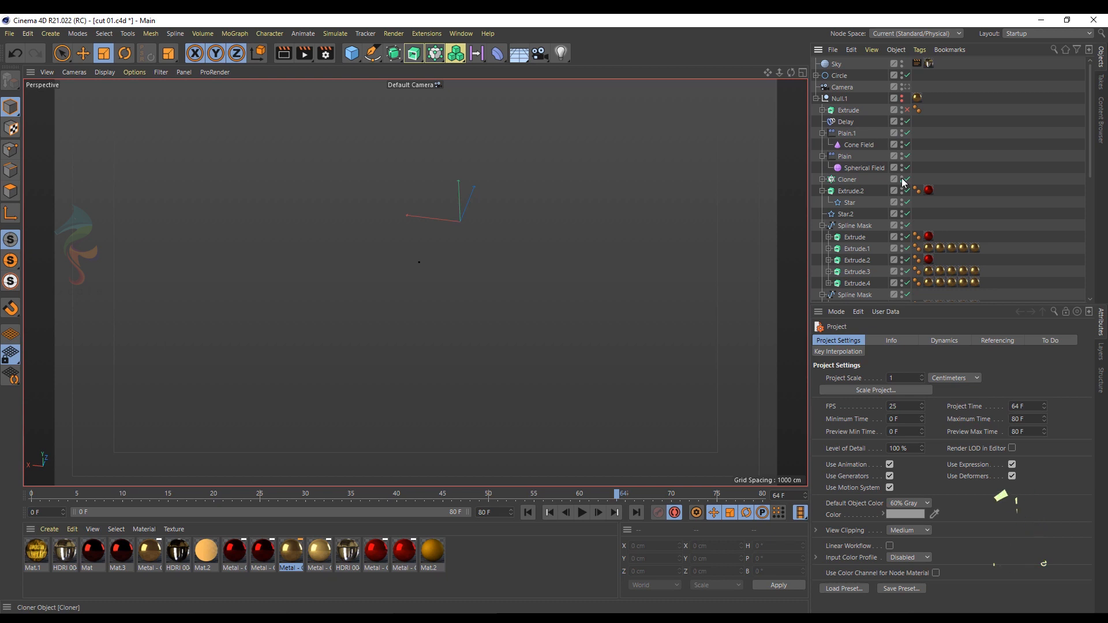
{"action": "left_click", "coordinate": [902, 180]}
{"action": "left_click_drag", "start_coordinate": [846, 178], "coordinate": [847, 175], "text": "ctrl"}
{"action": "left_click_drag", "start_coordinate": [912, 191], "coordinate": [909, 191]}
{"action": "left_click", "coordinate": [903, 192]}
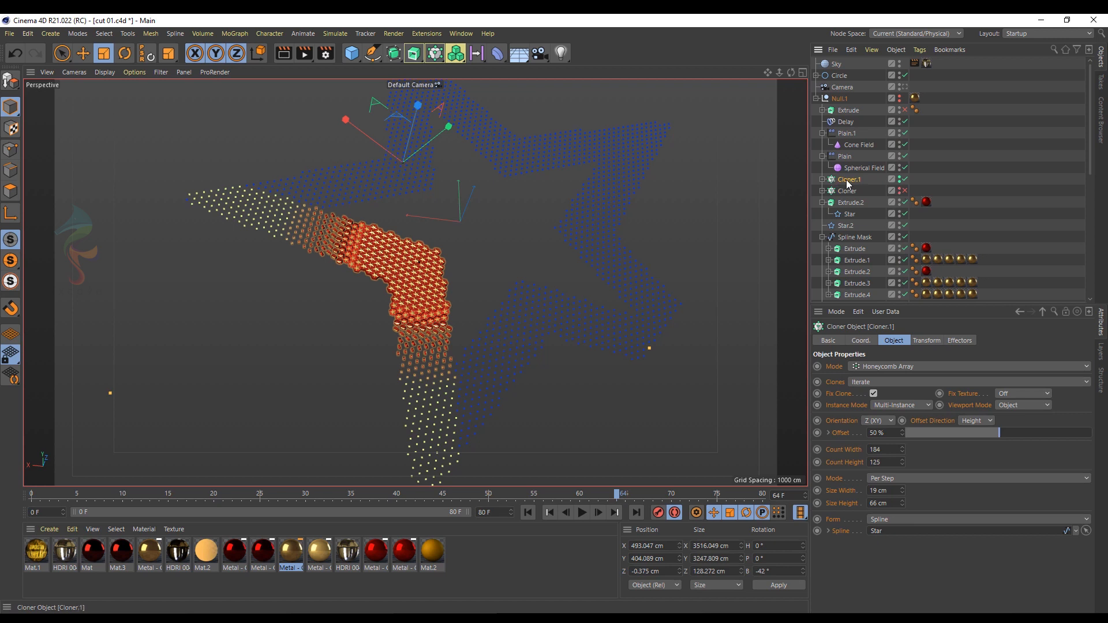
- Try deleting the Delay and Plain.1 effectors to inspect Plain's Spherical Field alone, and restore both effectors
{"action": "left_click", "coordinate": [960, 341]}
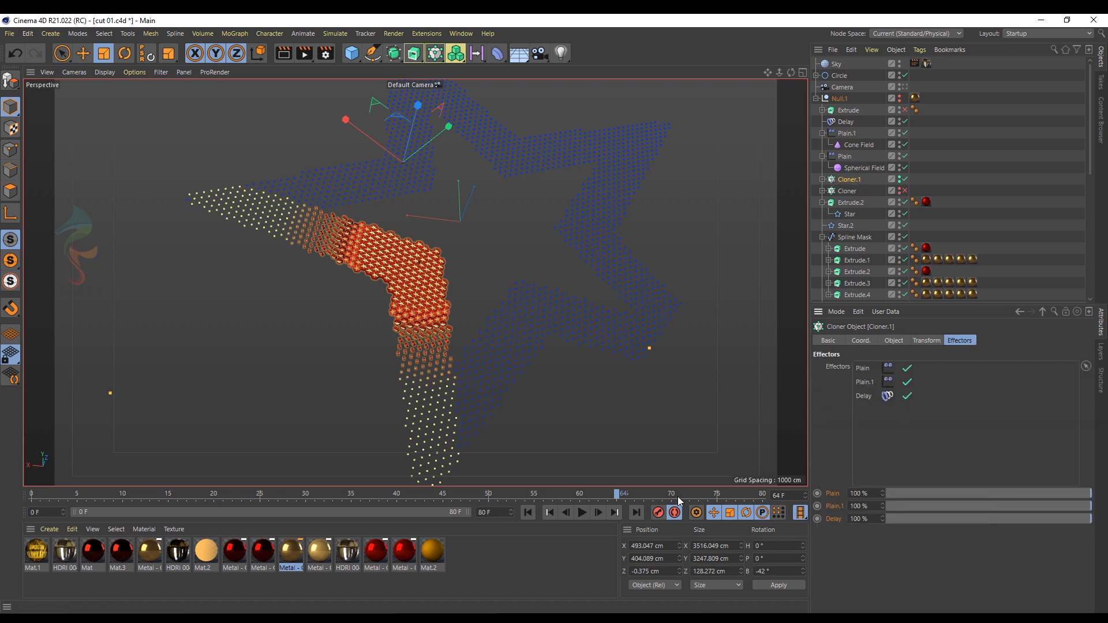
{"action": "left_click", "coordinate": [847, 123]}
{"action": "left_click", "coordinate": [847, 134], "text": "ctrl"}
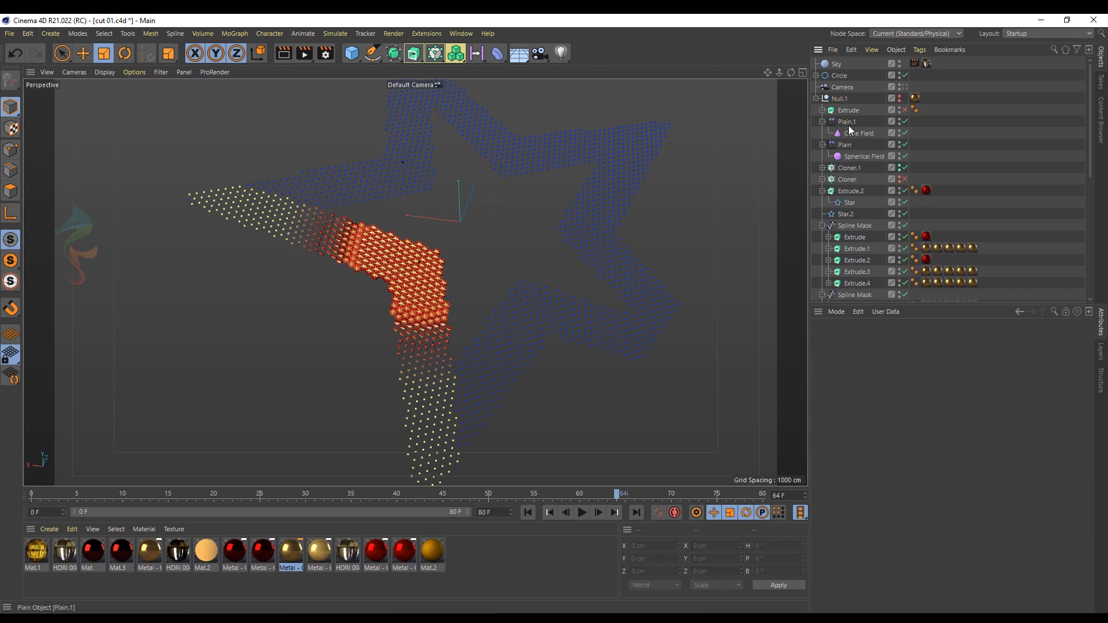
{"action": "key", "text": "Delete"}
{"action": "left_click", "coordinate": [846, 122]}
{"action": "left_click", "coordinate": [863, 133]}
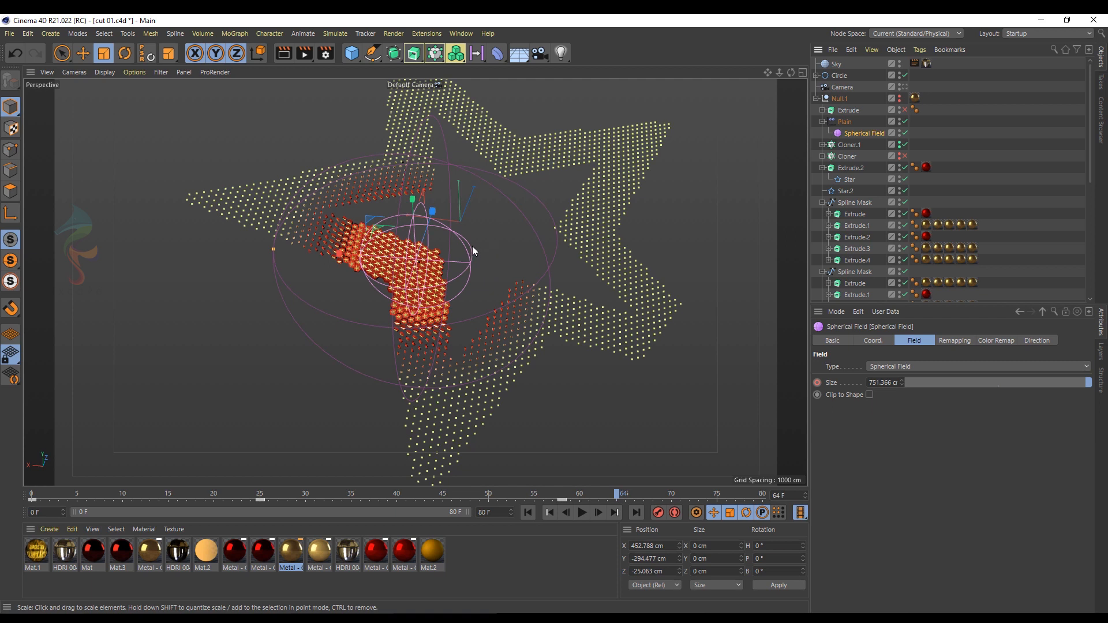
{"action": "scroll", "coordinate": [472, 246], "scroll_direction": "up", "scroll_amount": 5}
{"action": "scroll", "coordinate": [441, 251], "scroll_direction": "up", "scroll_amount": 1}
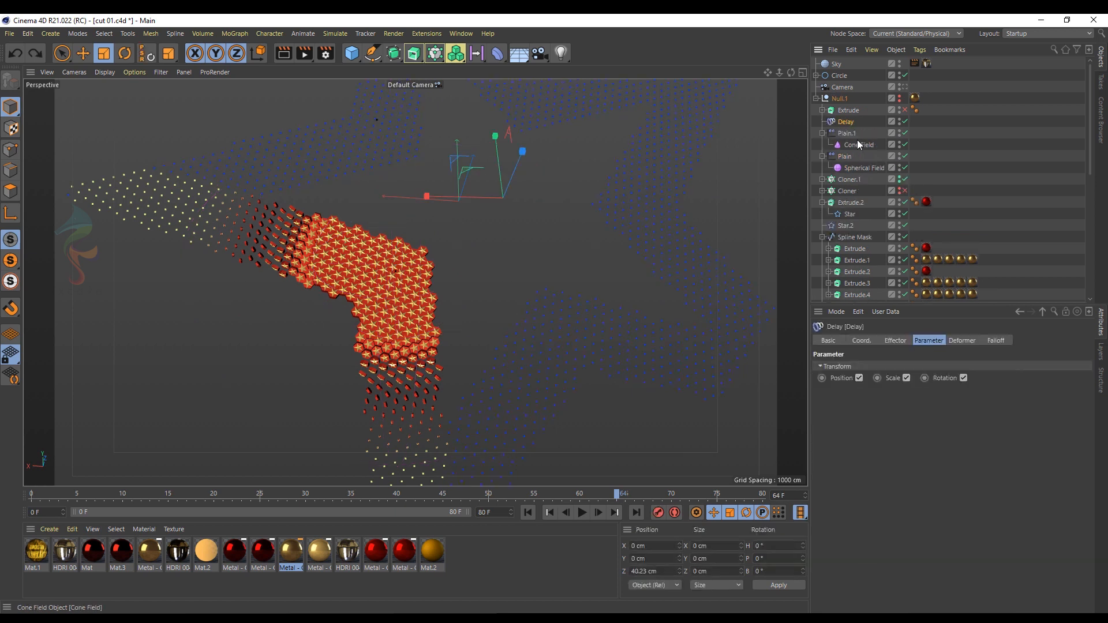
- Remove the Plain, Plain.1 and Delay effectors from the duplicated cloner's effector list
{"action": "left_click", "coordinate": [846, 180]}
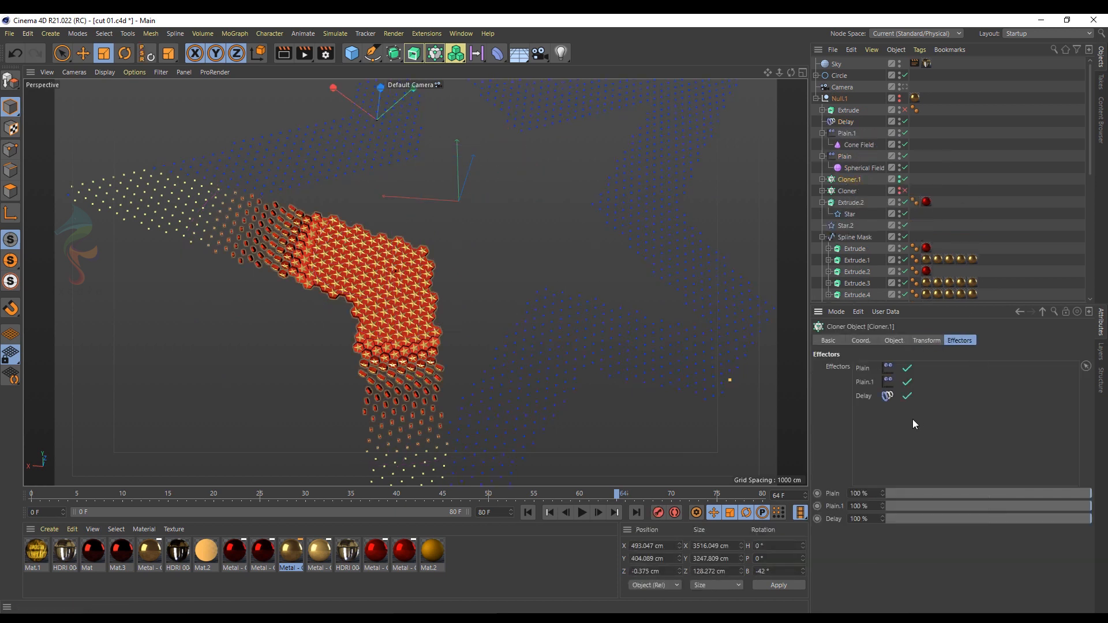
{"action": "left_click_drag", "start_coordinate": [880, 435], "coordinate": [850, 362]}
{"action": "key", "text": "Delete"}
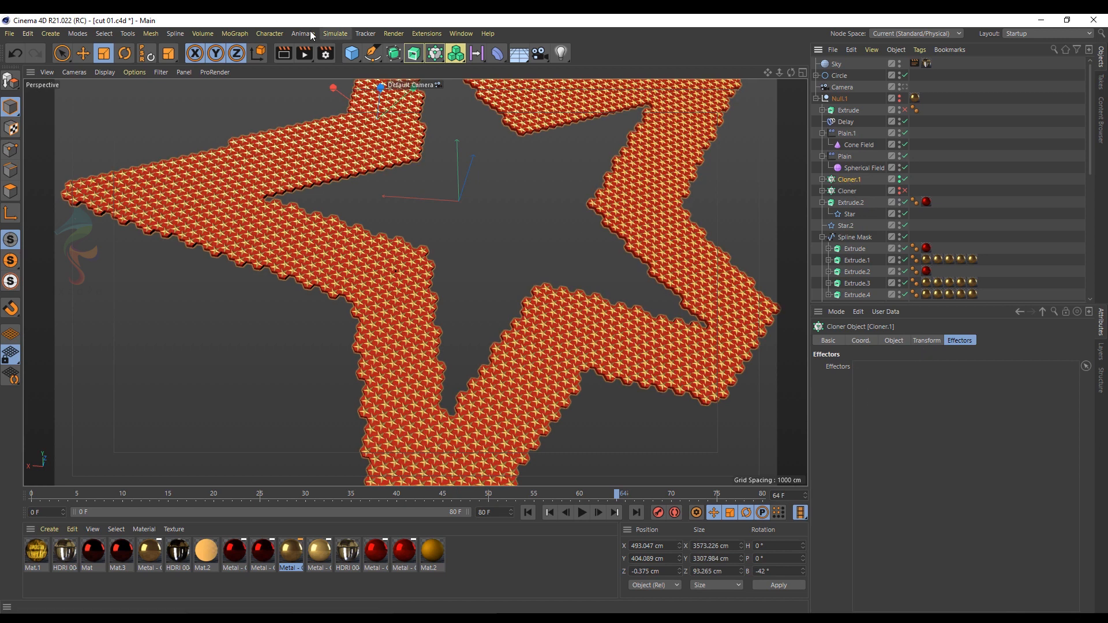
- Add a new Plain effector and place it directly below Cloner.1 inside Null.1
{"action": "left_click", "coordinate": [235, 33]}
{"action": "mouse_move", "coordinate": [244, 51]}
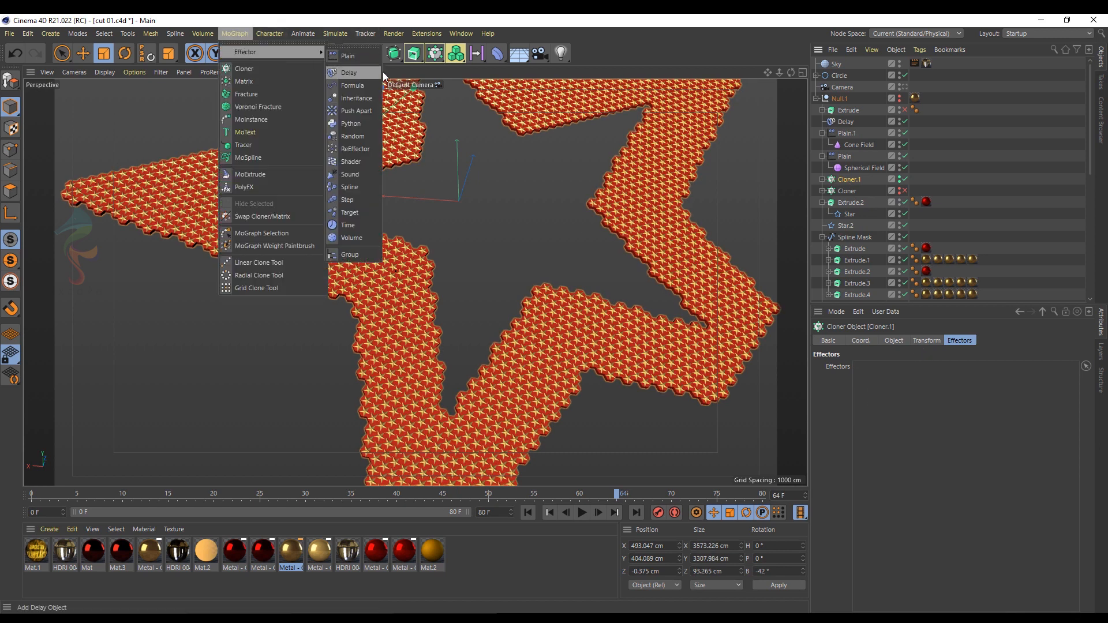
{"action": "left_click", "coordinate": [348, 56]}
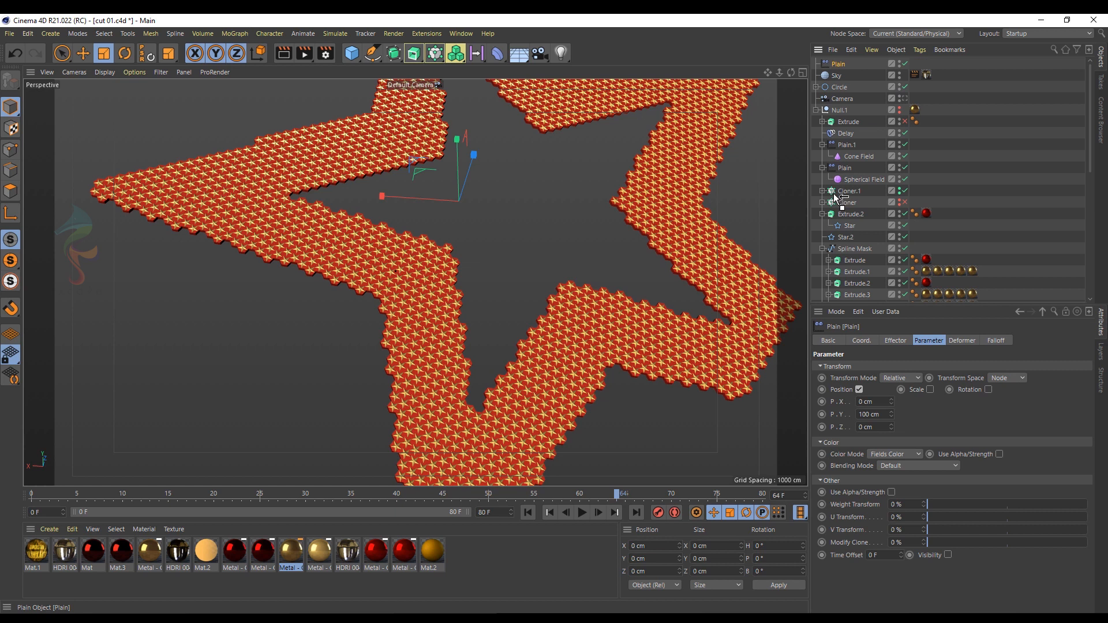
{"action": "left_click_drag", "start_coordinate": [837, 198], "coordinate": [838, 197]}
- Add a Torus Field to the new Plain effector's falloff
{"action": "left_click", "coordinate": [997, 340]}
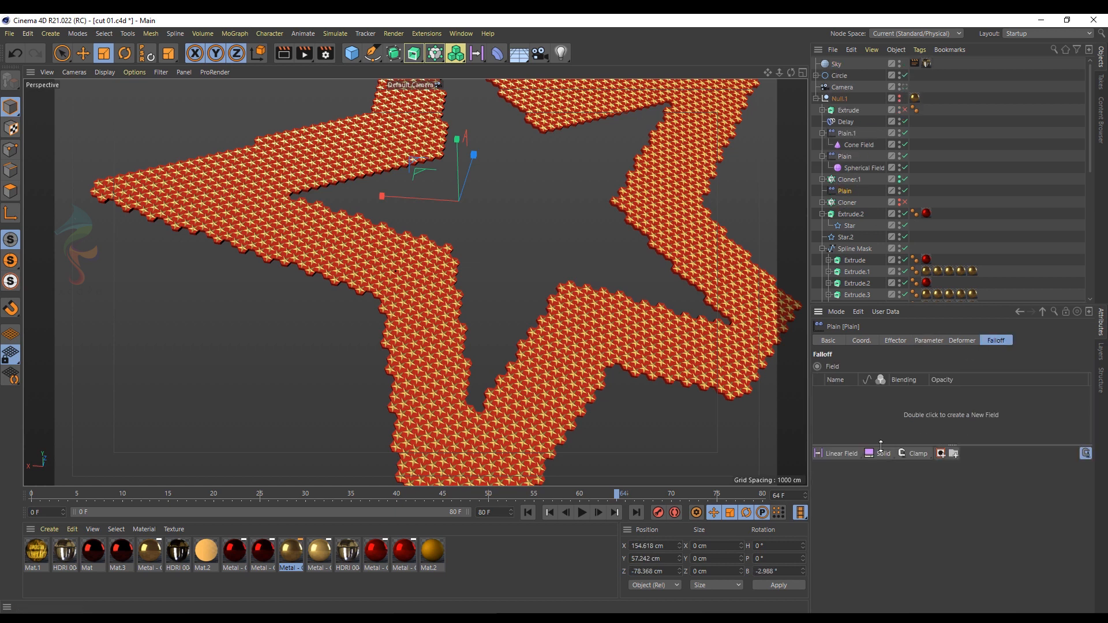
{"action": "left_click", "coordinate": [850, 456]}
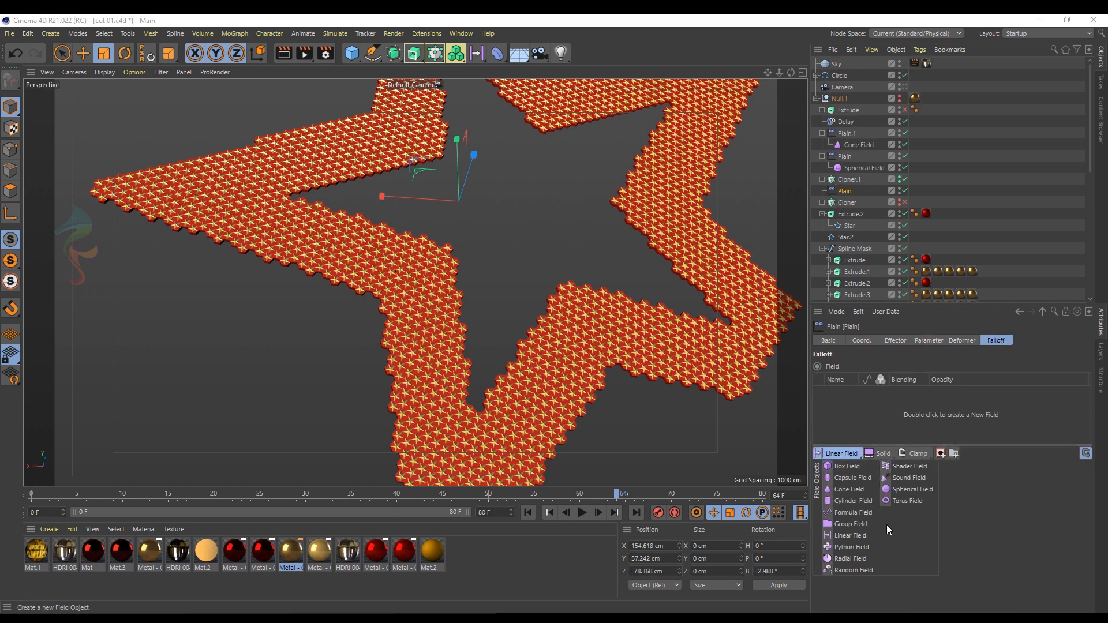
{"action": "left_click", "coordinate": [908, 503]}
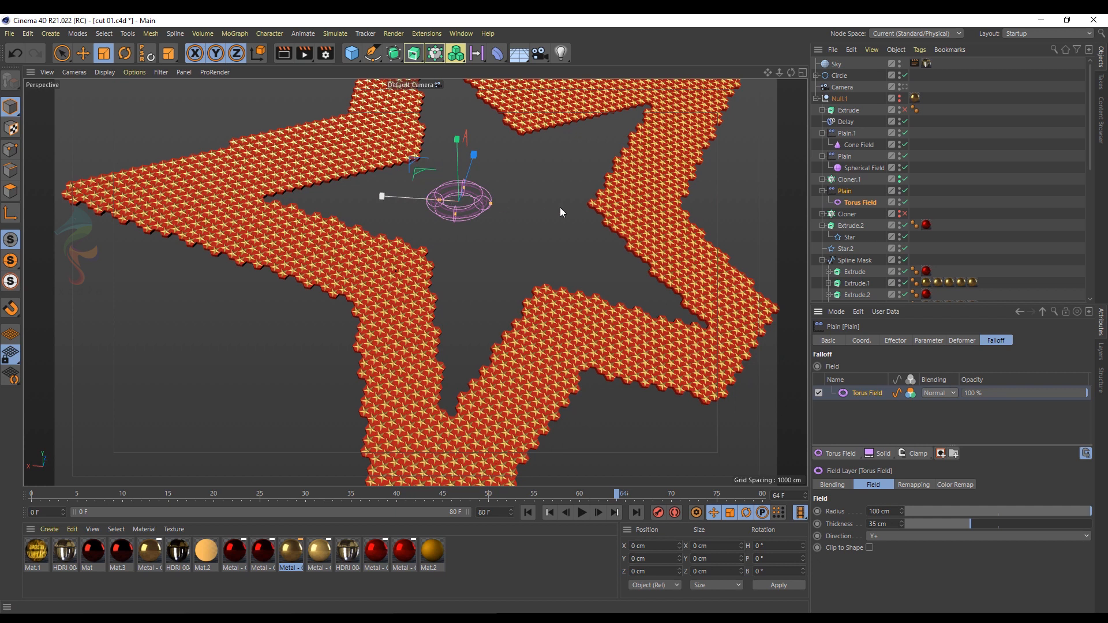
- Reset the new Plain effector's bank rotation to 0° and make it visible in the editor, framed in the Front view
{"action": "key", "text": "F5"}
{"action": "left_click", "coordinate": [862, 340]}
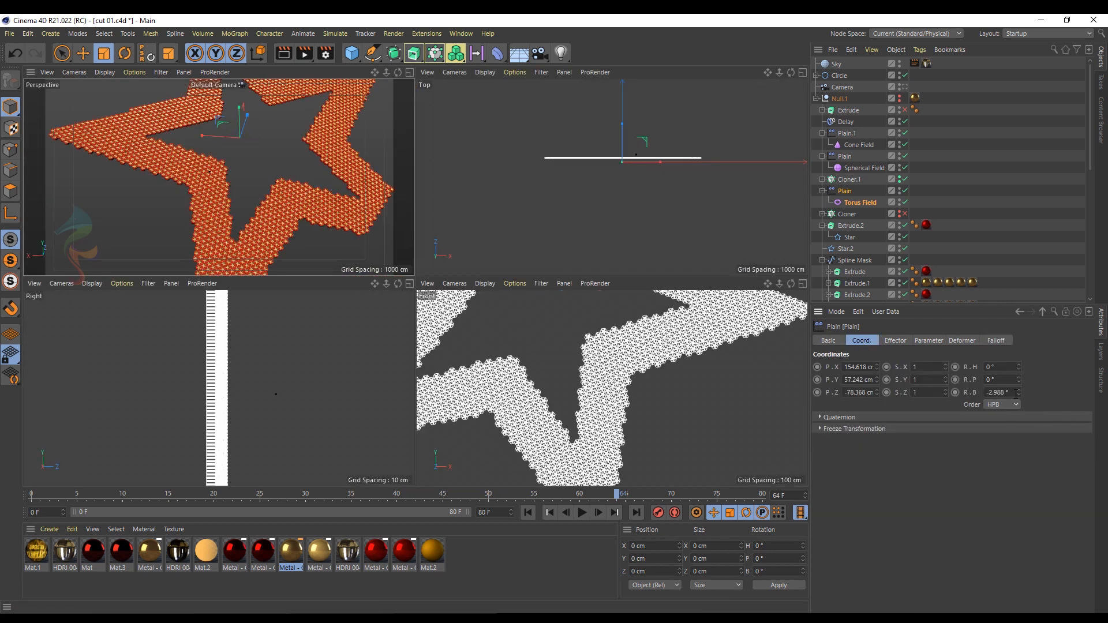
{"action": "left_click", "coordinate": [83, 53]}
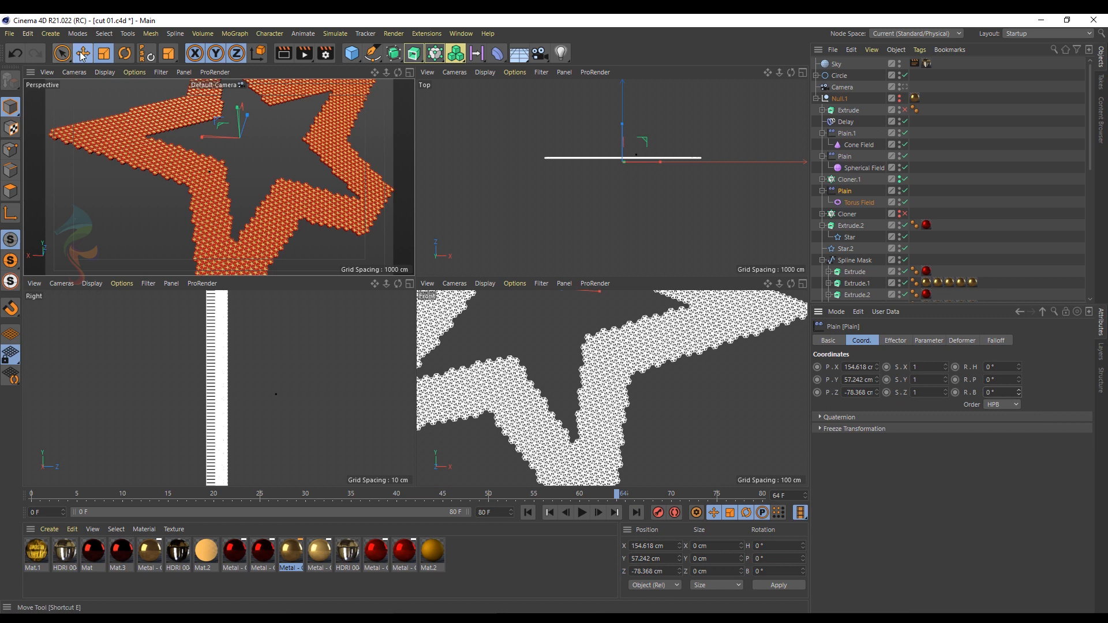
{"action": "left_click", "coordinate": [899, 190]}
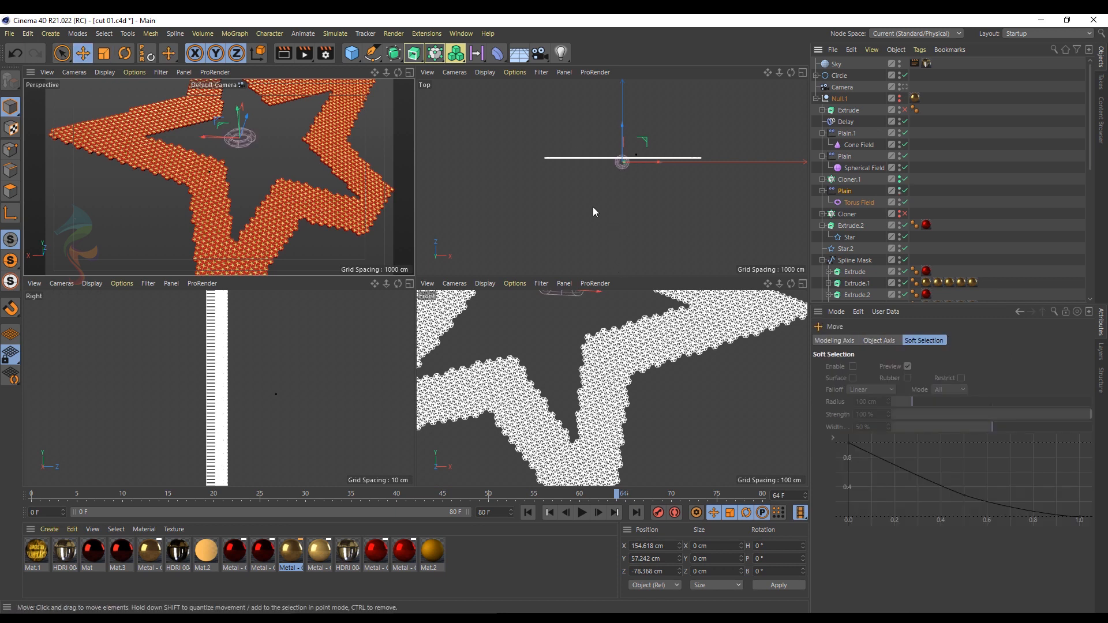
{"action": "middle_click", "coordinate": [563, 317]}
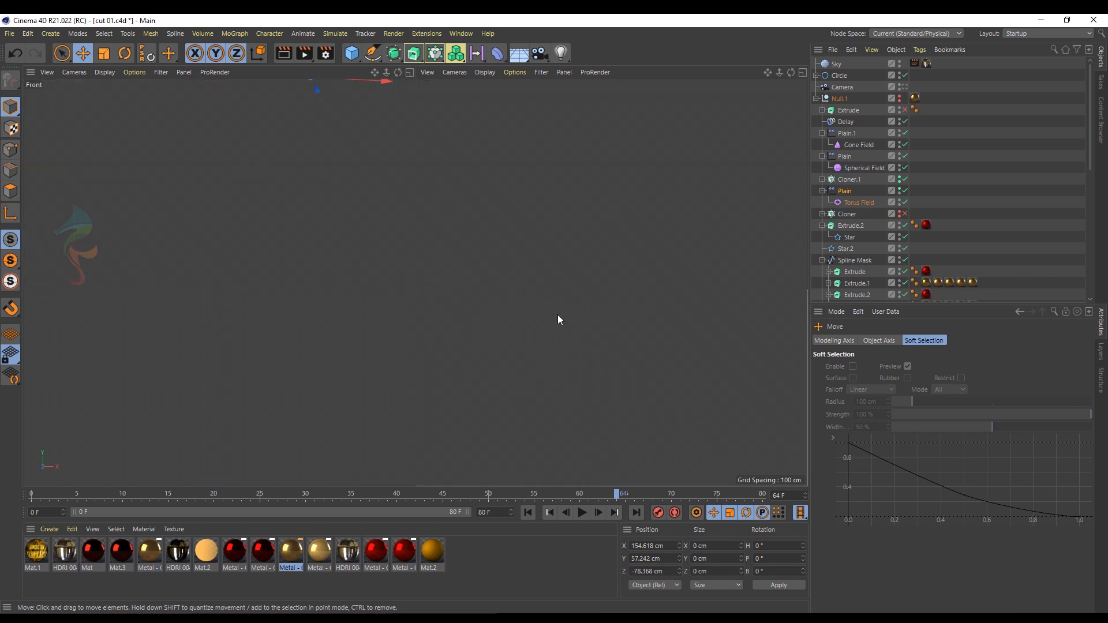
{"action": "scroll", "coordinate": [428, 213], "scroll_direction": "up", "scroll_amount": 2}
{"action": "middle_click_drag", "start_coordinate": [652, 98], "coordinate": [773, 292], "text": "alt"}
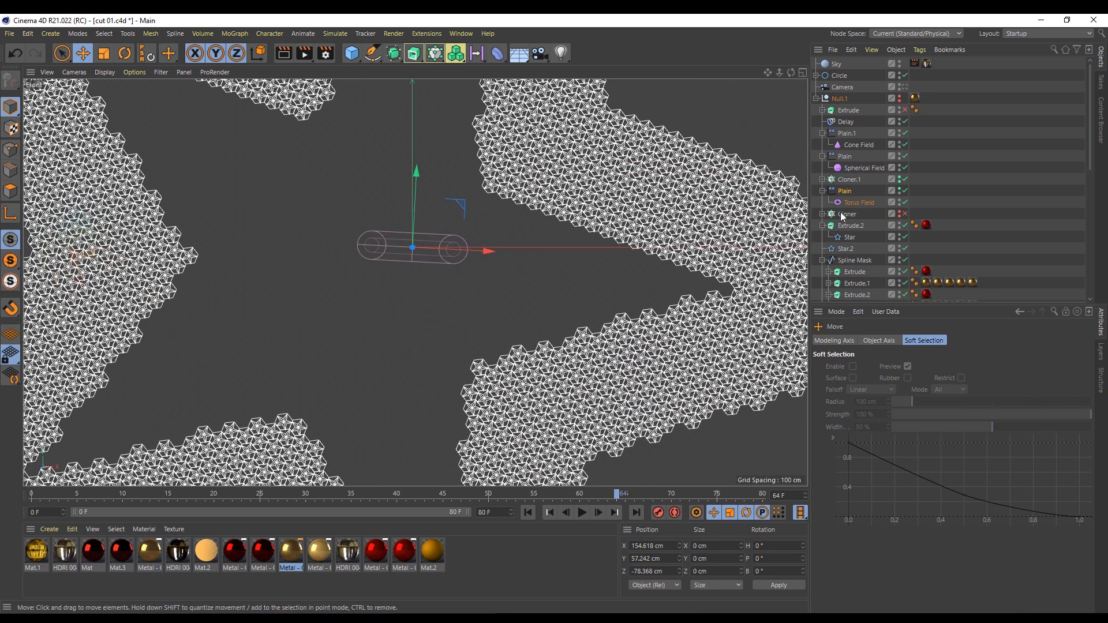
- Set the new Plain effector's pitch to 90° and move it in the Front view to about X 250 cm, Y 33 cm
{"action": "left_click", "coordinate": [842, 192]}
{"action": "left_click_drag", "start_coordinate": [1020, 379], "coordinate": [1008, 379]}
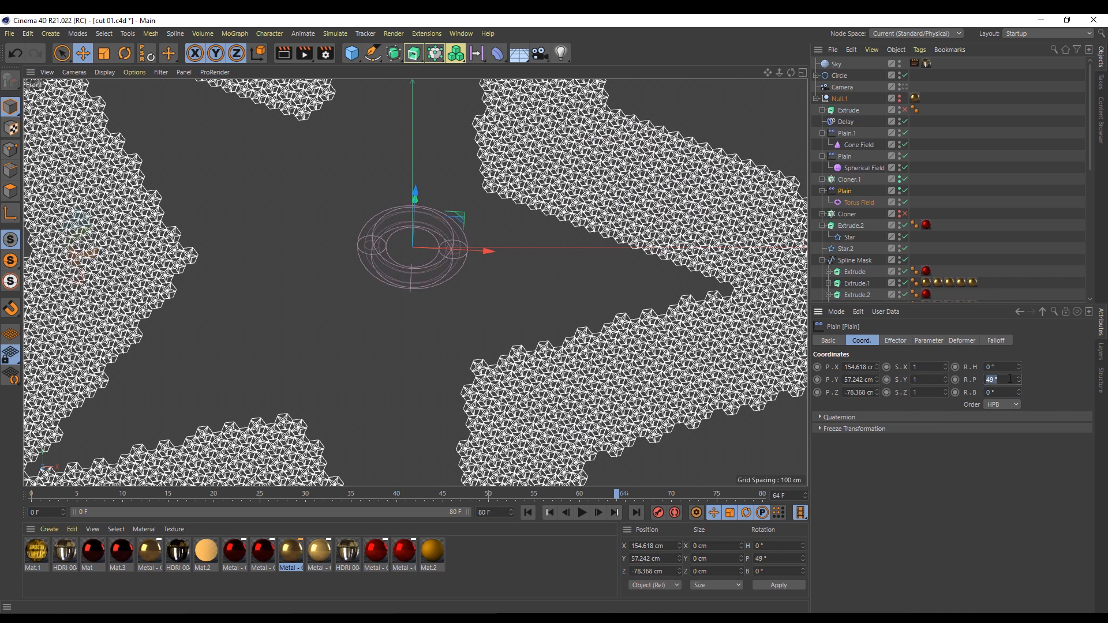
{"action": "key", "text": "Return"}
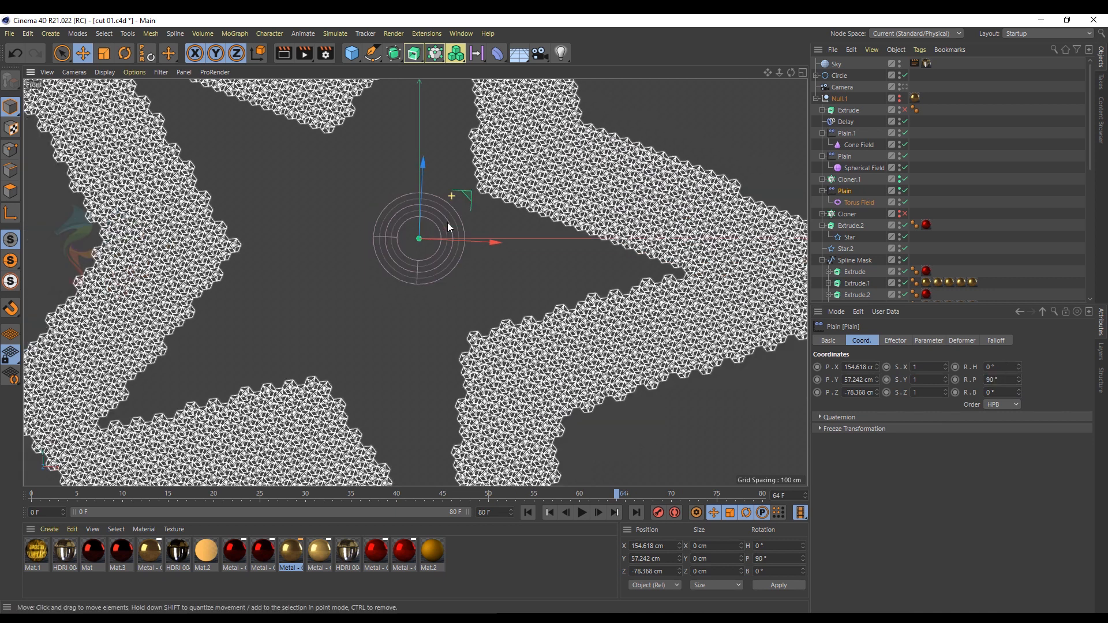
{"action": "left_click_drag", "start_coordinate": [448, 220], "coordinate": [500, 204]}
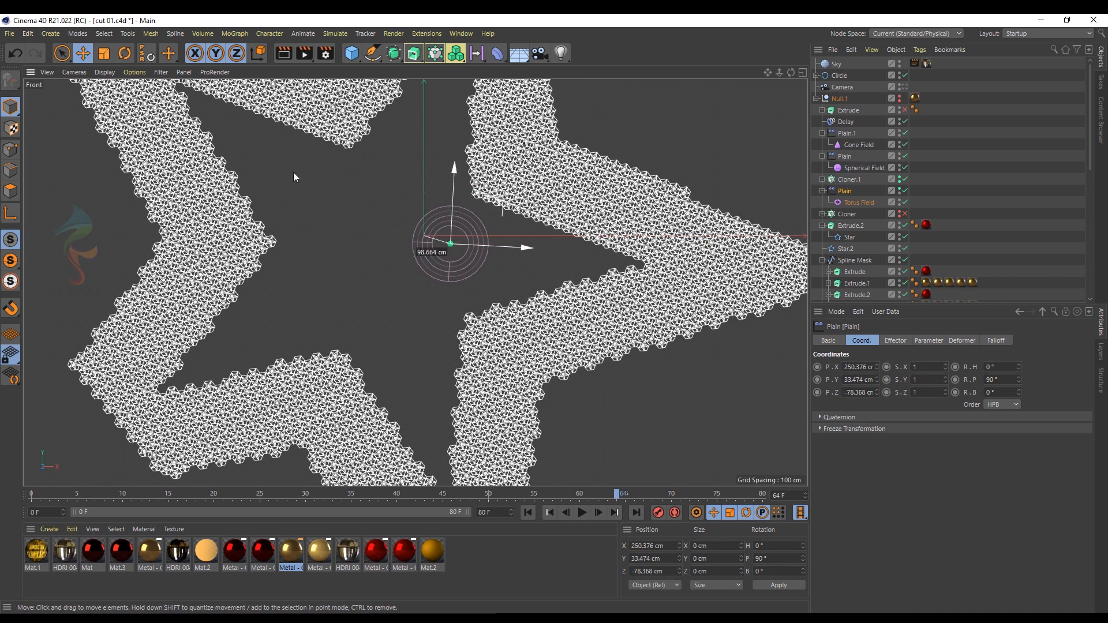
- Return to the Perspective view, disable Cloner.1 and re-enable the original Cloner
{"action": "middle_click", "coordinate": [187, 138]}
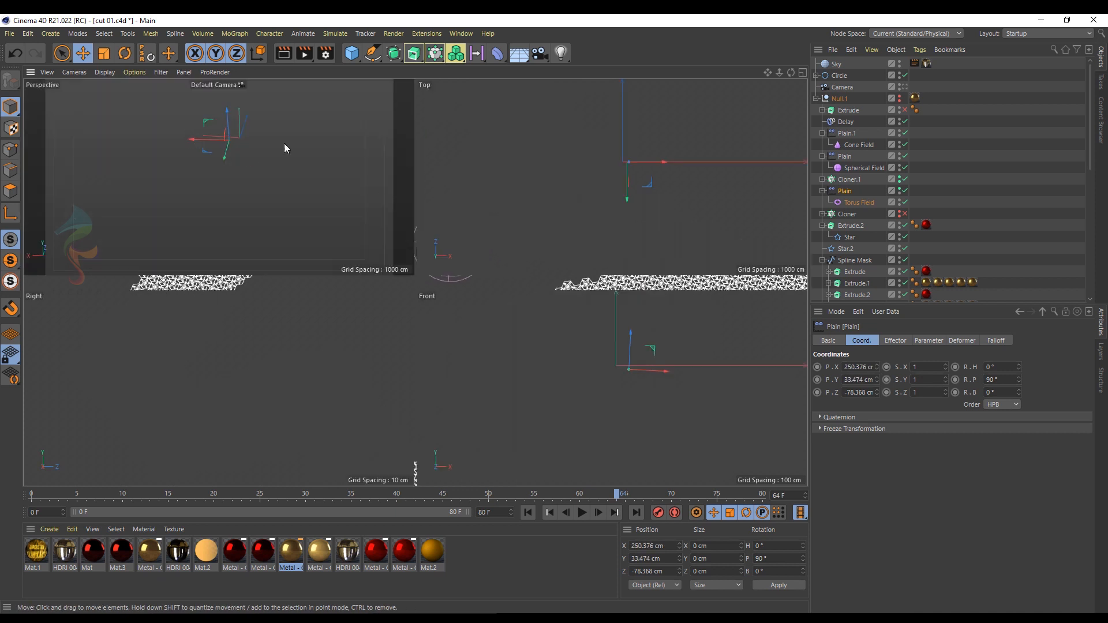
{"action": "middle_click", "coordinate": [246, 141]}
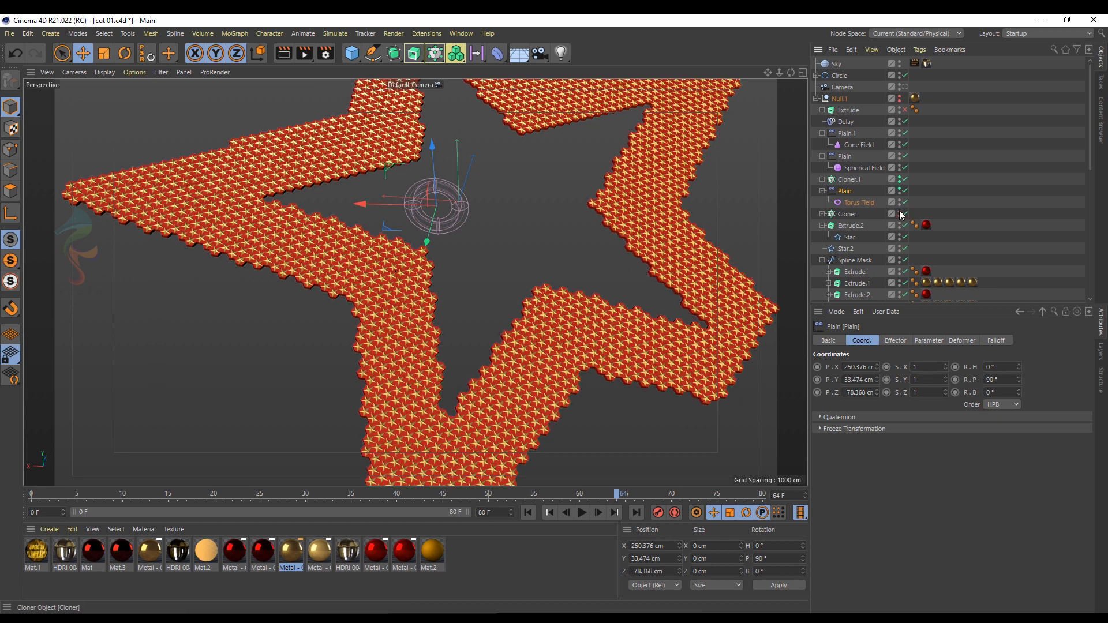
{"action": "left_click", "coordinate": [903, 179]}
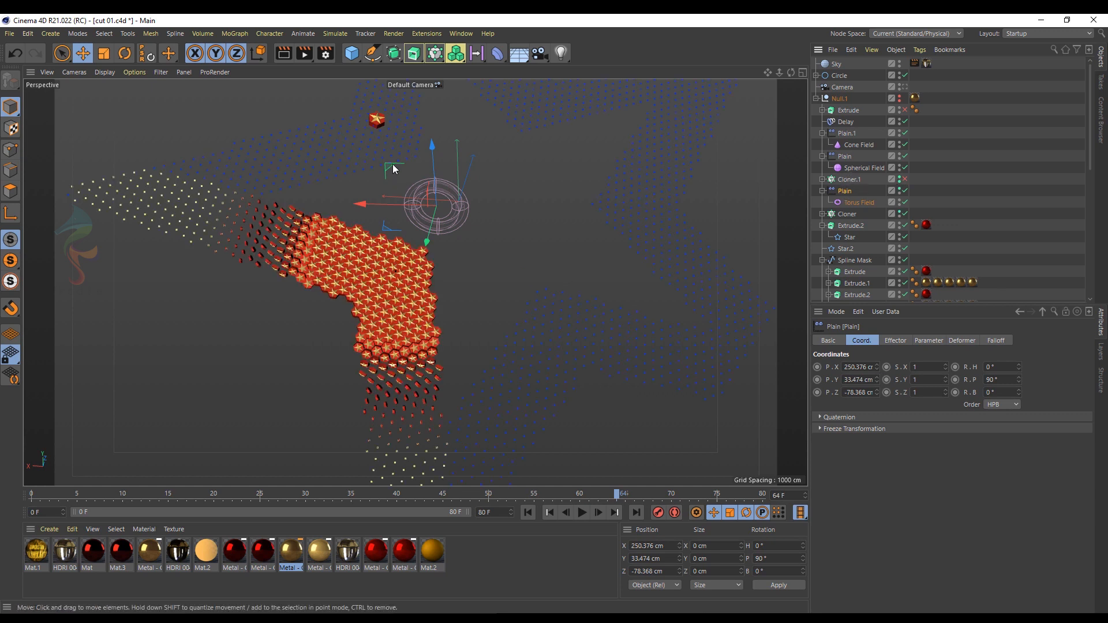
- Move the new Plain effector in the Front view to about X 364 cm, Y -264 cm, and swap the active cloner from Cloner to Cloner.1
{"action": "middle_click", "coordinate": [704, 170]}
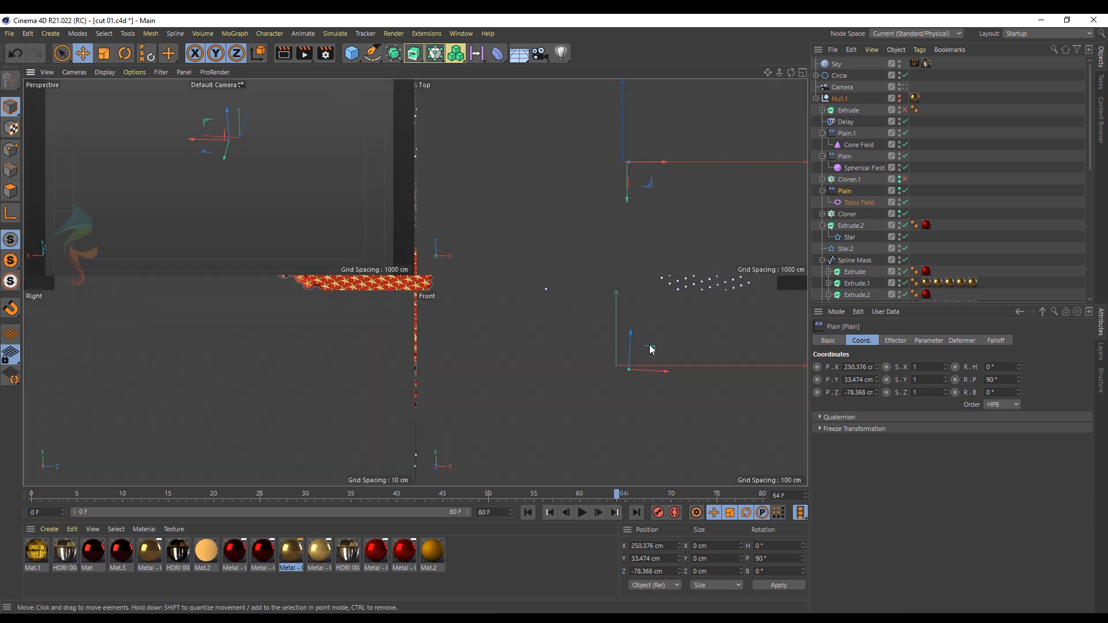
{"action": "left_click_drag", "start_coordinate": [651, 349], "coordinate": [665, 395]}
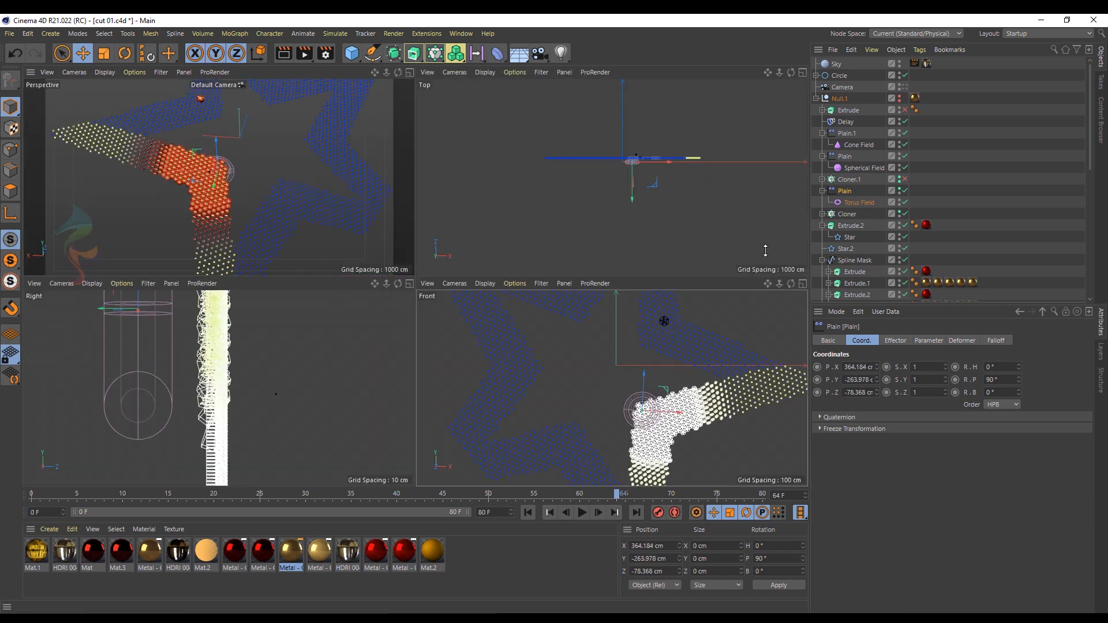
{"action": "left_click", "coordinate": [904, 214]}
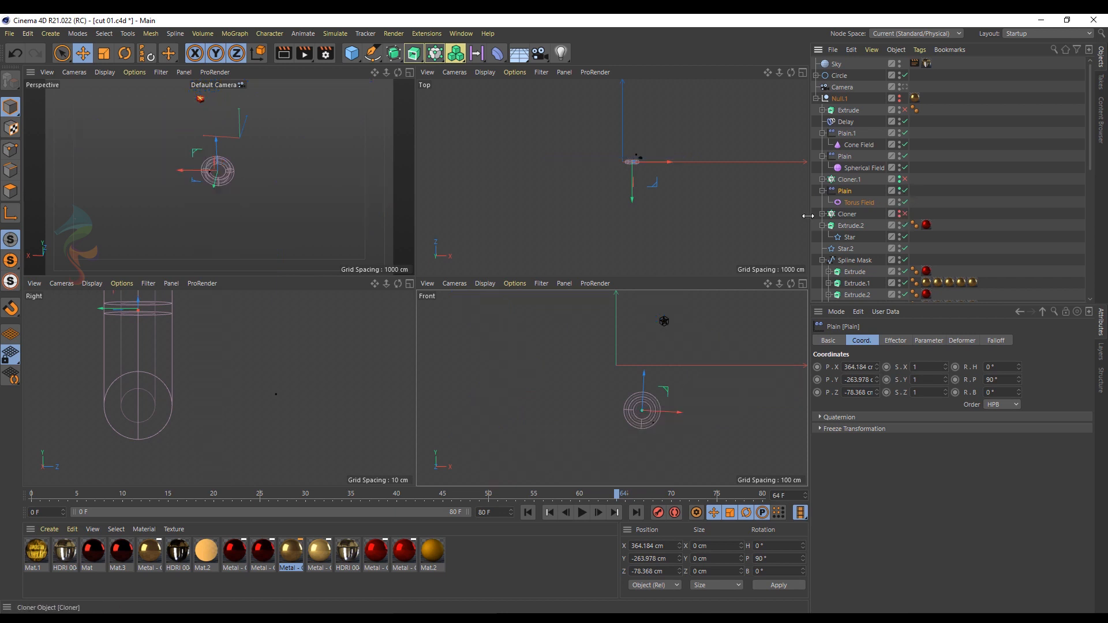
{"action": "middle_click", "coordinate": [719, 433]}
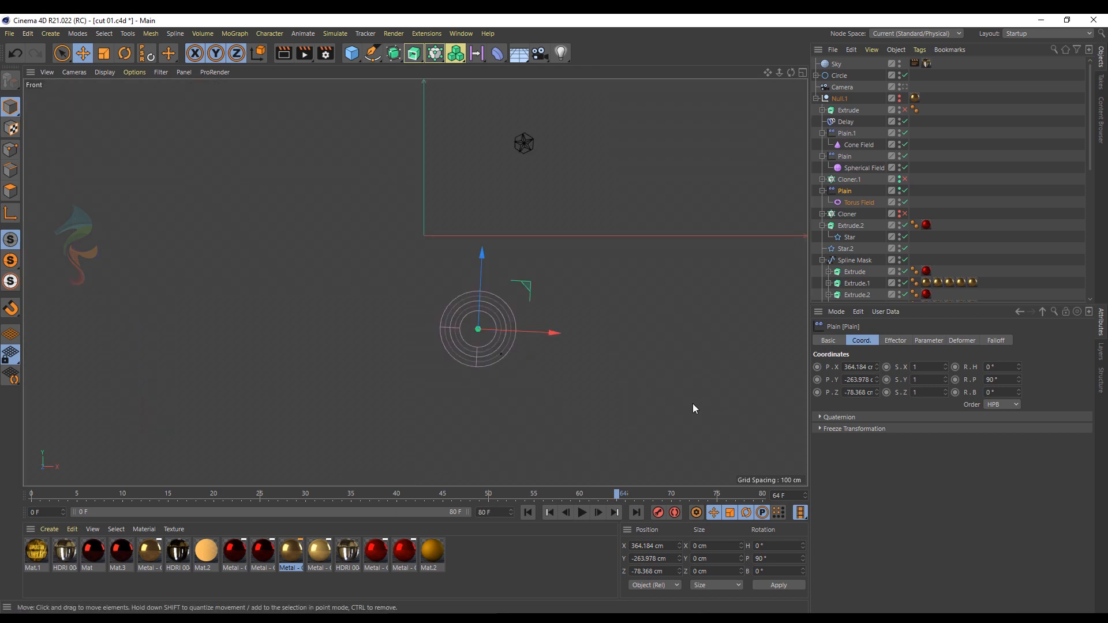
{"action": "left_click", "coordinate": [904, 179]}
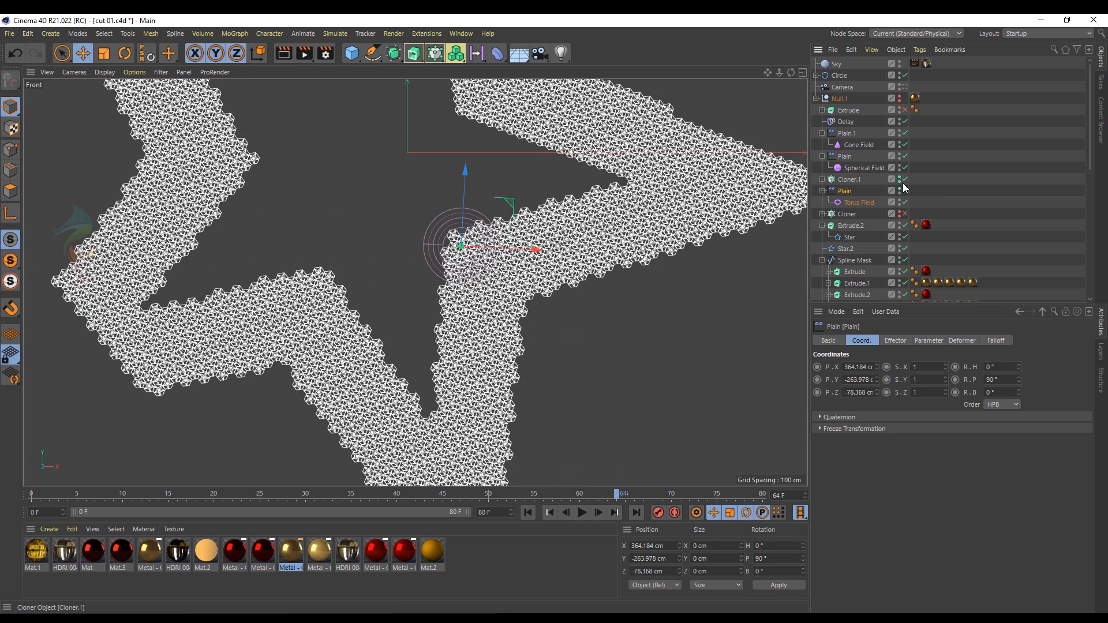
- Check Cloner.1's effector list and the Torus Field's shape and remapping settings
{"action": "left_click", "coordinate": [849, 179]}
{"action": "left_click", "coordinate": [963, 341]}
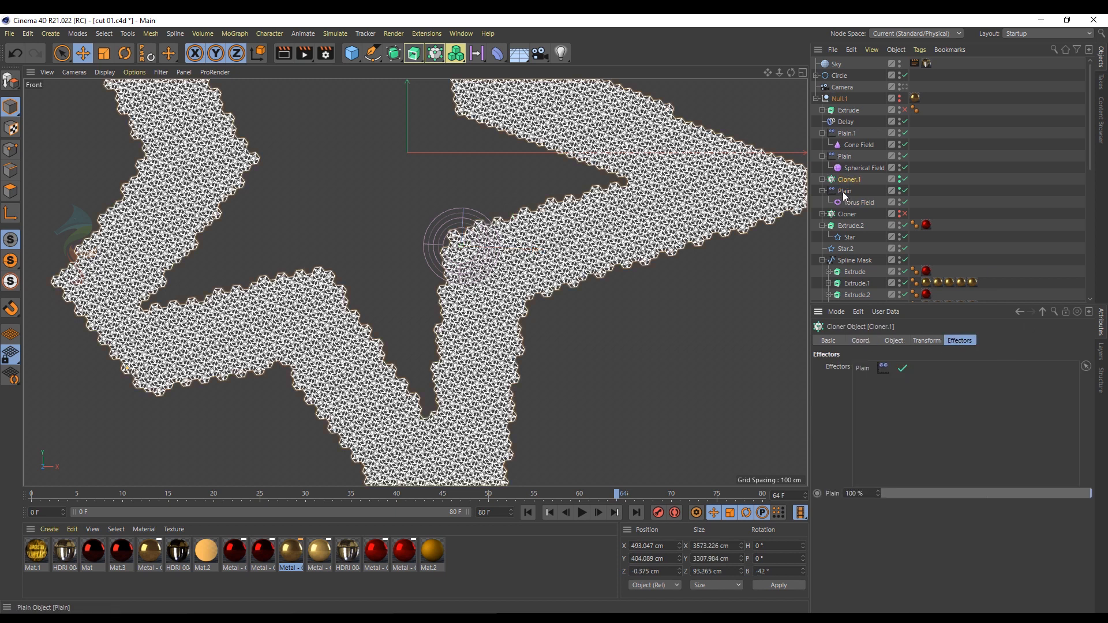
{"action": "left_click", "coordinate": [856, 204]}
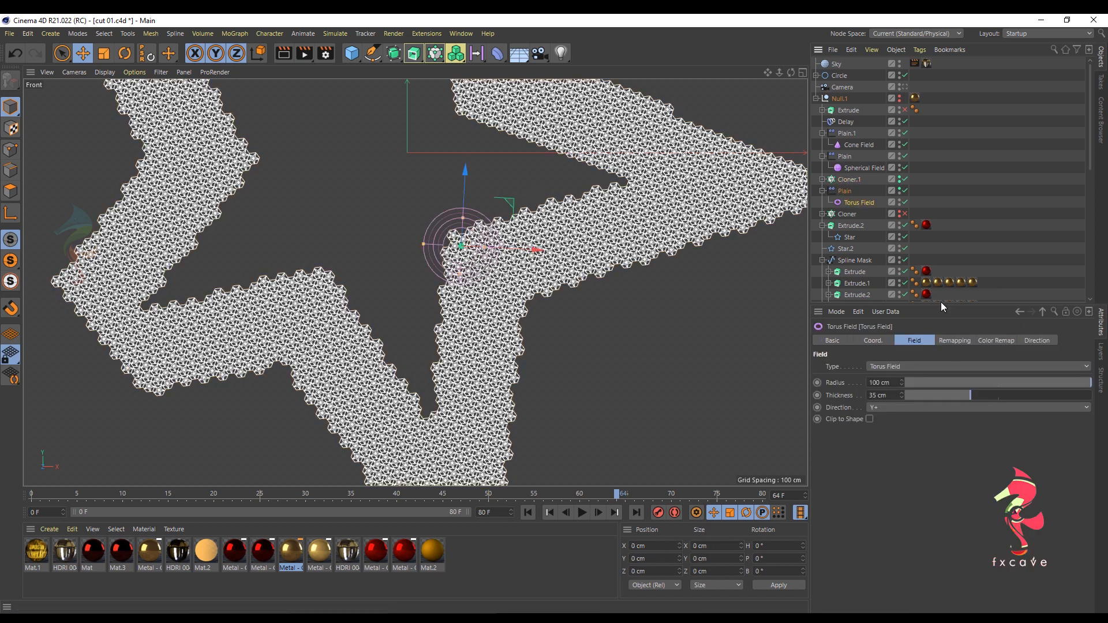
{"action": "left_click", "coordinate": [956, 342]}
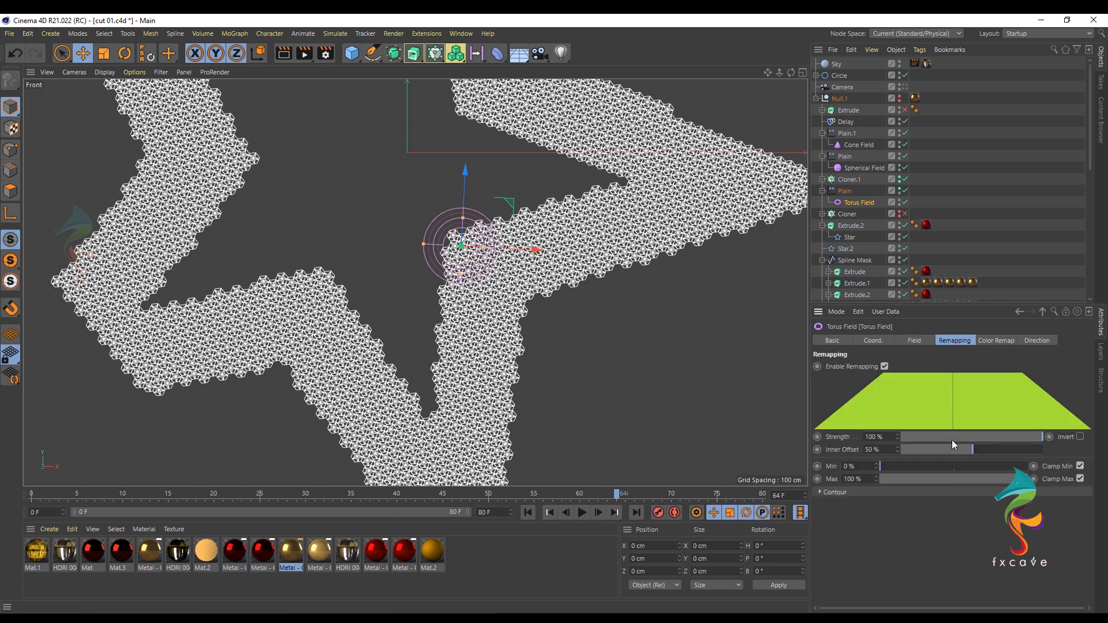
{"action": "left_click", "coordinate": [927, 340]}
- Set the new Plain effector's scale to -1 with Uniform Scale and Absolute Scale enabled
{"action": "left_click", "coordinate": [845, 191]}
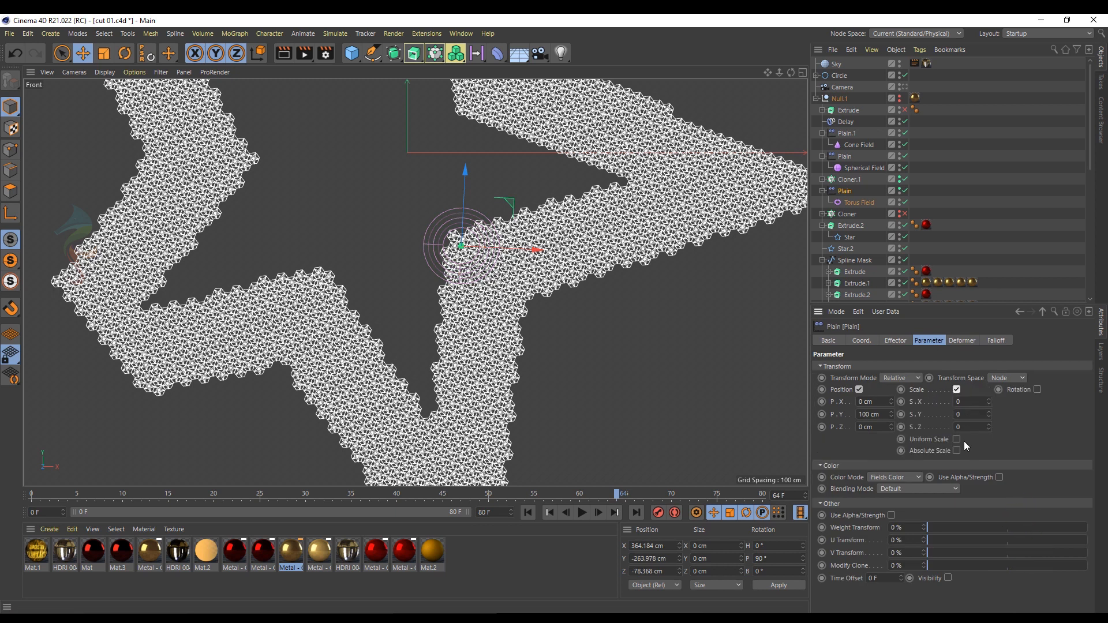
{"action": "left_click", "coordinate": [958, 439]}
{"action": "left_click", "coordinate": [978, 402]}
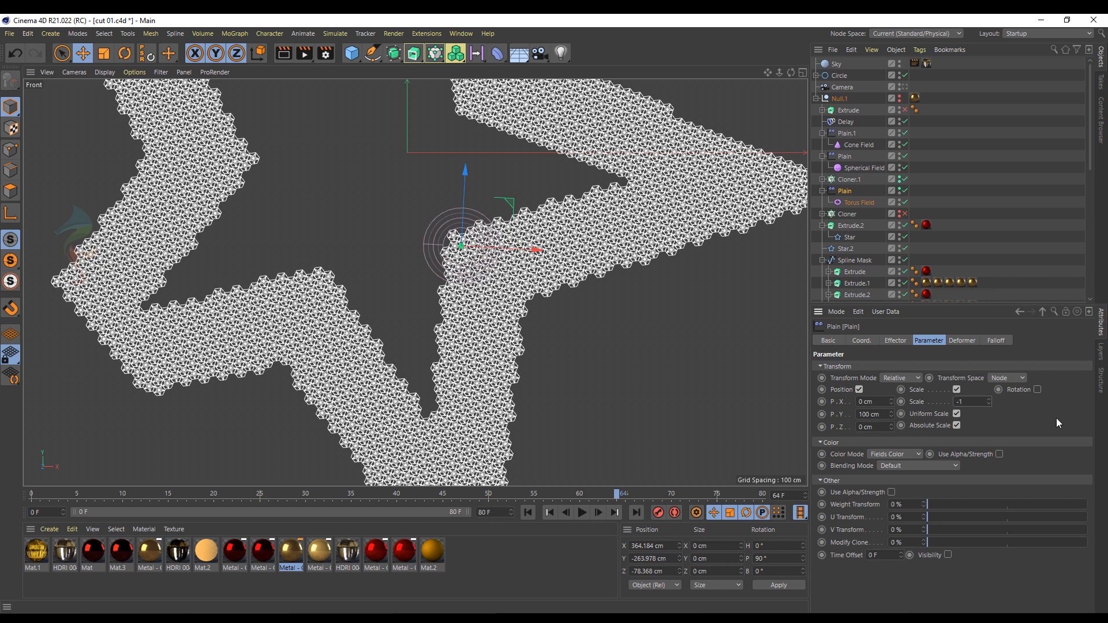
- Review Cloner.1's effectors and object properties, and the Torus Field's size and remapping
{"action": "left_click", "coordinate": [848, 181]}
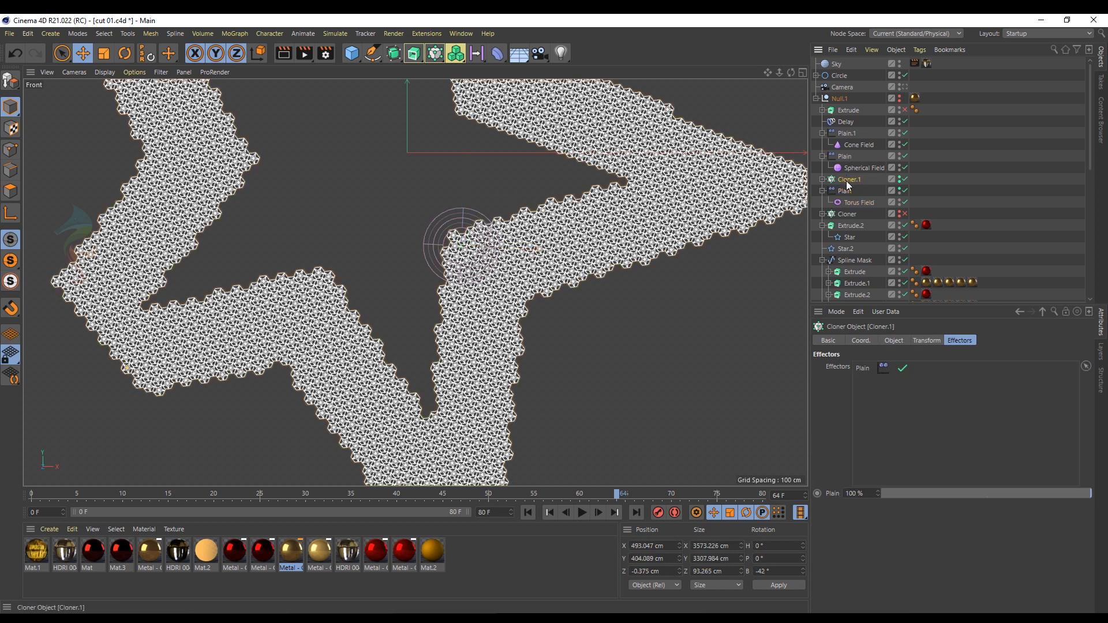
{"action": "left_click", "coordinate": [892, 341]}
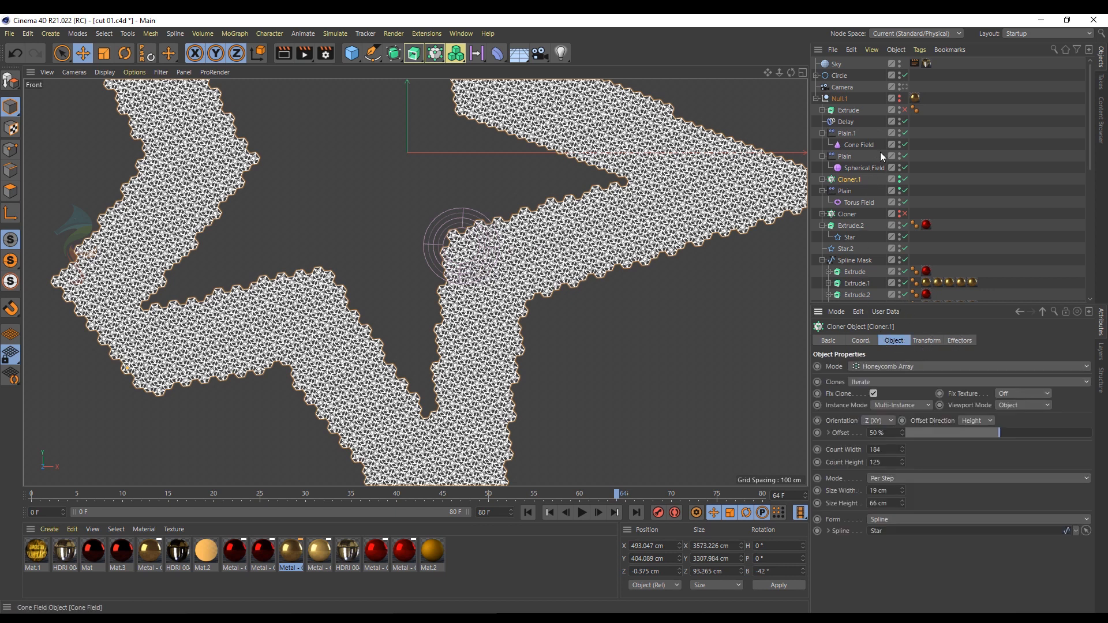
{"action": "left_click", "coordinate": [858, 204]}
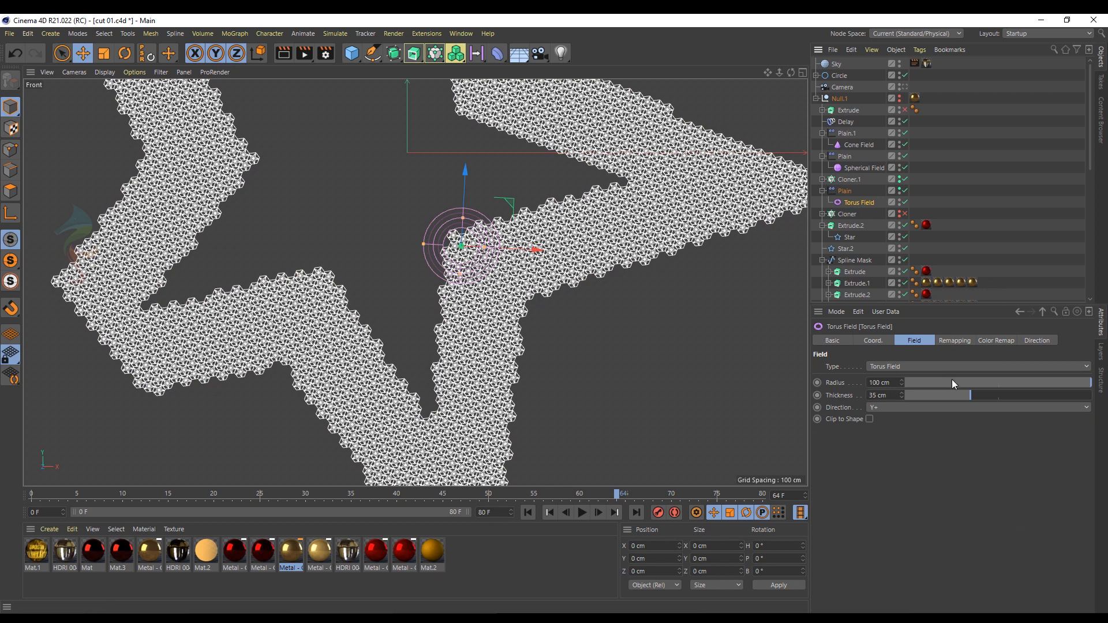
{"action": "left_click", "coordinate": [952, 340]}
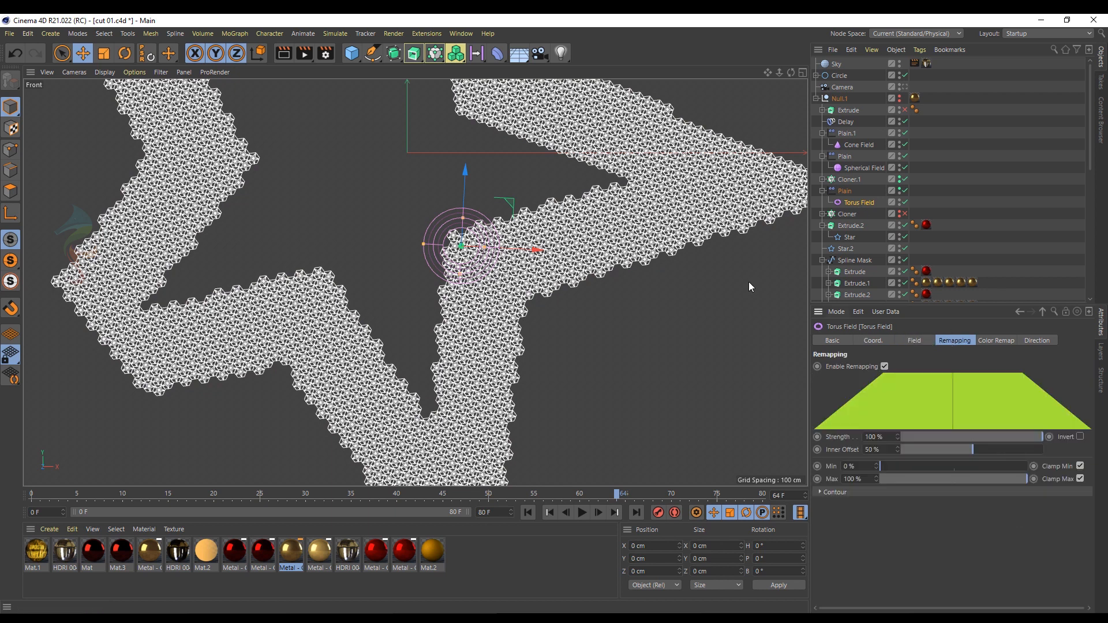
- Move the Torus Field in the Top view onto the tile plane, to about Y -80.6 cm relative to its effector
{"action": "middle_click", "coordinate": [262, 163]}
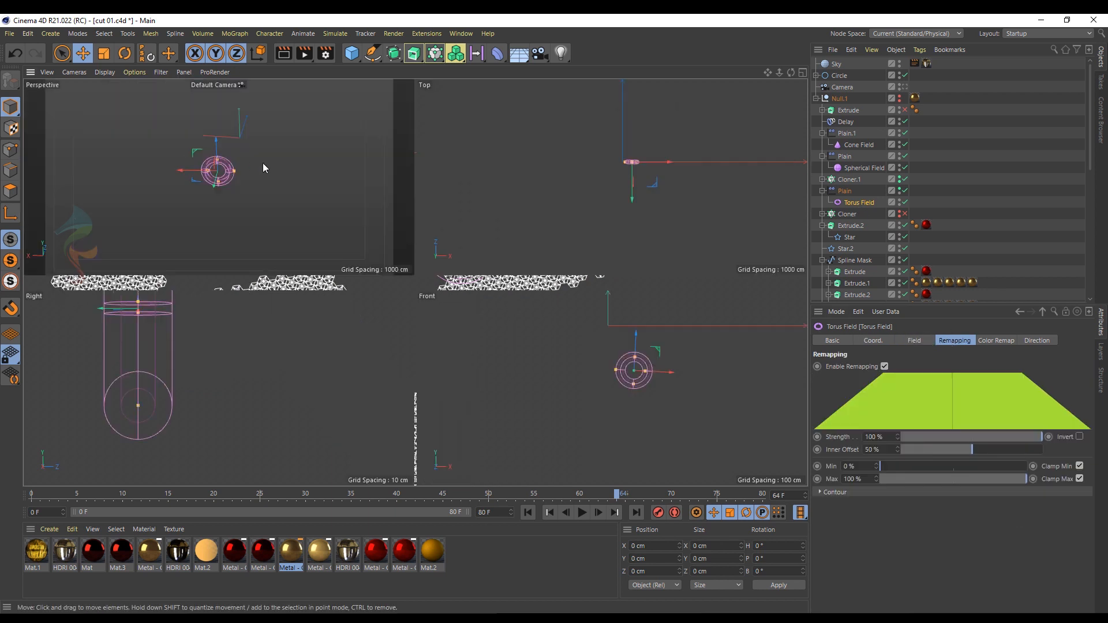
{"action": "left_click_drag", "start_coordinate": [634, 192], "coordinate": [633, 186]}
{"action": "scroll", "coordinate": [648, 157], "scroll_direction": "up", "scroll_amount": 3}
{"action": "scroll", "coordinate": [626, 157], "scroll_direction": "up", "scroll_amount": 6}
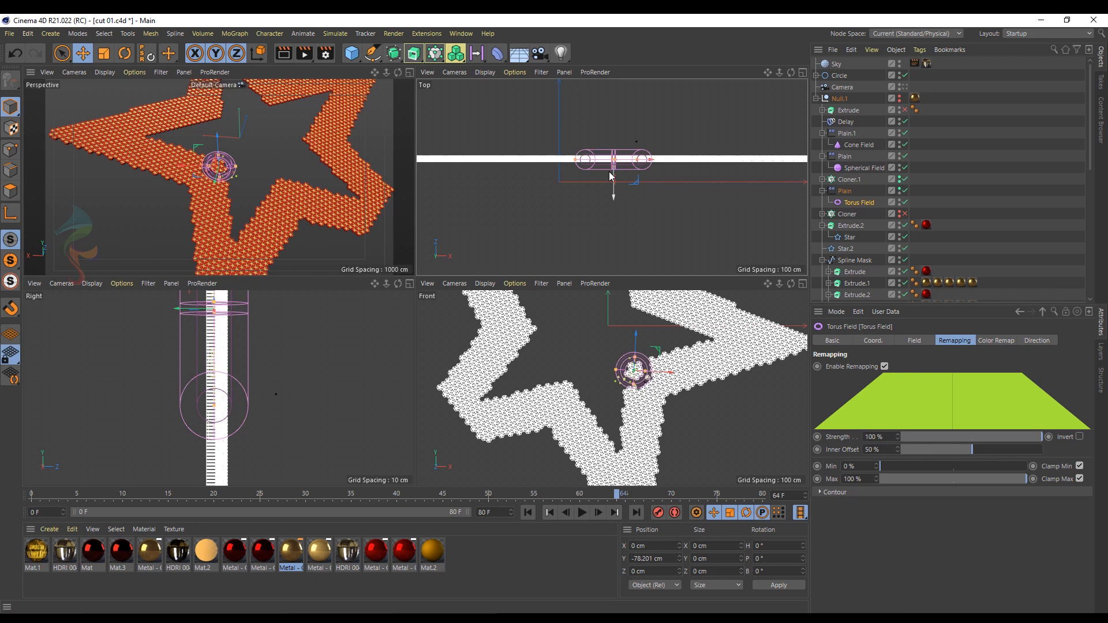
{"action": "left_click_drag", "start_coordinate": [613, 185], "coordinate": [452, 185]}
{"action": "left_click_drag", "start_coordinate": [618, 187], "coordinate": [554, 178]}
- Enlarge the Torus Field's thickness to about 361 cm in the Perspective view, and try a lower remapping strength
{"action": "middle_click", "coordinate": [248, 142]}
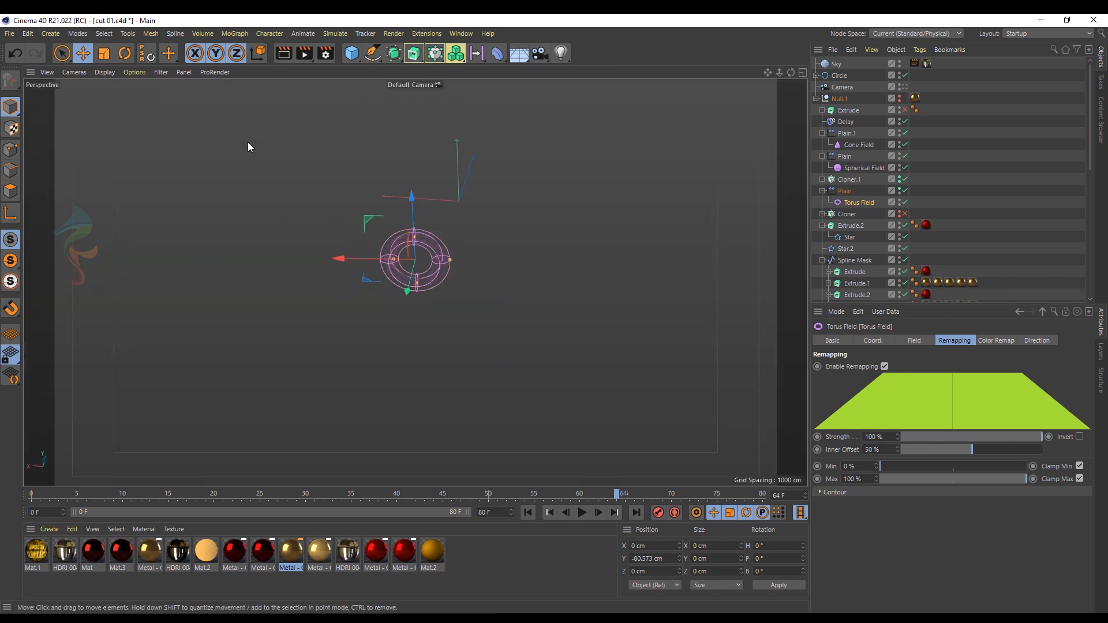
{"action": "left_click_drag", "start_coordinate": [452, 260], "coordinate": [531, 265]}
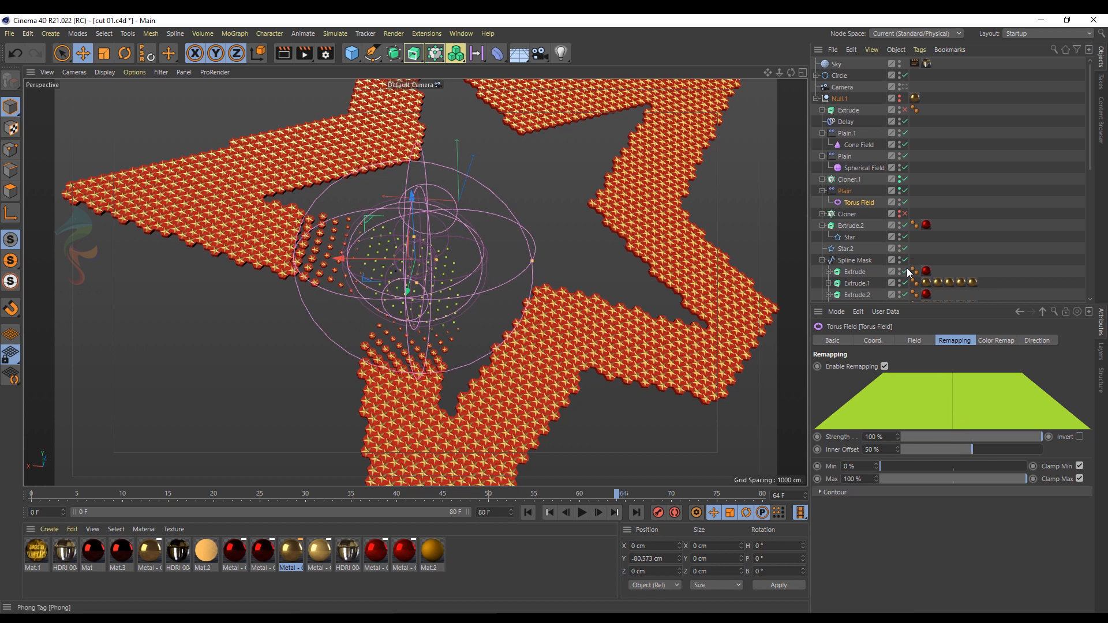
{"action": "left_click_drag", "start_coordinate": [1018, 441], "coordinate": [957, 444]}
{"action": "key", "text": "ctrl+z"}
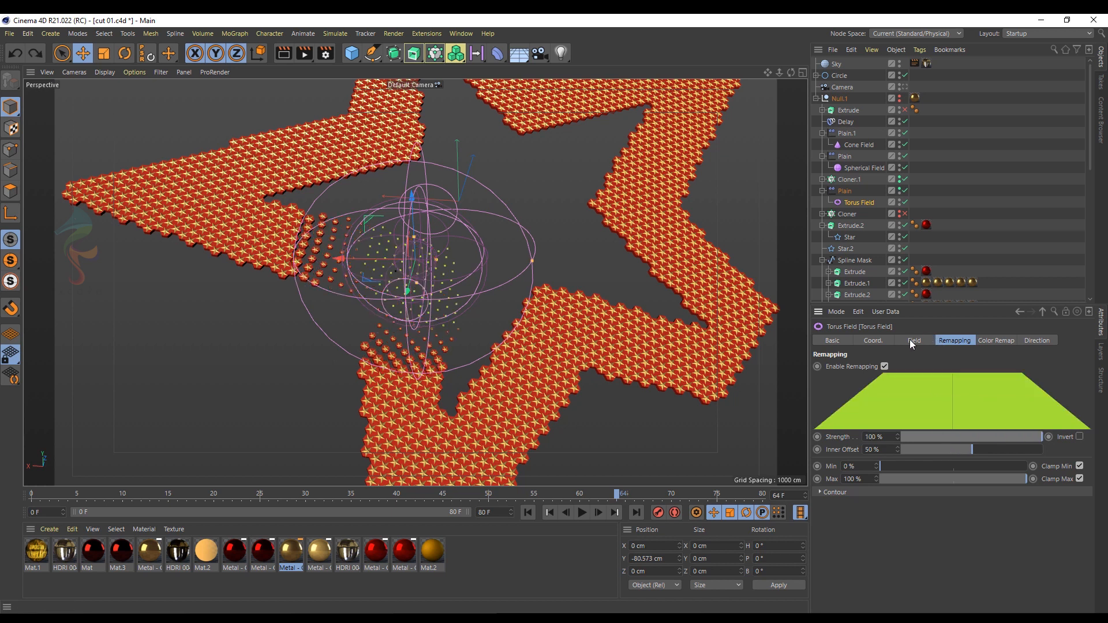
- Turn off the Position parameter of the new Plain effector
{"action": "left_click", "coordinate": [849, 193]}
{"action": "left_click", "coordinate": [922, 341]}
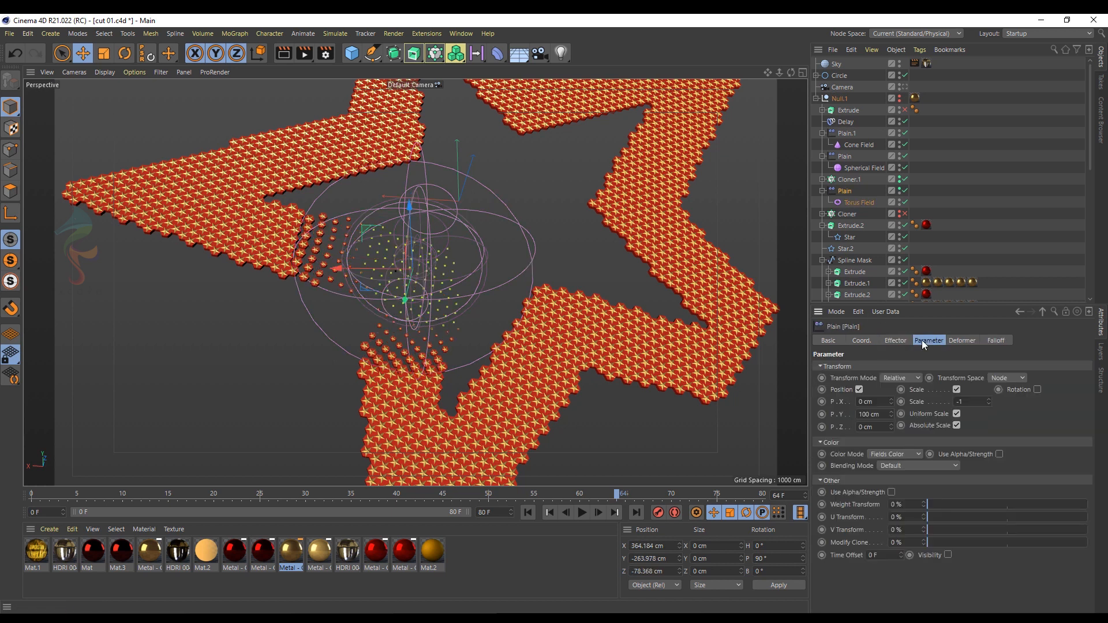
{"action": "left_click", "coordinate": [859, 390]}
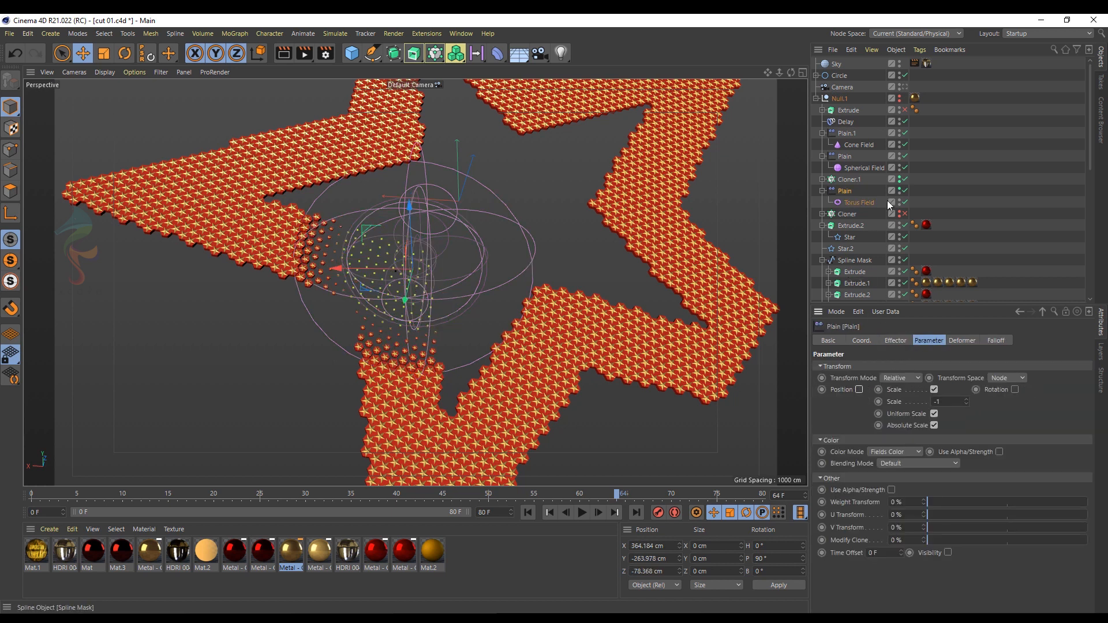
- Compare the Torus Field's shape and remapping settings with the Plain effector's parameters and the Spherical Field
{"action": "left_click", "coordinate": [849, 203]}
{"action": "left_click", "coordinate": [905, 339]}
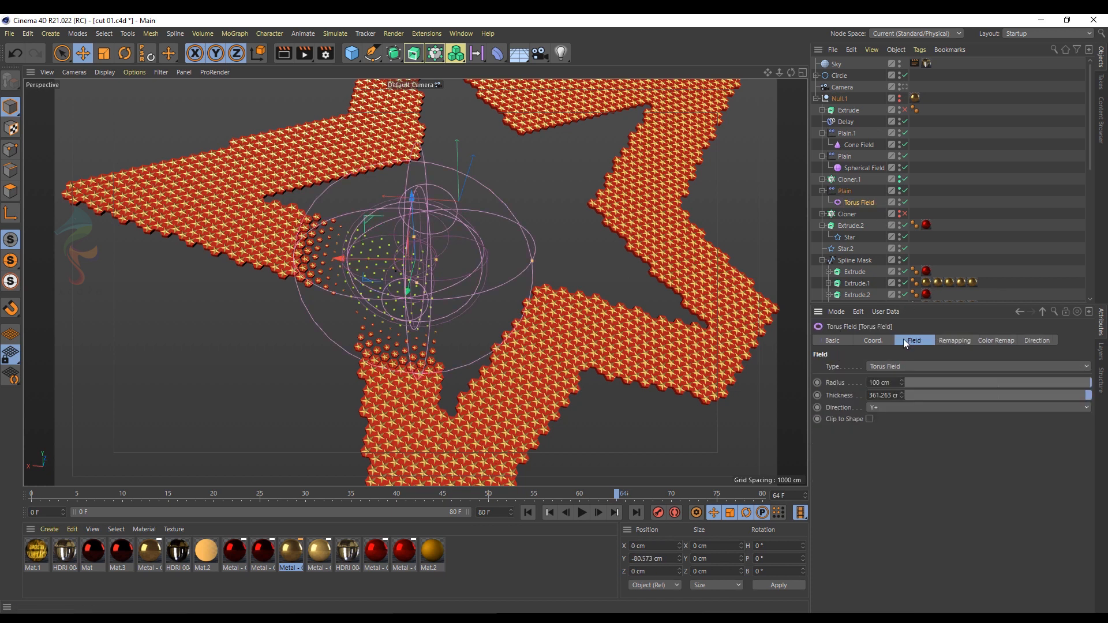
{"action": "left_click", "coordinate": [843, 192]}
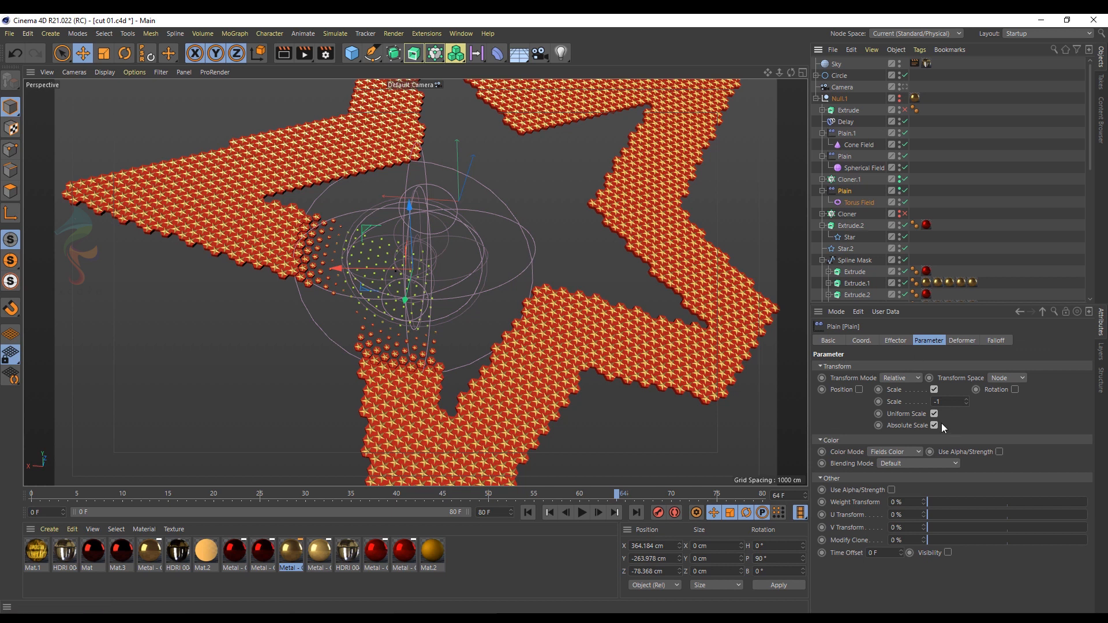
{"action": "left_click", "coordinate": [868, 208]}
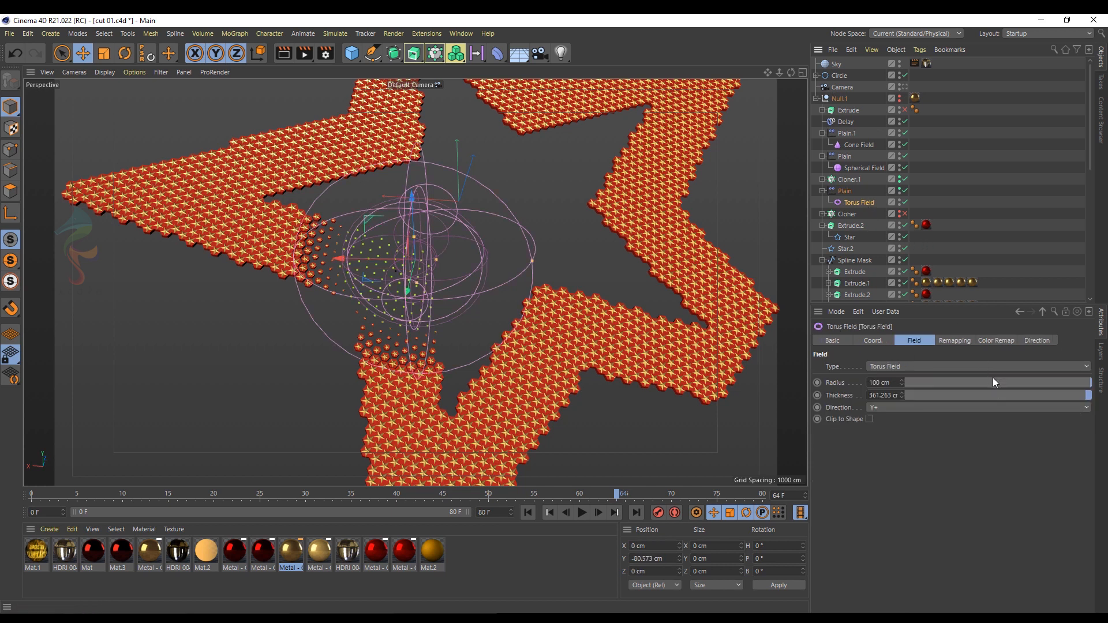
{"action": "left_click", "coordinate": [859, 167]}
{"action": "left_click", "coordinate": [851, 203]}
{"action": "left_click", "coordinate": [963, 342]}
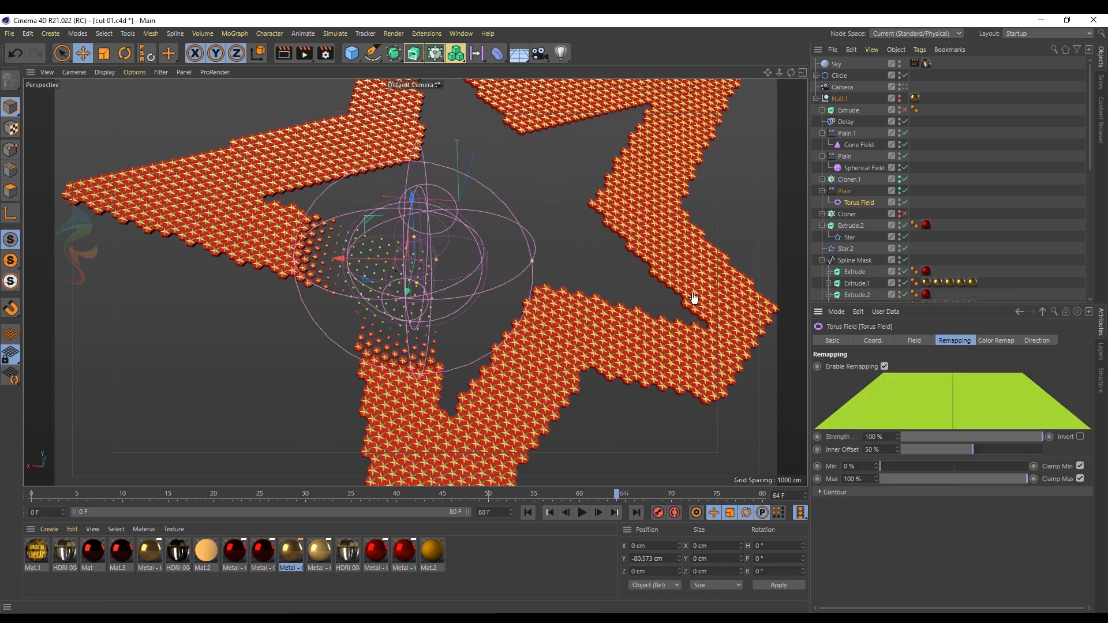
- Try smaller and larger Torus Field sizes in the Perspective view to see their influence on the star's tiles
{"action": "mouse_move", "coordinate": [532, 260]}
{"action": "left_mouse_down"}
{"action": "mouse_move", "coordinate": [700, 257]}
{"action": "mouse_move", "coordinate": [495, 276]}
{"action": "mouse_move", "coordinate": [508, 275]}
{"action": "left_mouse_up"}
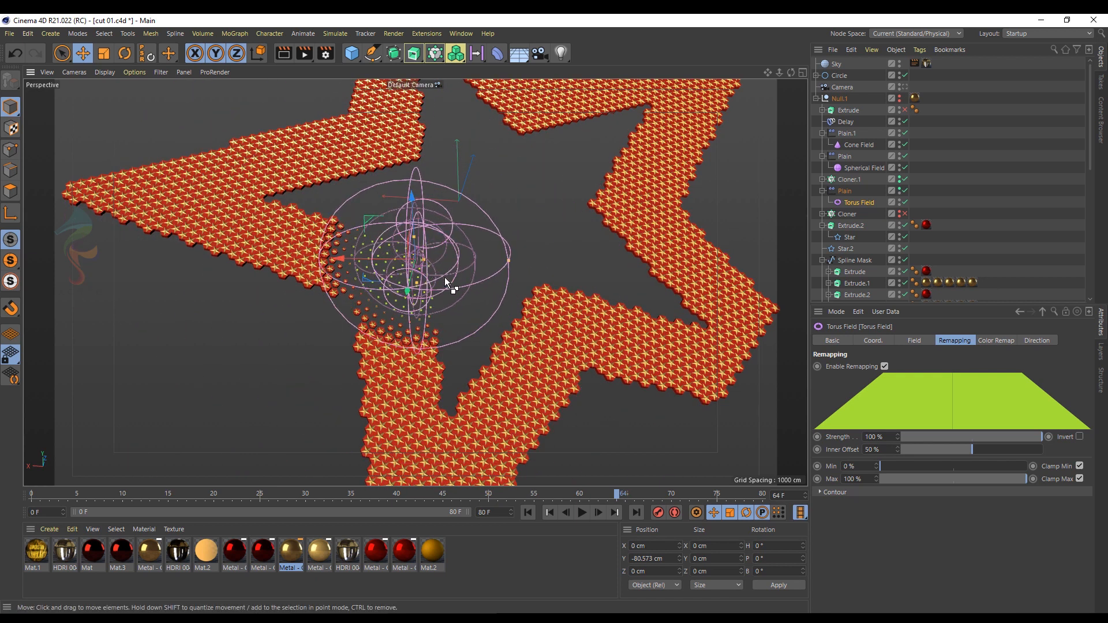
{"action": "key", "text": "ctrl+z"}
{"action": "mouse_move", "coordinate": [411, 239]}
{"action": "left_mouse_down"}
{"action": "mouse_move", "coordinate": [399, 189]}
{"action": "mouse_move", "coordinate": [426, 299]}
{"action": "mouse_move", "coordinate": [406, 244]}
{"action": "left_mouse_up"}
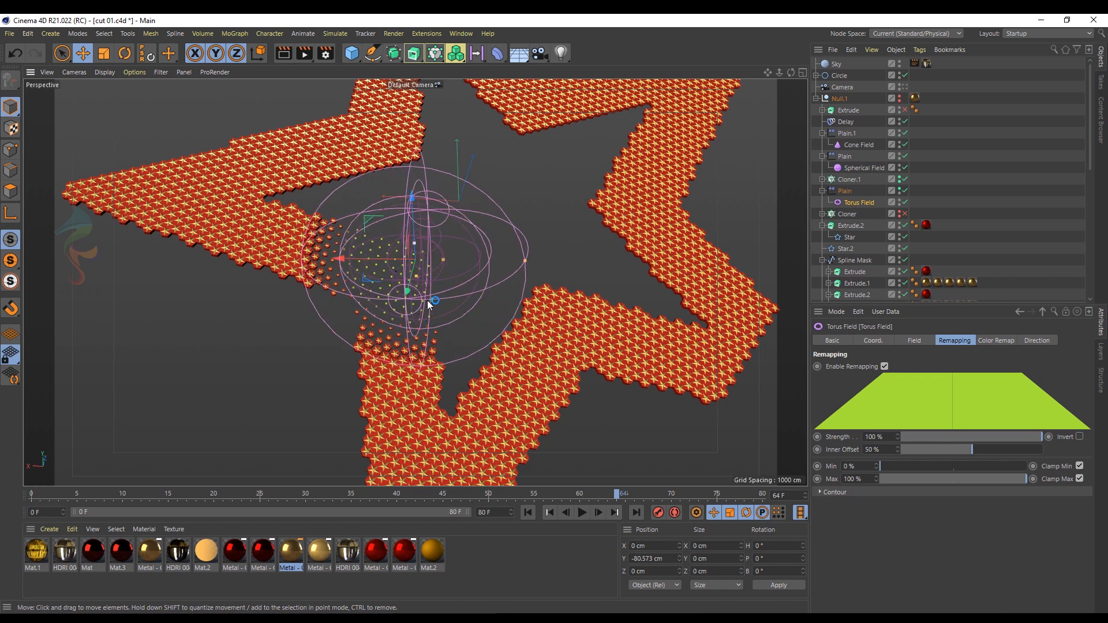
{"action": "mouse_move", "coordinate": [527, 260]}
{"action": "left_mouse_down"}
{"action": "mouse_move", "coordinate": [593, 274]}
{"action": "mouse_move", "coordinate": [574, 278]}
{"action": "left_mouse_up"}
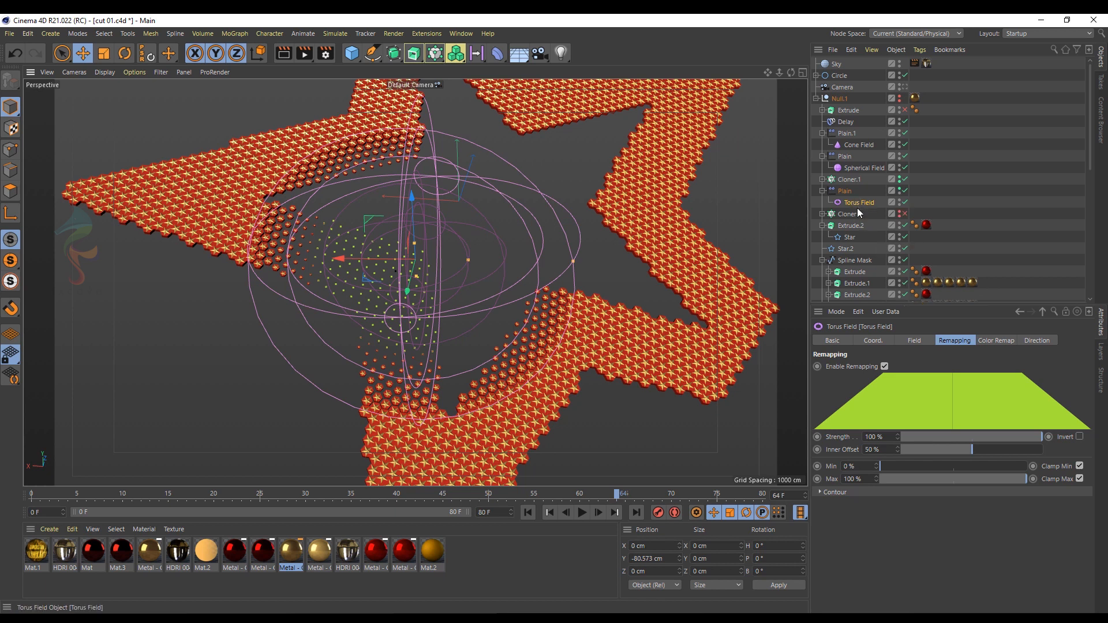
- Toggle the new Plain effector off and on for comparison, and test the Torus Field's remapping strength and maximum, ending both at 100 %
{"action": "left_click", "coordinate": [905, 191]}
{"action": "left_click", "coordinate": [904, 191]}
{"action": "left_click", "coordinate": [904, 191]}
{"action": "left_click", "coordinate": [904, 191]}
{"action": "left_click", "coordinate": [904, 192]}
{"action": "left_click", "coordinate": [904, 191]}
{"action": "left_click_drag", "start_coordinate": [1009, 434], "coordinate": [1042, 435]}
{"action": "left_click_drag", "start_coordinate": [988, 480], "coordinate": [1028, 478]}
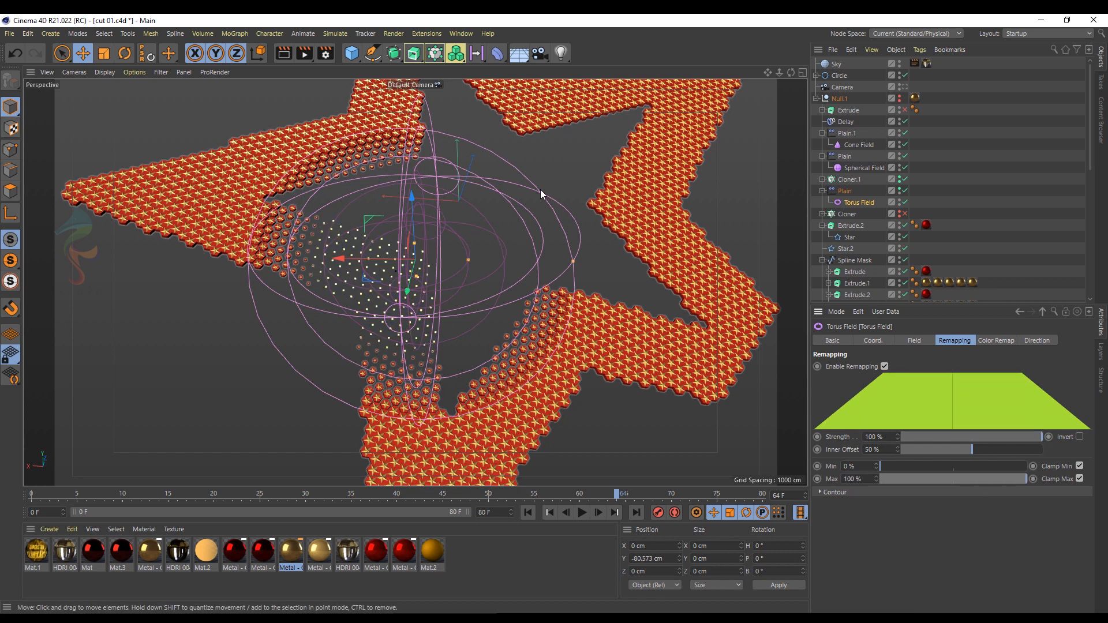
- Try different radius and thickness proportions for the Torus Field with its handles in the Front view
{"action": "middle_click", "coordinate": [541, 189]}
{"action": "middle_click", "coordinate": [611, 354]}
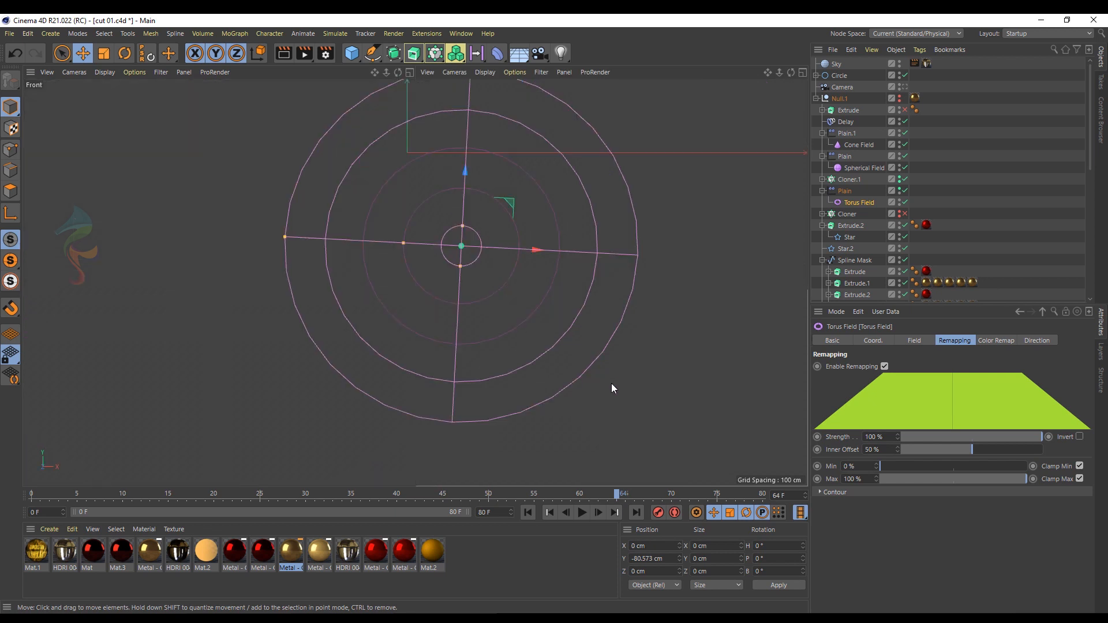
{"action": "mouse_move", "coordinate": [460, 265]}
{"action": "left_mouse_down"}
{"action": "mouse_move", "coordinate": [451, 320]}
{"action": "mouse_move", "coordinate": [445, 257]}
{"action": "mouse_move", "coordinate": [376, 248]}
{"action": "left_mouse_up"}
{"action": "mouse_move", "coordinate": [451, 299]}
{"action": "left_mouse_down"}
{"action": "mouse_move", "coordinate": [435, 345]}
{"action": "mouse_move", "coordinate": [474, 337]}
{"action": "mouse_move", "coordinate": [590, 252]}
{"action": "mouse_move", "coordinate": [571, 269]}
{"action": "left_mouse_up"}
{"action": "mouse_move", "coordinate": [340, 241]}
{"action": "left_mouse_down"}
{"action": "mouse_move", "coordinate": [367, 242]}
{"action": "mouse_move", "coordinate": [346, 242]}
{"action": "left_mouse_up"}
{"action": "left_click_drag", "start_coordinate": [461, 264], "coordinate": [460, 281]}
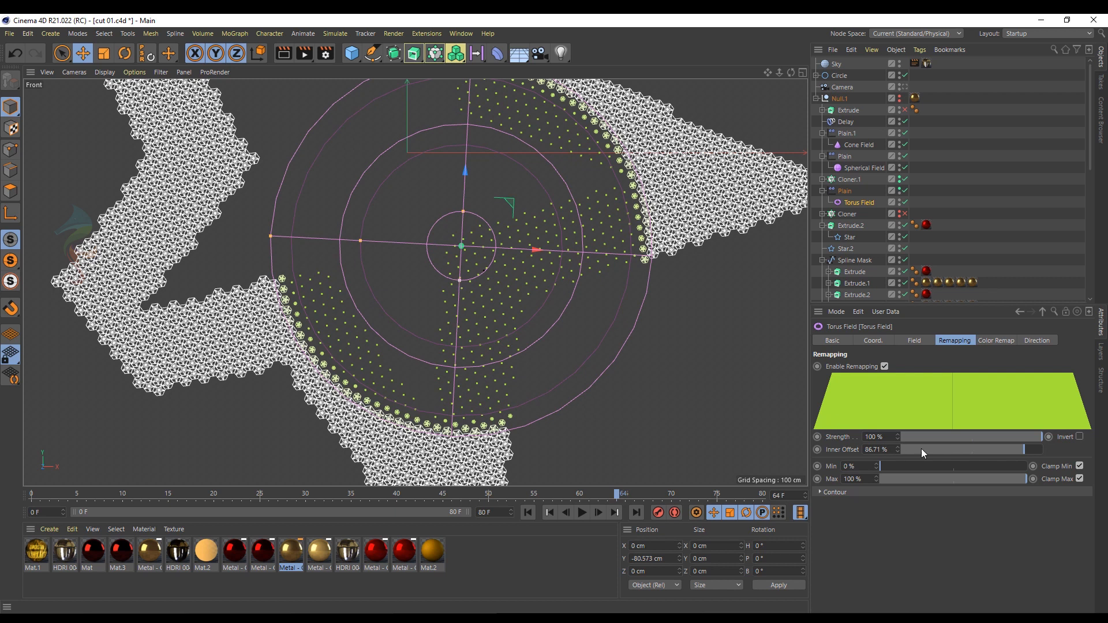
- Set the Torus Field's inner offset to 71 %, its radius to about 425 cm and its thickness to about 77 cm
{"action": "mouse_move", "coordinate": [1010, 449]}
{"action": "left_mouse_down"}
{"action": "mouse_move", "coordinate": [986, 446]}
{"action": "mouse_move", "coordinate": [1053, 409]}
{"action": "mouse_move", "coordinate": [1055, 387]}
{"action": "mouse_move", "coordinate": [1032, 389]}
{"action": "mouse_move", "coordinate": [1081, 389]}
{"action": "mouse_move", "coordinate": [1028, 397]}
{"action": "mouse_move", "coordinate": [1004, 384]}
{"action": "mouse_move", "coordinate": [919, 385]}
{"action": "mouse_move", "coordinate": [1066, 368]}
{"action": "left_mouse_up"}
{"action": "left_click", "coordinate": [922, 341]}
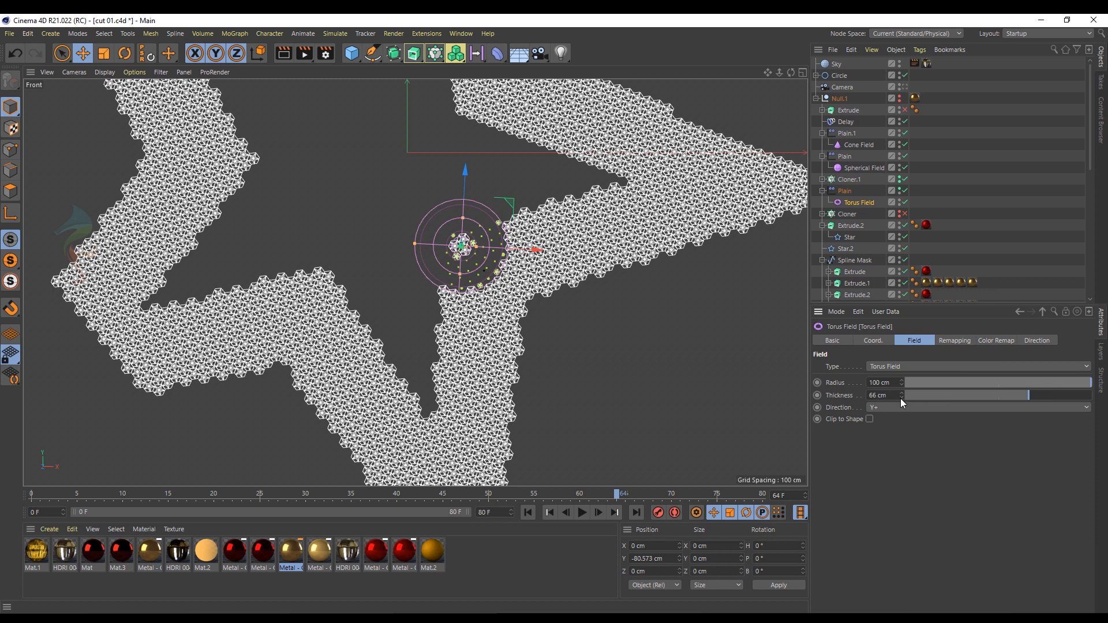
{"action": "left_click_drag", "start_coordinate": [902, 397], "coordinate": [902, 369]}
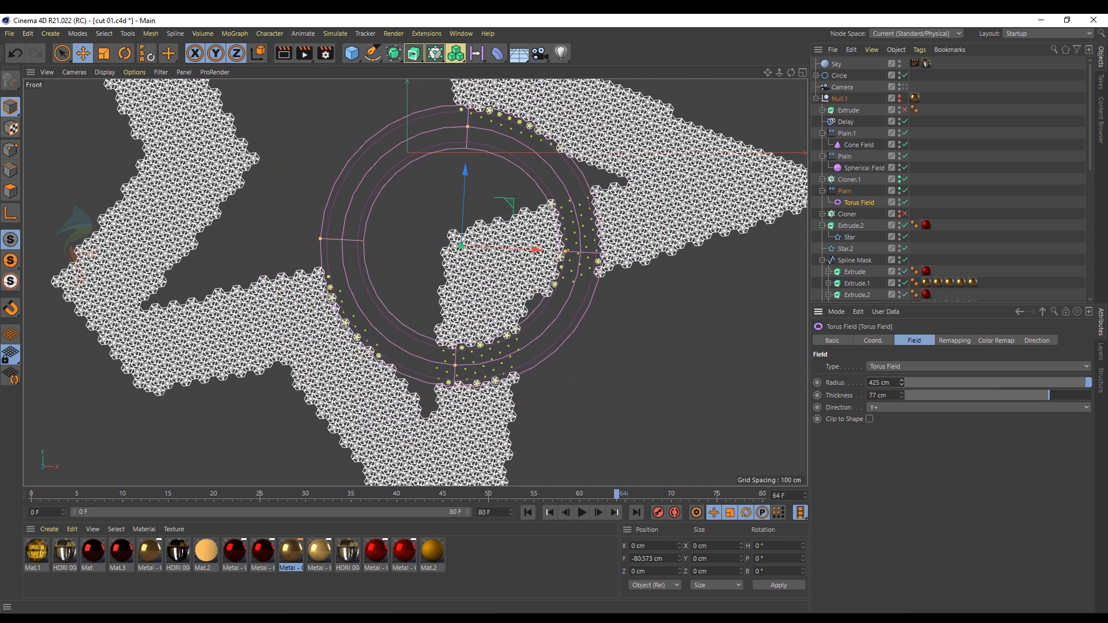
- Invert the Torus Field's remapping
{"action": "left_click", "coordinate": [955, 341]}
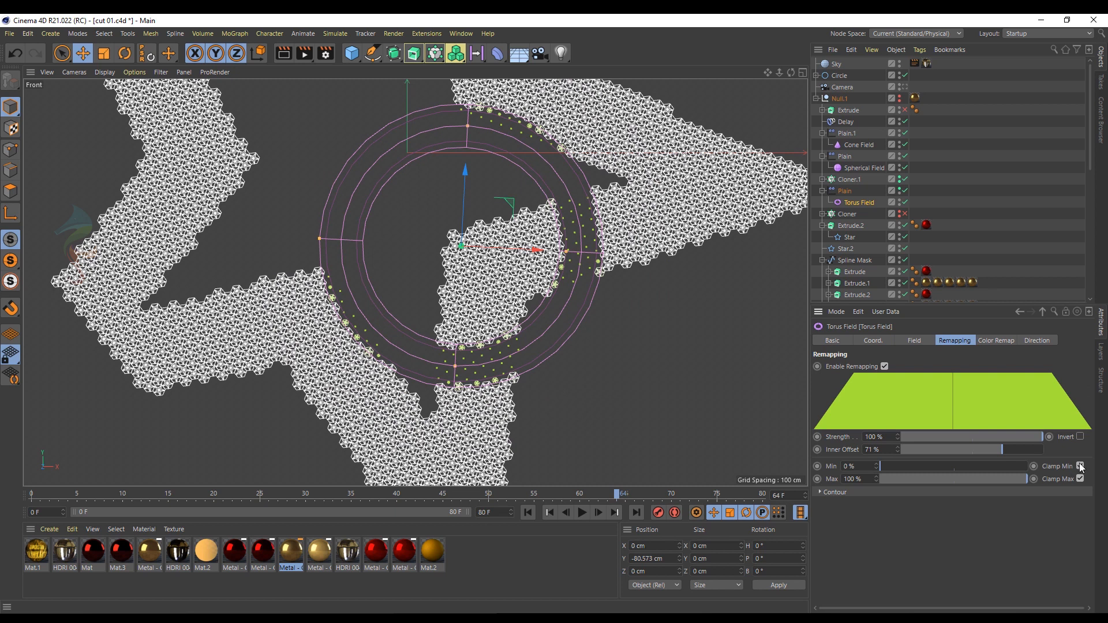
{"action": "left_click", "coordinate": [1080, 437]}
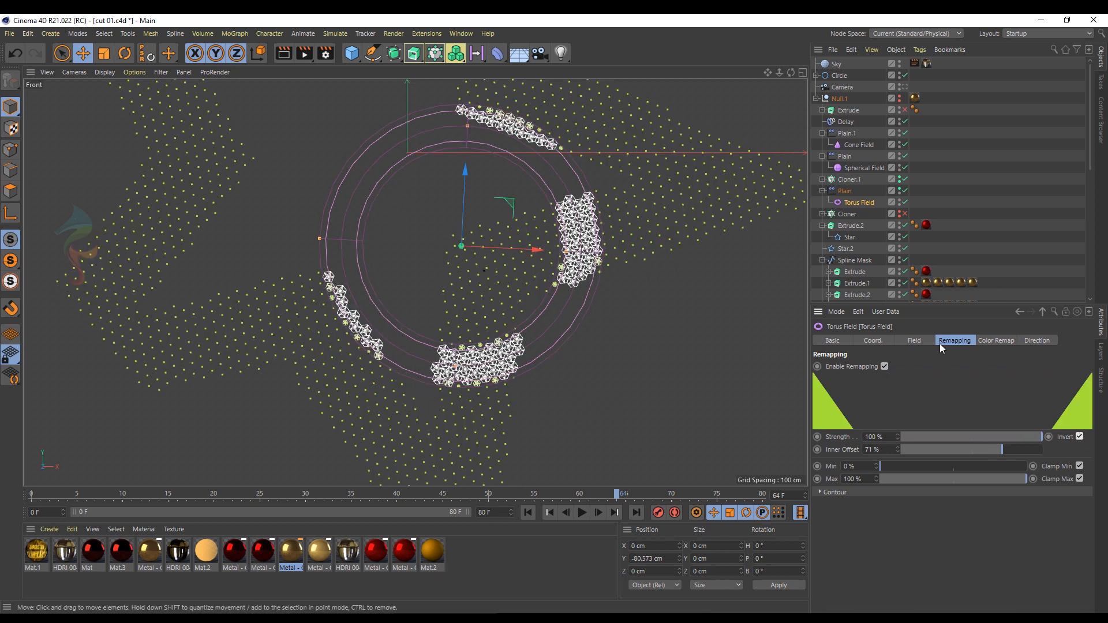
- Set the Torus Field's radius to 3 cm, and with autokeying on, raise it to 1638 cm at frame 80
{"action": "left_click", "coordinate": [914, 341]}
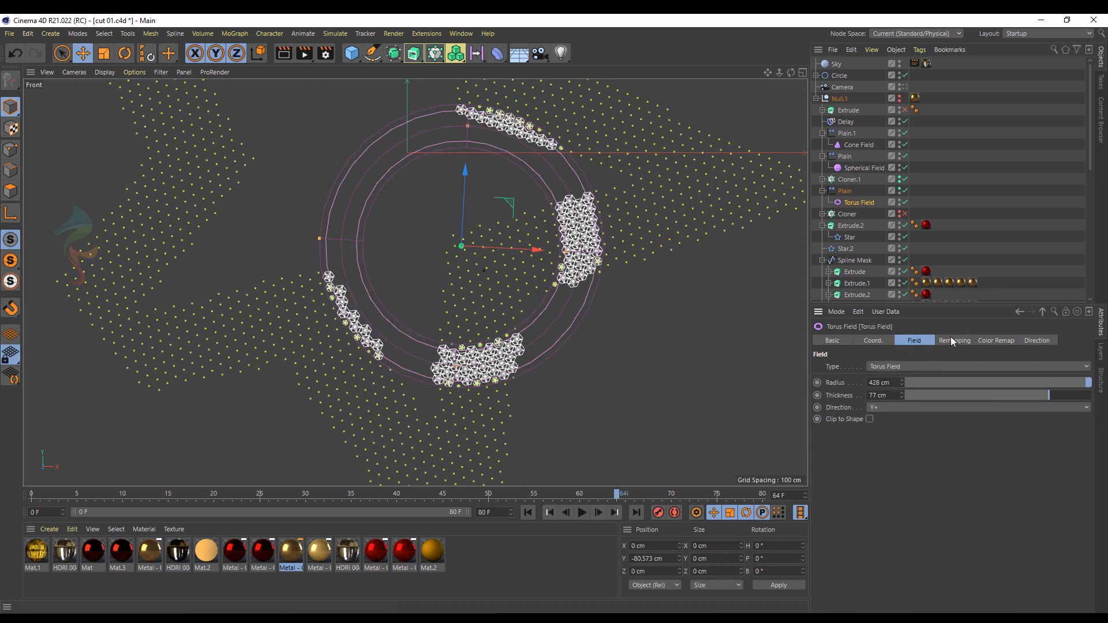
{"action": "mouse_move", "coordinate": [901, 383]}
{"action": "left_mouse_down"}
{"action": "mouse_move", "coordinate": [901, 482]}
{"action": "mouse_move", "coordinate": [901, 340]}
{"action": "mouse_move", "coordinate": [901, 460]}
{"action": "left_mouse_up"}
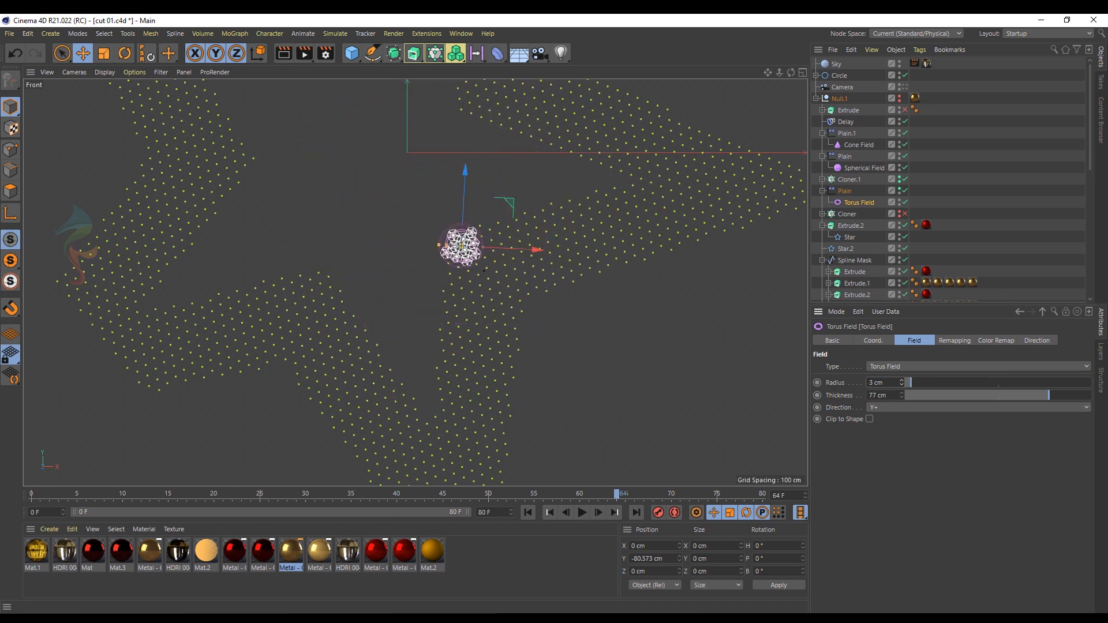
{"action": "left_click", "coordinate": [675, 513]}
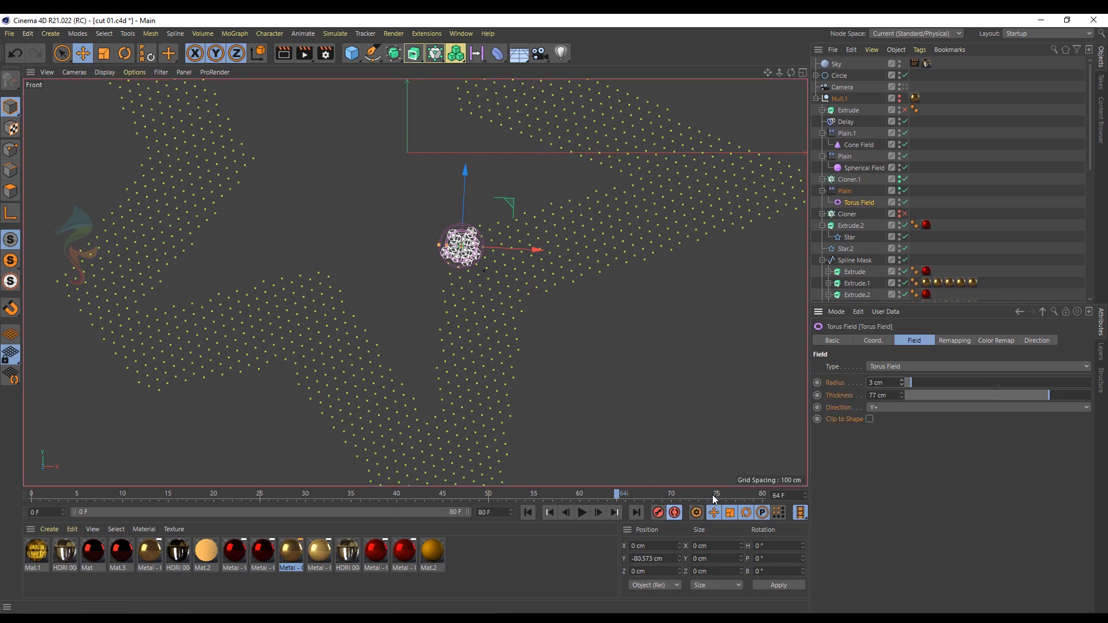
{"action": "left_click_drag", "start_coordinate": [712, 494], "coordinate": [898, 493]}
{"action": "left_click_drag", "start_coordinate": [997, 385], "coordinate": [1095, 387]}
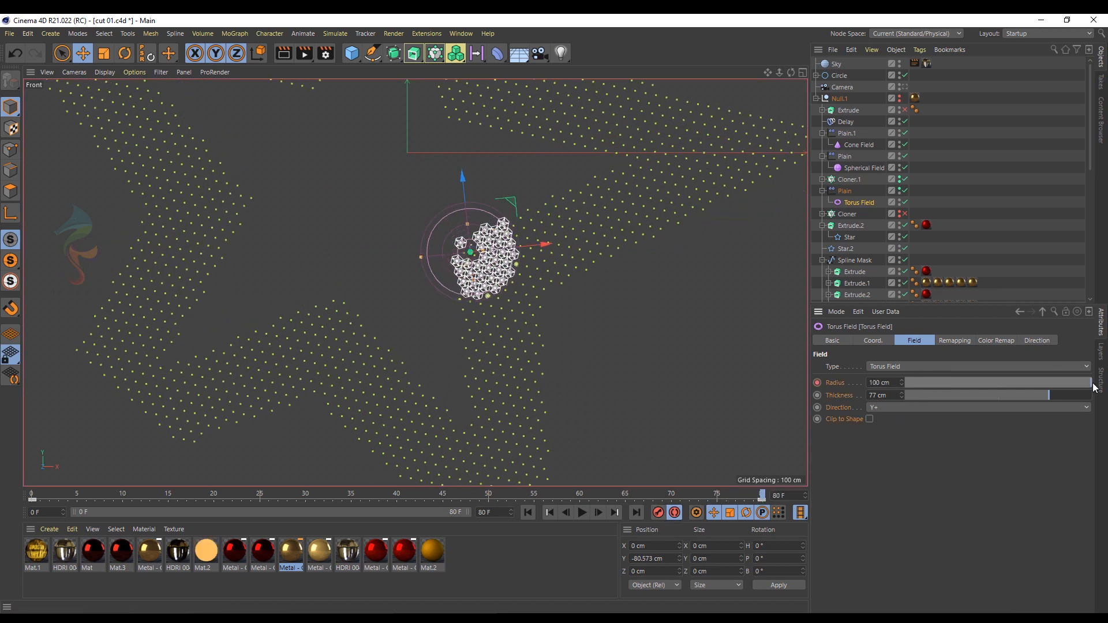
{"action": "left_click_drag", "start_coordinate": [901, 382], "coordinate": [902, 297]}
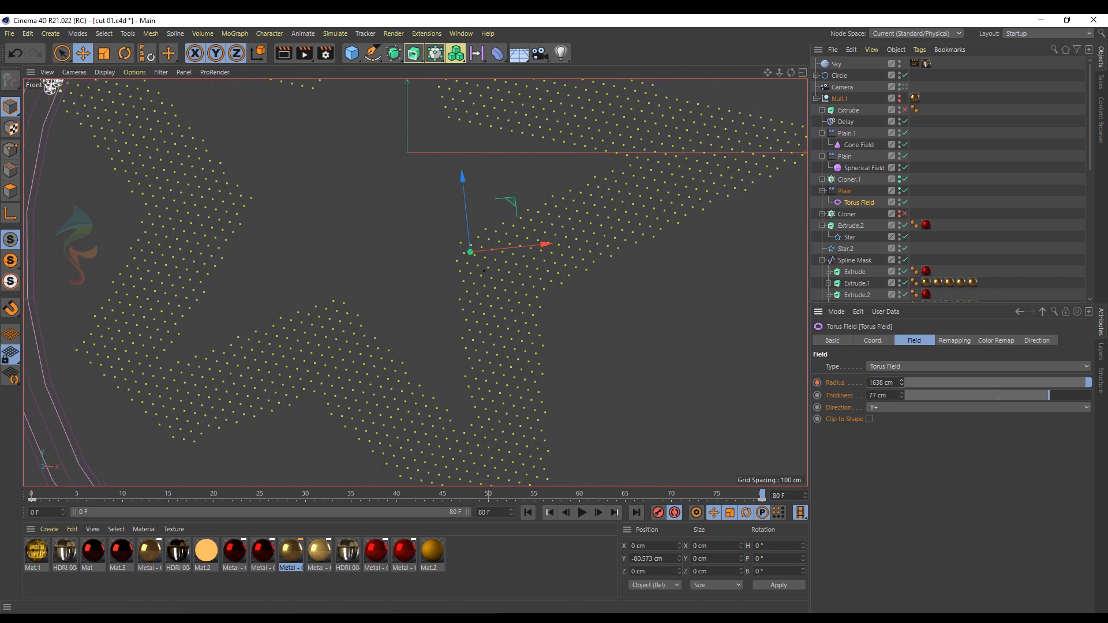
- Return to the Perspective view and play the Torus Field's radius animation from the start, pausing at frame 45
{"action": "middle_click", "coordinate": [217, 148]}
{"action": "middle_click", "coordinate": [217, 147]}
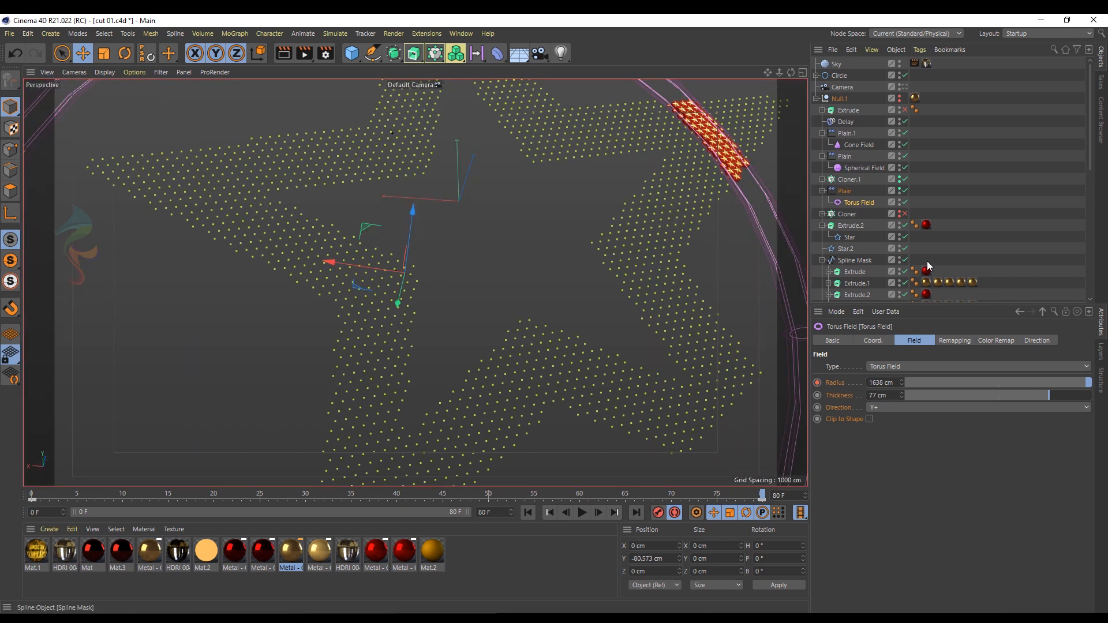
{"action": "left_click", "coordinate": [904, 214]}
{"action": "left_click", "coordinate": [905, 214]}
{"action": "left_click", "coordinate": [528, 513]}
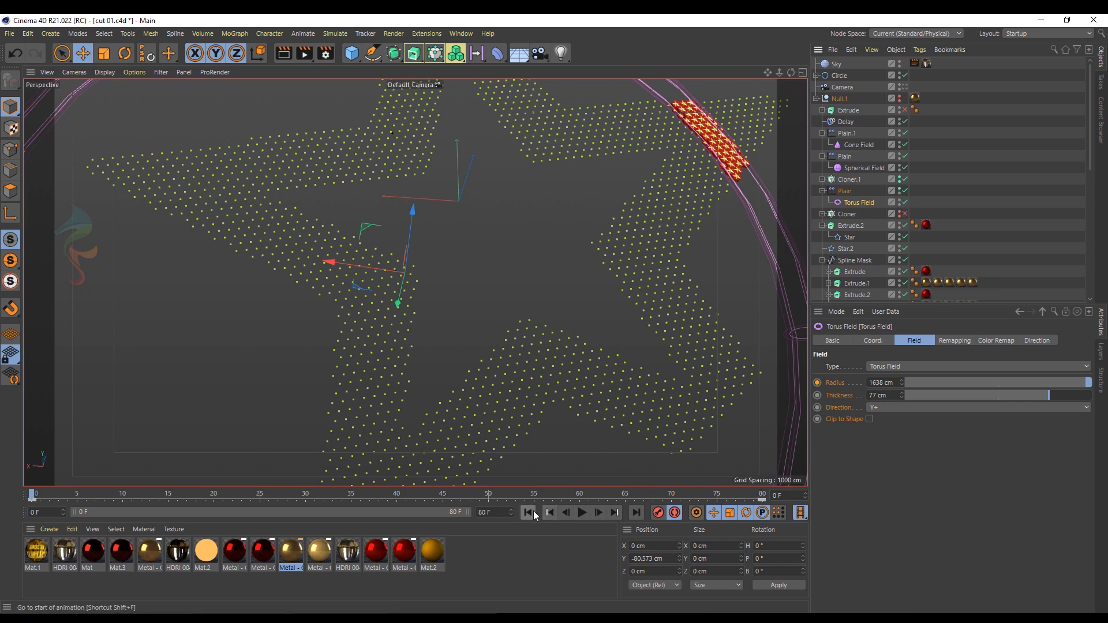
{"action": "left_click", "coordinate": [583, 514]}
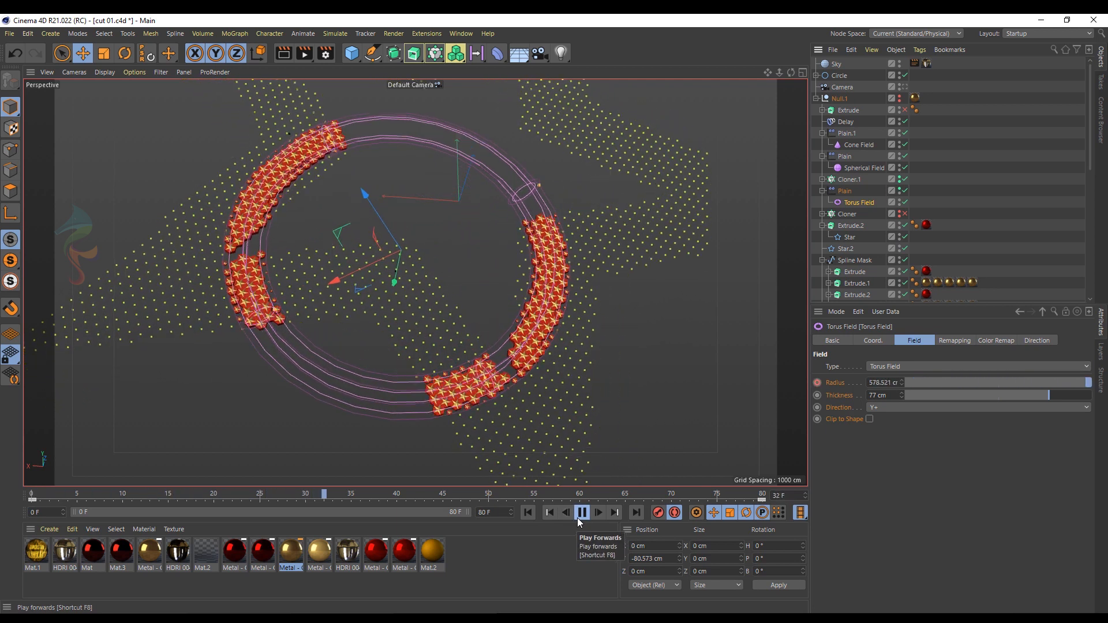
{"action": "left_click", "coordinate": [581, 517]}
{"action": "left_click", "coordinate": [580, 517]}
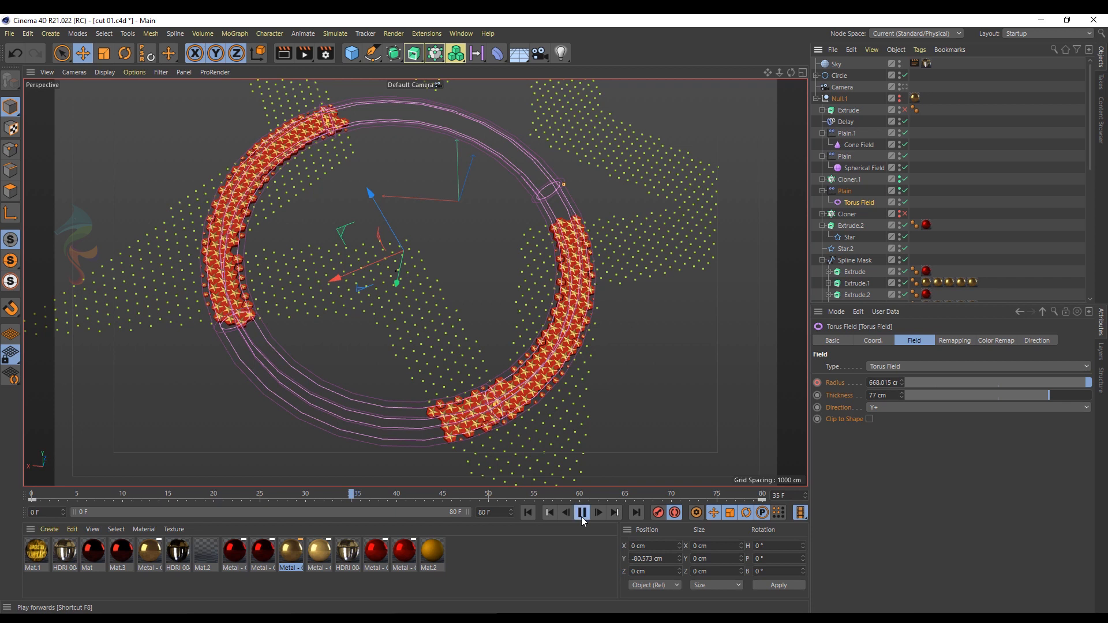
{"action": "left_click", "coordinate": [581, 514]}
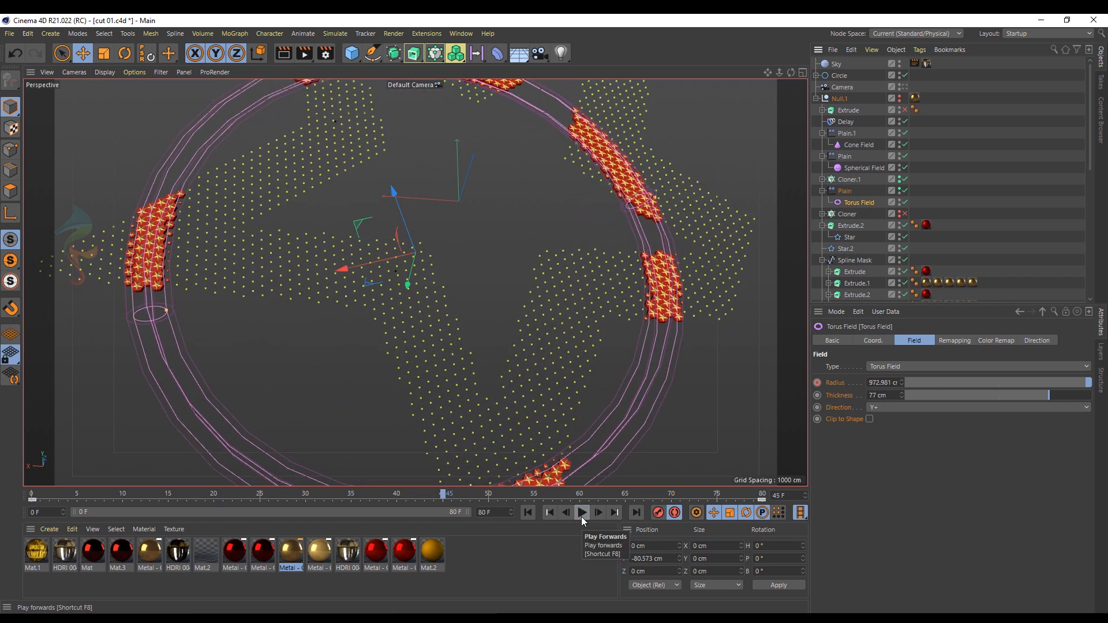
- Render the Perspective view at frame 45 with nothing selected, accepting the missing texture
{"action": "key", "text": "shift+r"}
{"action": "left_click", "coordinate": [563, 602]}
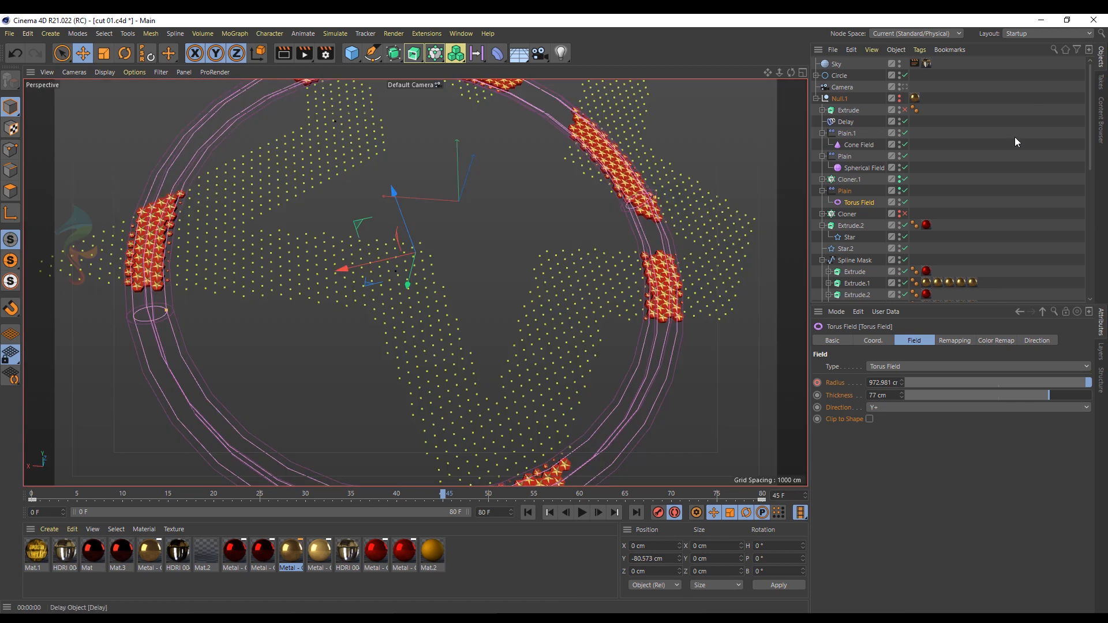
{"action": "left_click", "coordinate": [916, 129]}
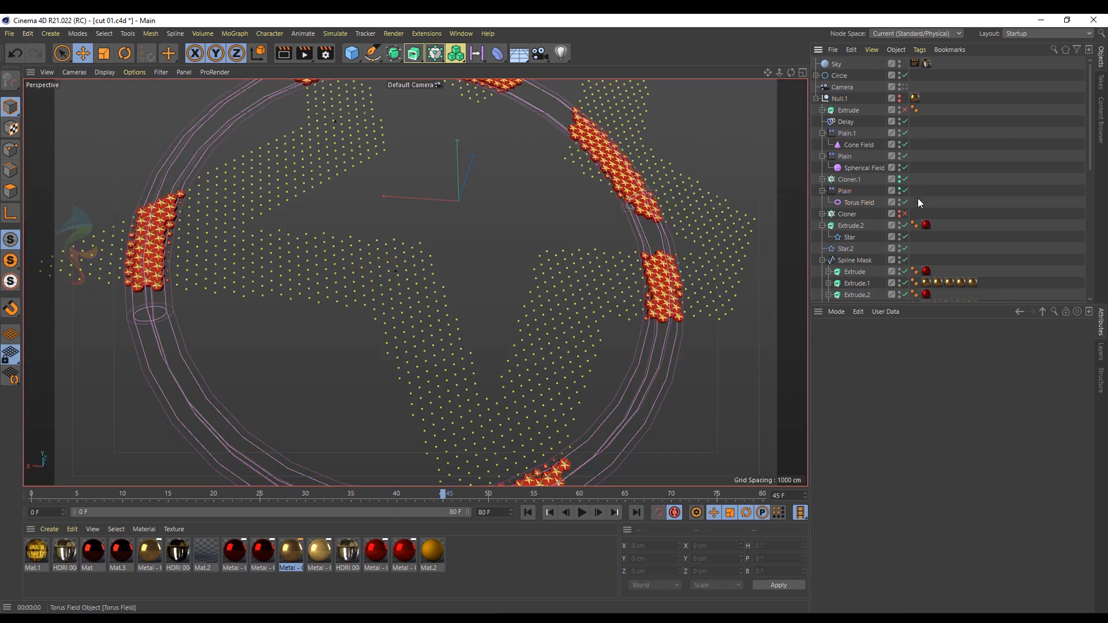
{"action": "scroll", "coordinate": [940, 226], "scroll_direction": "down", "scroll_amount": 6}
{"action": "left_click", "coordinate": [899, 275]}
{"action": "key", "text": "ctrl+r"}
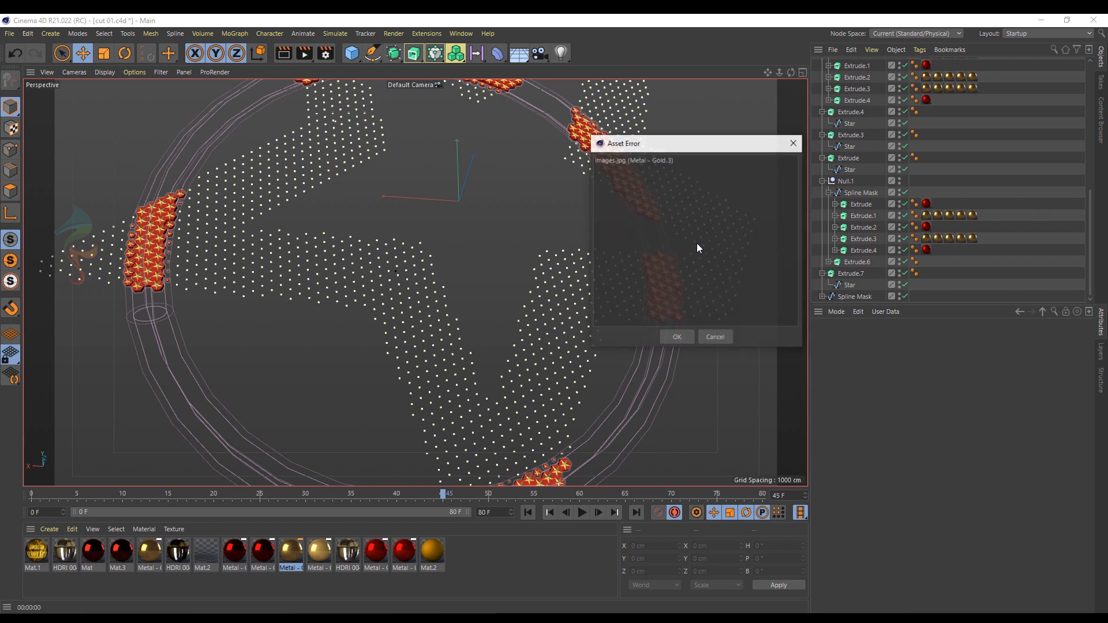
{"action": "left_click", "coordinate": [675, 337]}
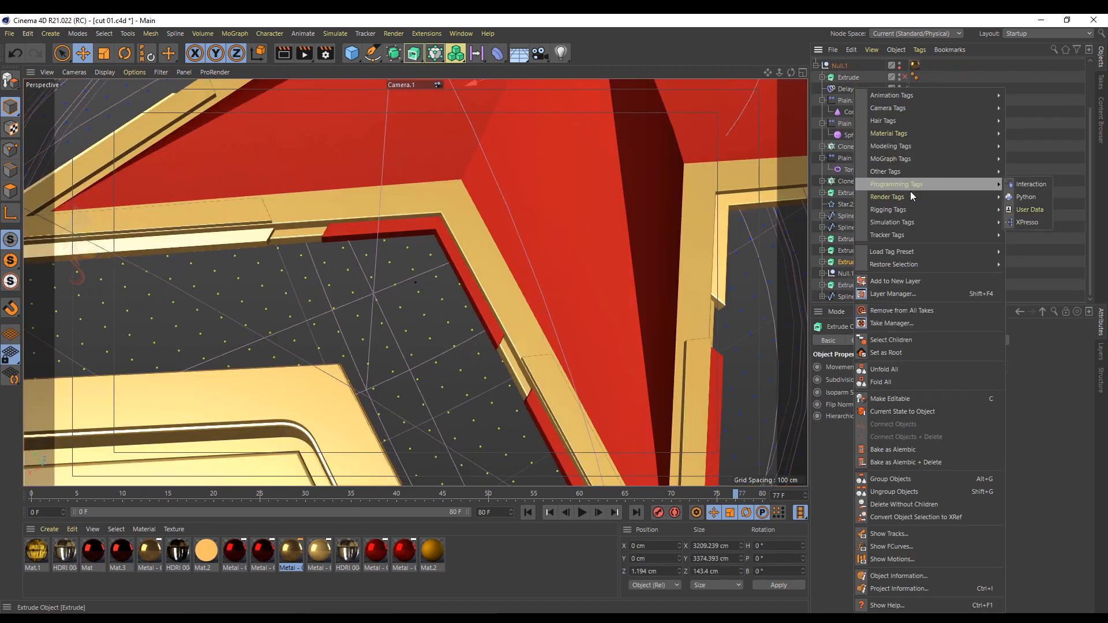
- Add a Compositing tag to the Extrude object above the lower Null.1 and enable its Matte Object option with black colour
{"action": "mouse_move", "coordinate": [908, 199]}
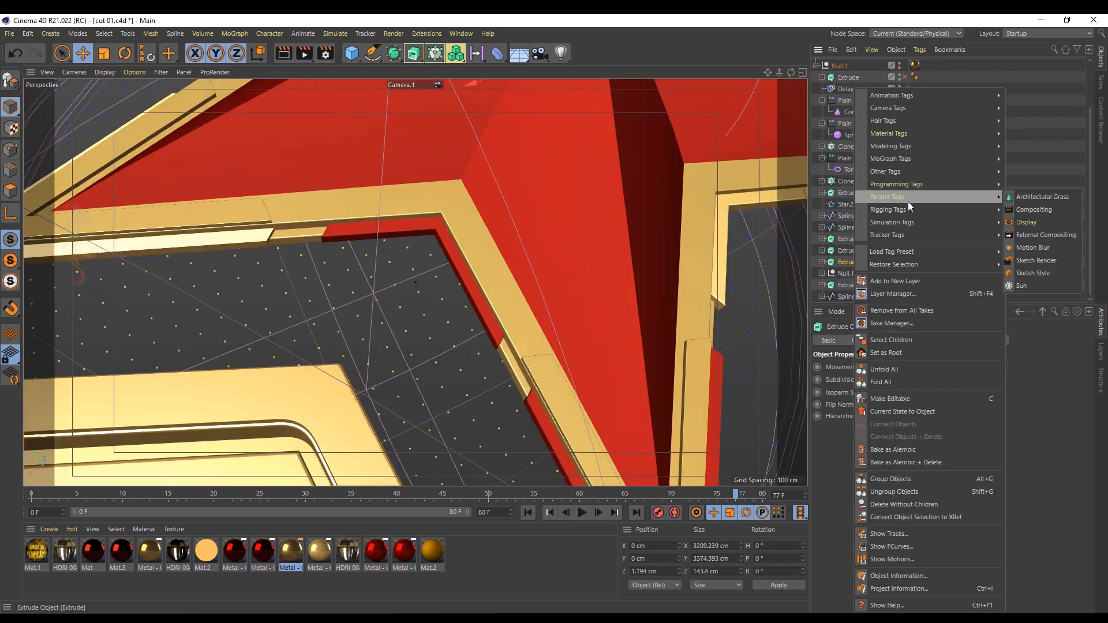
{"action": "left_click", "coordinate": [1044, 210]}
{"action": "left_click", "coordinate": [881, 507]}
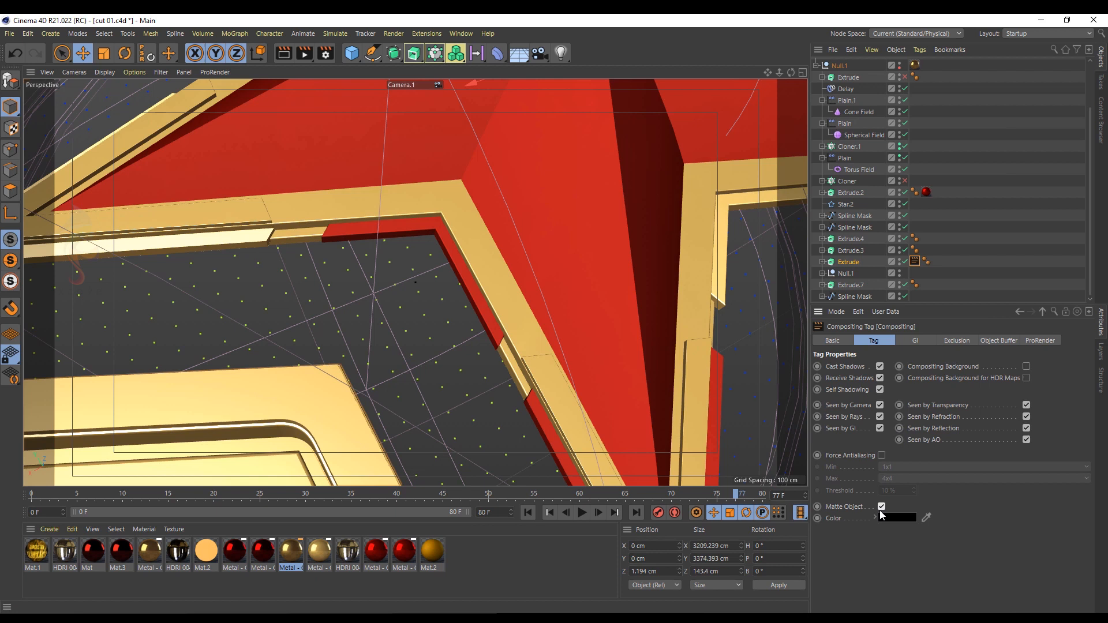
- Copy the matte Compositing tag onto the first Spline Mask and onto Extrude.4
{"action": "left_click", "coordinate": [469, 286]}
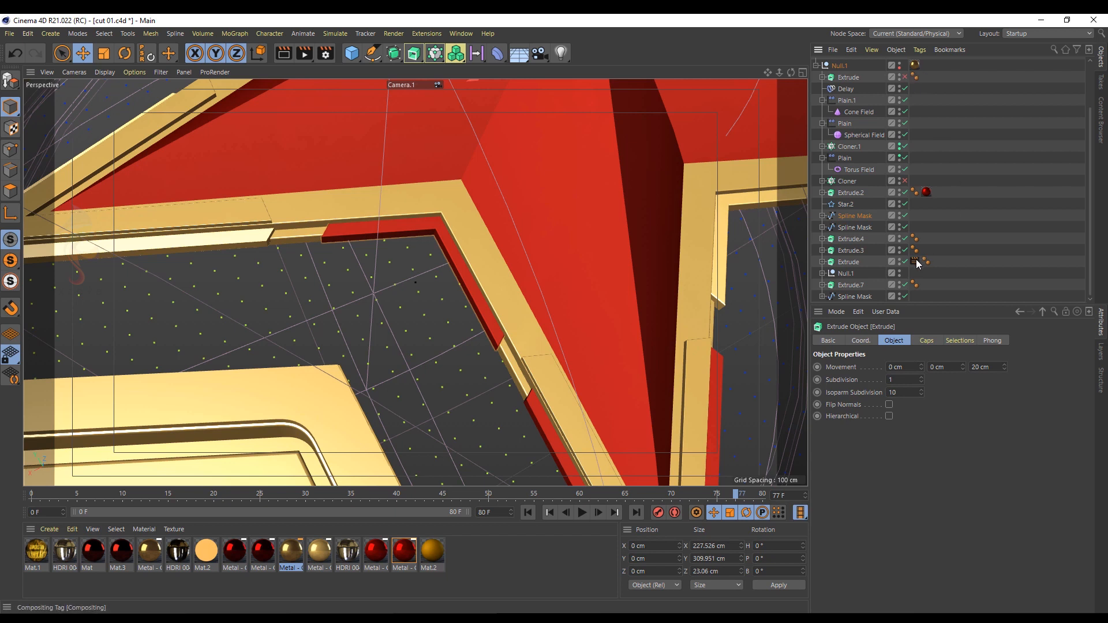
{"action": "left_click_drag", "start_coordinate": [919, 216], "coordinate": [920, 248], "text": "ctrl"}
{"action": "left_click", "coordinate": [496, 261]}
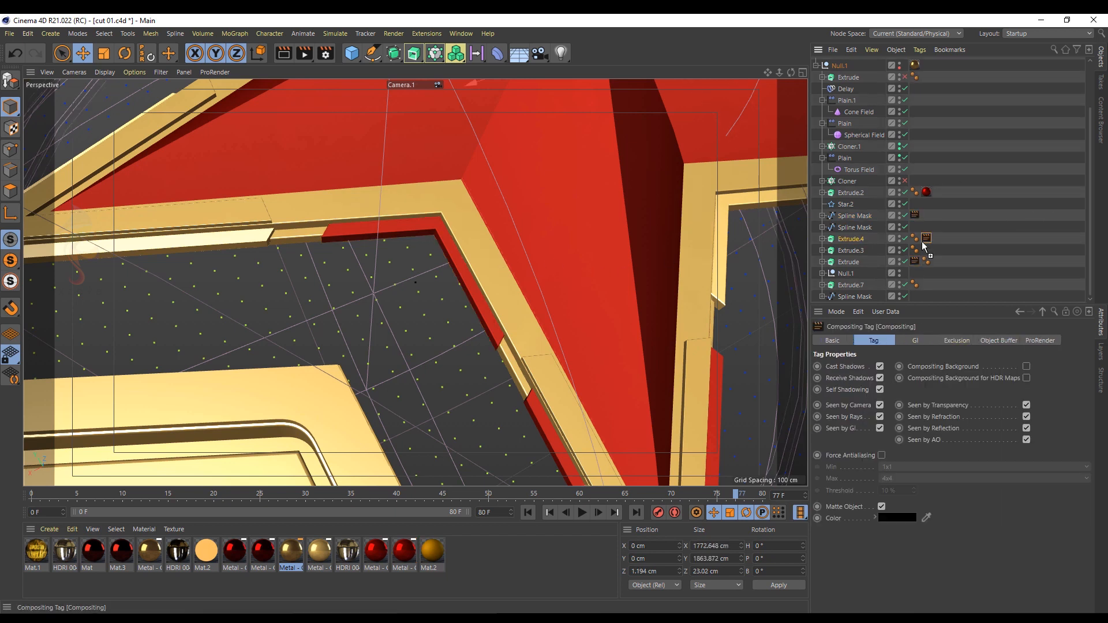
- Render the camera view at frames 77, 56, 60 and 62 to check the matted tiles
{"action": "key", "text": "ctrl+r"}
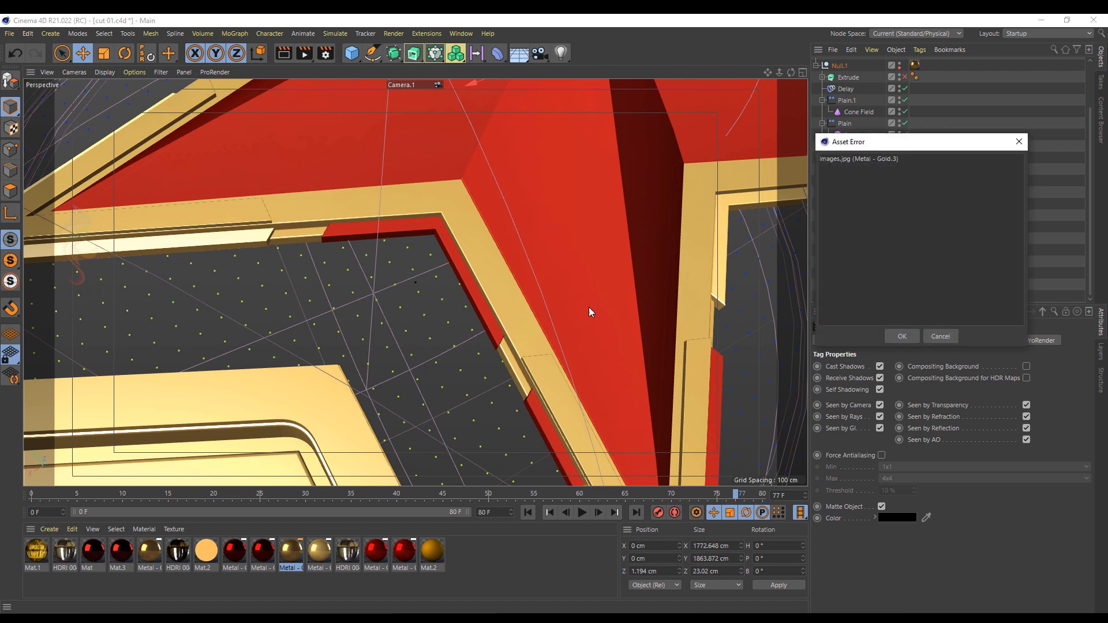
{"action": "left_click", "coordinate": [902, 336]}
{"action": "left_click_drag", "start_coordinate": [418, 490], "coordinate": [544, 497]}
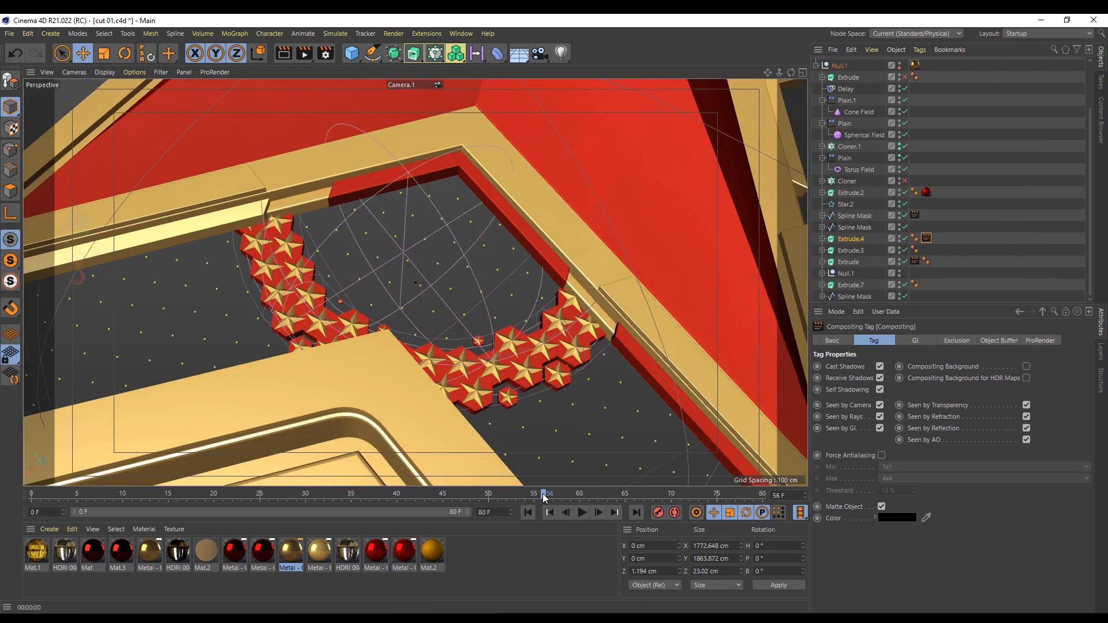
{"action": "key", "text": "ctrl+r"}
{"action": "left_click", "coordinate": [520, 587]}
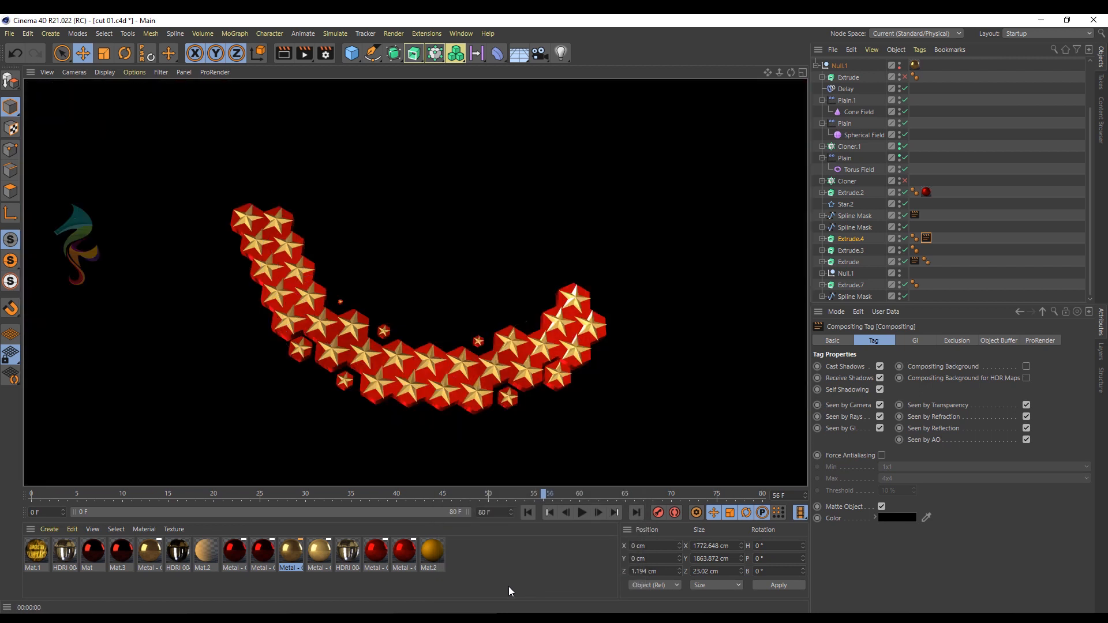
{"action": "left_click_drag", "start_coordinate": [545, 494], "coordinate": [581, 492]}
{"action": "key", "text": "ctrl+r"}
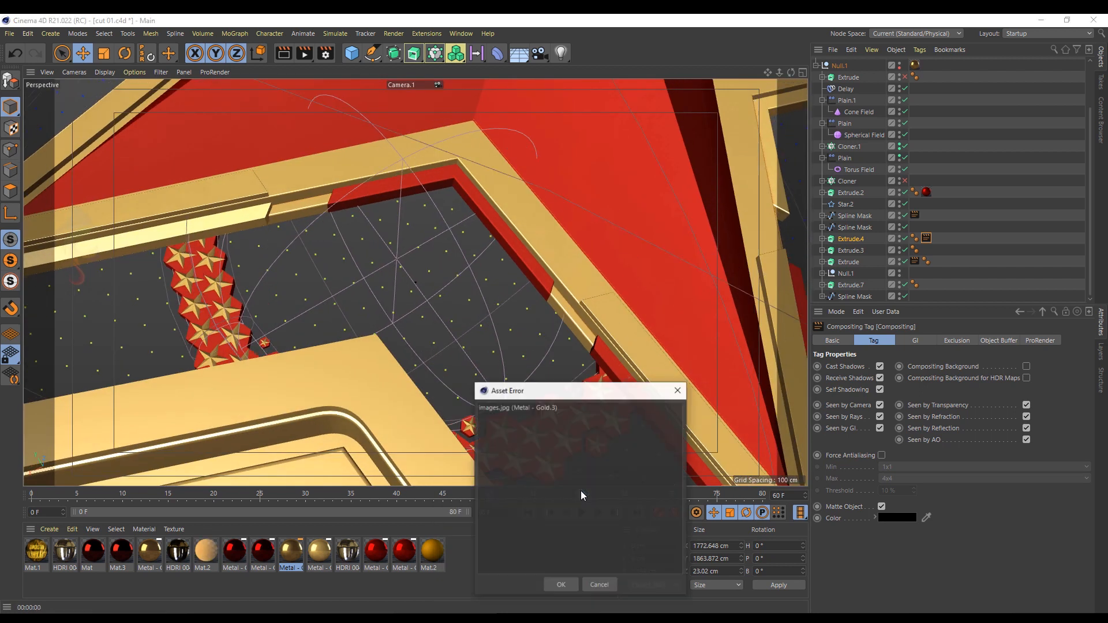
{"action": "left_click", "coordinate": [564, 585]}
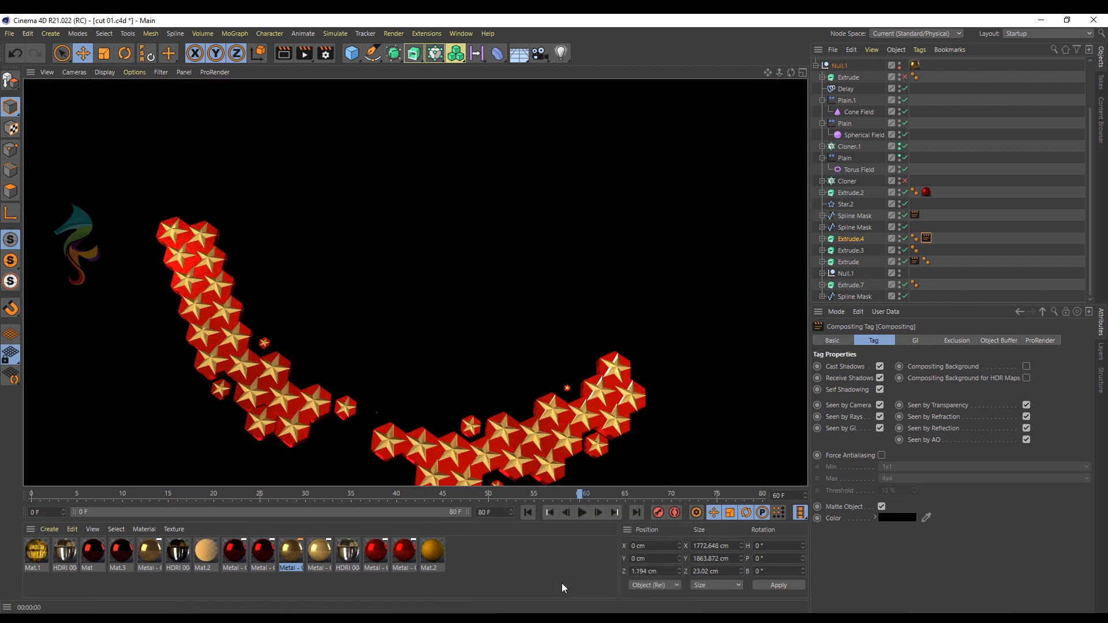
{"action": "left_click", "coordinate": [597, 495]}
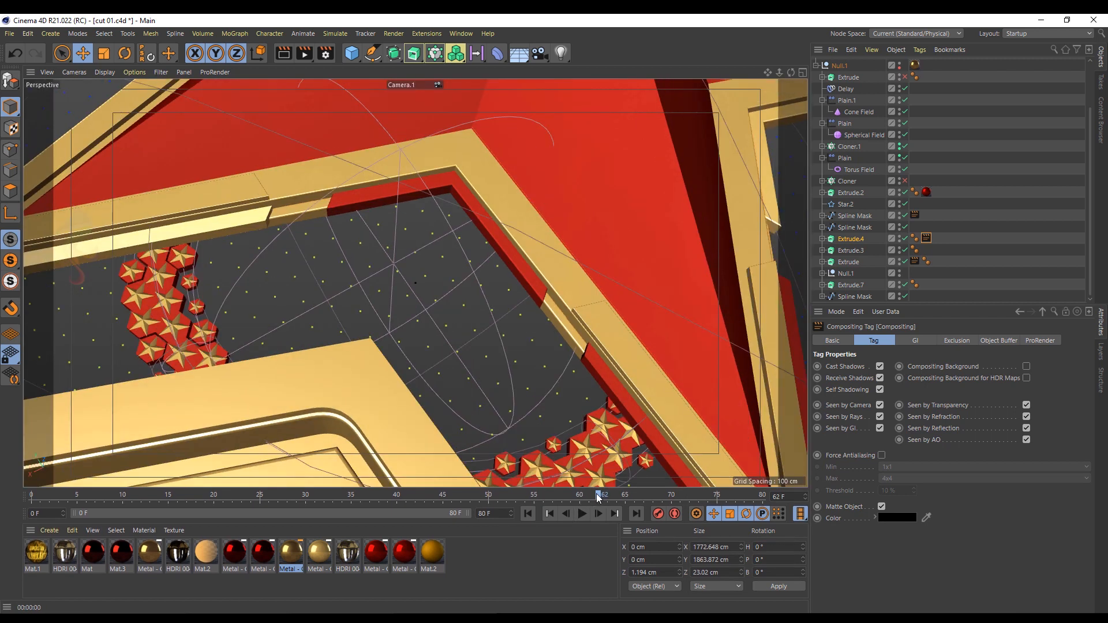
{"action": "key", "text": "ctrl+r"}
{"action": "left_click", "coordinate": [569, 584]}
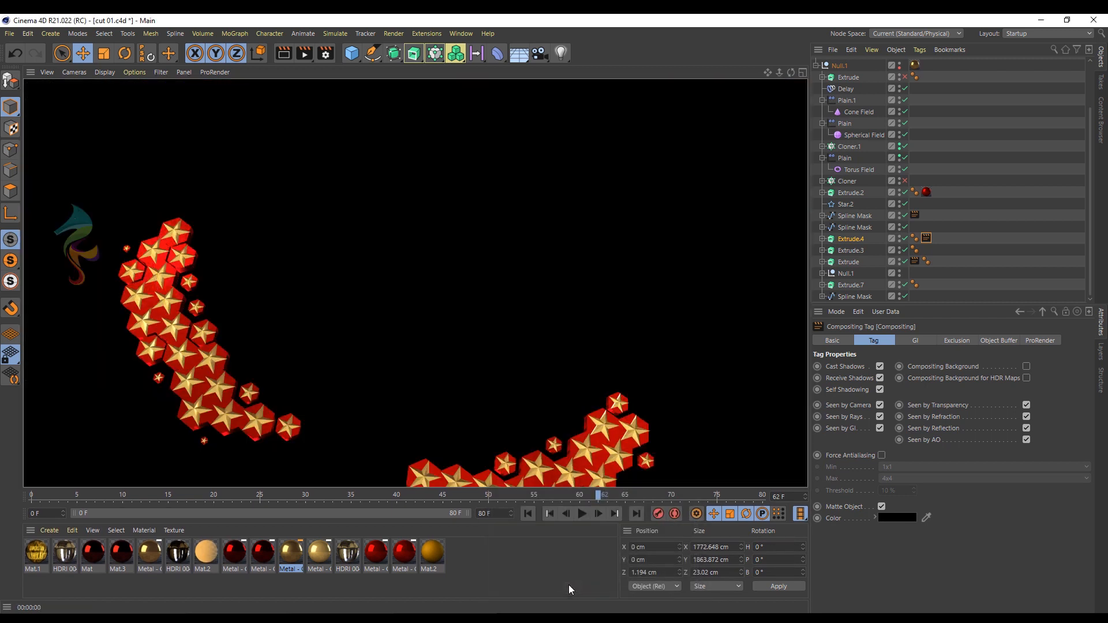
- Copy the matte Compositing tag onto Extrude.7 and Extrude.3 as well
{"action": "left_click", "coordinate": [1000, 216]}
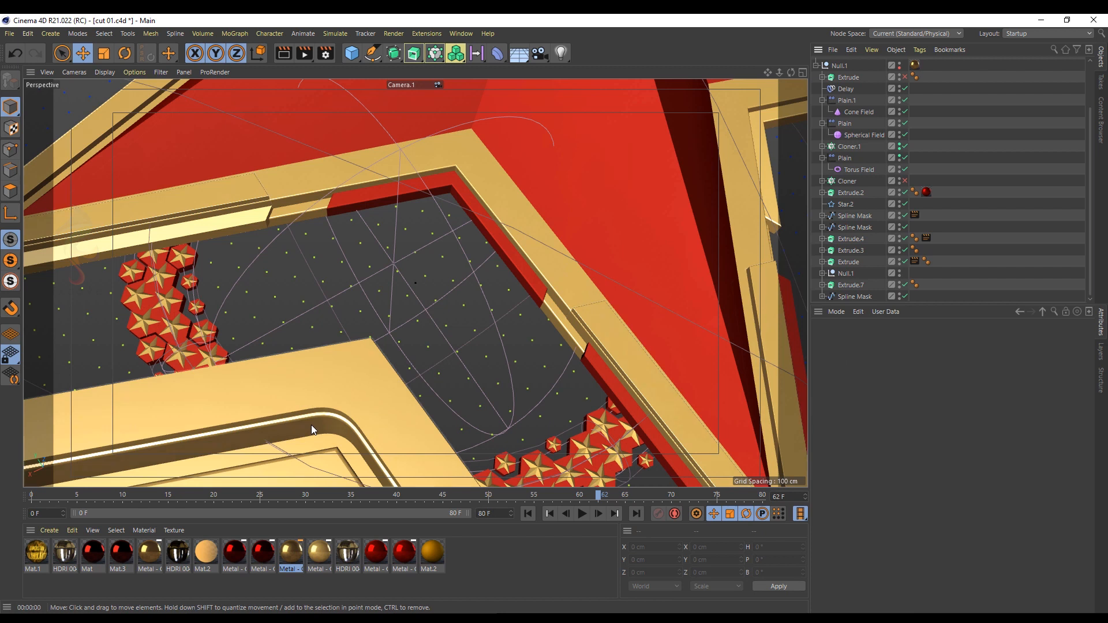
{"action": "left_click", "coordinate": [848, 261]}
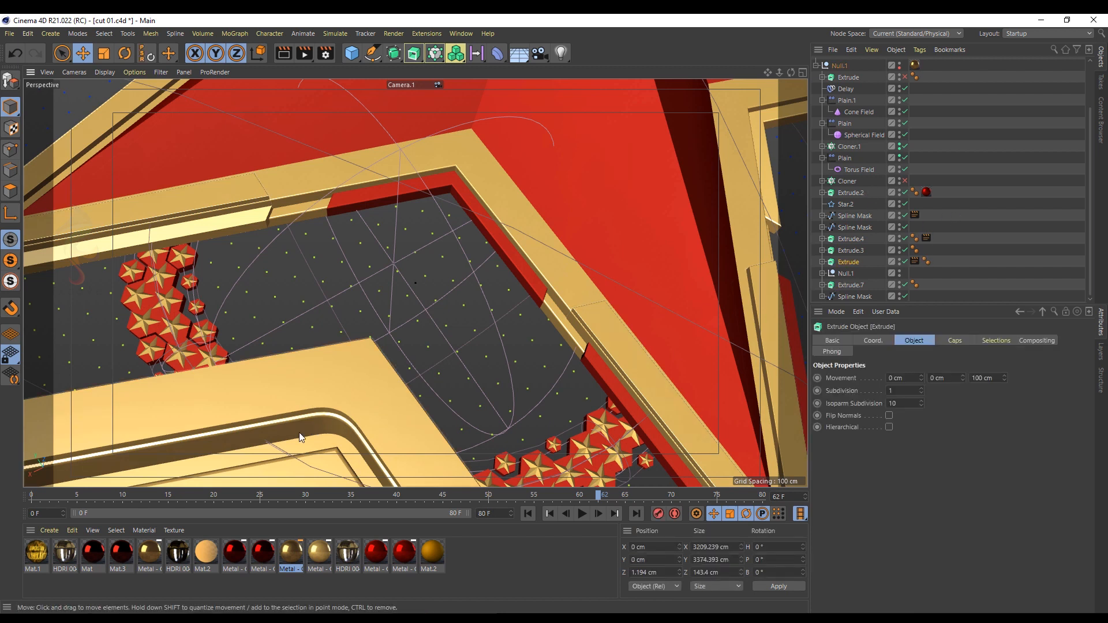
{"action": "left_click", "coordinate": [918, 284]}
{"action": "left_click_drag", "start_coordinate": [916, 261], "coordinate": [926, 284], "text": "ctrl"}
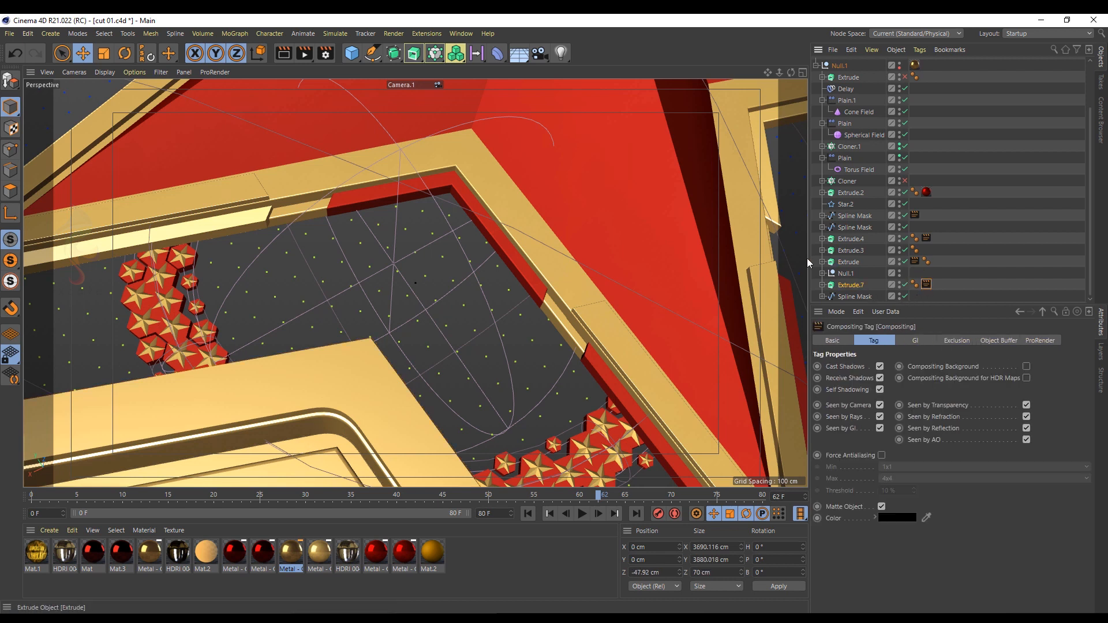
{"action": "left_click", "coordinate": [937, 250]}
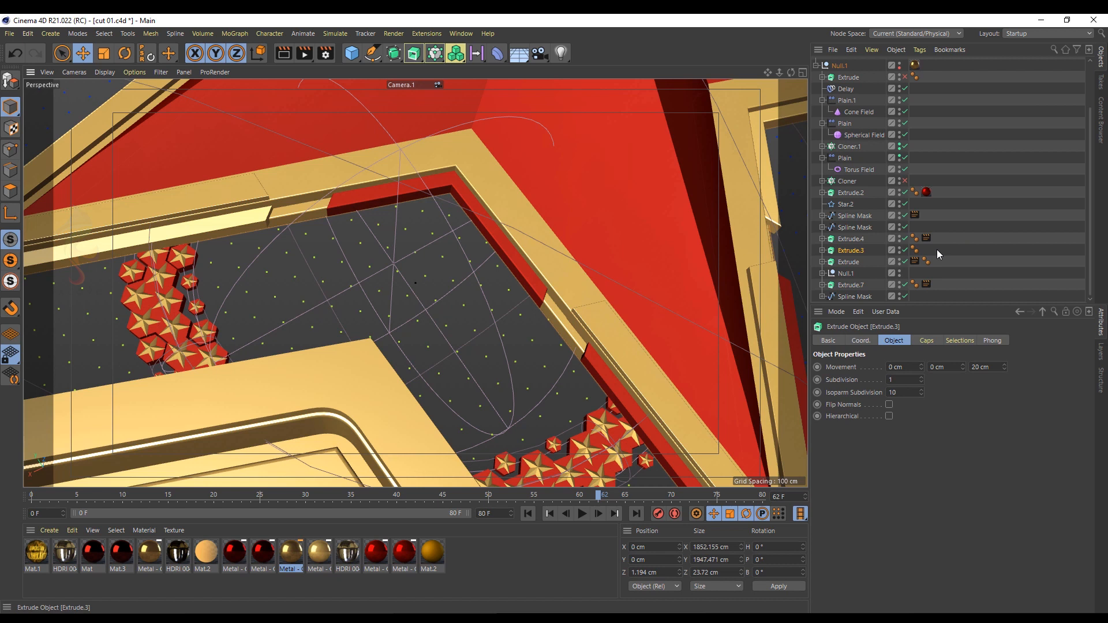
{"action": "left_click_drag", "start_coordinate": [927, 237], "coordinate": [927, 250], "text": "ctrl"}
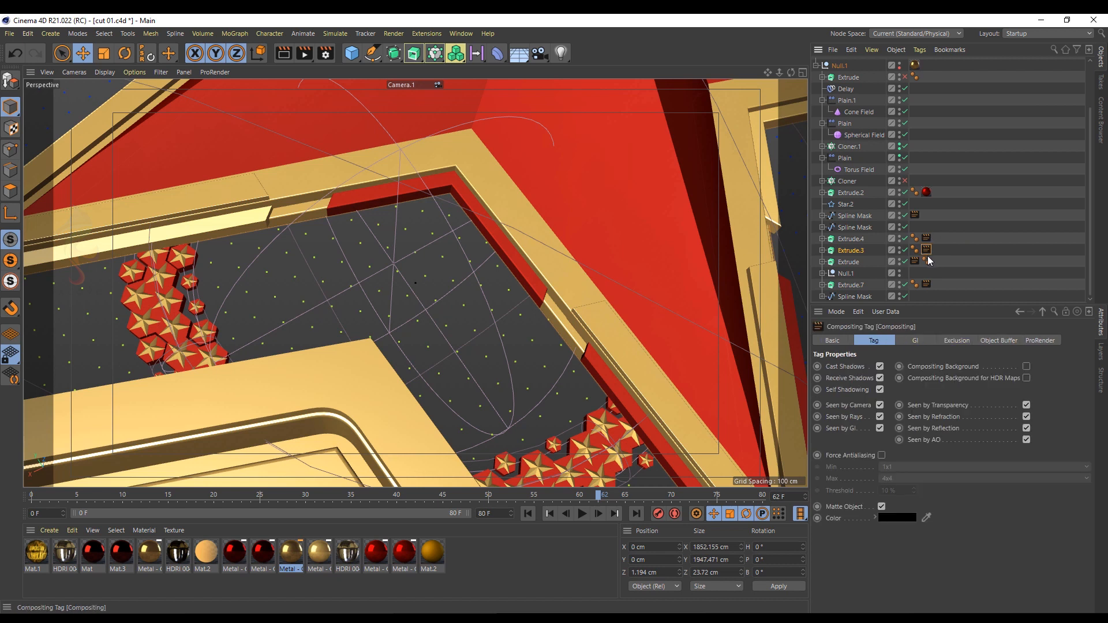
- Render the camera view at frames 62 and 58 to check the tiles with the additional matte objects
{"action": "key", "text": "ctrl+r"}
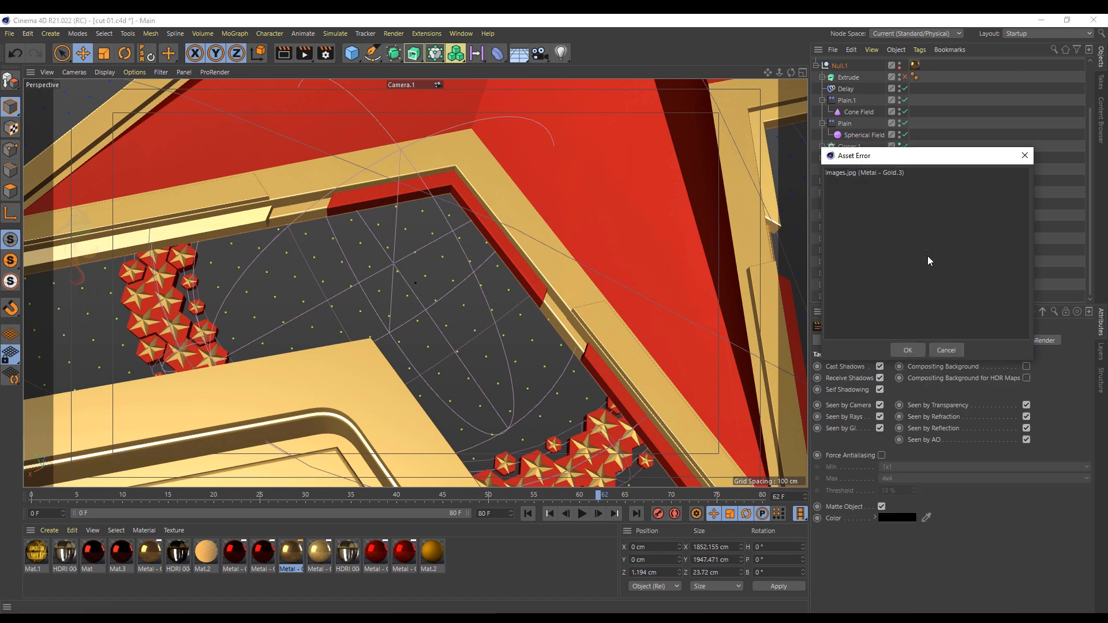
{"action": "left_click", "coordinate": [917, 349]}
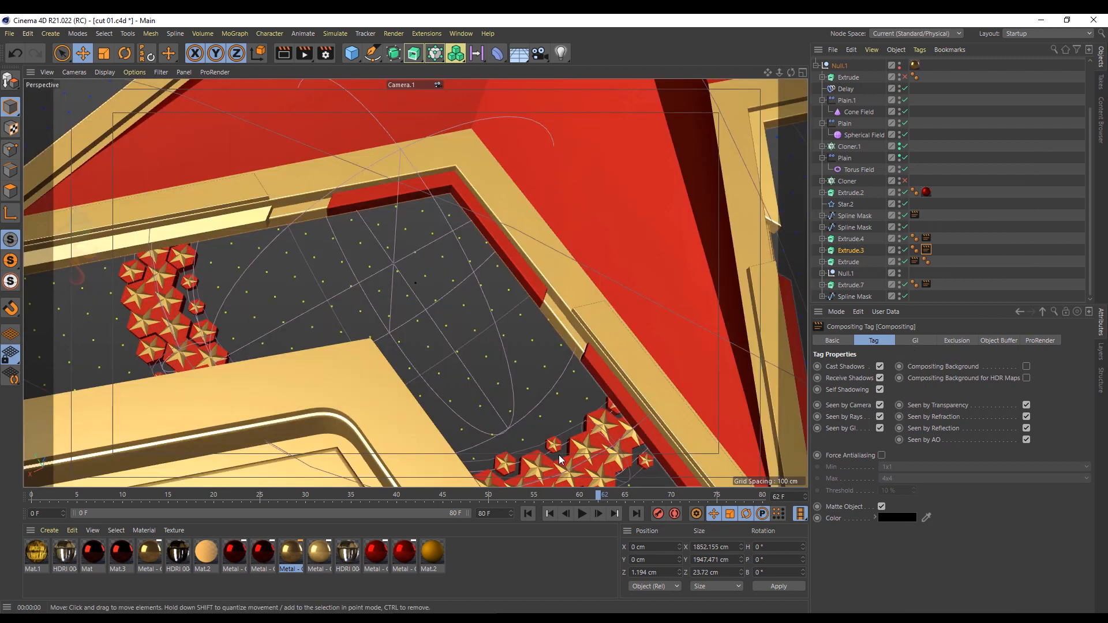
{"action": "left_click_drag", "start_coordinate": [620, 497], "coordinate": [563, 498]}
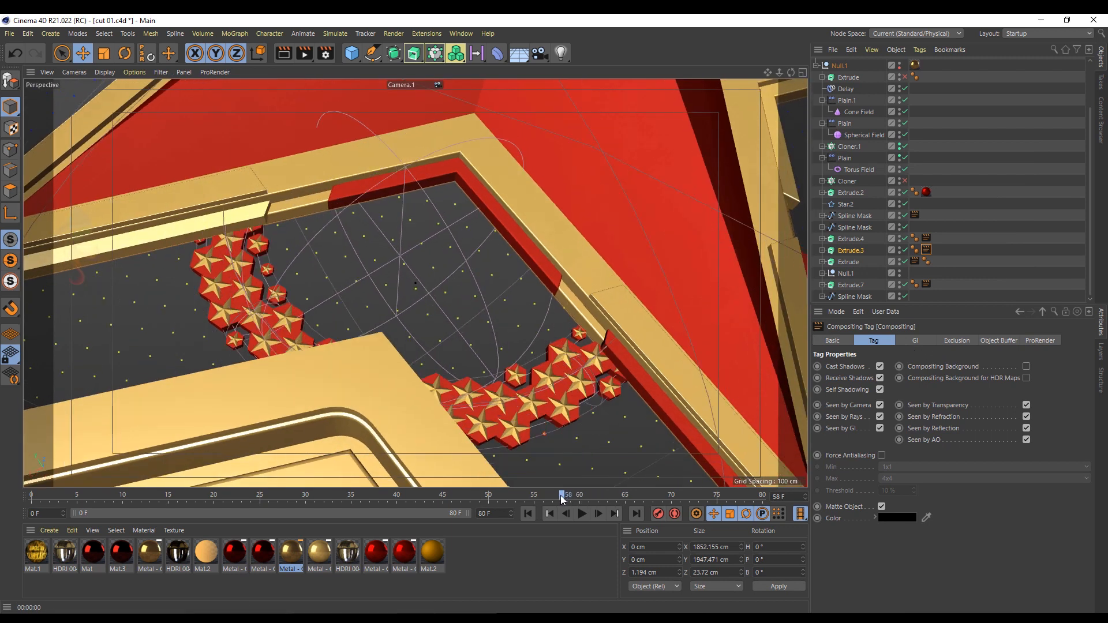
{"action": "key", "text": "ctrl+r"}
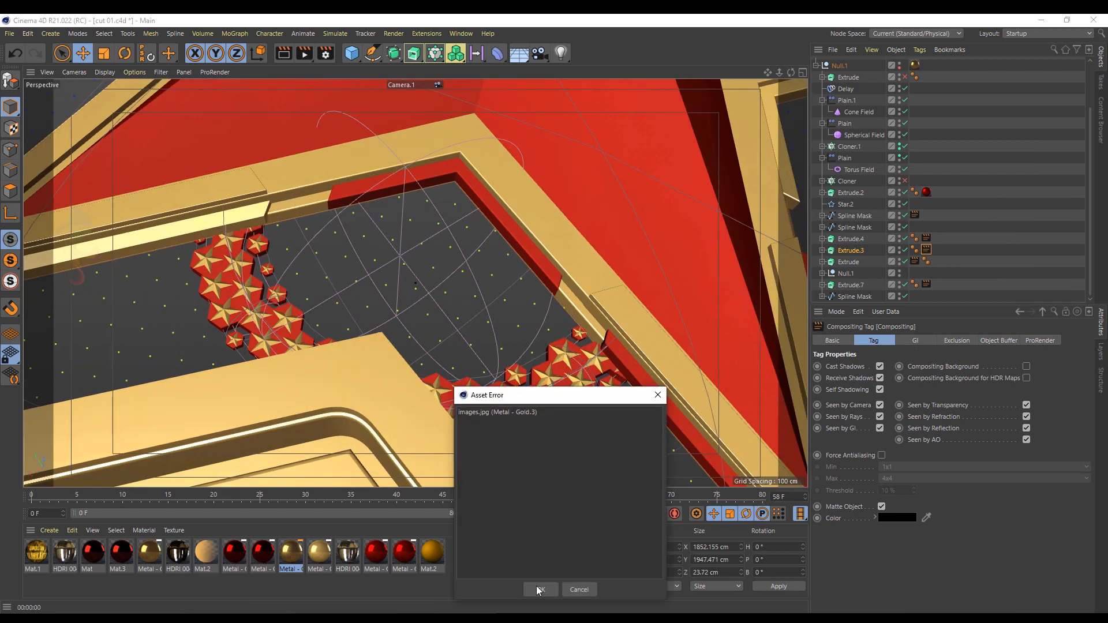
{"action": "left_click", "coordinate": [539, 590]}
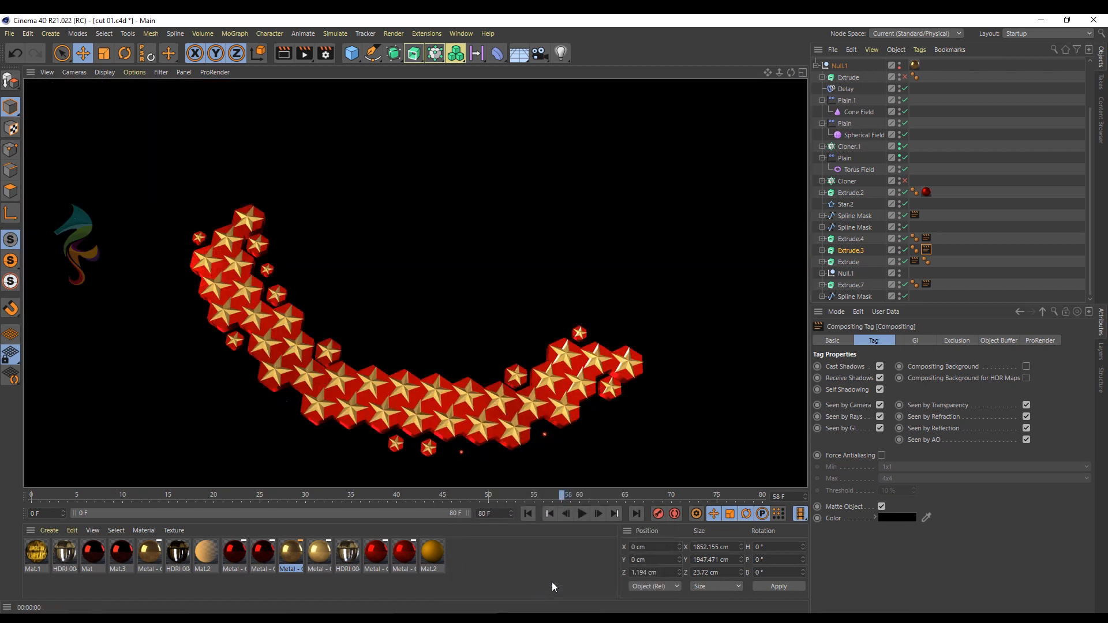
- Examine the matte Compositing tag on Extrude.7 and render the camera view at frame 58
{"action": "left_click", "coordinate": [993, 236]}
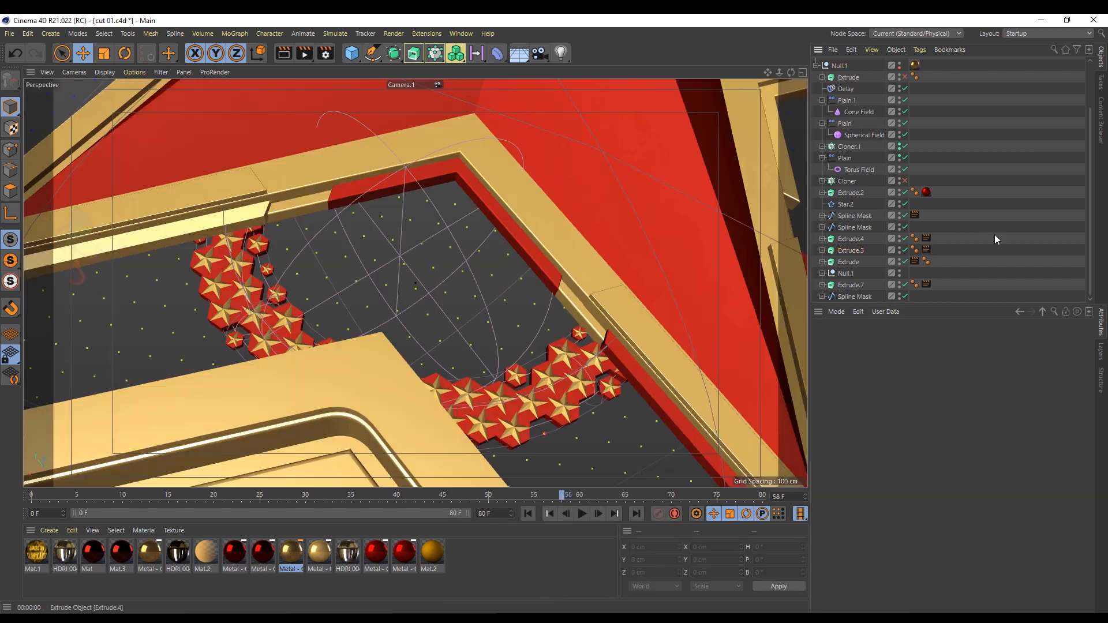
{"action": "left_click", "coordinate": [927, 283]}
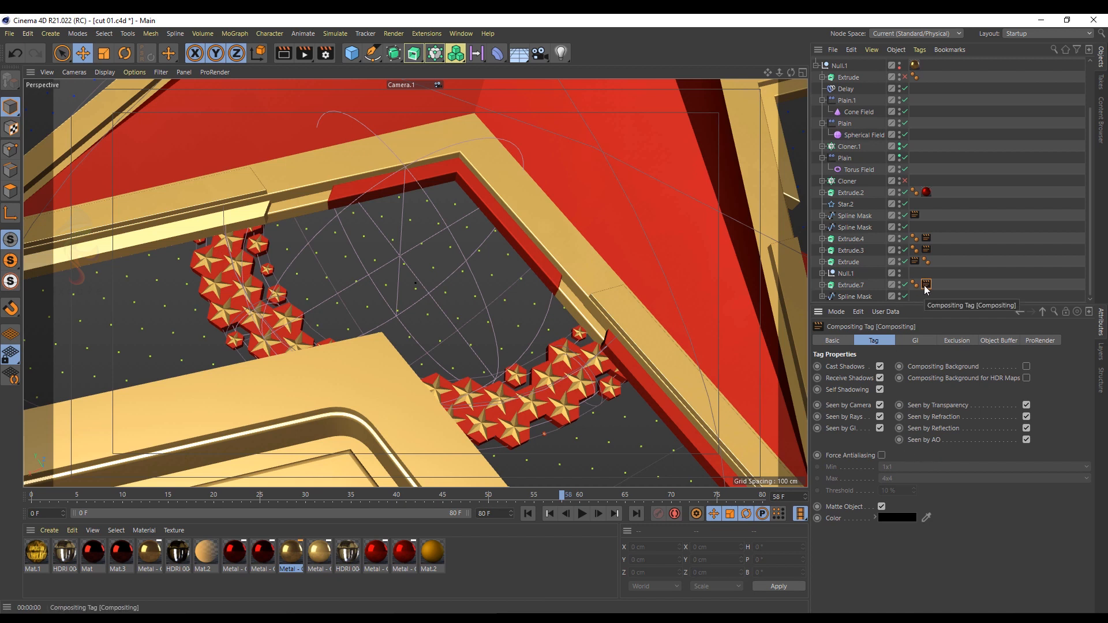
{"action": "key", "text": "ctrl+r"}
{"action": "left_click", "coordinate": [904, 380]}
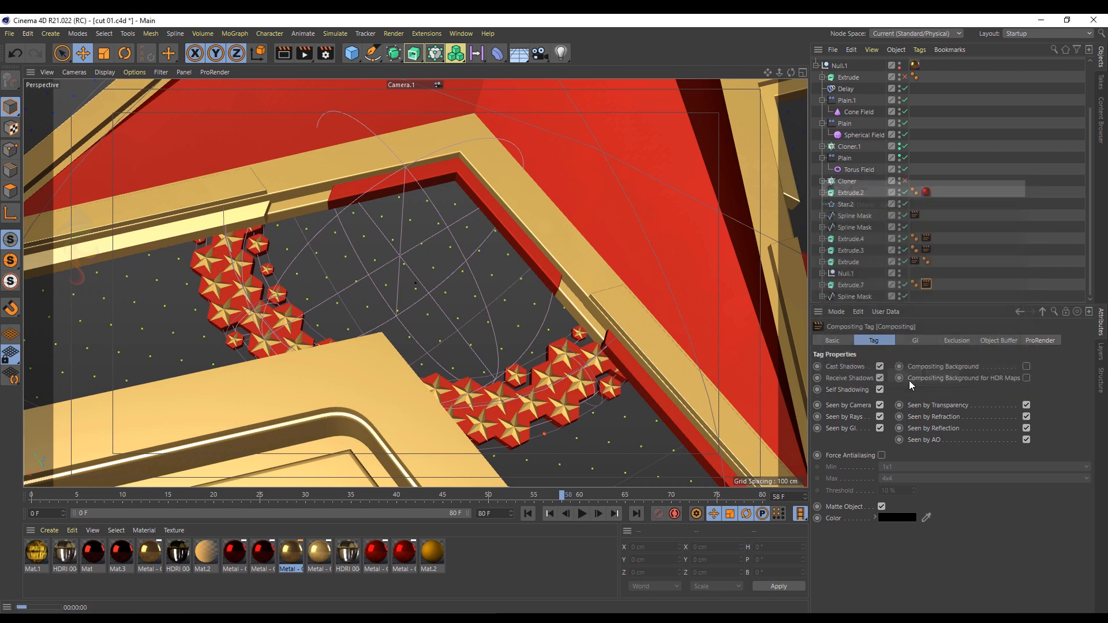
{"action": "left_click", "coordinate": [970, 154]}
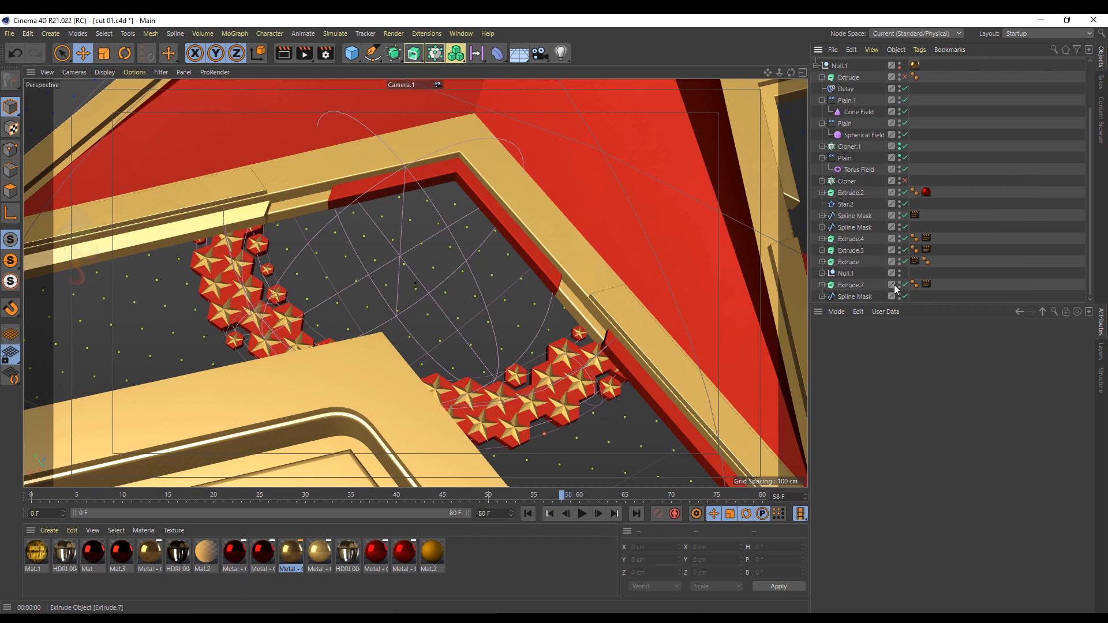
{"action": "left_click", "coordinate": [899, 227]}
{"action": "key", "text": "ctrl+r"}
{"action": "left_click", "coordinate": [884, 320]}
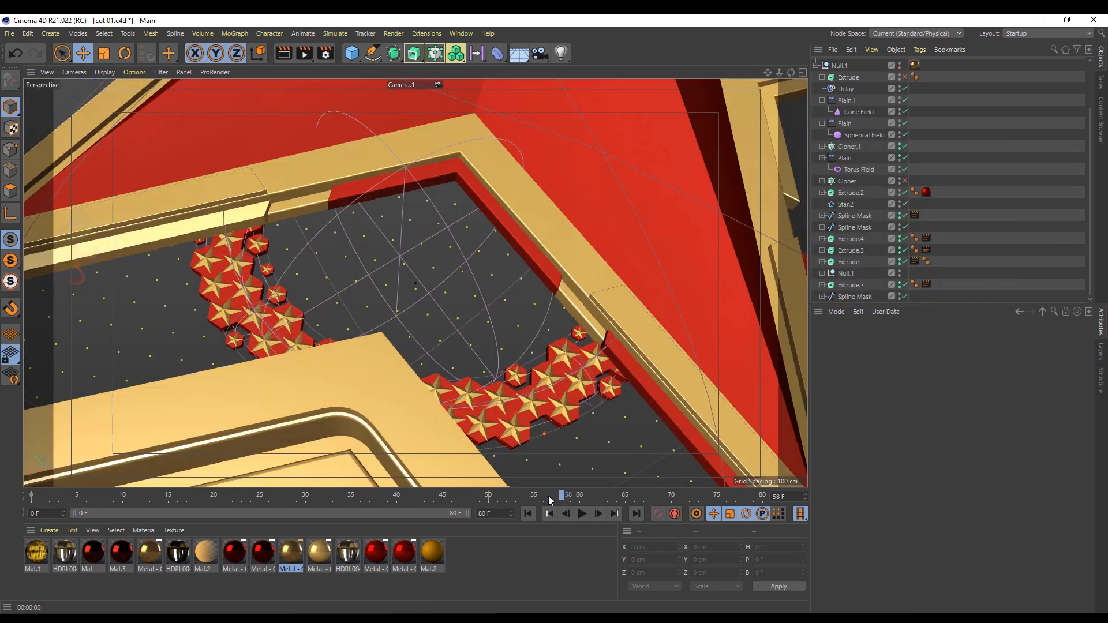
- Render the camera view at frame 45 to check the isolated star tiles, accepting the missing-texture dialog
{"action": "left_click_drag", "start_coordinate": [547, 497], "coordinate": [445, 495]}
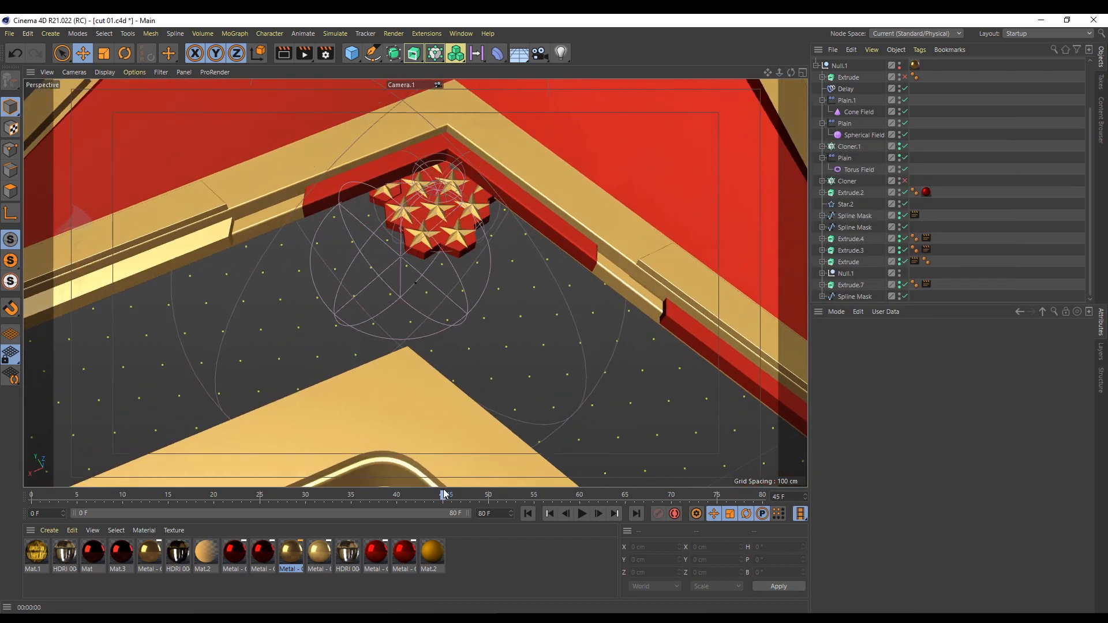
{"action": "key", "text": "ctrl+r"}
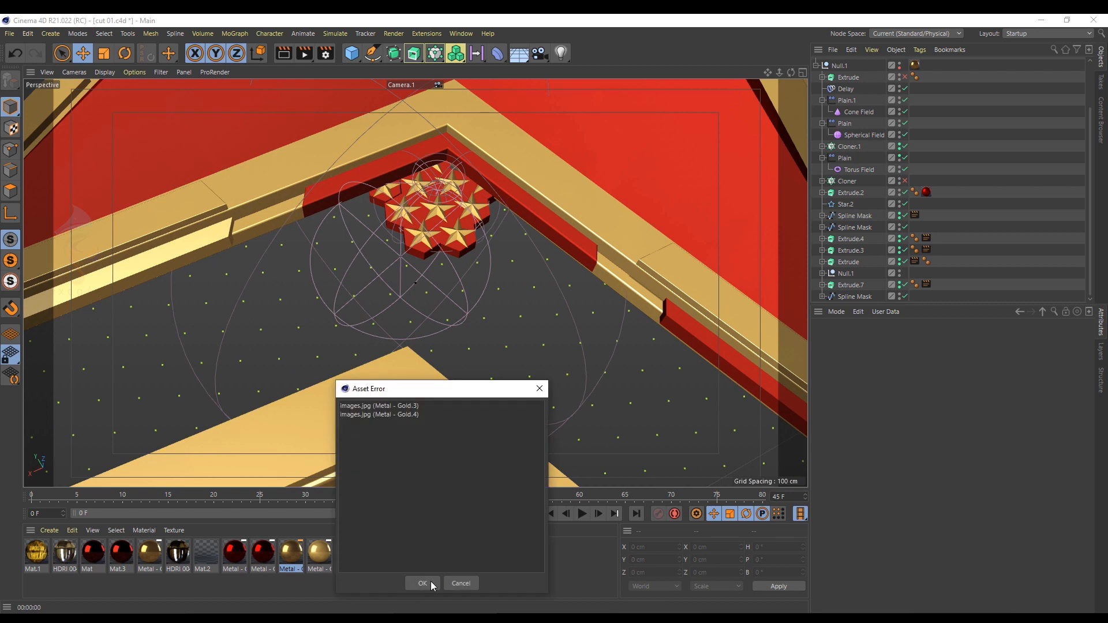
{"action": "left_click", "coordinate": [422, 582]}
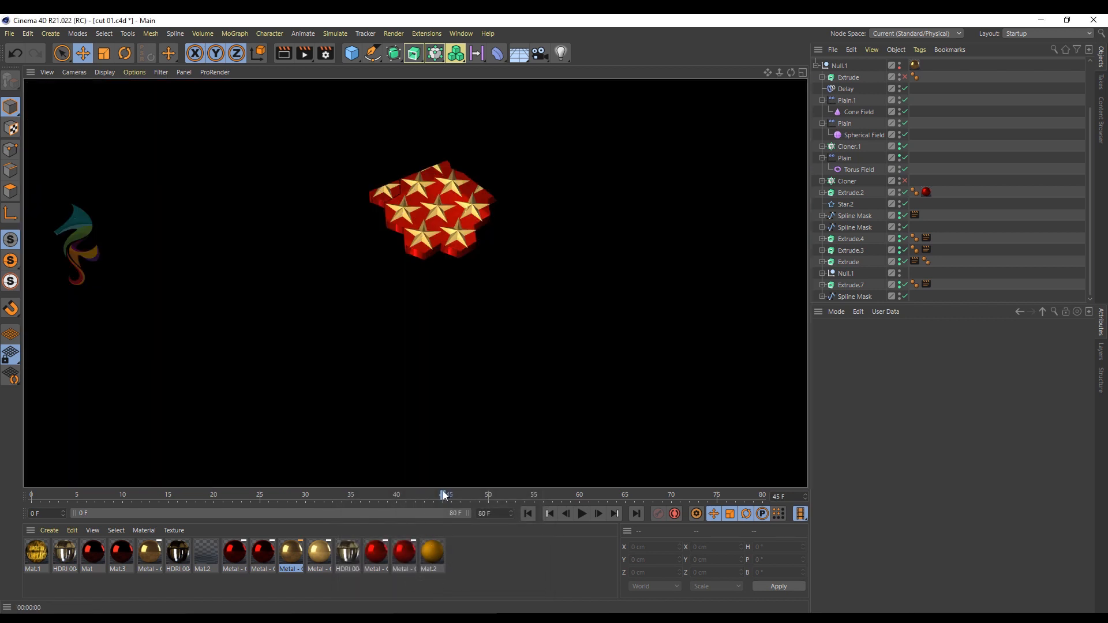
{"action": "left_click_drag", "start_coordinate": [451, 499], "coordinate": [396, 495]}
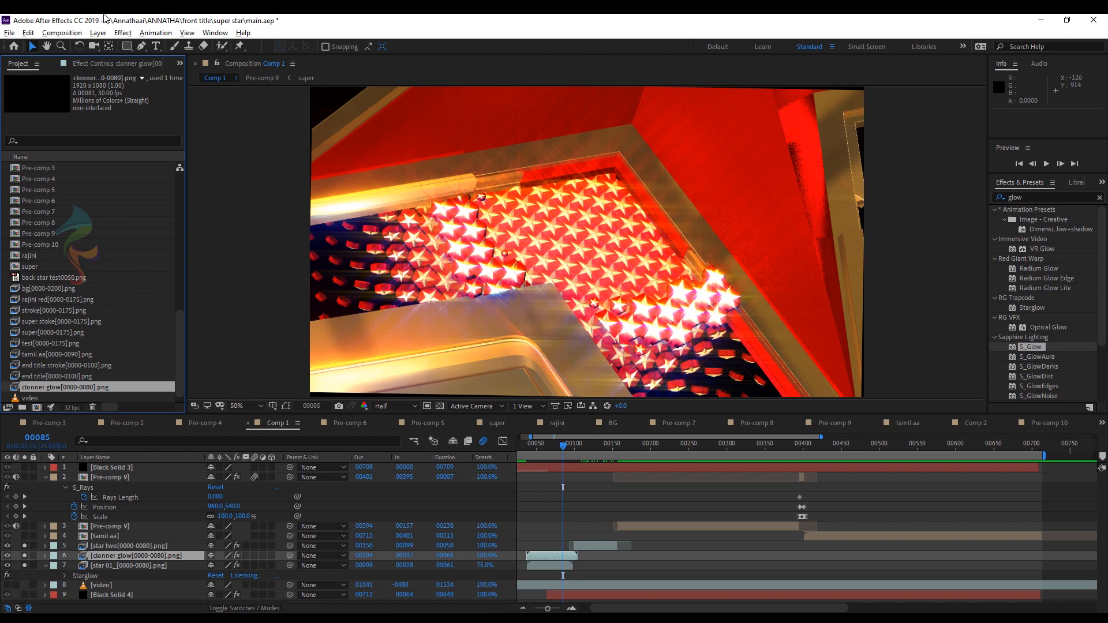
- Switch to After Effects and remove the Starglow effect from the clonner glow layer in Comp 1
{"action": "left_click", "coordinate": [82, 64]}
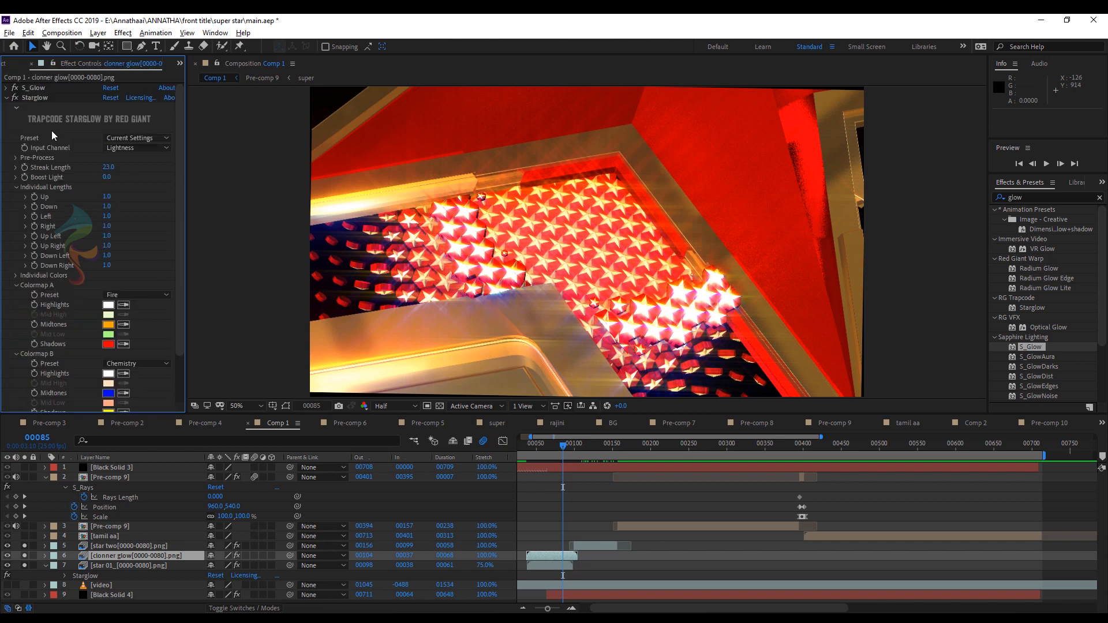
{"action": "left_click", "coordinate": [6, 98]}
{"action": "left_click", "coordinate": [33, 97]}
{"action": "key", "text": "Delete"}
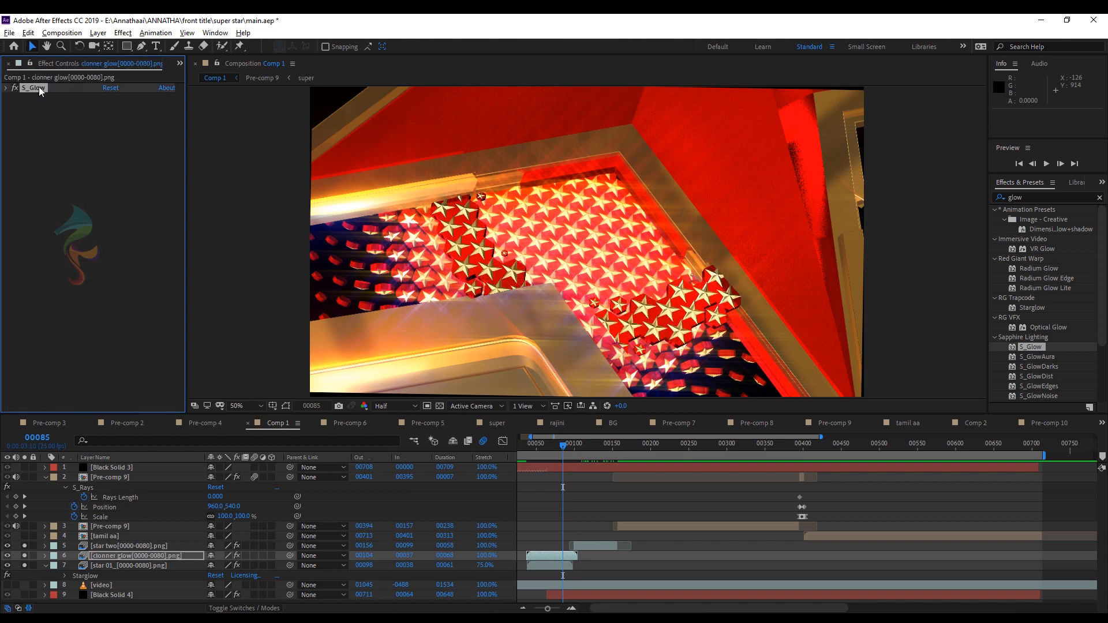
- Duplicate S_Glow on the clonner glow layer and set the copy's threshold to 0, glow width to 121 and brightness to 3.18
{"action": "key", "text": "ctrl+d"}
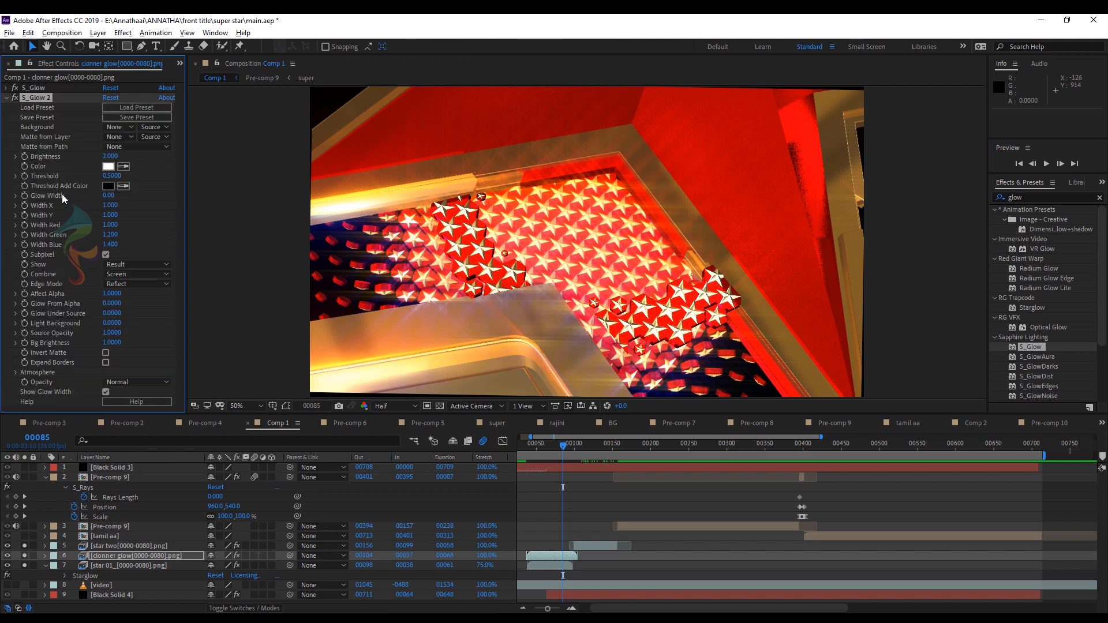
{"action": "left_click_drag", "start_coordinate": [111, 175], "coordinate": [4, 178]}
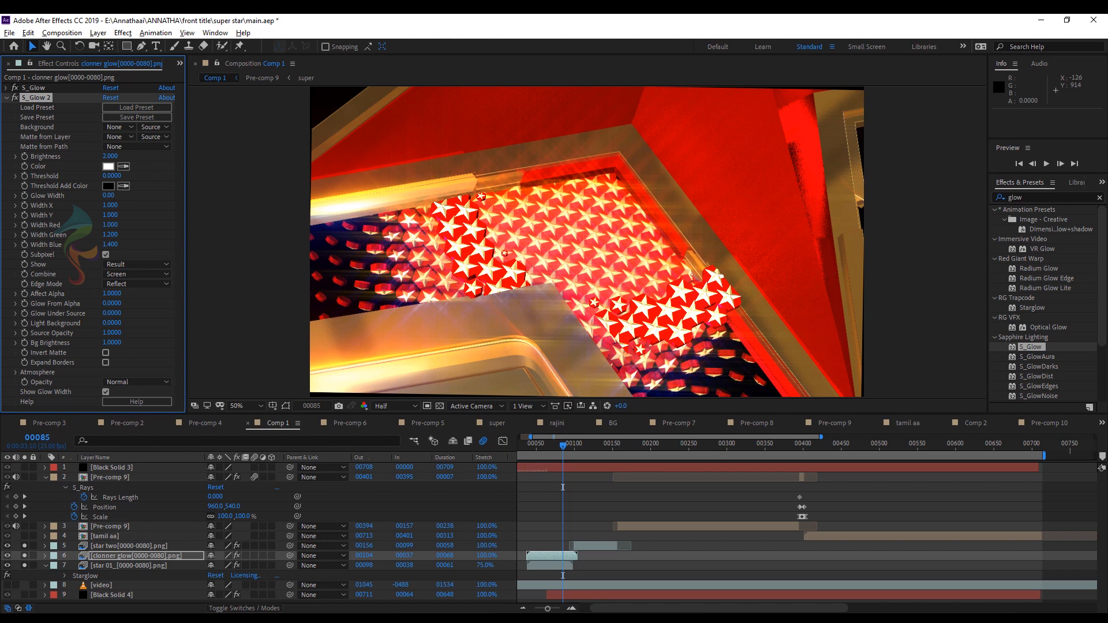
{"action": "left_click_drag", "start_coordinate": [108, 195], "coordinate": [139, 197]}
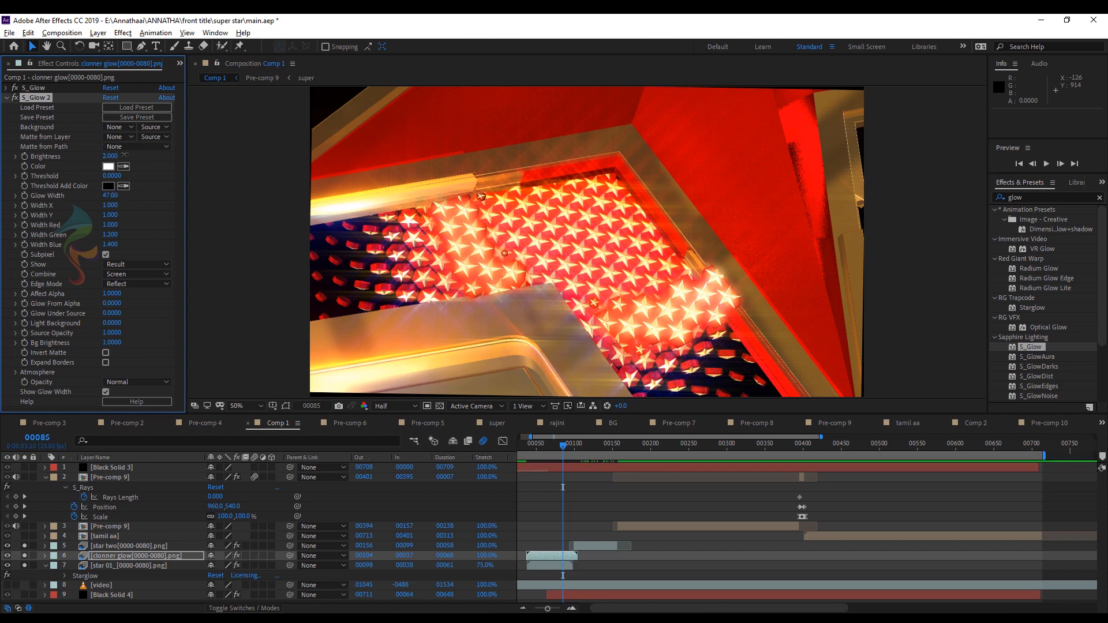
{"action": "left_click_drag", "start_coordinate": [124, 154], "coordinate": [184, 155]}
{"action": "left_click_drag", "start_coordinate": [156, 196], "coordinate": [156, 196]}
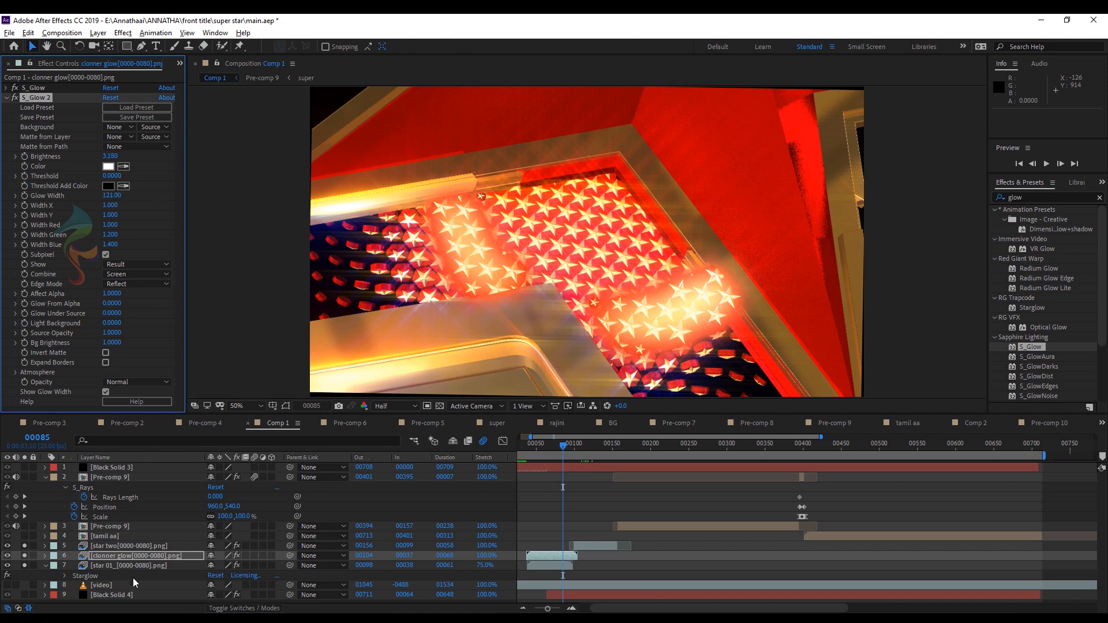
- Play back Comp 1 from frames 85 and 66 to check the clonner glow layer's glow
{"action": "left_click", "coordinate": [141, 555]}
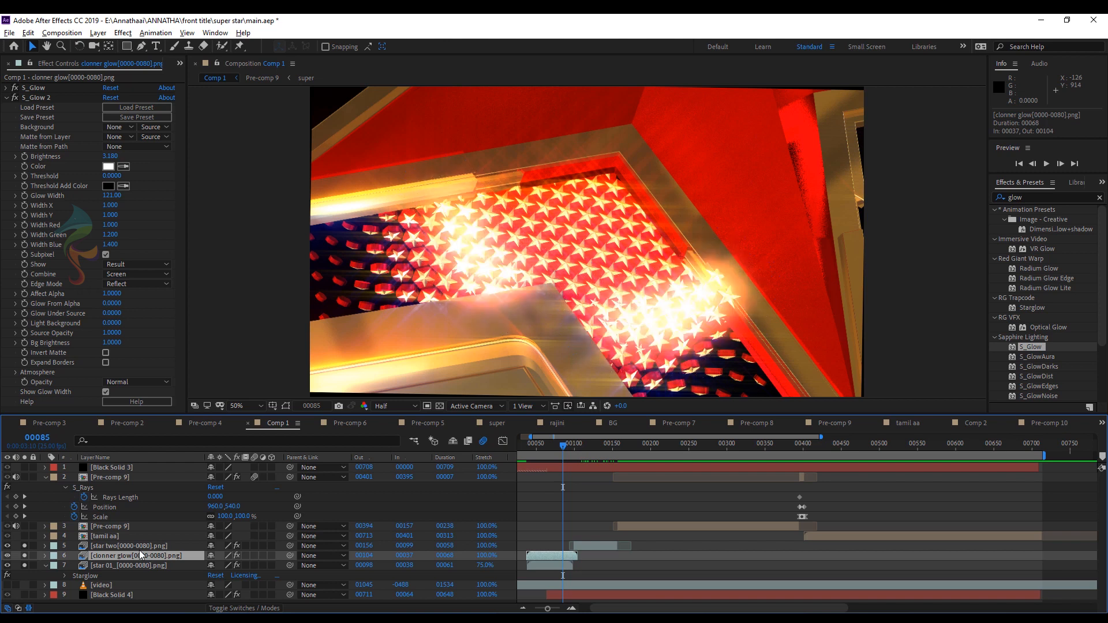
{"action": "key", "text": "space"}
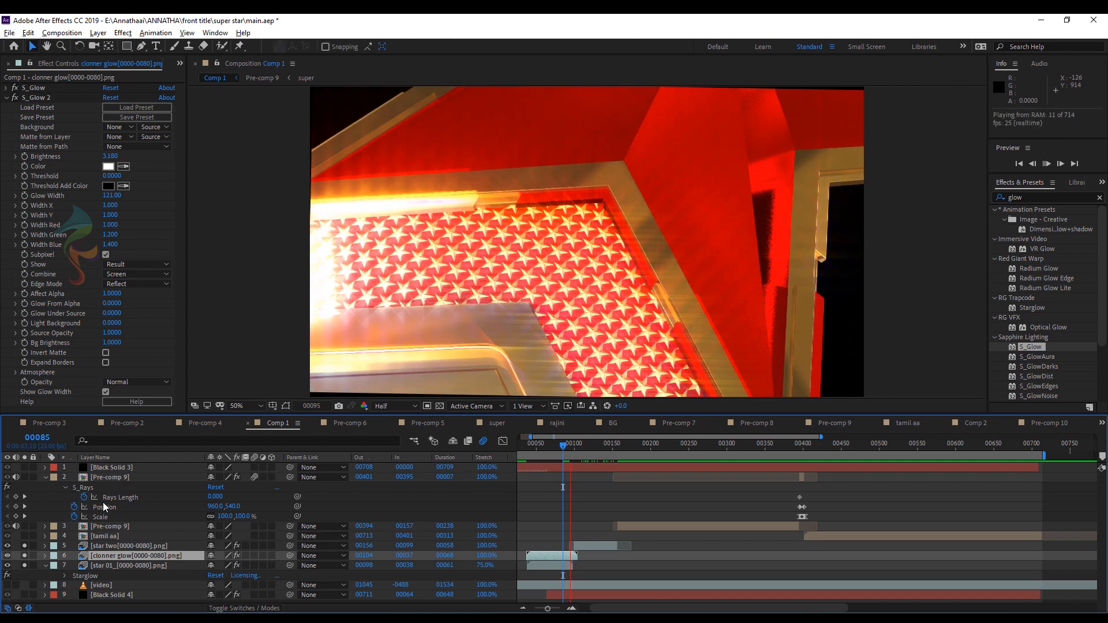
{"action": "left_click_drag", "start_coordinate": [571, 450], "coordinate": [548, 447]}
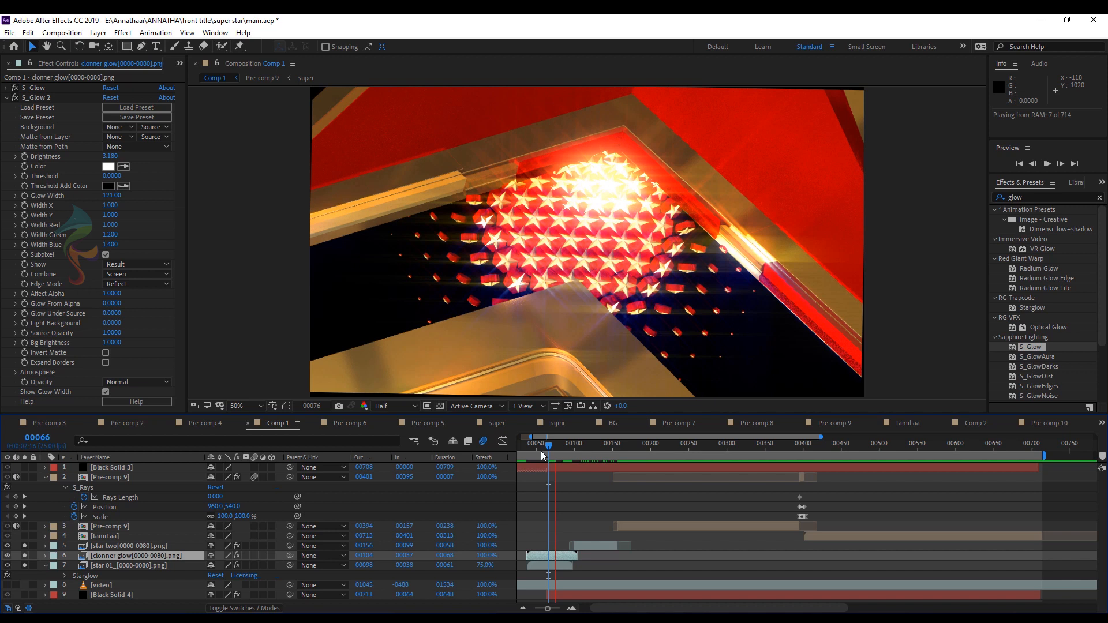
{"action": "key", "text": "space"}
- Try a brightness of 2.09 on S_Glow 2 and a slight shift of the clonner glow layer, and undo both
{"action": "left_click_drag", "start_coordinate": [110, 157], "coordinate": [56, 157]}
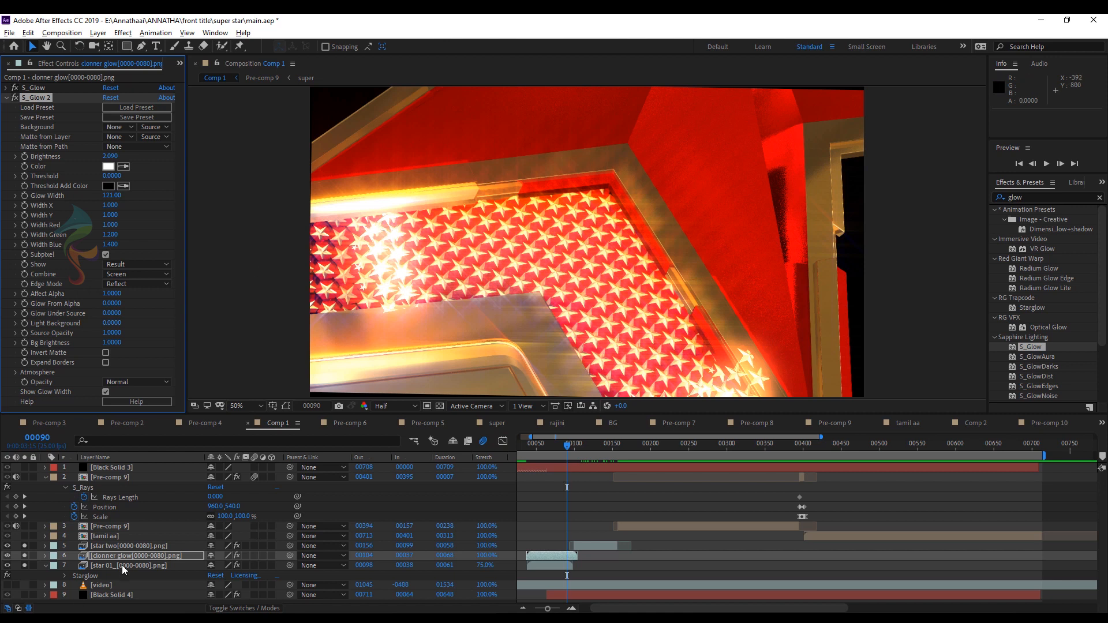
{"action": "left_click_drag", "start_coordinate": [408, 296], "coordinate": [409, 290]}
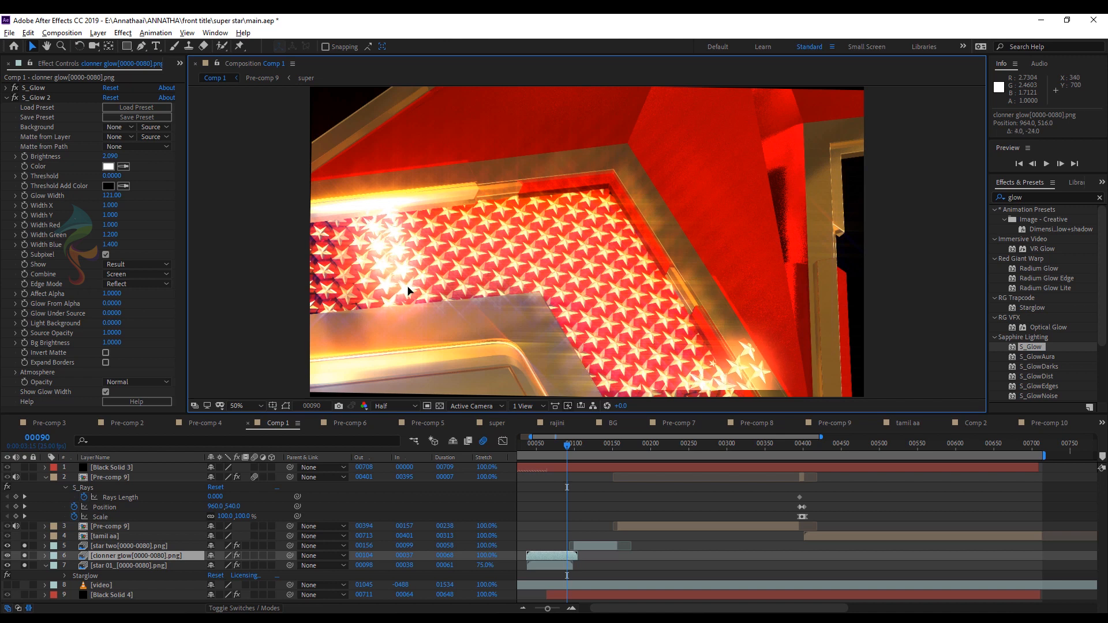
{"action": "key", "text": "ctrl+z"}
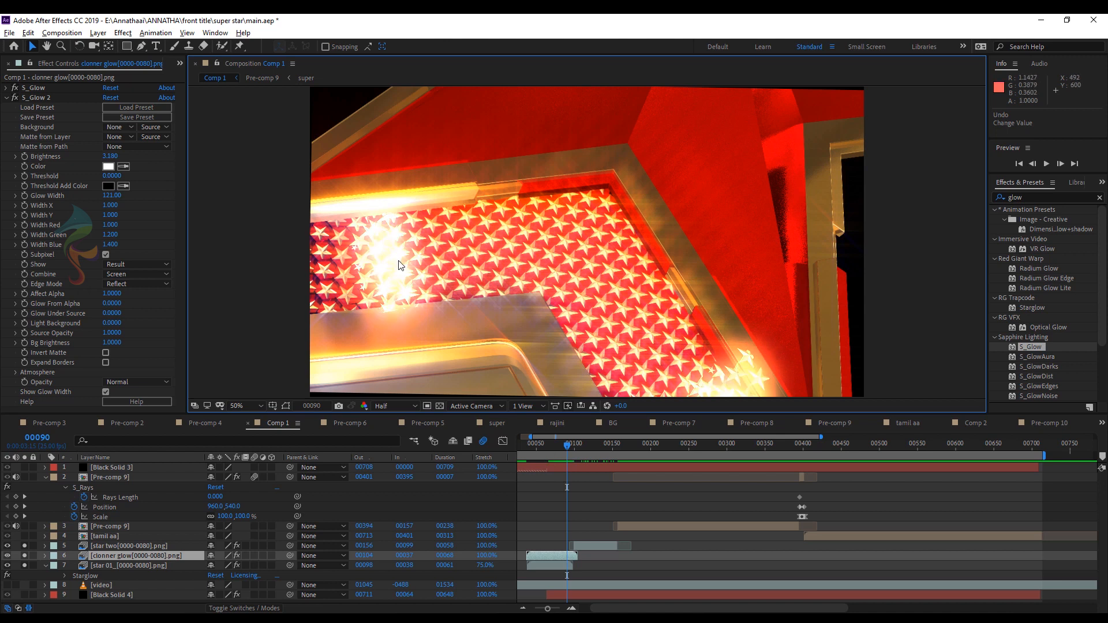
- Play back Comp 1 from frames 68 and 54 and scrub onward to review the glowing tiles
{"action": "left_click", "coordinate": [549, 447]}
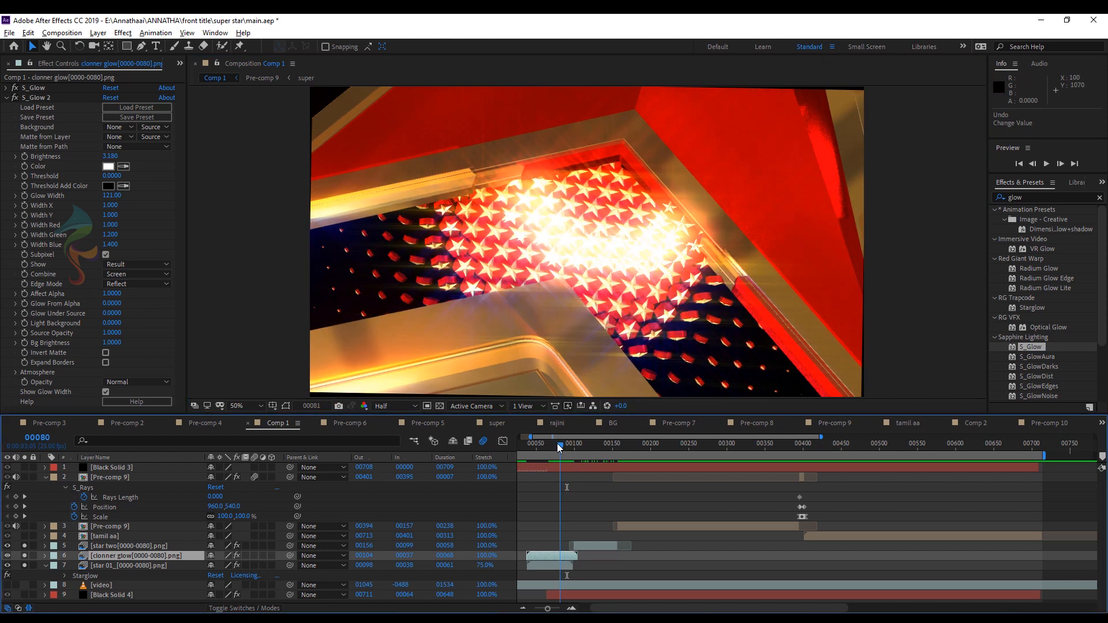
{"action": "key", "text": "space"}
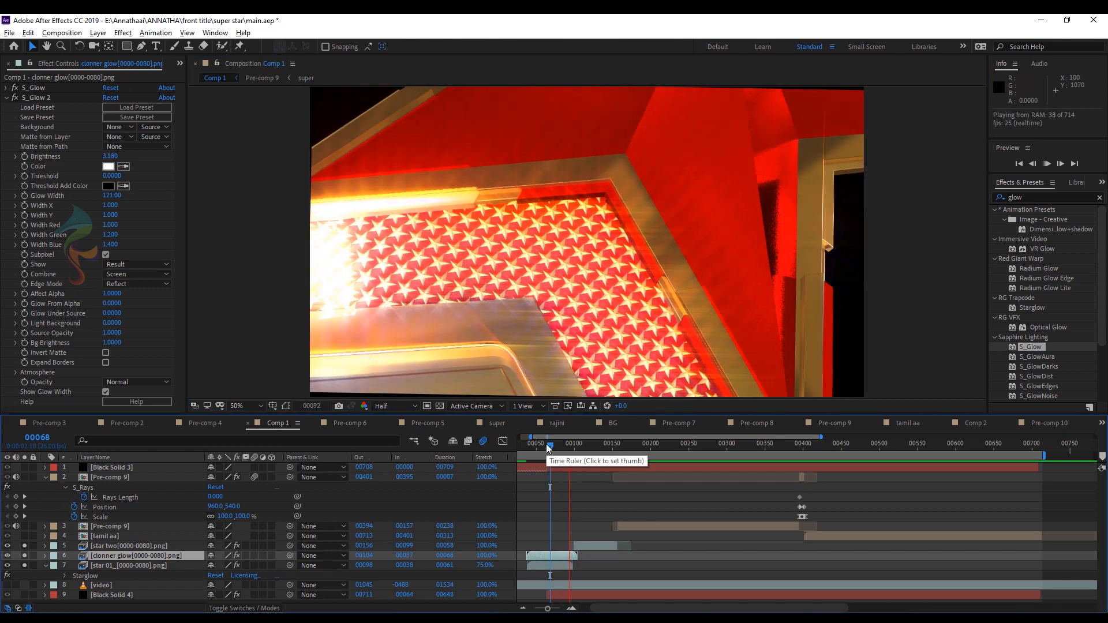
{"action": "left_click", "coordinate": [539, 447]}
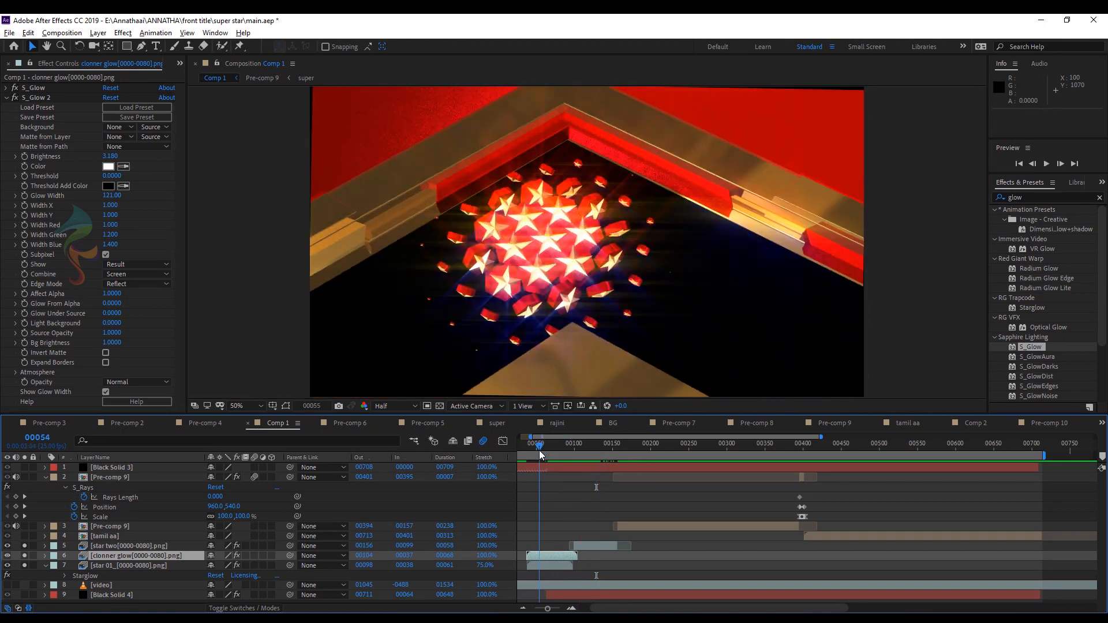
{"action": "key", "text": "space"}
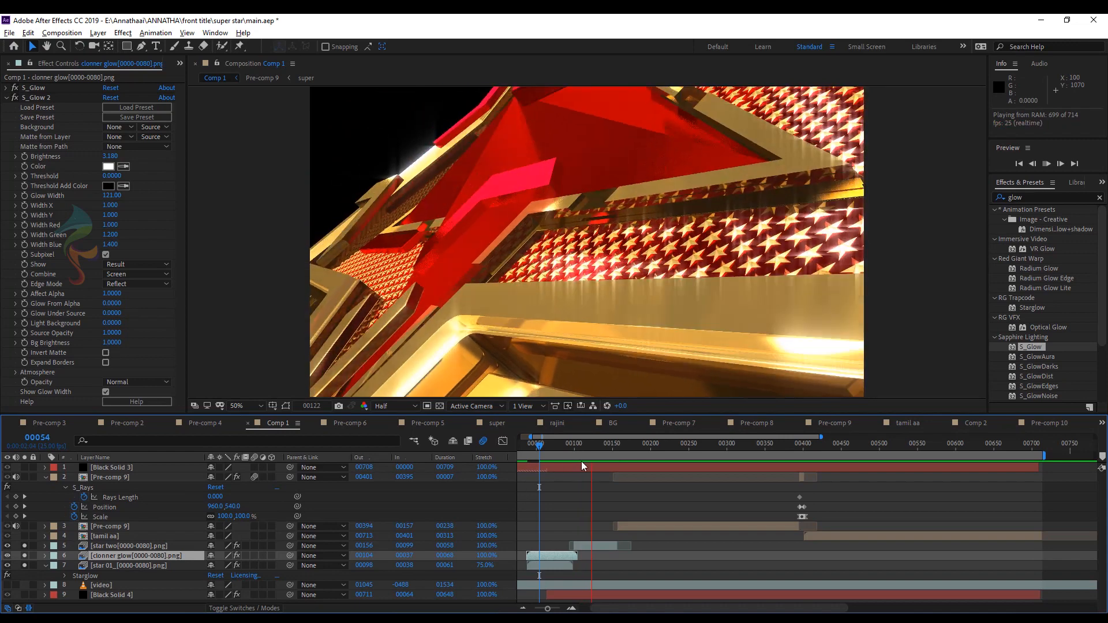
{"action": "left_click", "coordinate": [563, 456]}
{"action": "left_click_drag", "start_coordinate": [564, 456], "coordinate": [611, 456]}
{"action": "left_click_drag", "start_coordinate": [610, 453], "coordinate": [614, 454]}
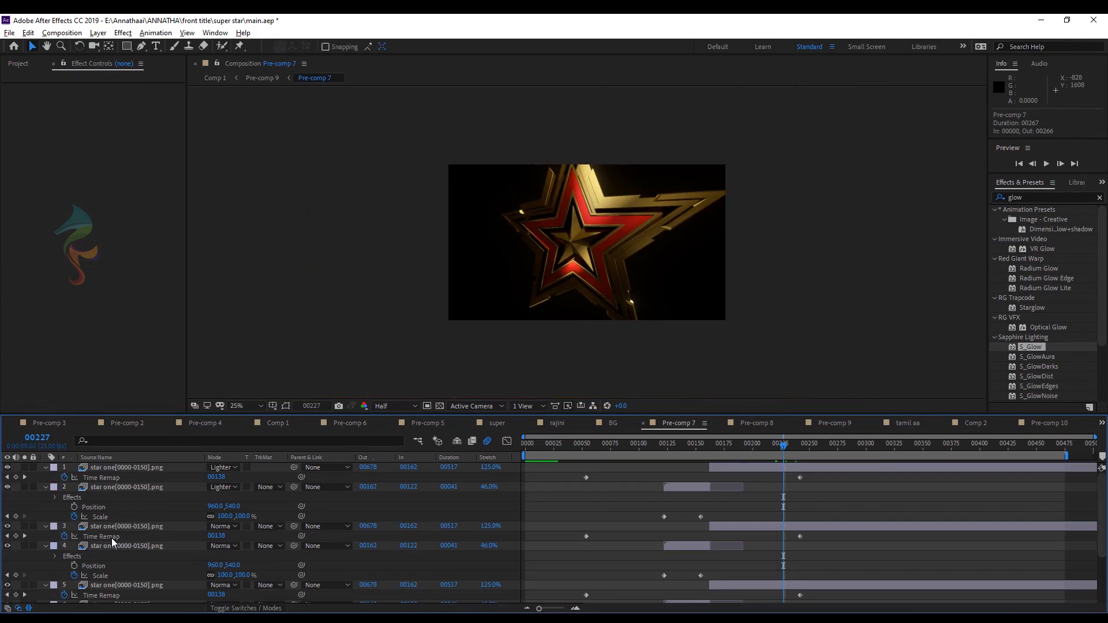
- Collapse the expanded properties of all layers in Pre-comp 7
{"action": "key", "text": "ctrl+a"}
{"action": "left_click", "coordinate": [46, 488]}
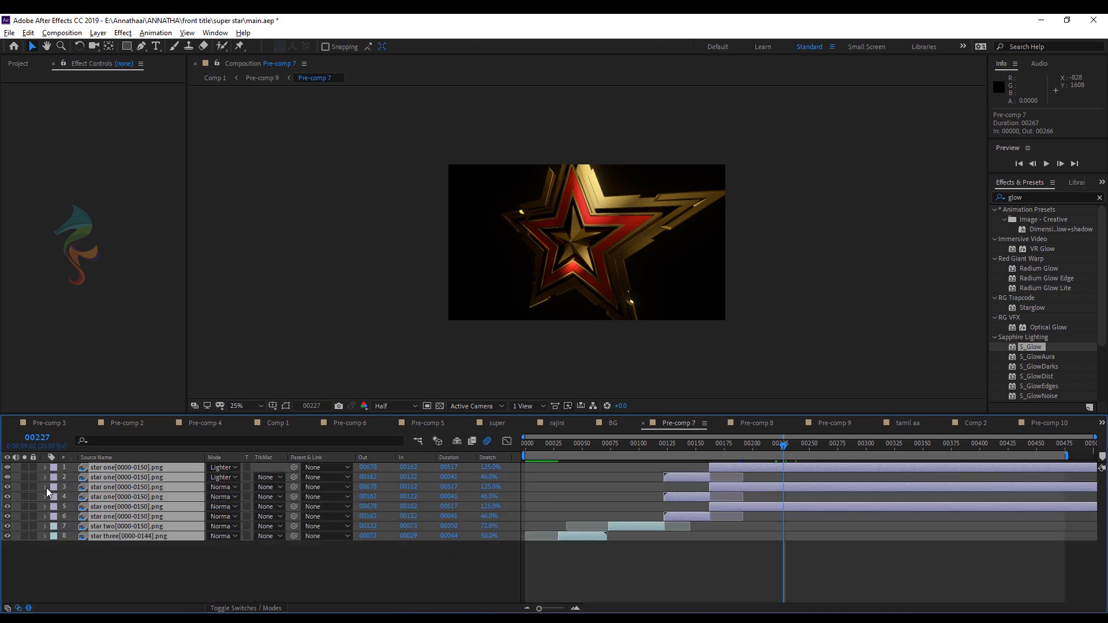
{"action": "left_click", "coordinate": [124, 576]}
- Inspect the effects on the first and third star one layers, and solo the third
{"action": "left_click", "coordinate": [753, 469]}
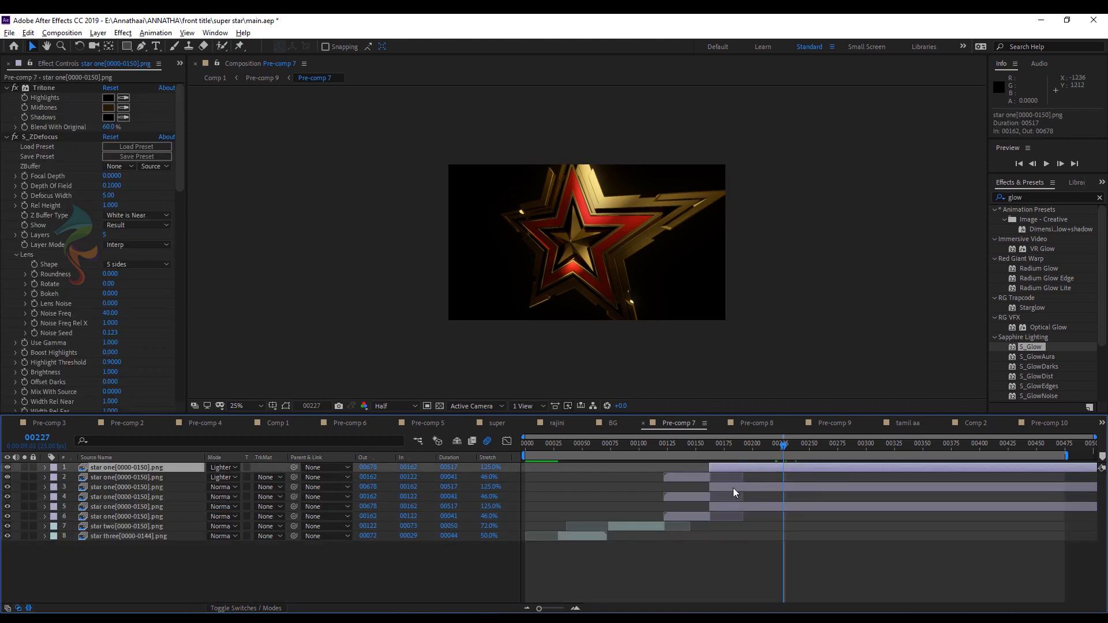
{"action": "left_click", "coordinate": [744, 493]}
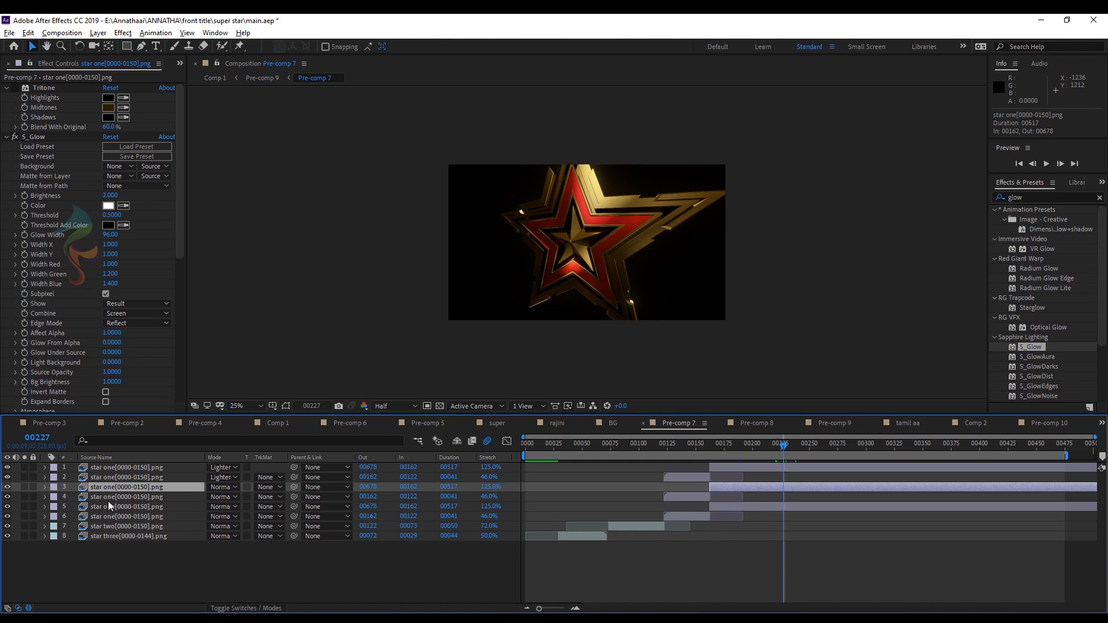
{"action": "left_click", "coordinate": [25, 487]}
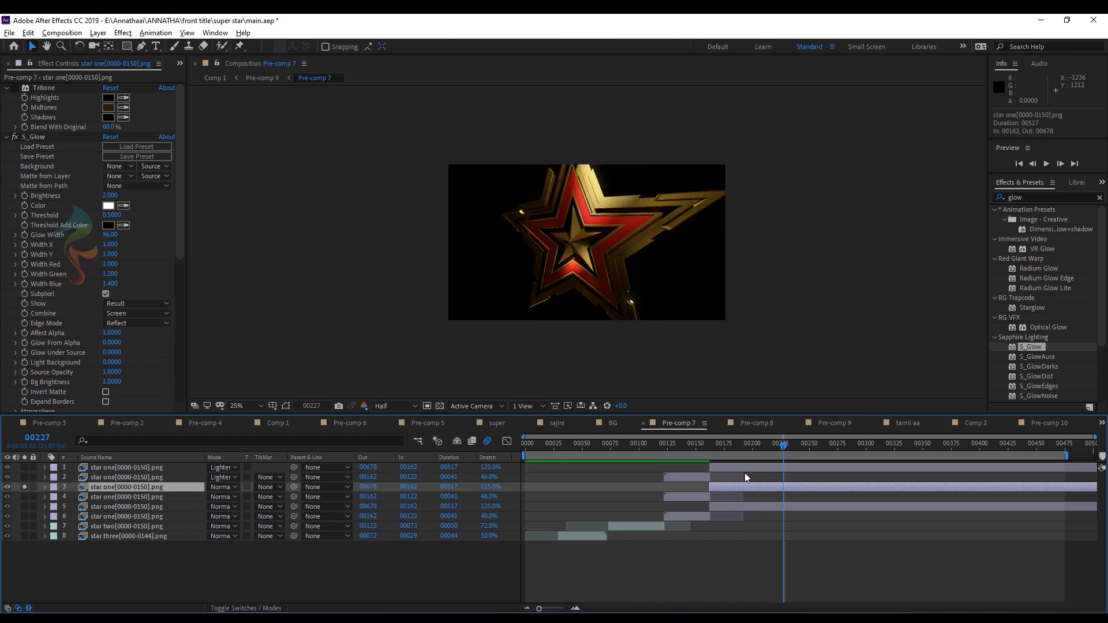
- Bring the three long star one layers starting at frame 162 together at the top of the layer stack
{"action": "left_click", "coordinate": [742, 493]}
{"action": "left_click", "coordinate": [738, 509]}
{"action": "left_click", "coordinate": [745, 490], "text": "ctrl"}
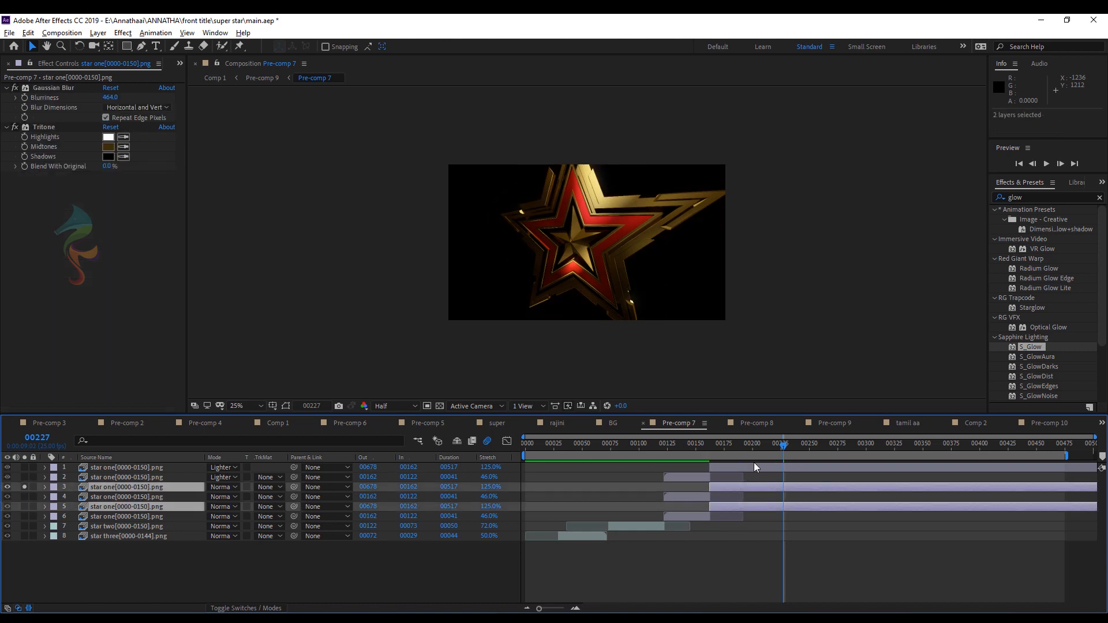
{"action": "left_click", "coordinate": [758, 469], "text": "ctrl"}
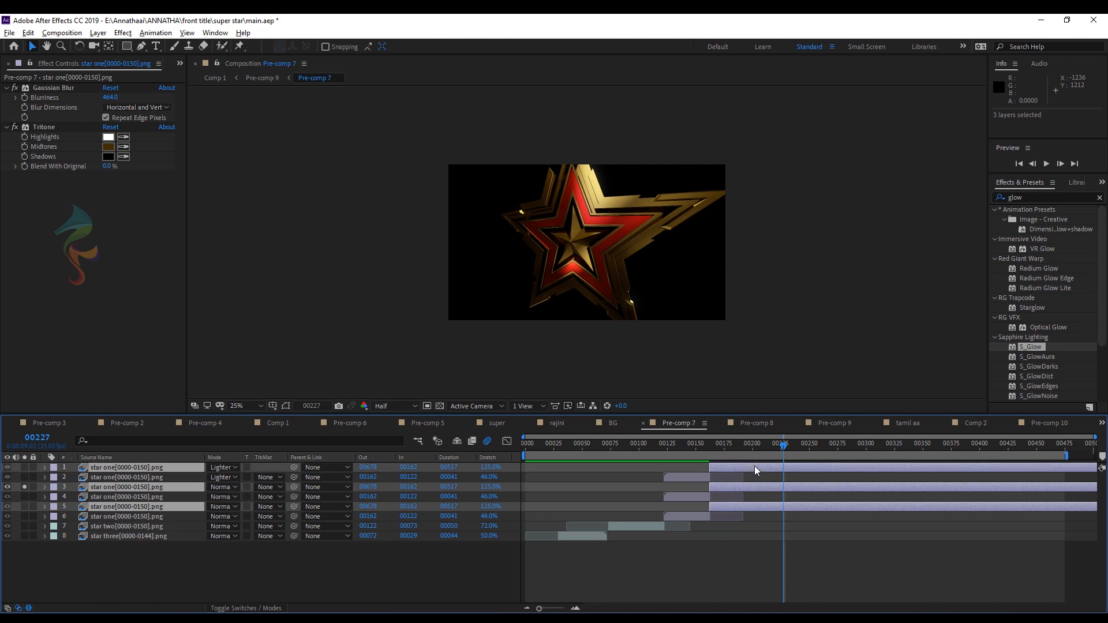
{"action": "key", "text": "ctrl+shift+]"}
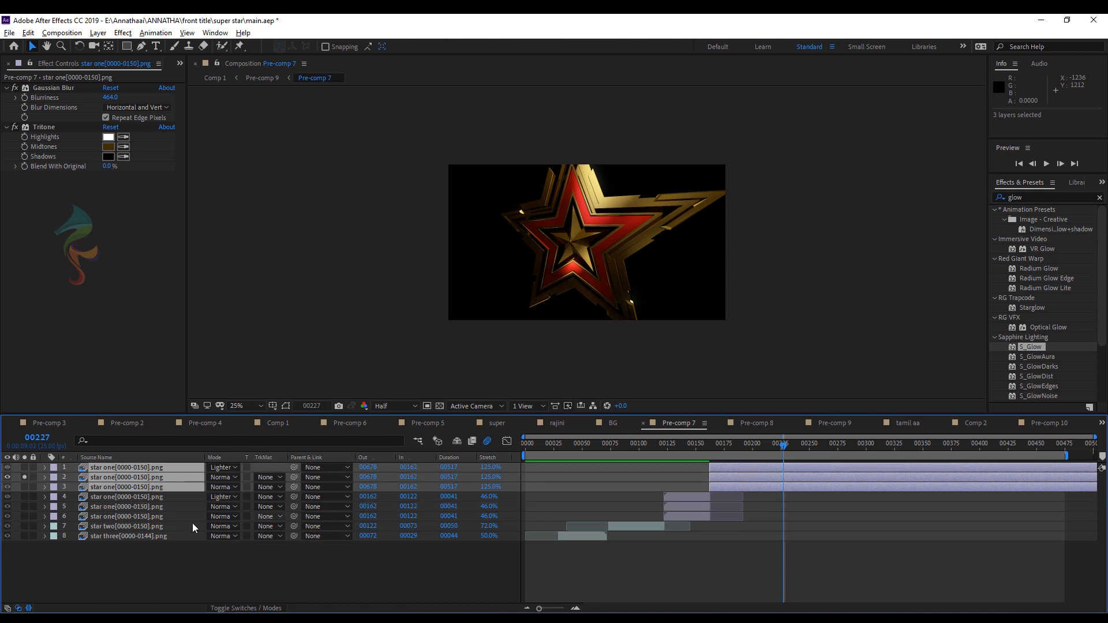
{"action": "key", "text": "F2"}
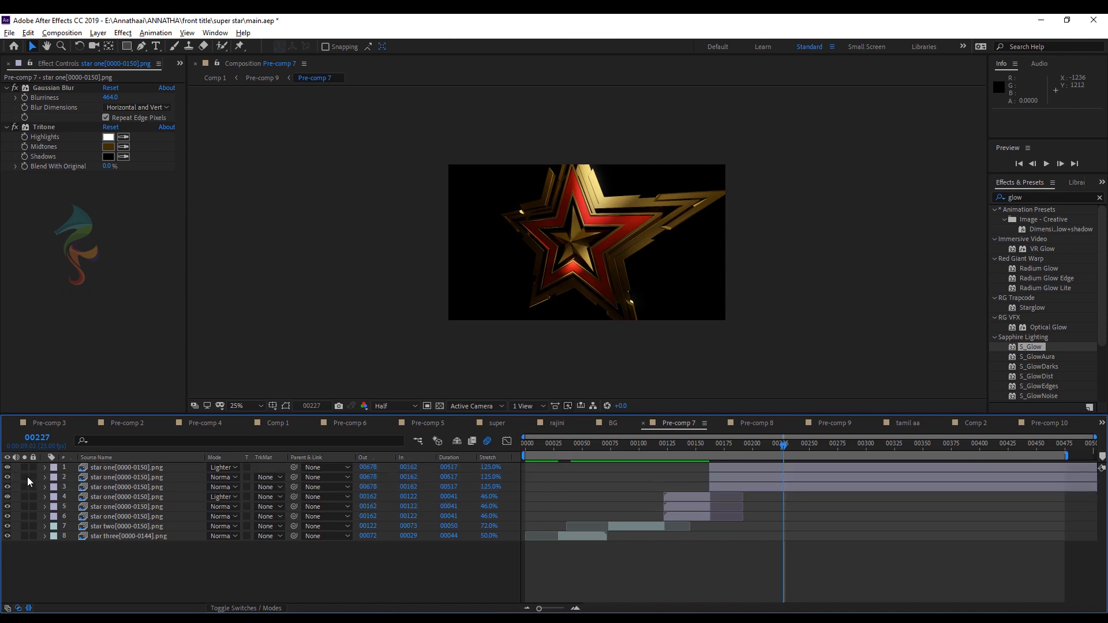
- Solo the star one layer carrying Gaussian Blur and Tritone to view it on its own
{"action": "left_click", "coordinate": [24, 487]}
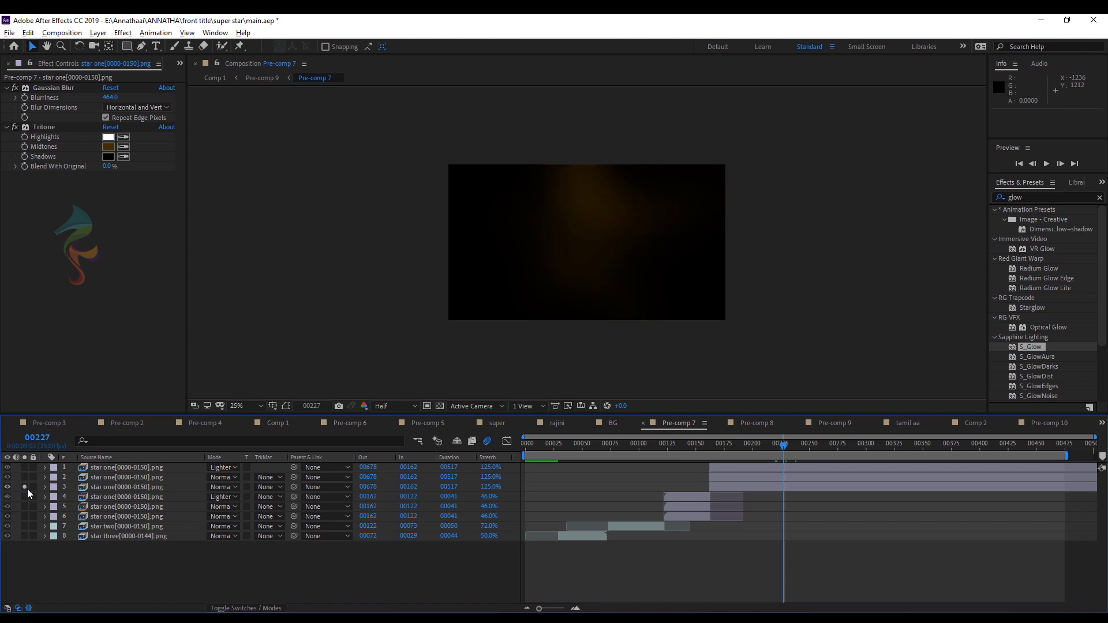
- Examine the third star one layer on its own with its Gaussian Blur and Tritone effects
{"action": "left_click", "coordinate": [115, 487]}
{"action": "left_click", "coordinate": [18, 88]}
{"action": "left_click", "coordinate": [18, 88]}
{"action": "left_click", "coordinate": [15, 127]}
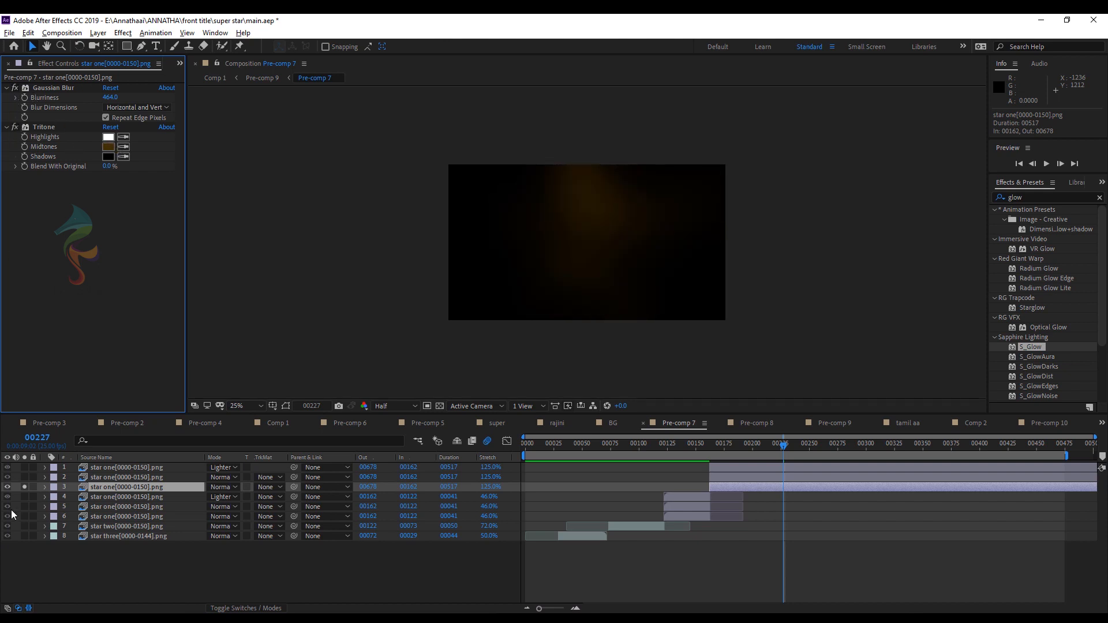
{"action": "left_click", "coordinate": [24, 478]}
{"action": "left_click", "coordinate": [24, 486]}
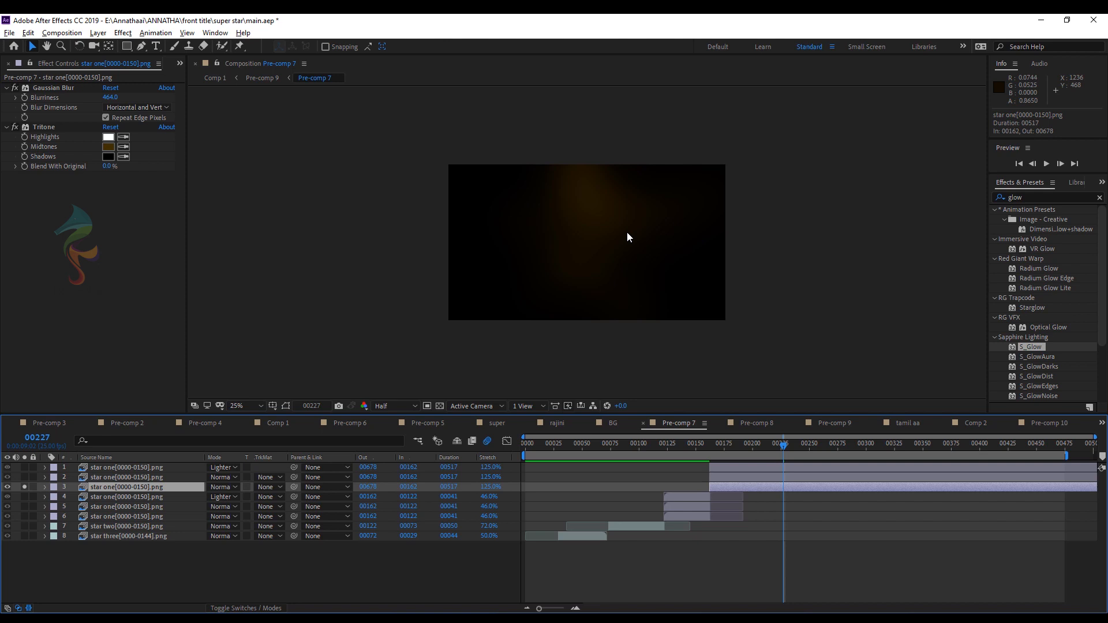
- Solo the second star one layer together with the third, and collapse its S_Glow and Curves effects
{"action": "left_click", "coordinate": [24, 487]}
{"action": "left_click", "coordinate": [24, 478]}
{"action": "left_click", "coordinate": [107, 477]}
{"action": "left_click", "coordinate": [6, 137]}
{"action": "left_click", "coordinate": [6, 147]}
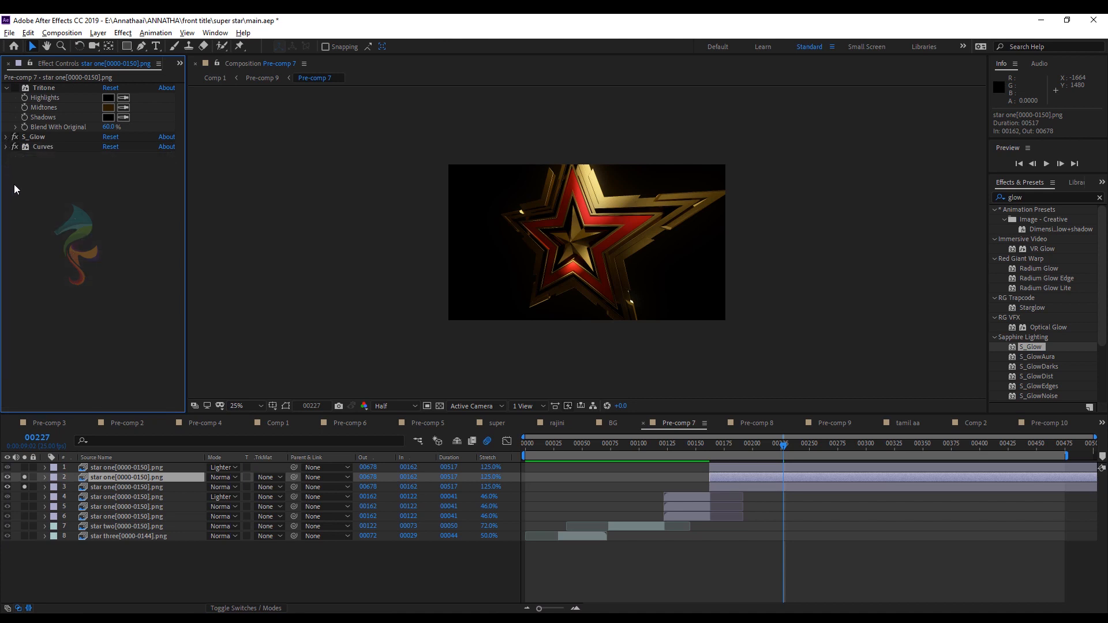
- Compare the second star one layer with its S_Glow and Curves effects switched off and on
{"action": "left_click", "coordinate": [15, 137]}
{"action": "left_click", "coordinate": [14, 138]}
{"action": "left_click", "coordinate": [15, 147]}
{"action": "left_click", "coordinate": [14, 138]}
{"action": "left_click", "coordinate": [14, 137]}
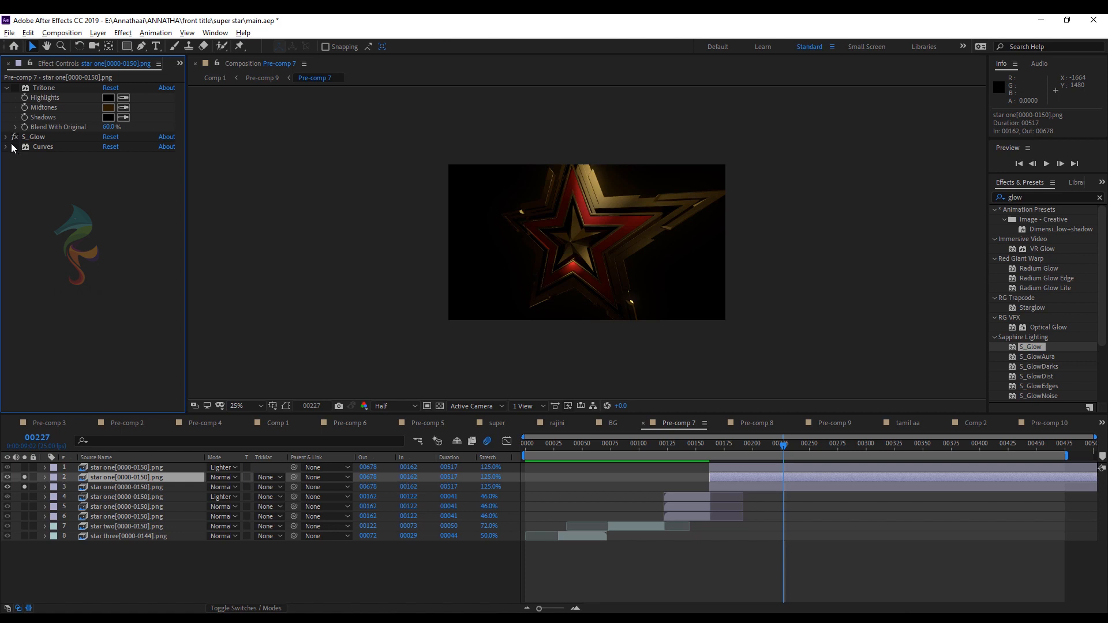
- Try a different S_Glow threshold on the second star one layer, undo it, and compare the glow off and on
{"action": "left_click", "coordinate": [6, 138]}
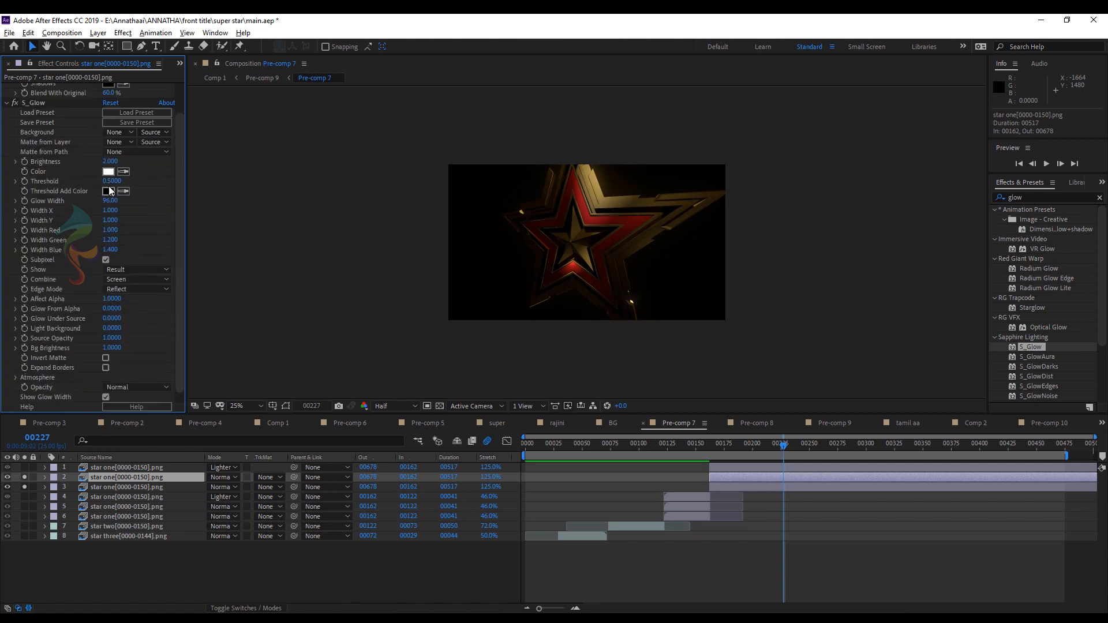
{"action": "left_click_drag", "start_coordinate": [112, 182], "coordinate": [114, 182]}
{"action": "key", "text": "ctrl+z"}
{"action": "left_click", "coordinate": [14, 103]}
{"action": "left_click", "coordinate": [14, 103]}
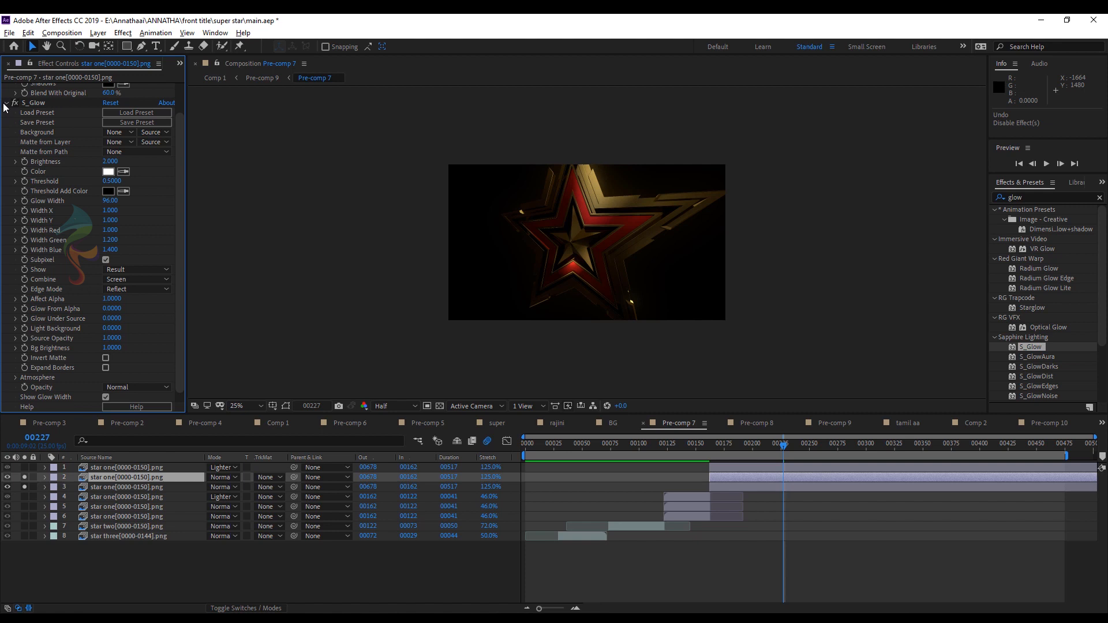
- Collapse S_Glow and compare the second star one layer with its Curves effect off and on
{"action": "left_click", "coordinate": [5, 103]}
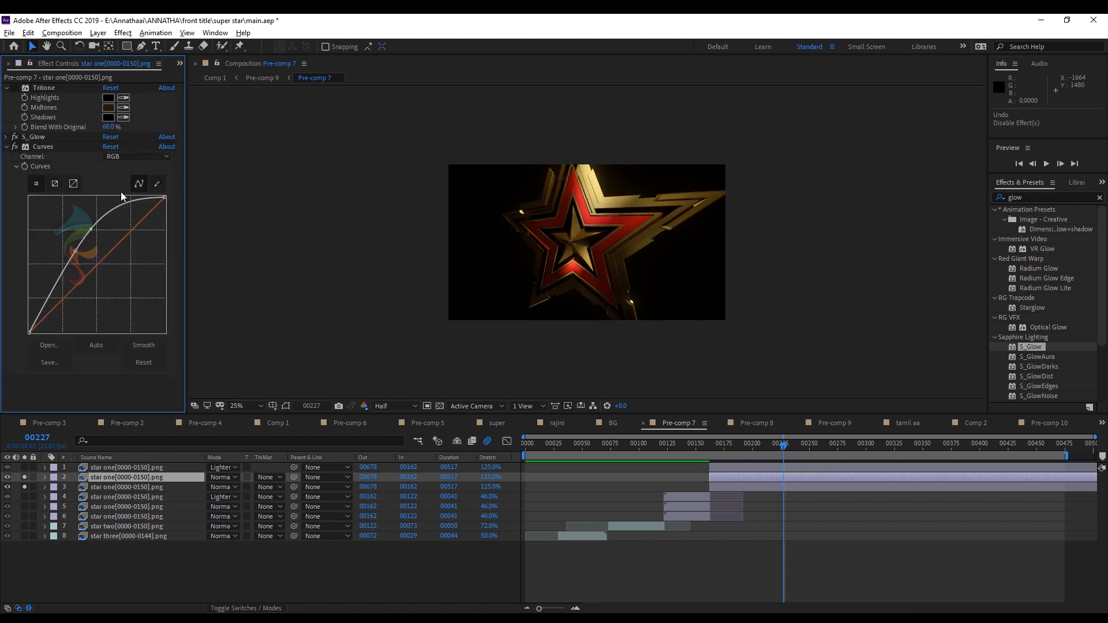
{"action": "left_click", "coordinate": [14, 146]}
{"action": "left_click", "coordinate": [14, 147]}
- Solo the first star one layer as well, and collapse its S_ZDefocus and S_Glow effects
{"action": "left_click", "coordinate": [25, 468]}
{"action": "left_click", "coordinate": [81, 468]}
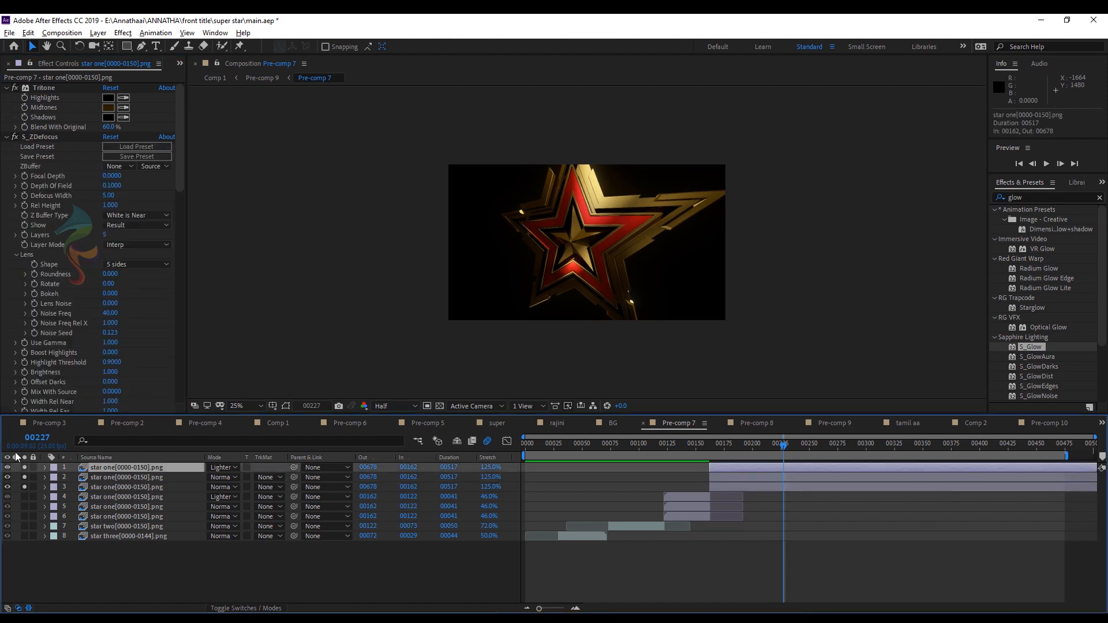
{"action": "left_click", "coordinate": [6, 138]}
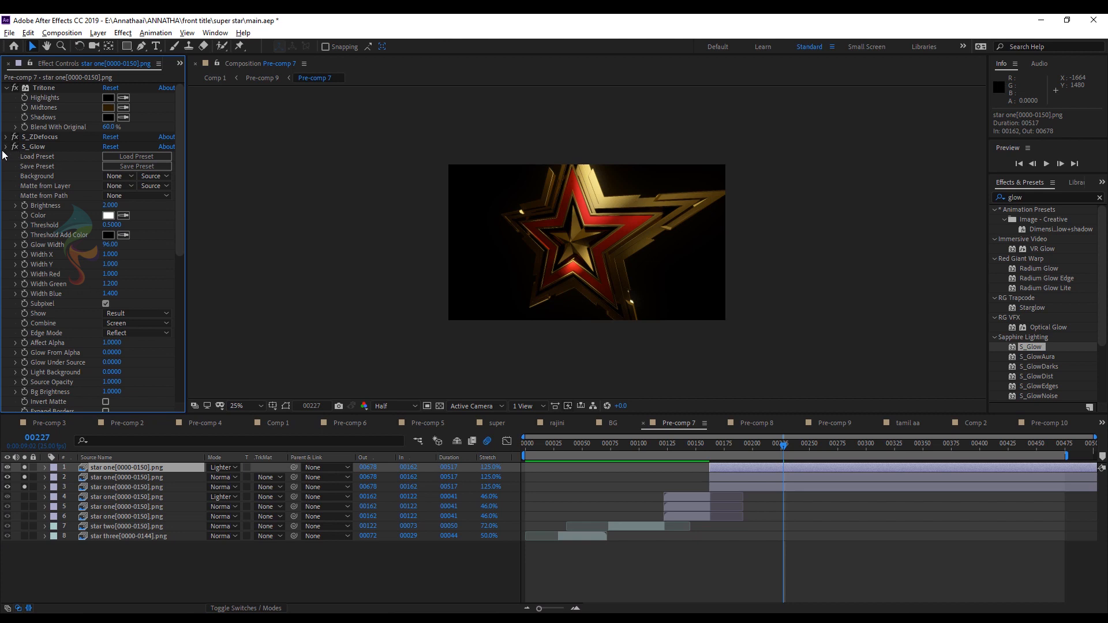
{"action": "left_click", "coordinate": [6, 147]}
{"action": "mouse_move", "coordinate": [15, 137]}
{"action": "left_mouse_down"}
{"action": "mouse_move", "coordinate": [14, 165]}
{"action": "mouse_move", "coordinate": [15, 137]}
{"action": "left_mouse_up"}
{"action": "left_click", "coordinate": [115, 471]}
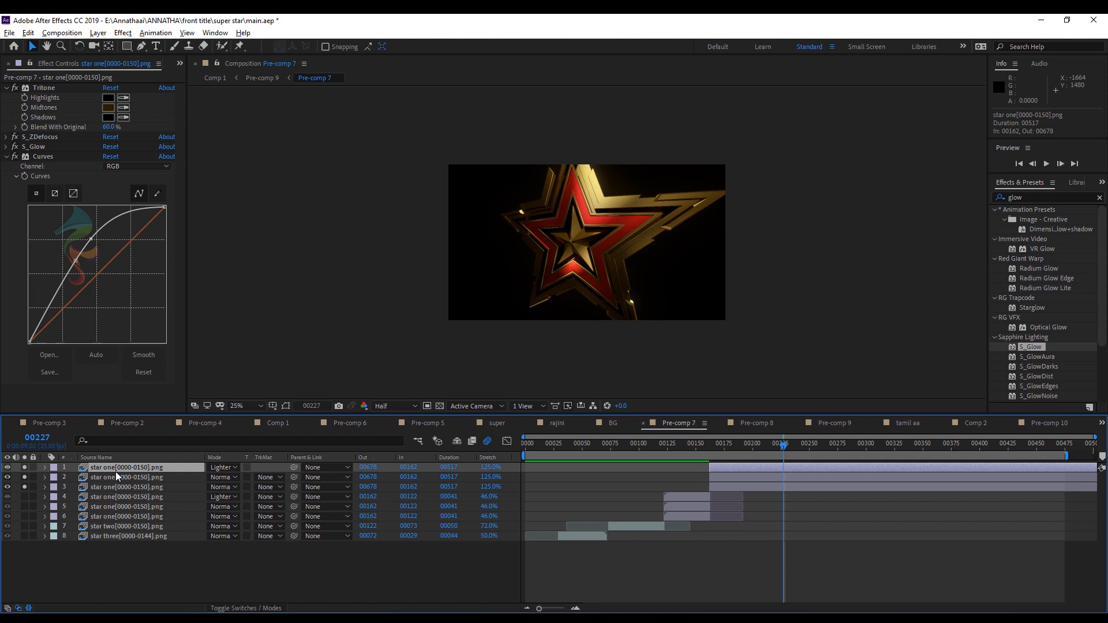
- Try an S_ZDefocus defocus width of 17 on the first star one layer, inspect the star enlarged, and undo the change
{"action": "left_click", "coordinate": [7, 137]}
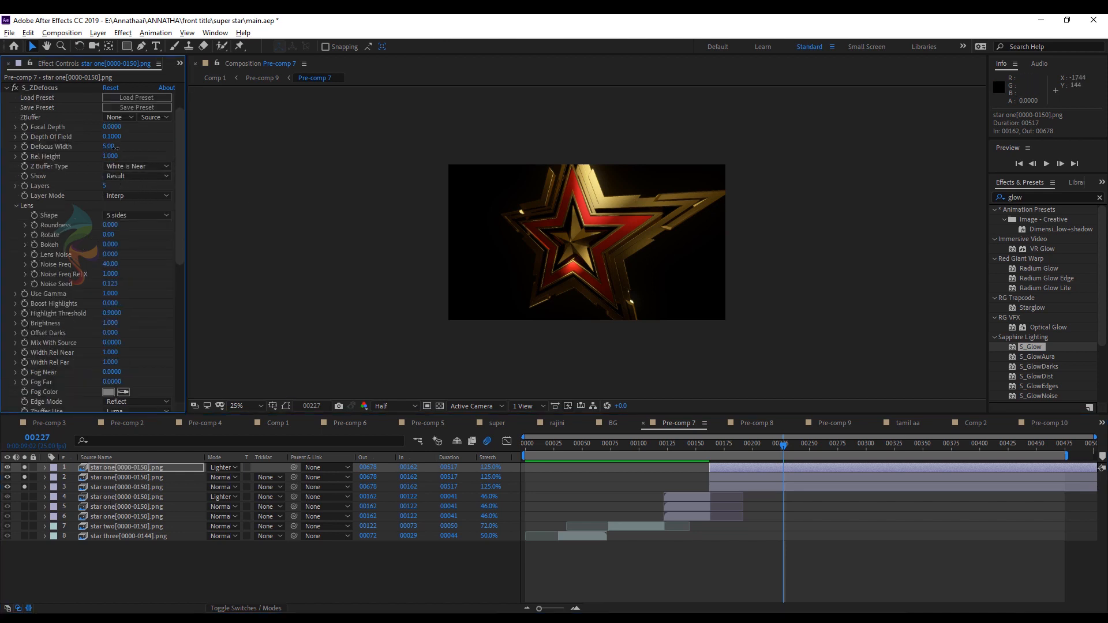
{"action": "left_click_drag", "start_coordinate": [114, 147], "coordinate": [117, 148]}
{"action": "key", "text": "period"}
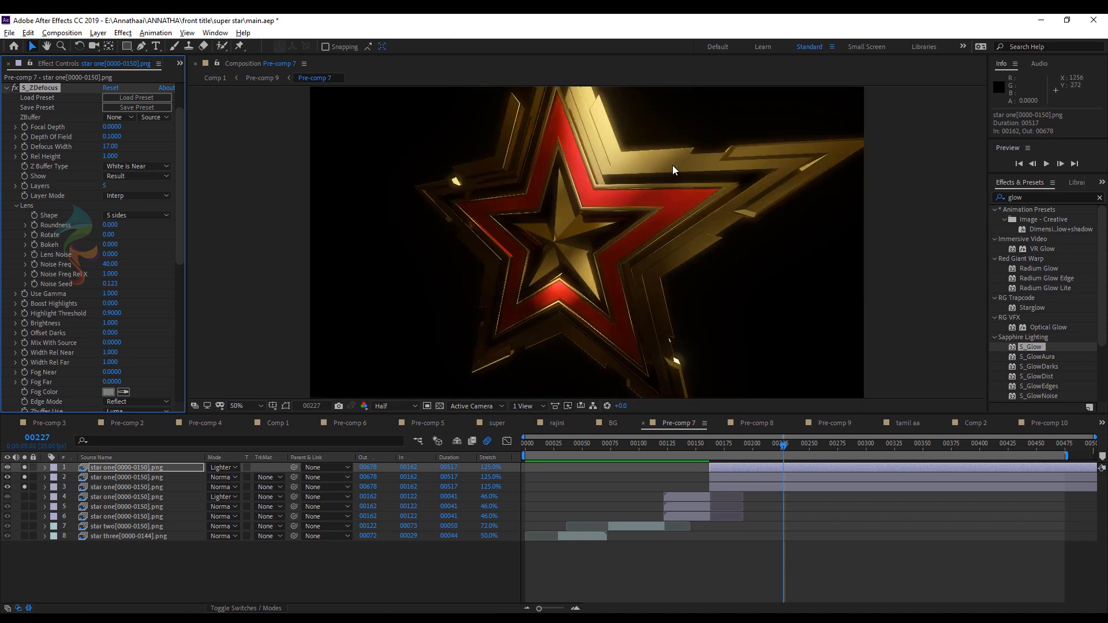
{"action": "key", "text": "ctrl+z"}
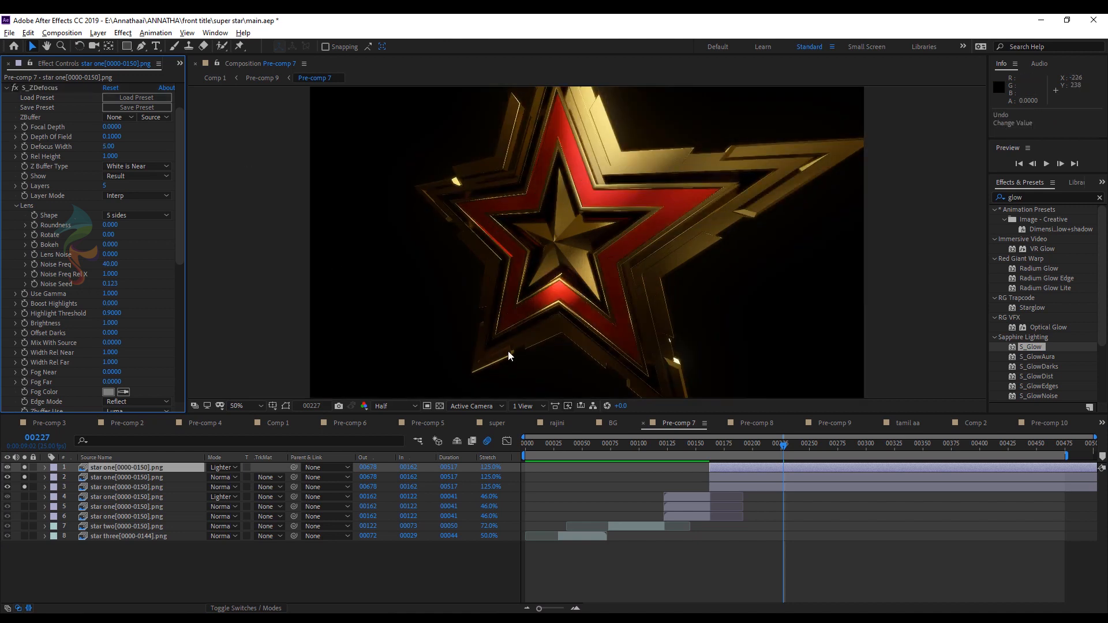
- Scrub through the star layers in Pre-comp 7 and switch to the tha.c4d scene in Cinema 4D
{"action": "left_click_drag", "start_coordinate": [647, 444], "coordinate": [616, 445]}
{"action": "left_click_drag", "start_coordinate": [699, 448], "coordinate": [740, 445]}
{"action": "key", "text": "Tab"}
{"action": "left_click", "coordinate": [677, 445]}
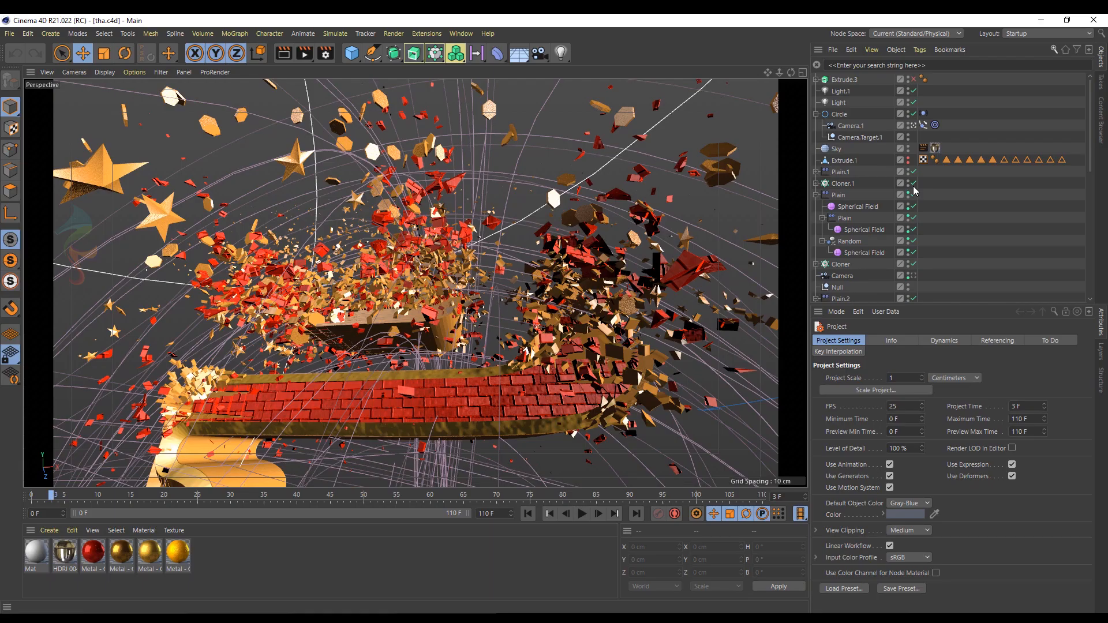
- Play the shattering letter animation from frame 0 and disable the Cloner.1 object
{"action": "key", "text": "shift+f"}
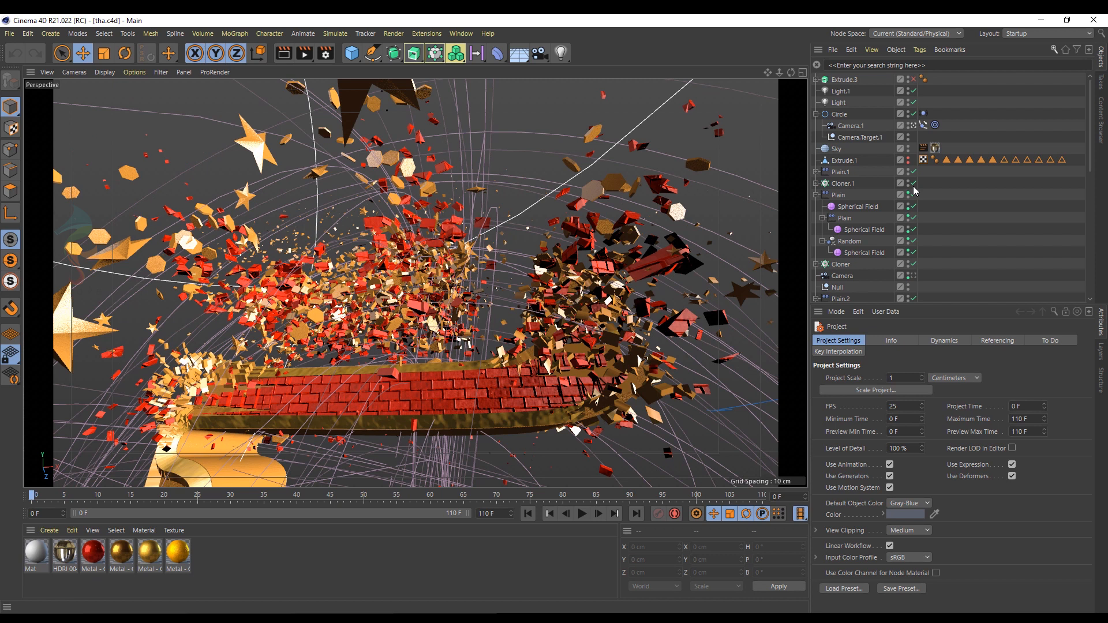
{"action": "key", "text": "F8"}
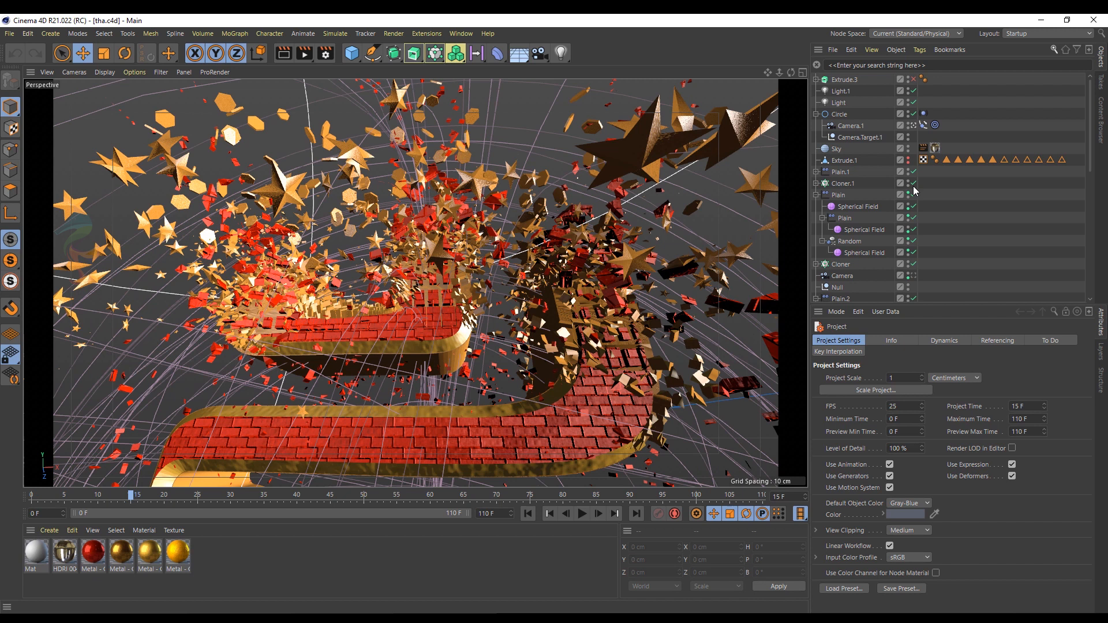
{"action": "left_click", "coordinate": [913, 183]}
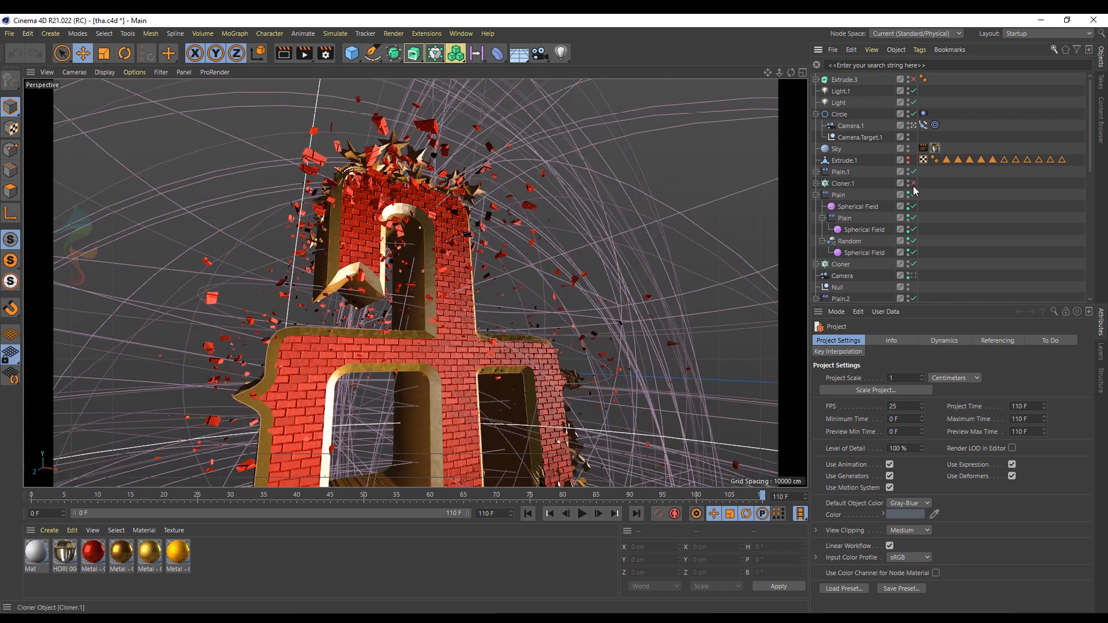
- Collapse the Plain, Plain.2 and annathai.1 cap hierarchies and return the animation to frame 0
{"action": "left_click", "coordinate": [817, 195]}
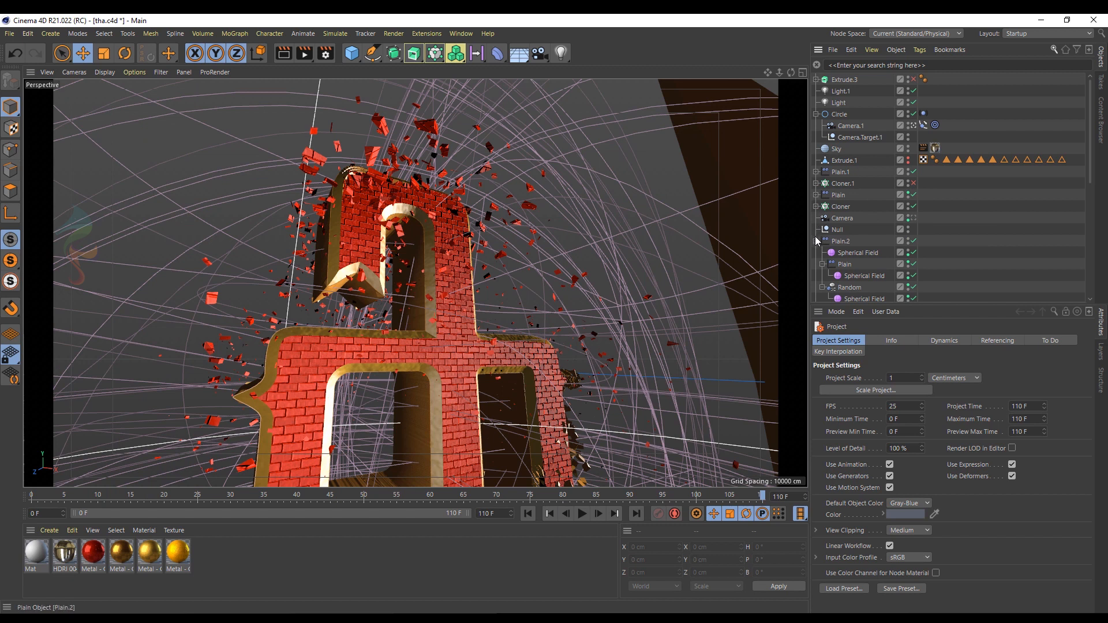
{"action": "left_click", "coordinate": [816, 252]}
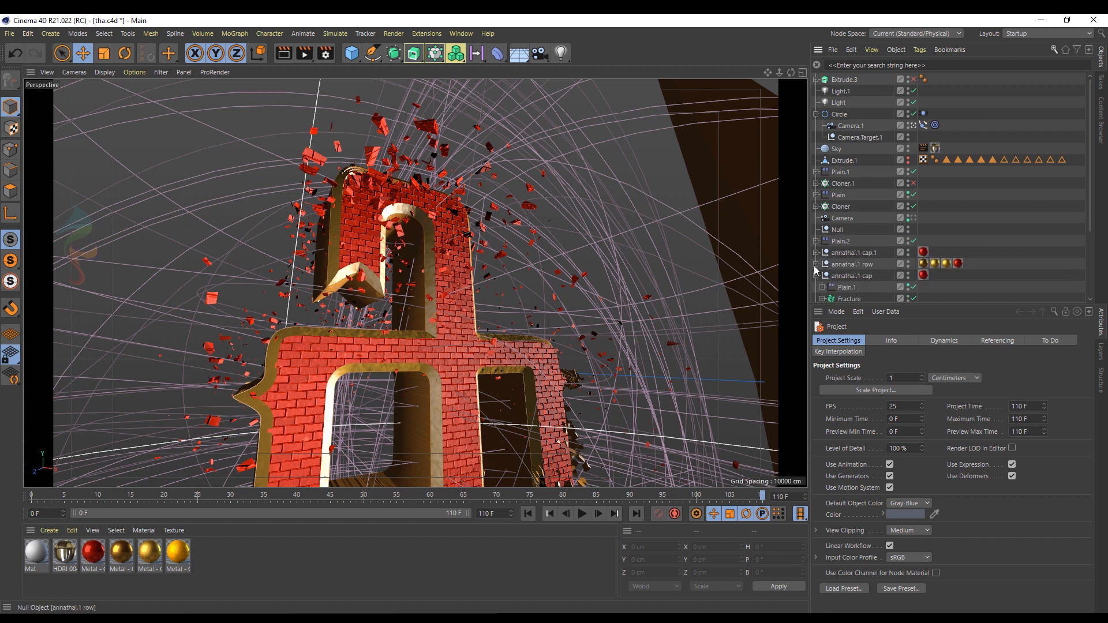
{"action": "left_click", "coordinate": [816, 264]}
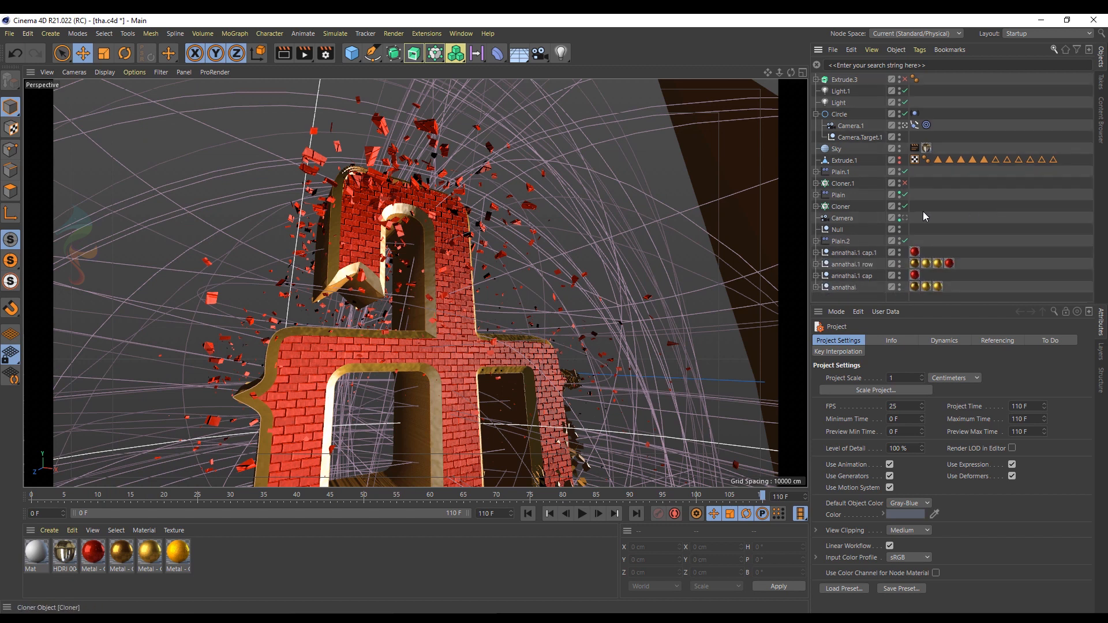
{"action": "left_click", "coordinate": [34, 497]}
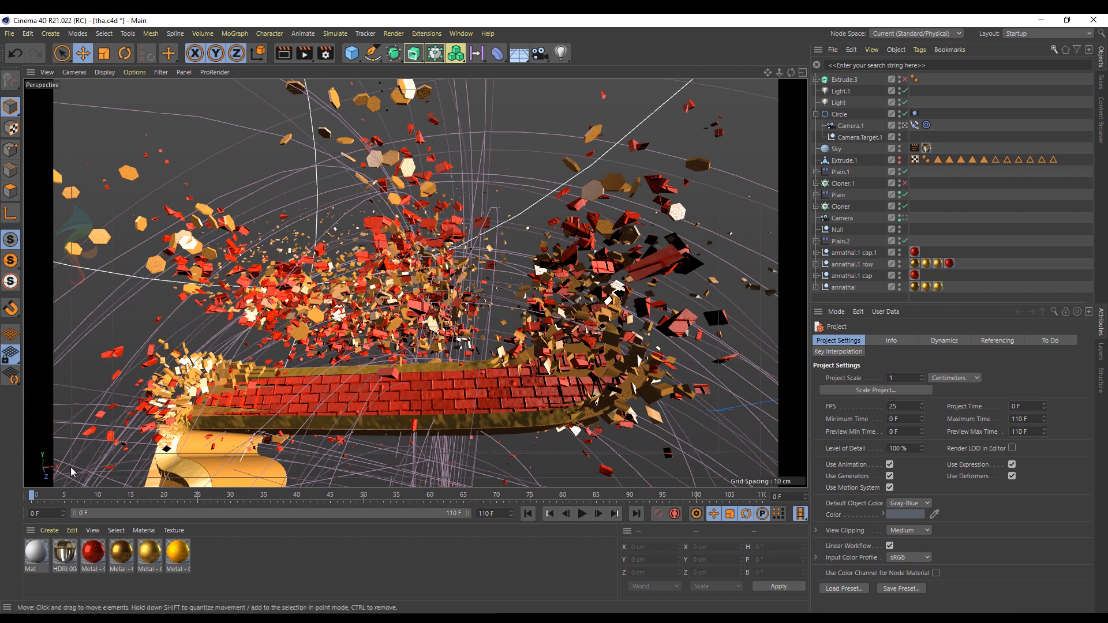